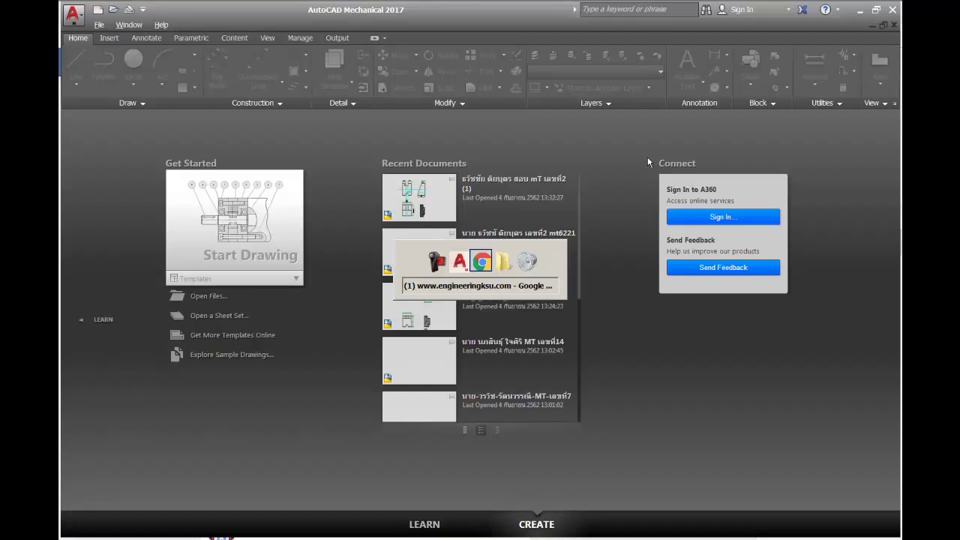
key(alt+Tab)
key(alt+Tab)
key(alt+Tab)
key(alt+Tab)
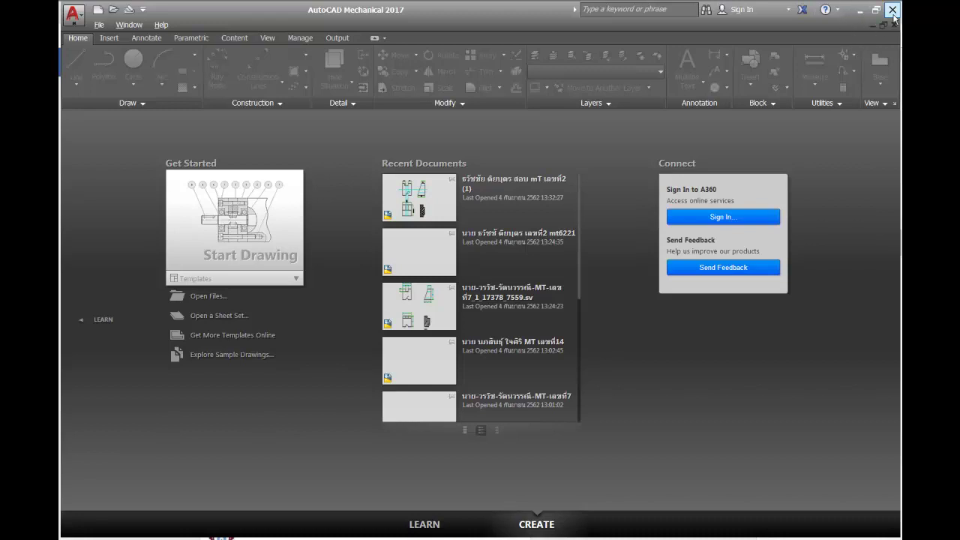
Step: Switch to AutoCAD Mechanical 2017 and close it to reveal the browser
click(894, 17)
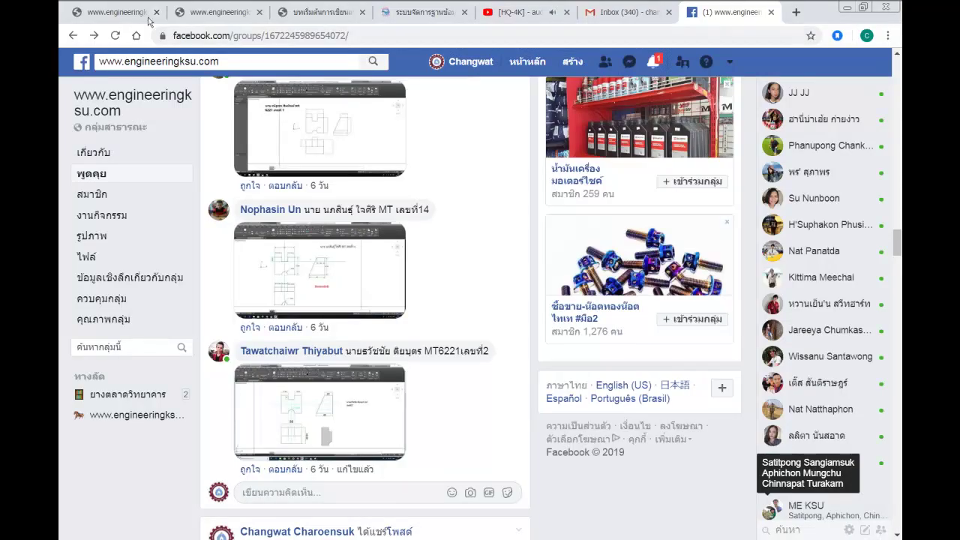
Step: Go to the engineeringksu.com tab, highlight the 2.SolidWorks entry, and open the Chapter 1 PDF tab
click(132, 17)
click(309, 37)
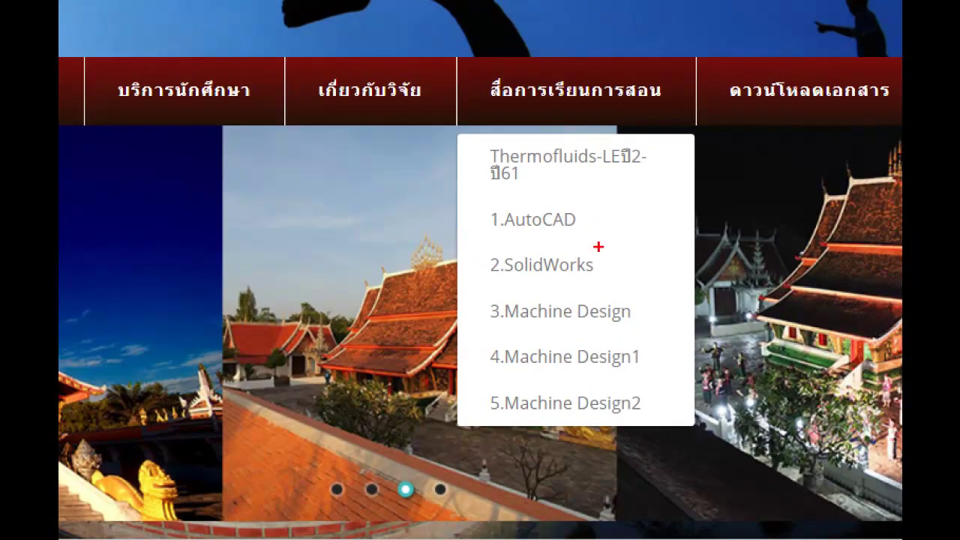
mouse_move(598, 247)
mouse_down()
mouse_move(505, 246)
mouse_move(480, 272)
mouse_move(595, 289)
mouse_move(609, 252)
mouse_up()
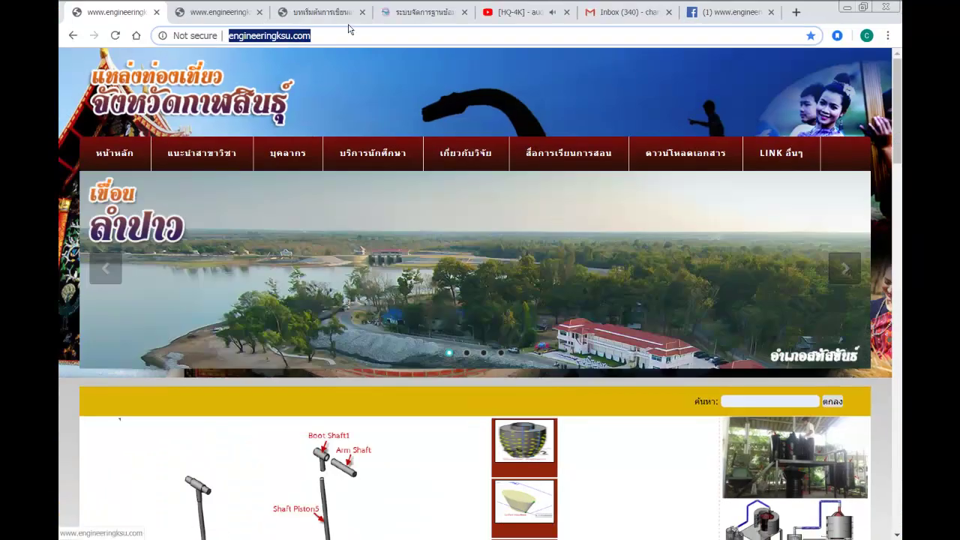
click(342, 13)
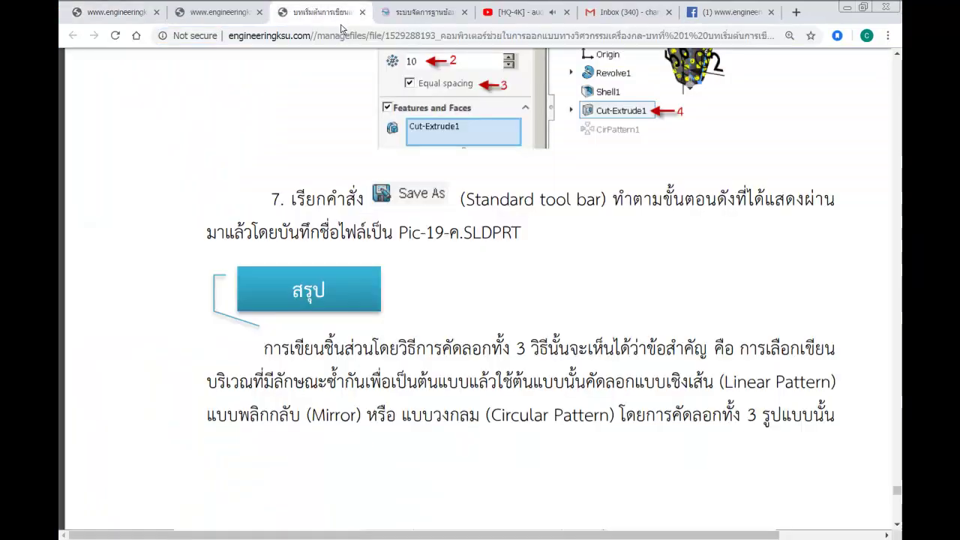
Step: Switch to the SolidWorks course page and scroll down to the Chapter 1 list
click(221, 13)
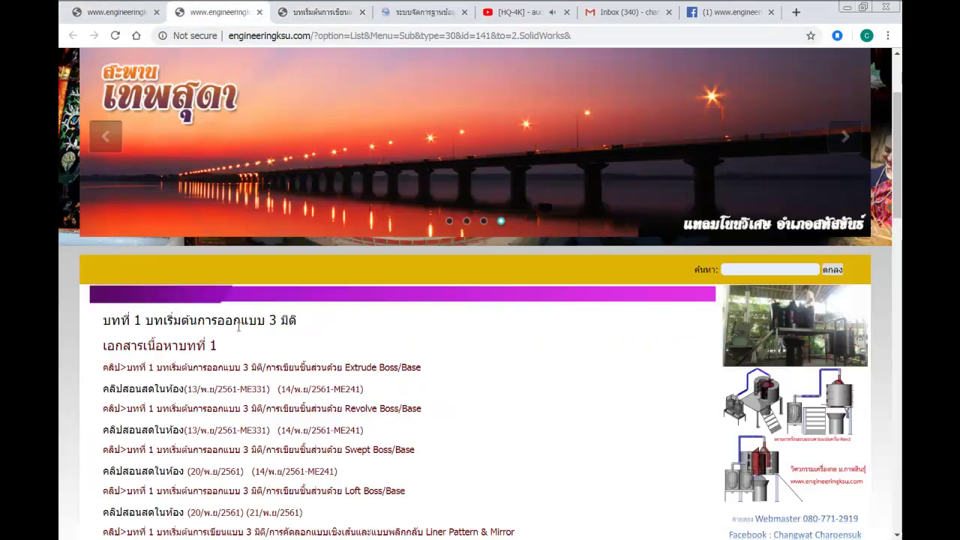
scroll(234, 337, down, 2)
scroll(235, 337, down, 1)
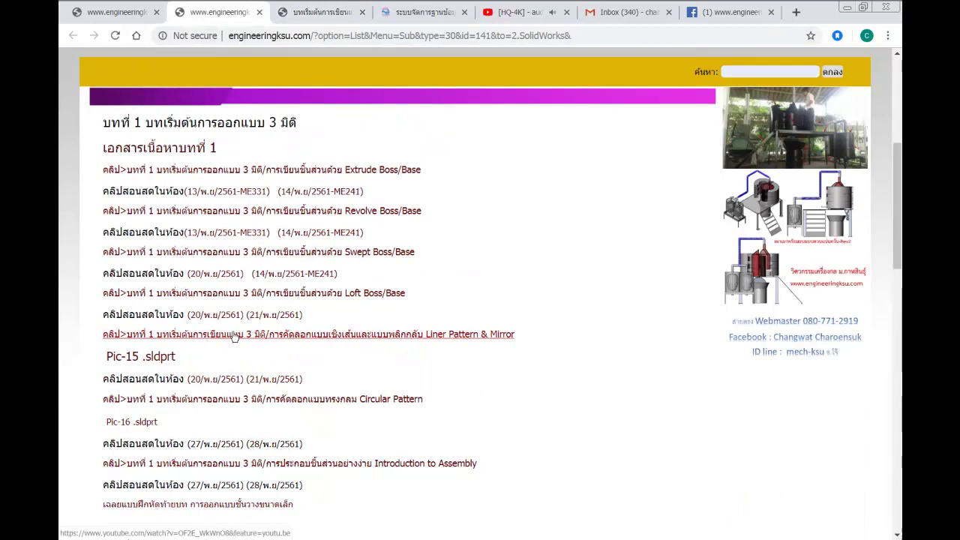
scroll(235, 337, down, 1)
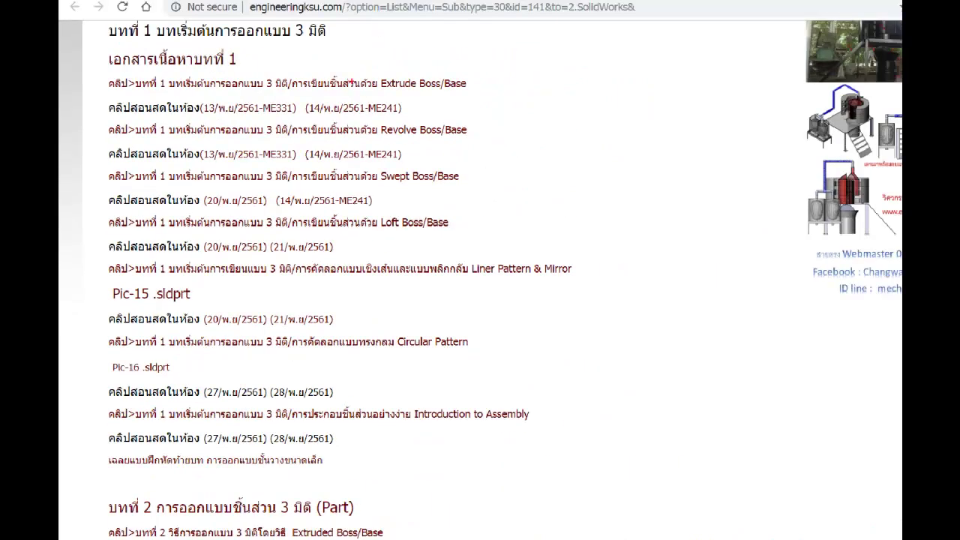
Step: Ink-mark the Chapter 1 heading, material list, and the ME331 and ME241 class dates
drag(330, 35, 341, 39)
mouse_move(101, 75)
mouse_down()
mouse_move(589, 405)
mouse_move(87, 170)
mouse_move(105, 78)
mouse_up()
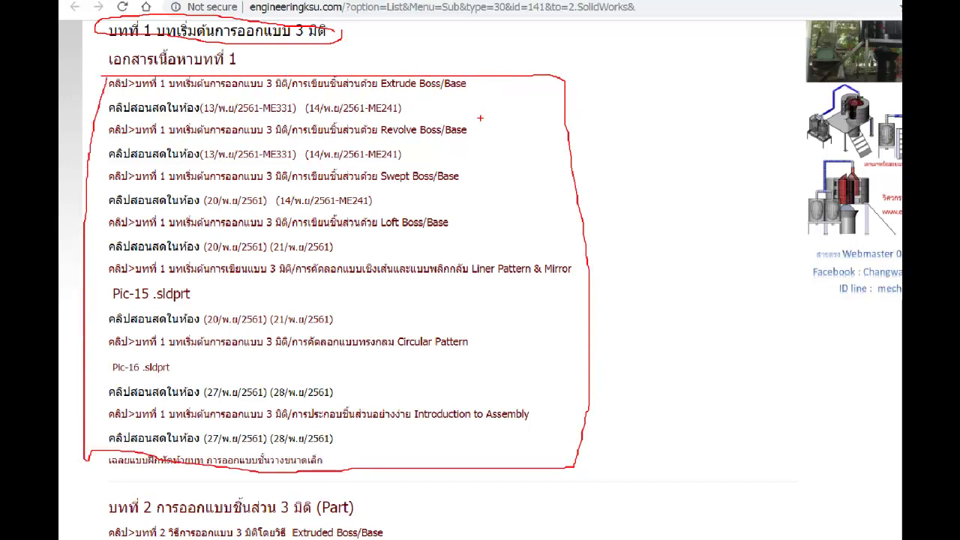
mouse_move(229, 103)
mouse_down()
mouse_move(218, 102)
mouse_move(234, 116)
mouse_move(290, 104)
mouse_up()
mouse_move(405, 106)
mouse_down()
mouse_move(344, 101)
mouse_move(353, 117)
mouse_move(370, 97)
mouse_up()
drag(449, 101, 426, 117)
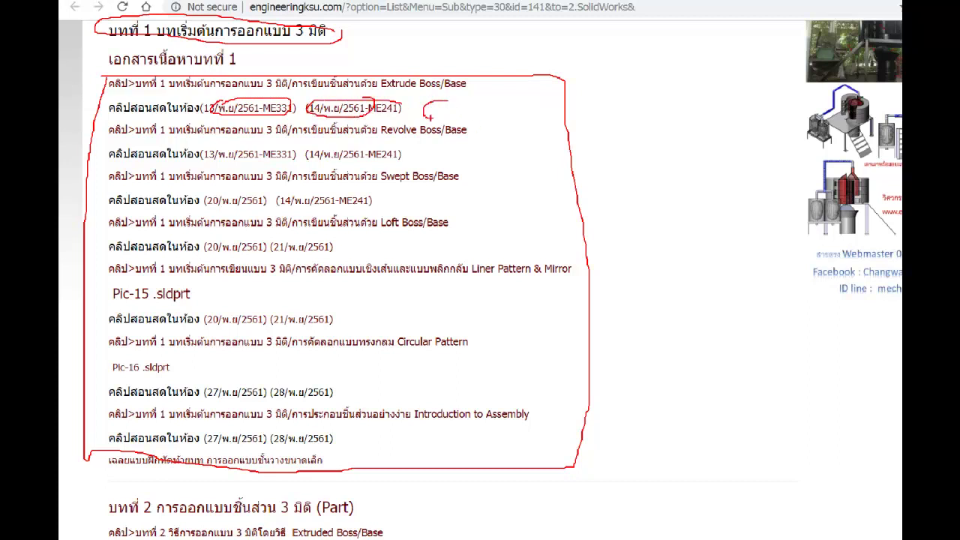
drag(542, 101, 526, 130)
drag(436, 146, 437, 165)
drag(540, 142, 539, 163)
drag(414, 192, 409, 211)
drag(539, 191, 530, 216)
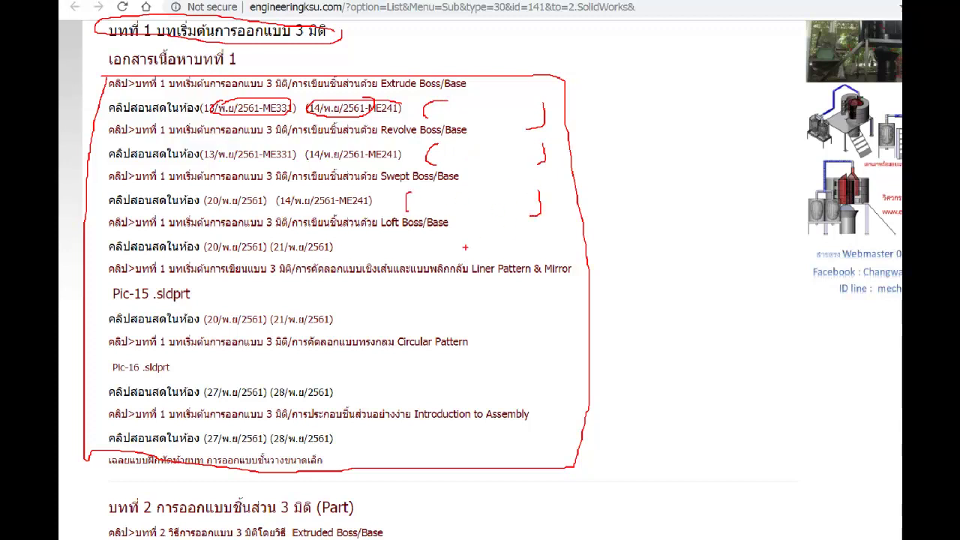
Step: Add an arrow to the documents heading, circle the live class clips, then clear all ink
drag(575, 126, 561, 394)
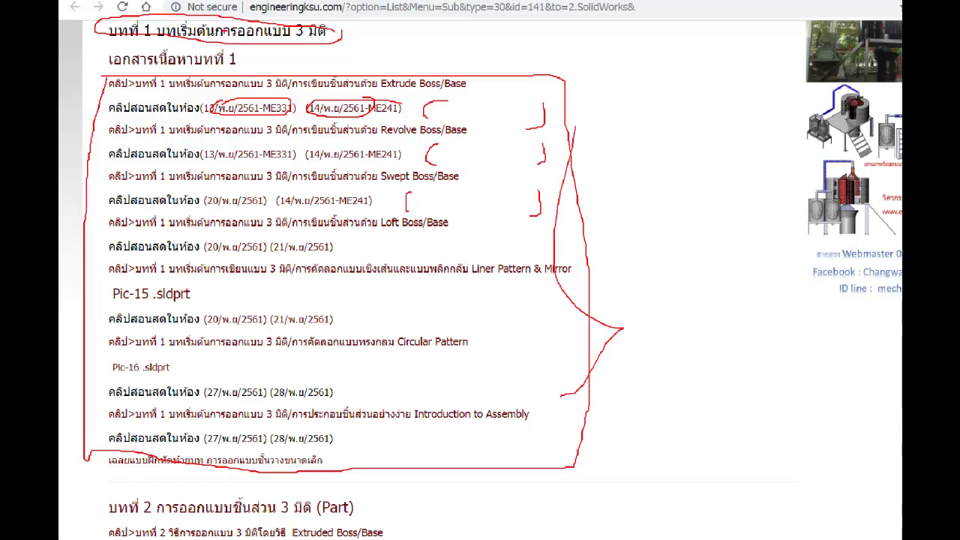
mouse_move(253, 48)
mouse_down()
mouse_move(198, 48)
mouse_move(247, 50)
mouse_up()
mouse_move(346, 63)
mouse_down()
mouse_move(247, 58)
mouse_move(287, 50)
mouse_up()
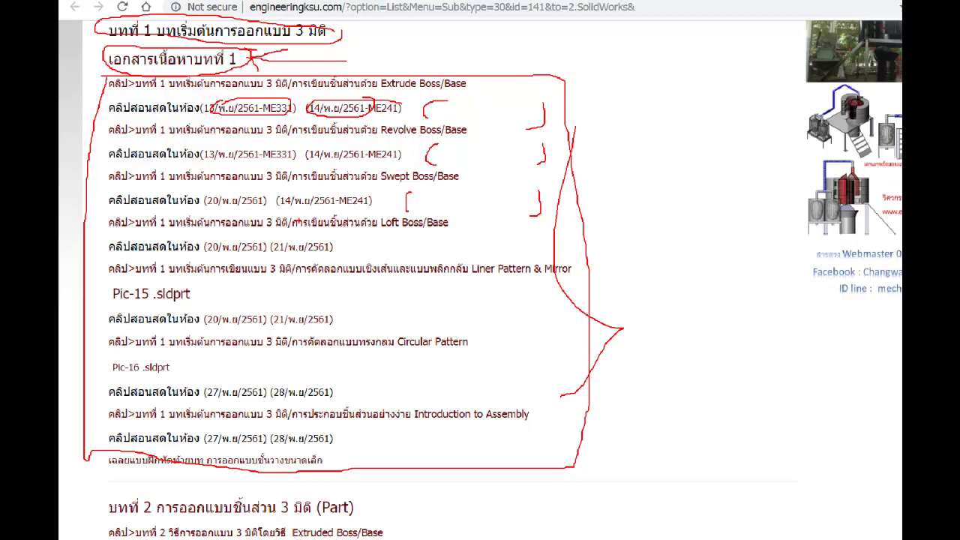
drag(270, 57, 285, 51)
drag(113, 102, 109, 96)
mouse_move(167, 141)
mouse_down()
mouse_move(104, 159)
mouse_move(154, 141)
mouse_move(117, 160)
mouse_up()
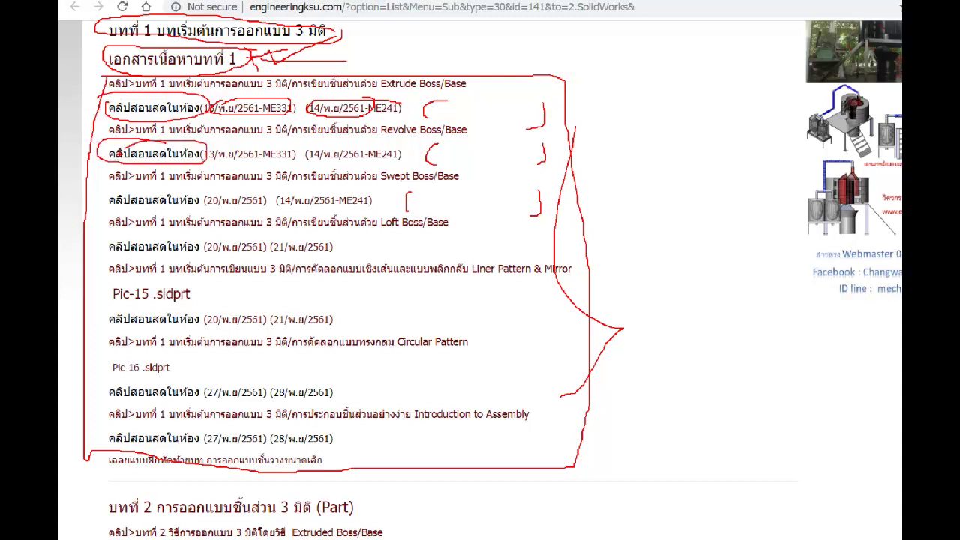
key(Escape)
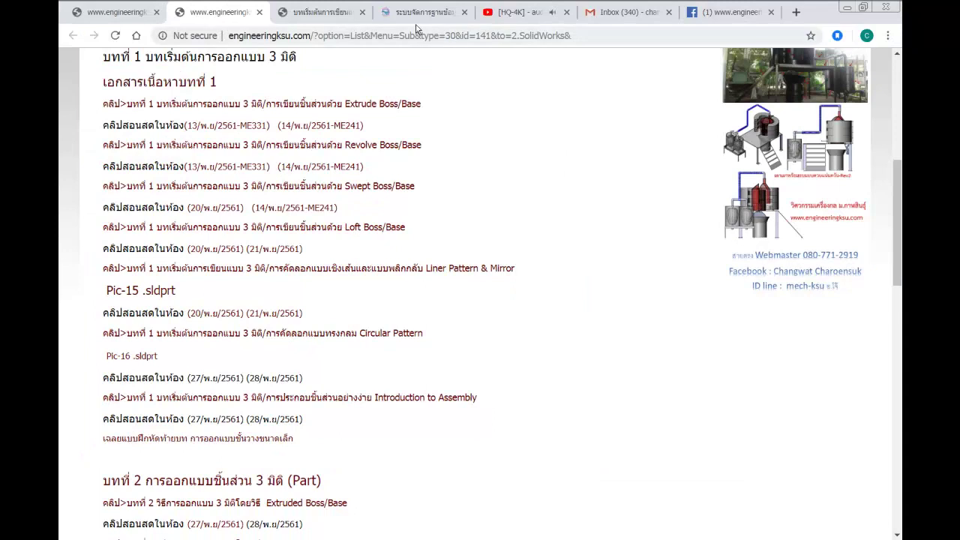
Step: Return the Chapter 1 PDF to page 1 and zoom it in one level
click(337, 12)
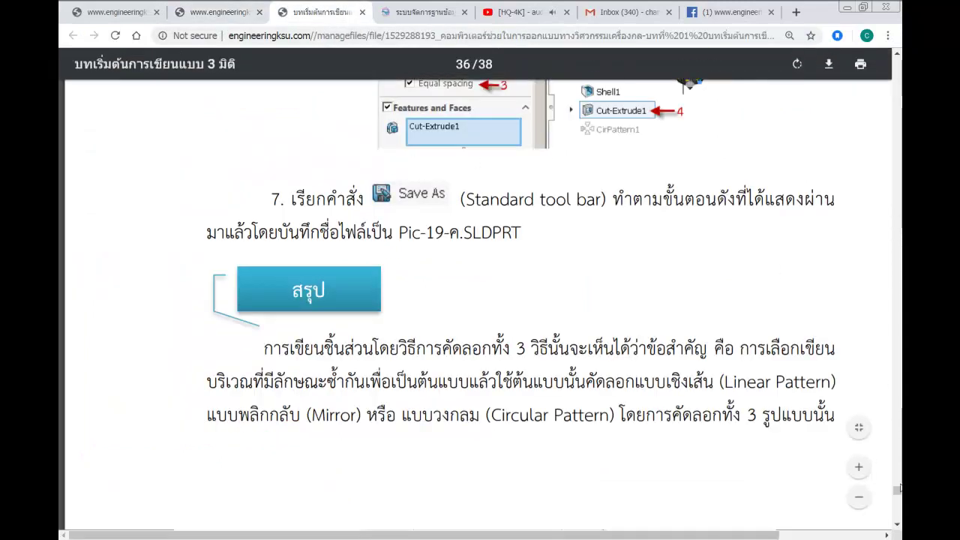
drag(898, 489, 898, 64)
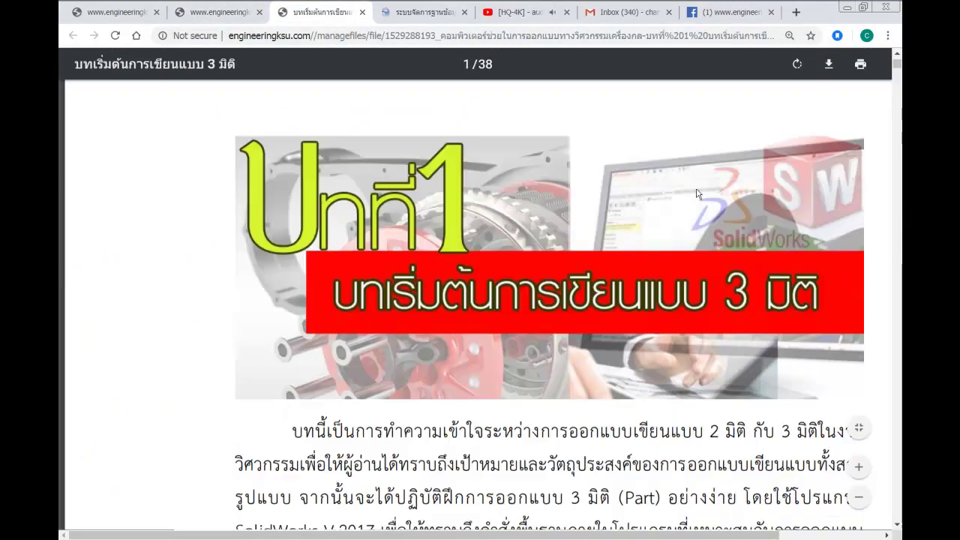
ctrl+scroll(668, 304, down, 2)
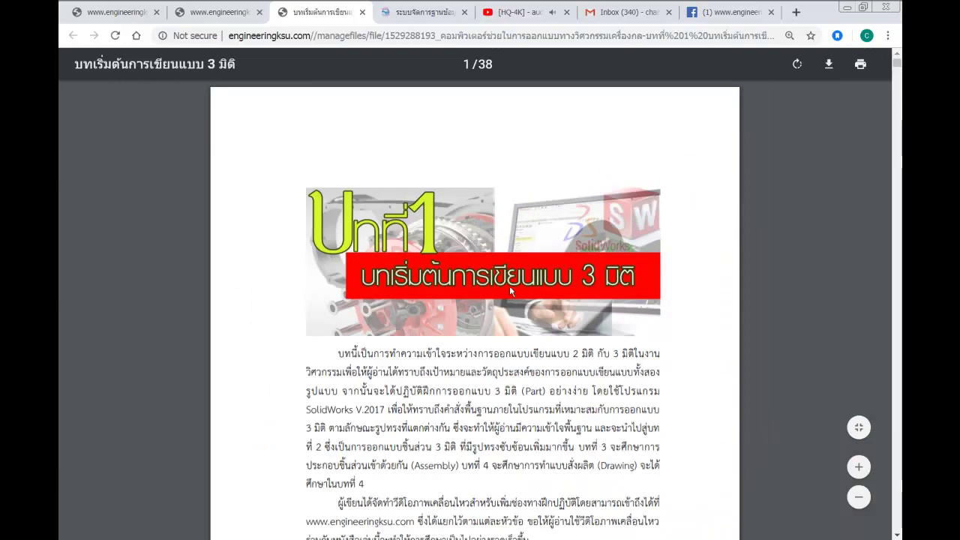
scroll(508, 286, down, 2)
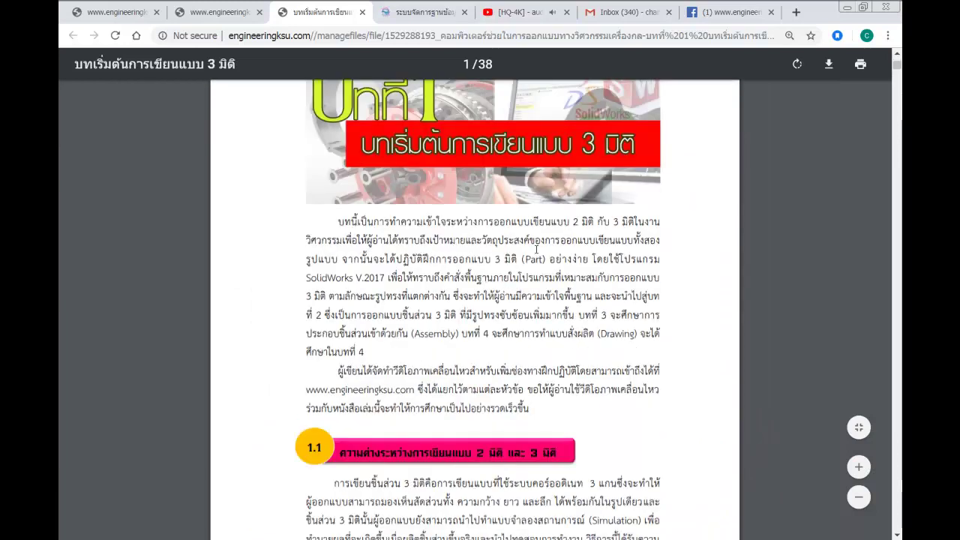
click(860, 471)
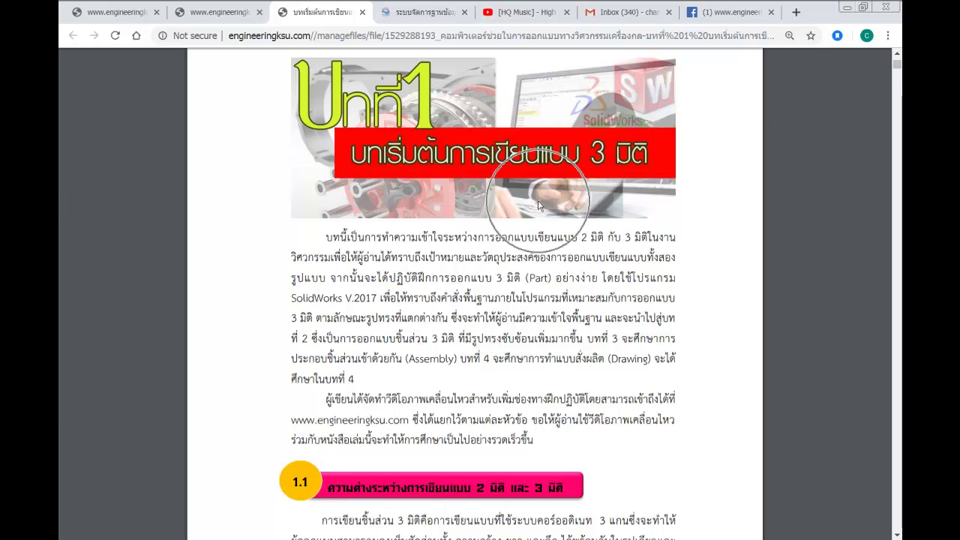
Step: Scroll the Chapter 1 PDF down to Figure 1.2
scroll(539, 205, down, 2)
scroll(539, 205, down, 2)
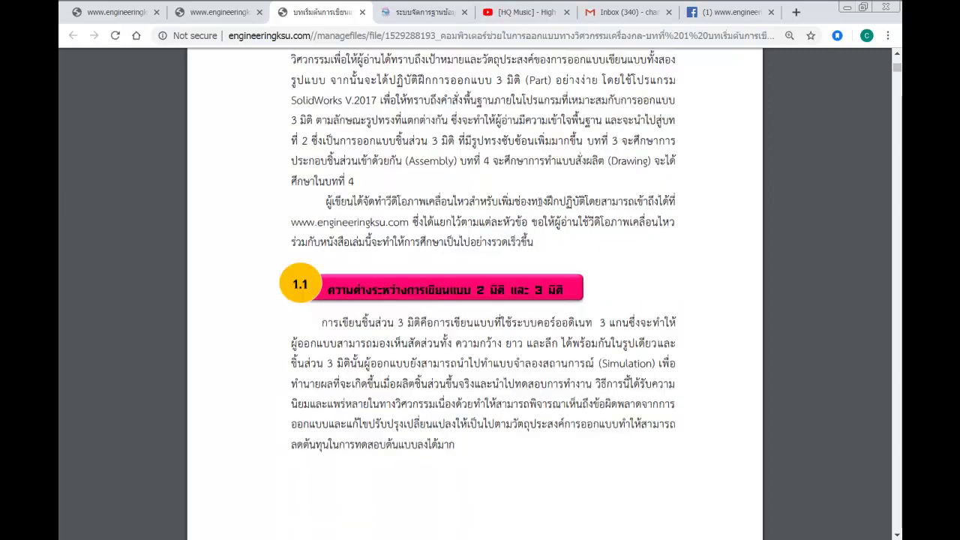
scroll(518, 203, down, 2)
scroll(500, 198, down, 5)
scroll(503, 189, down, 1)
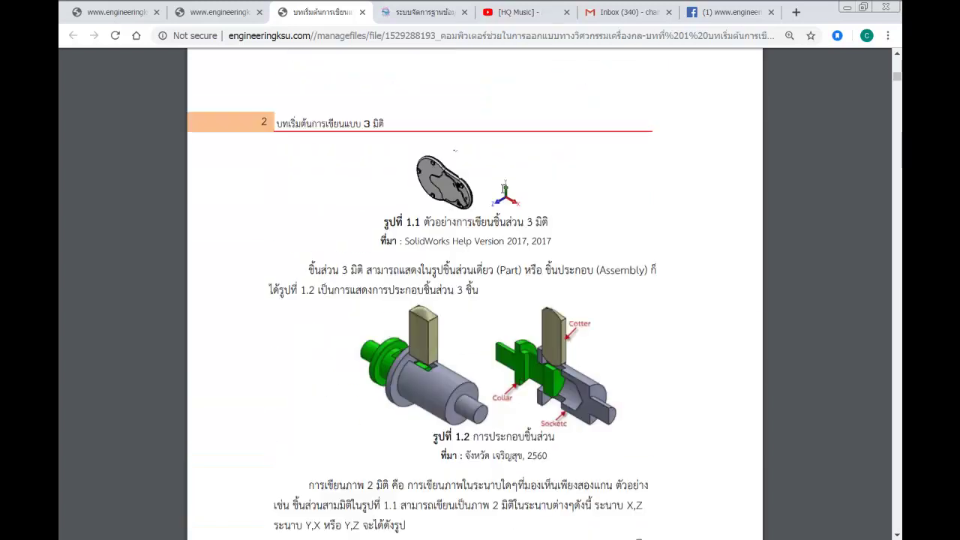
scroll(502, 195, down, 2)
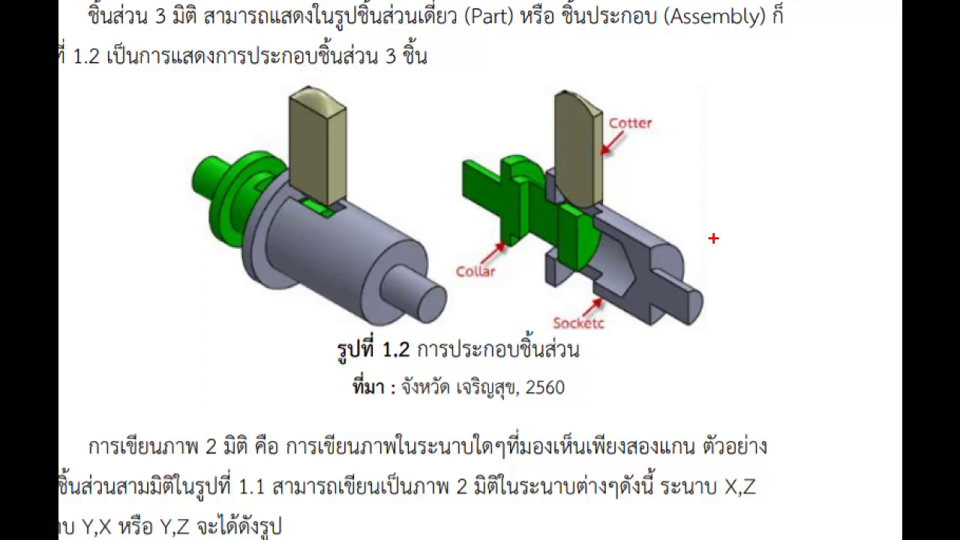
Step: Sketch Z and y coordinate axes beside Figure 1.2, clear the ink, and scroll to Figure 1.3
mouse_move(759, 167)
mouse_down()
mouse_move(759, 201)
mouse_move(782, 253)
mouse_move(857, 229)
mouse_up()
mouse_move(758, 256)
mouse_down()
mouse_move(830, 306)
mouse_move(787, 313)
mouse_up()
mouse_move(866, 226)
mouse_down()
mouse_move(842, 254)
mouse_move(867, 226)
mouse_up()
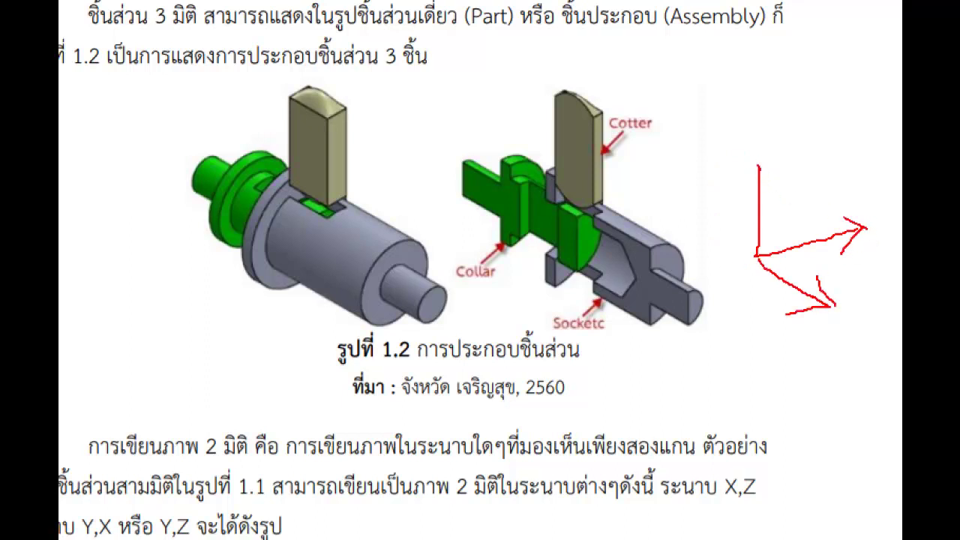
mouse_move(759, 165)
mouse_down()
mouse_move(739, 184)
mouse_move(771, 185)
mouse_up()
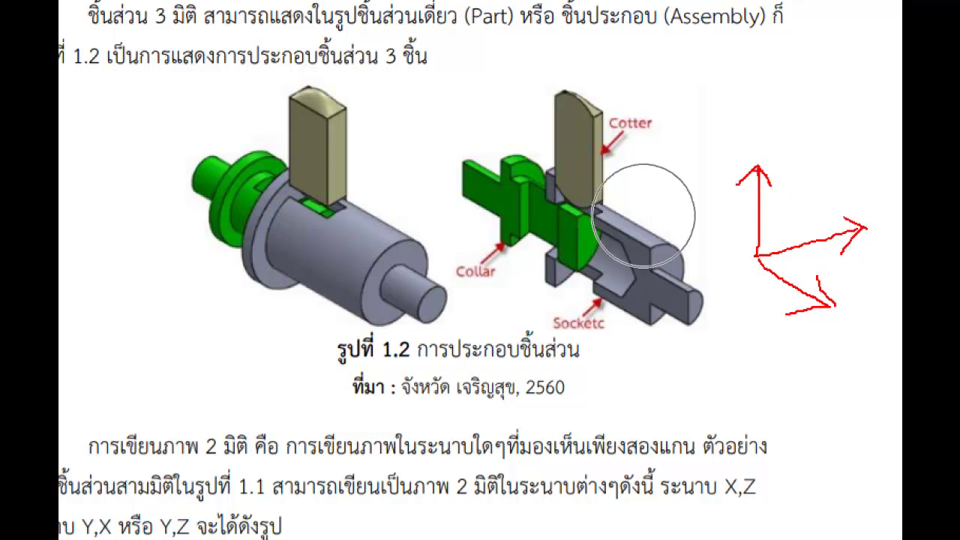
mouse_move(883, 318)
mouse_down()
mouse_move(843, 338)
mouse_move(884, 349)
mouse_up()
mouse_move(762, 141)
mouse_down()
mouse_move(760, 165)
mouse_move(784, 173)
mouse_up()
drag(866, 137, 868, 192)
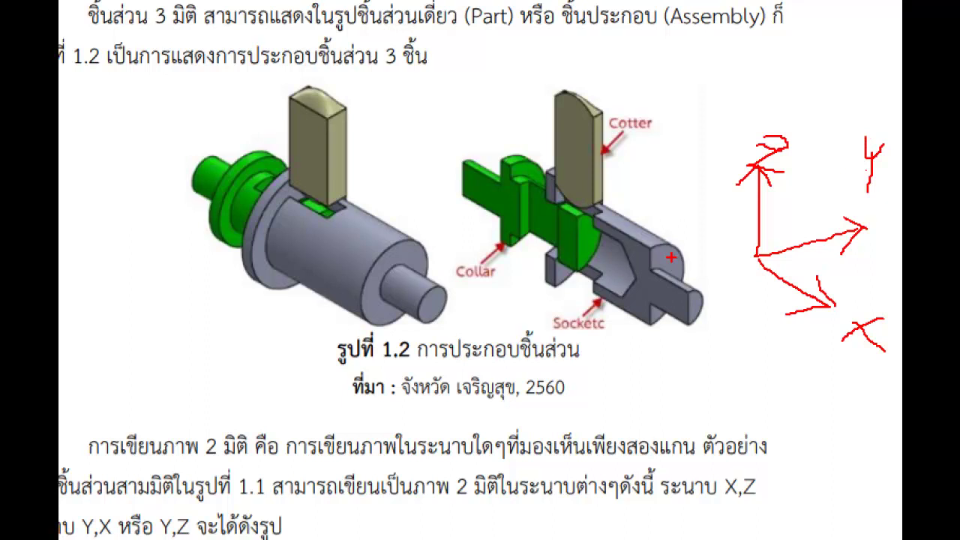
key(Escape)
scroll(530, 265, down, 3)
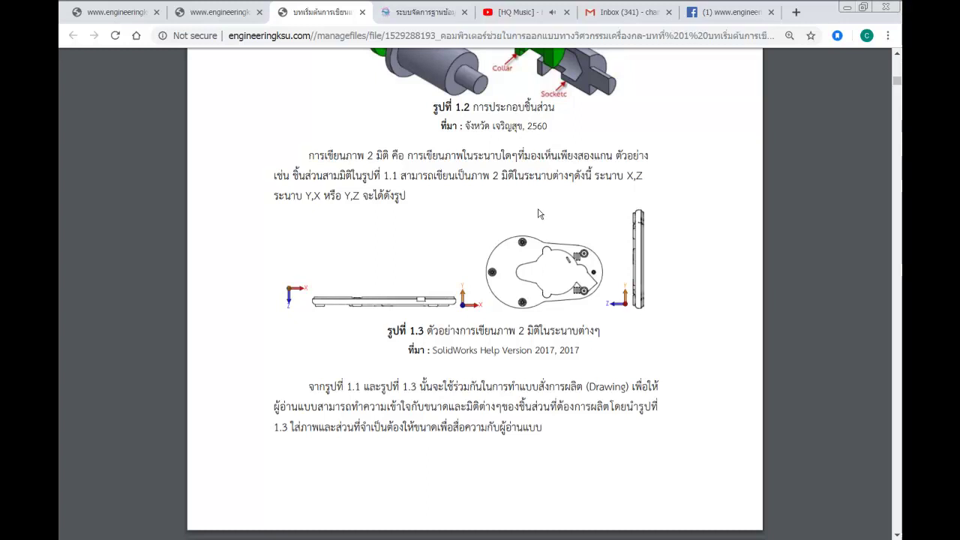
Step: Scroll the PDF down to the Figure 1.5 air-conditioning system example
scroll(541, 218, up, 2)
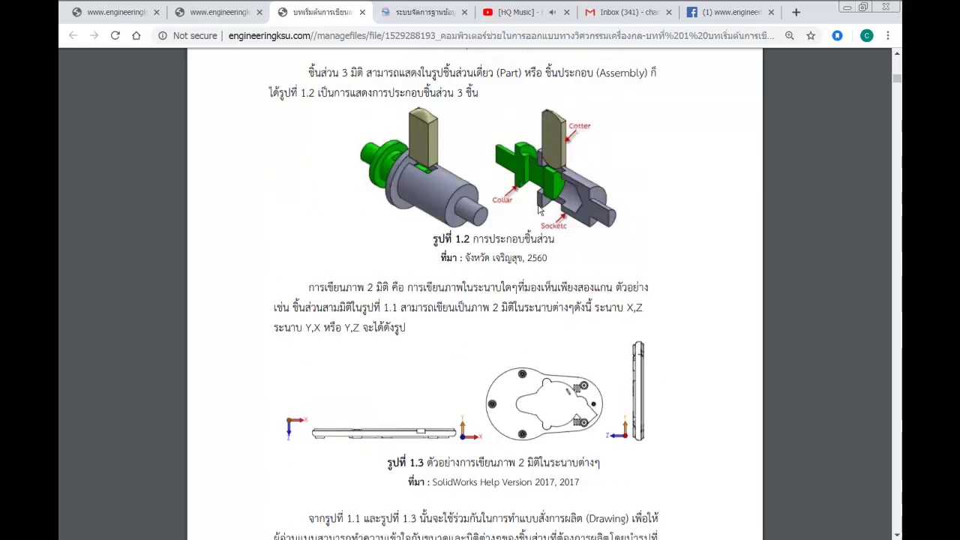
click(473, 190)
key(ctrl)
key(ctrl)
scroll(483, 173, down, 3)
scroll(483, 173, down, 3)
scroll(483, 173, down, 3)
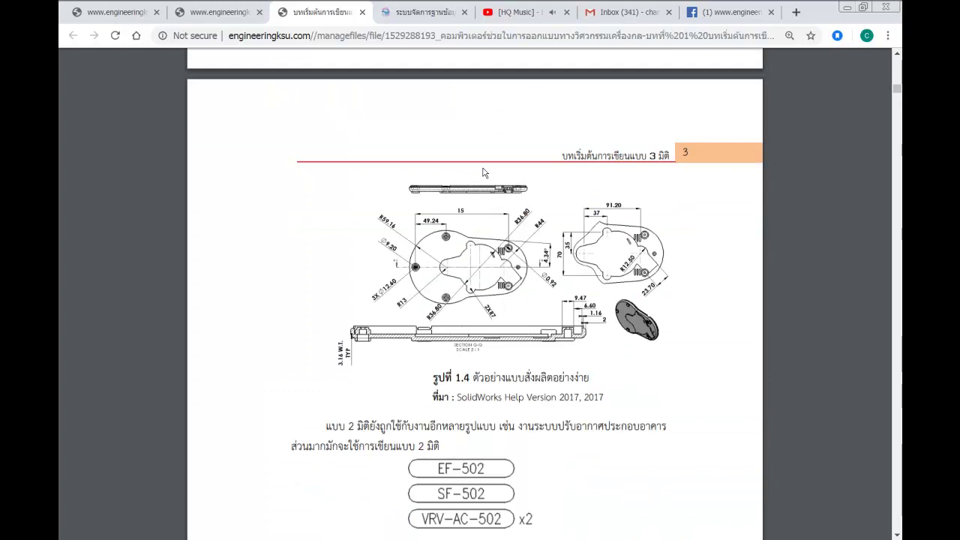
scroll(485, 174, down, 1)
scroll(521, 204, down, 1)
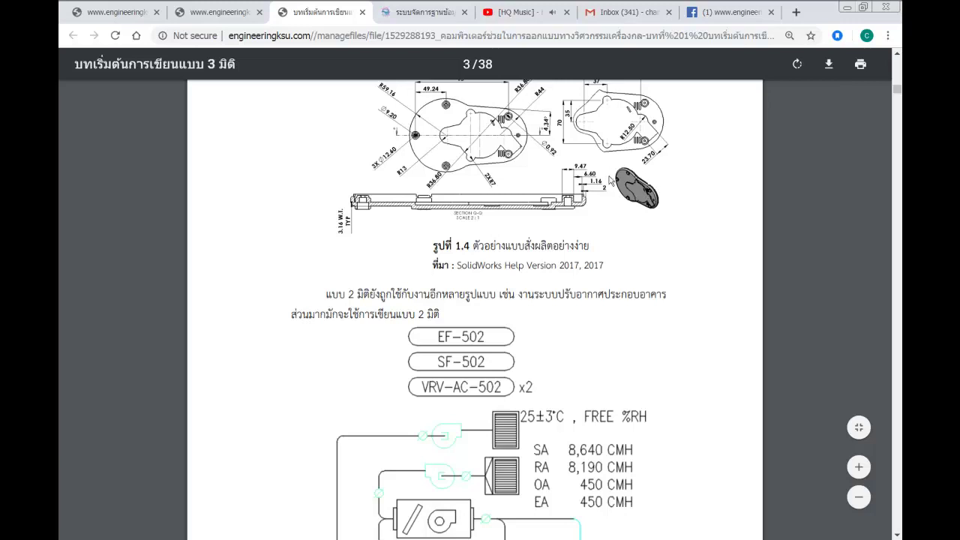
Step: Read around Figure 1.5's SA, RA, OA and EA airflows, continuing toward section 1.2
scroll(613, 189, down, 4)
scroll(610, 197, down, 2)
scroll(466, 239, up, 2)
scroll(451, 277, up, 1)
scroll(525, 285, down, 1)
scroll(517, 285, down, 2)
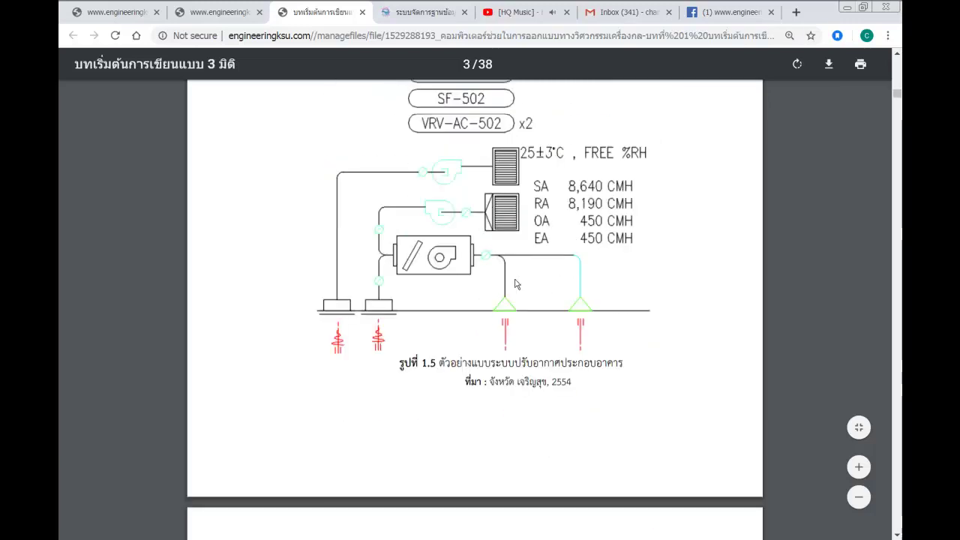
scroll(515, 284, up, 2)
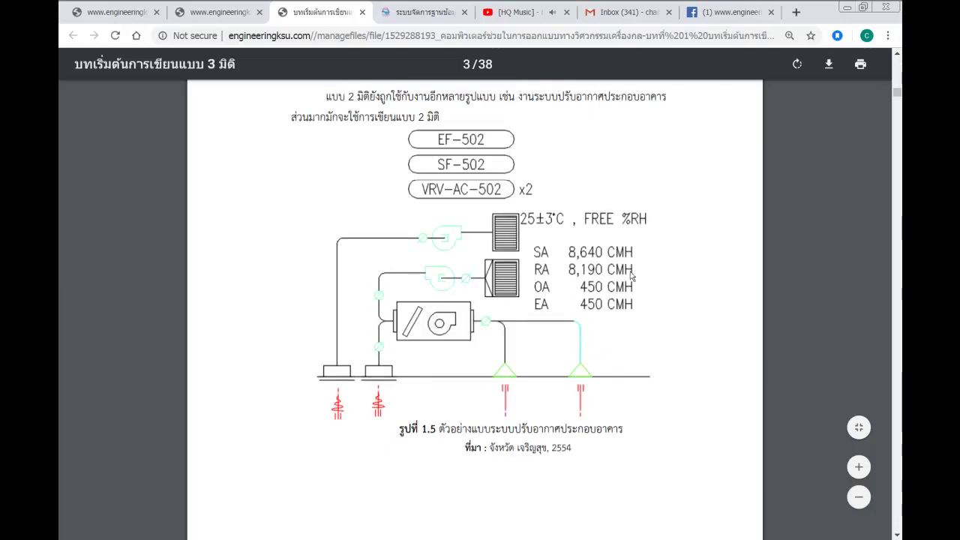
click(529, 263)
click(527, 262)
click(526, 262)
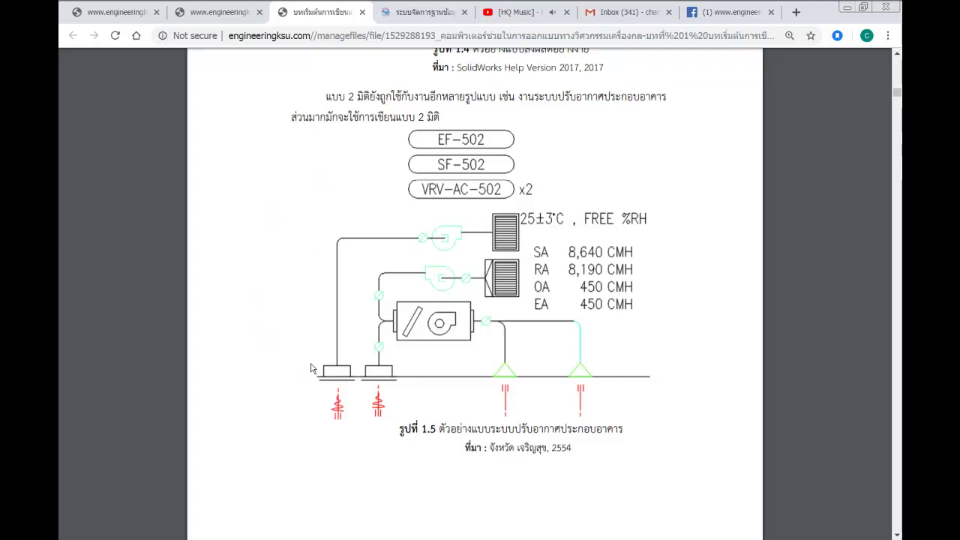
Step: Scroll the PDF down to section 1.3 on creating a new SOLIDWORKS part
scroll(515, 266, down, 3)
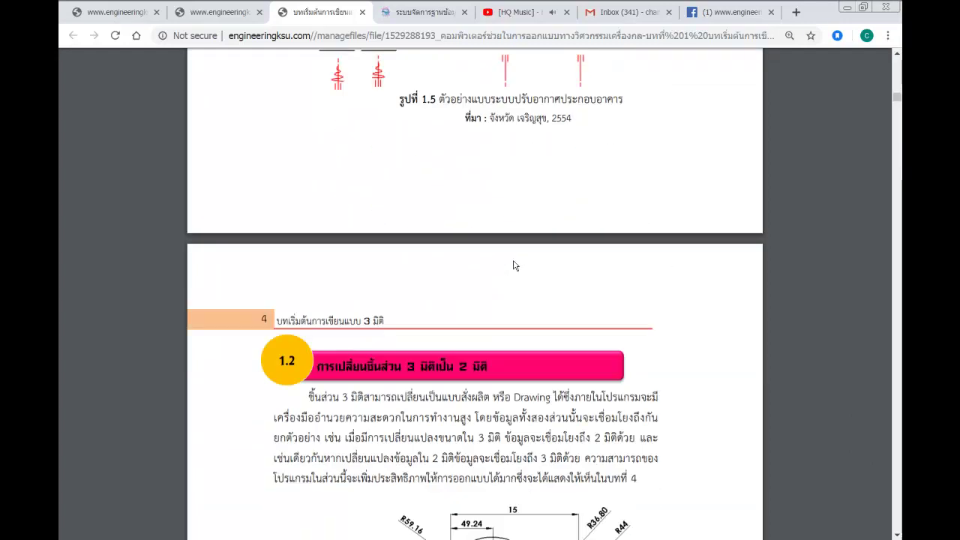
scroll(516, 266, down, 2)
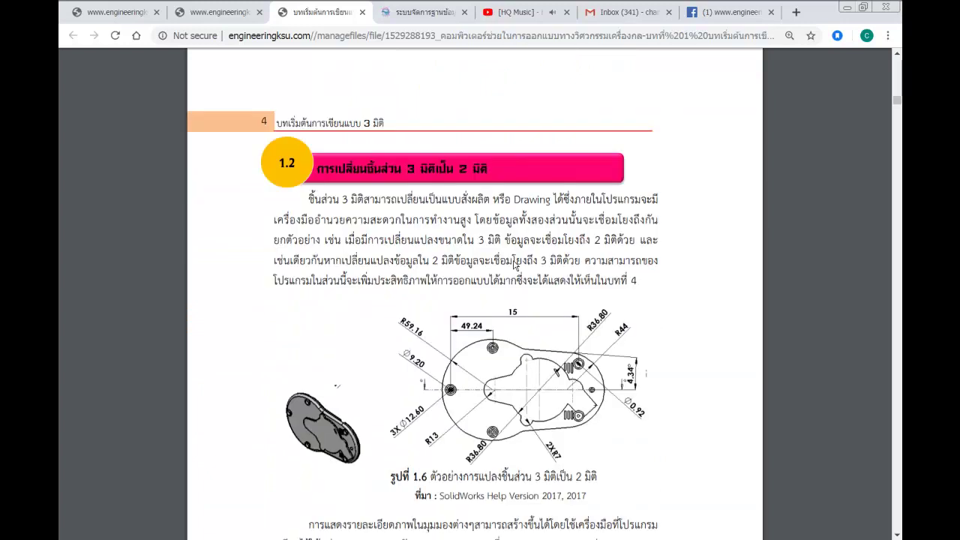
scroll(515, 266, down, 7)
scroll(515, 266, down, 1)
scroll(516, 266, down, 6)
scroll(515, 267, down, 3)
scroll(516, 268, down, 5)
scroll(515, 268, up, 3)
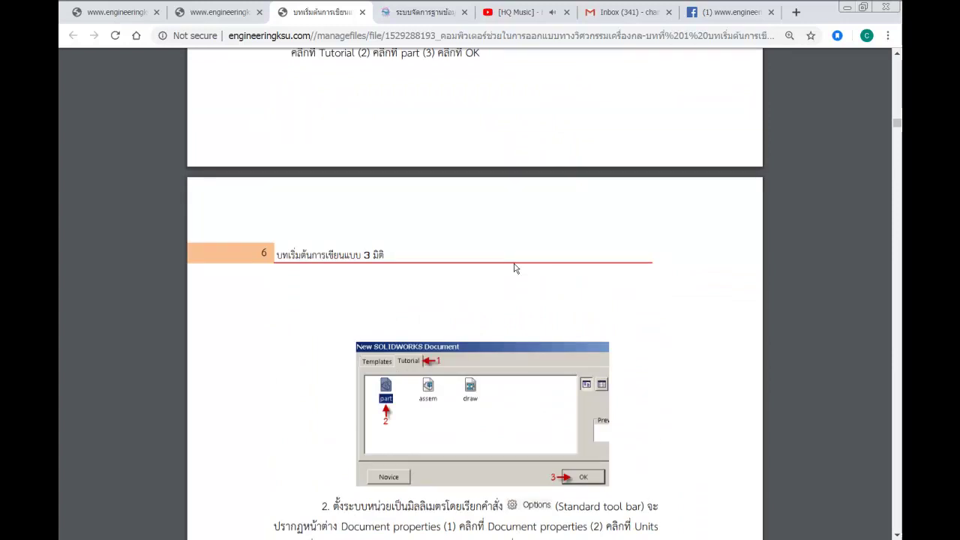
scroll(502, 244, up, 3)
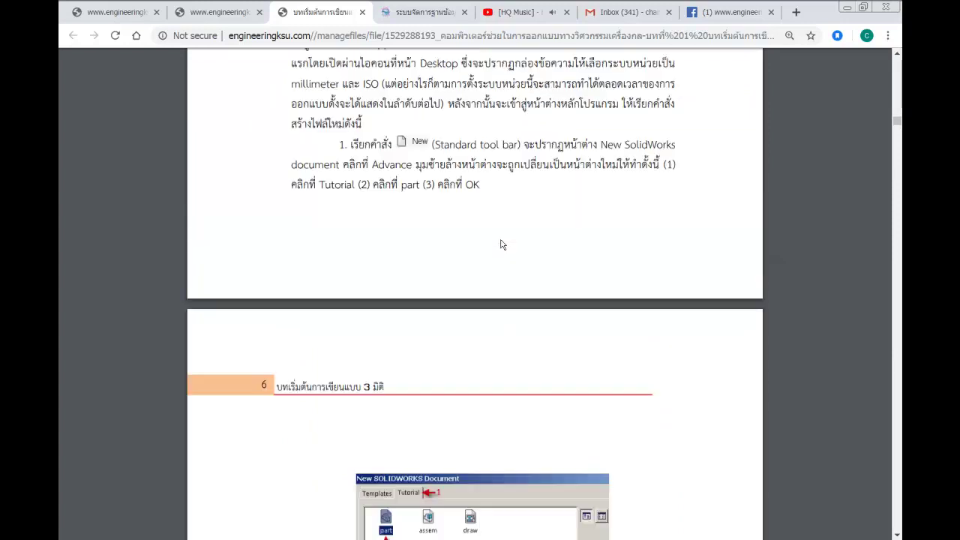
click(396, 126)
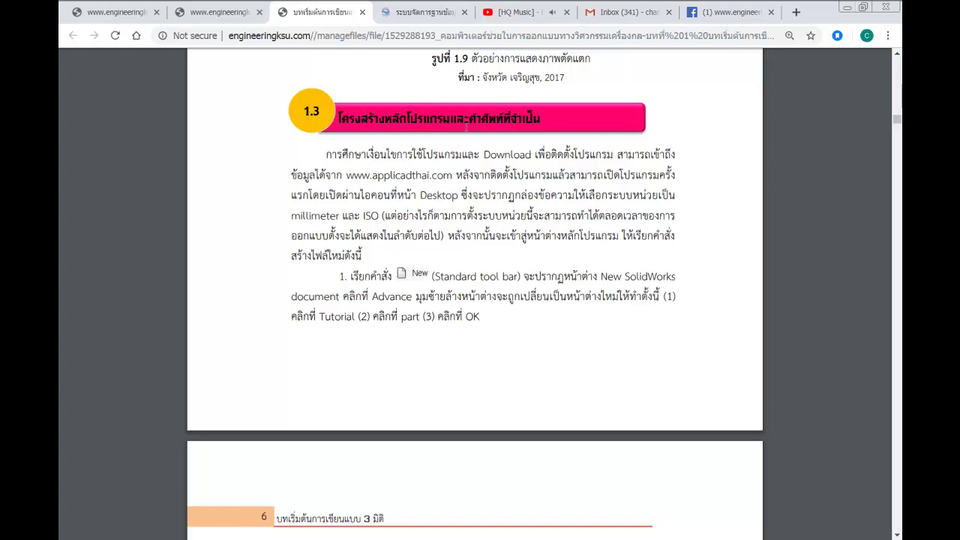
click(466, 128)
Step: Review section 1.3's new-part steps by scrolling back and forth through them
scroll(466, 128, down, 4)
scroll(465, 129, down, 3)
scroll(464, 131, down, 5)
scroll(462, 133, down, 2)
scroll(462, 133, down, 5)
scroll(462, 134, down, 1)
scroll(462, 134, up, 6)
scroll(462, 134, up, 4)
scroll(462, 133, up, 3)
scroll(462, 133, up, 5)
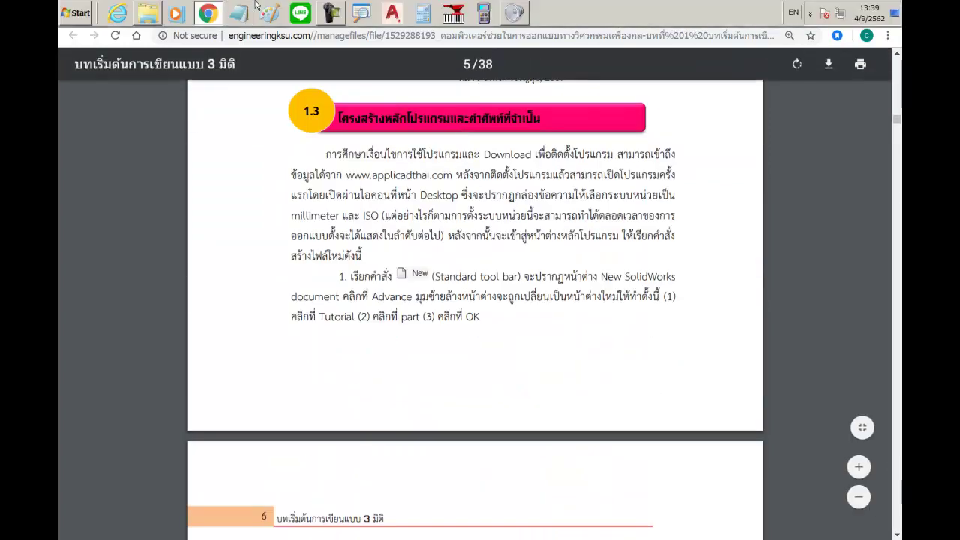
Step: Open and close the Start menu, then minimize Chrome and the folder window
click(73, 13)
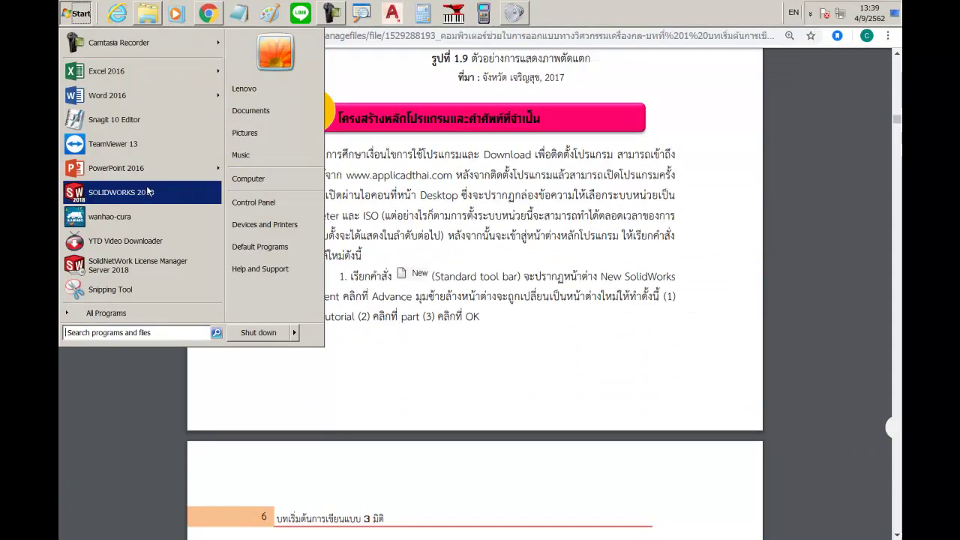
click(818, 157)
click(851, 9)
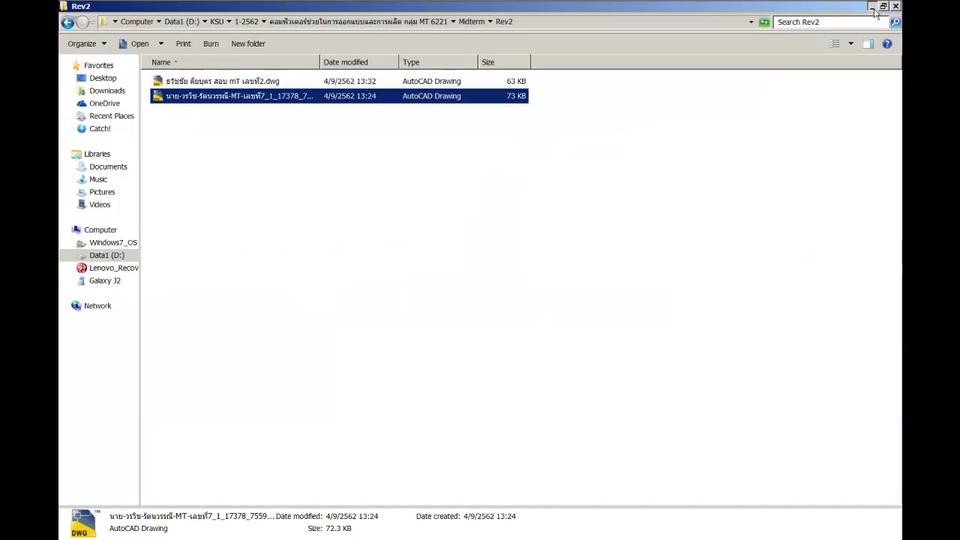
click(874, 11)
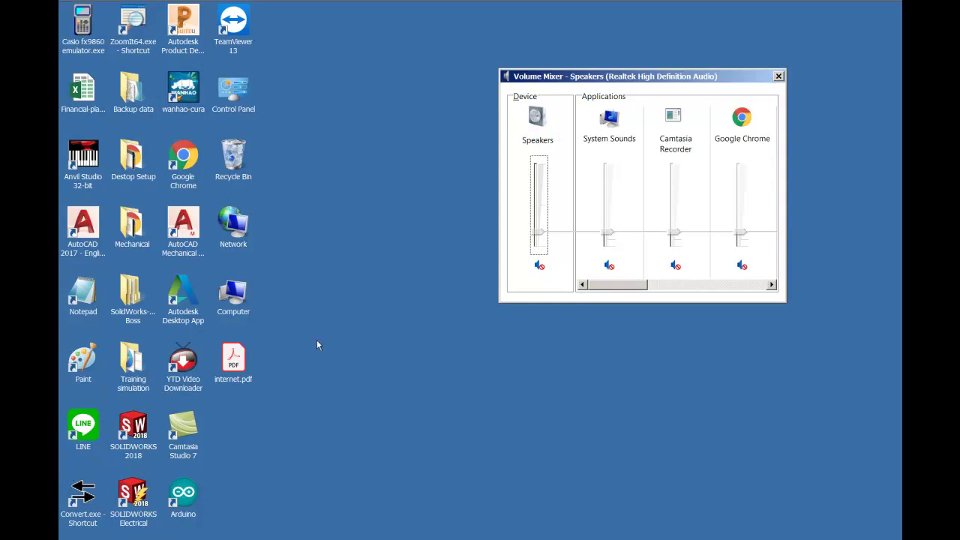
Step: Close Volume Mixer, cross out SOLIDWORKS Electrical, and launch SOLIDWORKS 2018 from its desktop icon
click(779, 75)
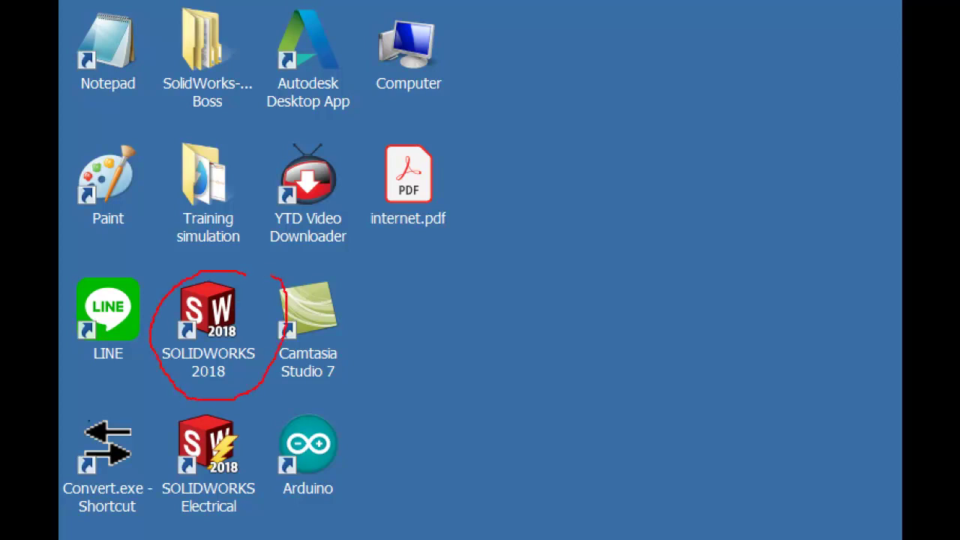
drag(258, 428, 150, 507)
drag(211, 449, 244, 508)
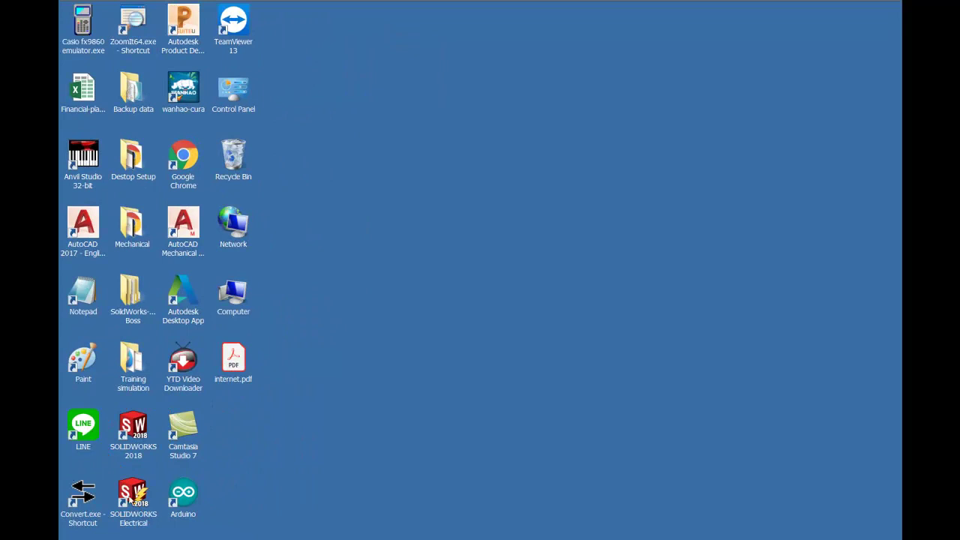
double_click(146, 434)
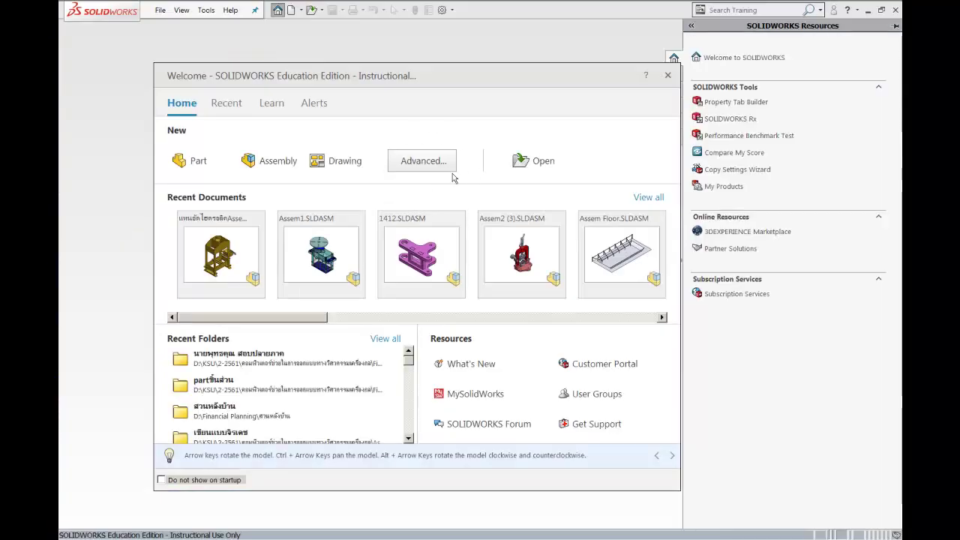
Step: Nudge the Welcome dialog up and left, then bring the Chrome PDF guide to the front
drag(505, 77, 477, 60)
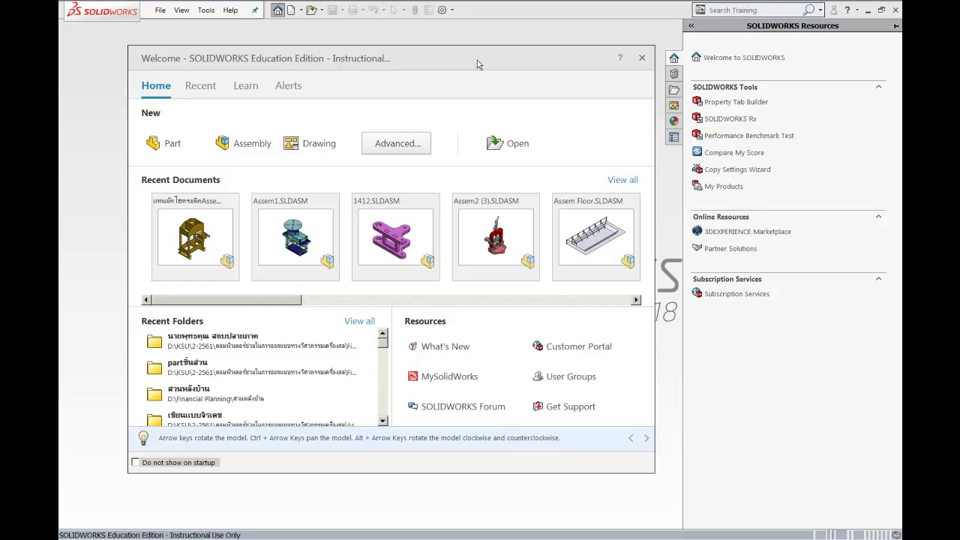
key(alt+Tab)
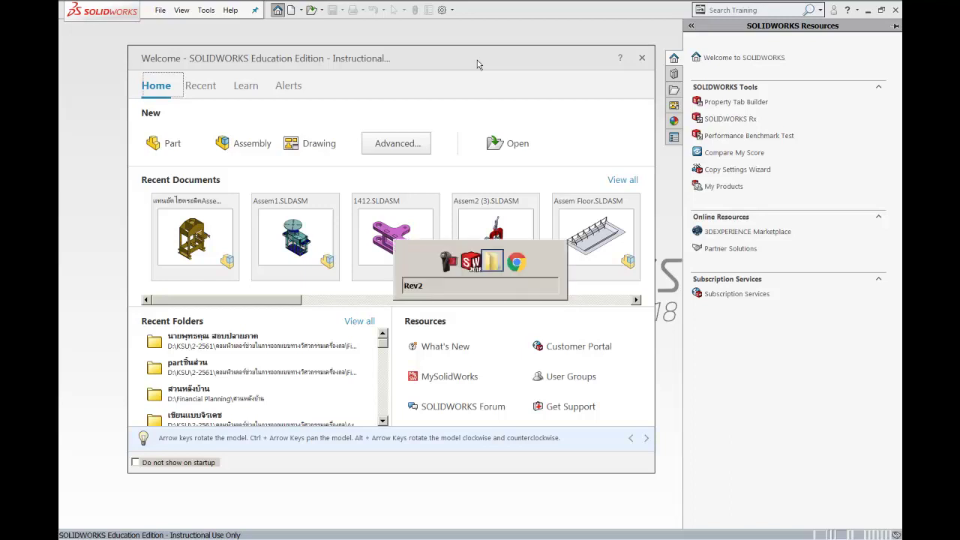
key(alt+Tab)
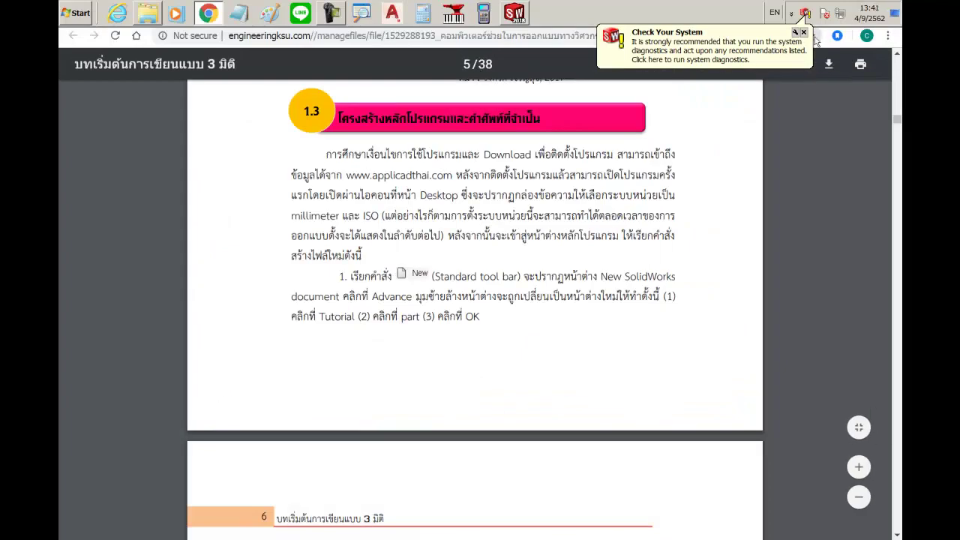
Step: Dismiss the Check Your System balloon, view the New SOLIDWORKS Document figure, then return to SOLIDWORKS
click(804, 33)
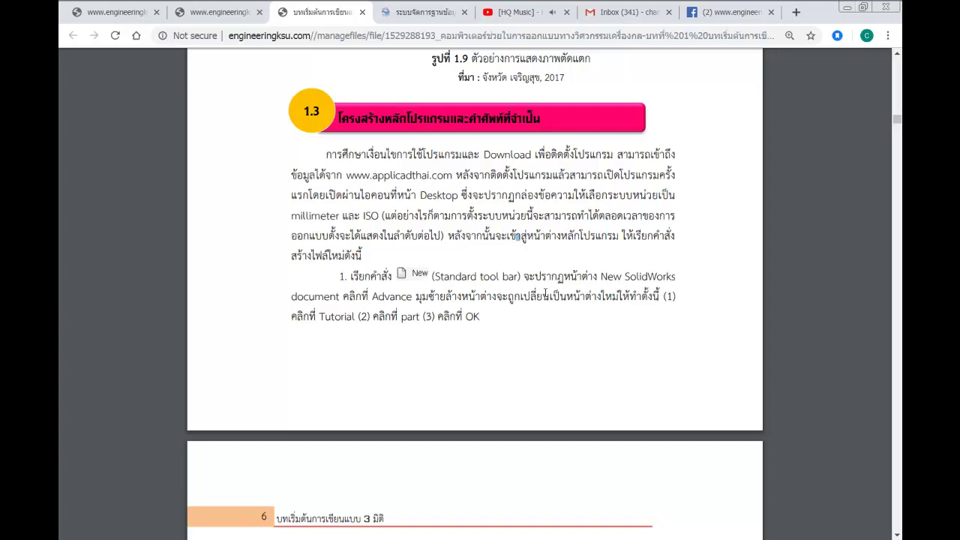
scroll(545, 292, down, 5)
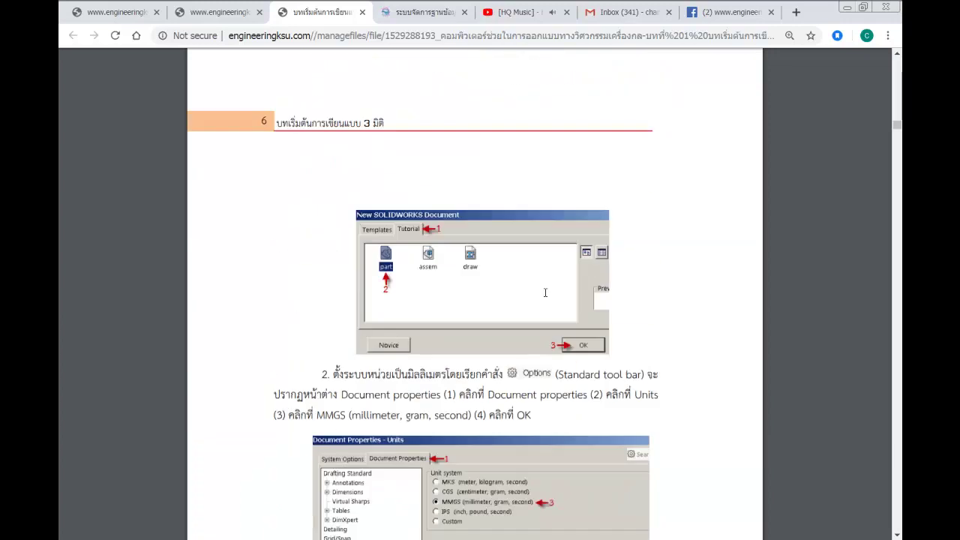
scroll(546, 293, up, 2)
scroll(545, 293, up, 1)
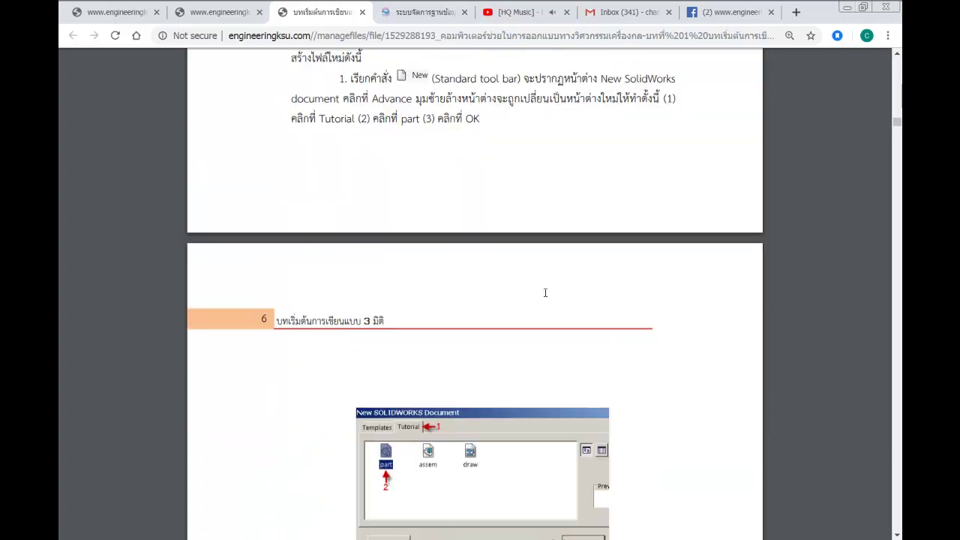
key(alt+Tab)
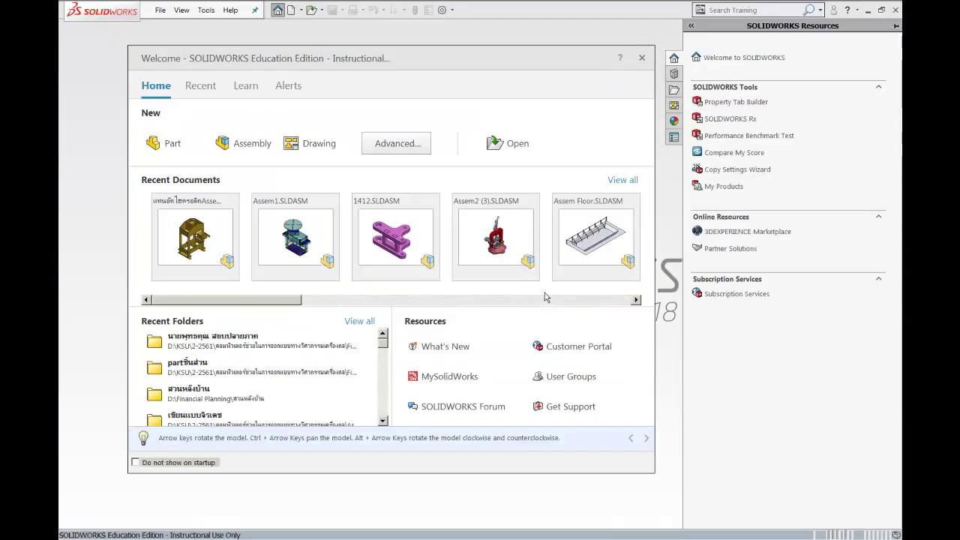
click(408, 149)
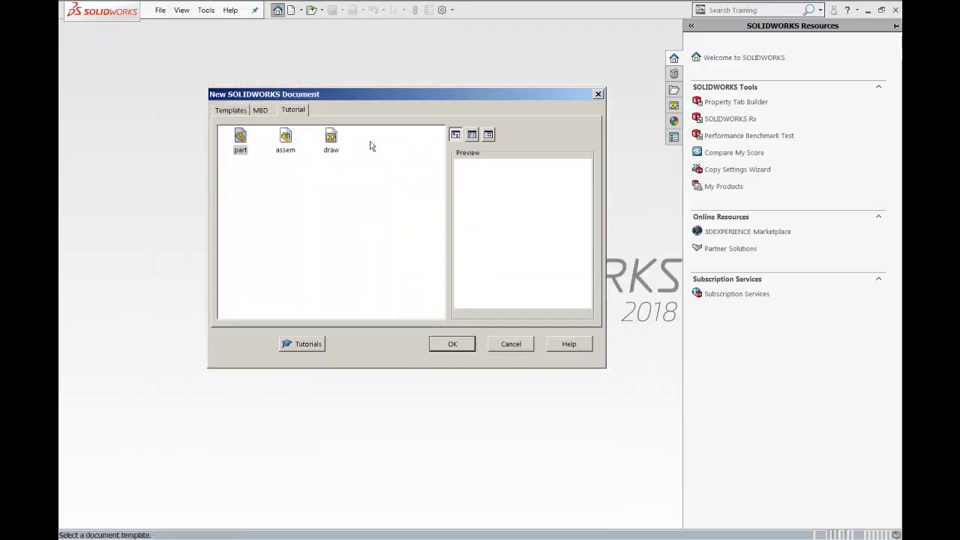
click(259, 113)
click(236, 111)
click(303, 112)
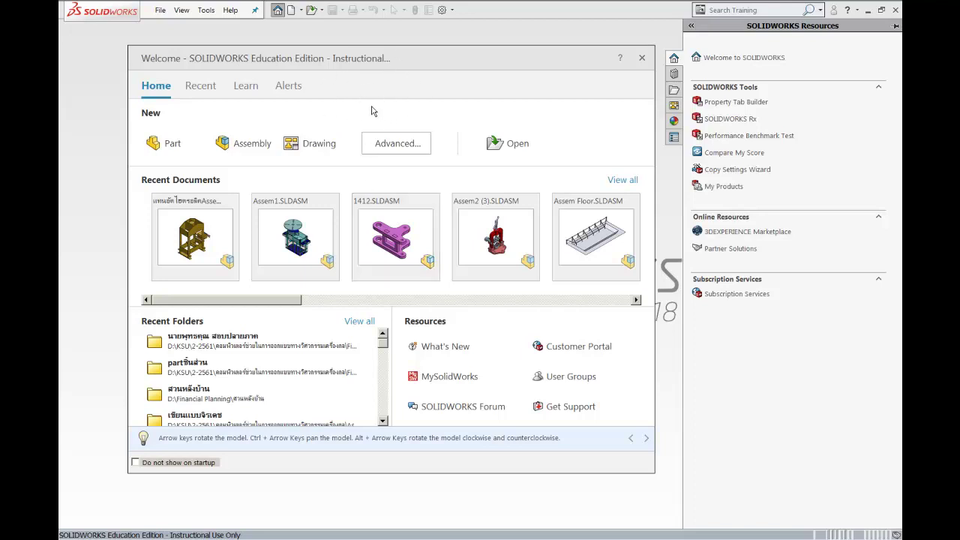
click(371, 112)
click(372, 111)
click(371, 111)
drag(457, 67, 475, 53)
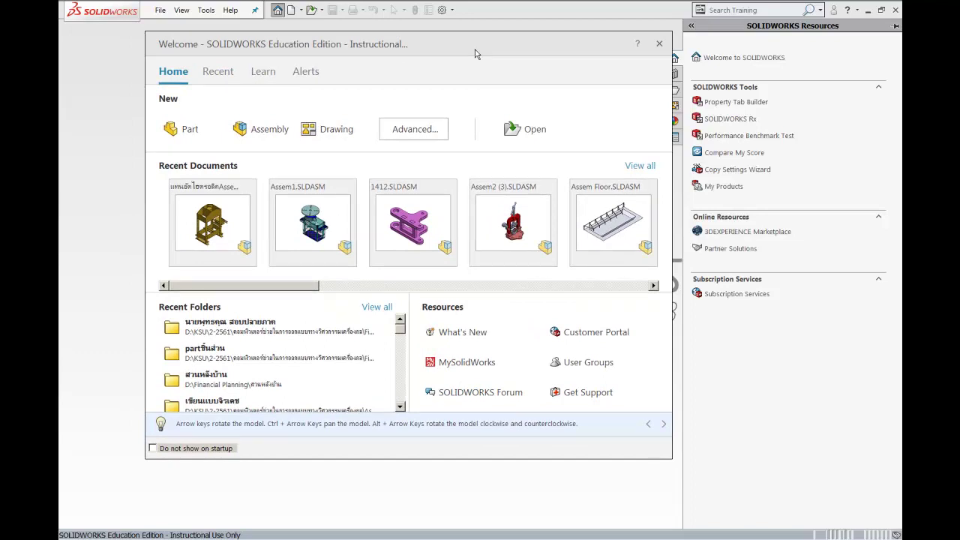
click(475, 53)
drag(475, 53, 472, 63)
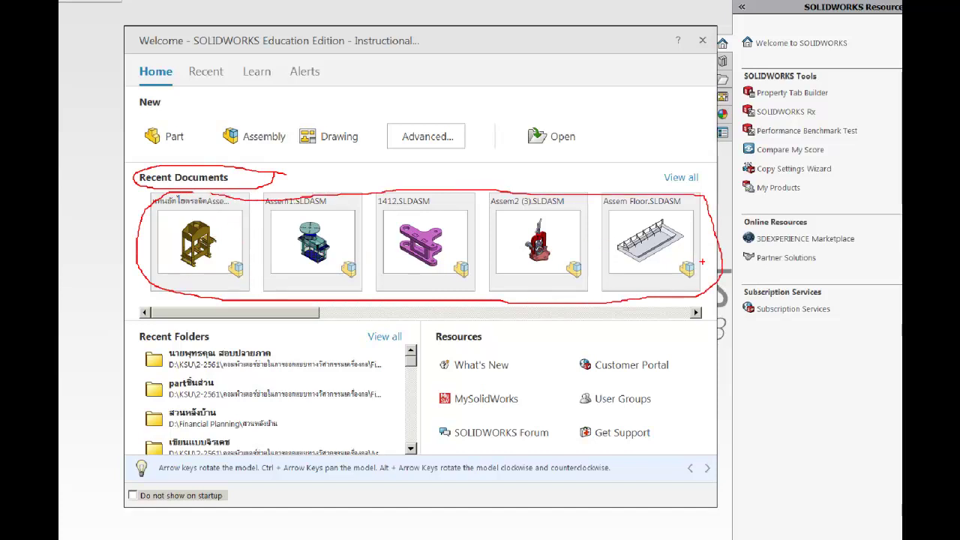
drag(132, 347, 219, 338)
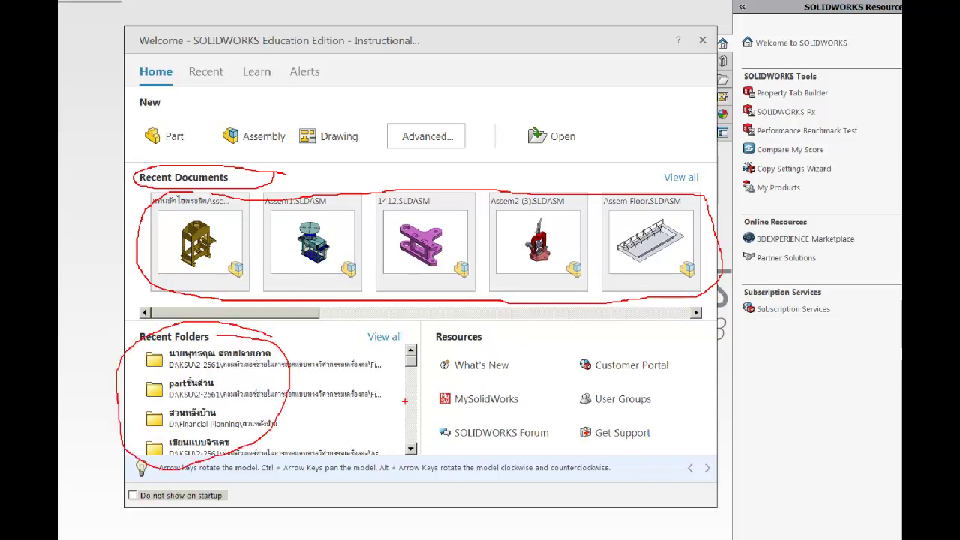
drag(683, 367, 454, 337)
drag(684, 368, 646, 342)
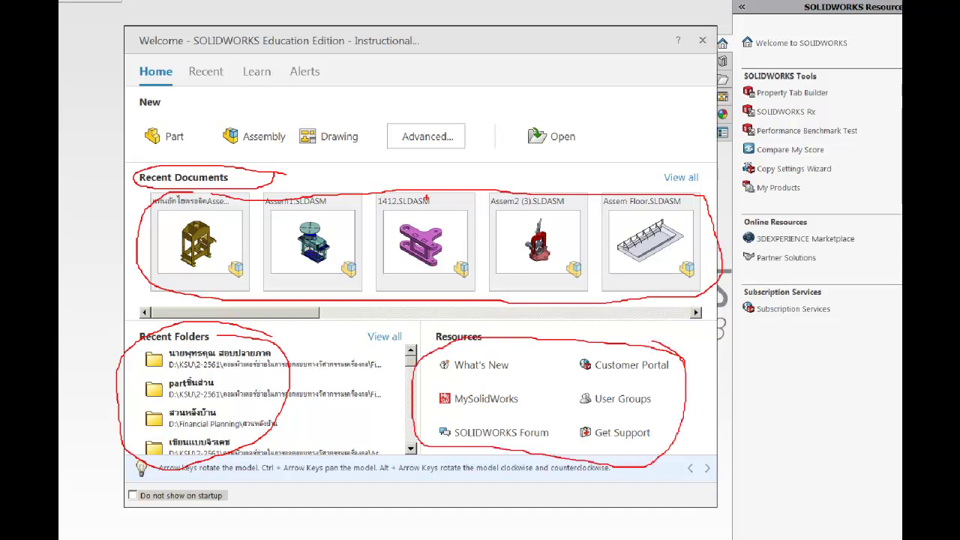
drag(178, 115, 165, 107)
mouse_move(255, 111)
mouse_down()
mouse_move(282, 159)
mouse_move(272, 120)
mouse_up()
drag(349, 113, 353, 111)
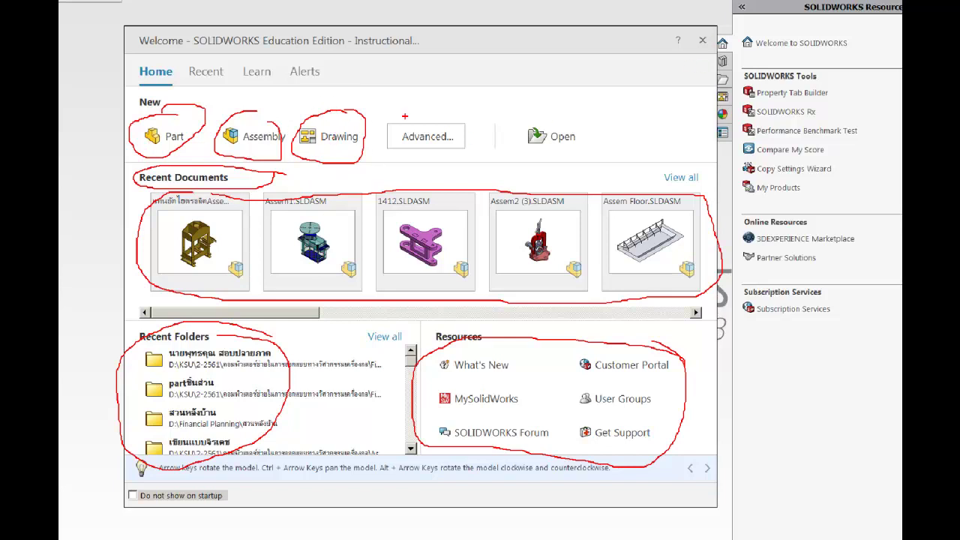
click(379, 91)
Step: Zoom the Chrome tutorial PDF in three levels on its new-part instructions
key(alt+Tab)
key(Tab)
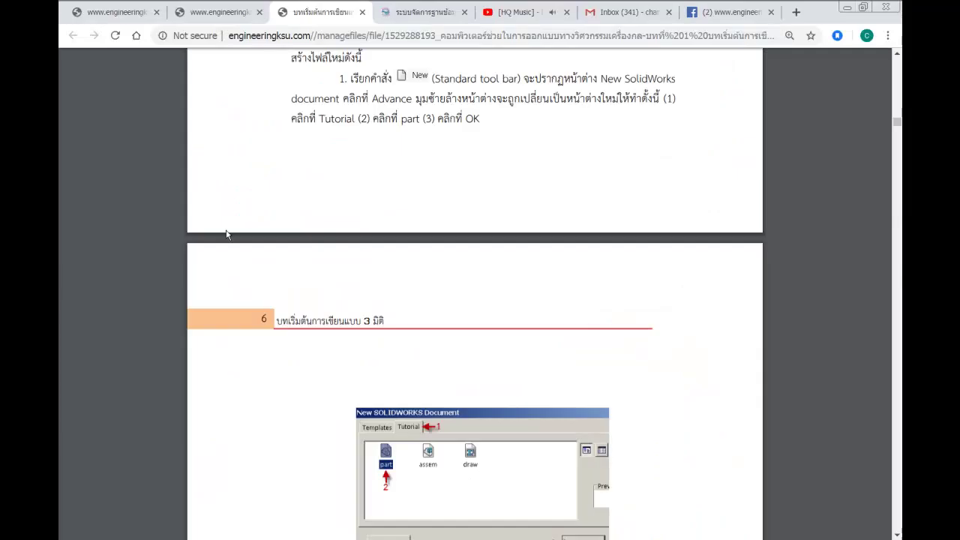
scroll(376, 269, down, 4)
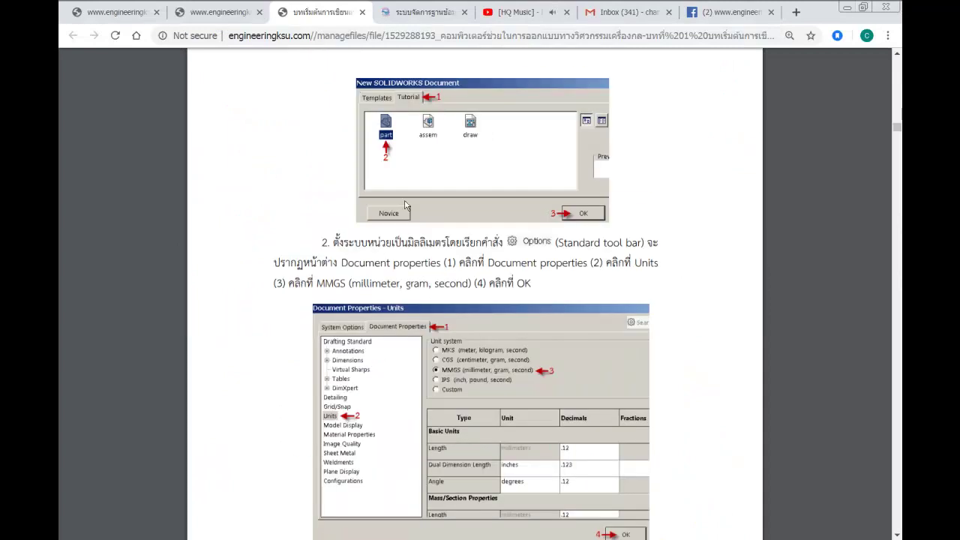
click(859, 467)
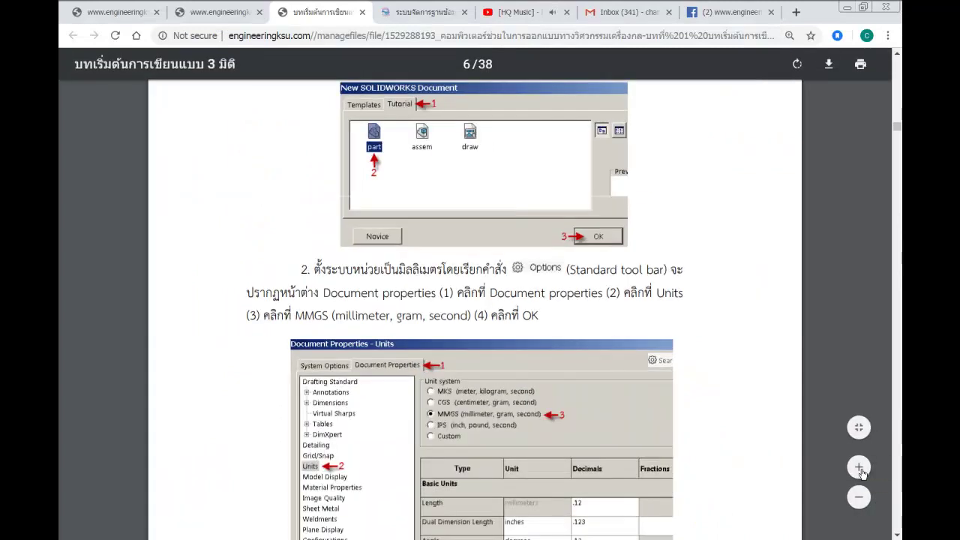
click(859, 468)
click(860, 469)
scroll(424, 319, up, 2)
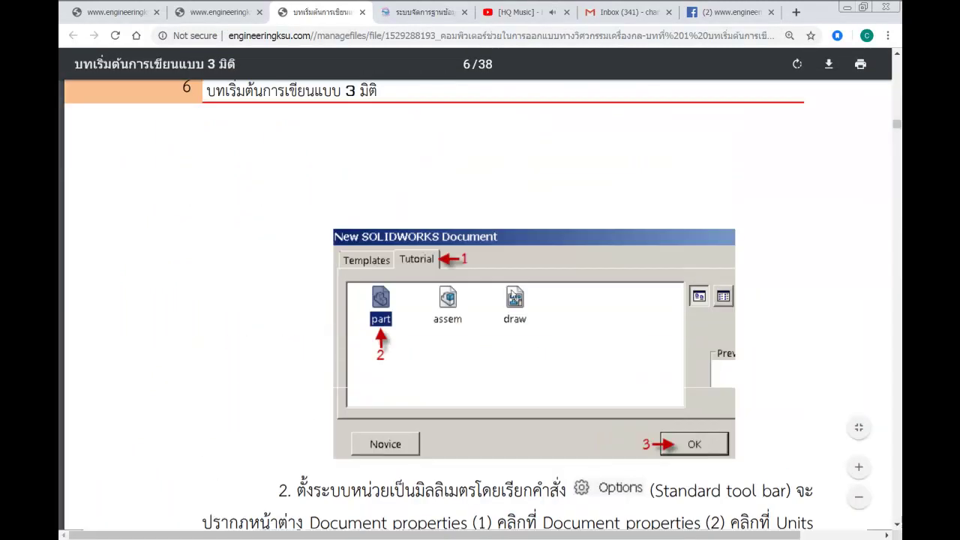
Step: Back in SOLIDWORKS, choose Advanced on the Welcome window for full template choices
key(alt+Tab)
click(422, 144)
click(420, 142)
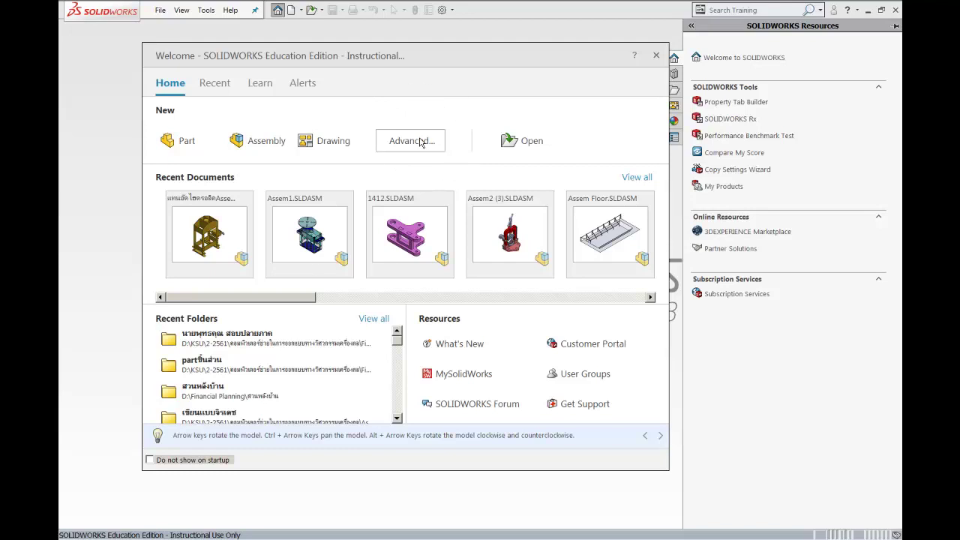
Step: Show the New SOLIDWORKS Document templates, then check the PDF's Tutorial > part figure
click(420, 143)
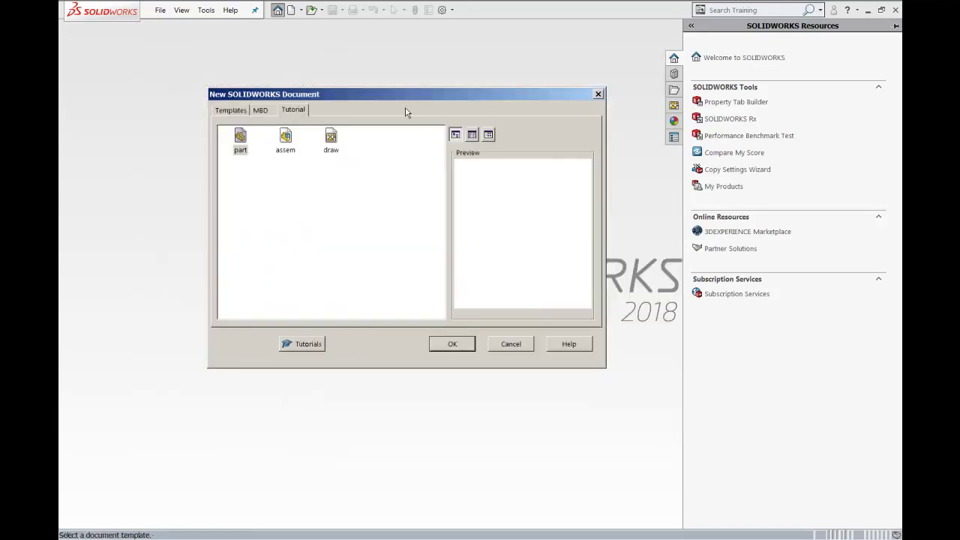
drag(409, 99, 367, 81)
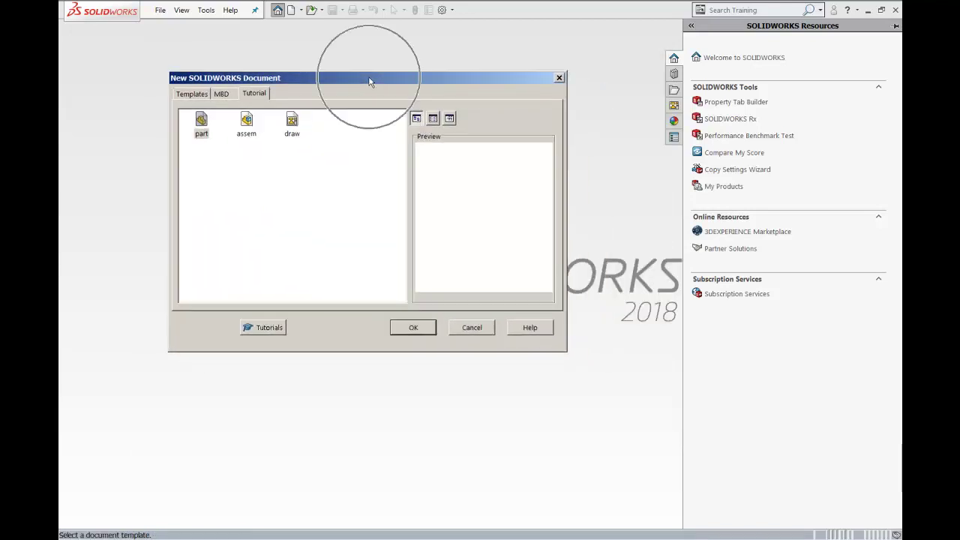
key(alt+Tab)
click(524, 347)
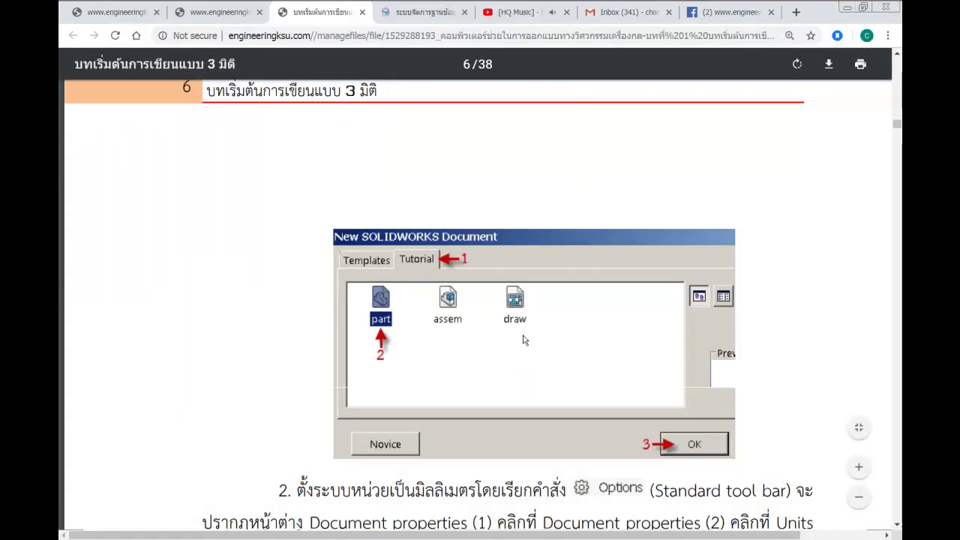
scroll(451, 286, down, 2)
click(429, 194)
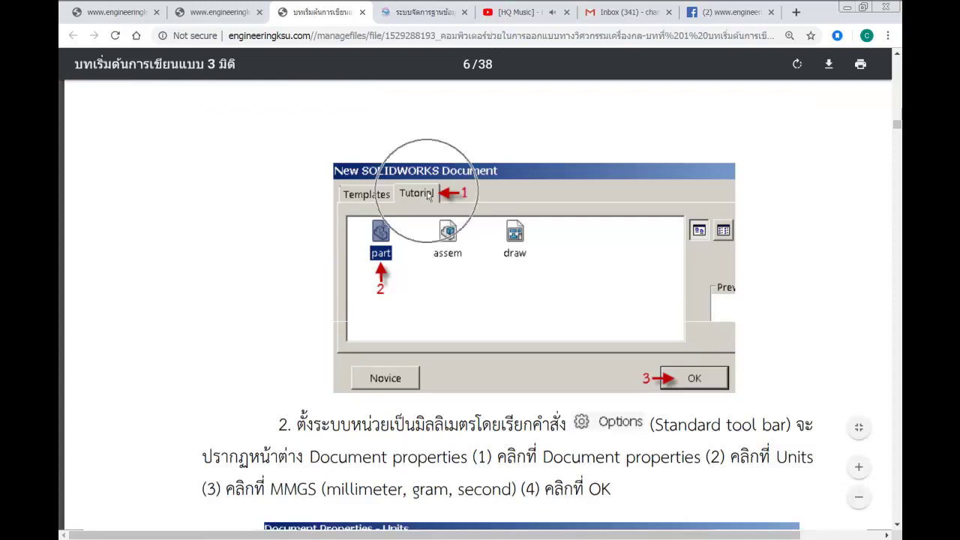
click(370, 240)
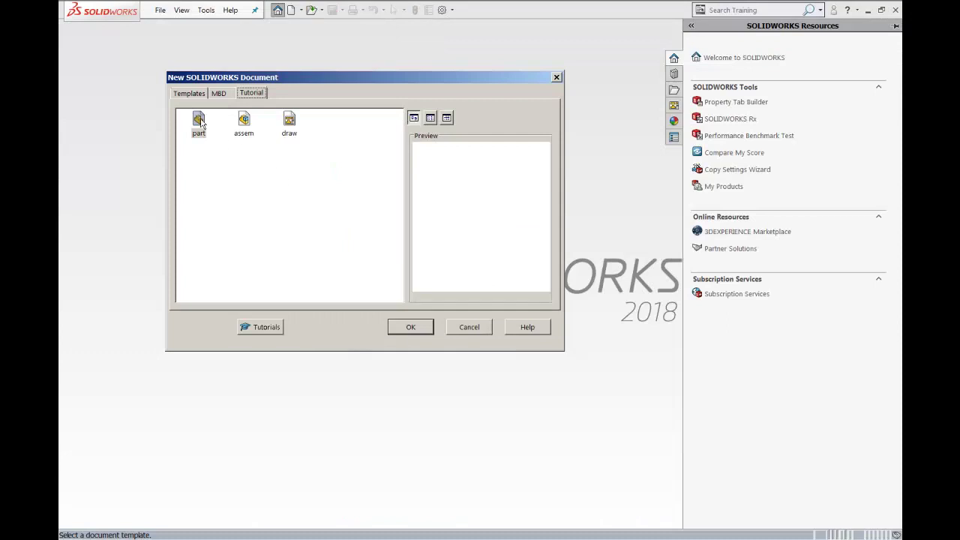
Step: Preview part, assem and draw, leaving part selected, then return to the PDF
click(200, 122)
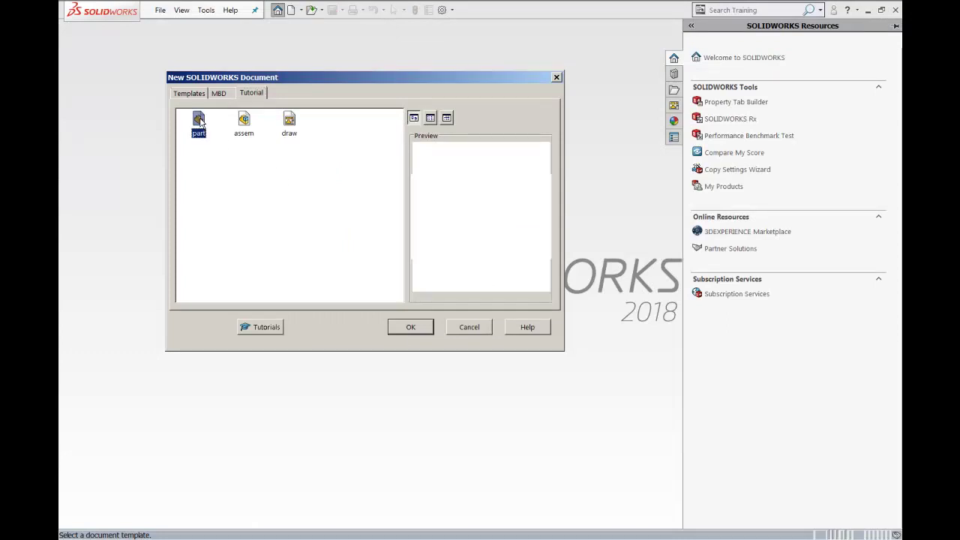
click(246, 129)
click(289, 126)
click(197, 122)
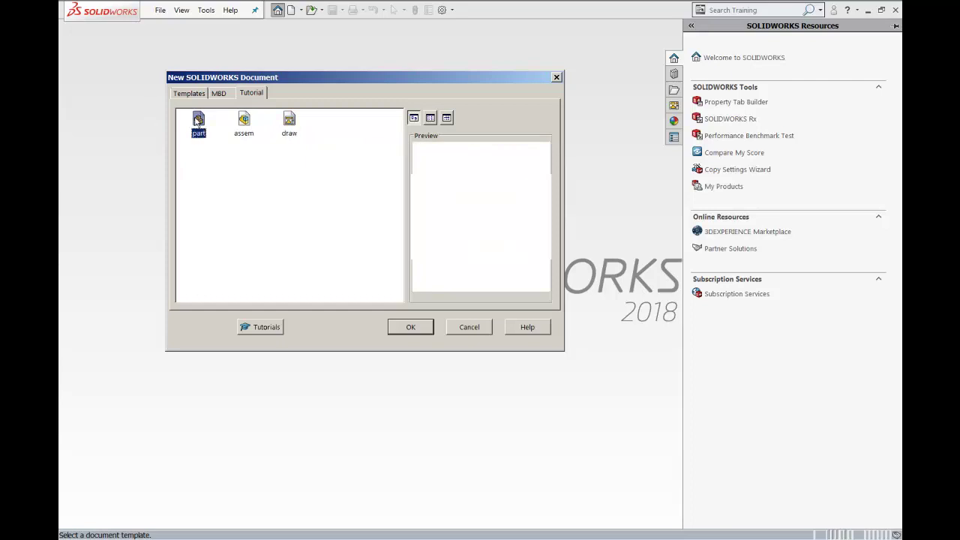
key(alt+Tab)
key(Tab)
key(Tab)
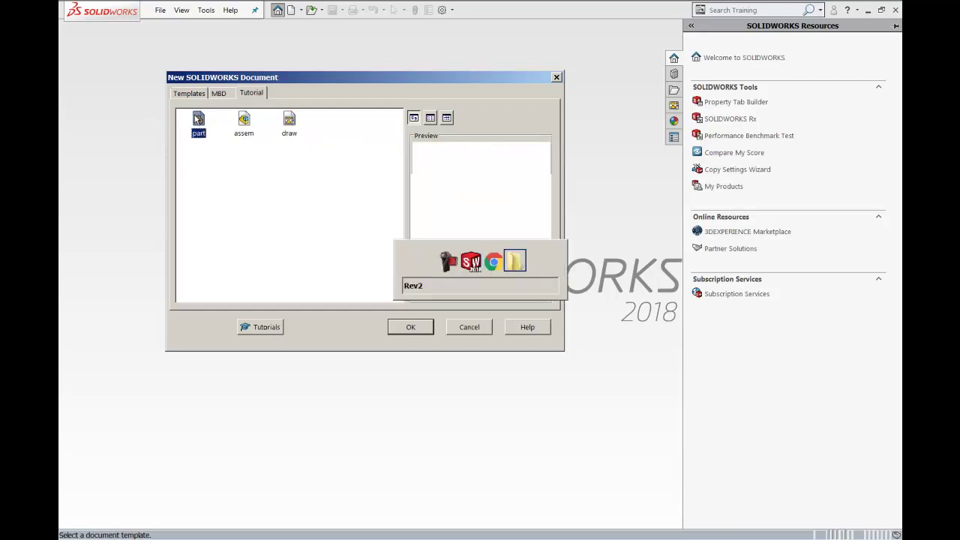
key(Tab)
key(Tab)
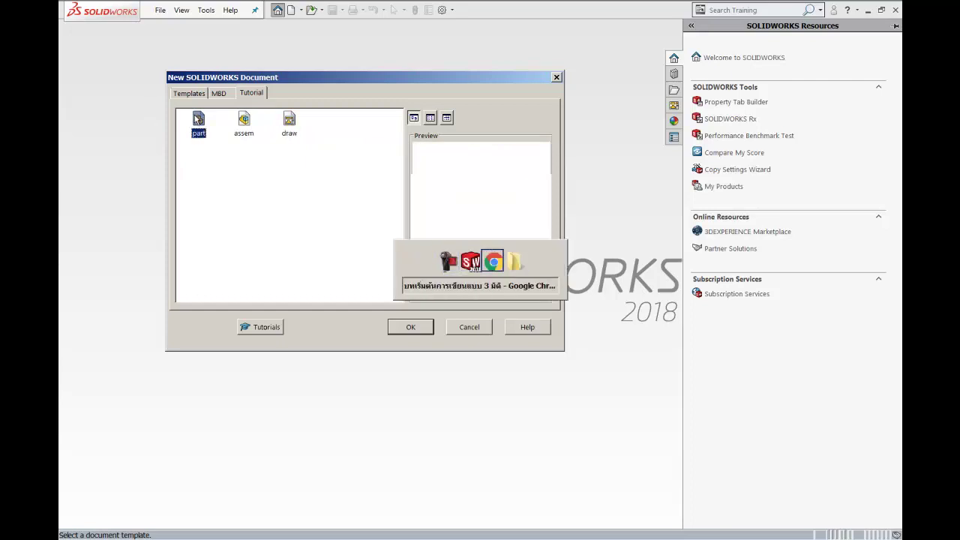
Step: Point out Tutorial, part, assem, draw and OK in the PDF's template figure
click(395, 244)
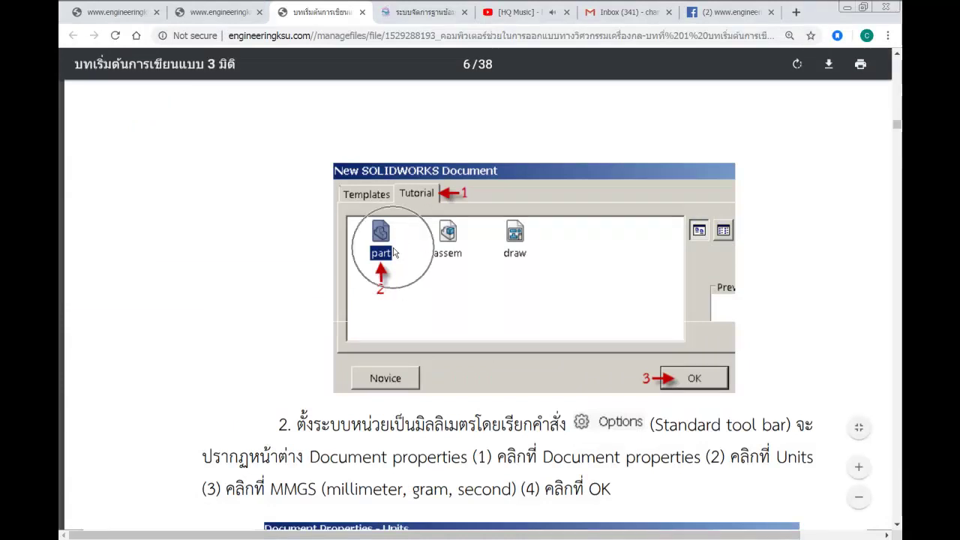
click(396, 248)
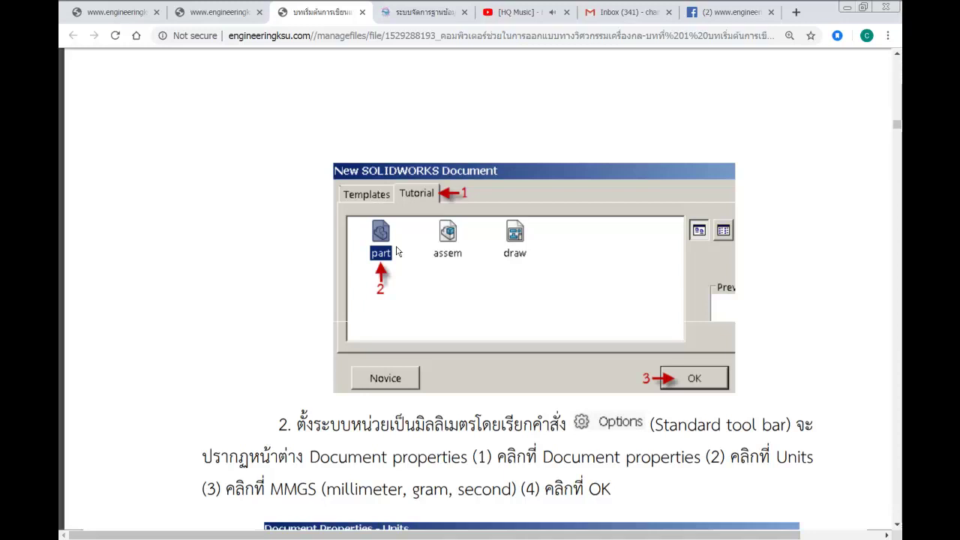
click(390, 253)
click(390, 252)
click(454, 257)
click(459, 257)
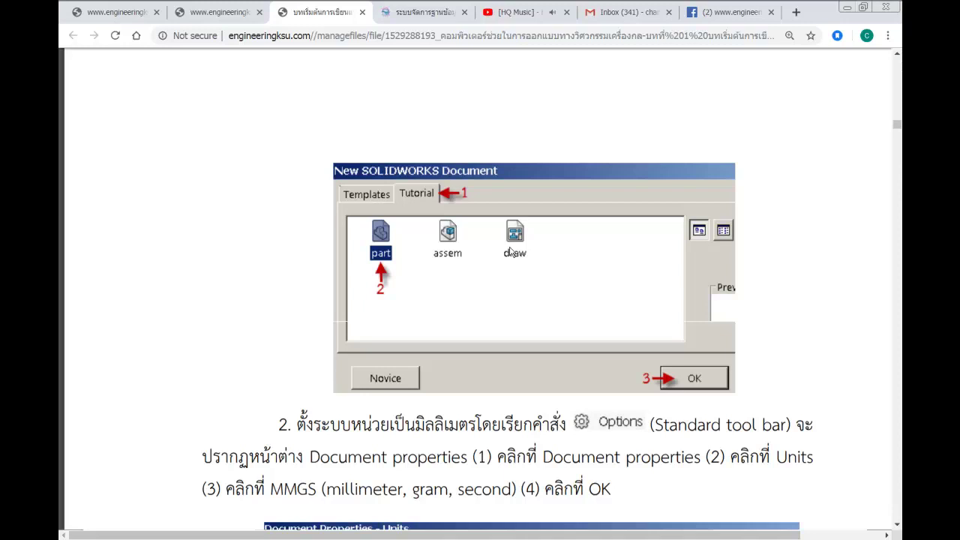
click(514, 253)
click(382, 254)
click(382, 254)
click(384, 250)
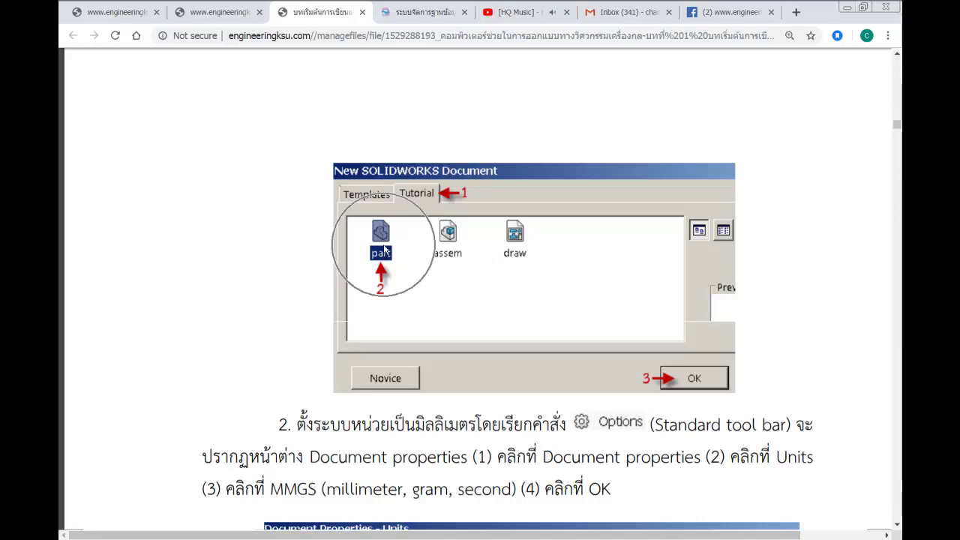
click(680, 373)
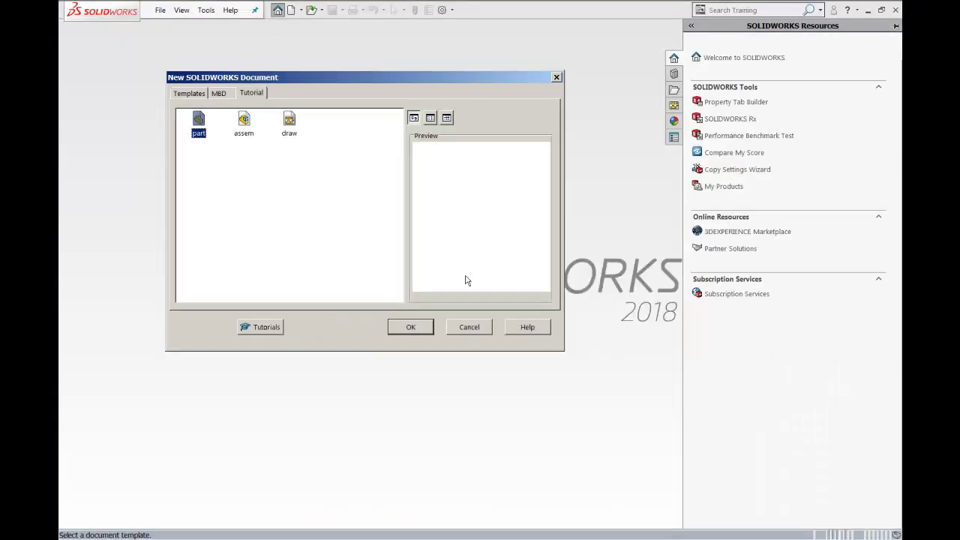
Step: Confirm the part template with OK to create Part1, then bring the PDF forward
click(417, 328)
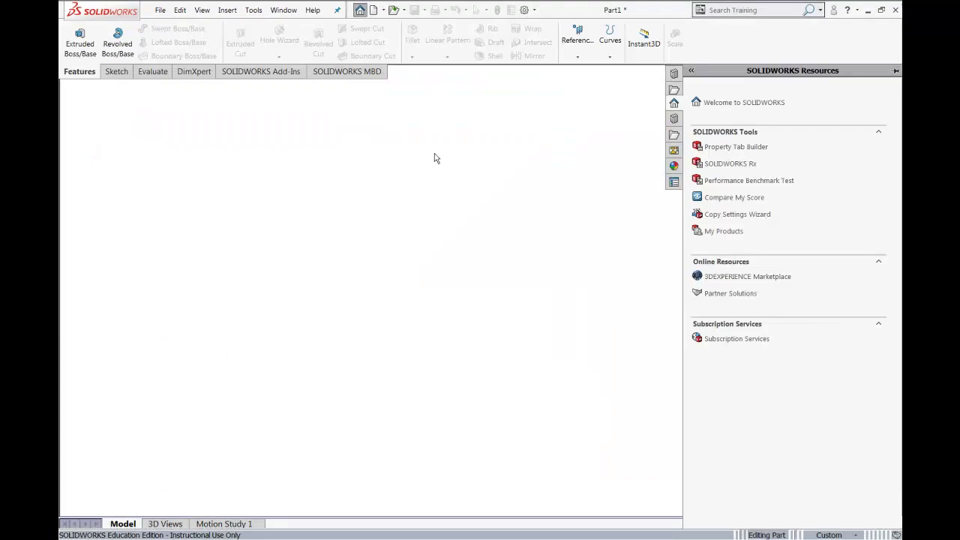
click(485, 175)
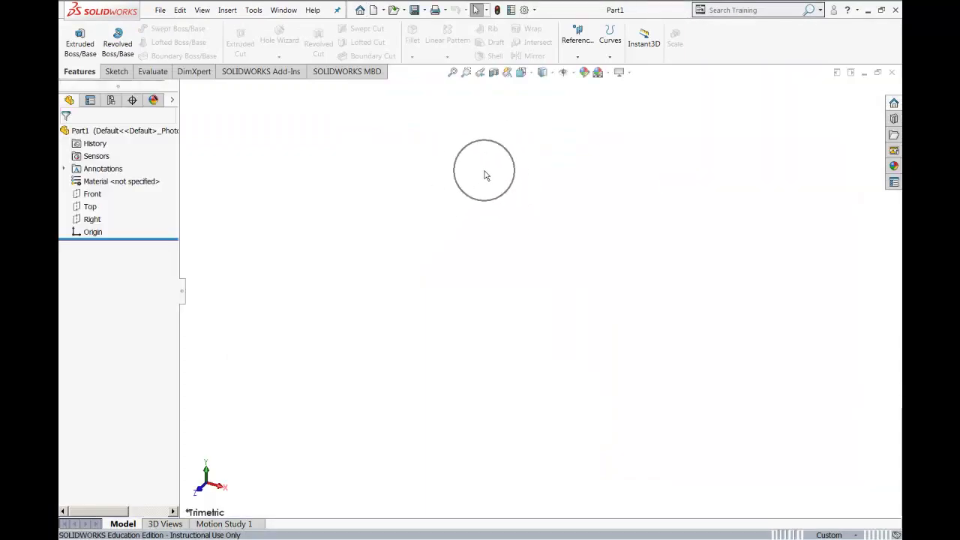
click(485, 175)
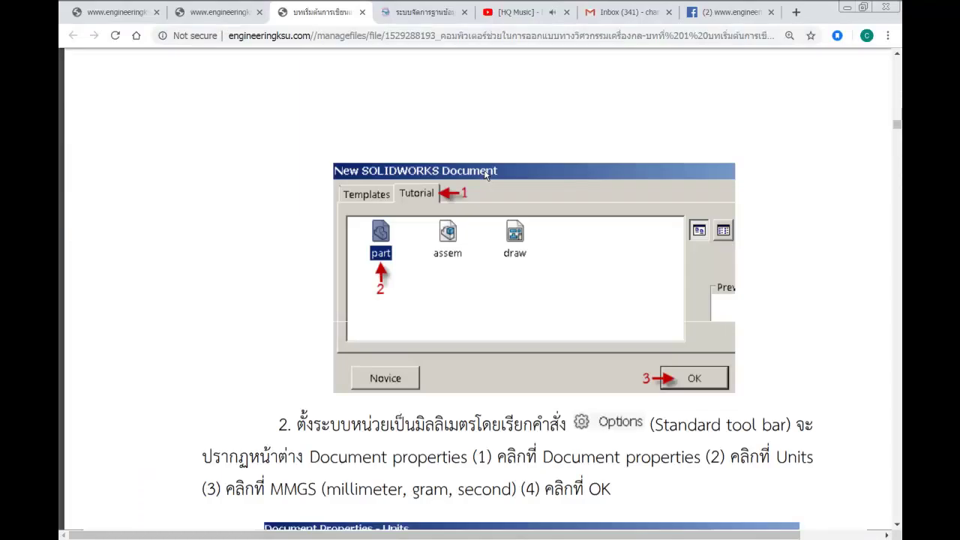
Step: Scroll the PDF to step 2: Options > Document Properties > Units > MMGS
scroll(488, 177, down, 5)
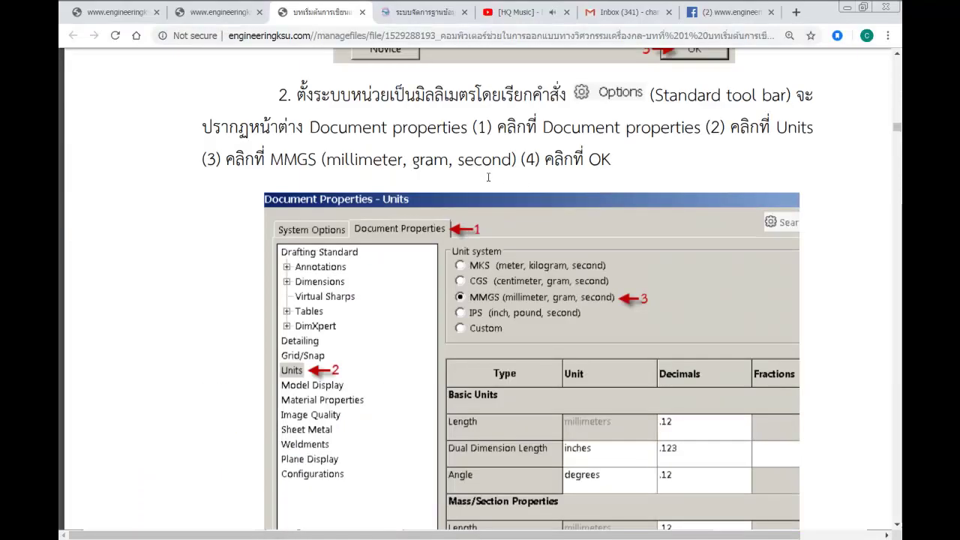
scroll(489, 178, up, 1)
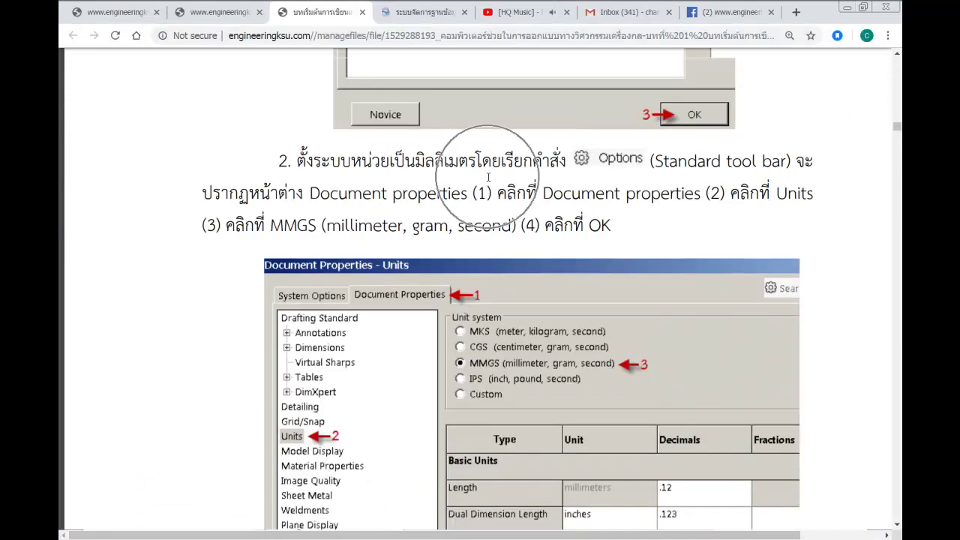
scroll(489, 177, down, 5)
scroll(469, 223, down, 5)
scroll(470, 223, down, 4)
scroll(470, 223, up, 4)
scroll(470, 223, up, 6)
scroll(469, 224, up, 4)
scroll(469, 222, up, 1)
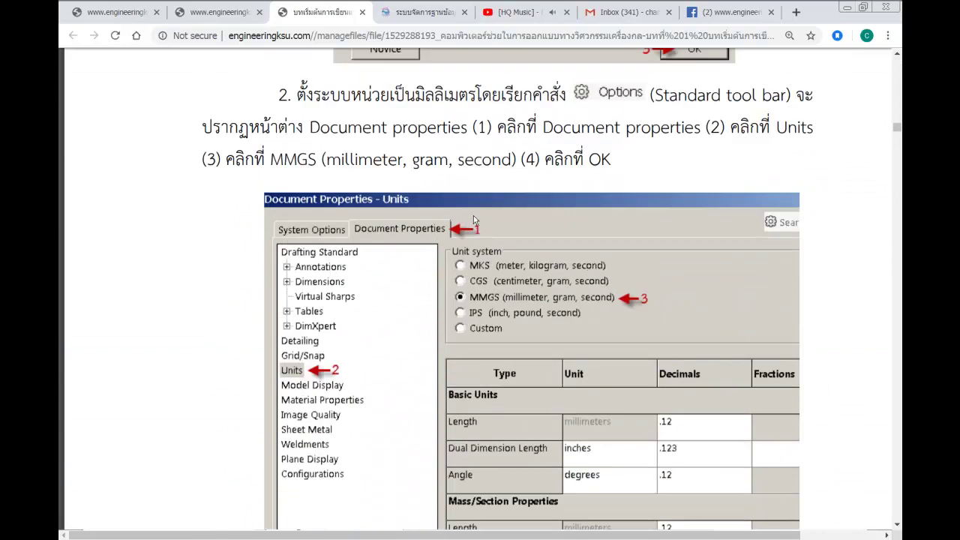
scroll(468, 223, up, 3)
scroll(468, 223, down, 1)
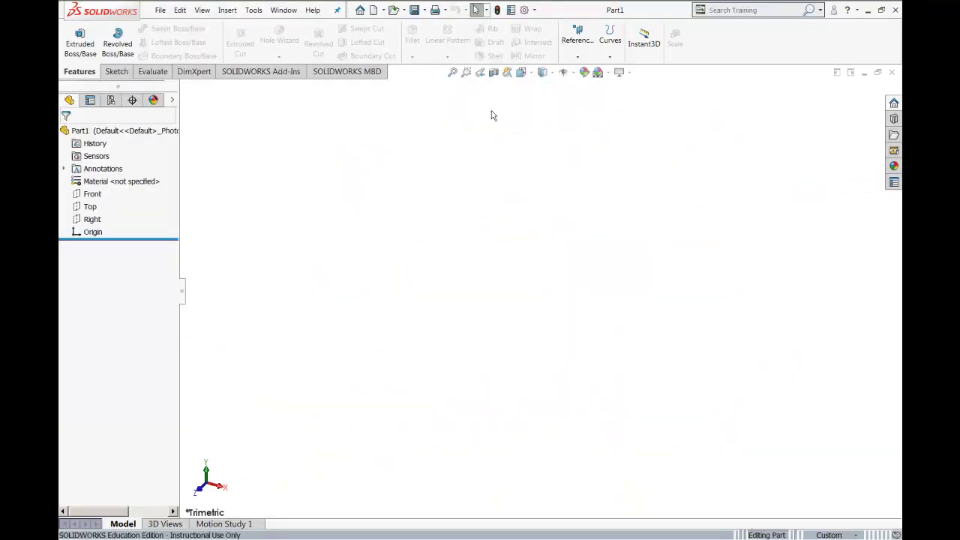
Step: Open Options and go to the Document Properties > Units page
click(525, 11)
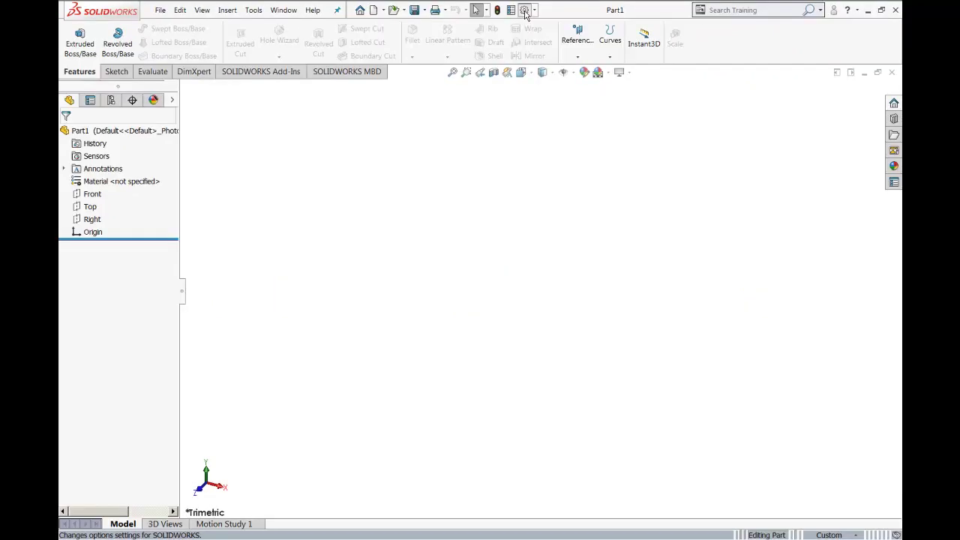
click(524, 10)
click(321, 114)
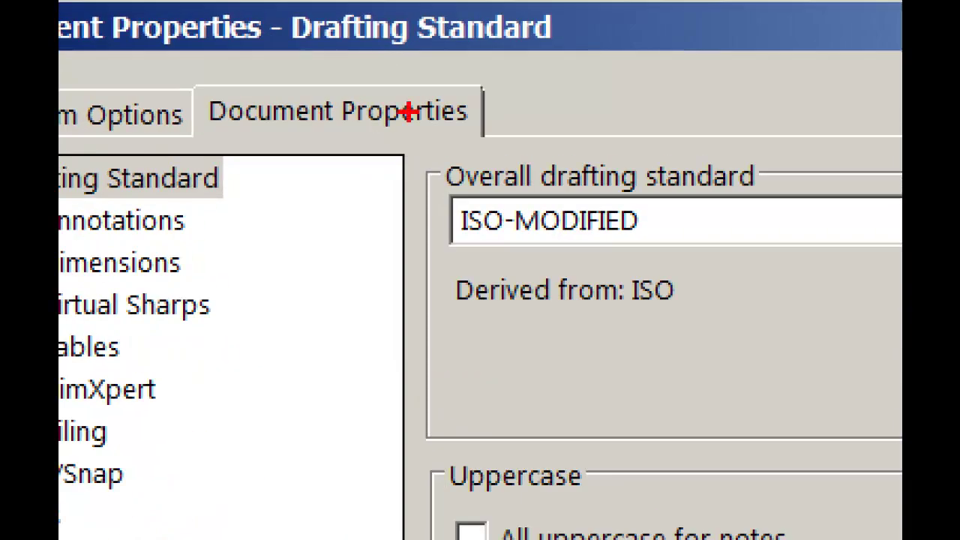
mouse_move(409, 111)
mouse_down()
mouse_move(300, 94)
mouse_move(204, 118)
mouse_move(489, 129)
mouse_move(401, 92)
mouse_up()
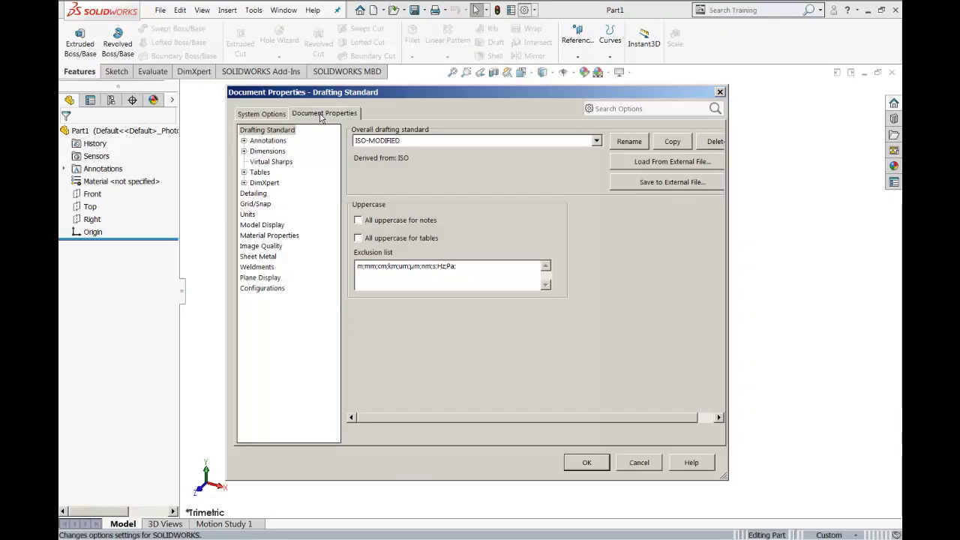
click(248, 215)
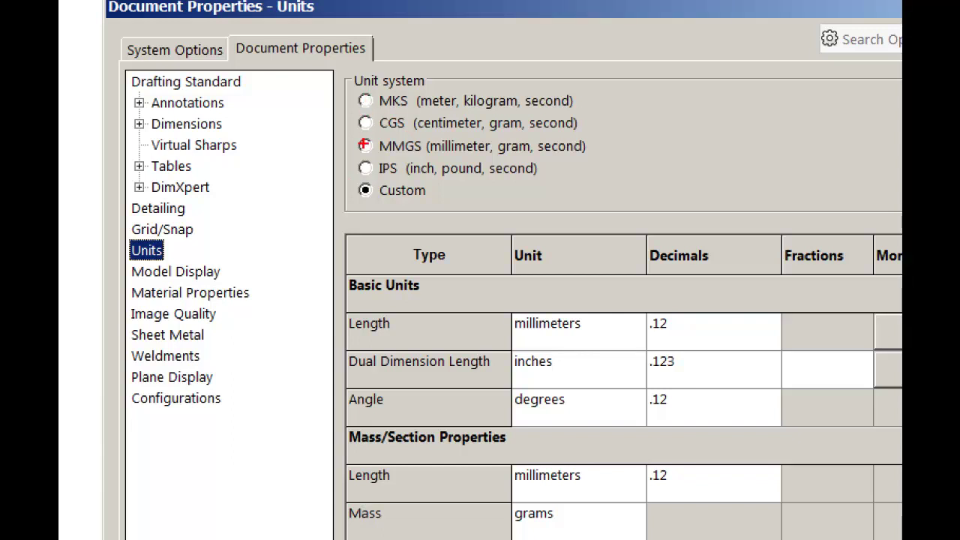
Step: Choose MMGS (millimeter, gram, second) as the unit system and confirm with OK
drag(364, 145, 392, 139)
drag(495, 156, 603, 152)
drag(493, 156, 433, 156)
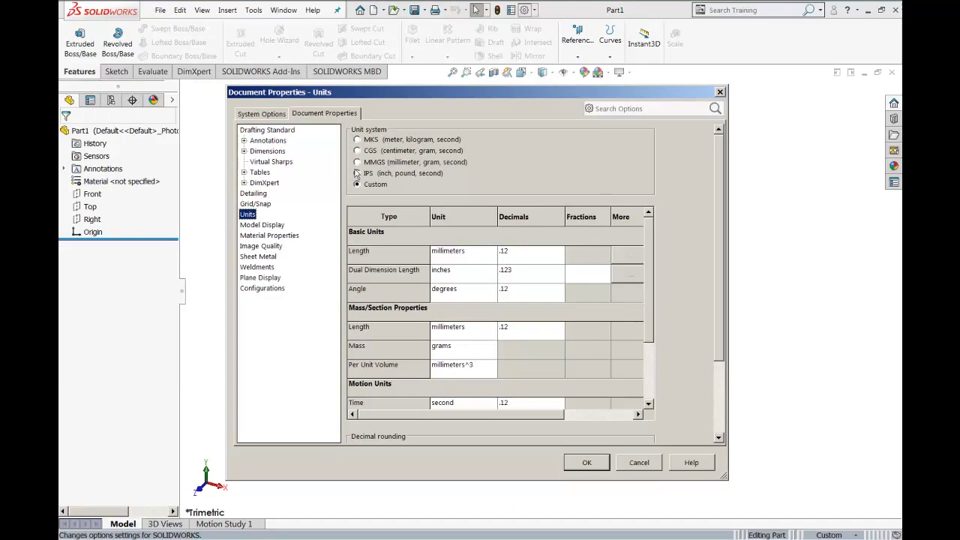
click(383, 165)
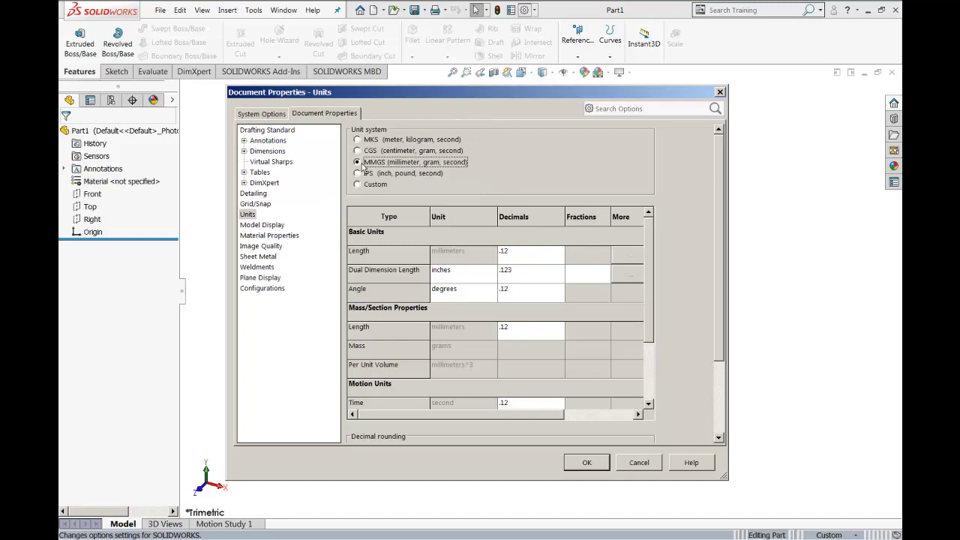
click(598, 466)
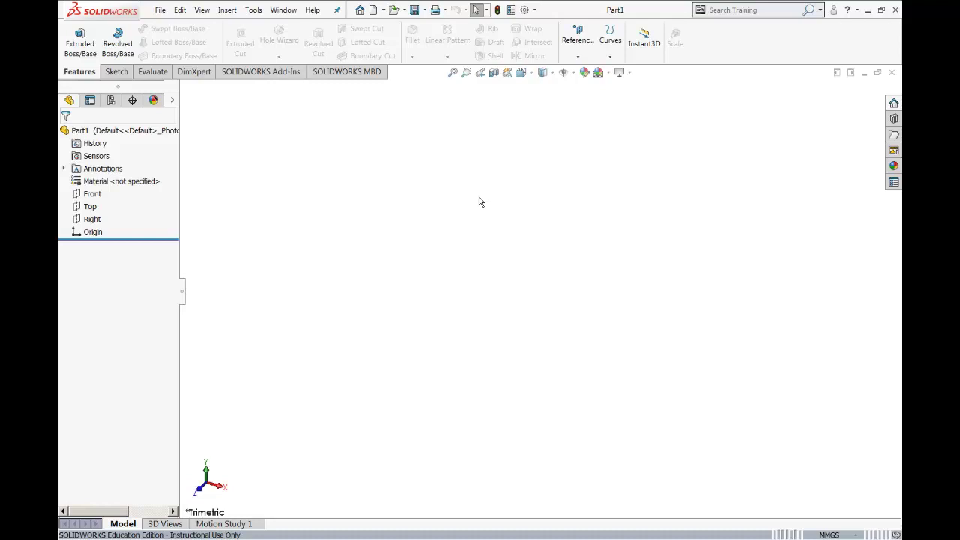
click(478, 200)
click(480, 202)
Step: Scroll the tutorial PDF past the Units step to figure 1.10 on page 7
key(alt+Tab)
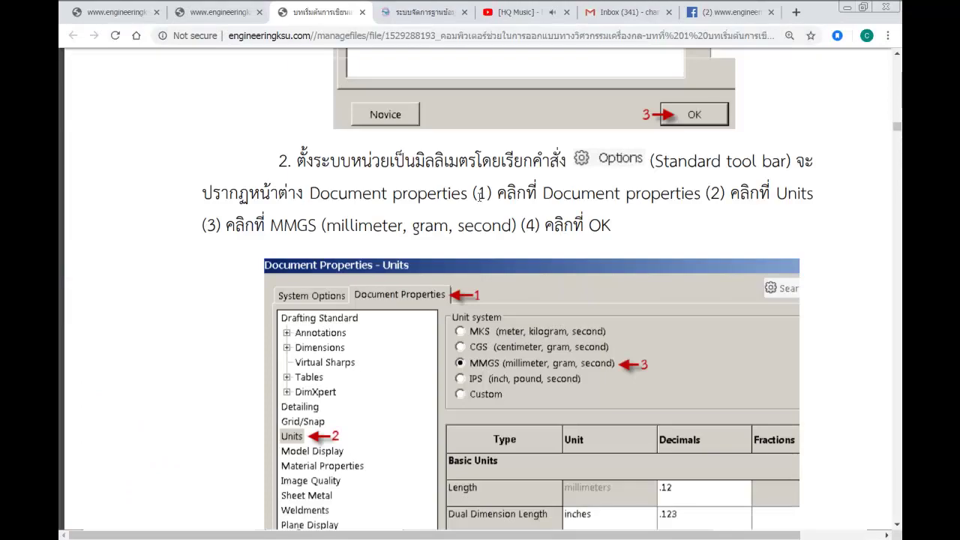
scroll(509, 353, down, 2)
scroll(518, 267, up, 2)
scroll(469, 292, down, 2)
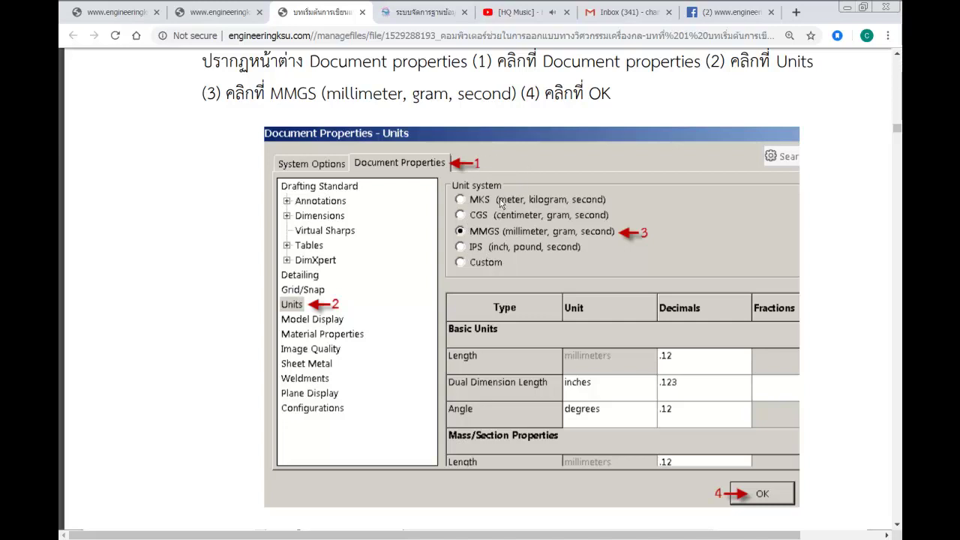
scroll(500, 203, down, 4)
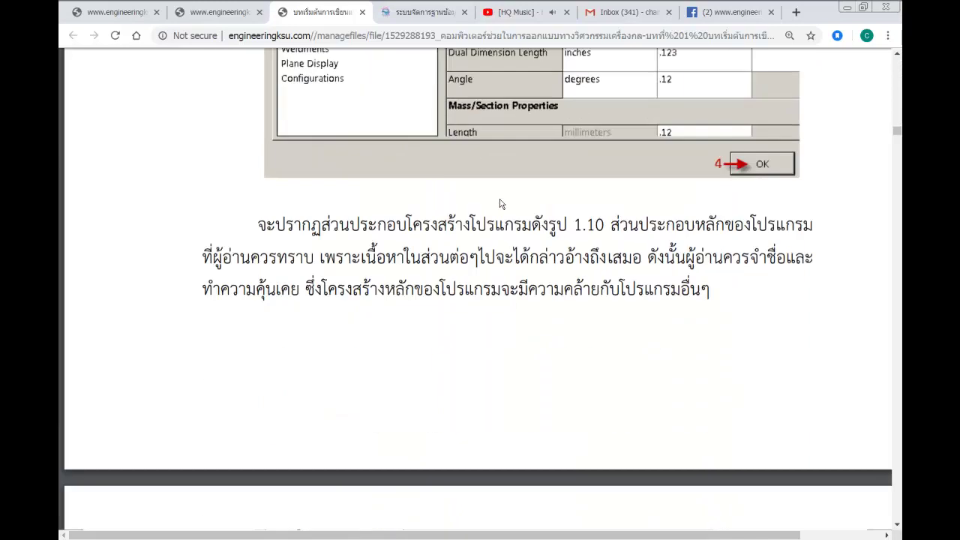
scroll(500, 204, down, 3)
scroll(500, 203, down, 3)
scroll(501, 203, down, 2)
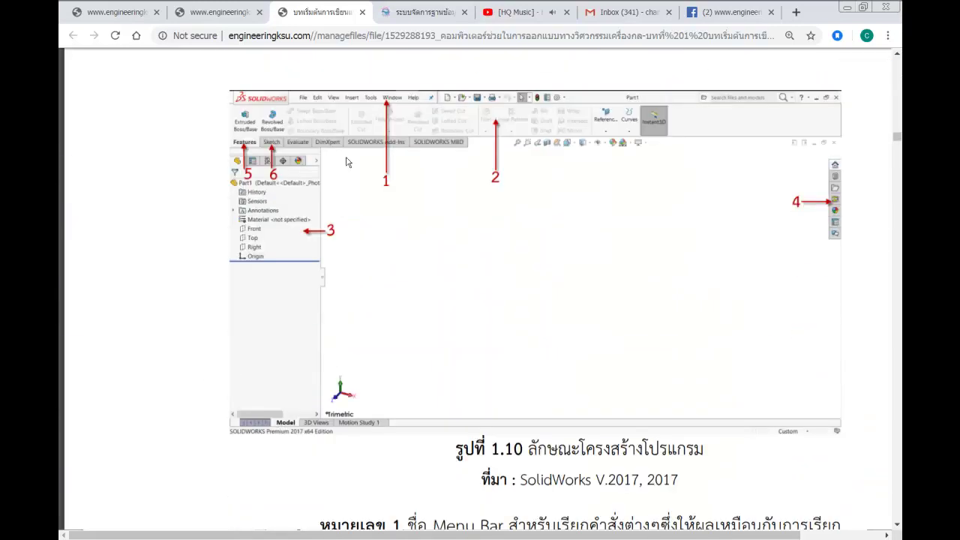
scroll(551, 231, up, 2)
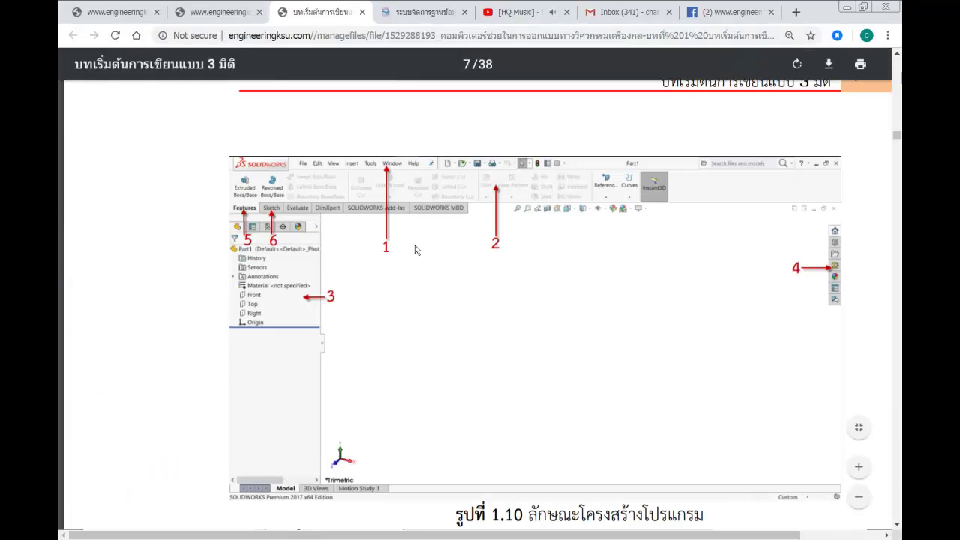
click(502, 198)
click(501, 198)
Step: Highlight 'Command manager' and 'Feature manager design tree' in the PDF, then return to SOLIDWORKS
scroll(491, 210, down, 5)
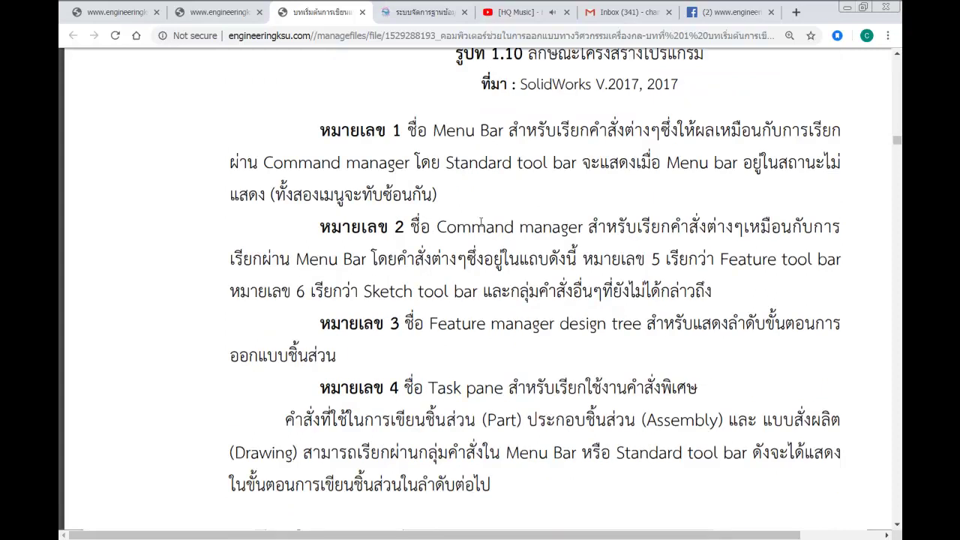
drag(441, 227, 583, 232)
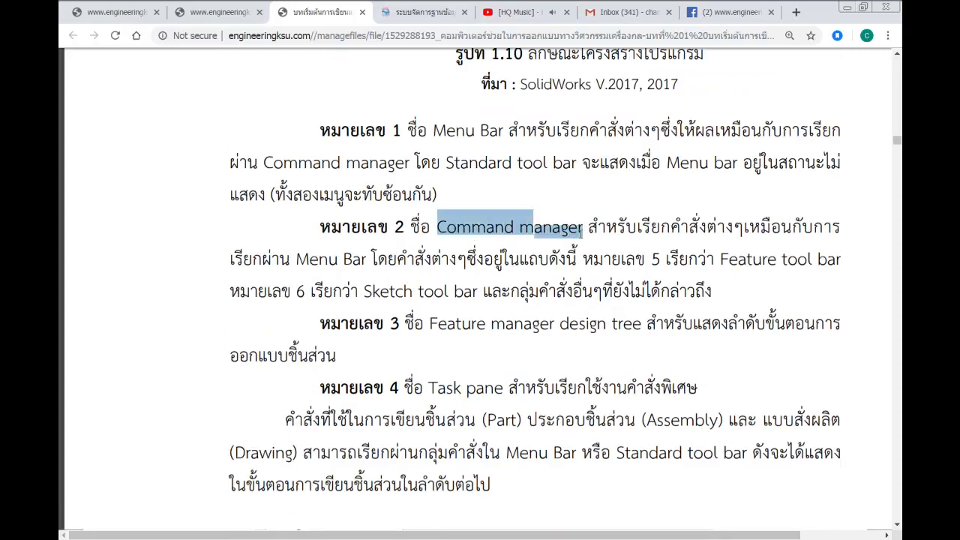
drag(503, 135, 433, 131)
drag(432, 227, 593, 235)
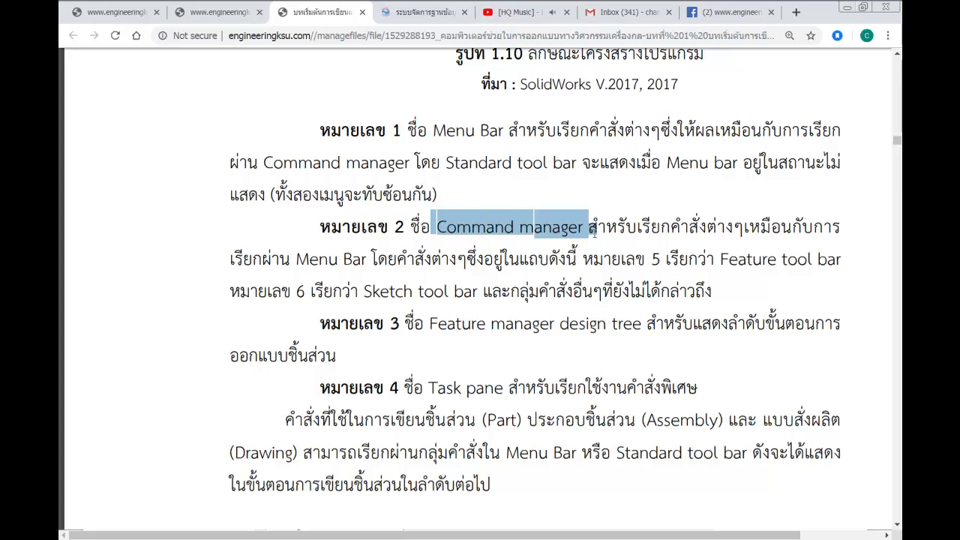
scroll(595, 233, down, 2)
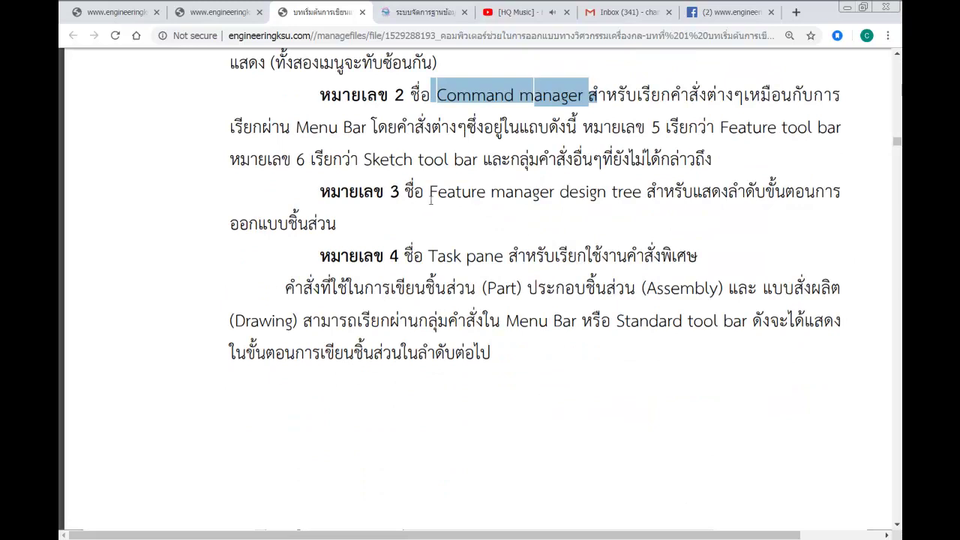
drag(427, 193, 598, 195)
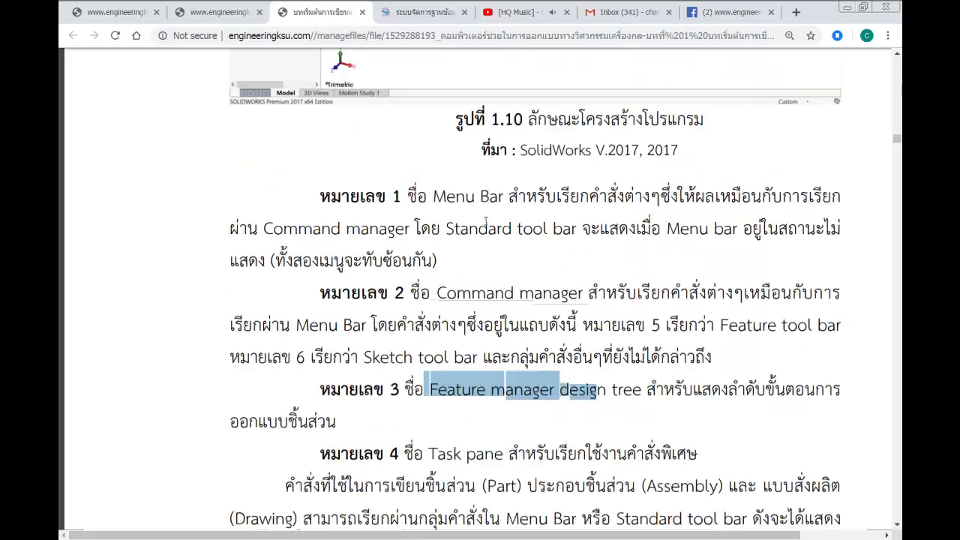
scroll(525, 225, up, 3)
scroll(466, 236, up, 4)
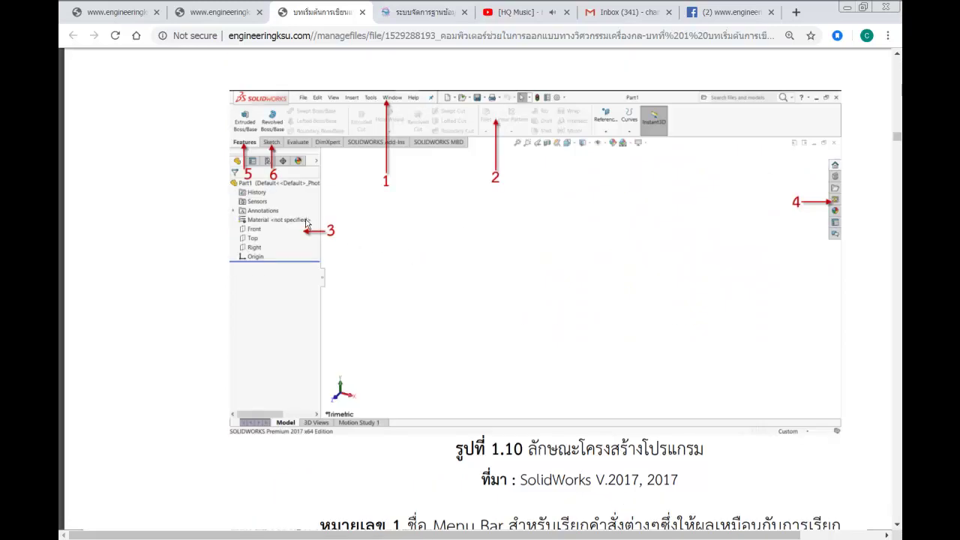
key(alt+Tab)
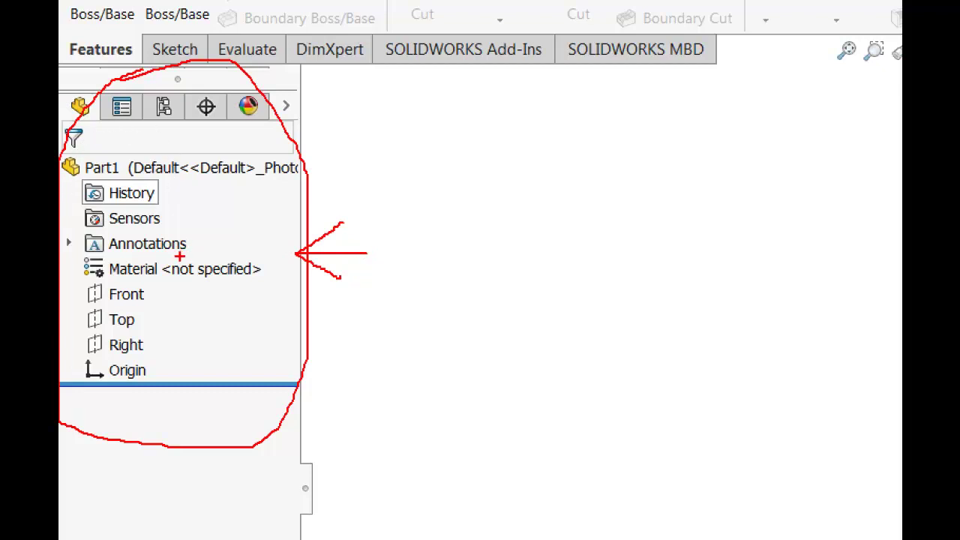
Step: Pen-mark the Front, Top and Right planes in the FeatureManager design tree
mouse_move(195, 296)
mouse_down()
mouse_move(147, 306)
mouse_move(133, 323)
mouse_move(136, 346)
mouse_move(127, 346)
mouse_up()
drag(154, 317, 154, 327)
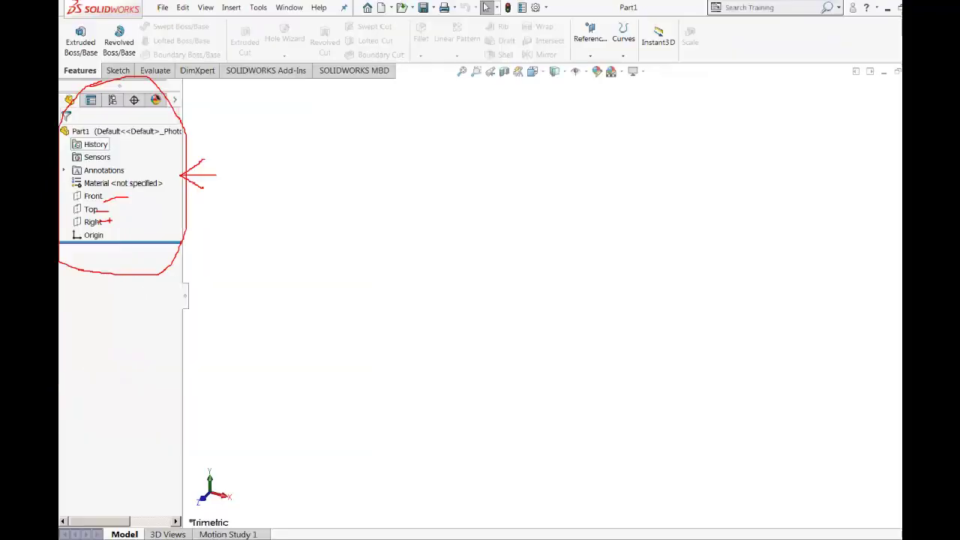
scroll(447, 243, down, 3)
scroll(447, 242, down, 3)
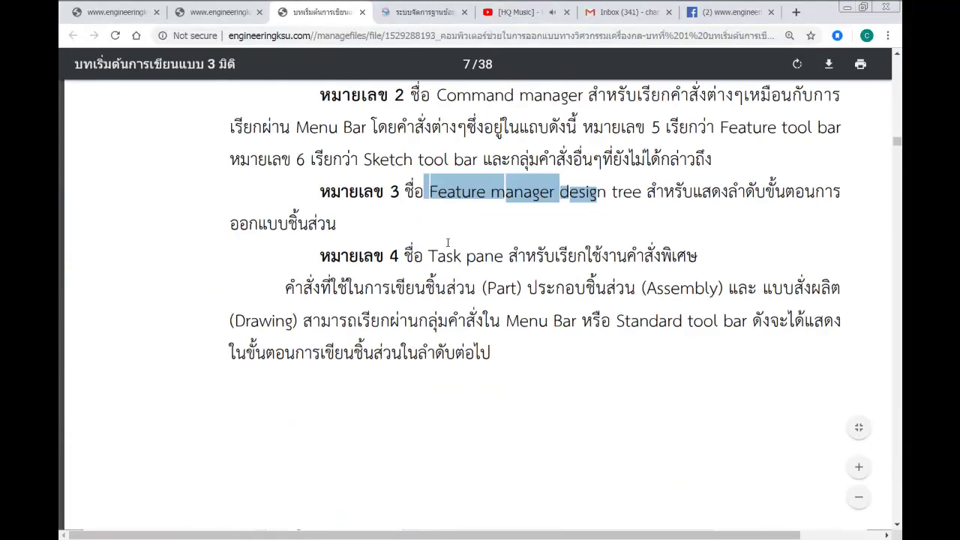
drag(429, 256, 496, 260)
Step: Circle two Task Pane entries, then go back to the PDF's Task pane description
key(alt+Tab)
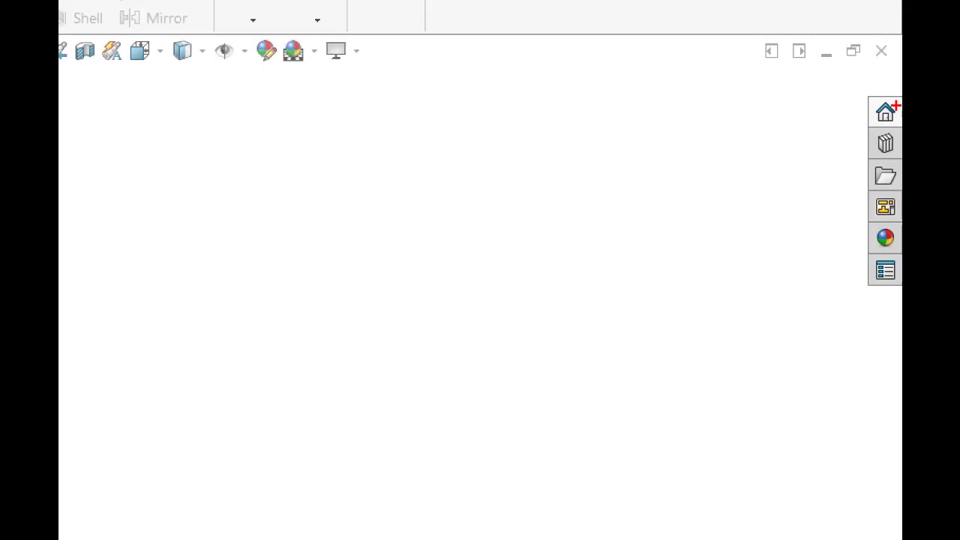
drag(896, 106, 901, 142)
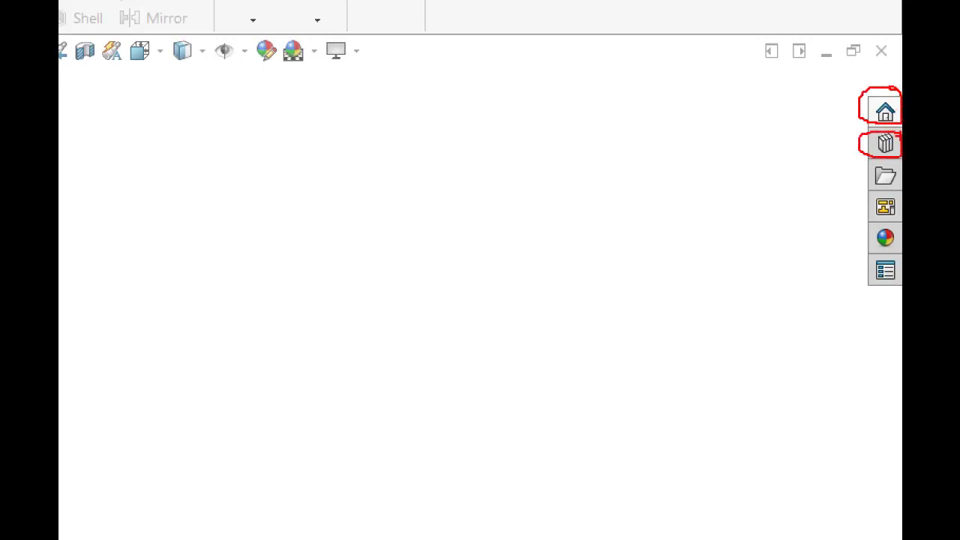
drag(899, 158, 901, 163)
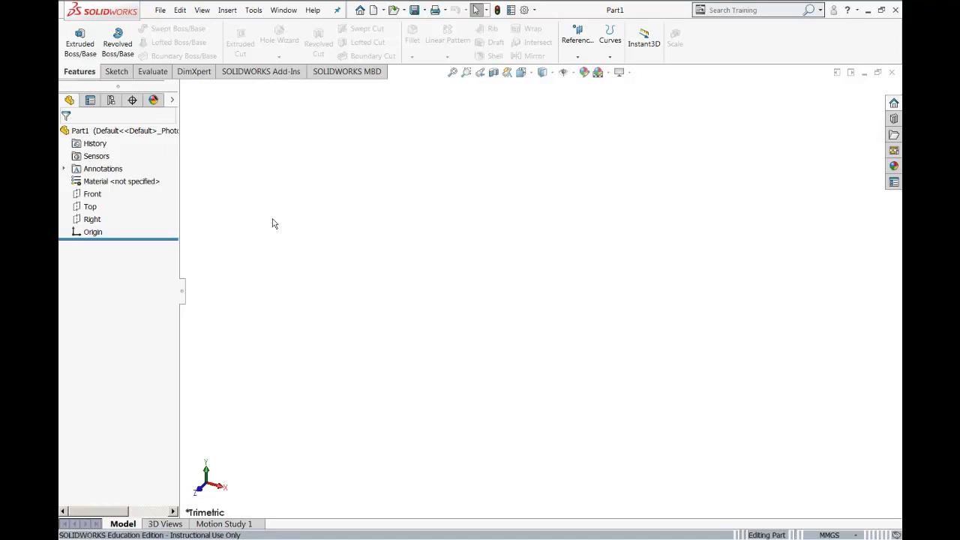
key(alt+Tab)
Step: Scroll the PDF to the guide's single-letter view shortcut instructions
click(528, 234)
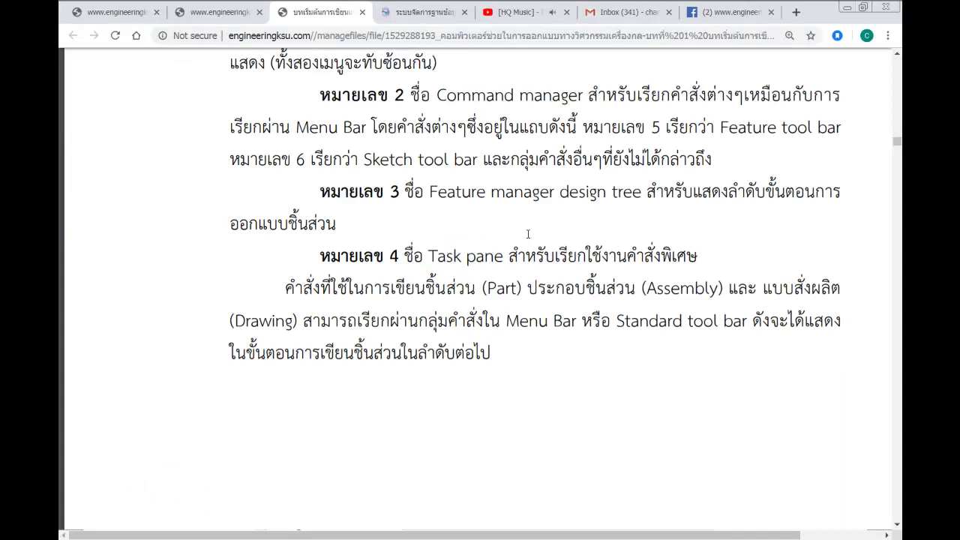
scroll(528, 234, down, 4)
scroll(528, 234, down, 5)
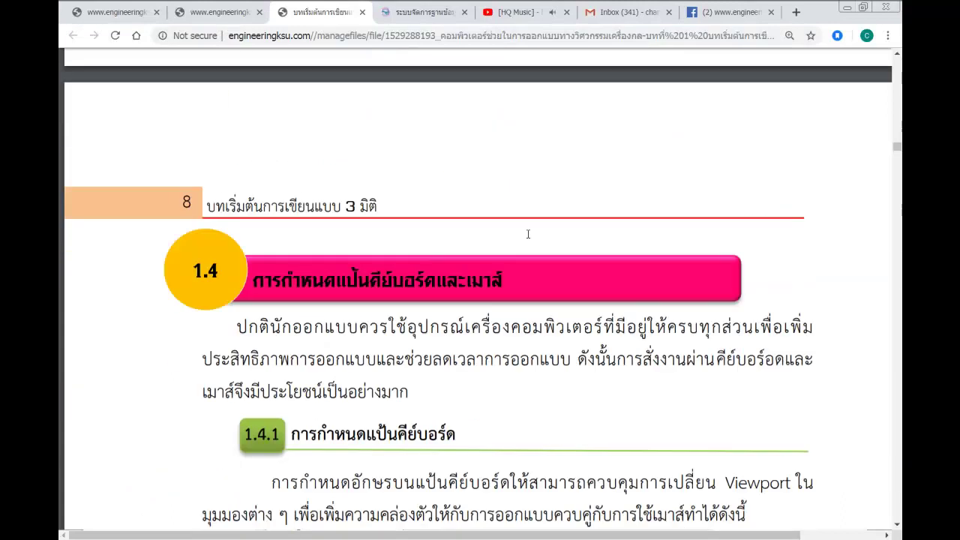
scroll(528, 234, down, 3)
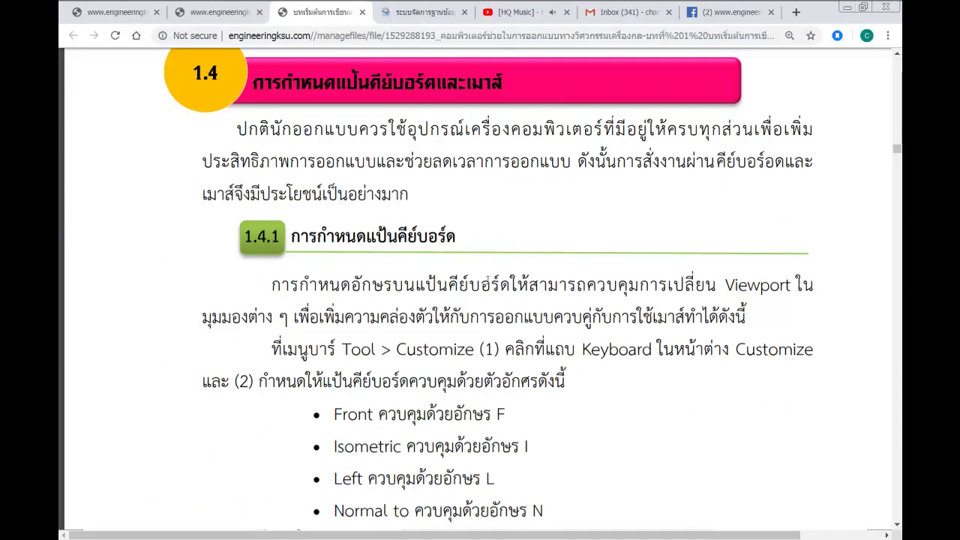
scroll(394, 111, up, 1)
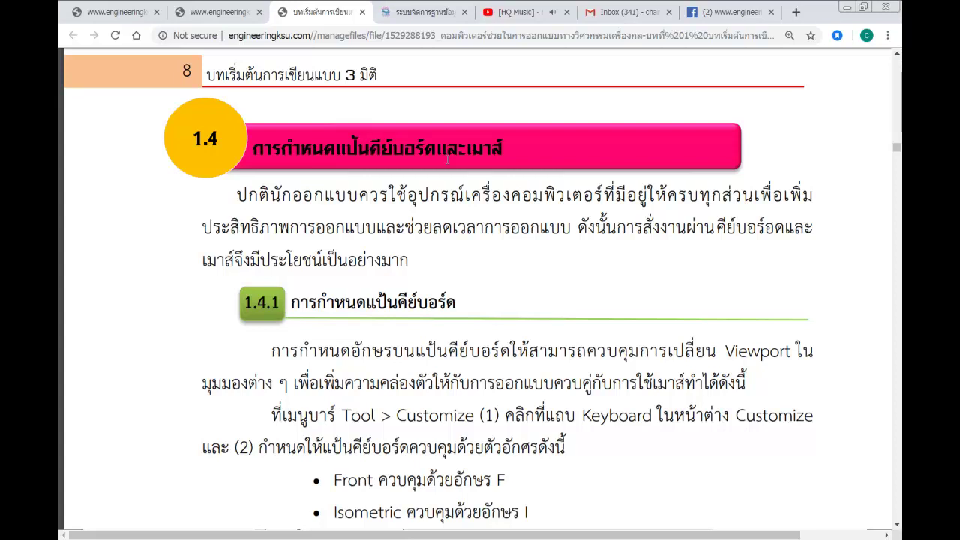
scroll(448, 159, down, 1)
scroll(448, 159, down, 1)
scroll(443, 150, down, 2)
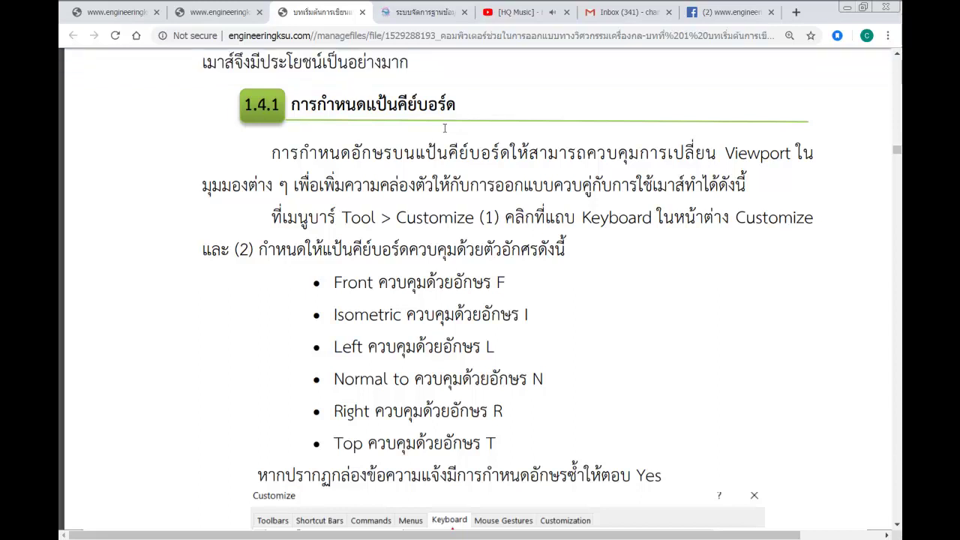
scroll(447, 131, down, 2)
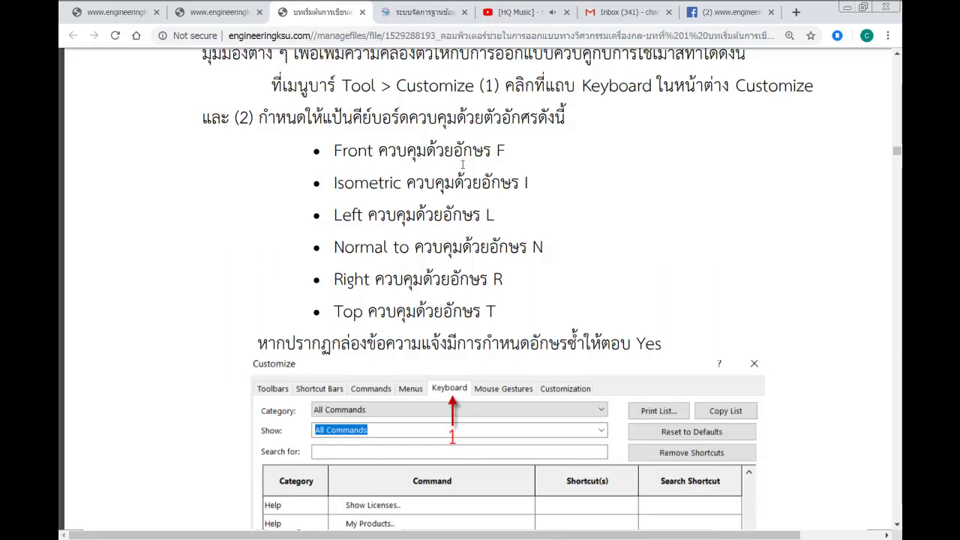
Step: Highlight the shortcut letters F, I, L, N and R for the views
drag(513, 154, 494, 148)
click(527, 184)
drag(528, 184, 518, 183)
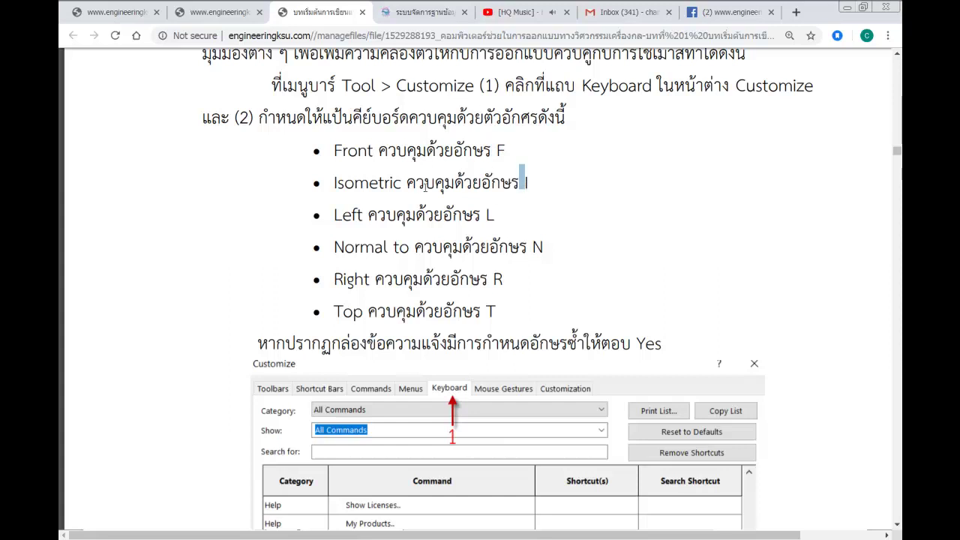
drag(496, 216, 488, 216)
drag(543, 248, 533, 248)
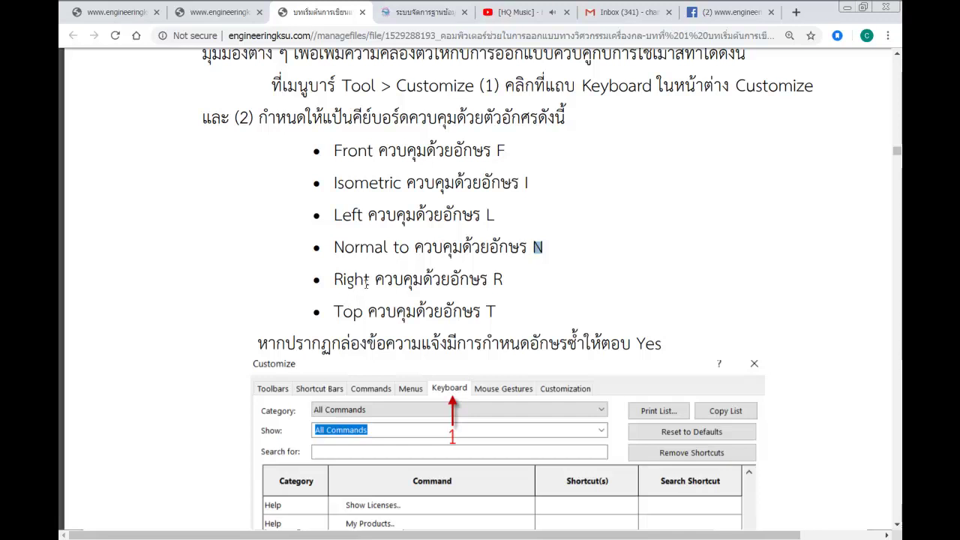
mouse_move(508, 280)
mouse_down()
mouse_move(494, 279)
mouse_move(501, 310)
mouse_up()
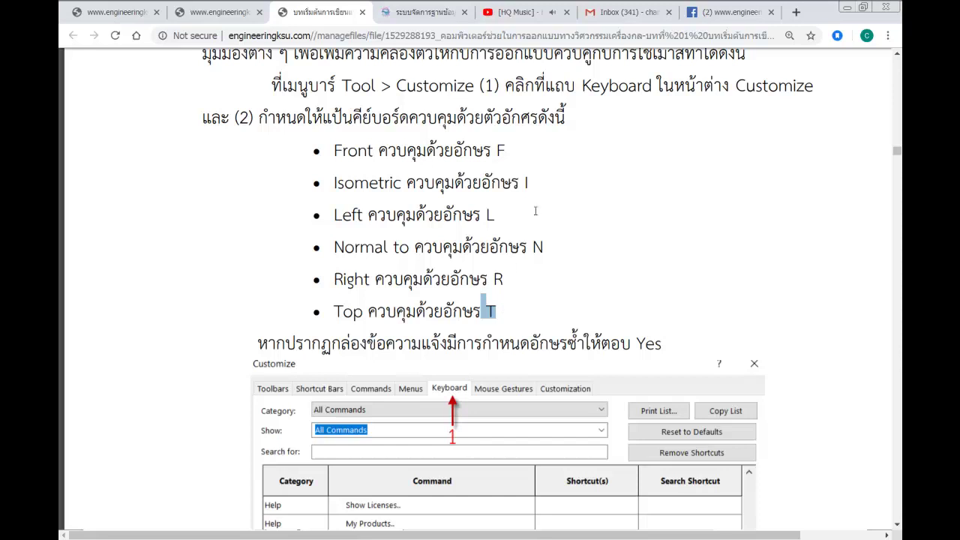
Step: Select the 'Tool > Customize (1)' instruction, then return to SOLIDWORKS
scroll(496, 248, down, 4)
scroll(491, 231, up, 3)
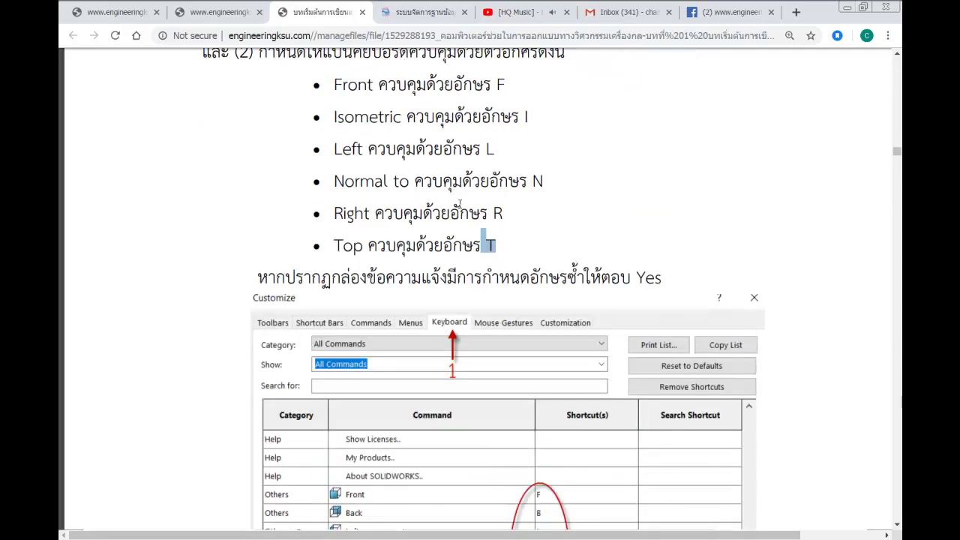
scroll(480, 222, up, 4)
scroll(465, 210, down, 3)
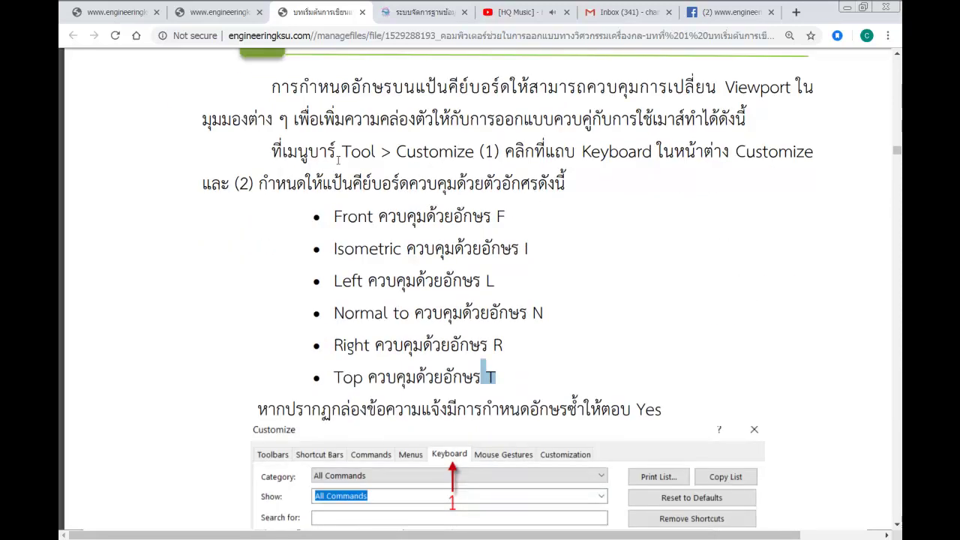
drag(342, 151, 499, 152)
key(alt+Tab)
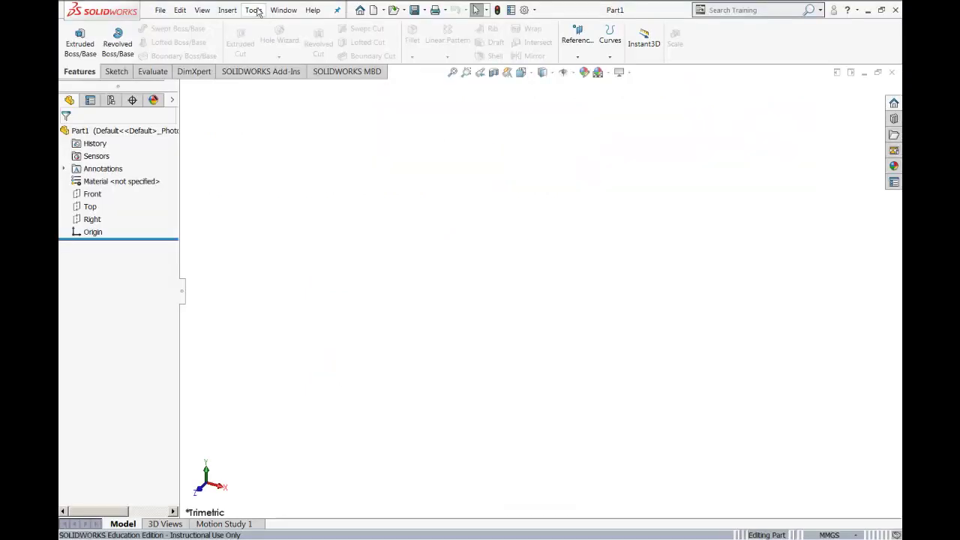
Step: Open Tools > Customize, move the dialog aside, and show its Keyboard shortcut assignments
click(254, 10)
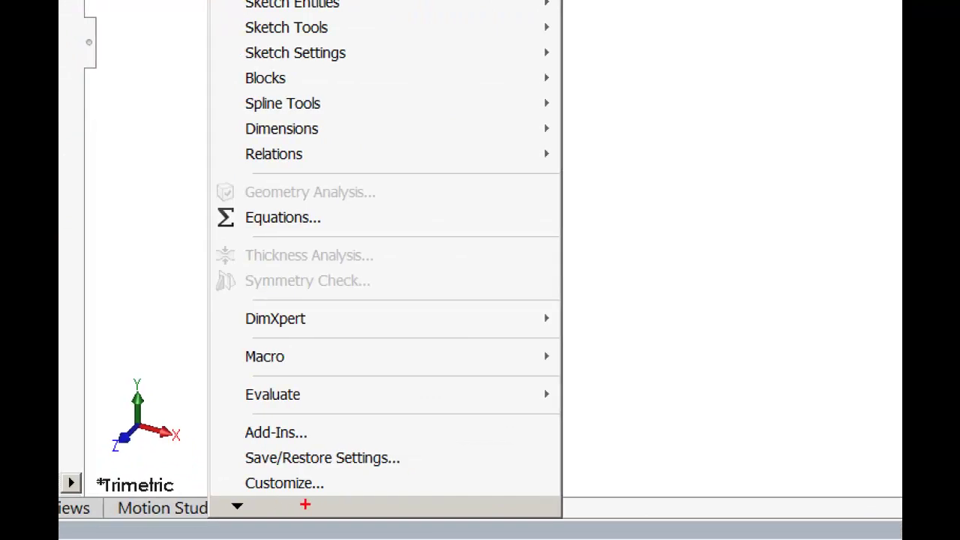
mouse_move(336, 474)
mouse_down()
mouse_move(226, 476)
mouse_move(288, 504)
mouse_move(342, 475)
mouse_up()
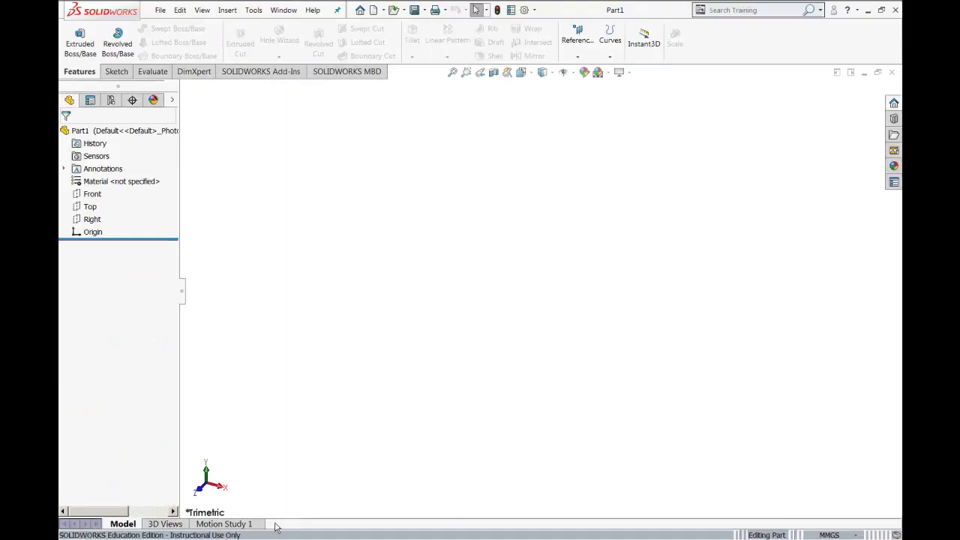
click(253, 11)
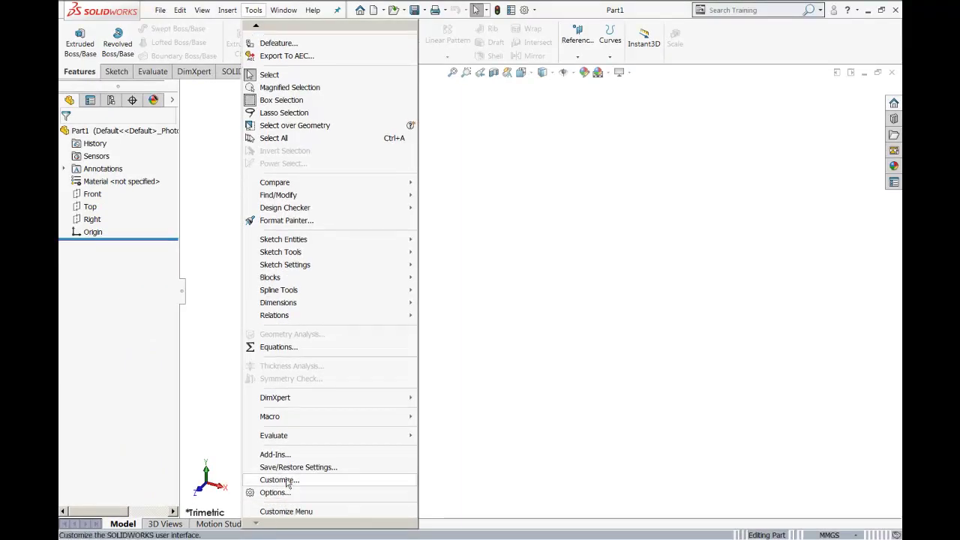
click(279, 480)
drag(478, 88, 502, 56)
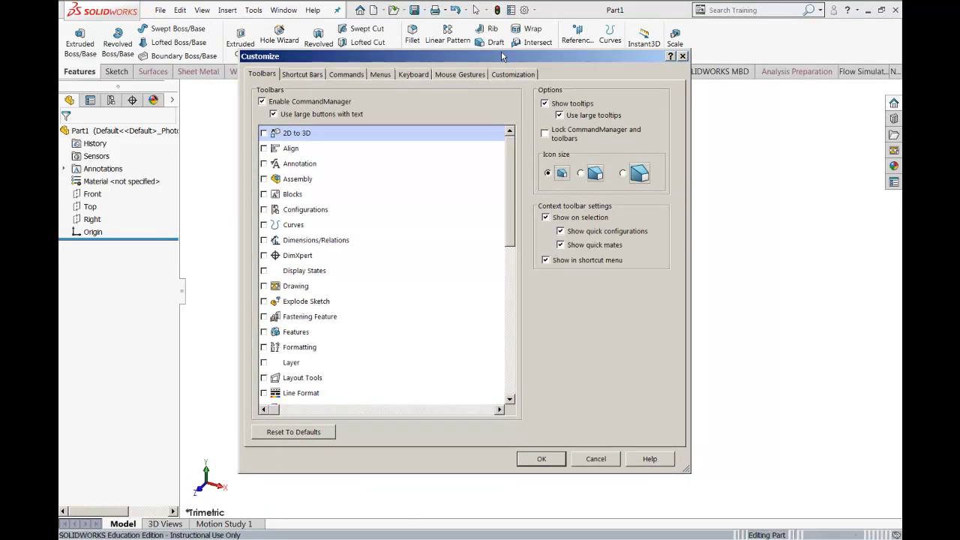
click(420, 74)
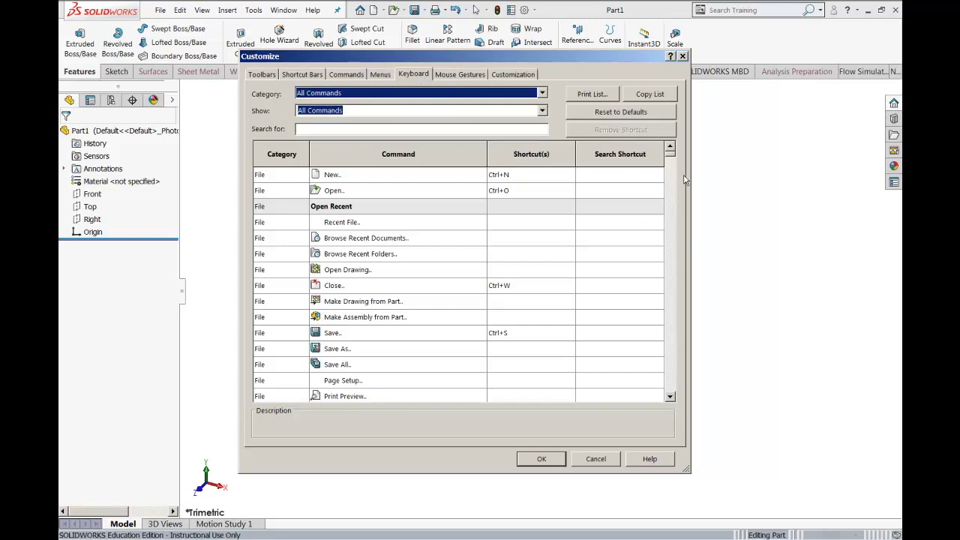
Step: Scroll to the view commands and mark the Front, Left, Right and Top shortcuts in red
drag(674, 158, 674, 364)
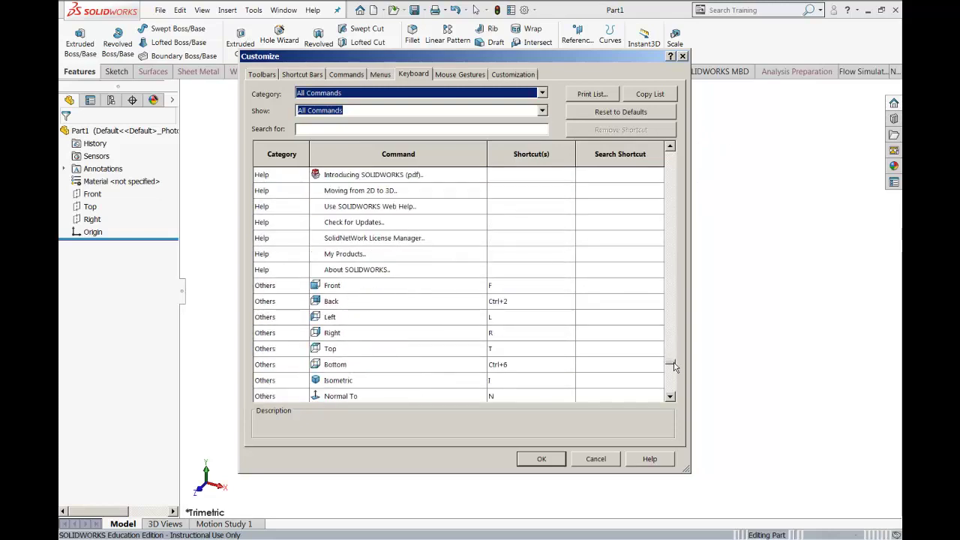
click(670, 398)
click(670, 399)
click(670, 399)
click(670, 398)
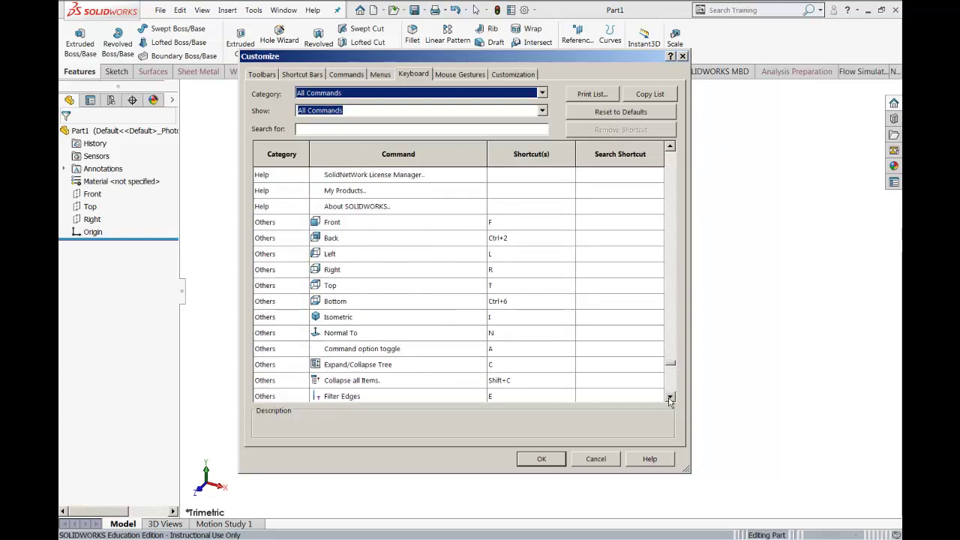
click(670, 399)
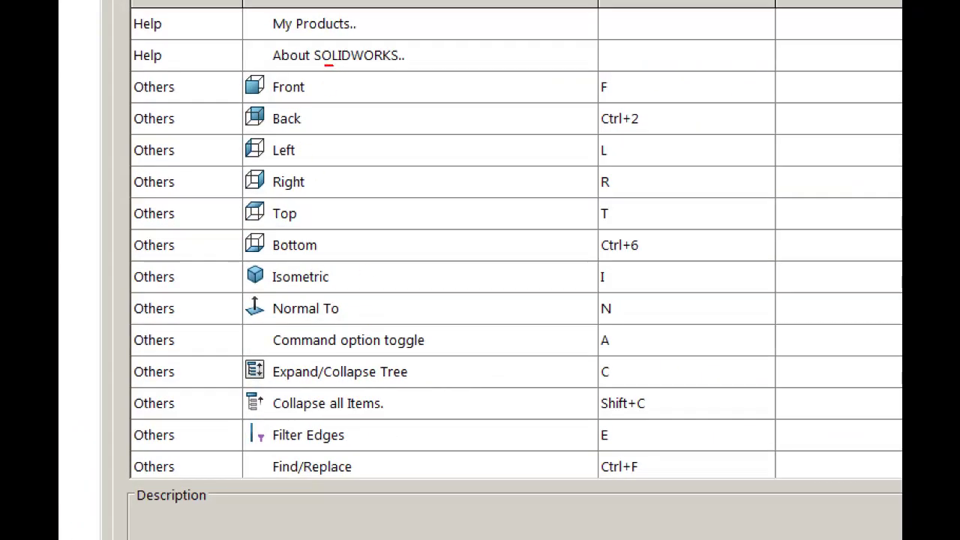
mouse_move(333, 66)
mouse_down()
mouse_move(114, 271)
mouse_move(199, 330)
mouse_move(675, 324)
mouse_move(729, 121)
mouse_move(568, 81)
mouse_move(314, 69)
mouse_up()
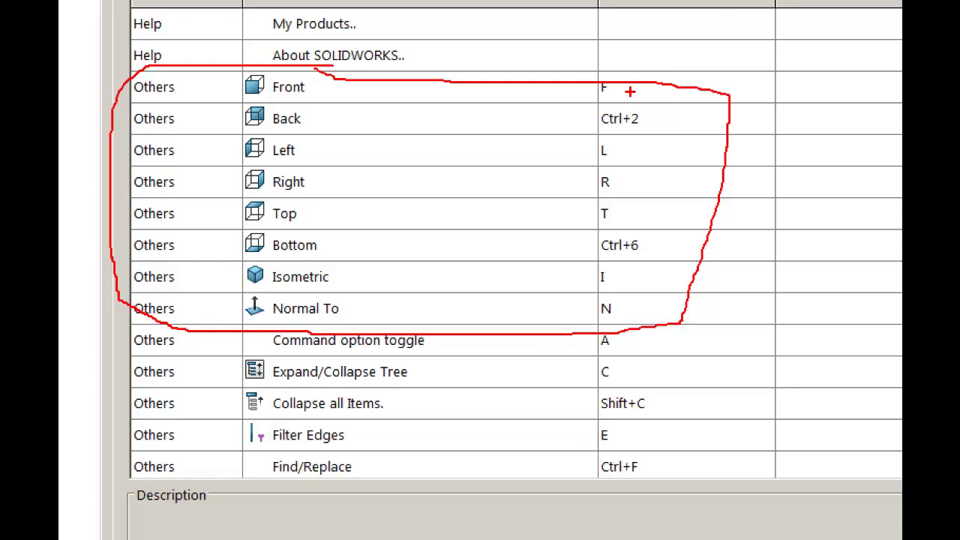
drag(604, 85, 630, 73)
drag(623, 141, 636, 139)
mouse_move(622, 187)
mouse_down()
mouse_move(636, 188)
mouse_move(632, 211)
mouse_up()
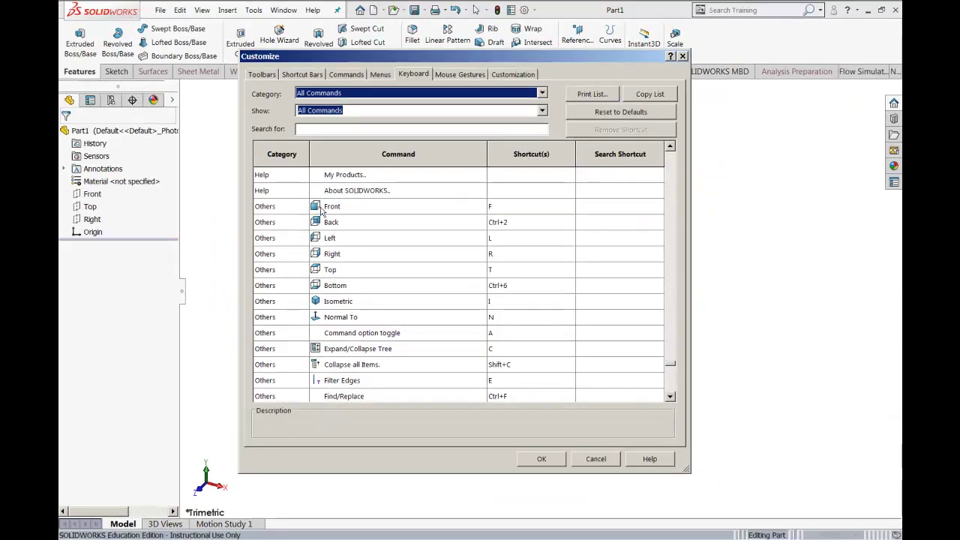
Step: Reassign F as the Front view's keyboard shortcut
click(321, 211)
click(517, 207)
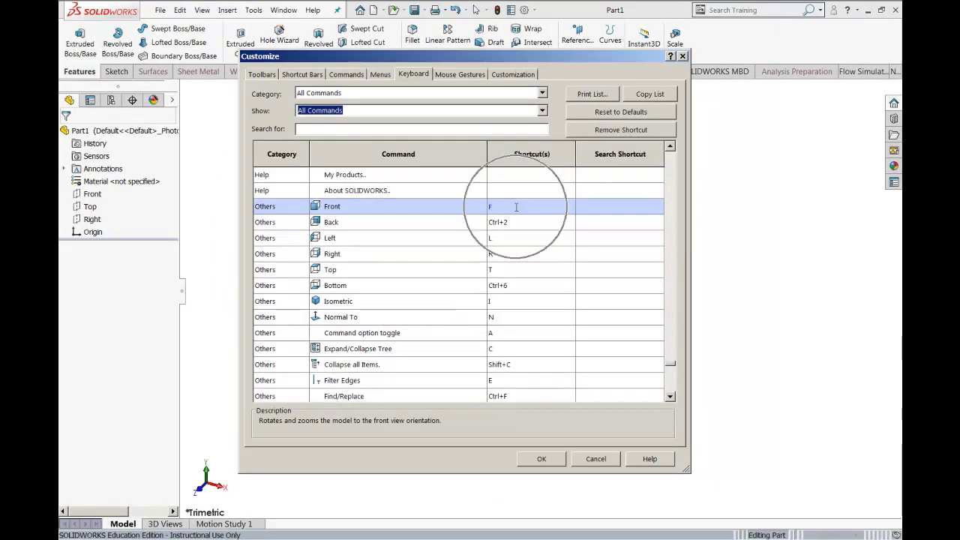
click(517, 207)
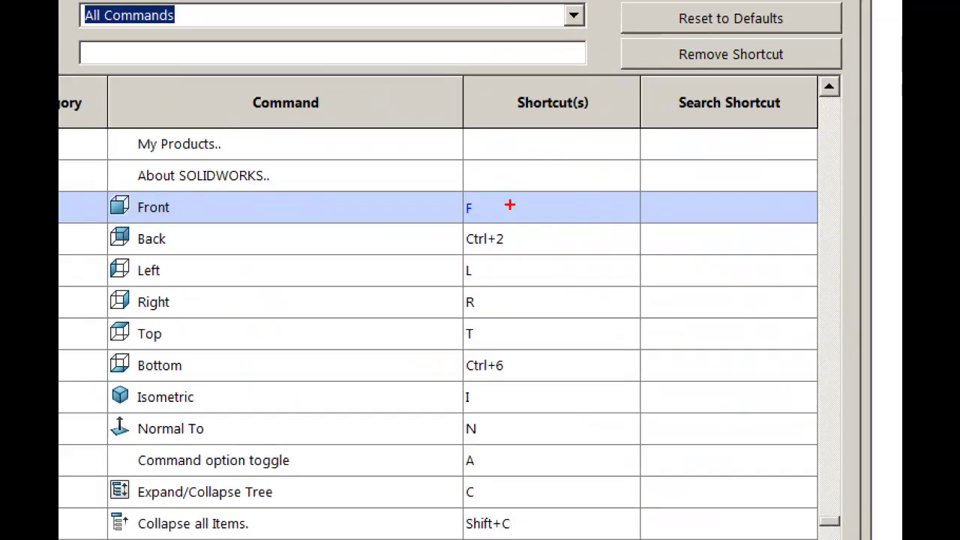
click(508, 208)
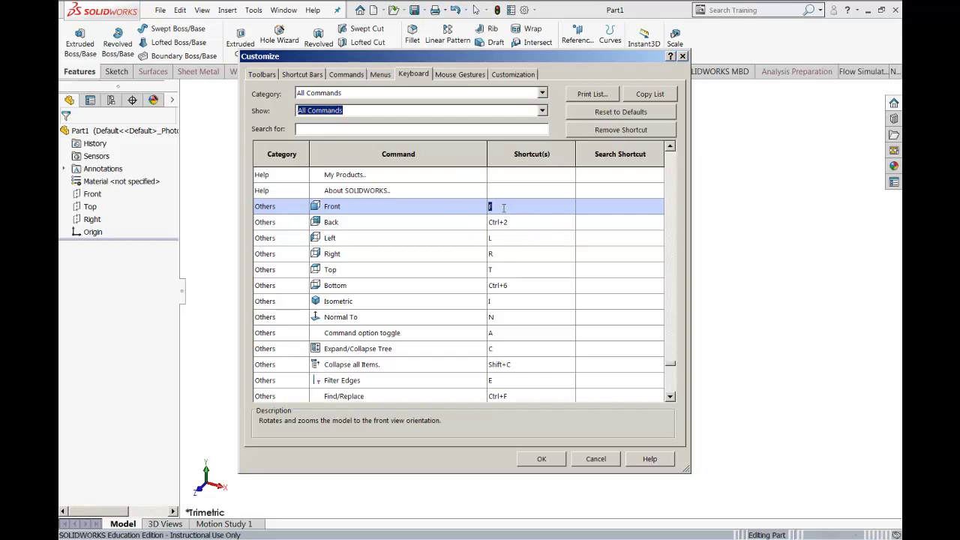
key(BackSpace)
key(f)
click(503, 208)
key(Return)
Step: Re-enter R for the Right view and check the Left, Top, Isometric and Normal To shortcuts
click(500, 238)
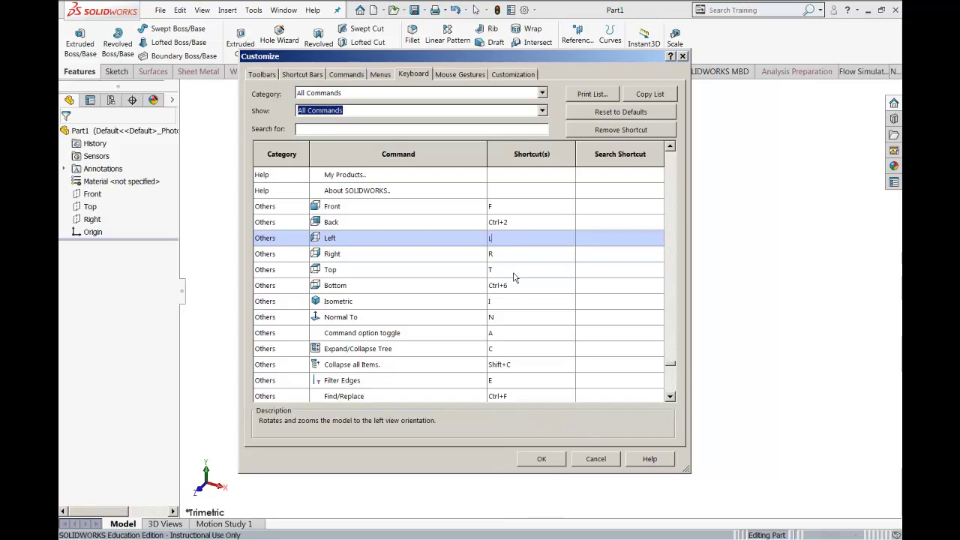
click(503, 252)
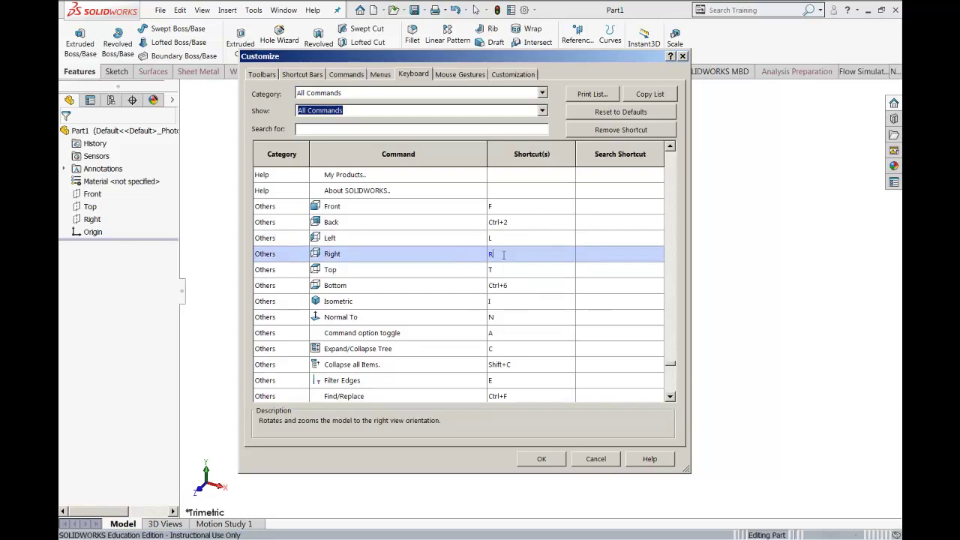
key(BackSpace)
text(r)
click(506, 272)
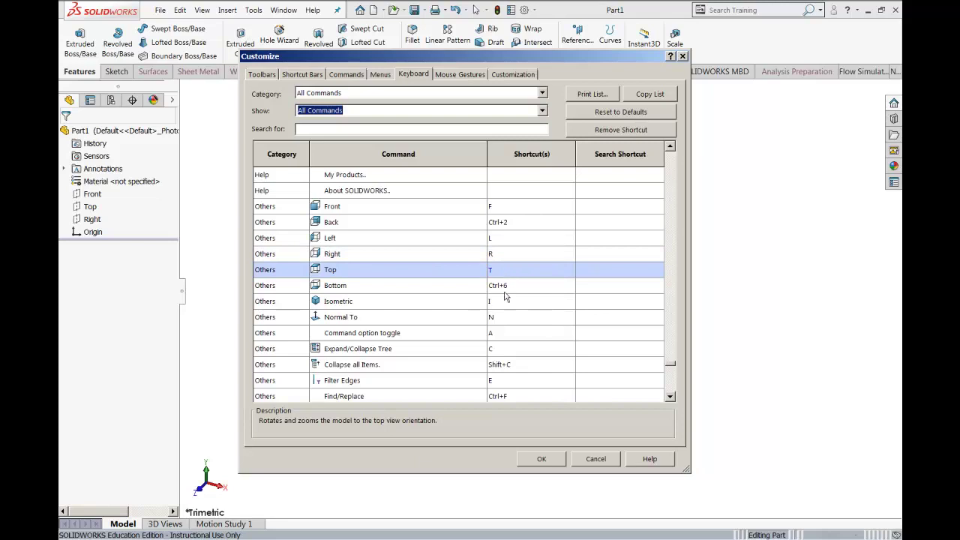
click(503, 301)
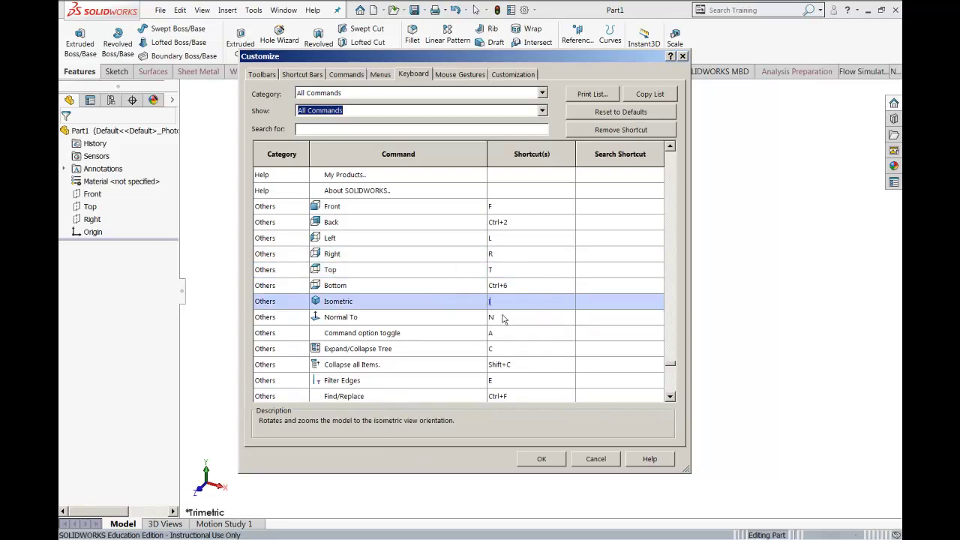
click(503, 317)
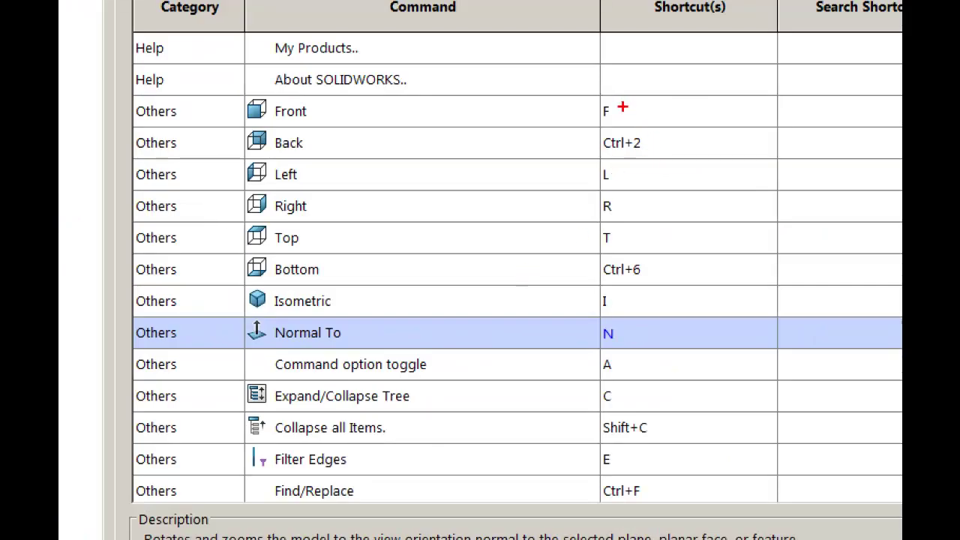
Step: Tick the Front, Left, Right, Top, Isometric and Normal To shortcuts in red
drag(642, 103, 665, 93)
drag(624, 172, 660, 160)
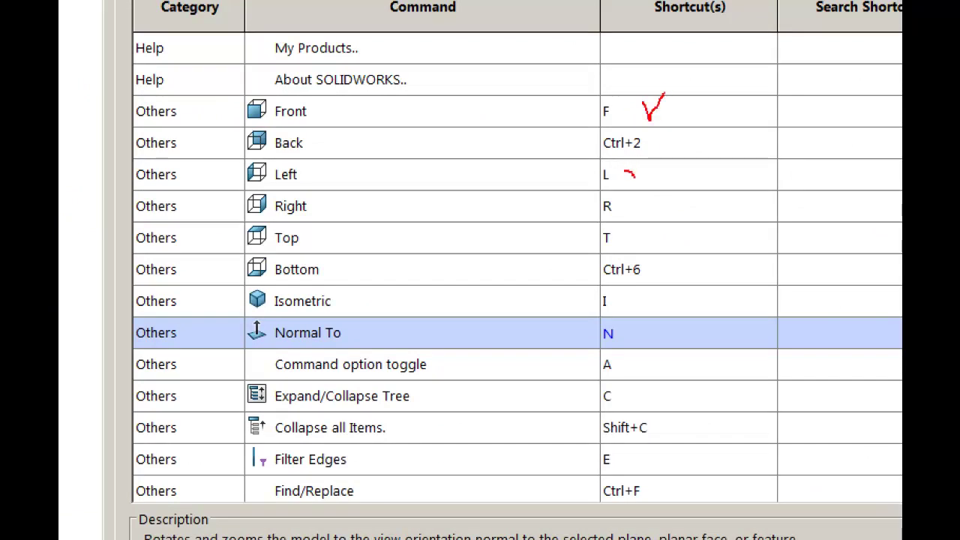
drag(638, 201, 666, 182)
drag(634, 235, 658, 232)
drag(633, 304, 661, 294)
drag(636, 344, 664, 330)
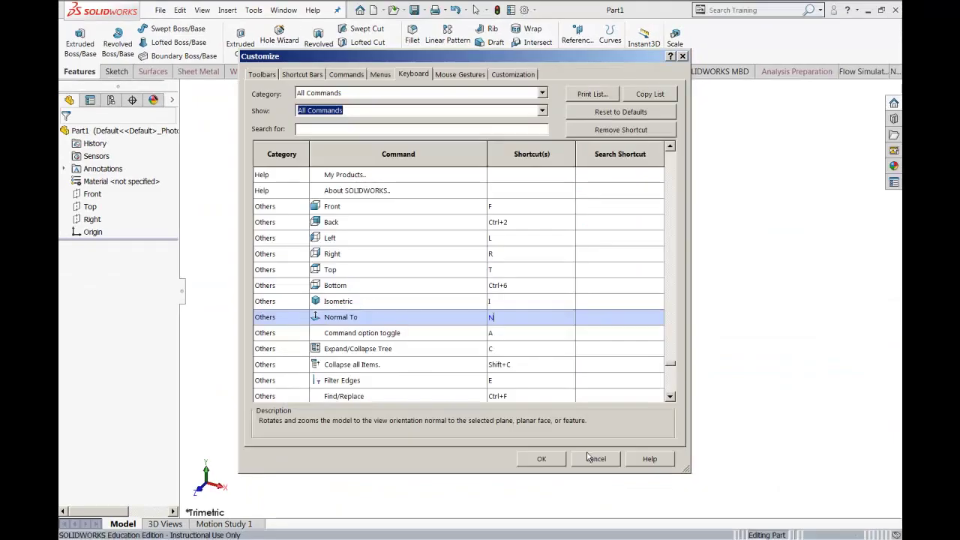
Step: Save the shortcuts with OK, then scroll the Chrome guide to section 1.4.2 on mouse zooming
click(541, 459)
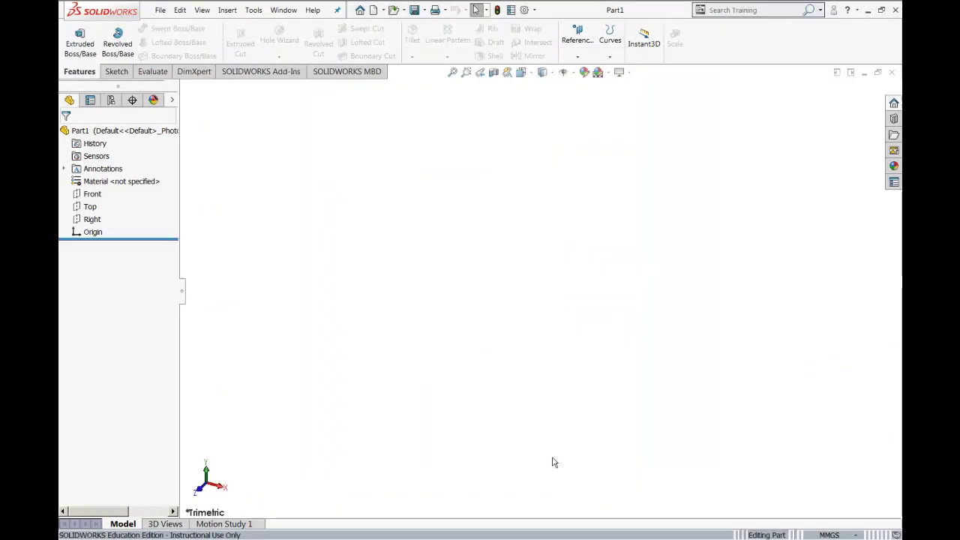
key(alt+Tab)
ctrl+scroll(586, 407, up, 2)
scroll(586, 406, down, 3)
scroll(583, 378, down, 3)
scroll(581, 377, down, 1)
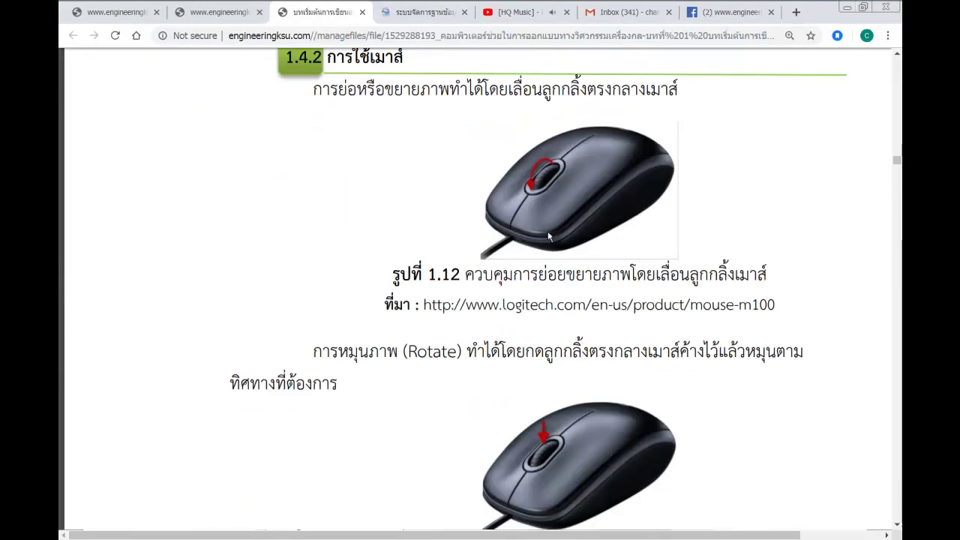
scroll(548, 240, up, 2)
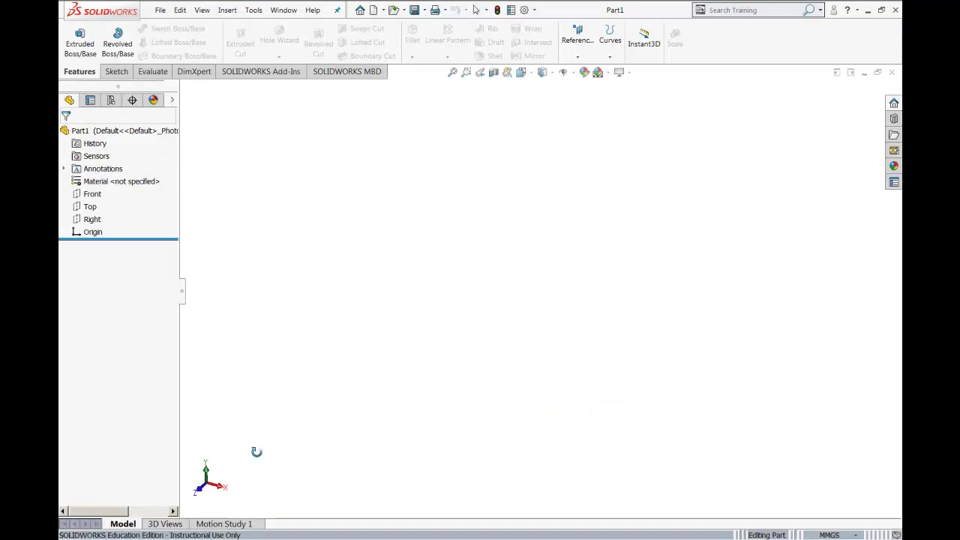
click(90, 196)
click(133, 102)
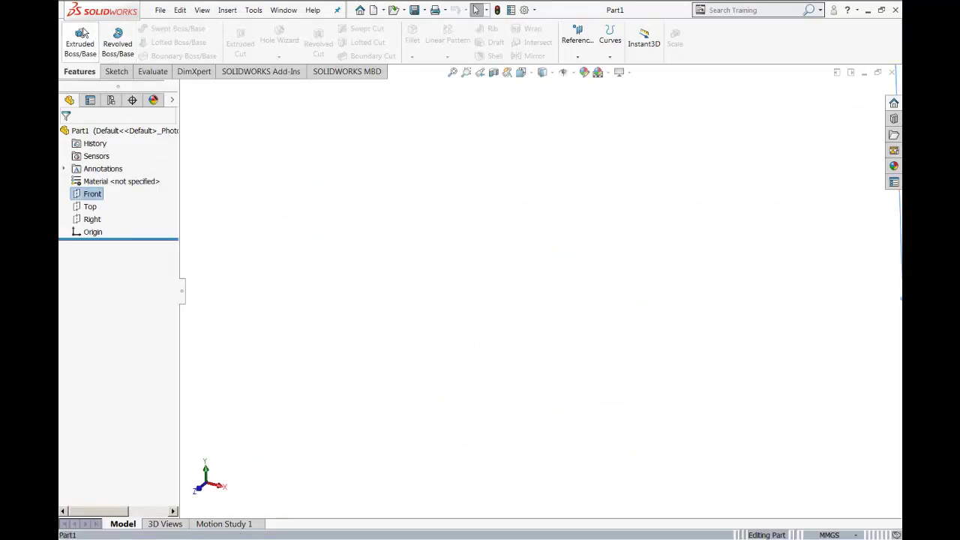
click(157, 42)
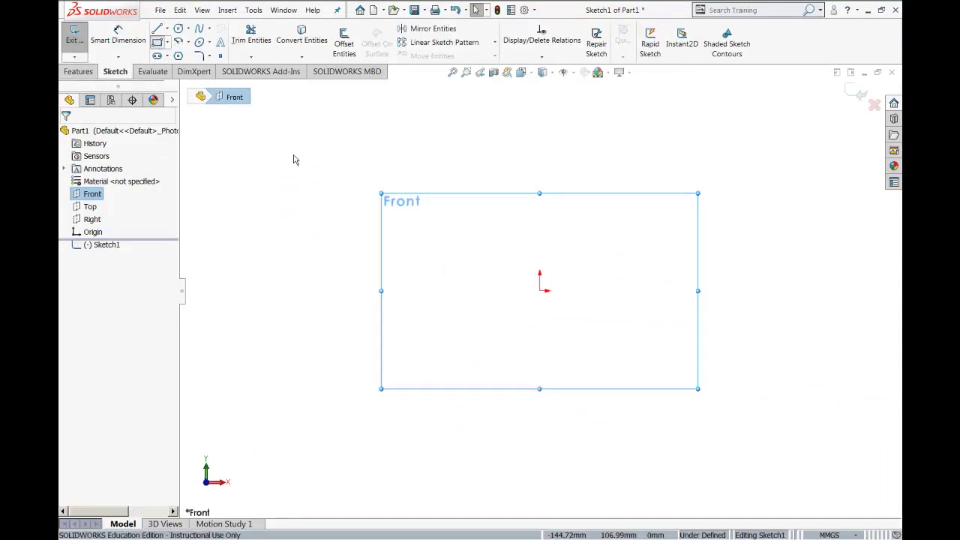
click(540, 291)
click(638, 214)
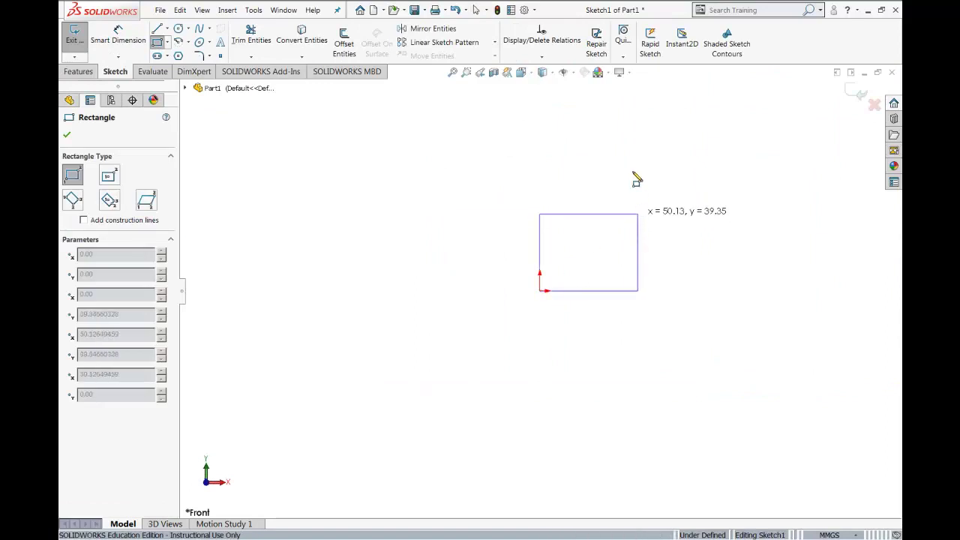
right_click(637, 180)
click(67, 132)
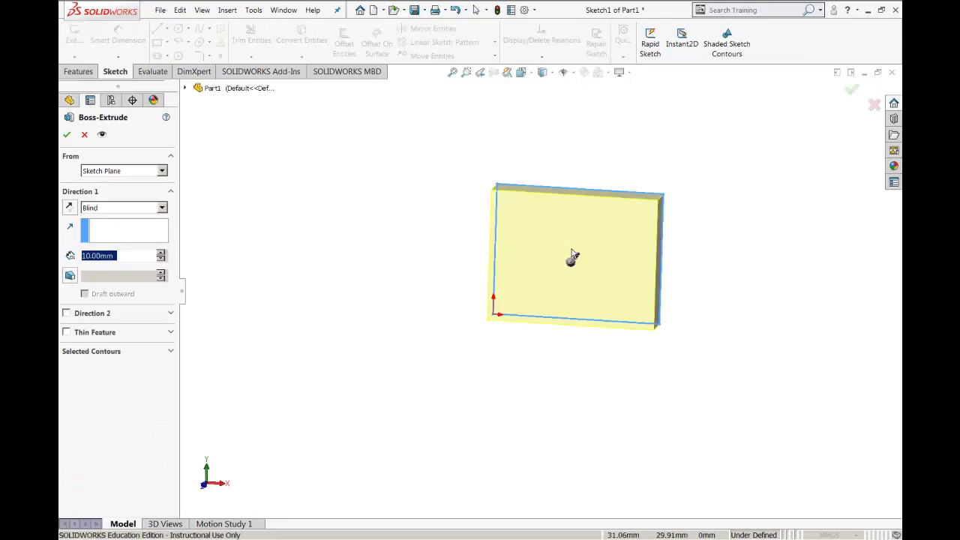
key(Return)
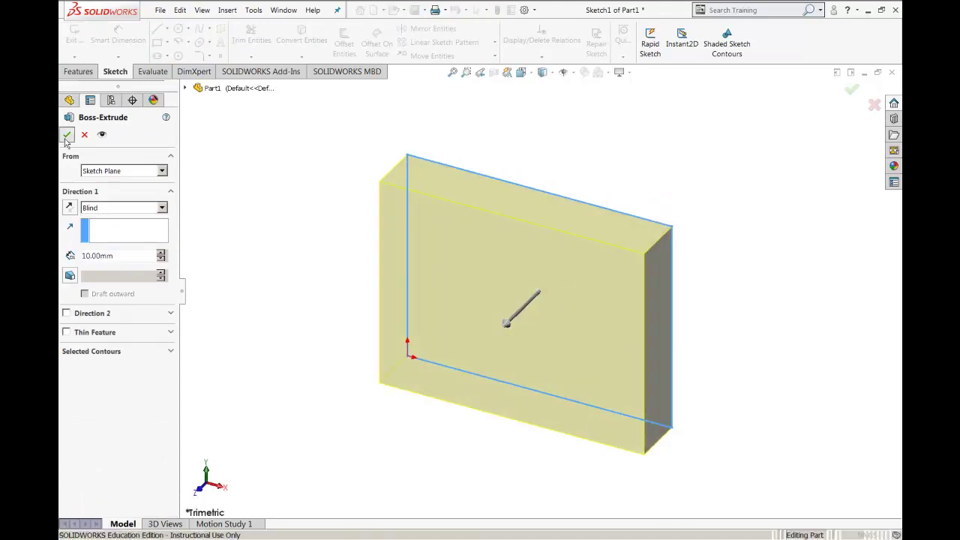
key(z)
scroll(542, 314, down, 2)
scroll(579, 350, up, 3)
scroll(578, 351, down, 1)
scroll(541, 303, down, 2)
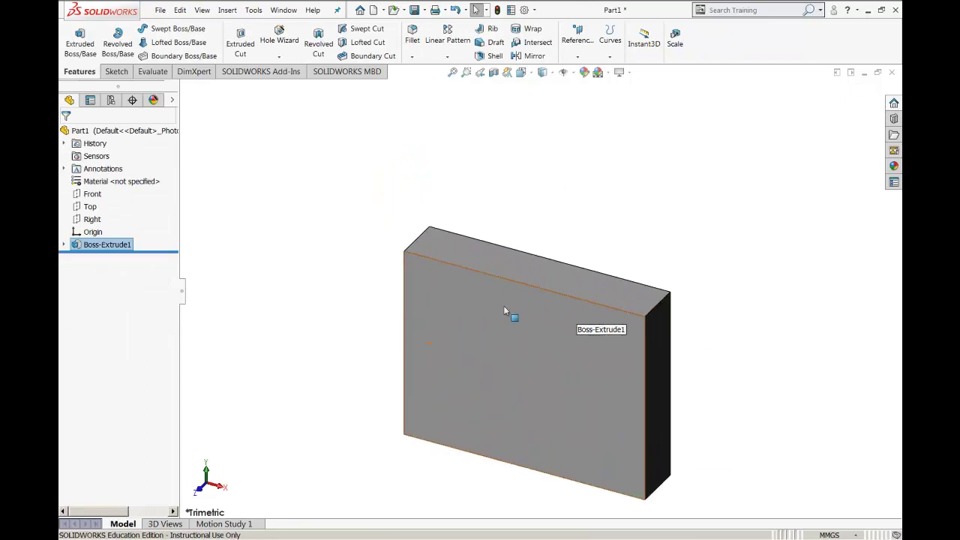
scroll(503, 305, up, 2)
scroll(523, 332, up, 1)
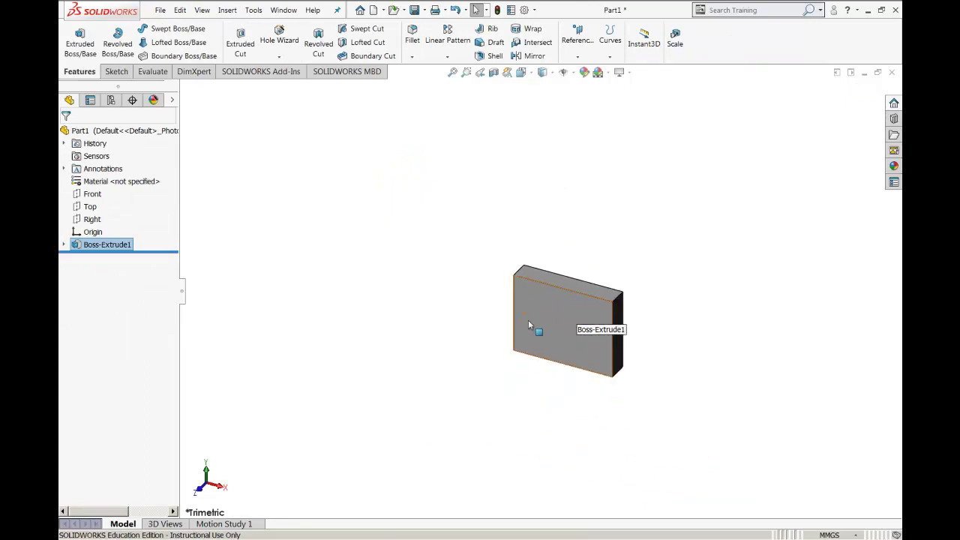
right_click(121, 246)
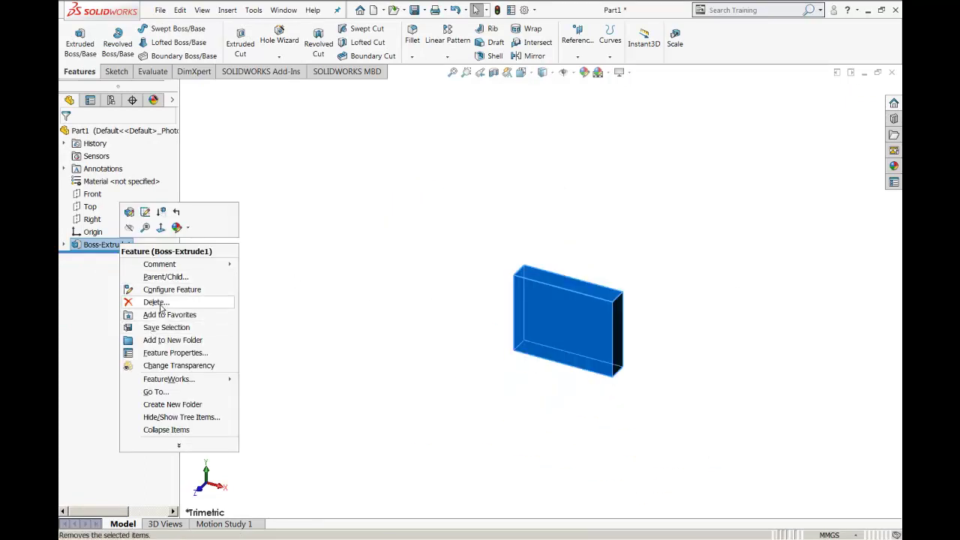
click(159, 303)
click(567, 208)
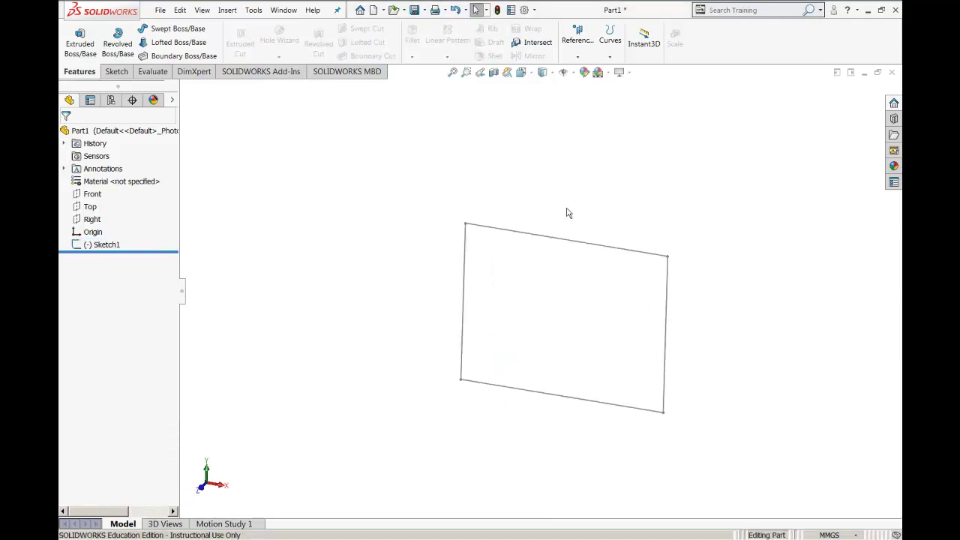
right_click(108, 246)
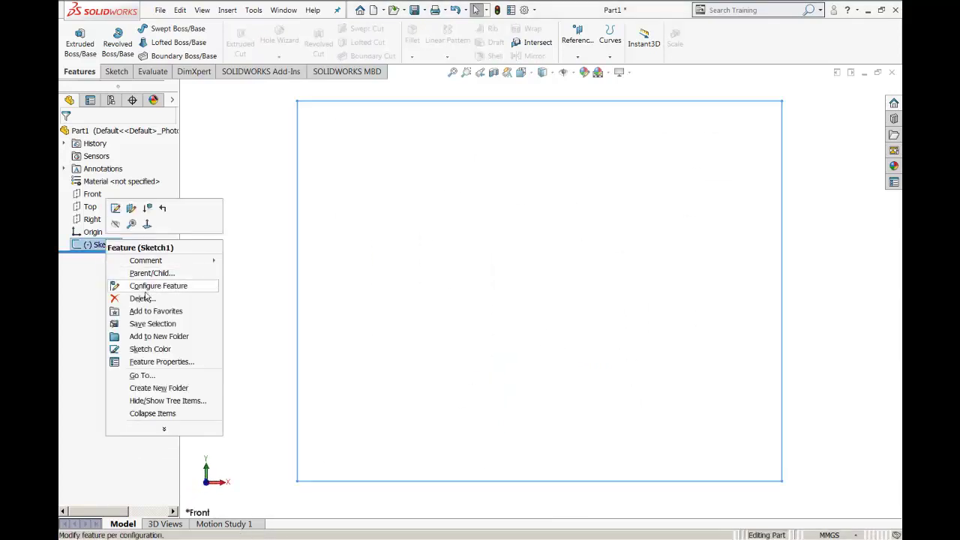
click(143, 298)
click(566, 211)
key(alt+Tab)
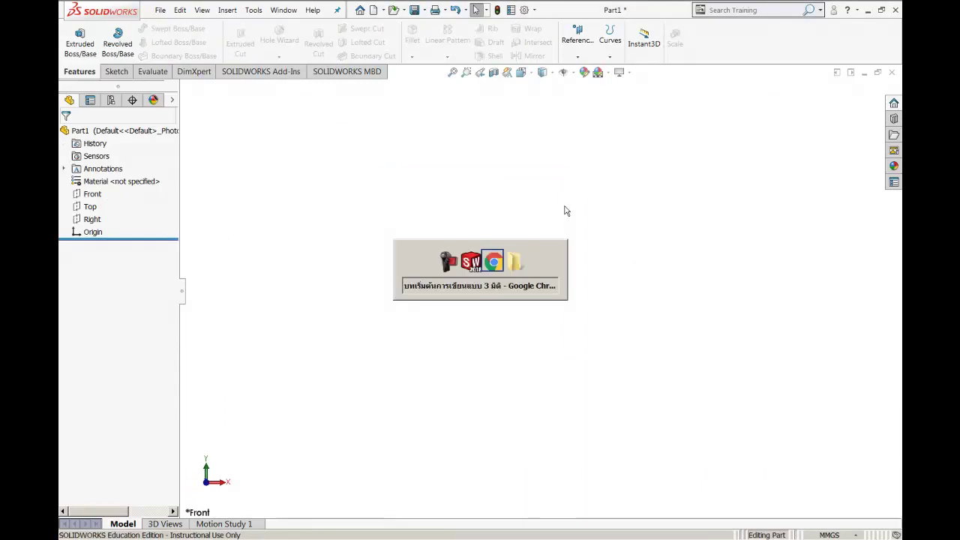
scroll(552, 244, down, 4)
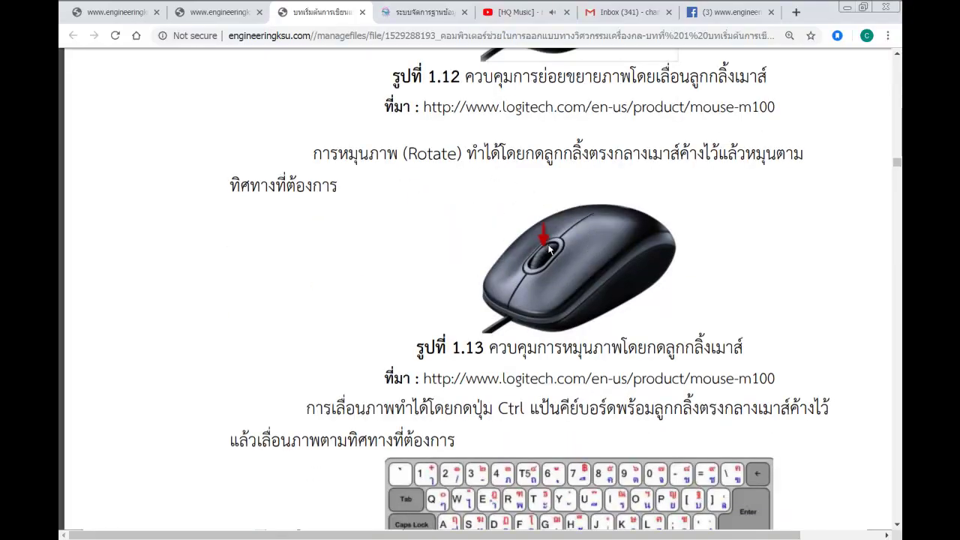
key(alt+Tab)
middle_drag(550, 249, 712, 182)
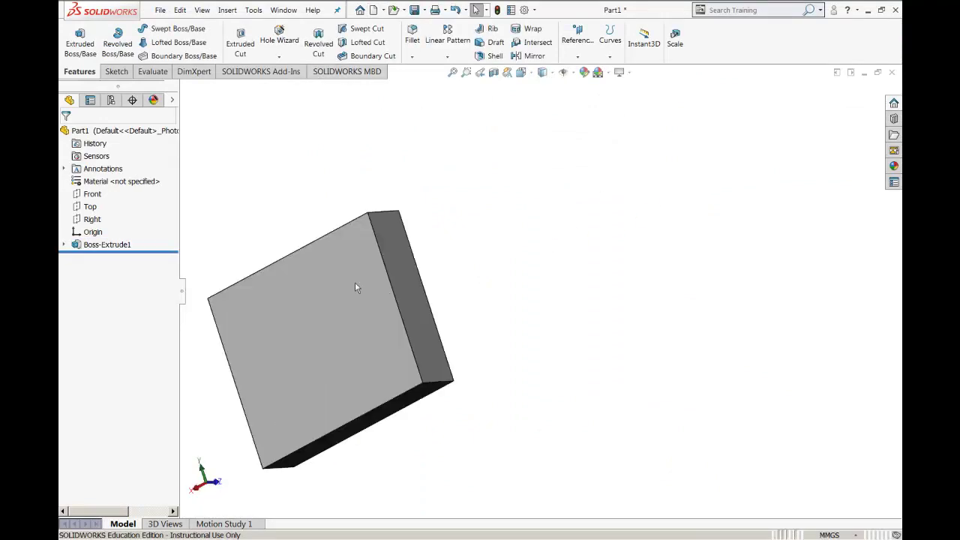
click(345, 312)
key(ctrl+7)
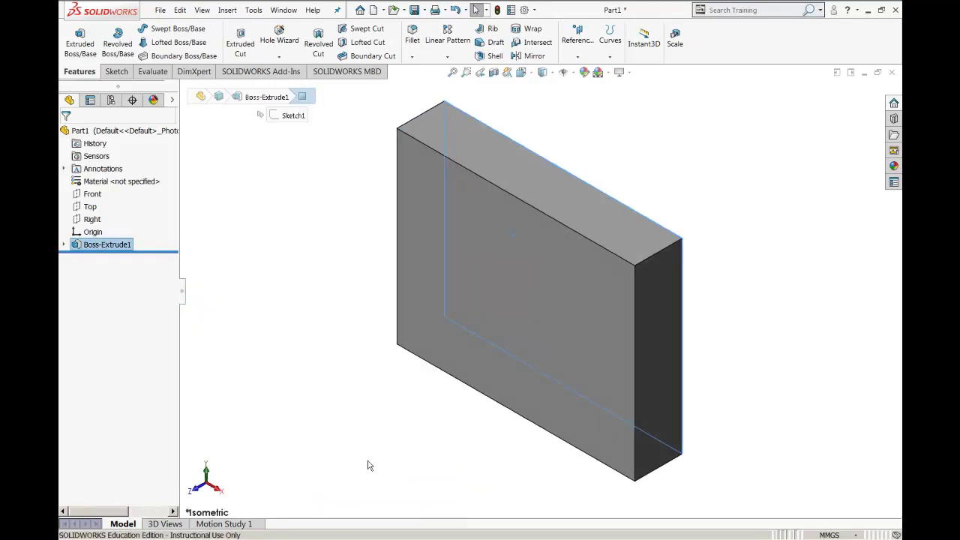
click(368, 465)
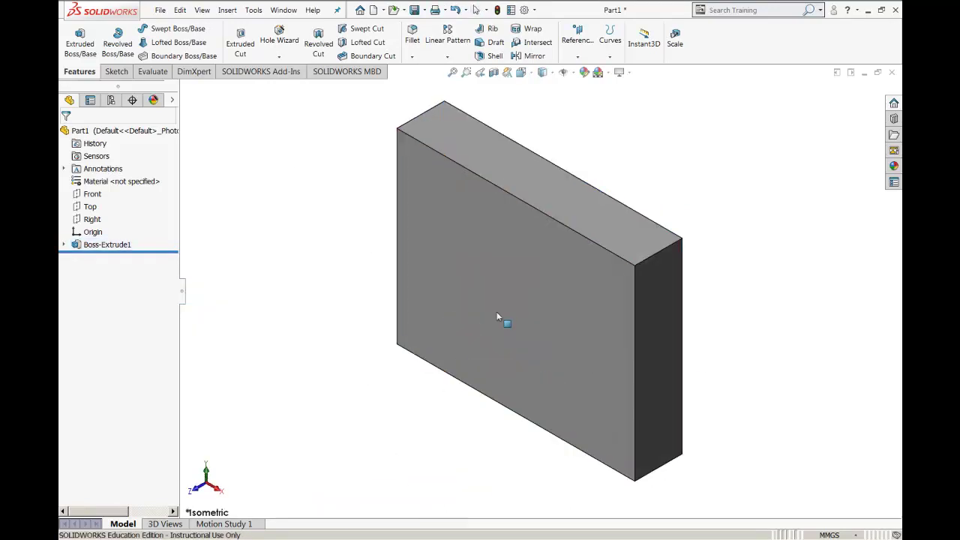
mouse_move(497, 315)
middle_down()
mouse_move(635, 250)
mouse_move(517, 308)
mouse_move(364, 353)
mouse_move(650, 225)
mouse_move(412, 306)
mouse_move(637, 217)
mouse_move(484, 276)
middle_up()
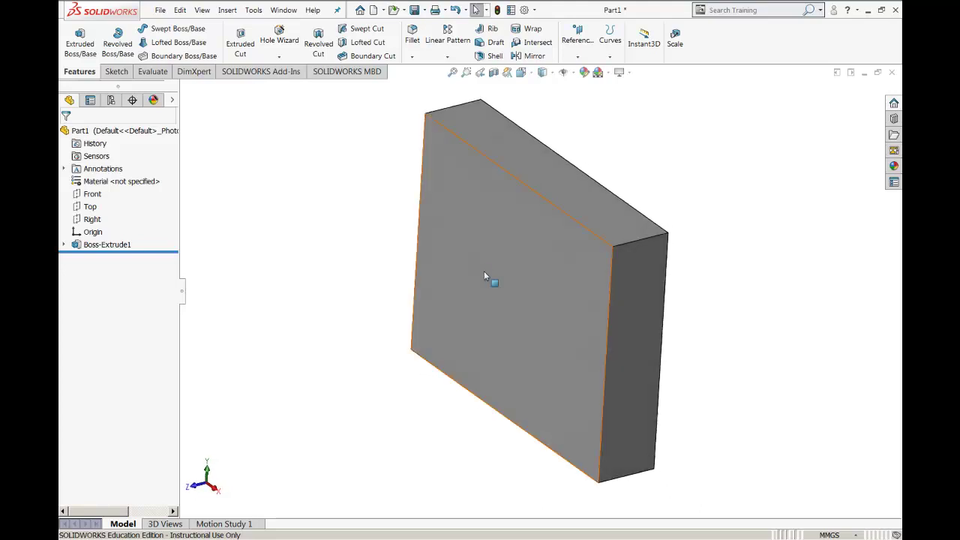
key(alt+Tab)
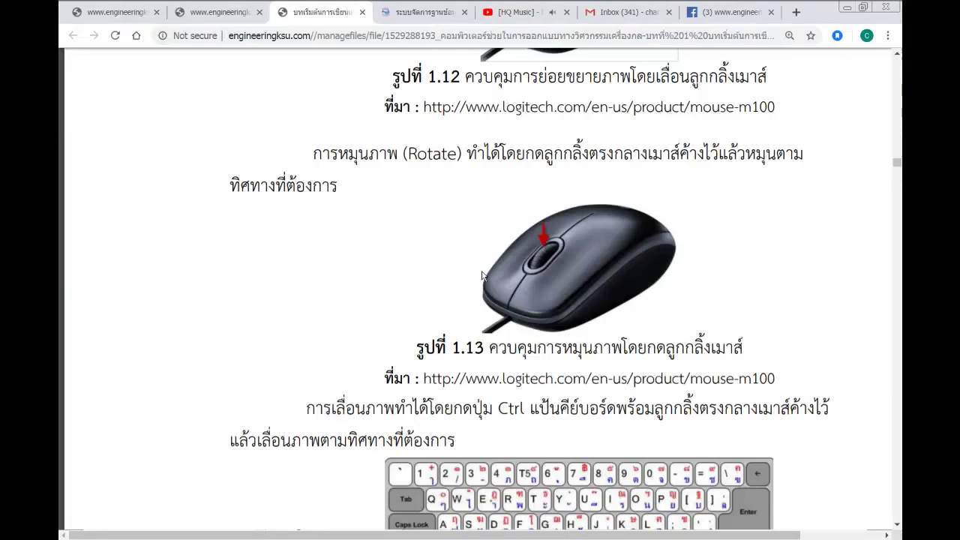
scroll(481, 272, down, 4)
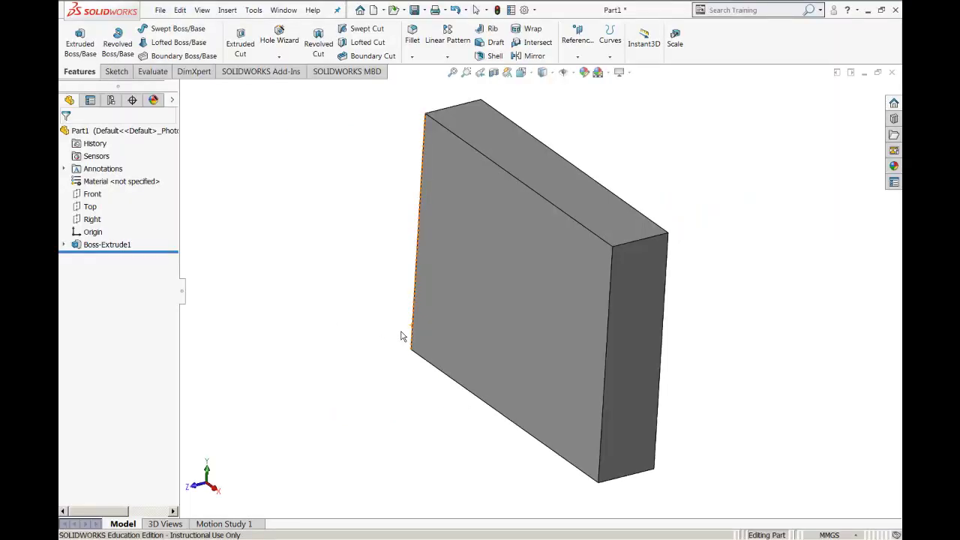
mouse_move(401, 330)
ctrl+middle_down()
mouse_move(703, 215)
mouse_move(439, 333)
mouse_move(214, 401)
mouse_move(607, 270)
mouse_move(298, 375)
mouse_move(473, 311)
ctrl+middle_up()
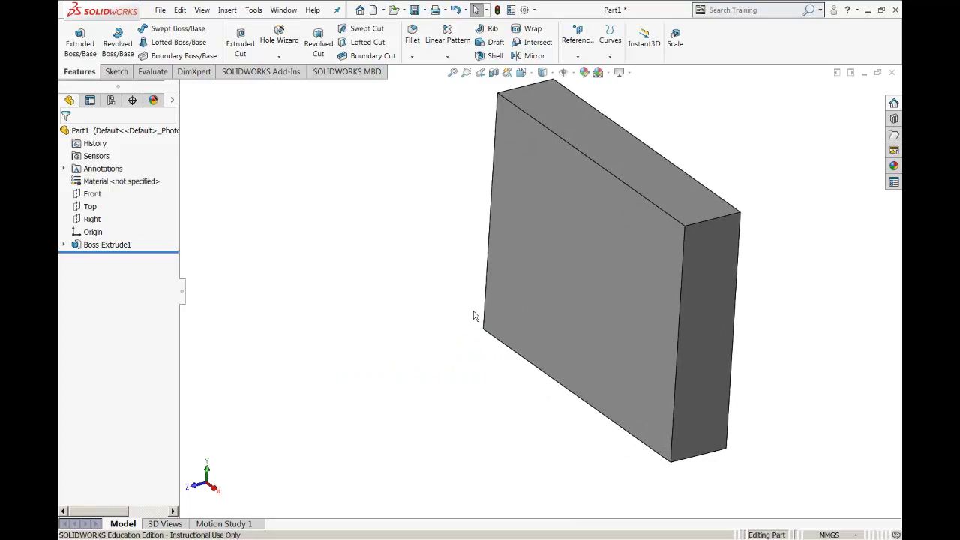
Step: Bring up the textbook PDF in Chrome and scroll down toward section 1.5.1
key(alt+Tab)
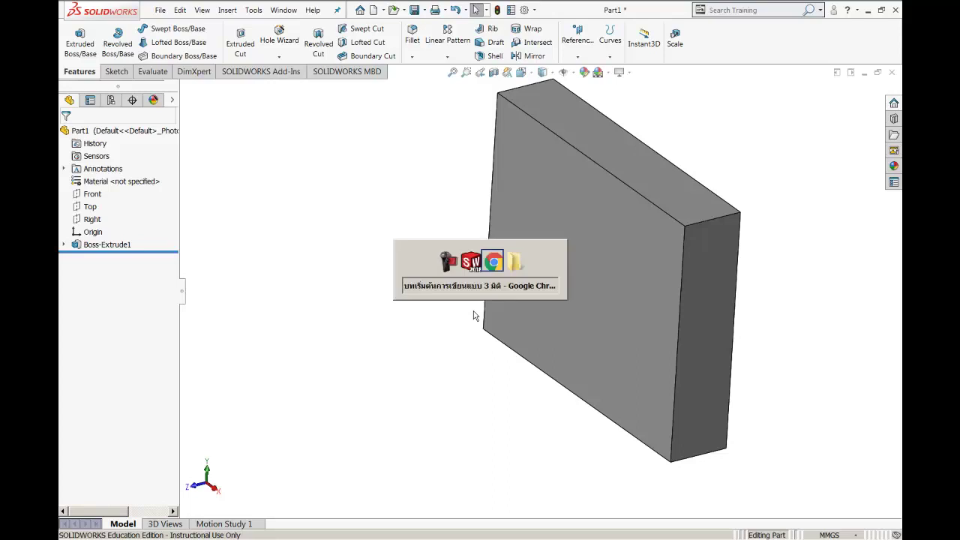
scroll(476, 315, down, 4)
scroll(476, 315, down, 5)
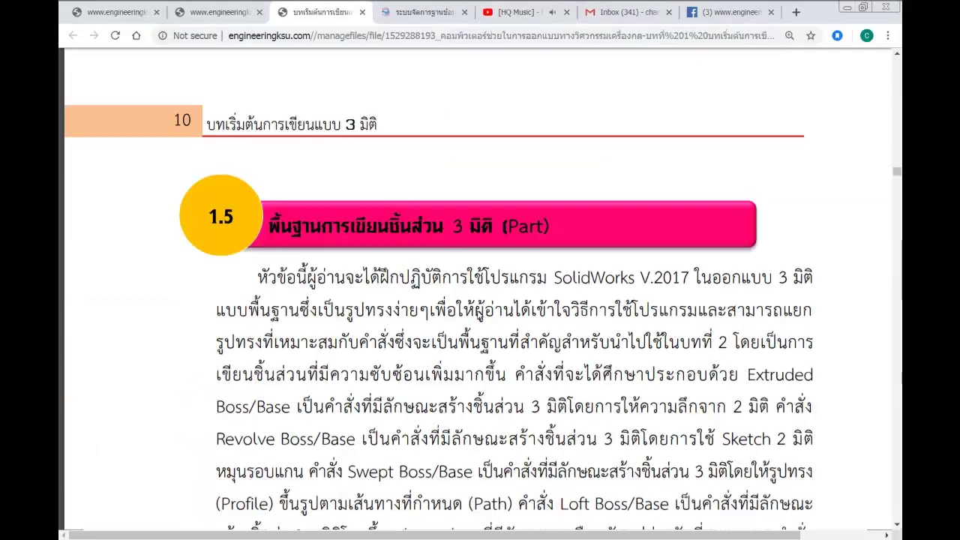
click(432, 241)
scroll(496, 291, down, 6)
scroll(495, 291, down, 3)
scroll(467, 303, down, 5)
click(406, 208)
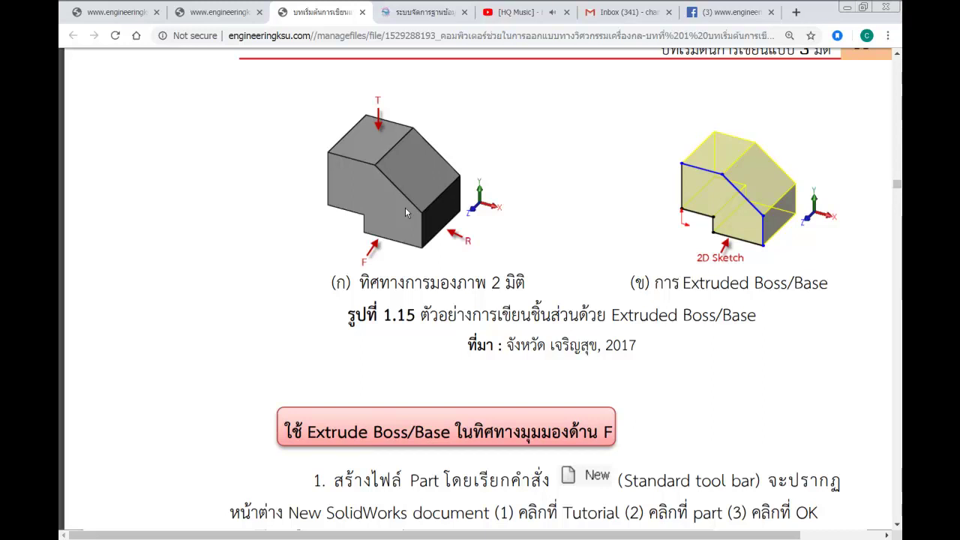
Step: Highlight the section 1.5.1 Extruded Boss/Base heading text
scroll(406, 212, up, 4)
scroll(405, 213, up, 4)
scroll(406, 212, up, 2)
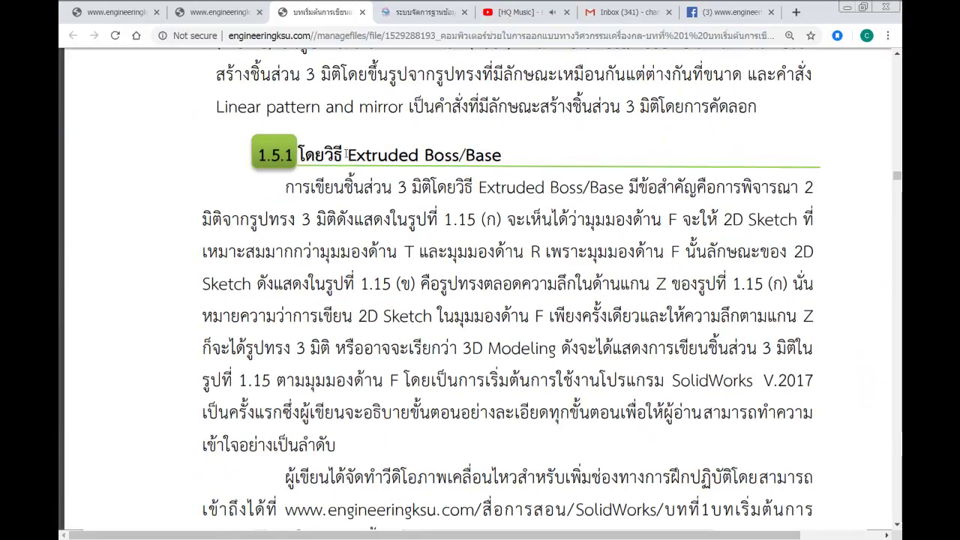
drag(346, 153, 499, 152)
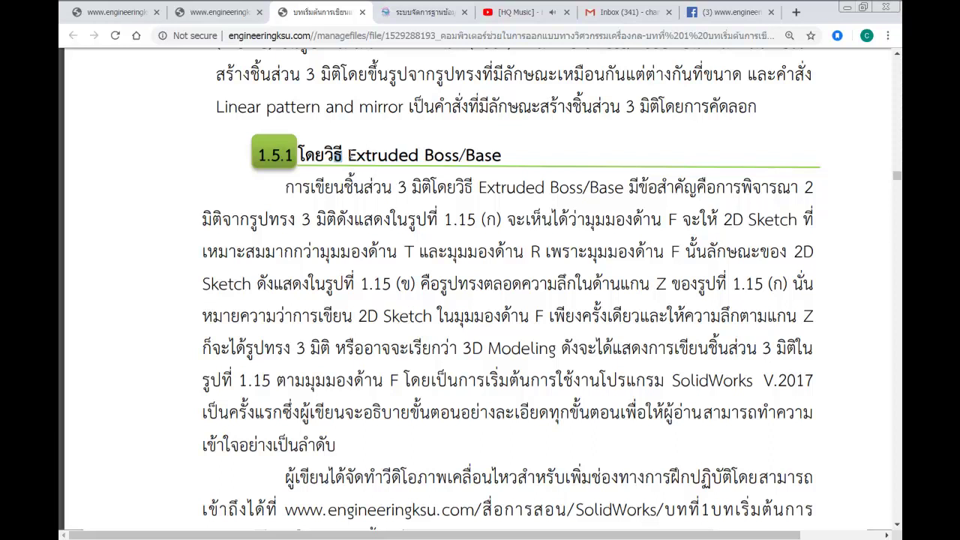
click(499, 152)
drag(501, 155, 349, 154)
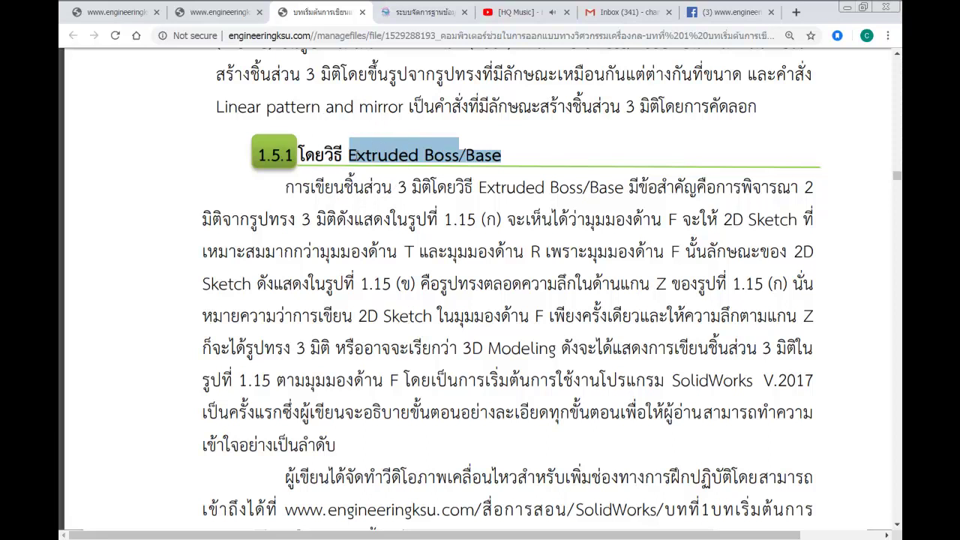
click(412, 156)
click(412, 159)
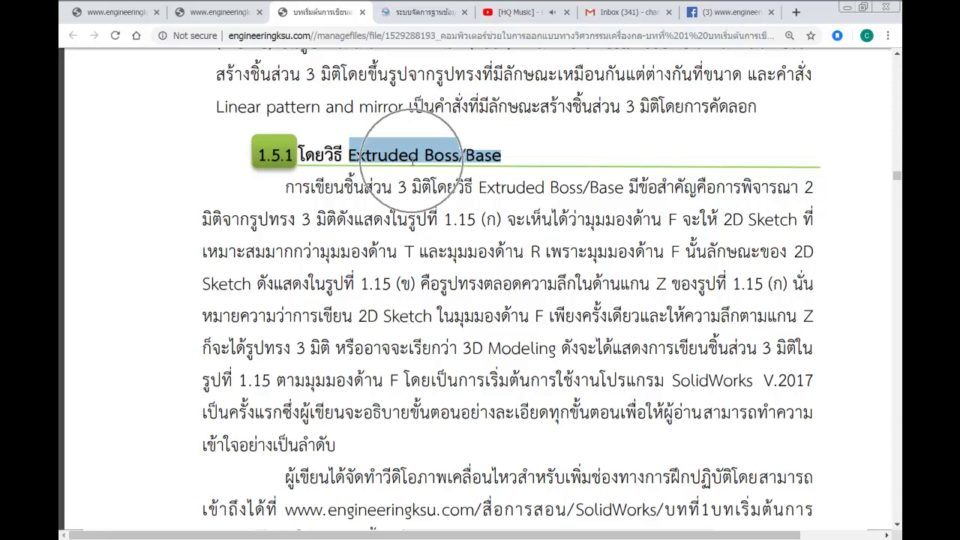
click(412, 159)
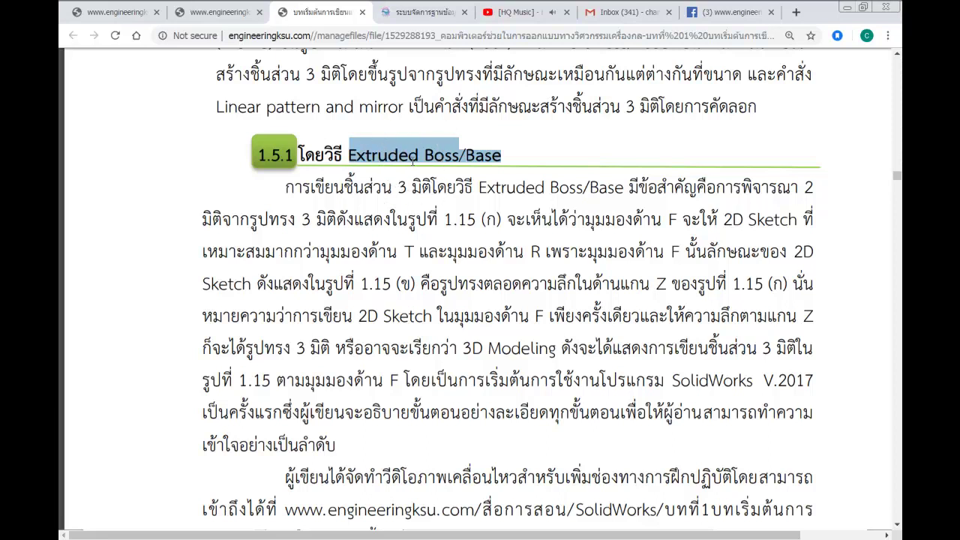
Step: Scroll down to Figure 1.15, the Extruded Boss/Base example
scroll(413, 161, down, 5)
scroll(415, 176, down, 5)
scroll(416, 177, down, 3)
scroll(416, 177, up, 2)
scroll(416, 177, up, 1)
scroll(415, 177, down, 3)
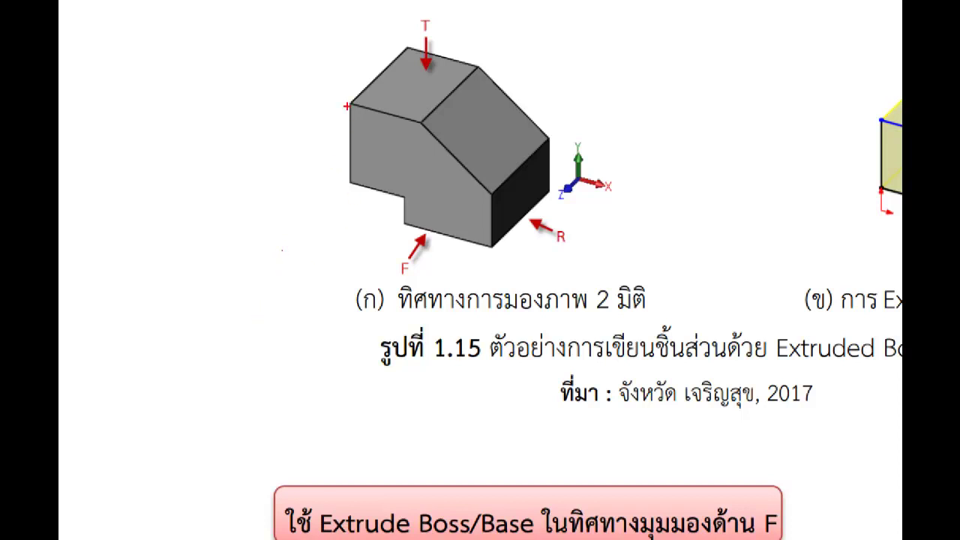
Step: Outline the F face of Figure 1.15's block in red, clear the marks and zoom in
mouse_move(349, 105)
mouse_down()
mouse_move(406, 222)
mouse_move(497, 243)
mouse_up()
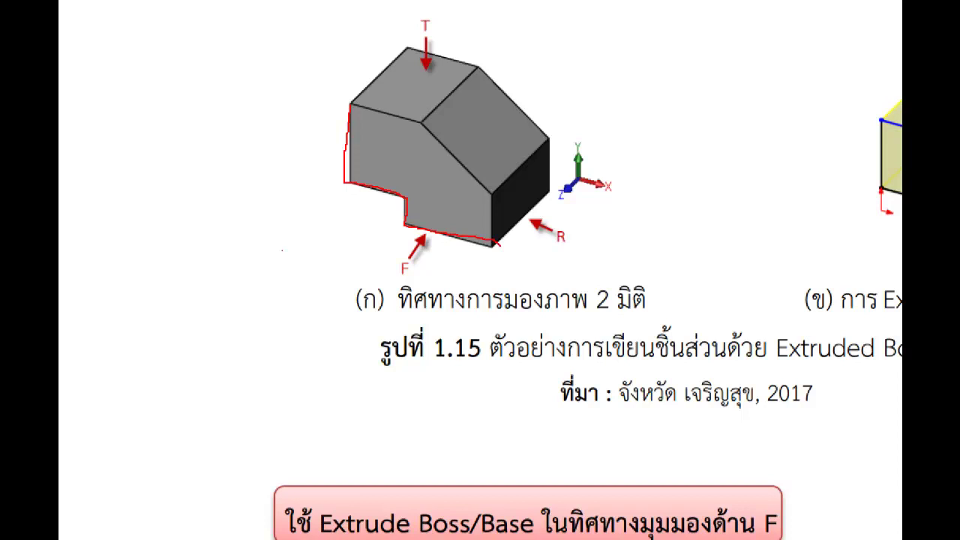
mouse_move(494, 194)
mouse_down()
mouse_move(443, 157)
mouse_move(424, 121)
mouse_move(344, 108)
mouse_up()
mouse_move(584, 179)
mouse_down()
mouse_move(557, 203)
mouse_move(559, 191)
mouse_up()
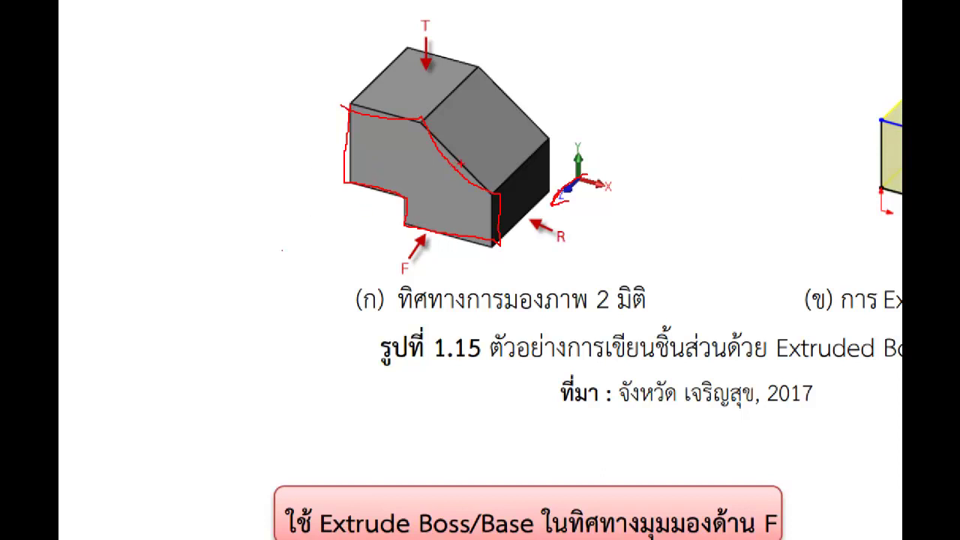
mouse_move(461, 163)
mouse_down()
mouse_move(540, 103)
mouse_move(541, 119)
mouse_move(547, 97)
mouse_move(532, 114)
mouse_up()
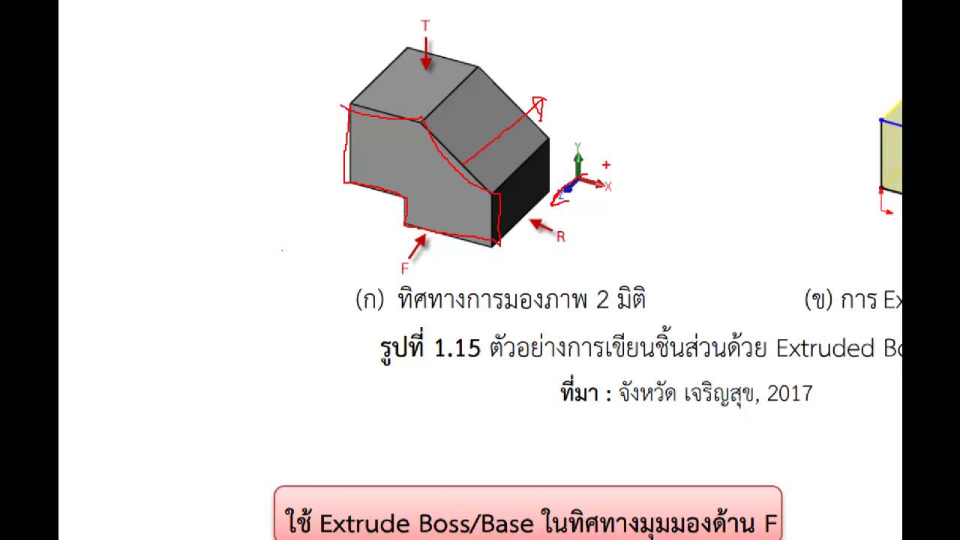
key(Escape)
key(ctrl+1)
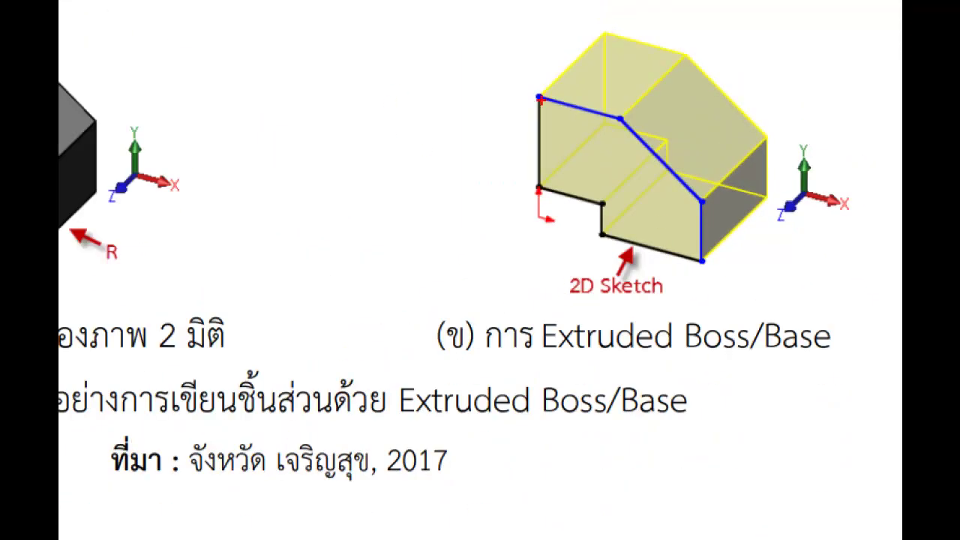
Step: Trace the sketch edges and extrusion depth in red, and underline and box the Extruded Boss/Base caption
mouse_move(539, 98)
mouse_down()
mouse_move(537, 192)
mouse_move(706, 262)
mouse_move(529, 105)
mouse_up()
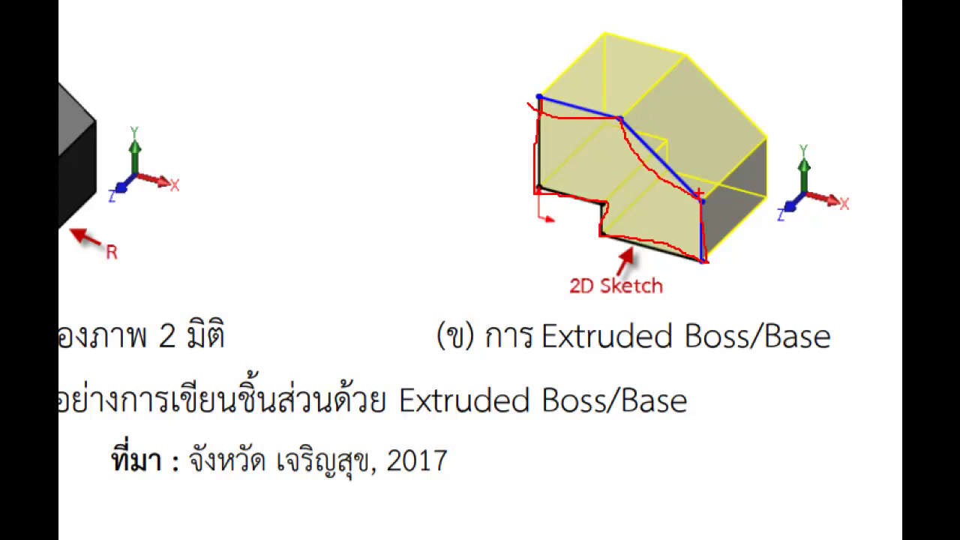
mouse_move(699, 194)
mouse_down()
mouse_move(766, 168)
mouse_move(742, 129)
mouse_up()
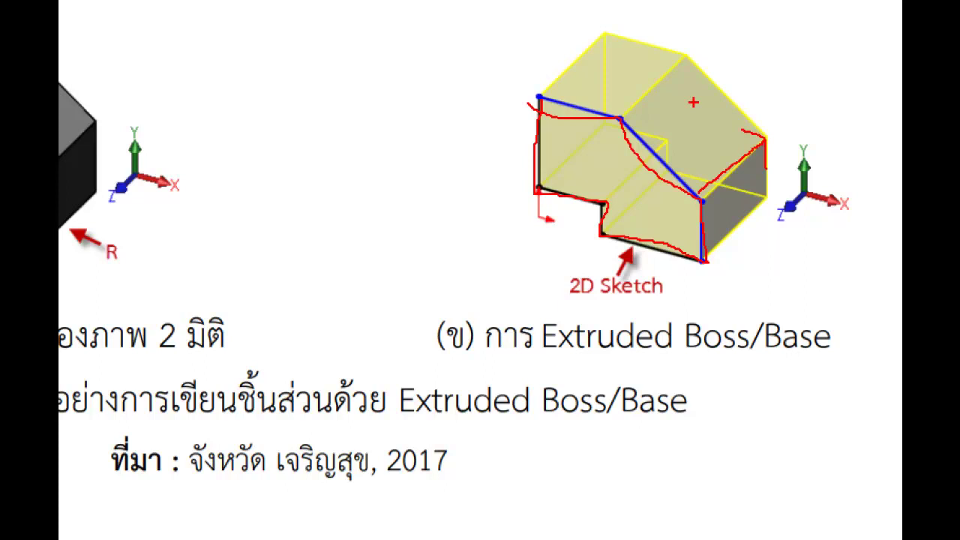
drag(556, 361, 837, 351)
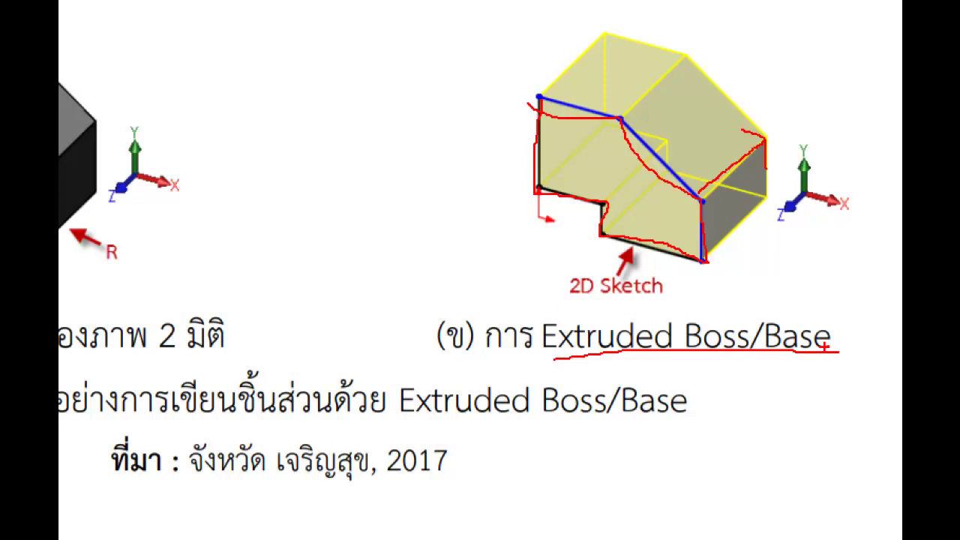
drag(539, 315, 604, 320)
drag(544, 320, 523, 321)
mouse_move(548, 97)
mouse_down()
mouse_move(605, 229)
mouse_move(700, 189)
mouse_move(758, 118)
mouse_up()
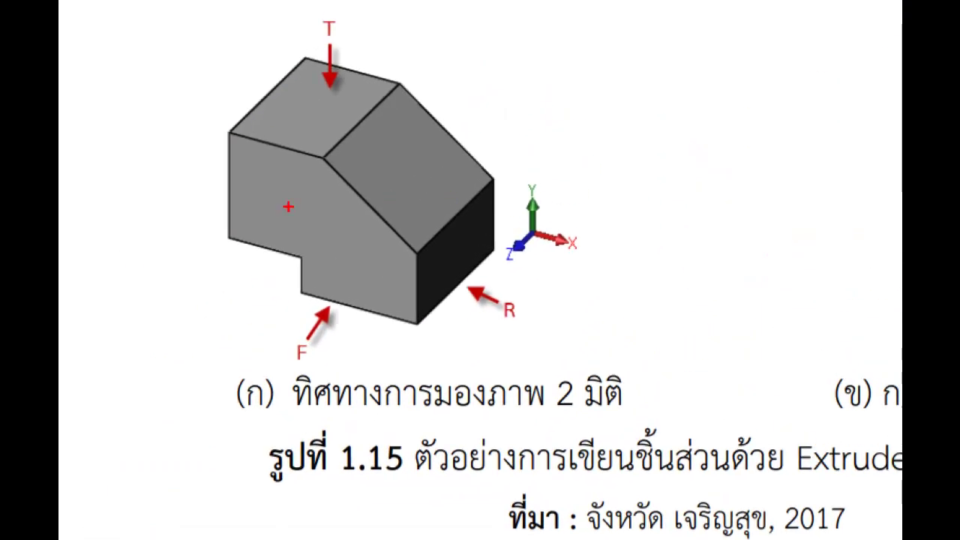
Step: Trace the part's top, sides, notched and sloped edges in Figure 1.15 in red
mouse_move(314, 47)
mouse_down()
mouse_move(223, 126)
mouse_move(314, 138)
mouse_move(484, 194)
mouse_move(550, 124)
mouse_move(354, 75)
mouse_move(314, 51)
mouse_up()
mouse_move(494, 187)
mouse_down()
mouse_move(480, 324)
mouse_move(542, 278)
mouse_move(568, 105)
mouse_up()
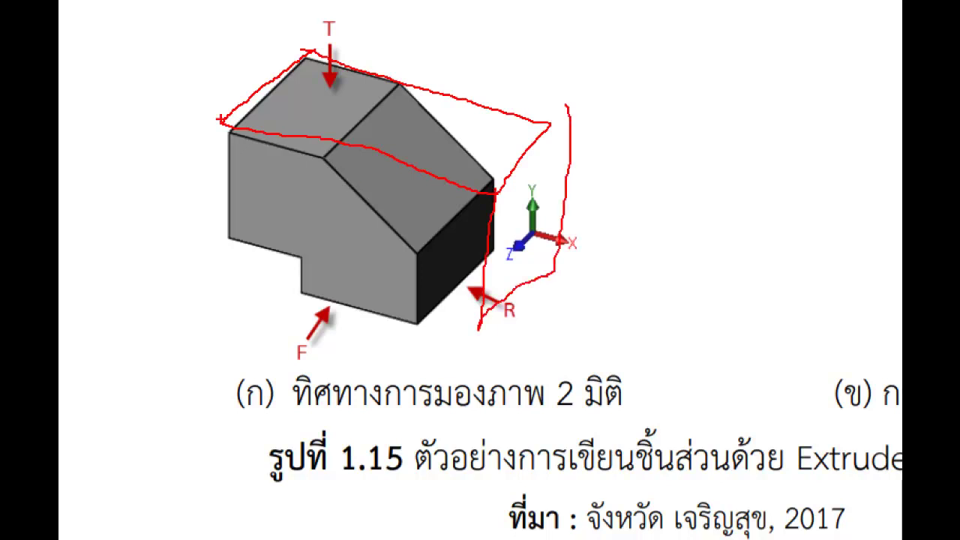
mouse_move(219, 120)
mouse_down()
mouse_move(205, 252)
mouse_move(514, 326)
mouse_up()
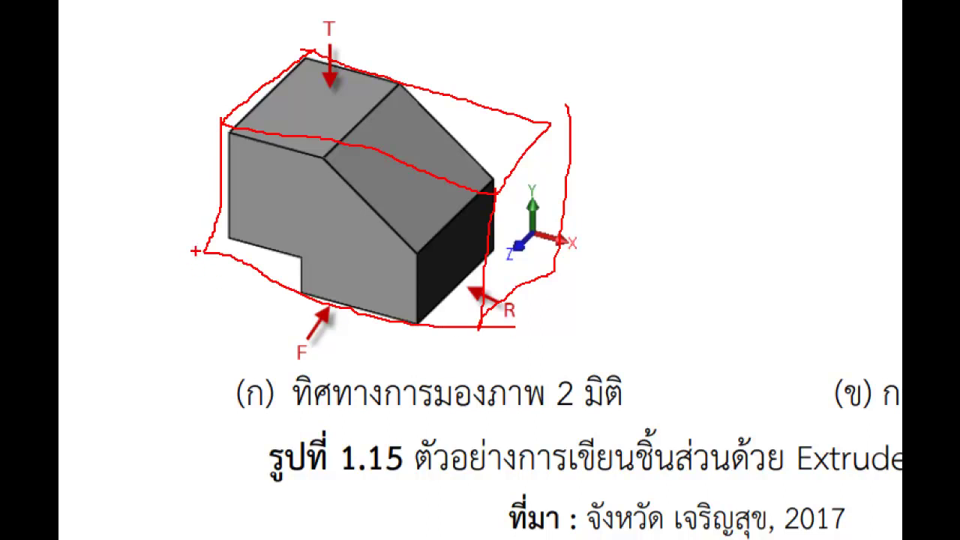
mouse_move(198, 227)
mouse_down()
mouse_move(290, 239)
mouse_move(287, 297)
mouse_up()
mouse_move(324, 138)
mouse_down()
mouse_move(314, 188)
mouse_move(396, 238)
mouse_move(480, 252)
mouse_up()
drag(323, 164, 433, 70)
drag(480, 249, 601, 118)
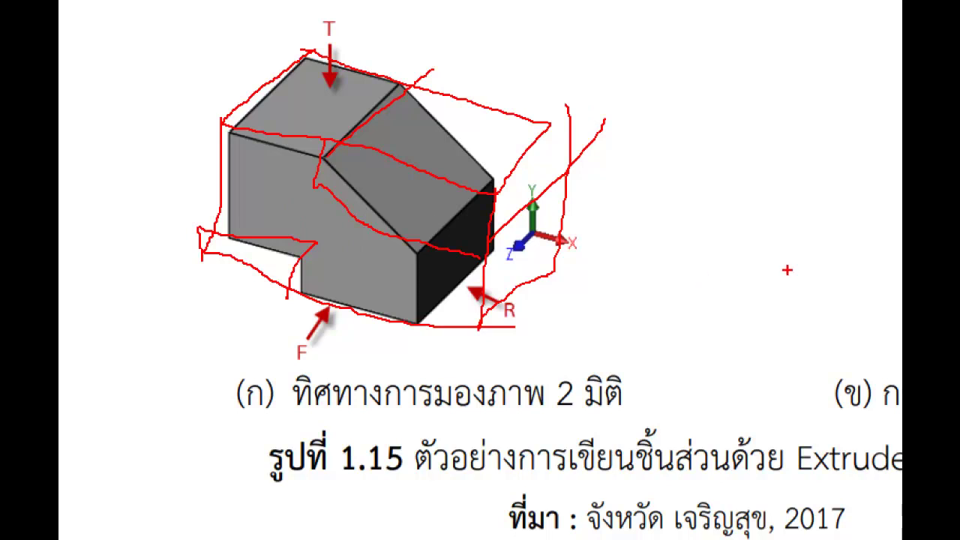
Step: Clear the ink, zoom in, and trace the 2D sketch outline in the right figure
key(Escape)
key(ctrl+1)
mouse_move(668, 150)
mouse_down()
mouse_move(667, 188)
mouse_move(713, 283)
mouse_move(812, 309)
mouse_move(814, 241)
mouse_move(742, 173)
mouse_move(660, 153)
mouse_up()
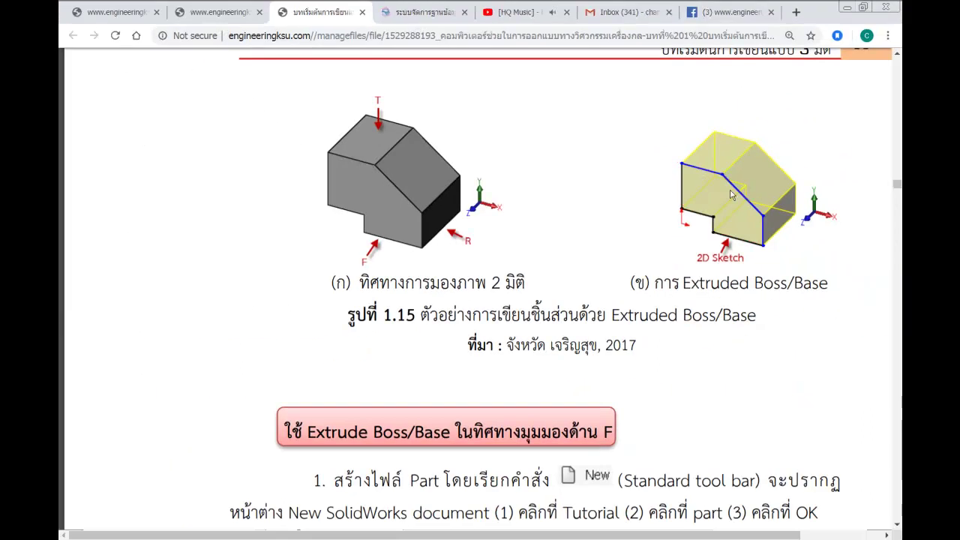
scroll(797, 233, down, 3)
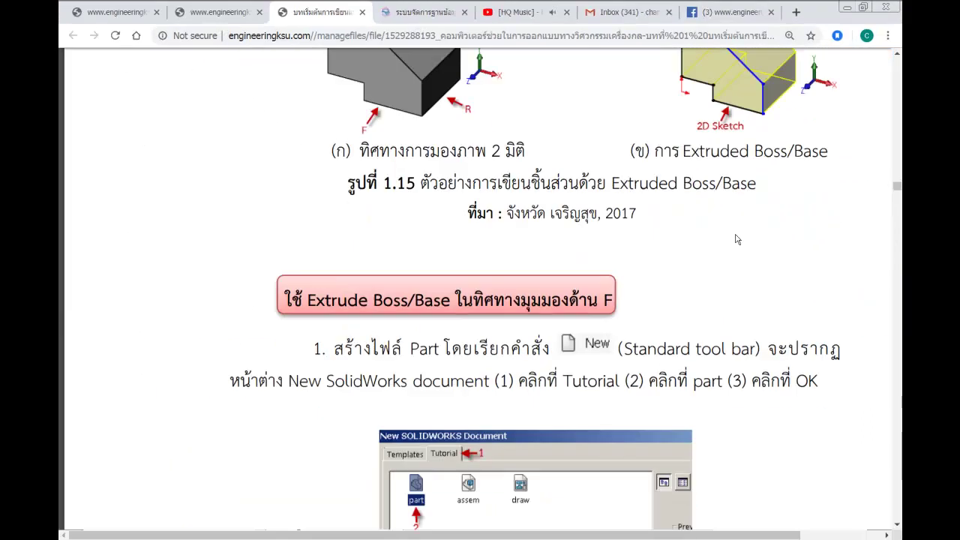
scroll(750, 240, down, 3)
scroll(705, 247, up, 2)
scroll(704, 243, up, 2)
scroll(693, 230, up, 2)
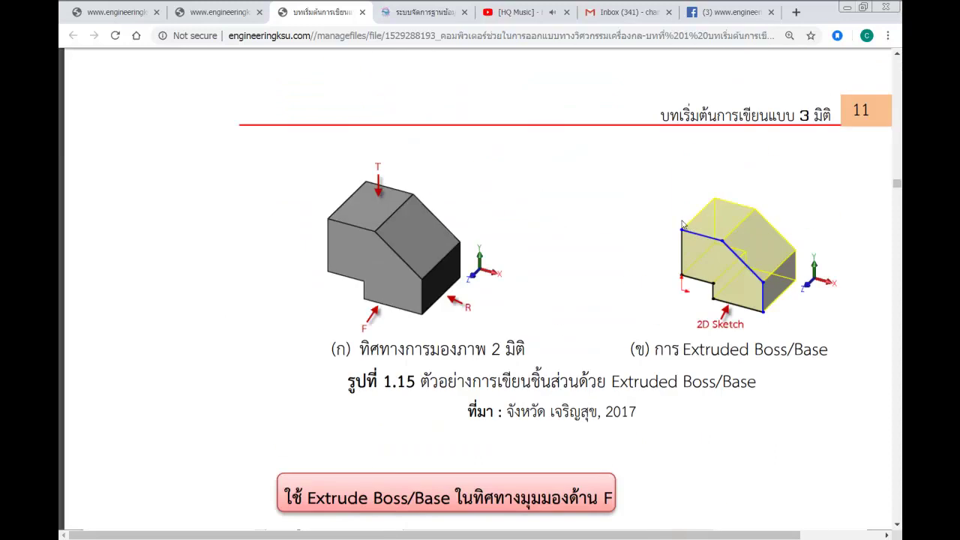
key(ctrl+1)
click(529, 219)
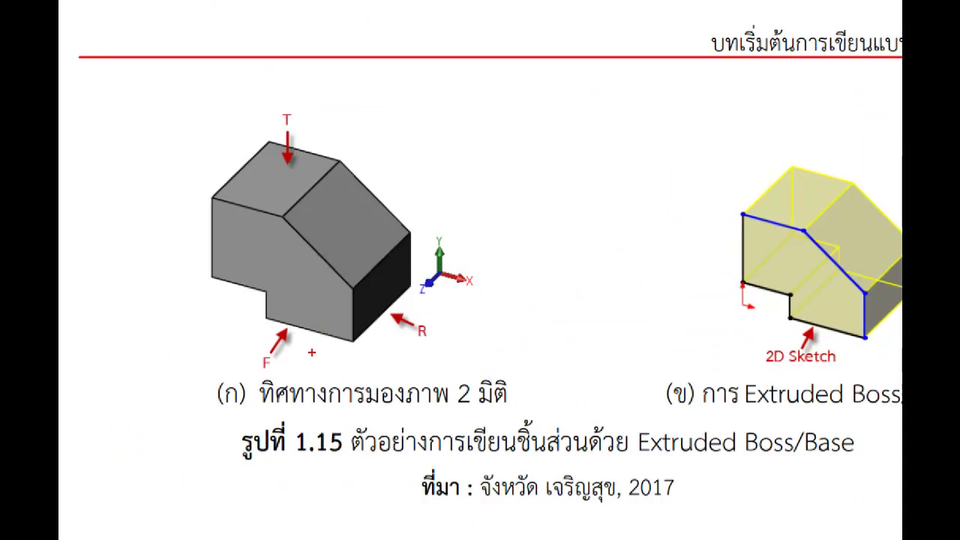
mouse_move(307, 338)
mouse_down()
mouse_move(258, 327)
mouse_move(259, 374)
mouse_move(288, 331)
mouse_up()
mouse_move(441, 322)
mouse_down()
mouse_move(394, 307)
mouse_move(411, 344)
mouse_move(438, 324)
mouse_up()
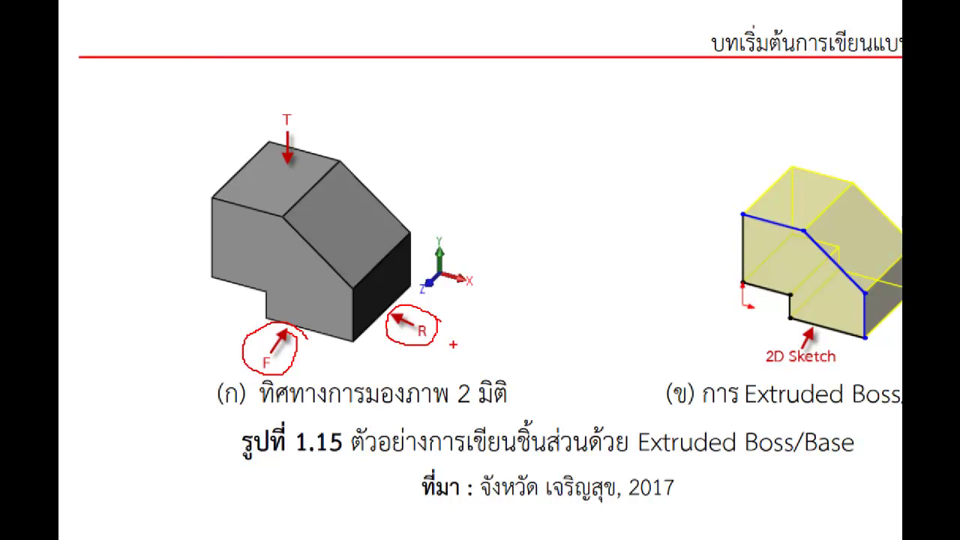
drag(304, 86, 292, 179)
drag(349, 90, 342, 135)
drag(337, 87, 357, 85)
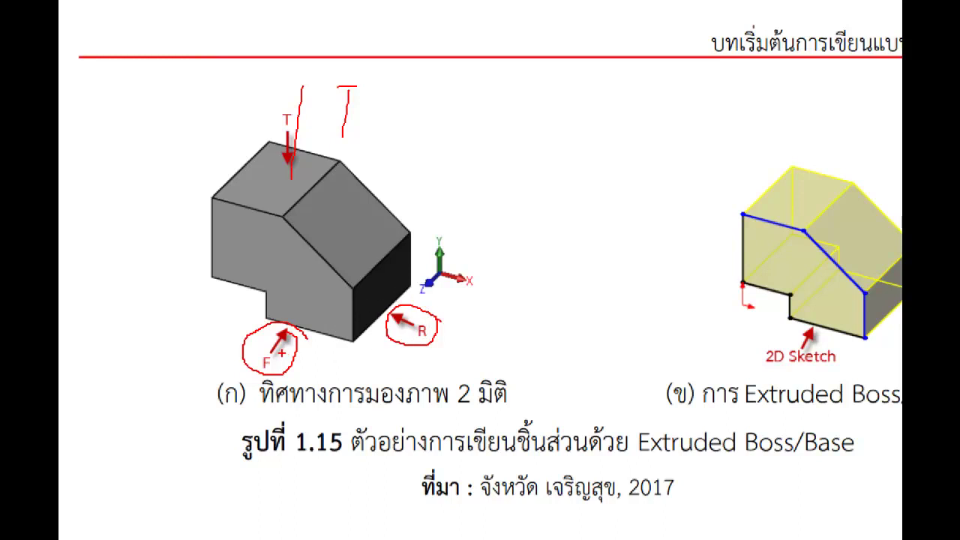
scroll(754, 252, down, 5)
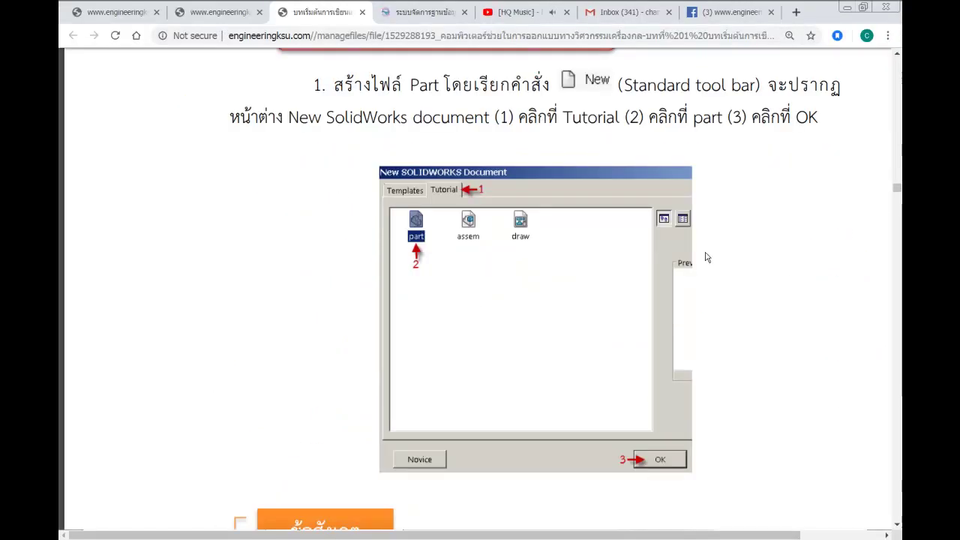
Step: Scroll to step 3, highlight 'Feature Manager Design Tree', and return to the SOLIDWORKS part
scroll(429, 106, up, 2)
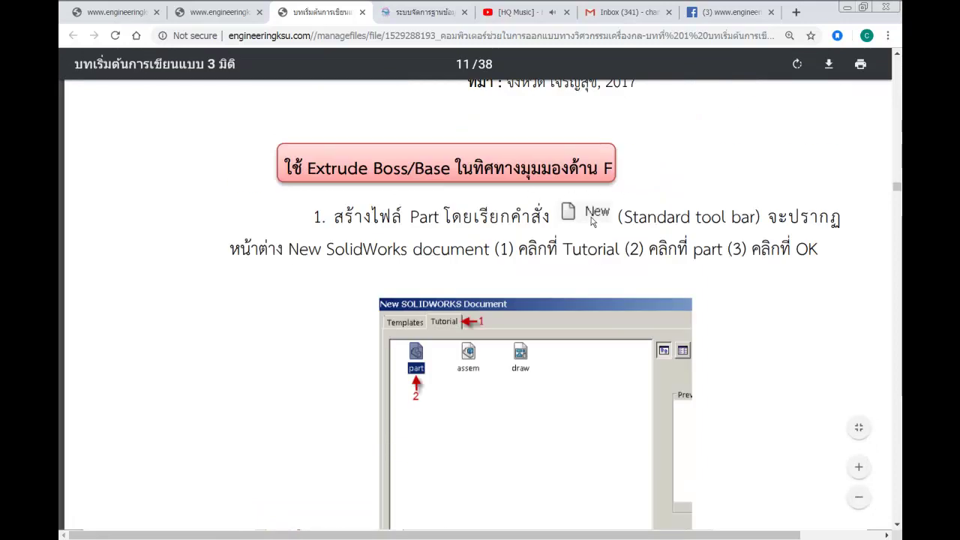
scroll(592, 221, down, 5)
scroll(434, 253, down, 3)
scroll(434, 253, down, 4)
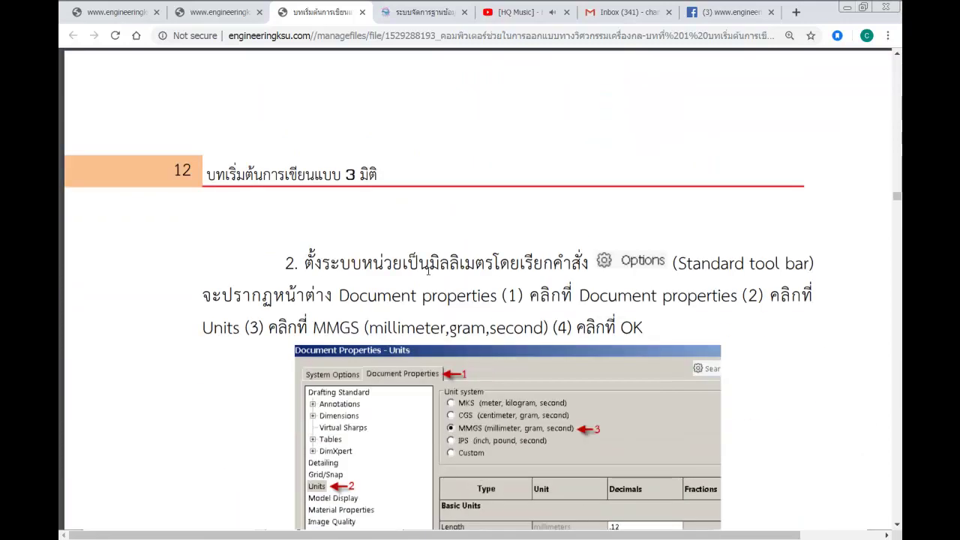
scroll(429, 272, down, 3)
scroll(477, 246, down, 4)
scroll(477, 246, down, 2)
scroll(477, 246, up, 2)
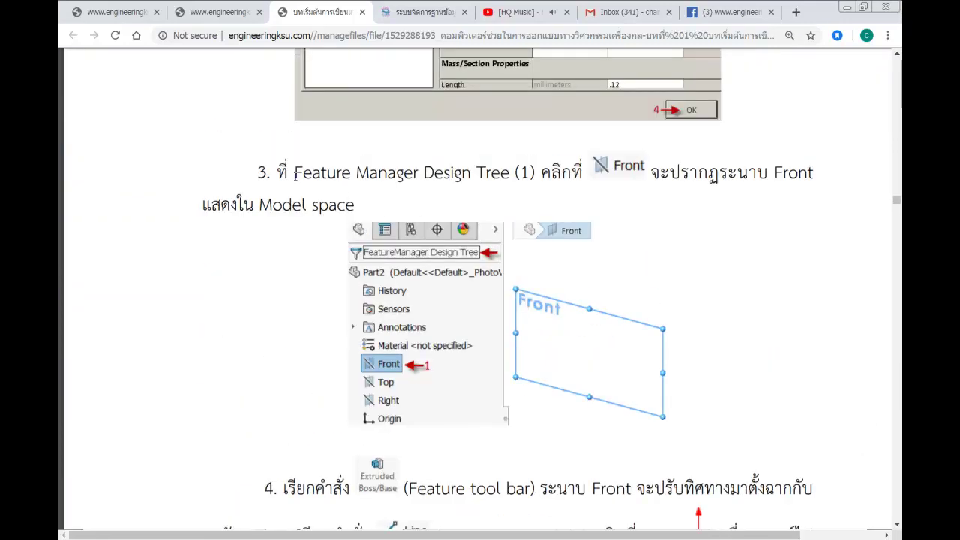
drag(291, 173, 509, 174)
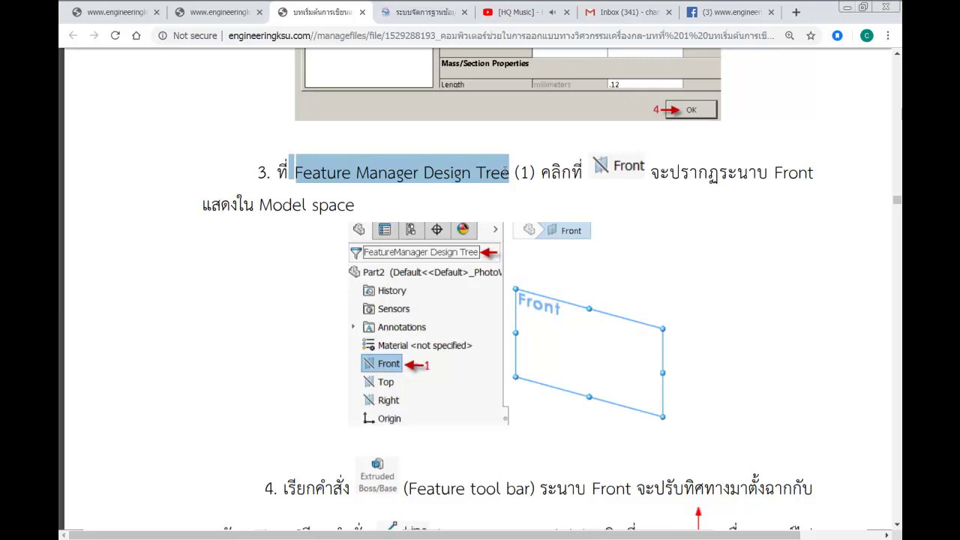
key(alt+Tab)
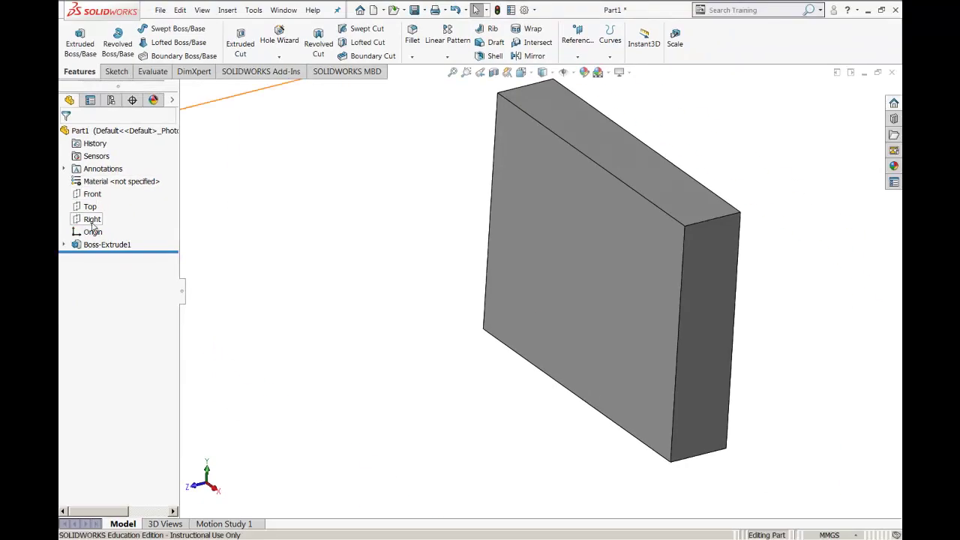
Step: Delete the Boss-Extrude1 feature and its Sketch1 from the design tree
click(105, 247)
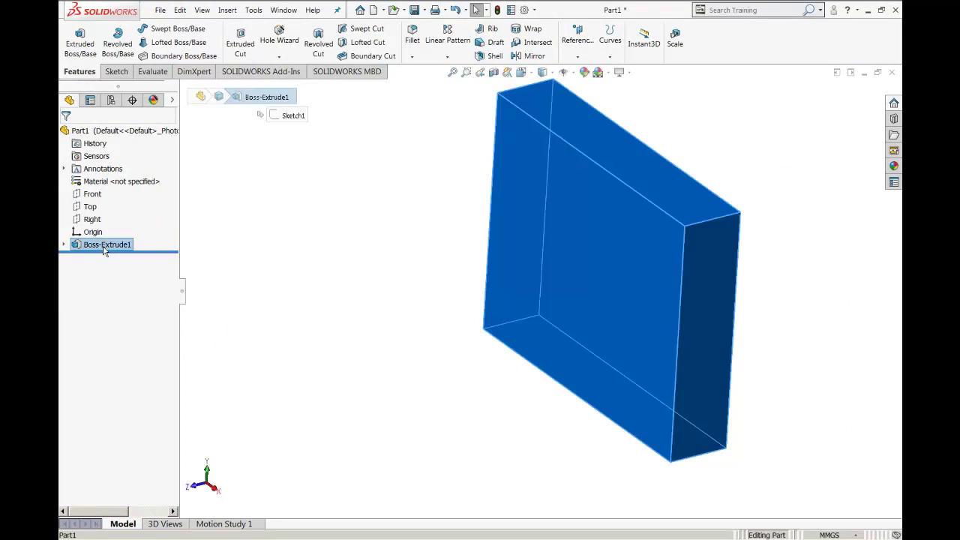
right_click(105, 248)
click(120, 304)
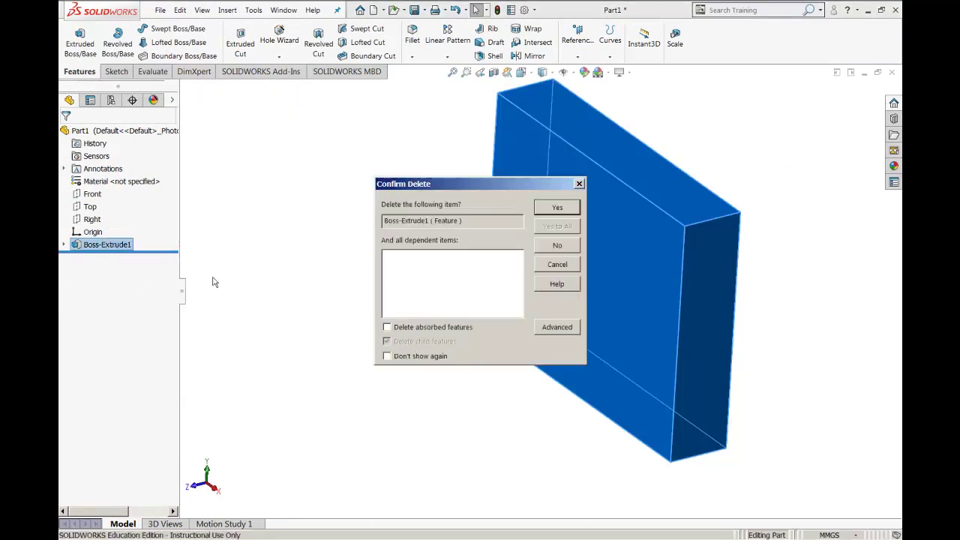
click(554, 207)
right_click(105, 245)
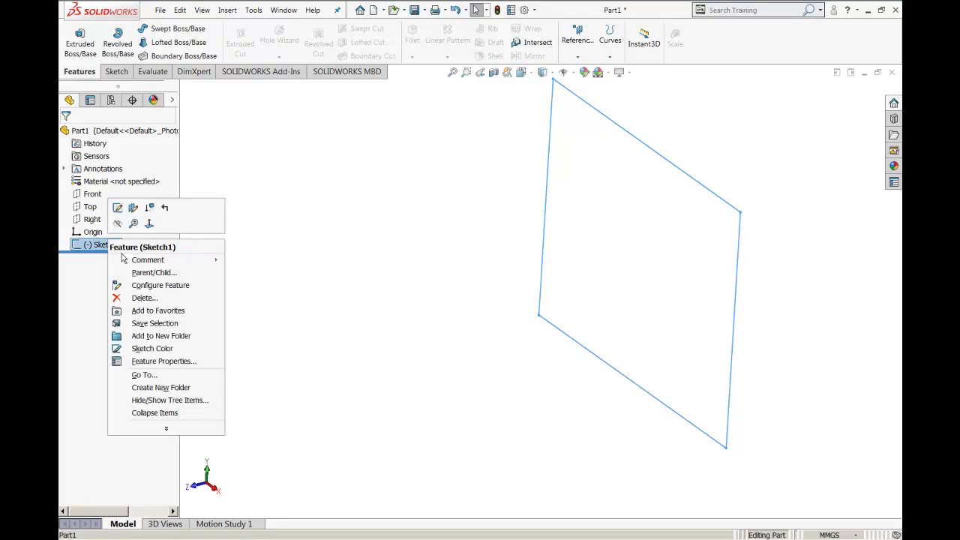
click(120, 299)
click(555, 207)
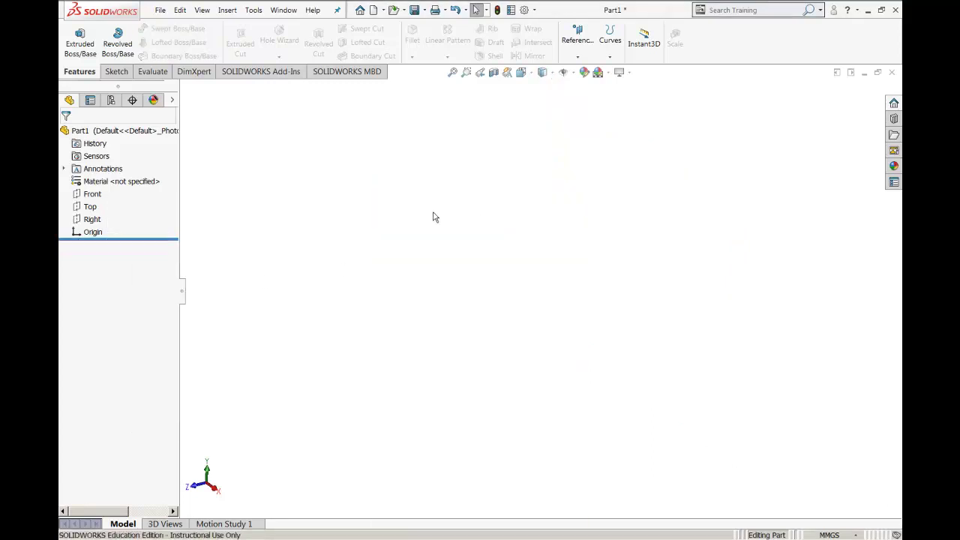
Step: Return to isometric view, select the Front plane, and mark the triad's Z and Y axes
key(ctrl+7)
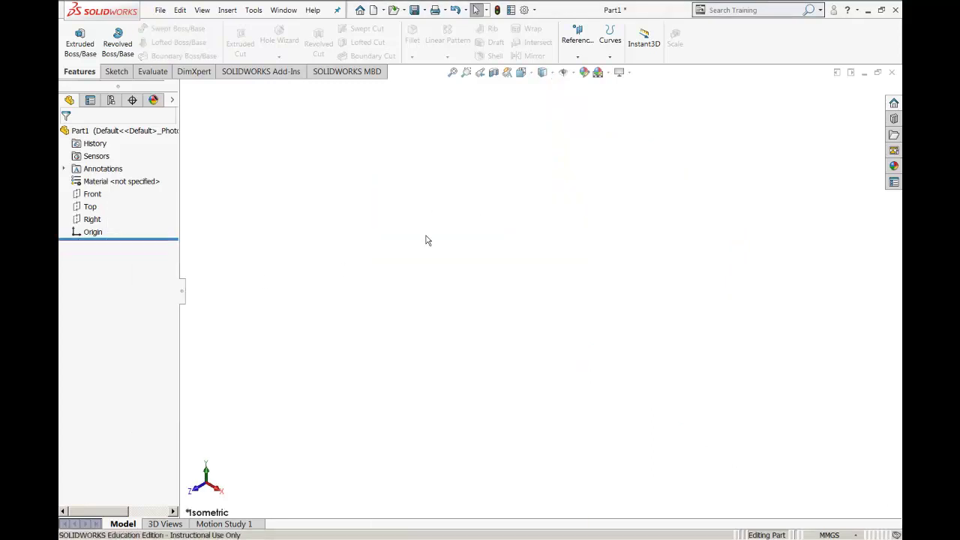
click(93, 194)
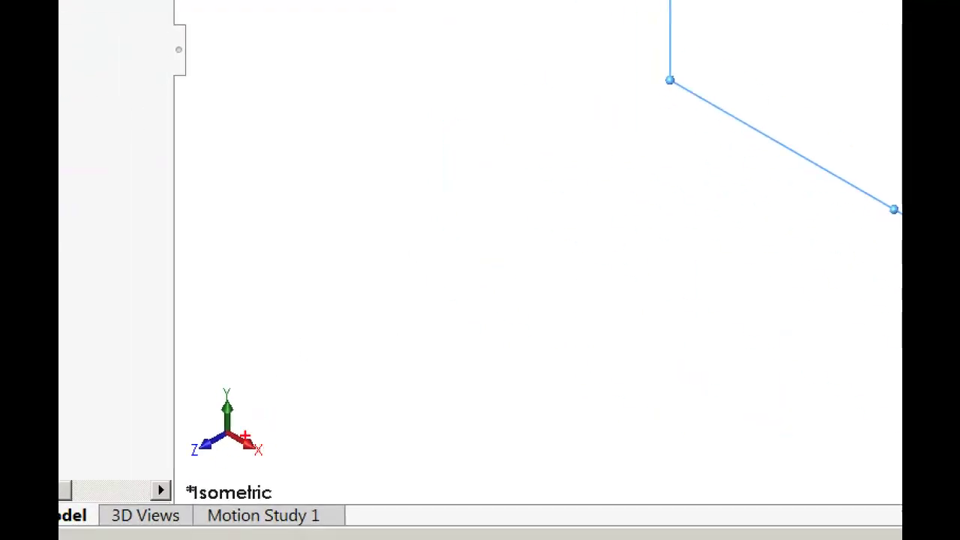
mouse_move(180, 463)
mouse_down()
mouse_move(213, 451)
mouse_move(173, 472)
mouse_move(193, 450)
mouse_move(277, 466)
mouse_up()
mouse_move(228, 414)
mouse_down()
mouse_move(228, 375)
mouse_move(221, 396)
mouse_up()
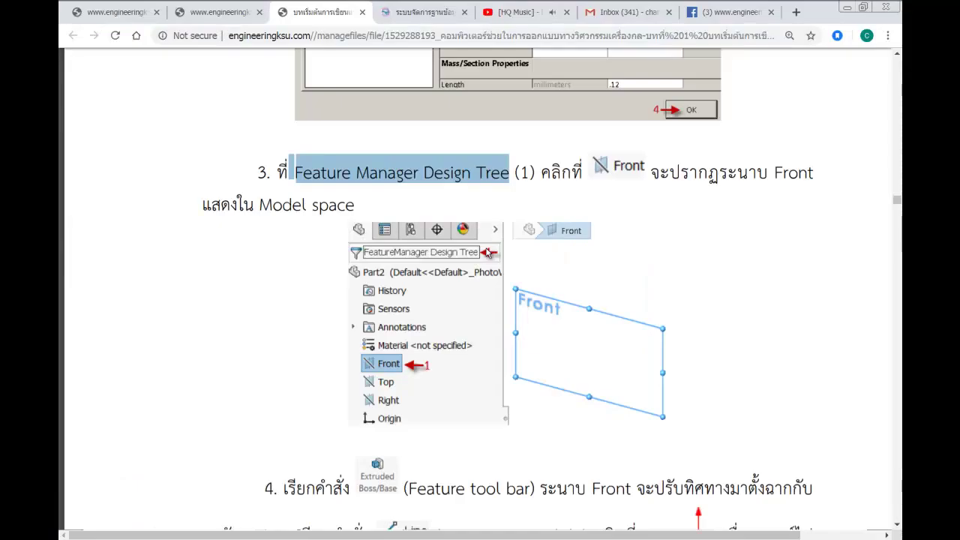
scroll(486, 248, down, 5)
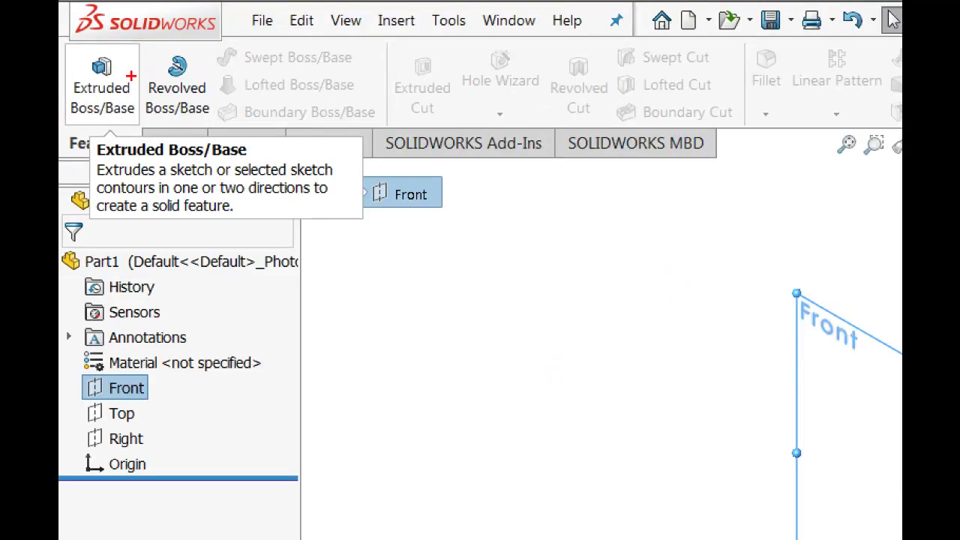
drag(130, 75, 133, 78)
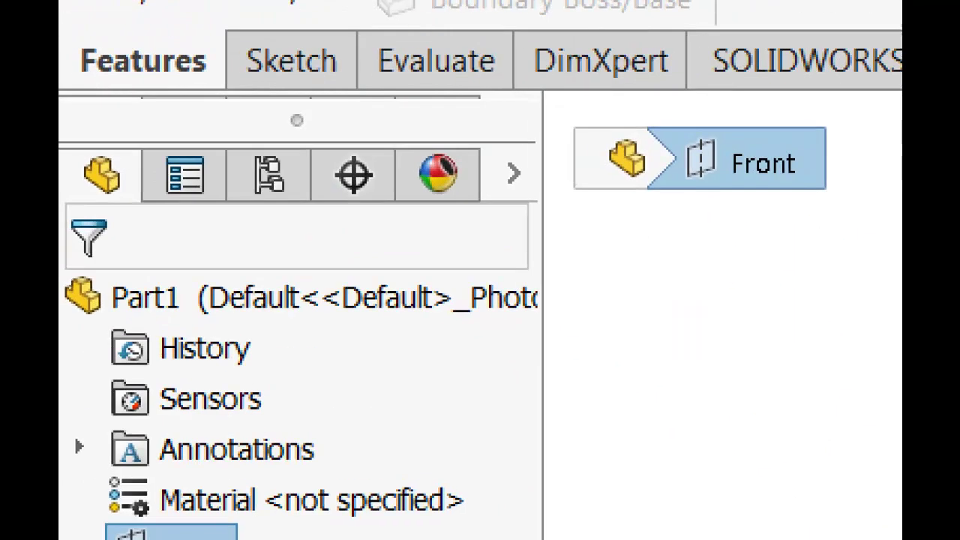
drag(360, 45, 312, 75)
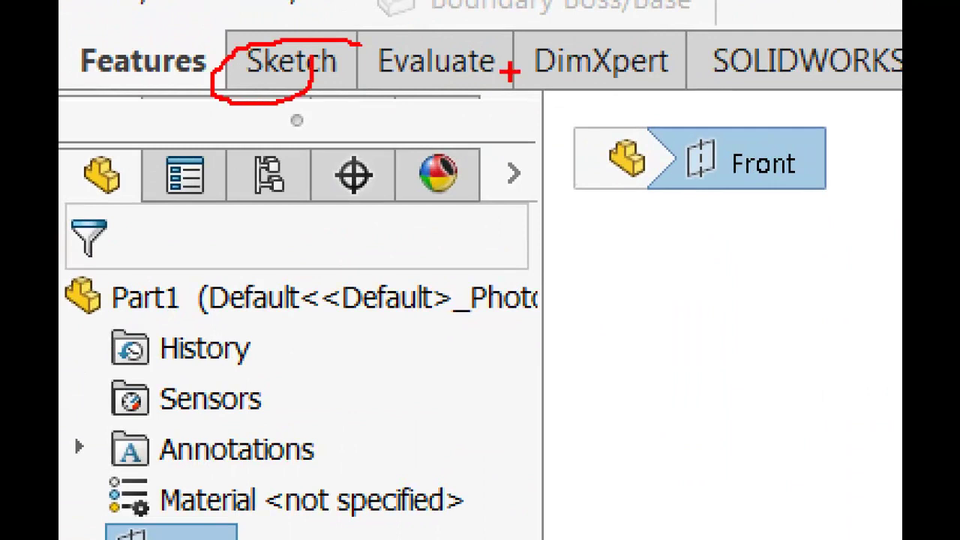
drag(526, 24, 518, 34)
mouse_move(609, 24)
mouse_down()
mouse_move(675, 37)
mouse_move(526, 83)
mouse_move(615, 106)
mouse_move(702, 52)
mouse_move(679, 31)
mouse_up()
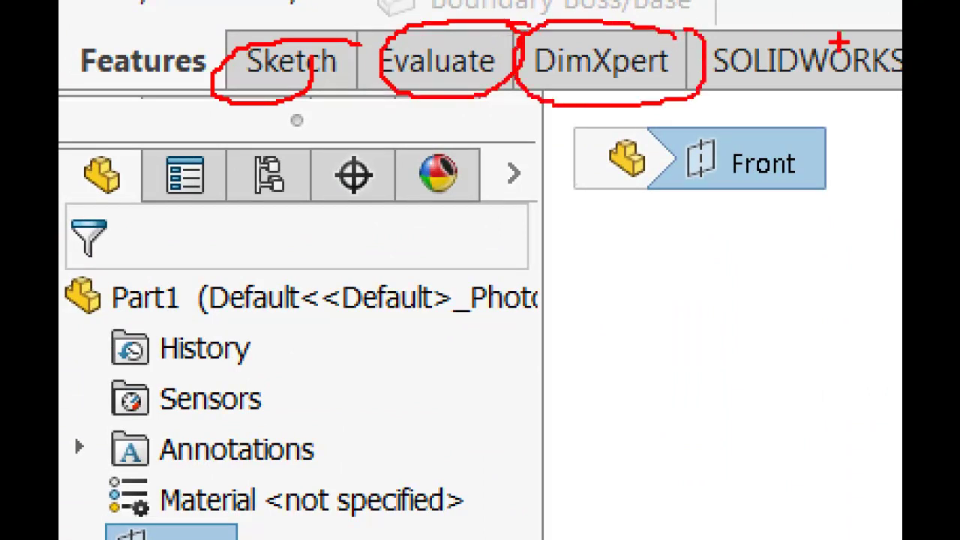
key(Escape)
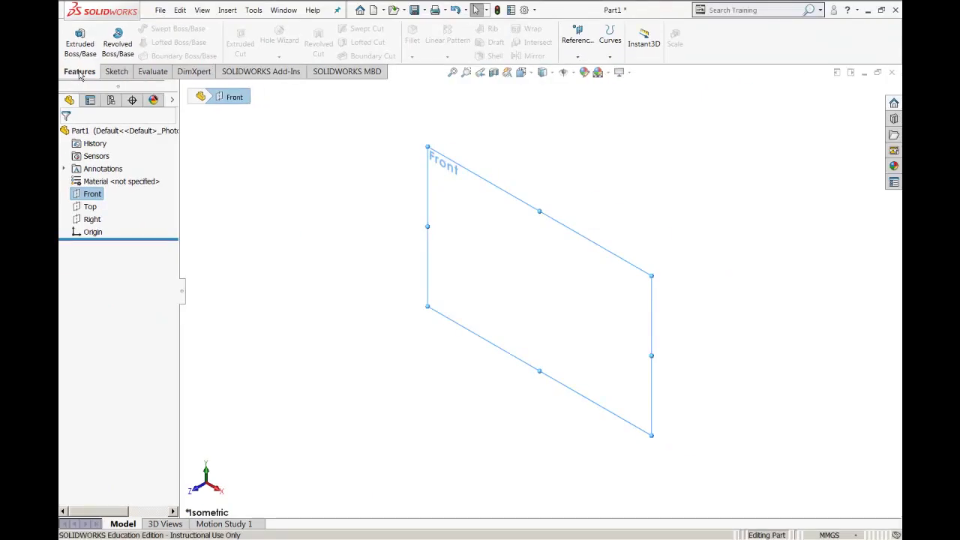
key(ctrl)
key(ctrl)
key(ctrl)
key(ctrl)
key(ctrl)
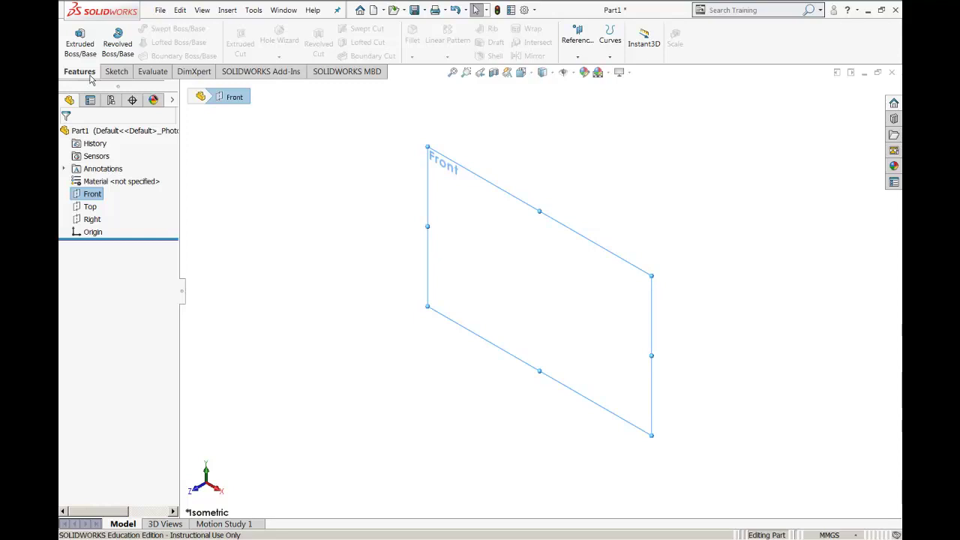
Step: Select the Front plane in the feature tree after checking the tutorial
click(208, 482)
click(209, 482)
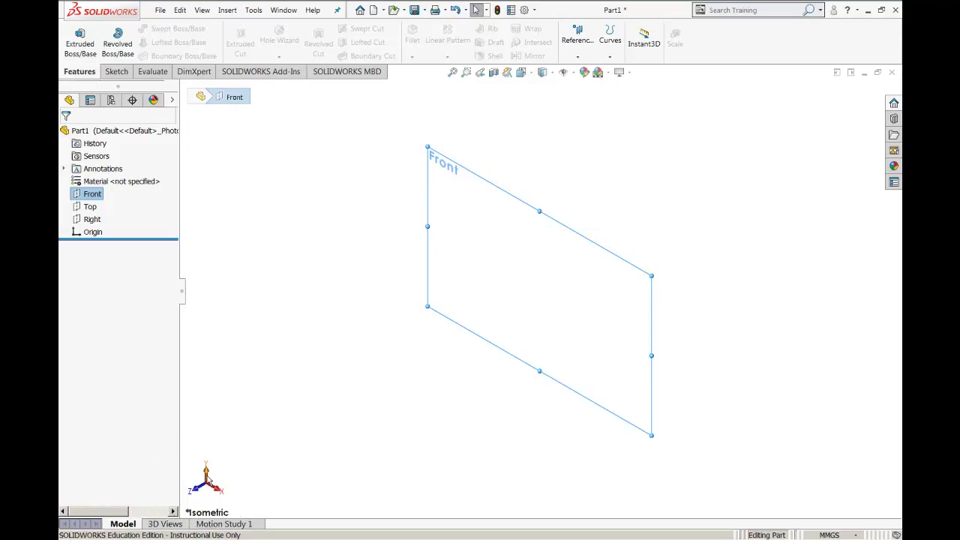
click(341, 408)
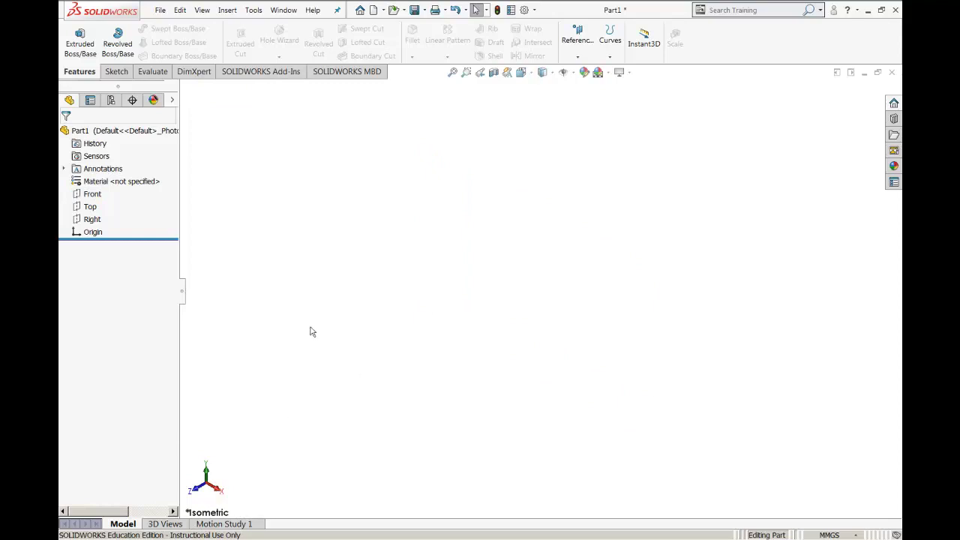
click(98, 196)
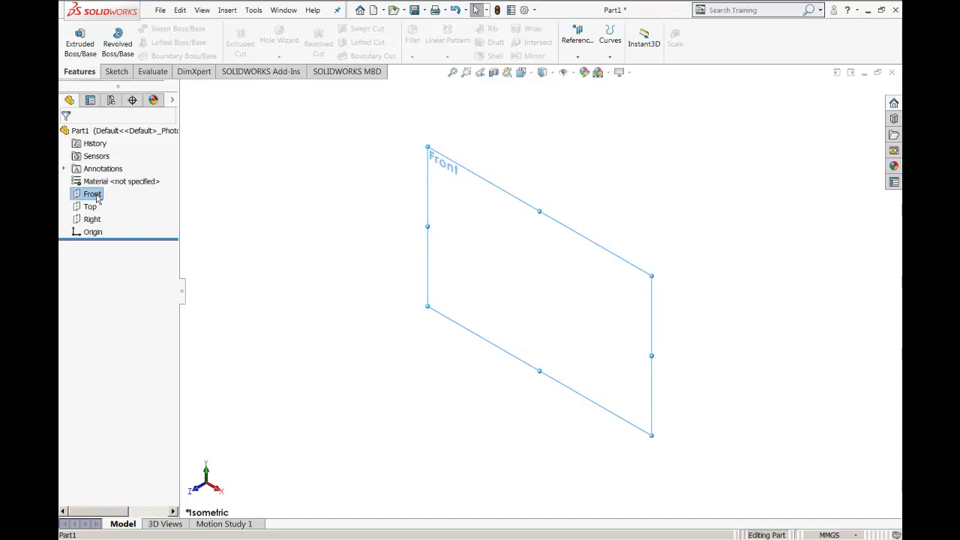
key(alt+Tab)
key(alt+Tab)
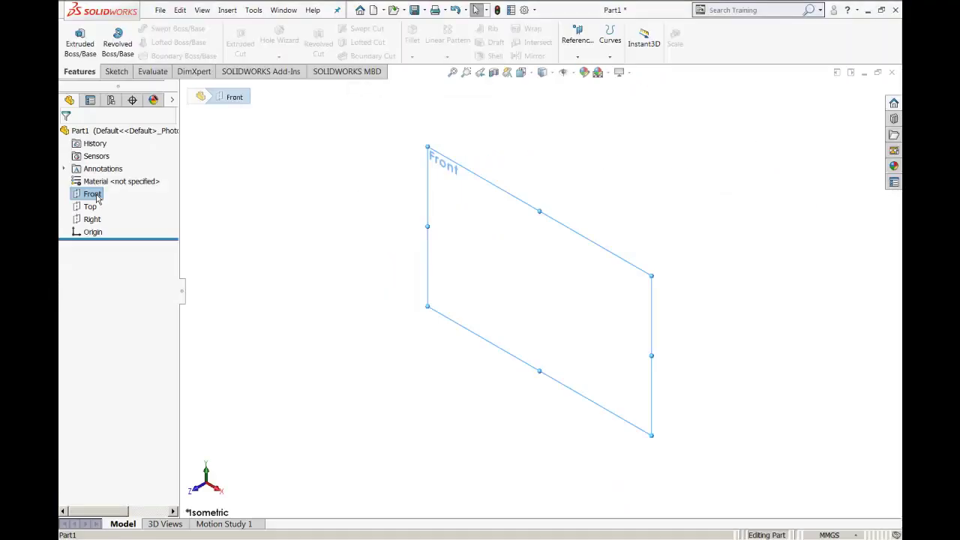
key(alt+Tab)
key(alt+Tab)
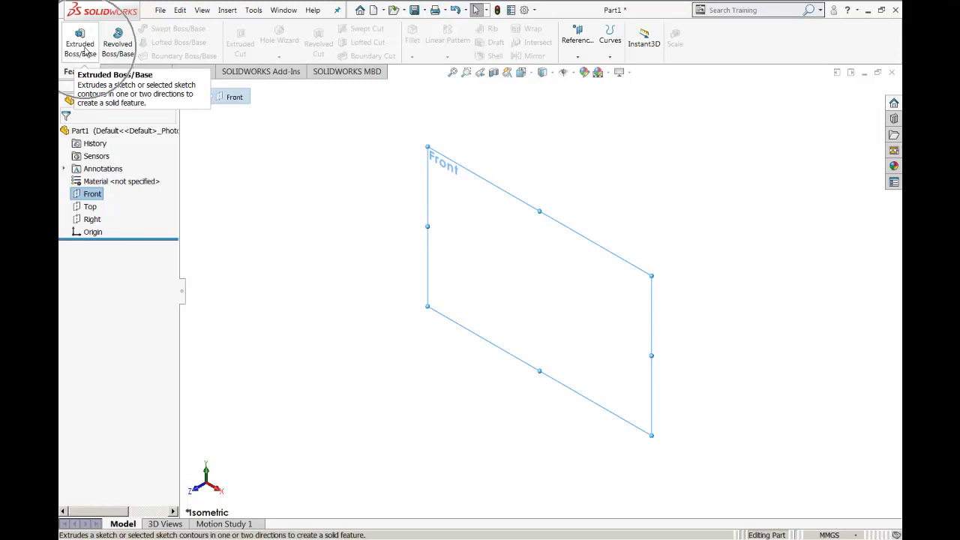
Step: Start an Extrude boss/base feature via Insert > Boss/Base on the Front plane
click(255, 12)
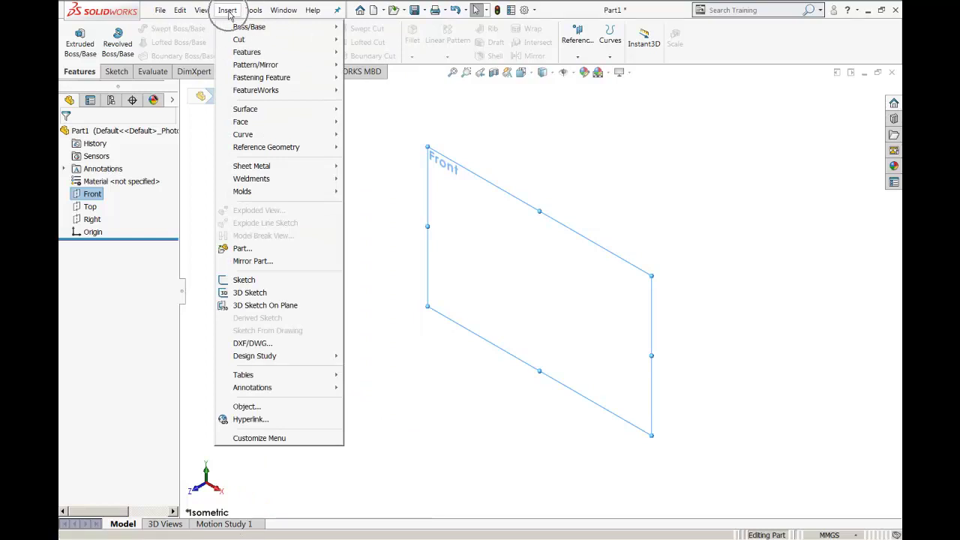
click(252, 54)
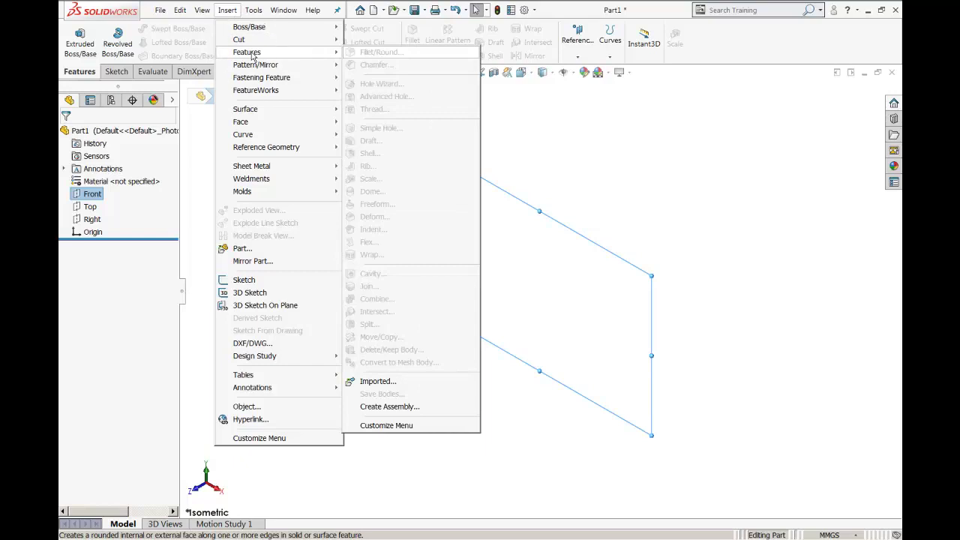
mouse_move(256, 90)
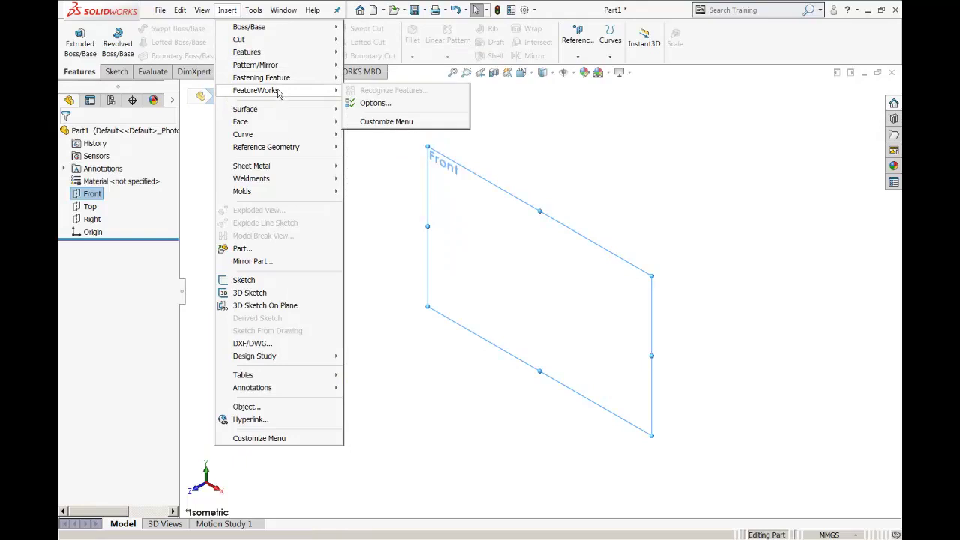
click(279, 28)
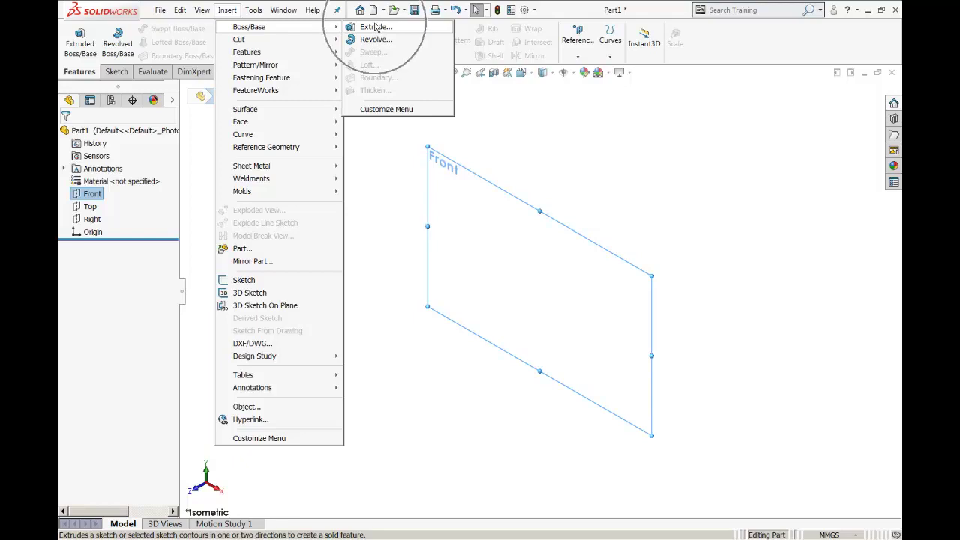
click(373, 29)
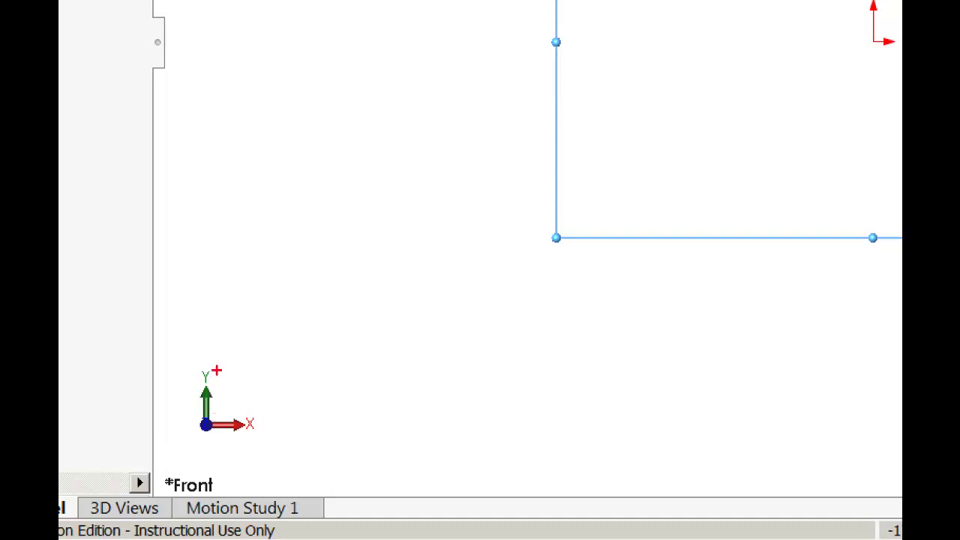
Step: Annotate the triad's X and Y axes in the face-on Front-plane view
drag(268, 409, 270, 403)
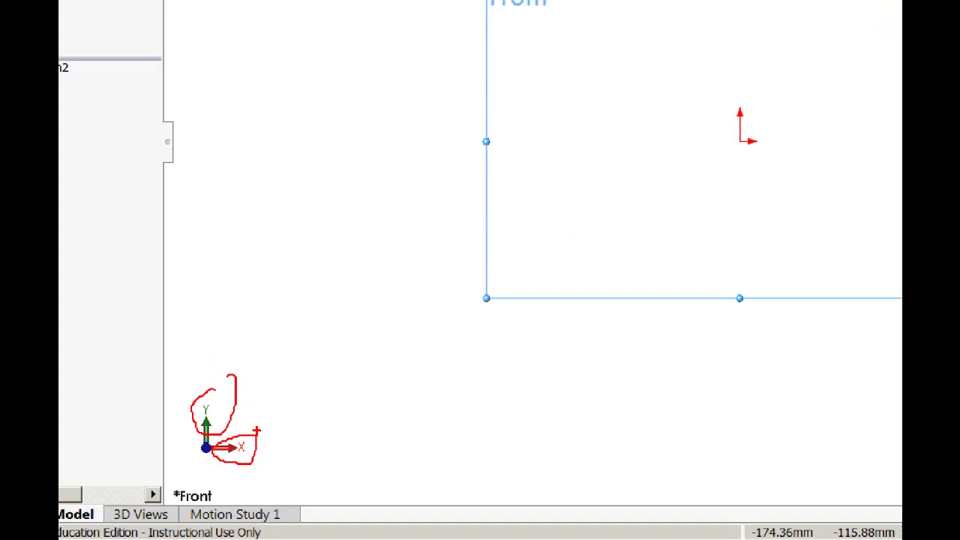
click(559, 299)
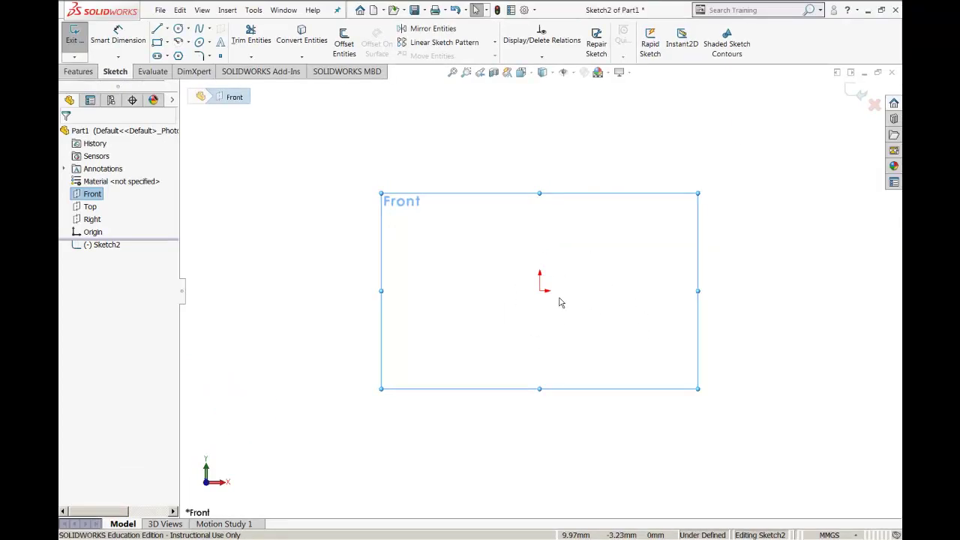
Step: Activate the Line sketch tool, bringing up the Insert Line PropertyManager
click(162, 30)
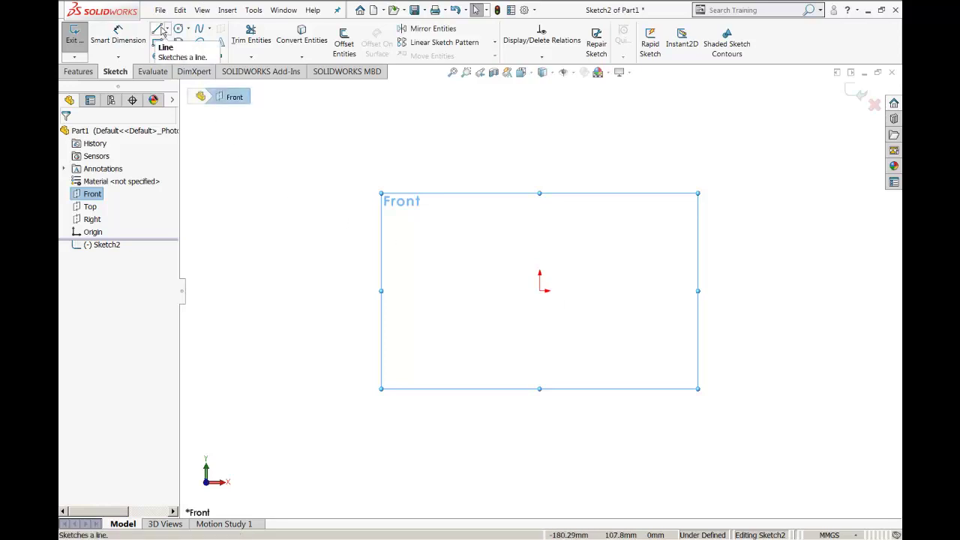
click(161, 30)
click(161, 30)
click(161, 30)
click(162, 30)
click(161, 30)
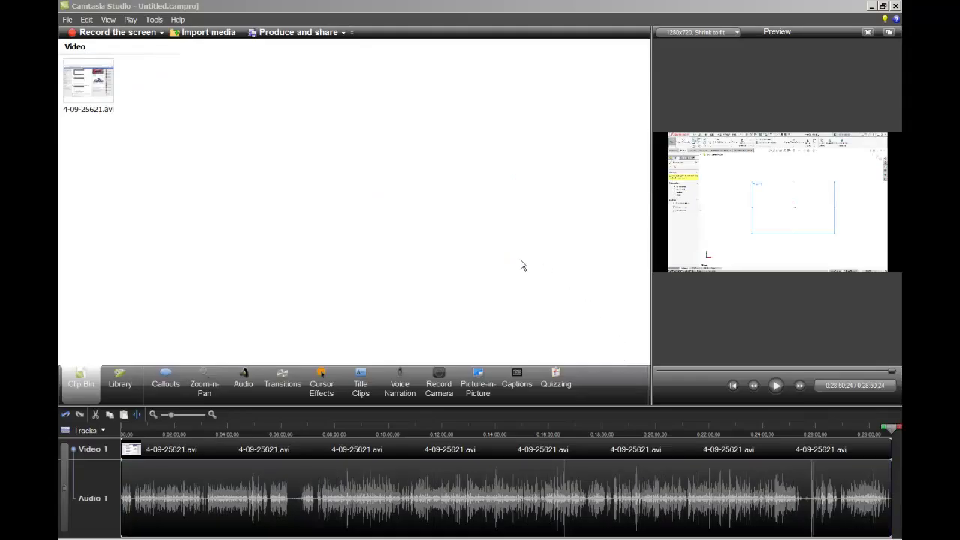
Step: Switch away from Camtasia to the SOLIDWORKS and PDF tutorial windows
key(alt+Tab)
key(alt+Tab)
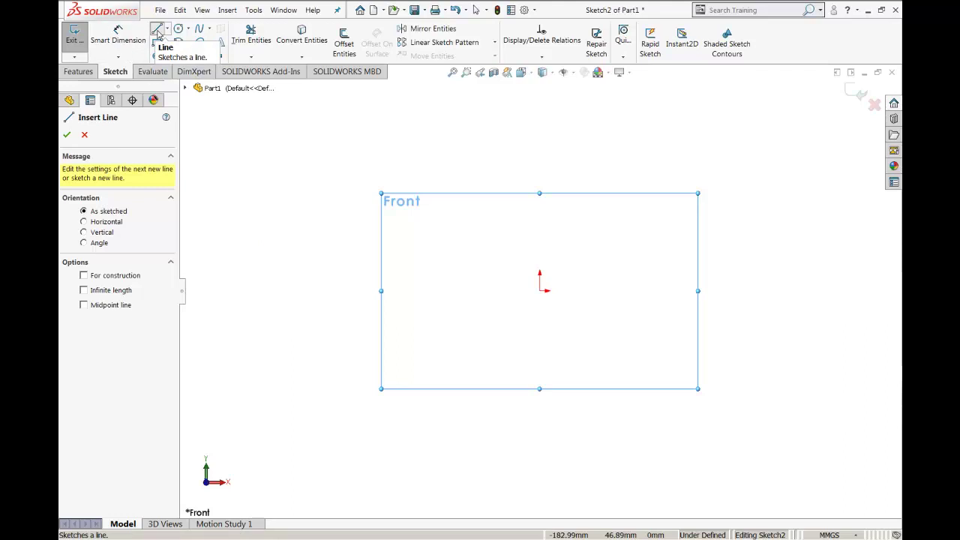
key(alt+Tab)
key(alt+Tab)
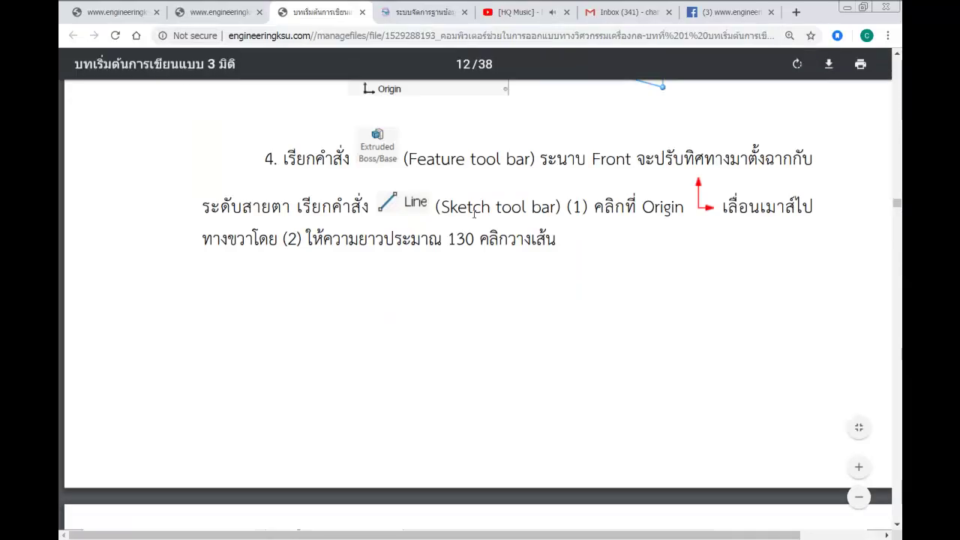
Step: Read the tutorial's step 4 figure (129.94 at 180°) on pages 12–13, then return to SOLIDWORKS
scroll(500, 218, up, 3)
scroll(501, 218, down, 5)
scroll(501, 218, down, 3)
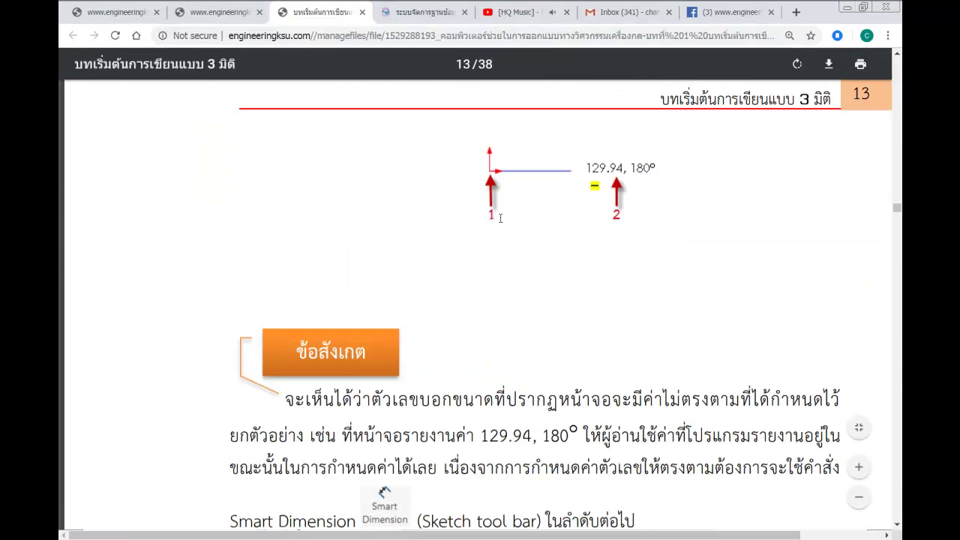
scroll(501, 219, up, 2)
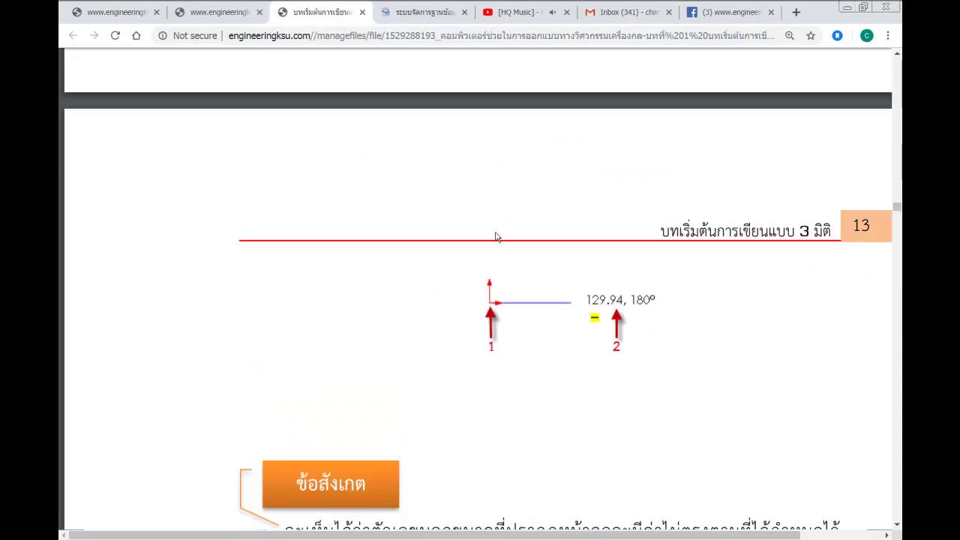
scroll(505, 262, up, 4)
scroll(504, 243, up, 2)
scroll(504, 243, up, 2)
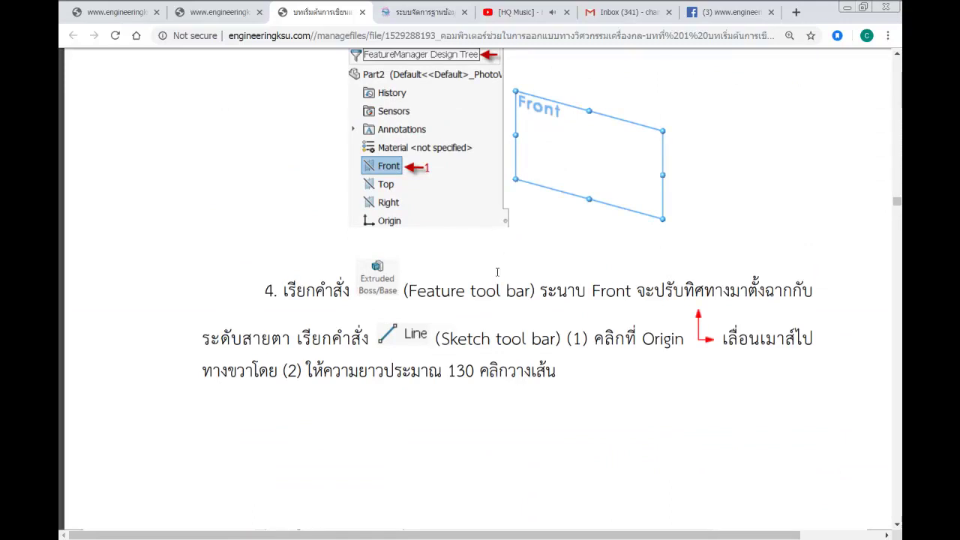
scroll(498, 272, down, 3)
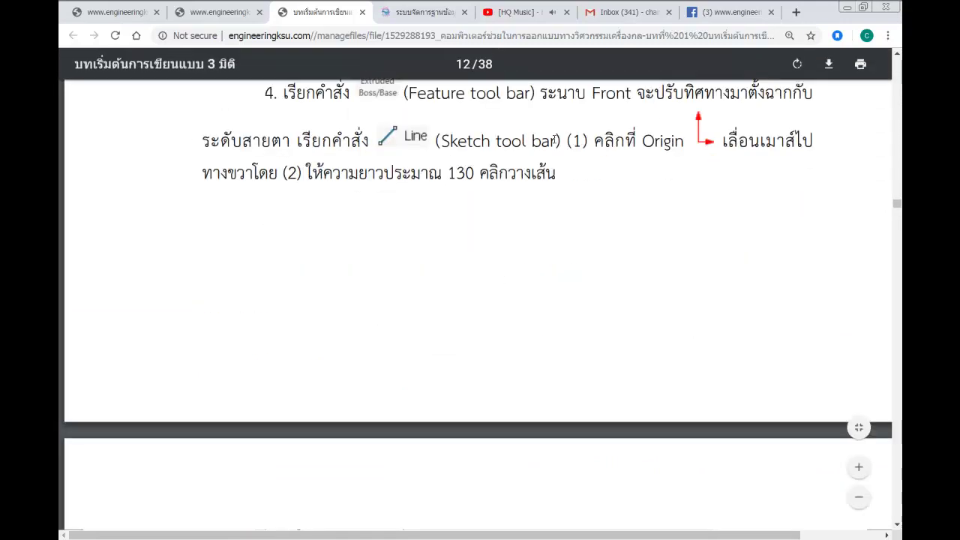
scroll(553, 140, down, 1)
scroll(559, 158, down, 4)
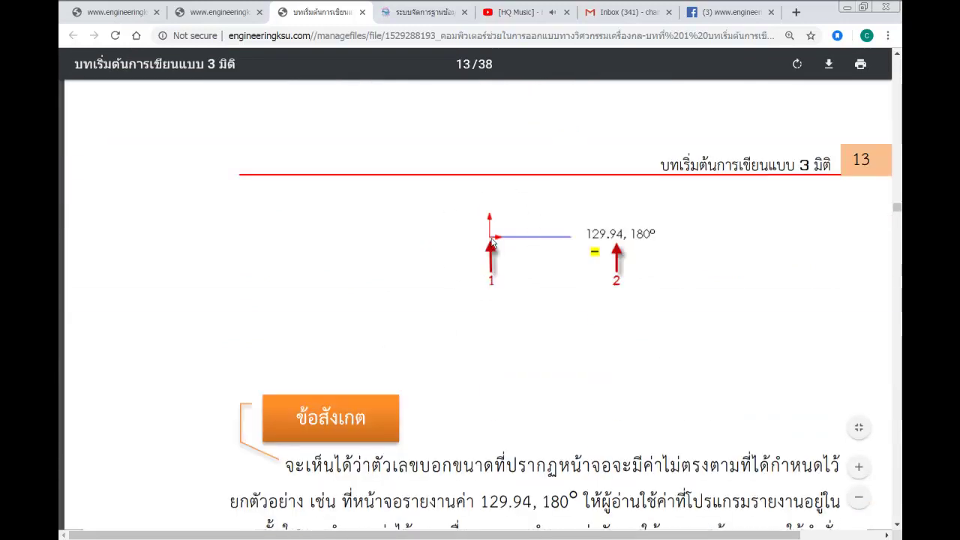
key(alt+Tab)
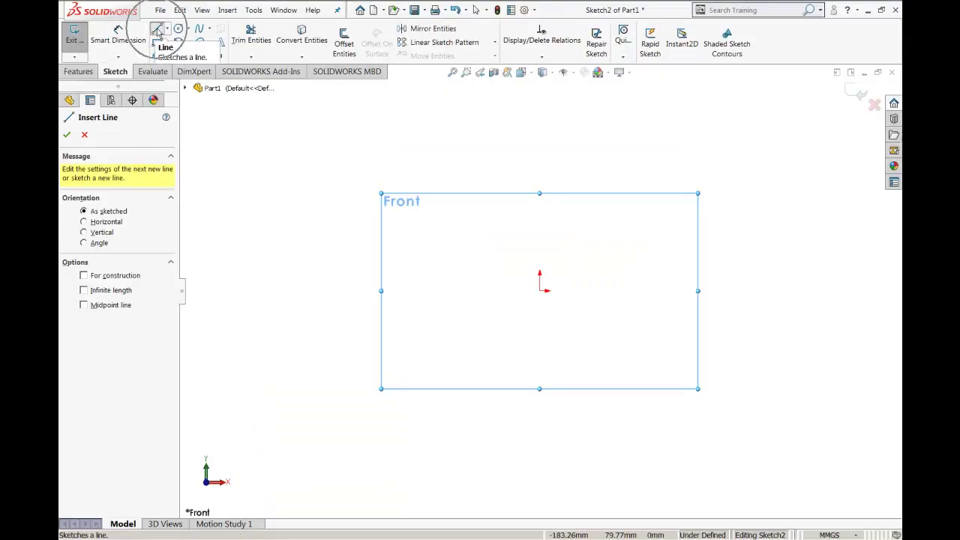
Step: Mark up the line options and start the line at the sketch origin
mouse_move(199, 36)
mouse_down()
mouse_move(79, 23)
mouse_move(60, 369)
mouse_move(126, 485)
mouse_move(261, 233)
mouse_move(221, 57)
mouse_move(181, 16)
mouse_up()
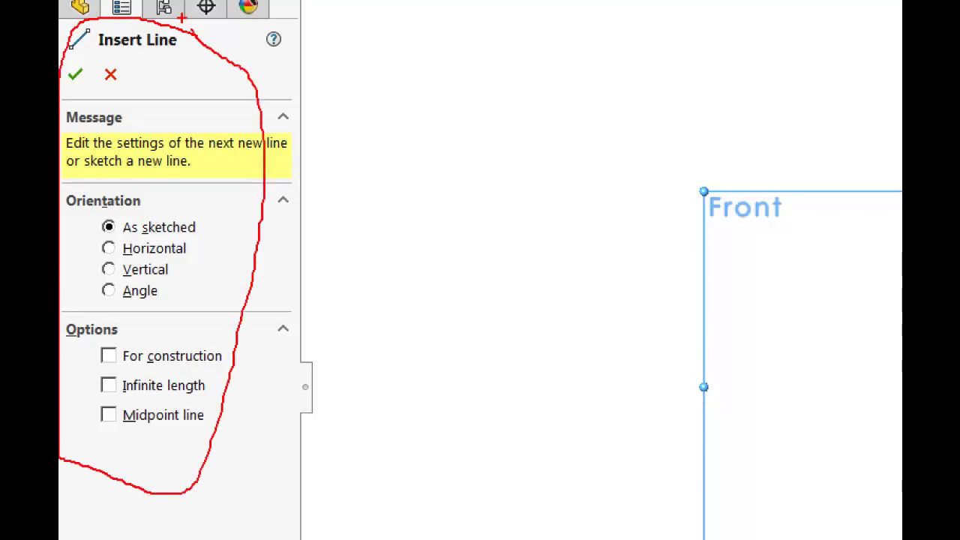
key(Escape)
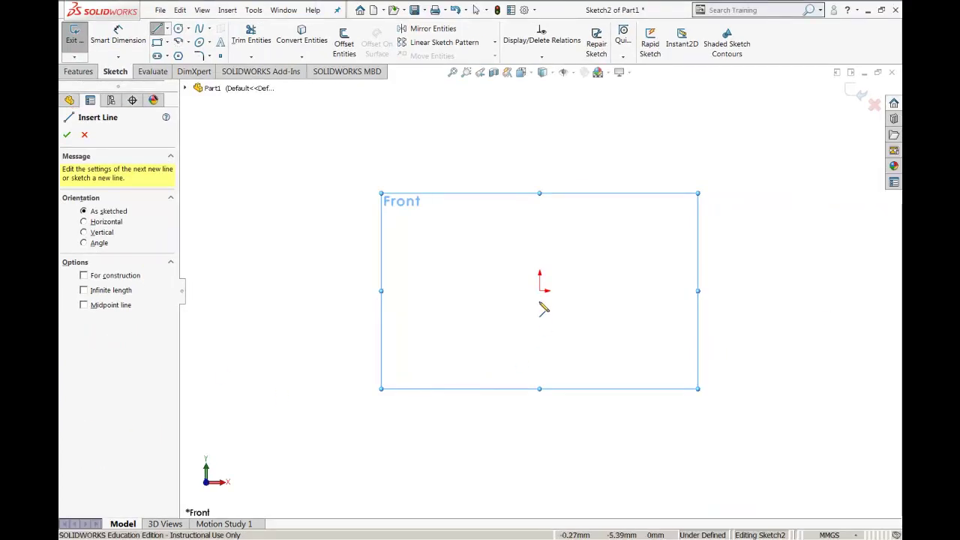
click(541, 292)
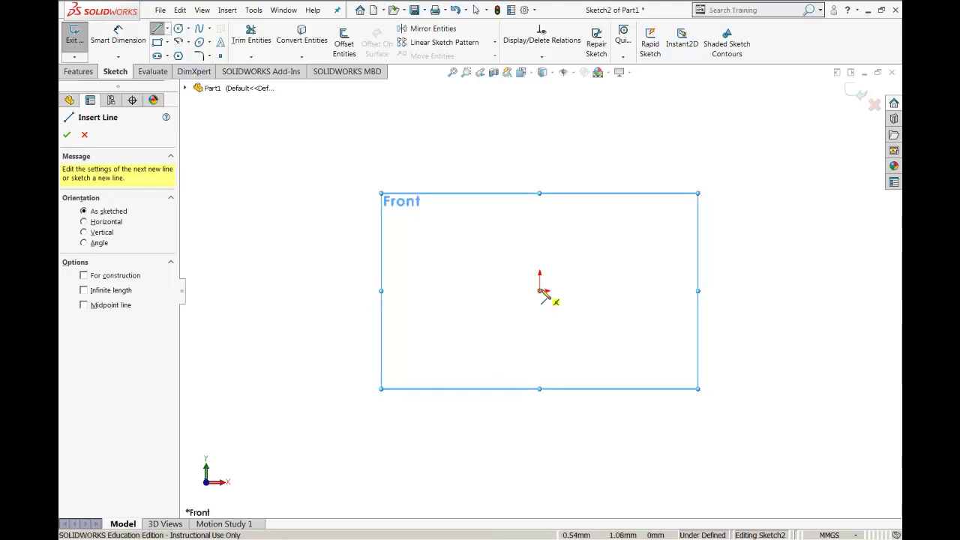
key(ctrl+1)
mouse_move(546, 286)
mouse_down()
mouse_move(535, 305)
mouse_move(545, 279)
mouse_up()
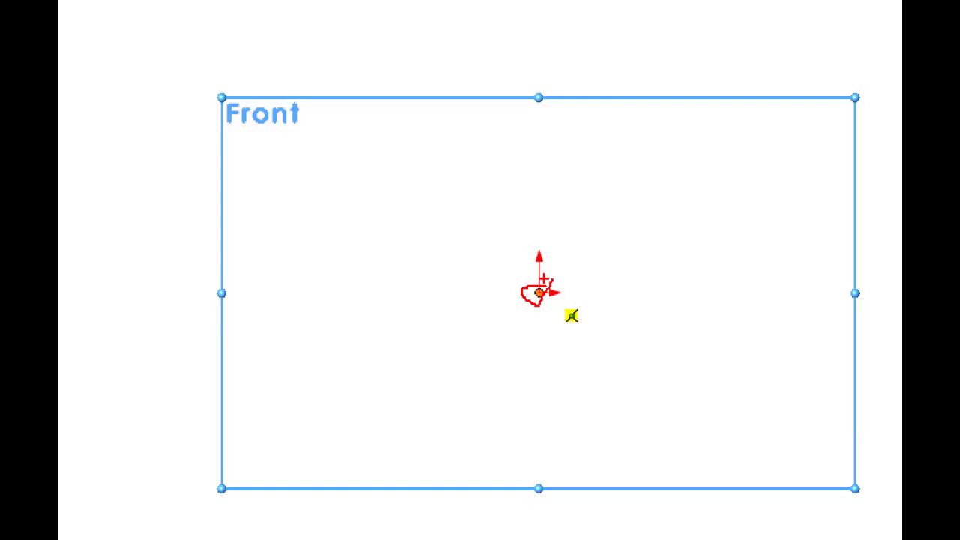
mouse_move(588, 304)
mouse_down()
mouse_move(559, 312)
mouse_move(591, 311)
mouse_move(575, 304)
mouse_up()
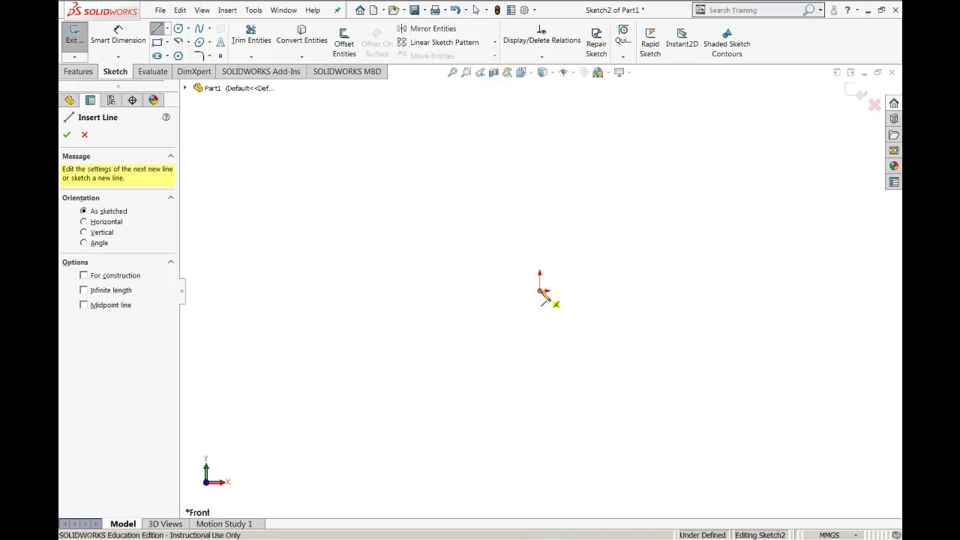
Step: Fix the line start at the origin and annotate its 21.29, 180° readout and direction arrows
click(540, 291)
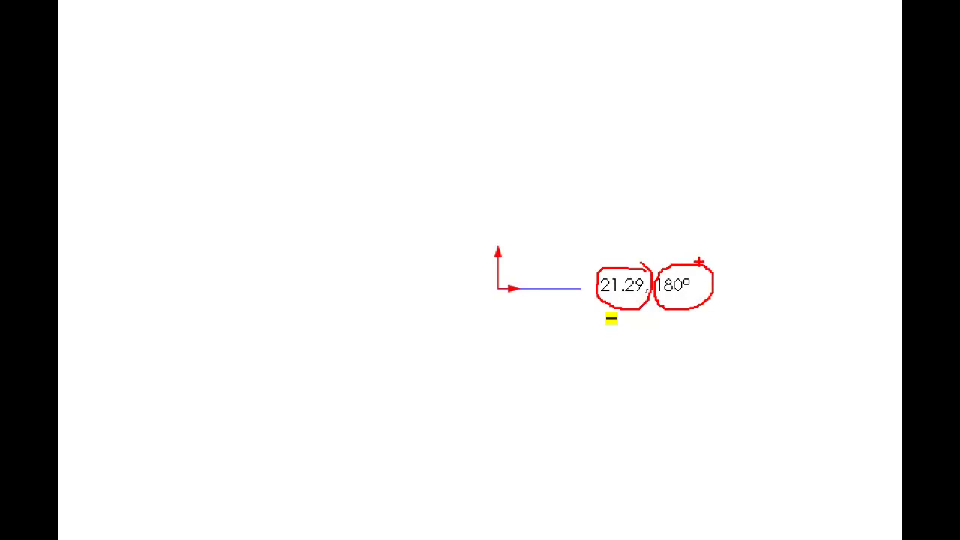
mouse_move(634, 379)
mouse_down()
mouse_move(614, 309)
mouse_move(643, 330)
mouse_move(611, 319)
mouse_up()
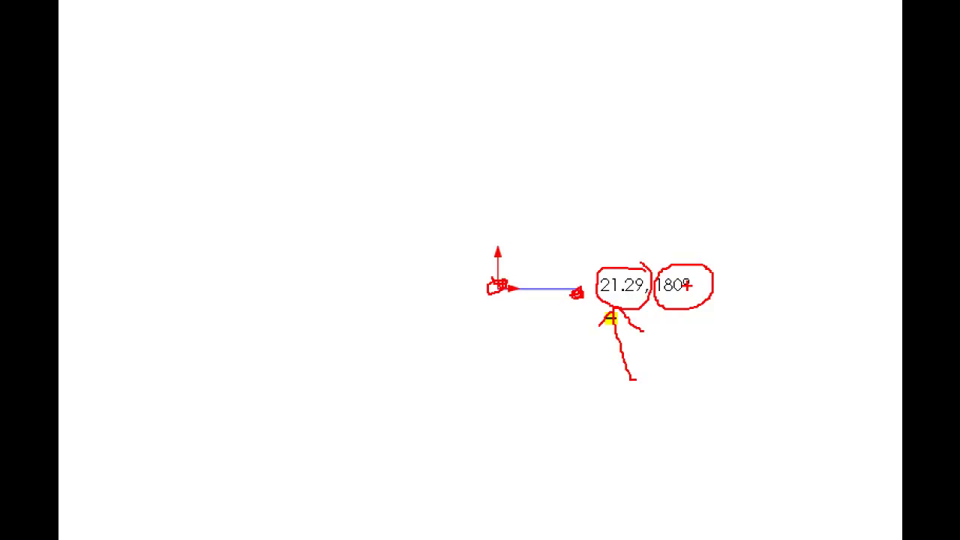
mouse_move(581, 337)
mouse_down()
mouse_move(524, 392)
mouse_move(698, 393)
mouse_move(660, 412)
mouse_move(663, 365)
mouse_up()
mouse_move(751, 379)
mouse_down()
mouse_move(743, 411)
mouse_move(752, 376)
mouse_up()
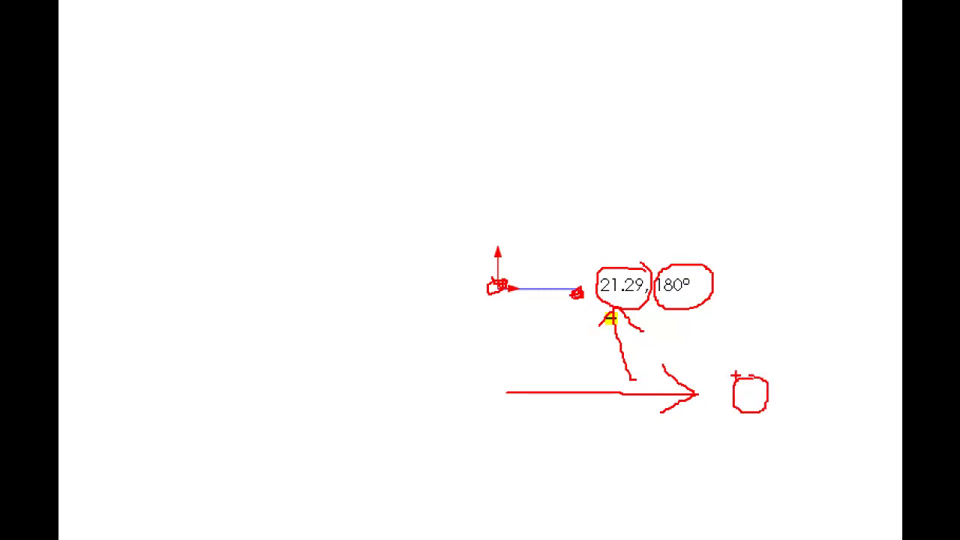
mouse_move(472, 387)
mouse_down()
mouse_move(278, 387)
mouse_move(299, 410)
mouse_up()
drag(247, 386, 290, 364)
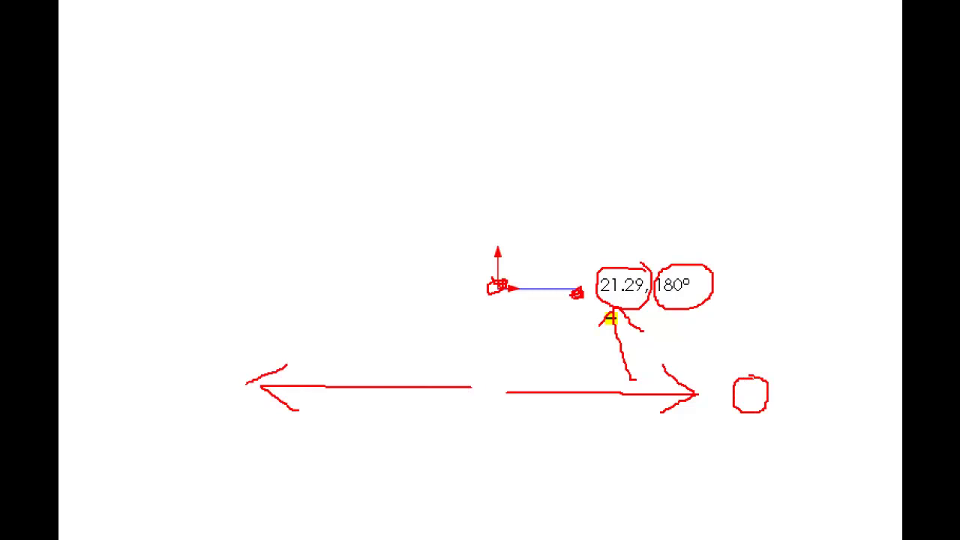
mouse_move(137, 308)
mouse_down()
mouse_move(120, 386)
mouse_move(164, 342)
mouse_move(154, 337)
mouse_move(167, 304)
mouse_move(214, 346)
mouse_move(196, 305)
mouse_up()
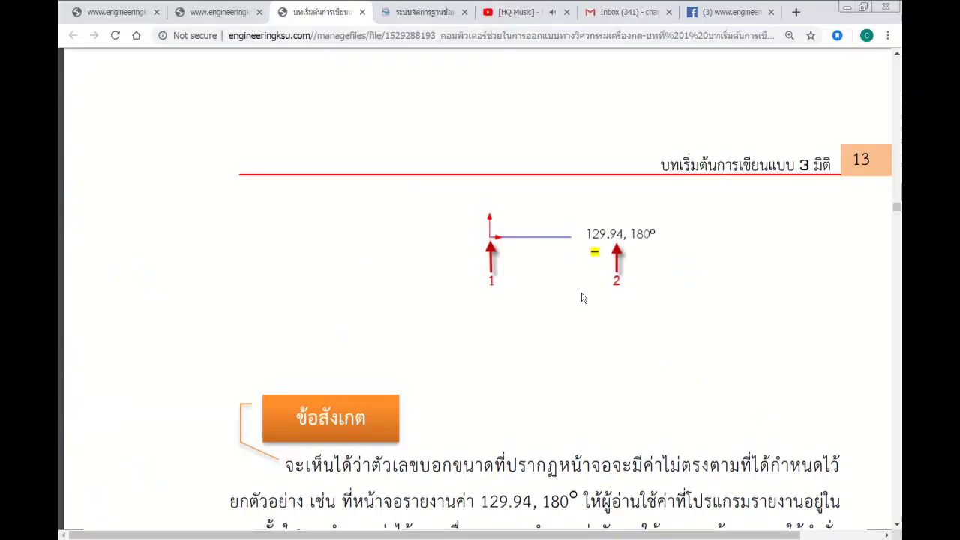
Step: Scroll the PDF to step 4 on the Front plane and Line command
scroll(583, 298, down, 3)
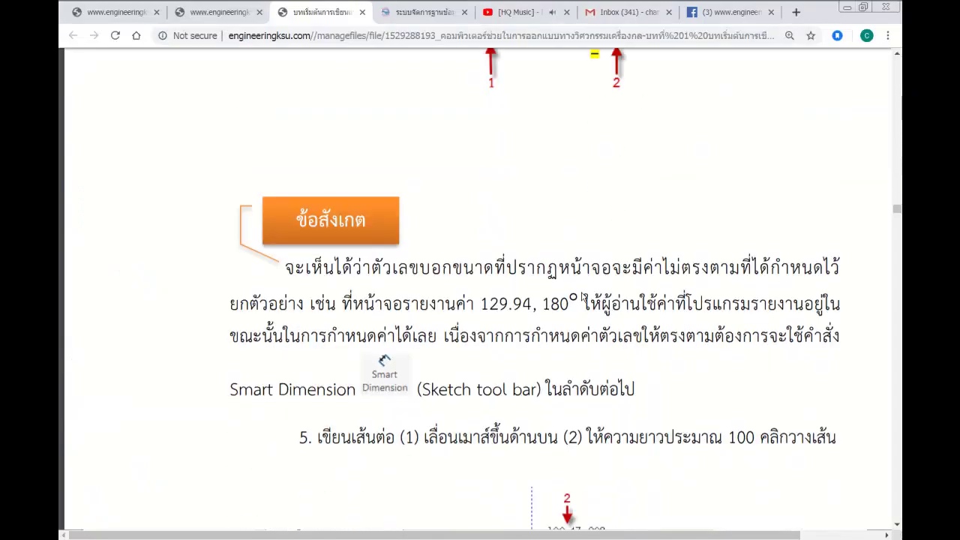
scroll(583, 297, up, 6)
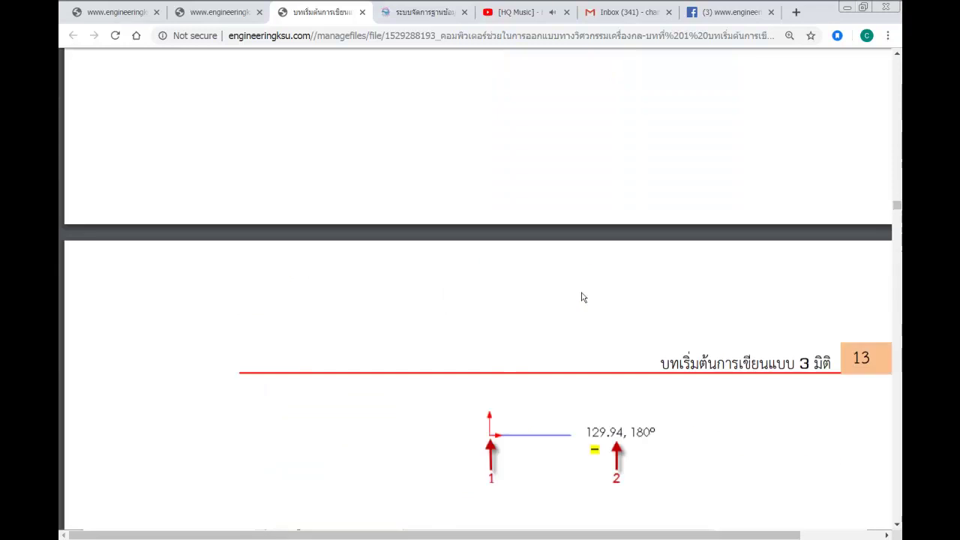
scroll(582, 298, up, 4)
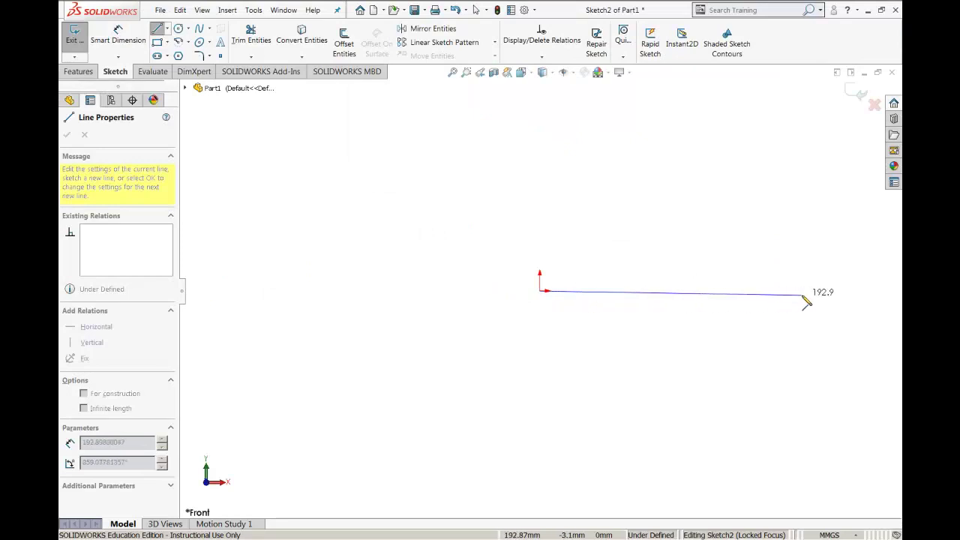
Step: End the horizontal base line about 128.7 long to the right of the origin
scroll(787, 296, down, 3)
scroll(740, 303, down, 1)
scroll(690, 300, up, 2)
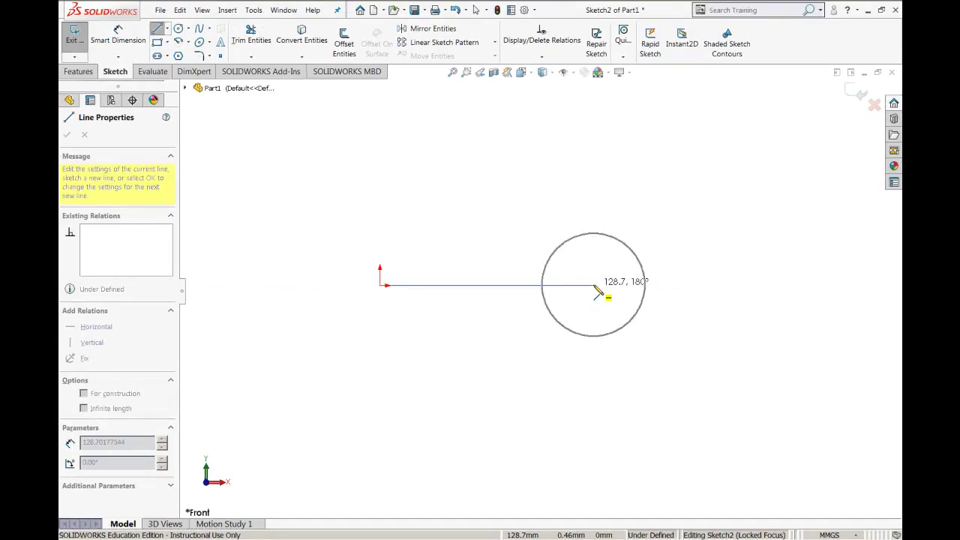
click(594, 285)
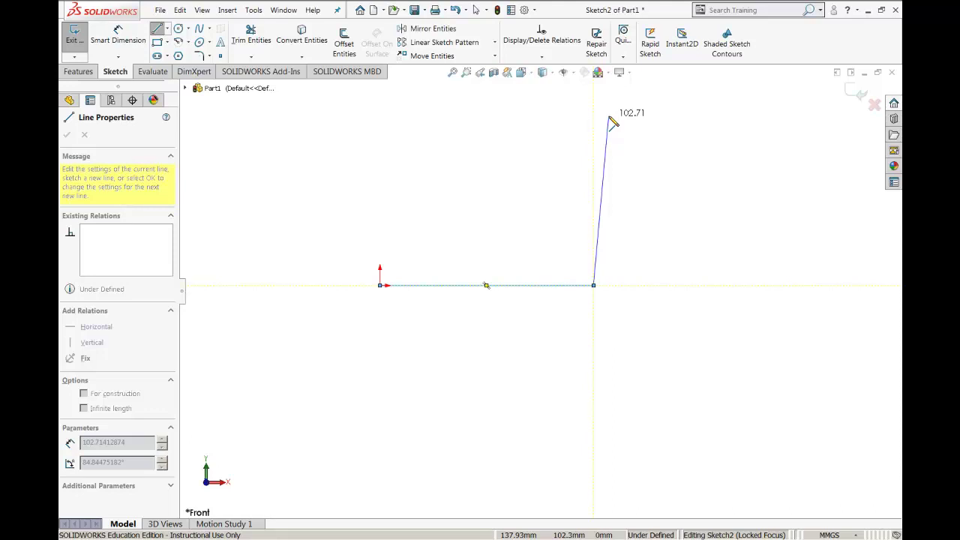
key(alt+Tab)
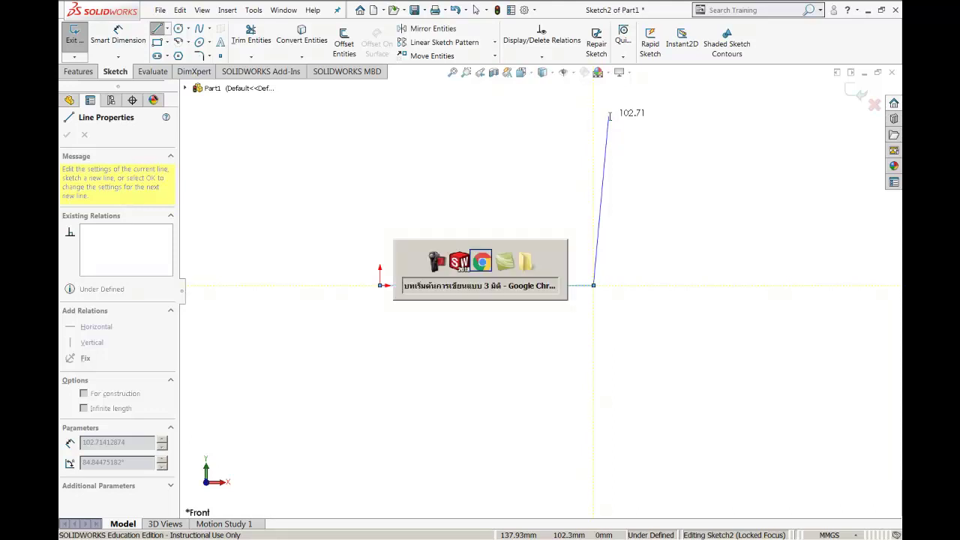
Step: Scroll the tutorial to step 5's figure of an upward line of about 100
scroll(604, 142, down, 5)
scroll(604, 145, down, 3)
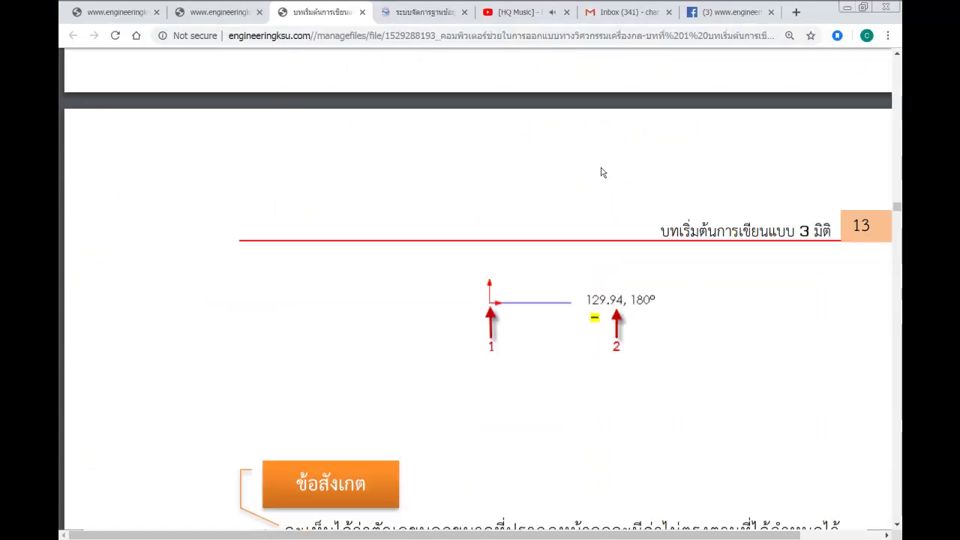
scroll(611, 222, down, 5)
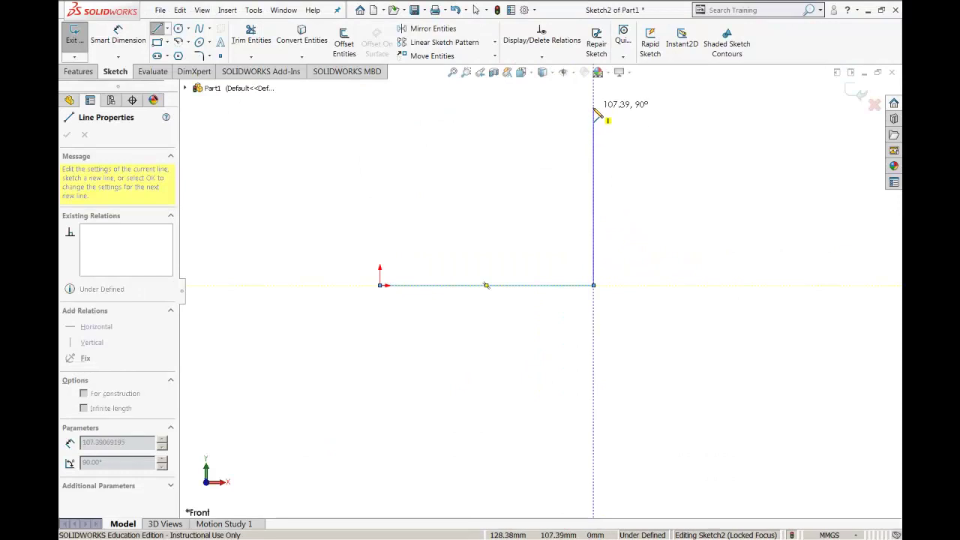
Step: End the vertical line about 105.8 mm above the base line's right end, then zoom around the sketch
key(ctrl)
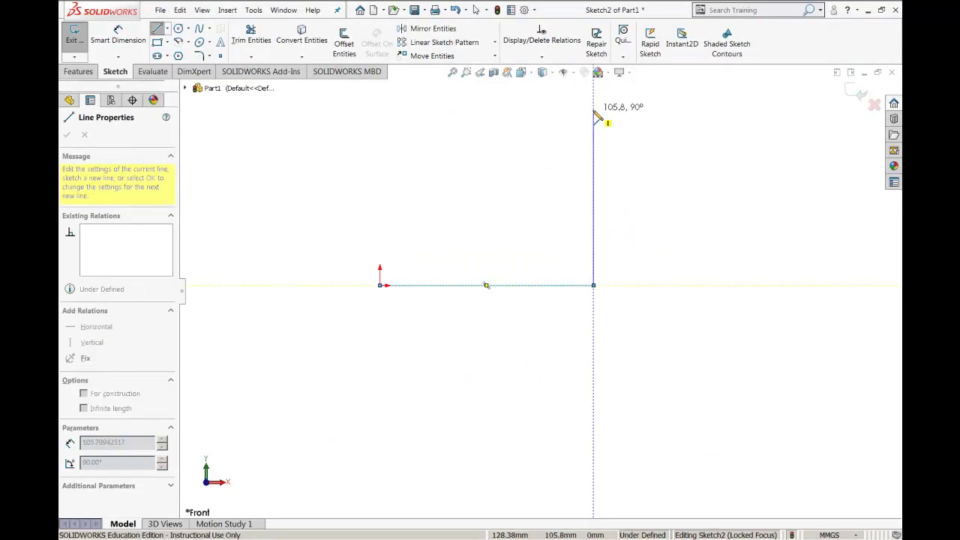
key(ctrl)
click(594, 116)
key(z)
key(z)
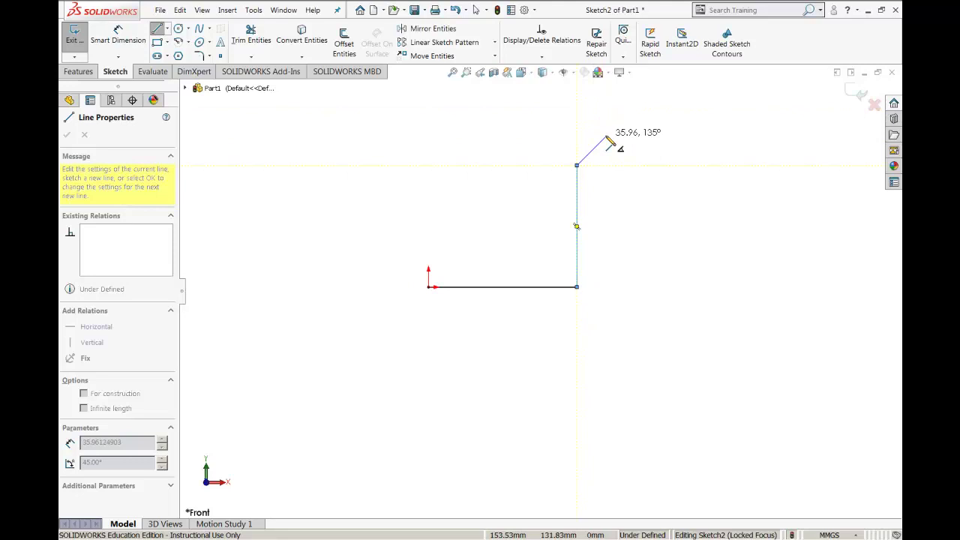
scroll(601, 150, down, 2)
scroll(548, 240, up, 2)
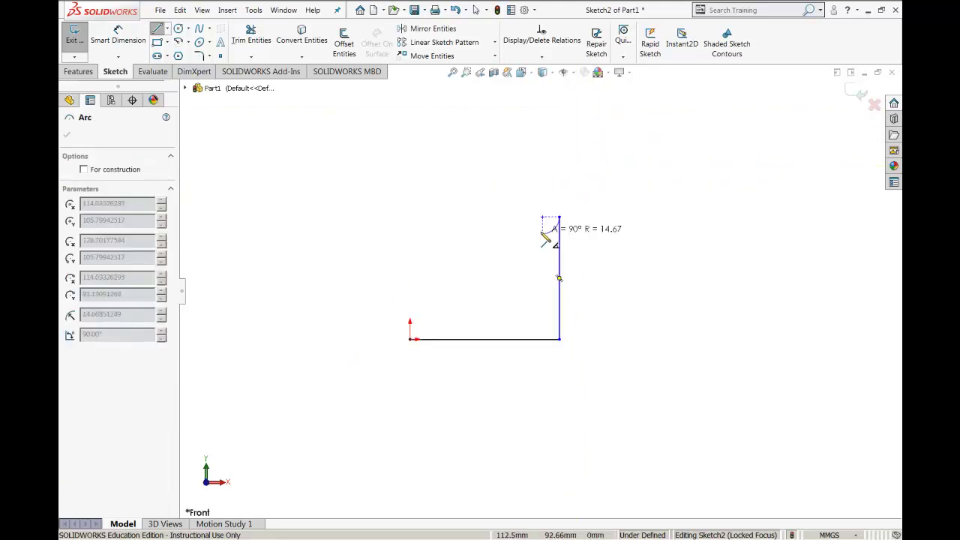
scroll(552, 225, down, 2)
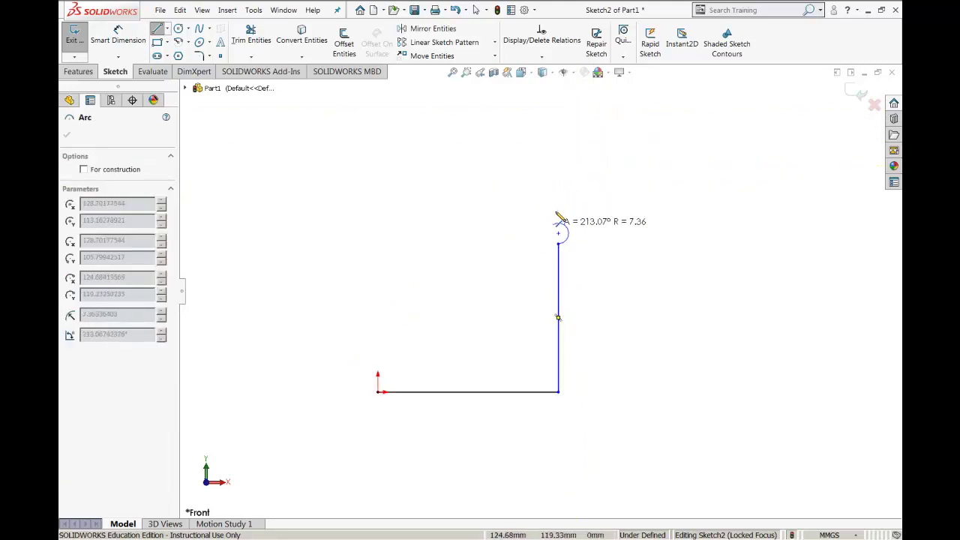
scroll(552, 281, up, 3)
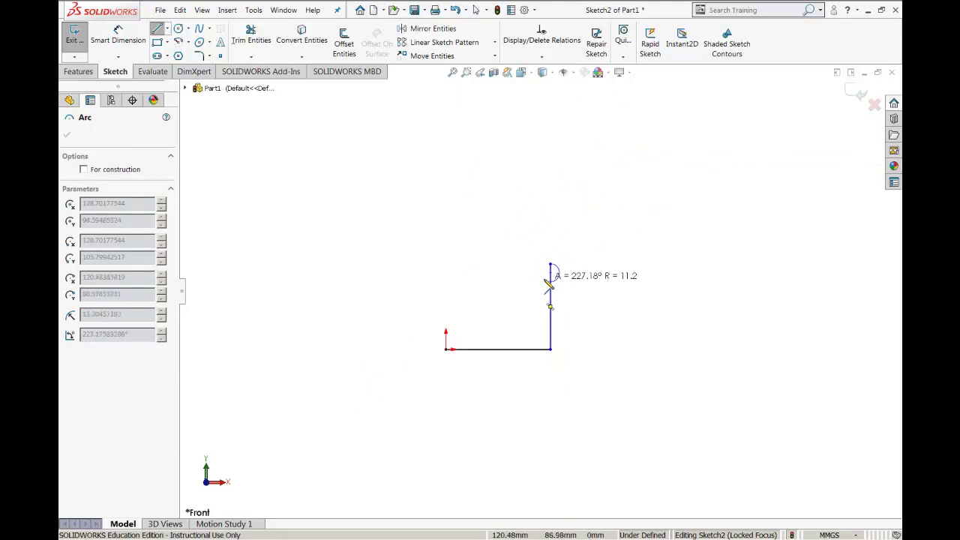
scroll(563, 247, down, 5)
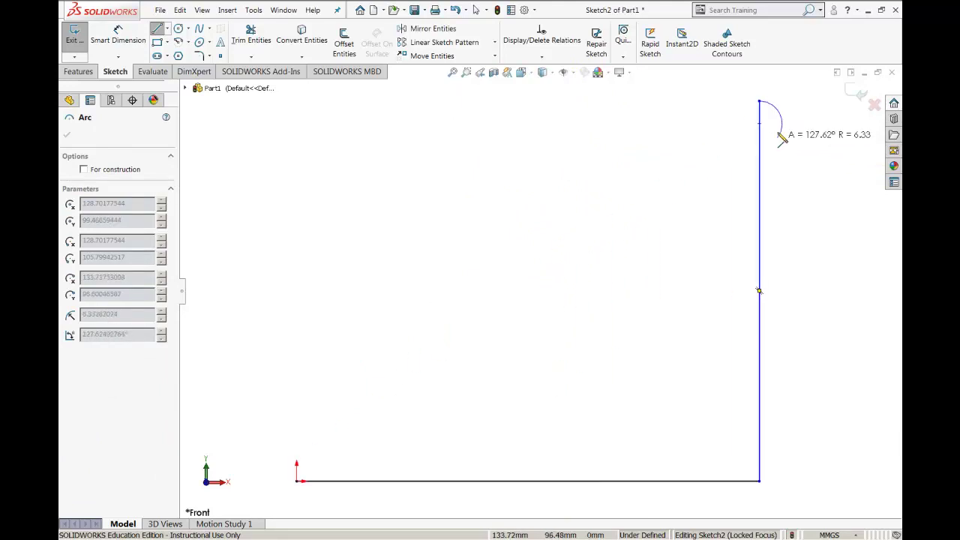
scroll(766, 90, up, 2)
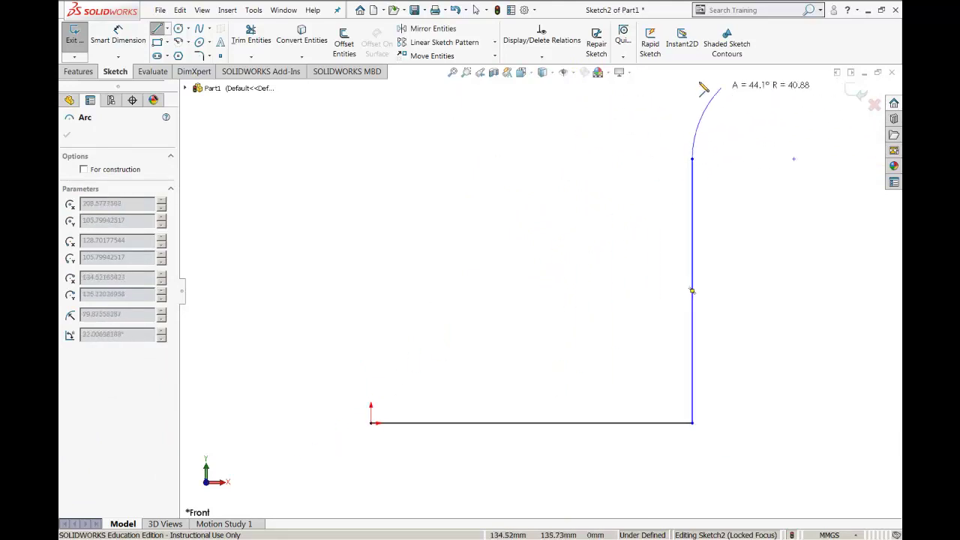
scroll(585, 225, up, 2)
scroll(593, 213, down, 1)
scroll(625, 219, down, 1)
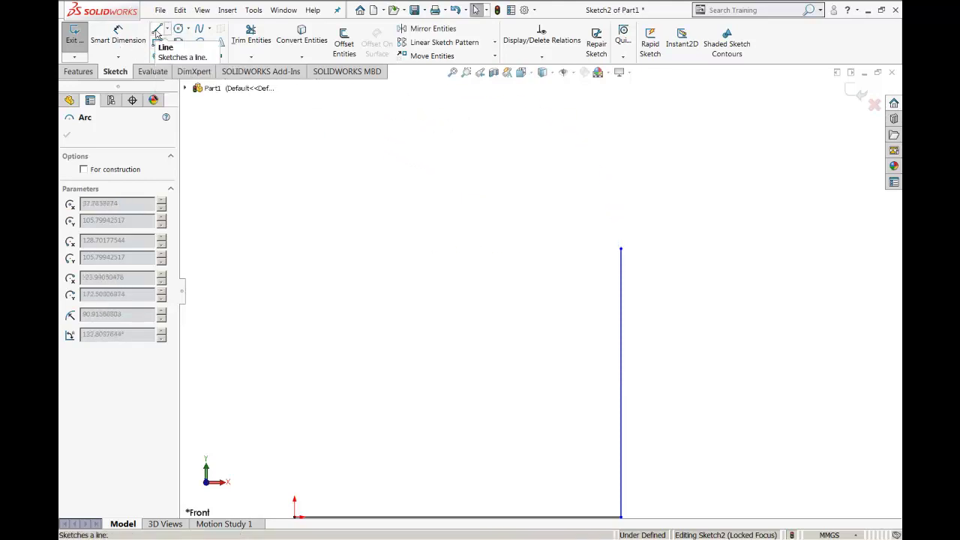
Step: Start a new line at the vertical line's top endpoint, then switch to the browser tutorial
click(157, 31)
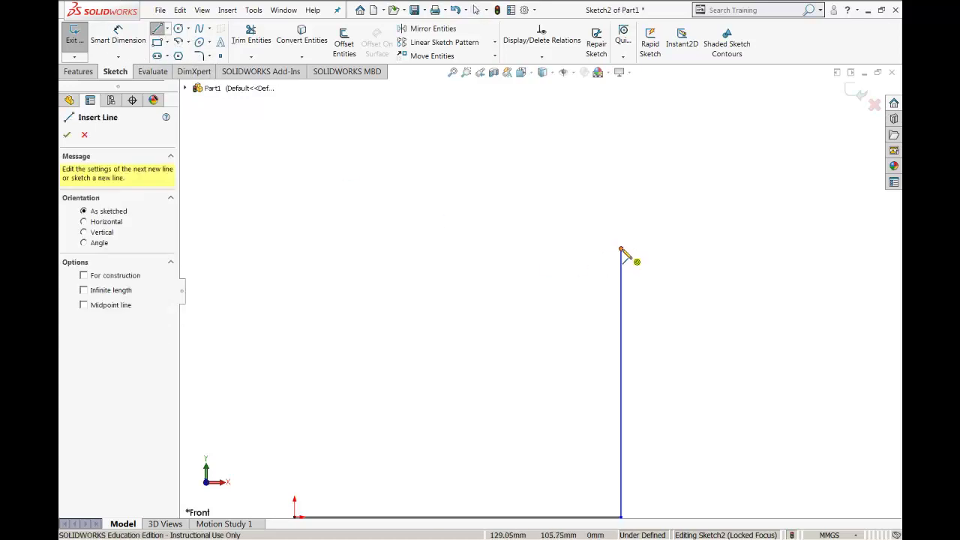
click(621, 250)
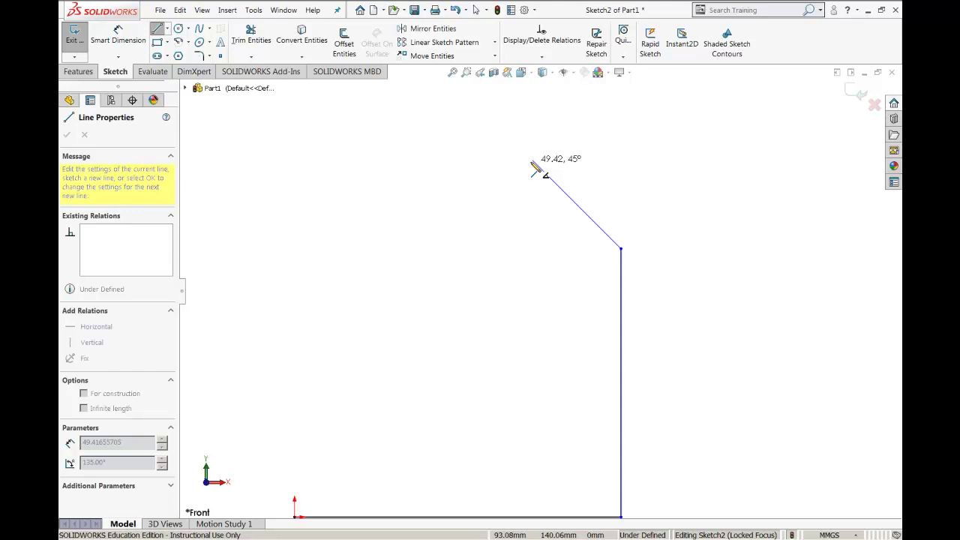
key(alt+Tab)
Step: Scroll the PDF tutorial back and forth through steps 5 to 7
scroll(532, 162, down, 2)
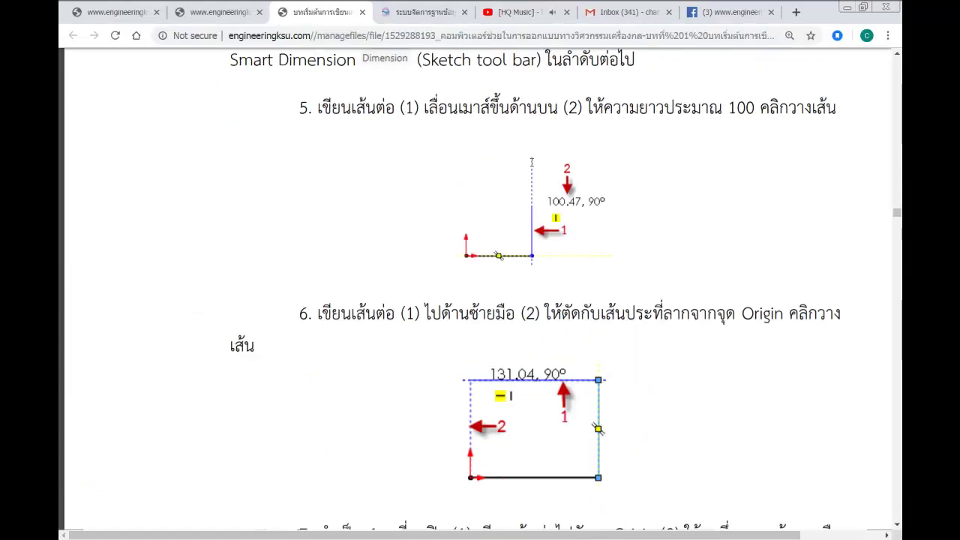
scroll(531, 163, down, 3)
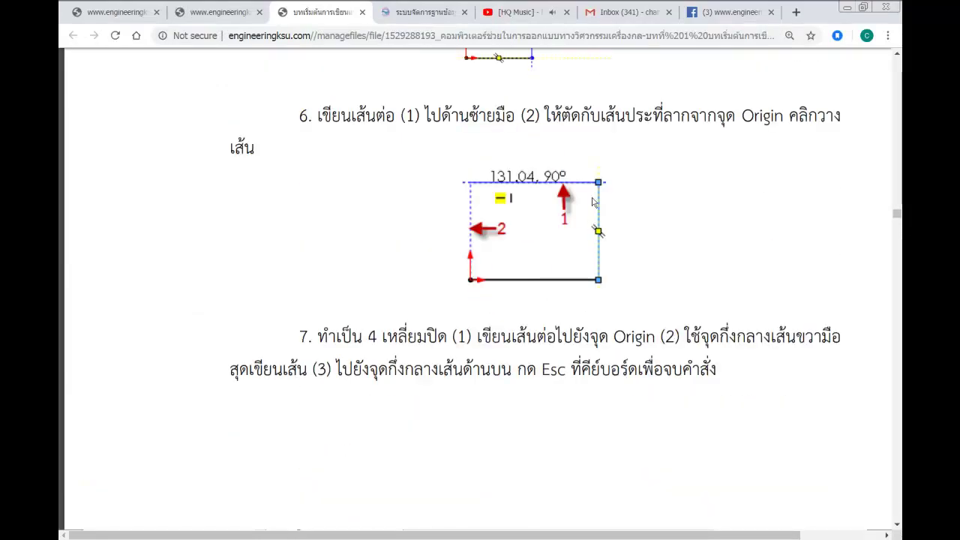
click(527, 184)
scroll(528, 187, up, 1)
scroll(528, 187, up, 2)
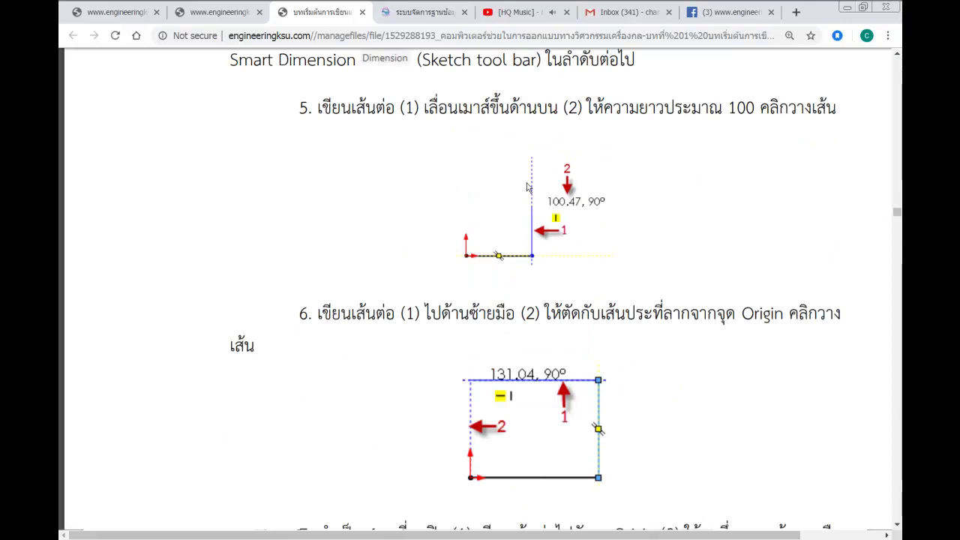
scroll(527, 187, up, 2)
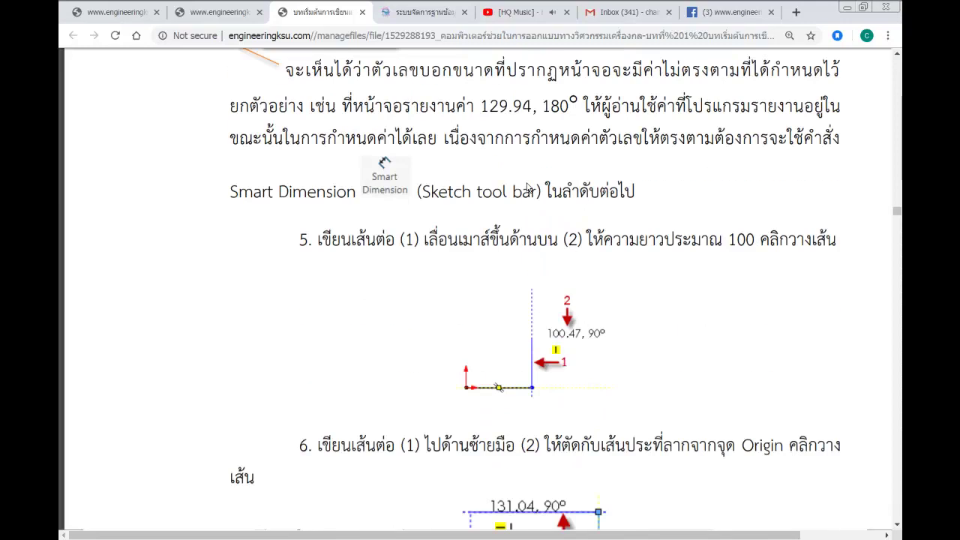
scroll(527, 188, down, 3)
scroll(528, 188, down, 1)
scroll(528, 188, down, 2)
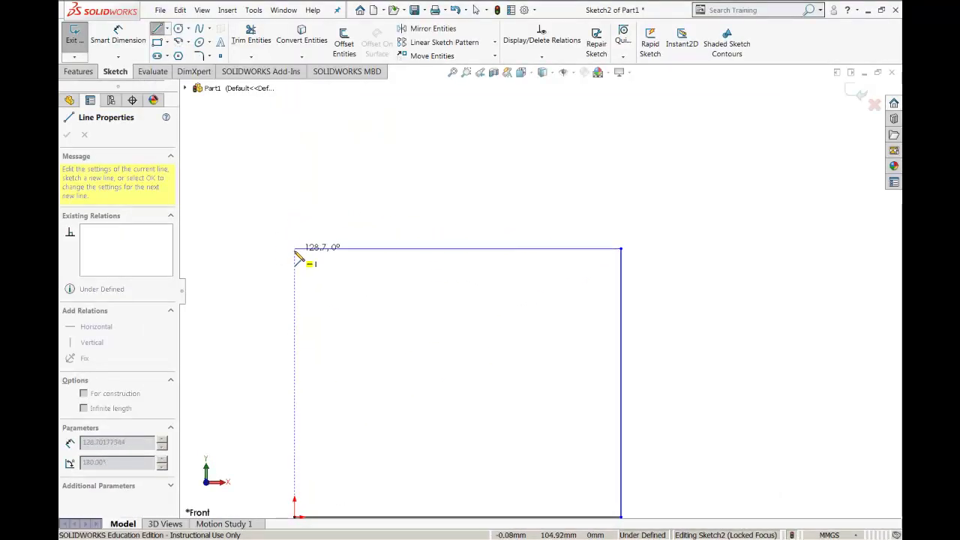
Step: Draw the top edge to a point above the origin and the left edge down to the origin
click(295, 250)
click(295, 517)
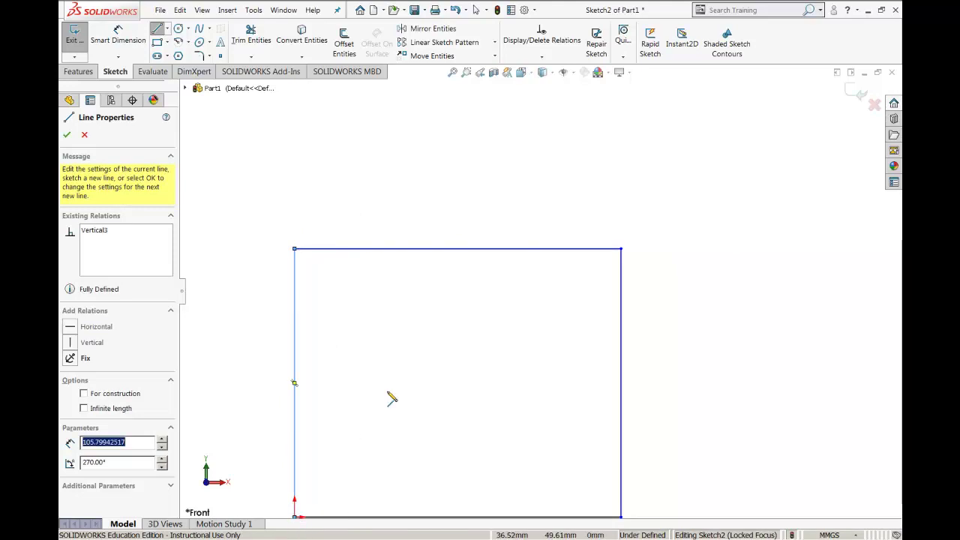
scroll(323, 345, down, 2)
scroll(424, 397, up, 2)
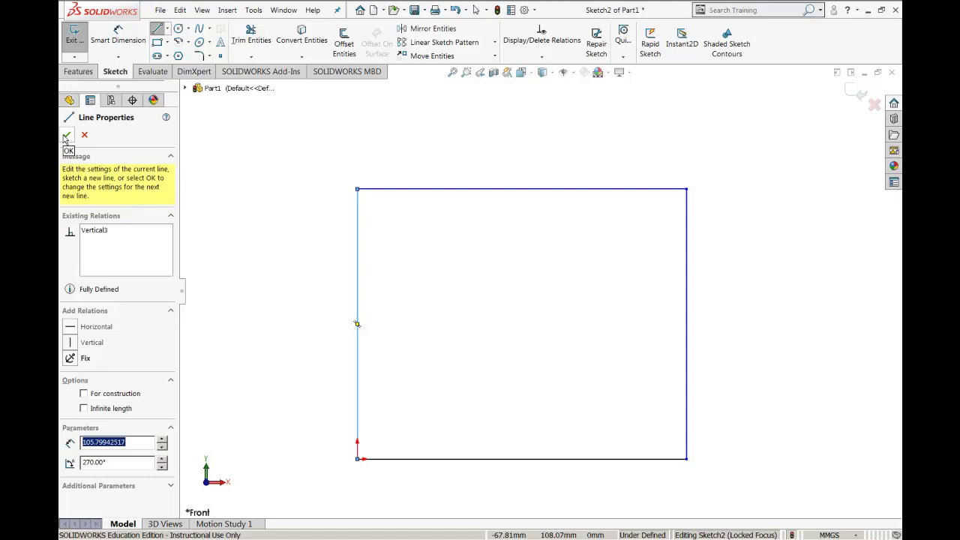
Step: Confirm the line settings and exit the Line command to show the feature tree
click(859, 96)
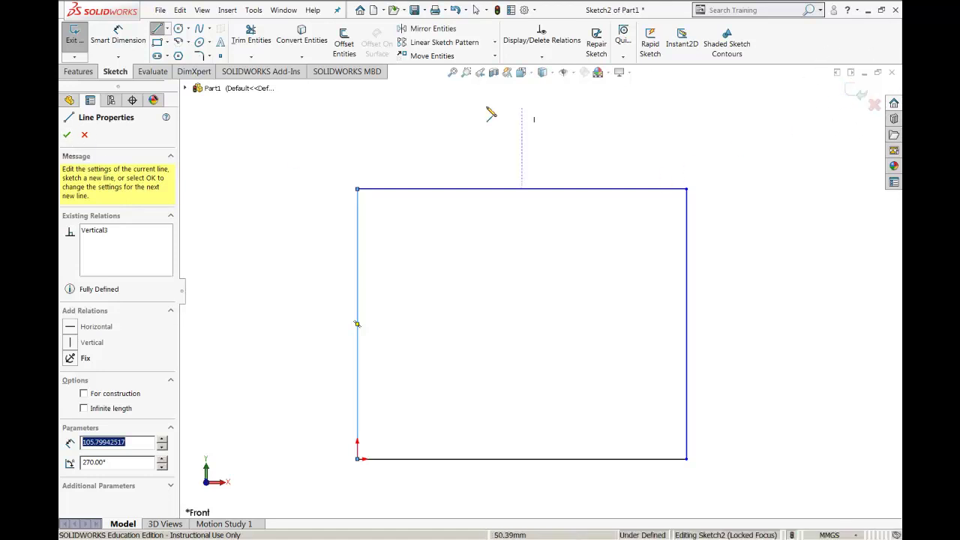
click(857, 96)
click(69, 136)
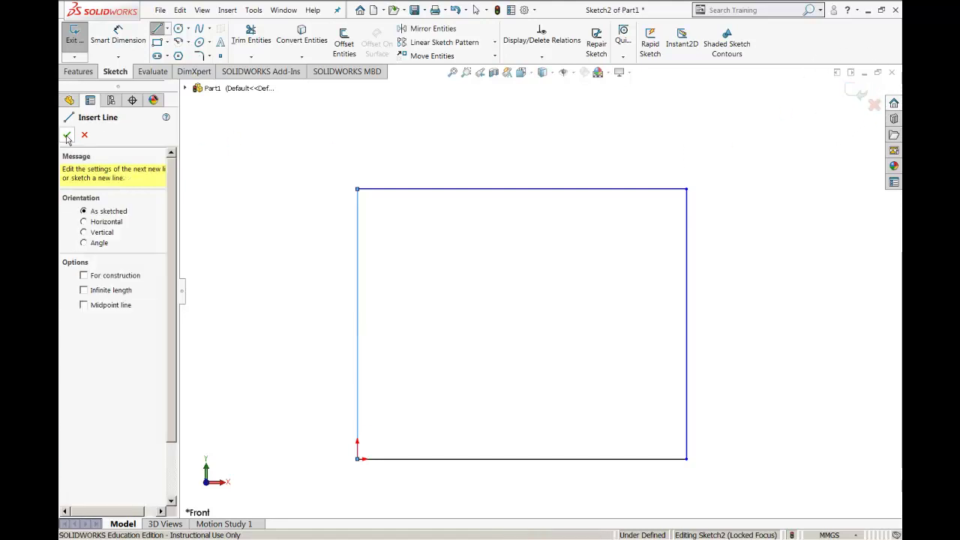
click(68, 137)
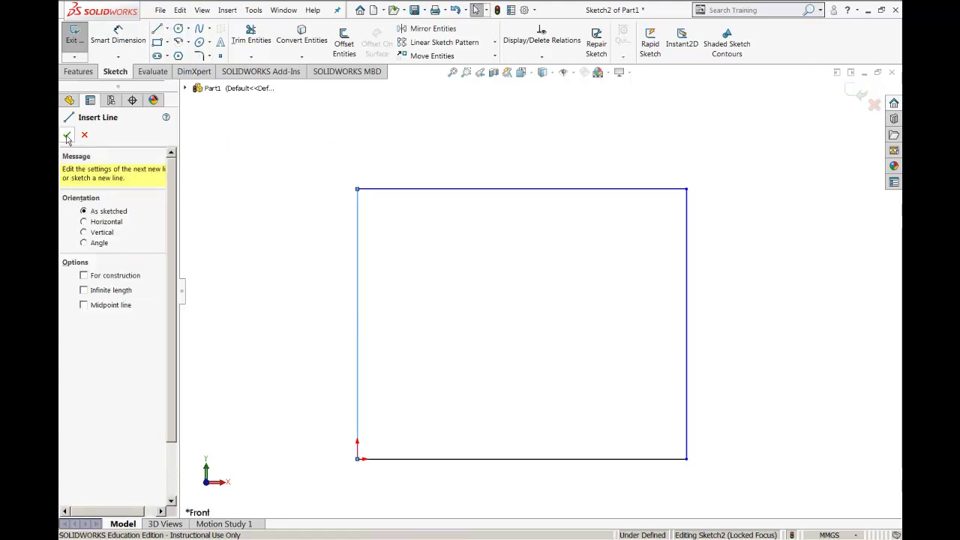
click(67, 136)
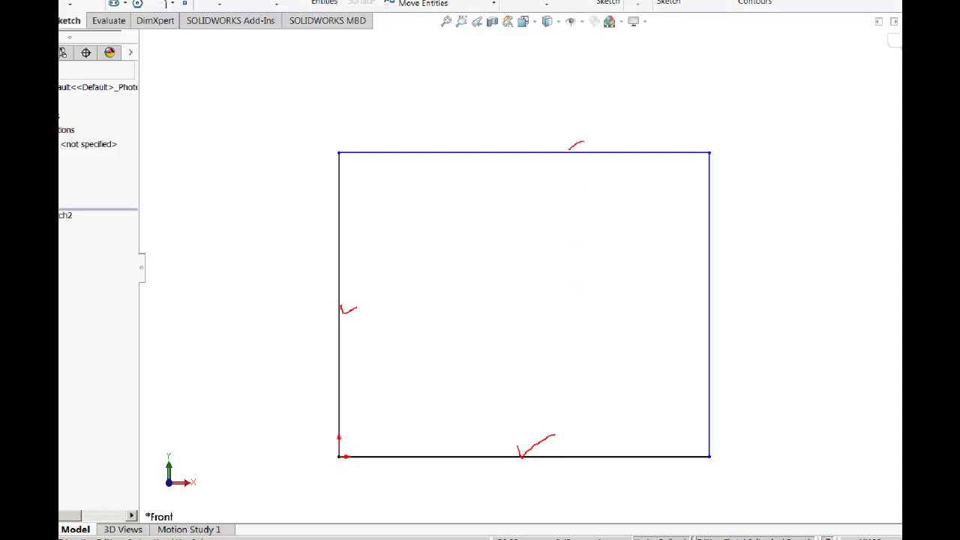
drag(564, 444, 542, 466)
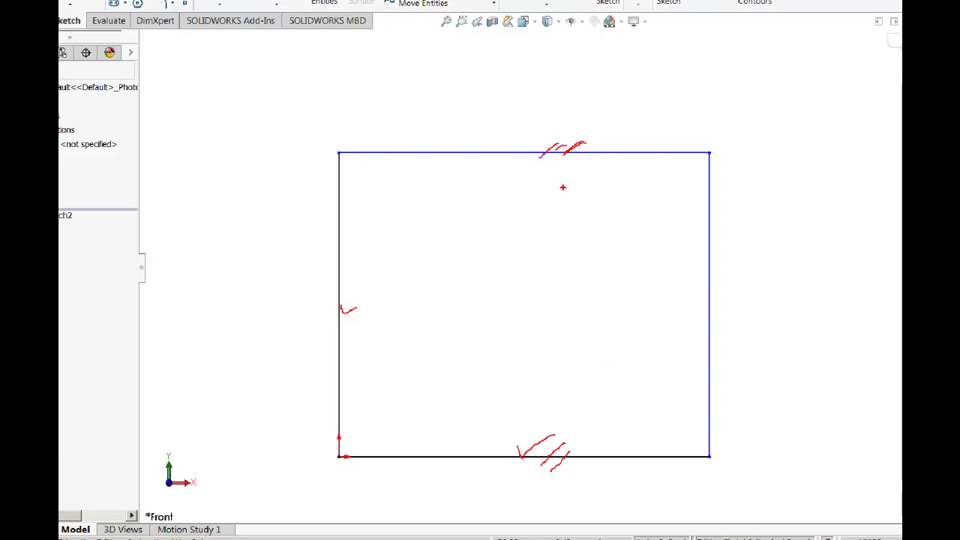
mouse_move(732, 287)
mouse_down()
mouse_move(696, 306)
mouse_move(696, 328)
mouse_up()
key(Escape)
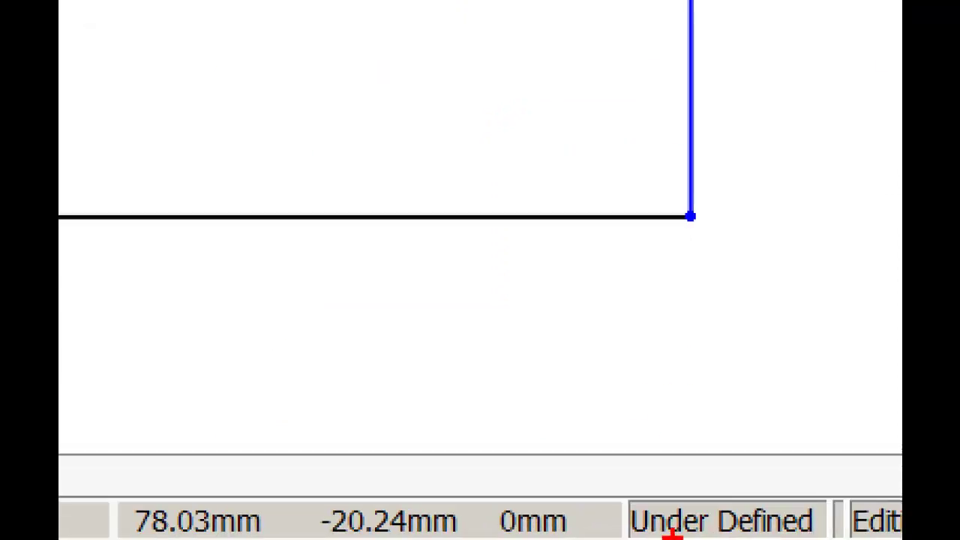
drag(760, 496, 751, 495)
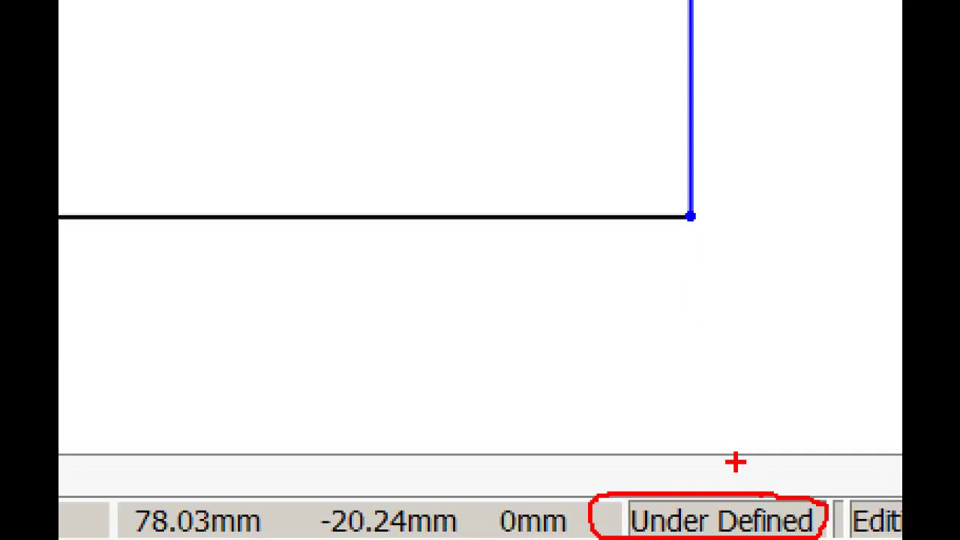
key(alt+Tab)
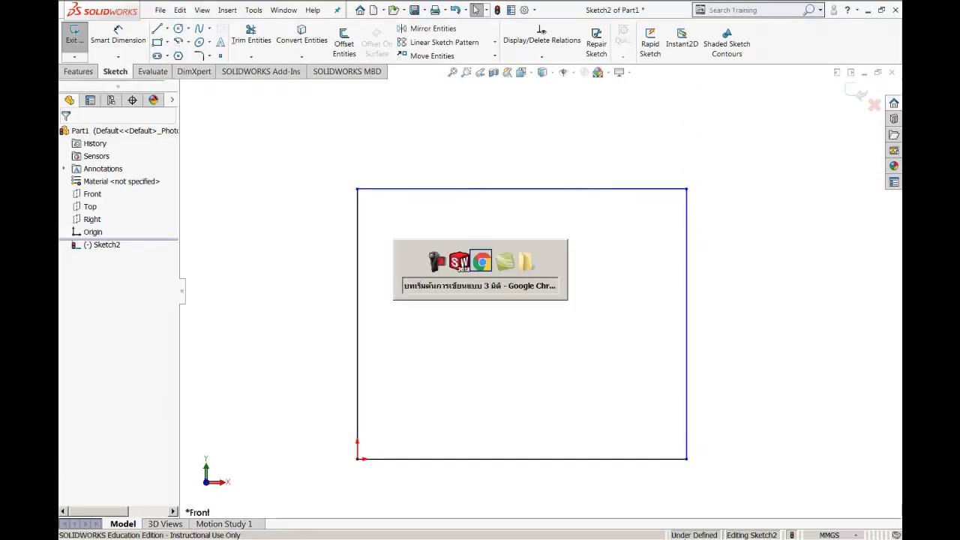
scroll(614, 356, down, 5)
scroll(614, 356, down, 2)
scroll(613, 356, down, 2)
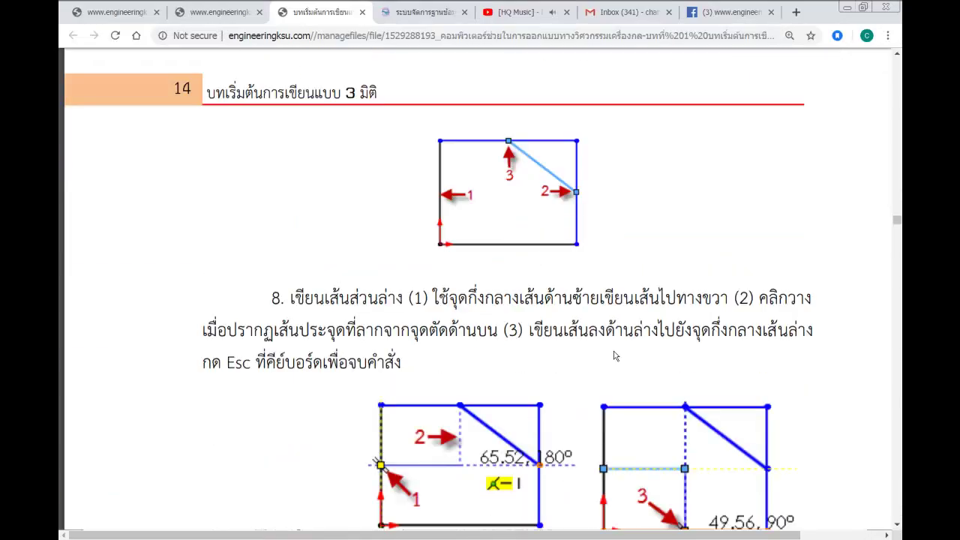
click(554, 186)
click(577, 194)
click(577, 194)
click(510, 142)
click(510, 145)
key(alt+Tab)
click(510, 145)
click(511, 146)
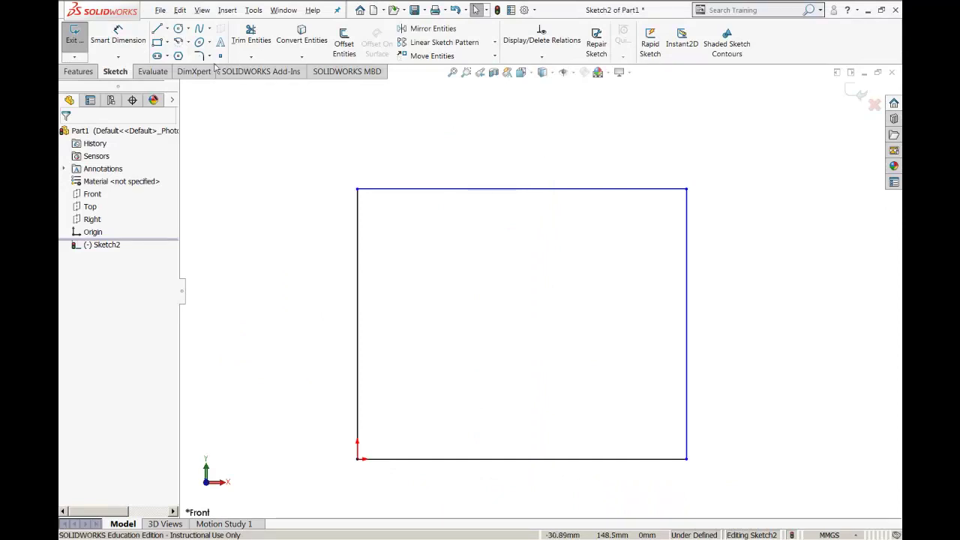
Step: Cut the top-right corner with a diagonal line from the right edge to the top edge, then start Extruded Boss/Base
click(157, 29)
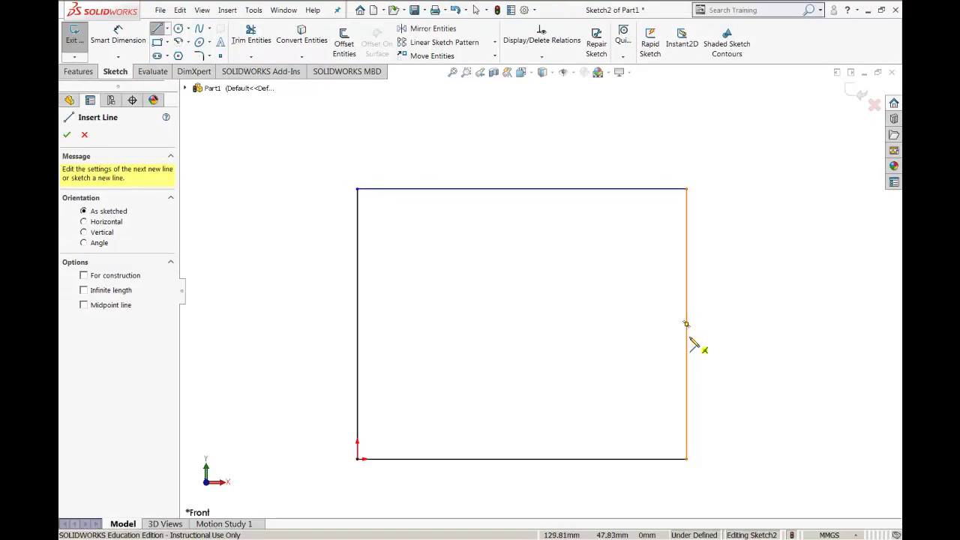
click(685, 324)
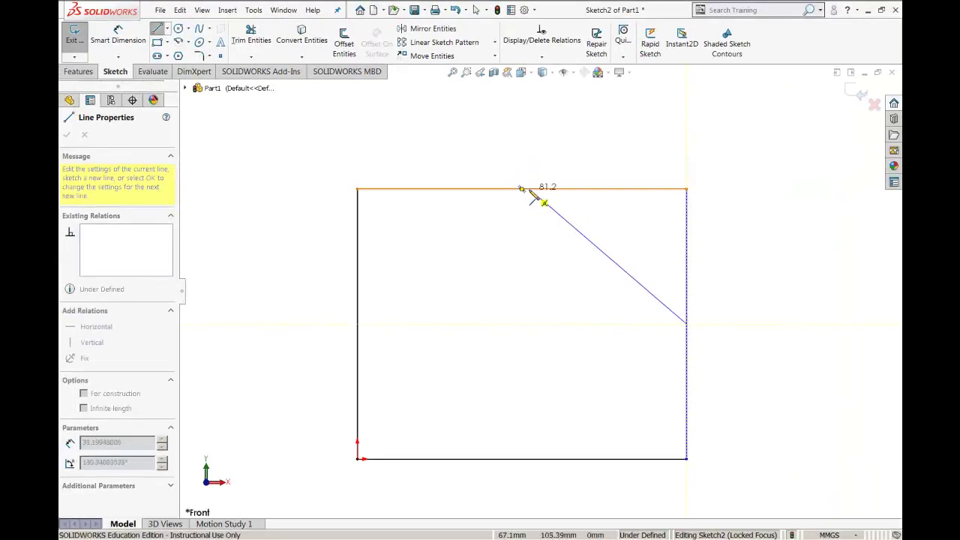
click(521, 189)
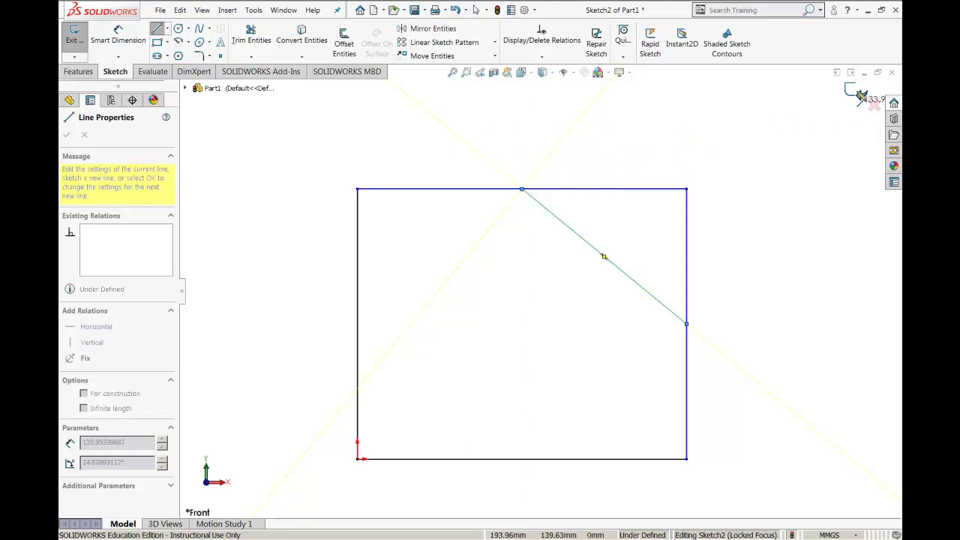
key(Escape)
key(e)
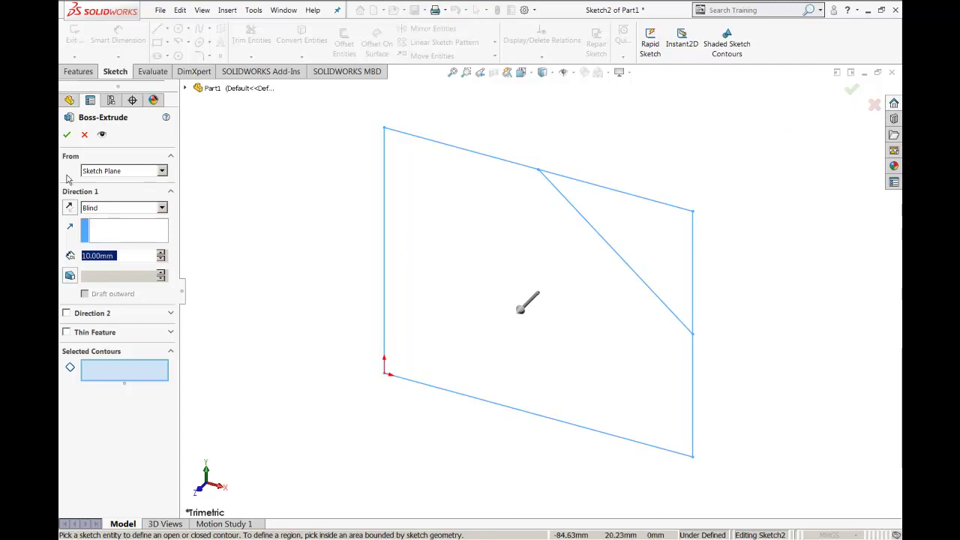
Step: Cancel the Boss-Extrude and keep the sketch changes instead of discarding them
click(875, 105)
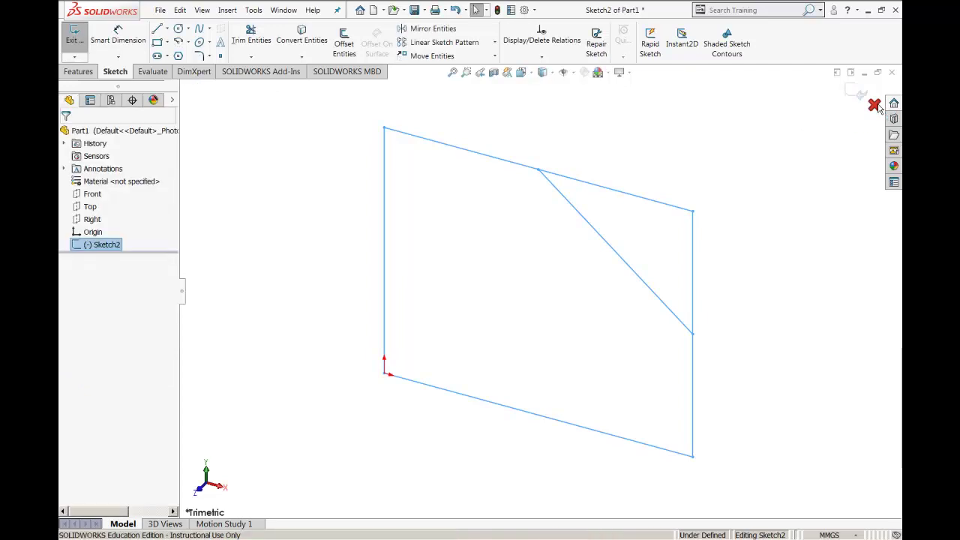
click(876, 105)
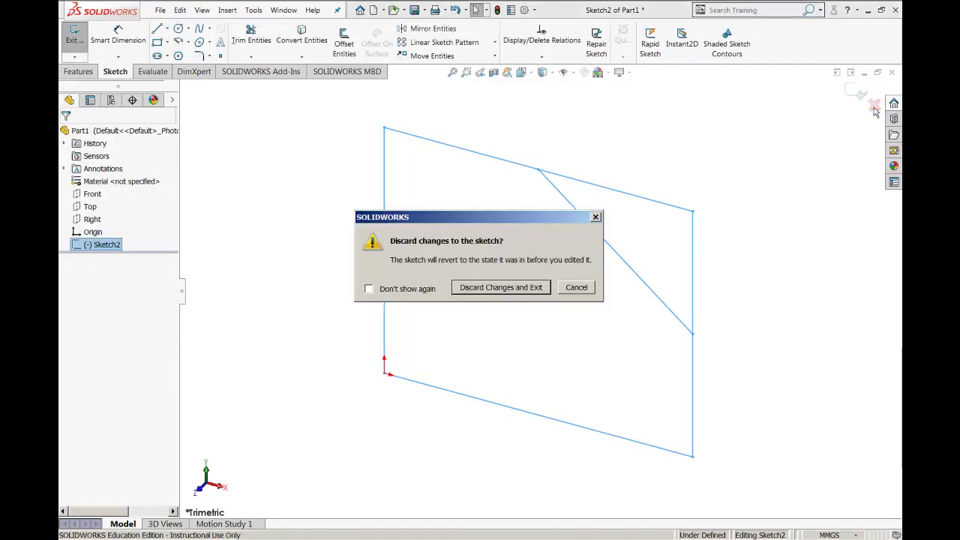
click(596, 216)
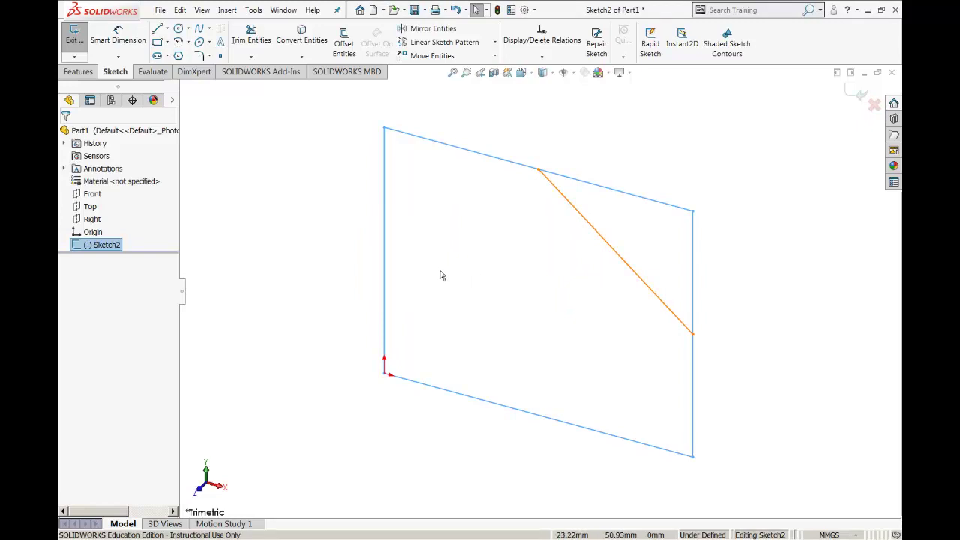
Step: Return to Front view, deselect the lines, zoom to fit, and switch to Camtasia Studio
key(ctrl+1)
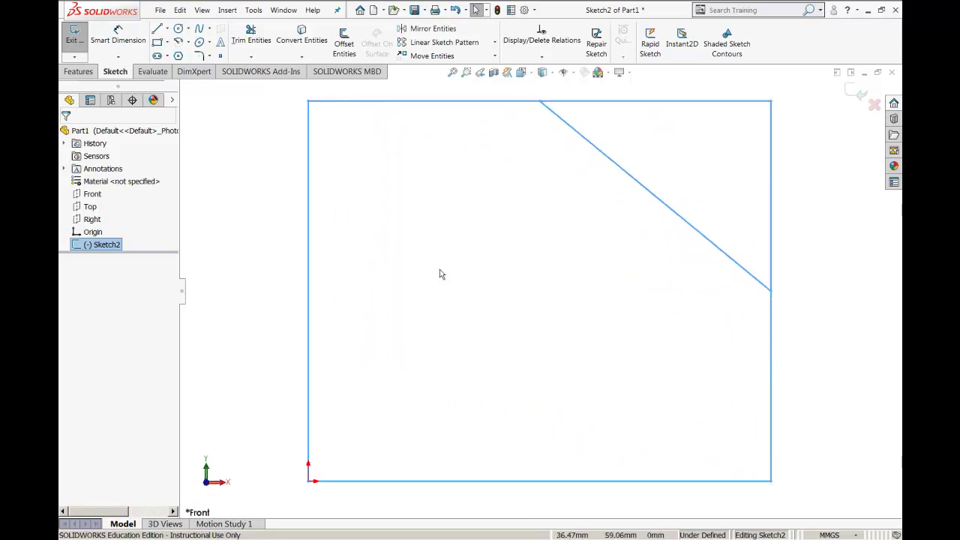
click(263, 187)
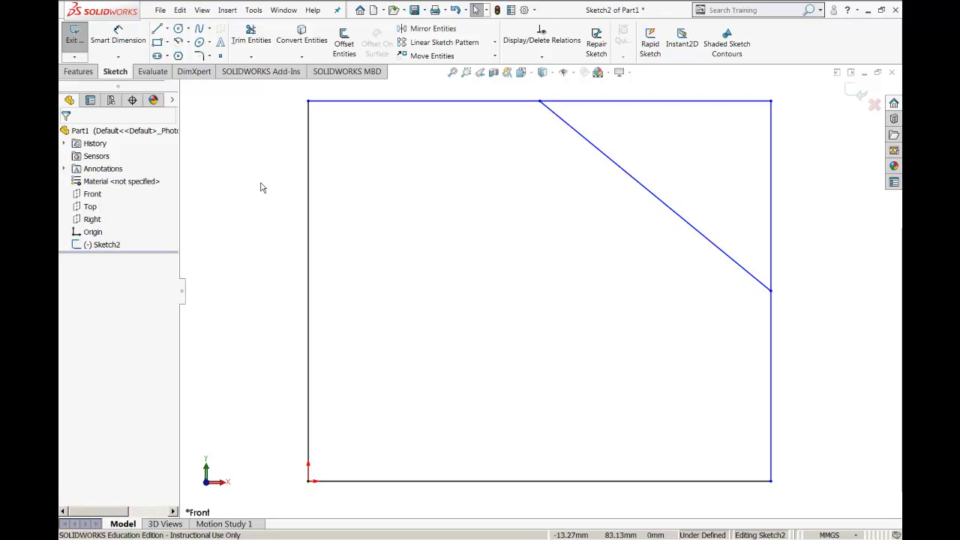
key(z)
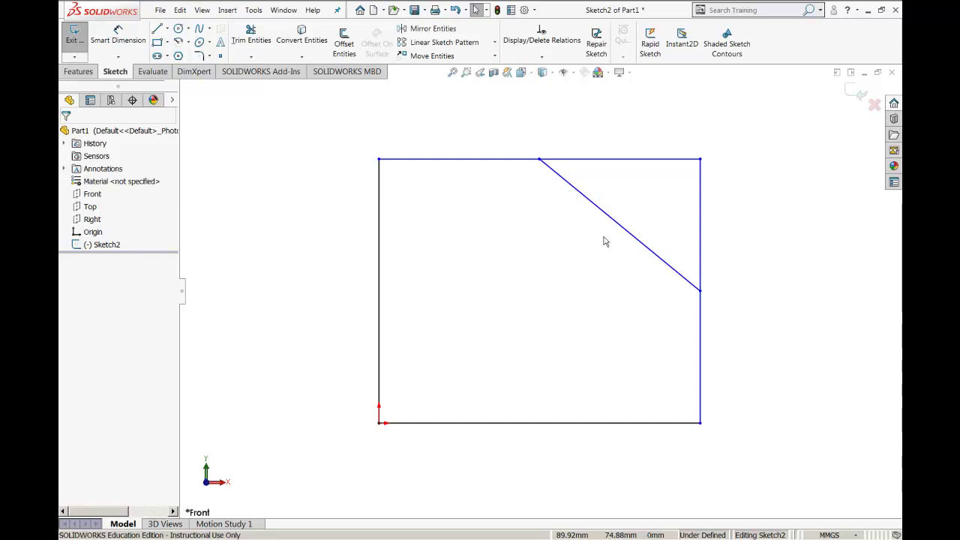
key(alt+Tab)
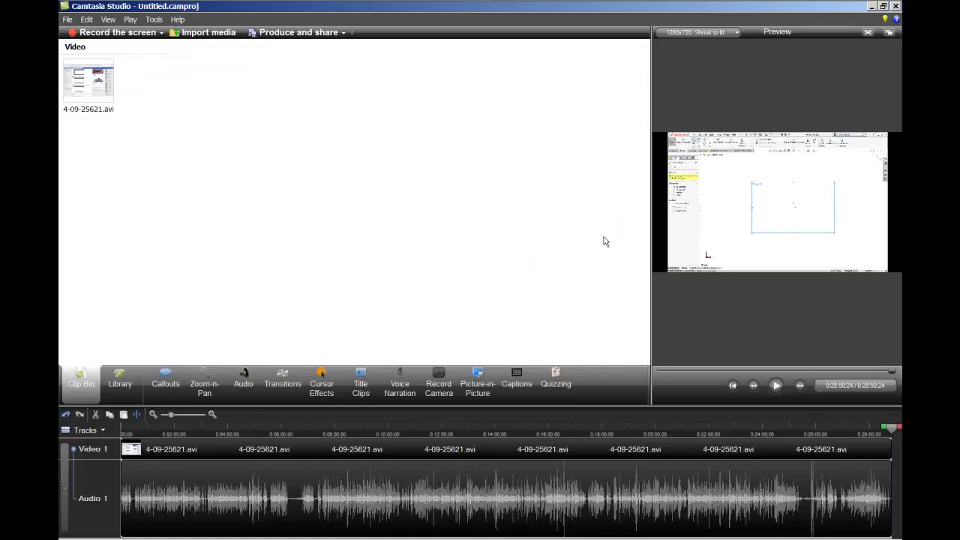
Step: Minimize Camtasia Studio and its recorder panel, bringing the Chrome tutorial forward
key(alt+Tab)
key(alt+Tab)
key(alt+Tab)
key(alt+Tab)
key(alt+Tab)
key(alt+Tab)
key(alt+Tab)
key(alt+Tab)
key(alt+Tab)
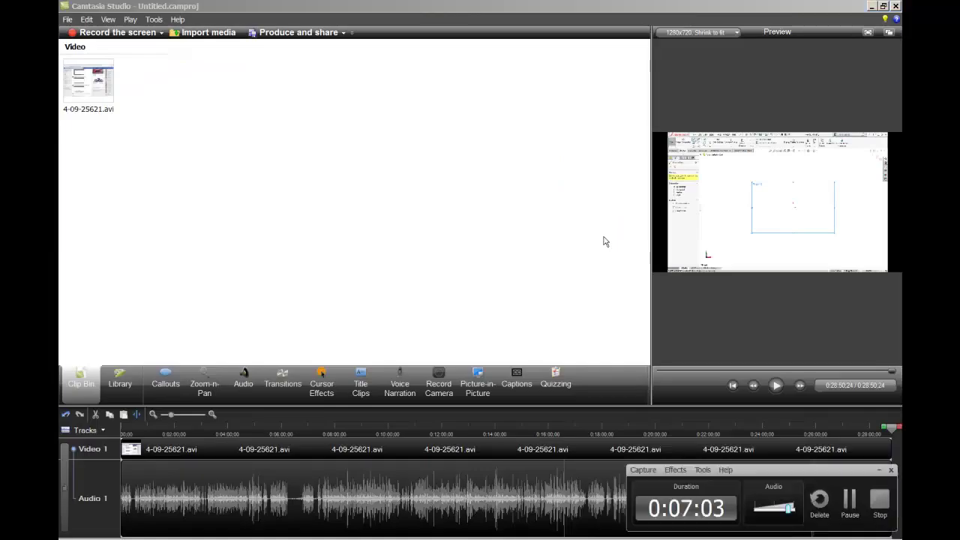
click(873, 6)
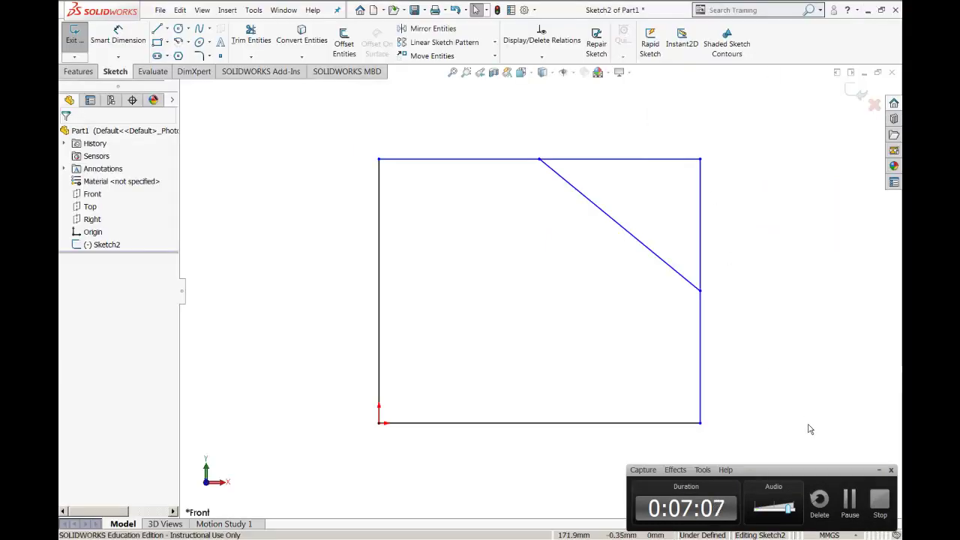
click(879, 470)
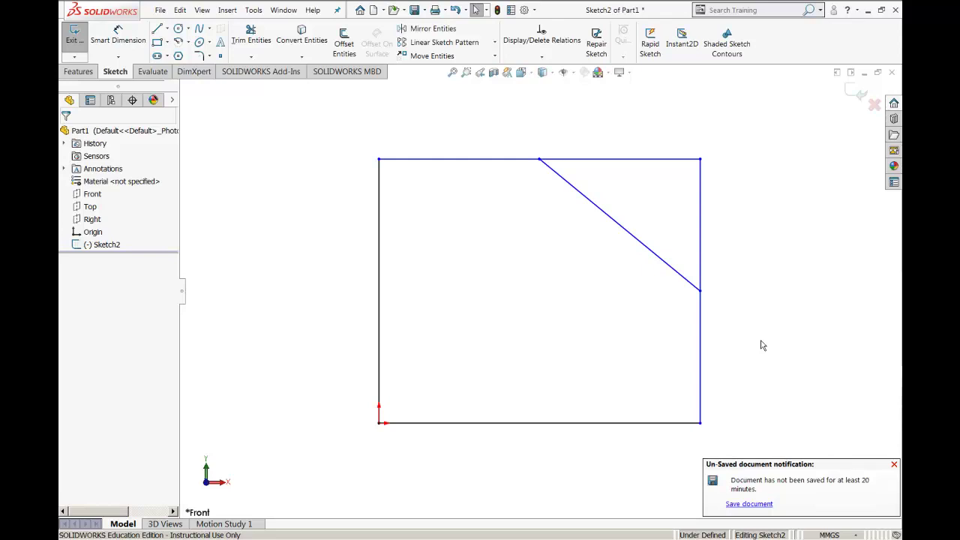
key(alt+Tab)
key(alt+Tab)
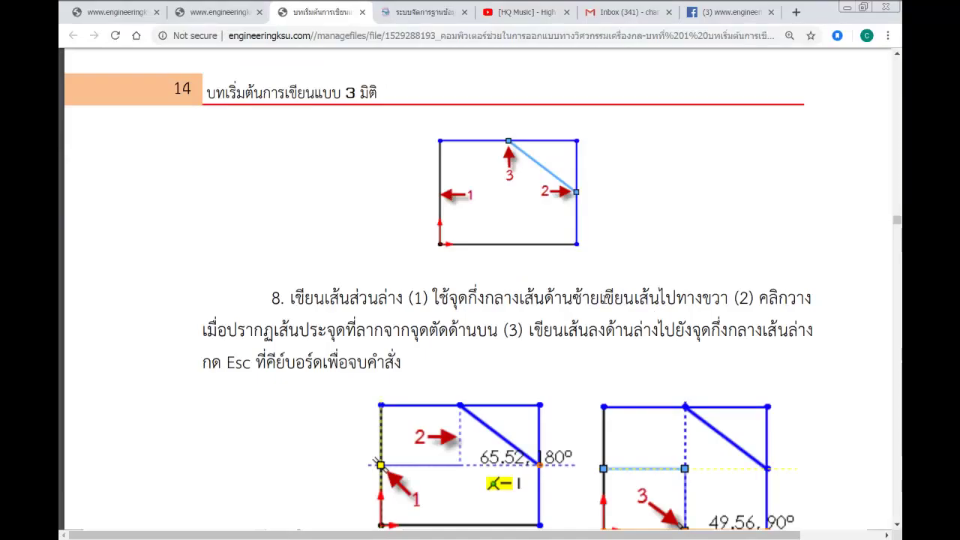
Step: Scroll the tutorial to step 8's inner-line figure, then go back to SOLIDWORKS with Line active
scroll(601, 303, down, 1)
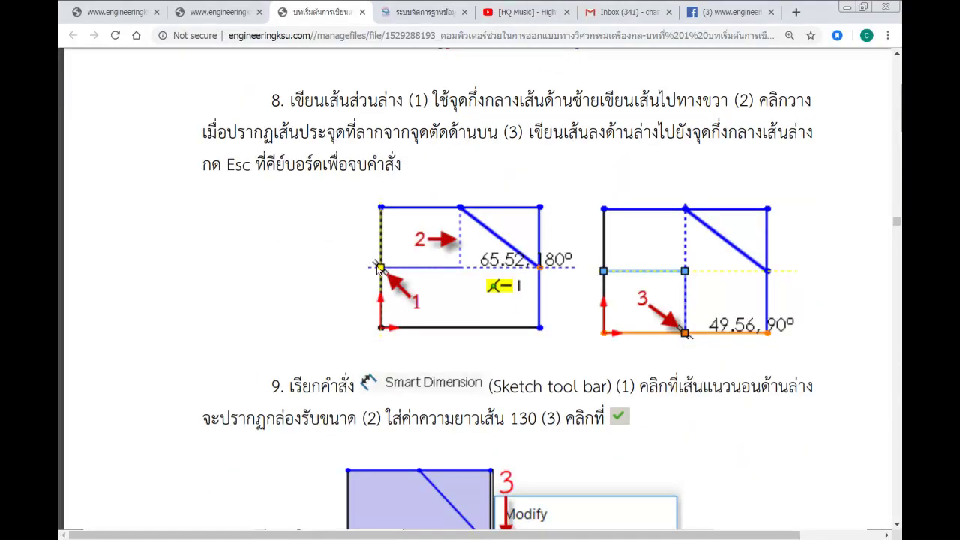
key(ctrl)
key(ctrl)
key(ctrl)
key(ctrl)
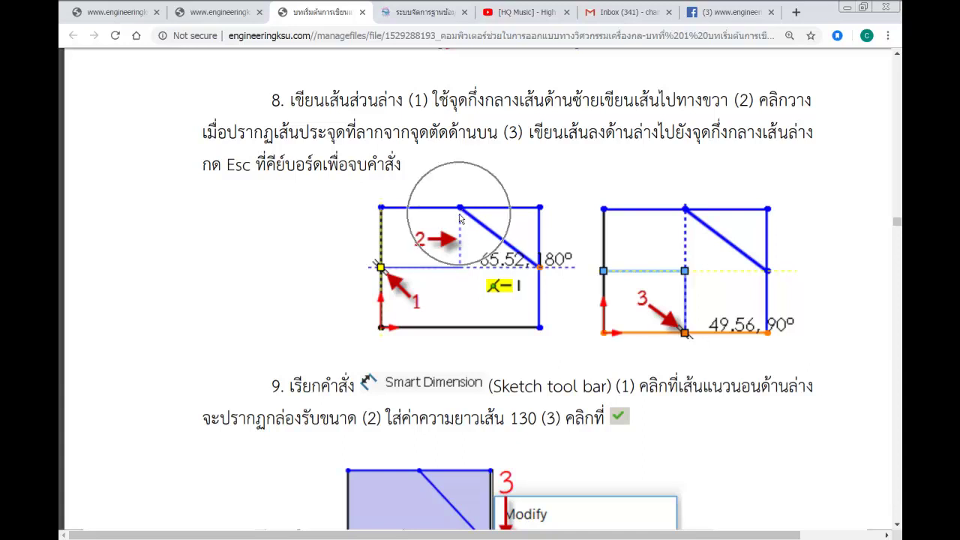
key(ctrl)
key(ctrl)
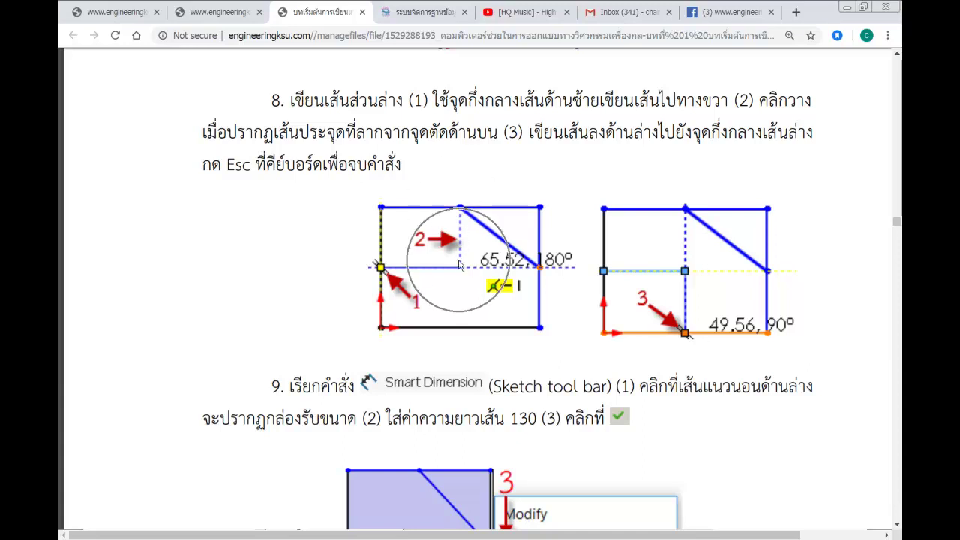
key(ctrl)
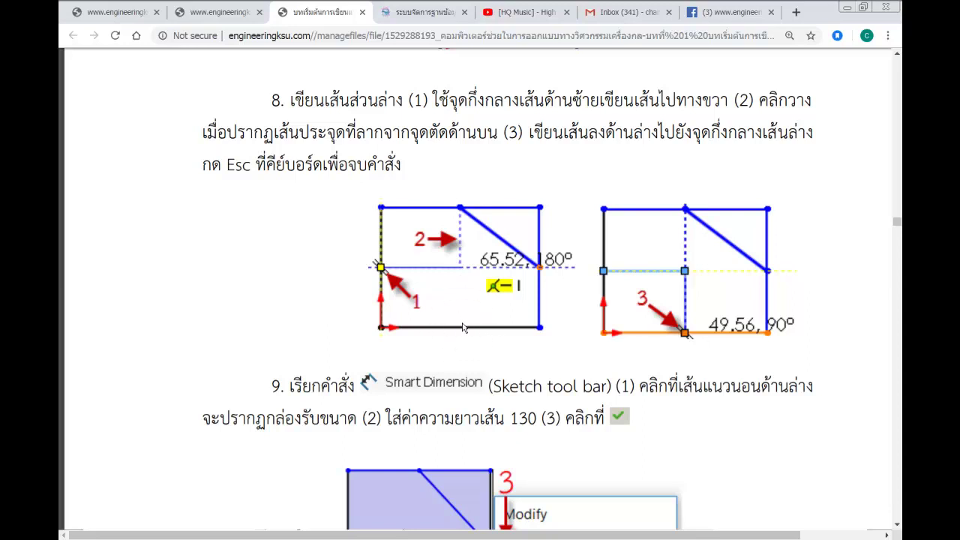
key(ctrl)
click(157, 30)
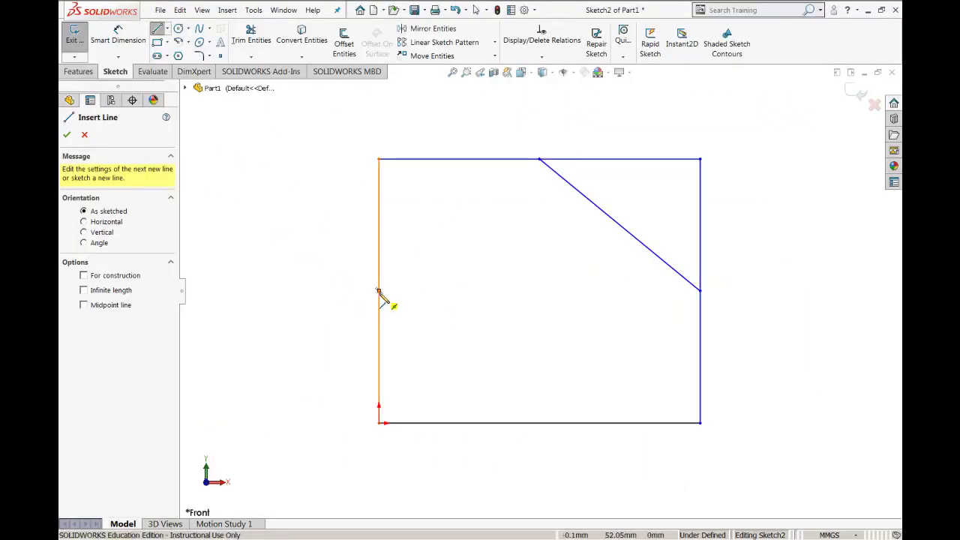
Step: Draw a horizontal line from the left edge's midpoint to below the chamfer, then a vertical line down to the bottom edge
key(ctrl)
key(ctrl)
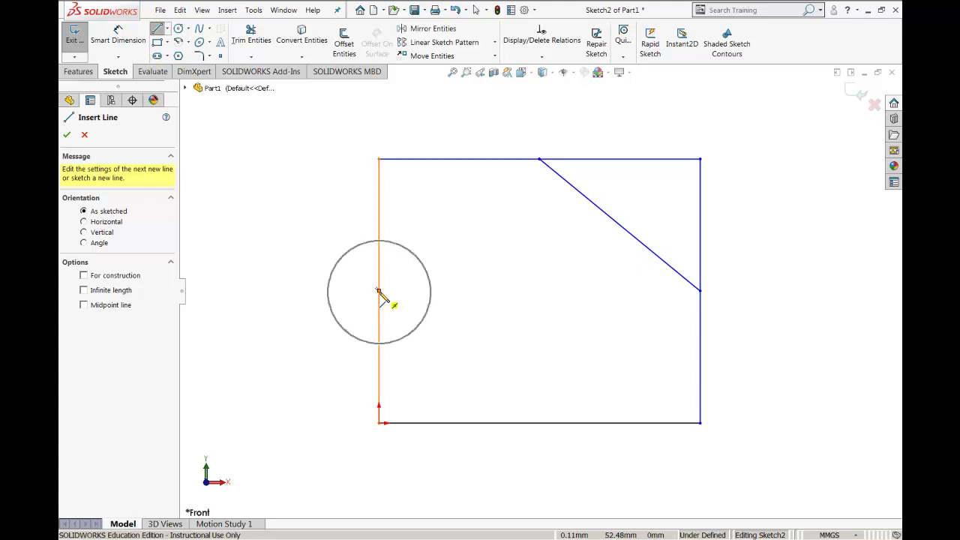
key(ctrl)
key(ctrl)
key(ctrl)
key(ctrl)
key(ctrl)
key(ctrl)
key(Escape)
click(378, 290)
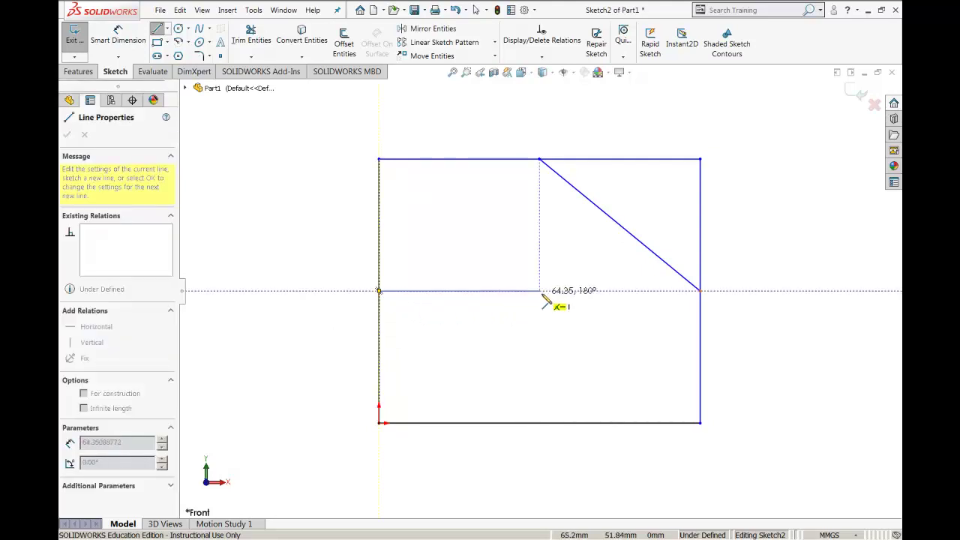
key(ctrl)
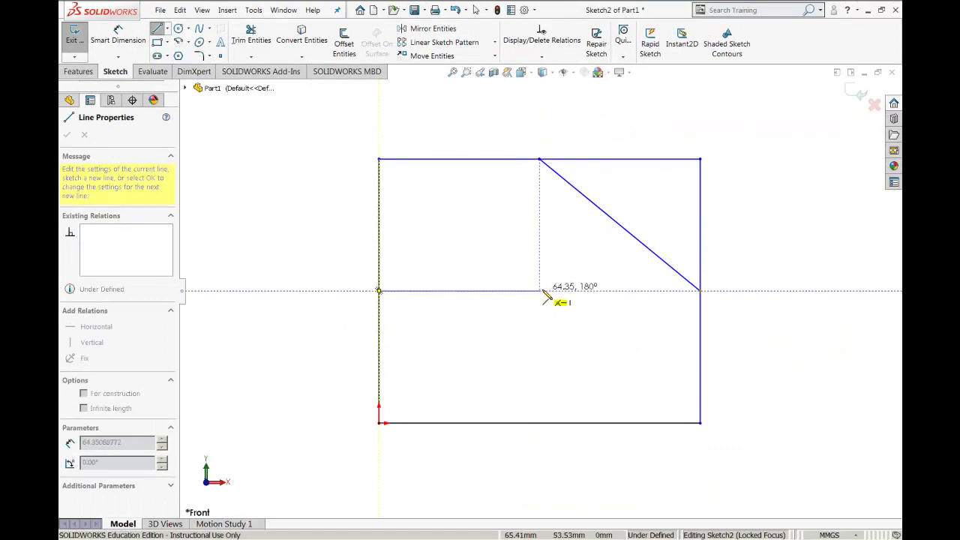
click(540, 290)
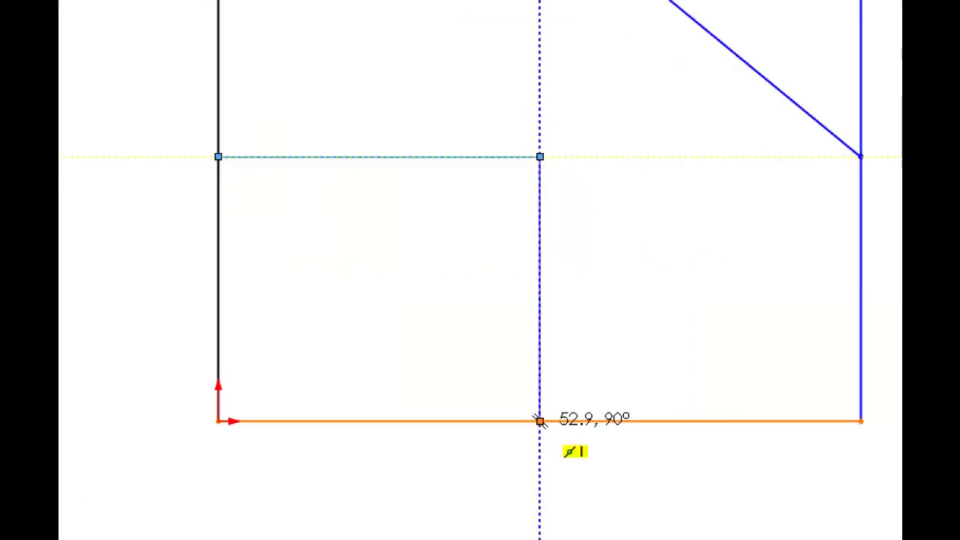
click(539, 421)
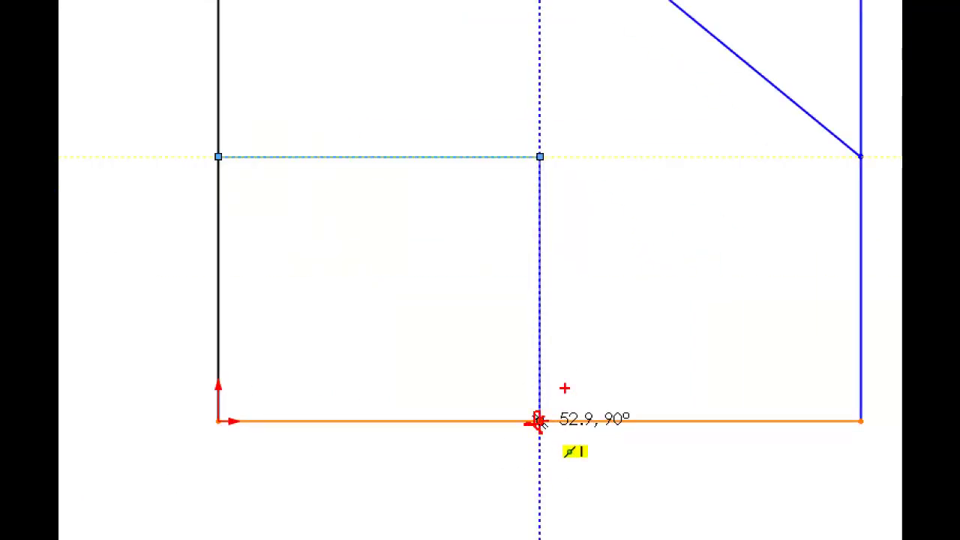
click(540, 422)
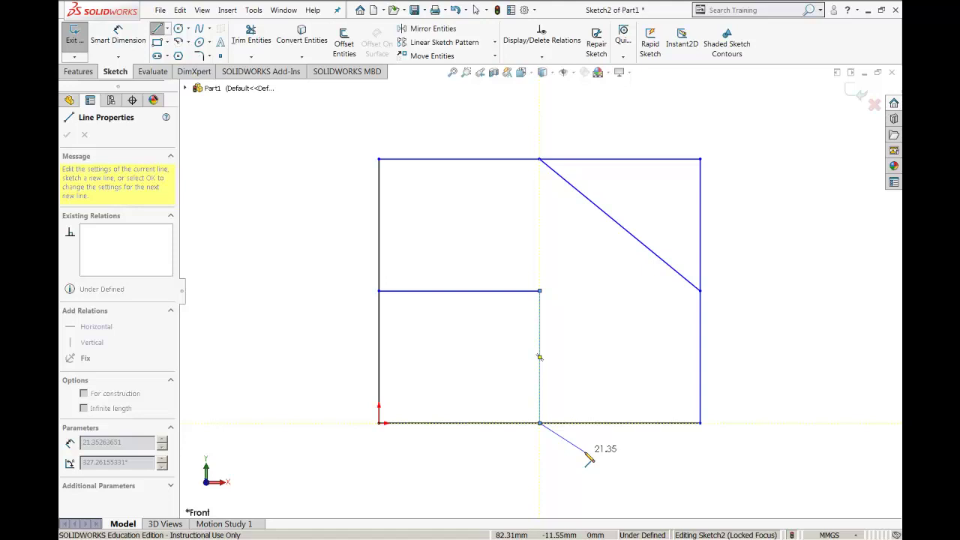
key(Escape)
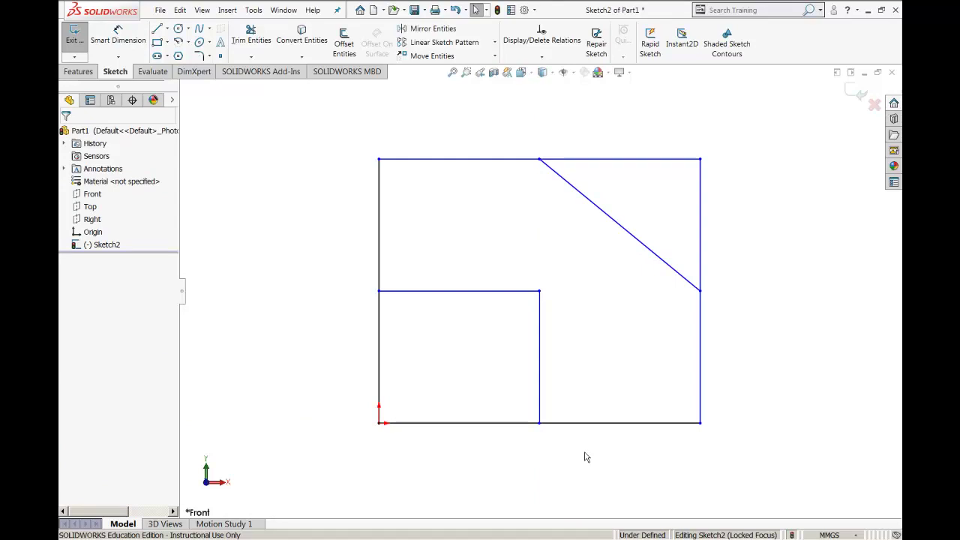
key(alt+Tab)
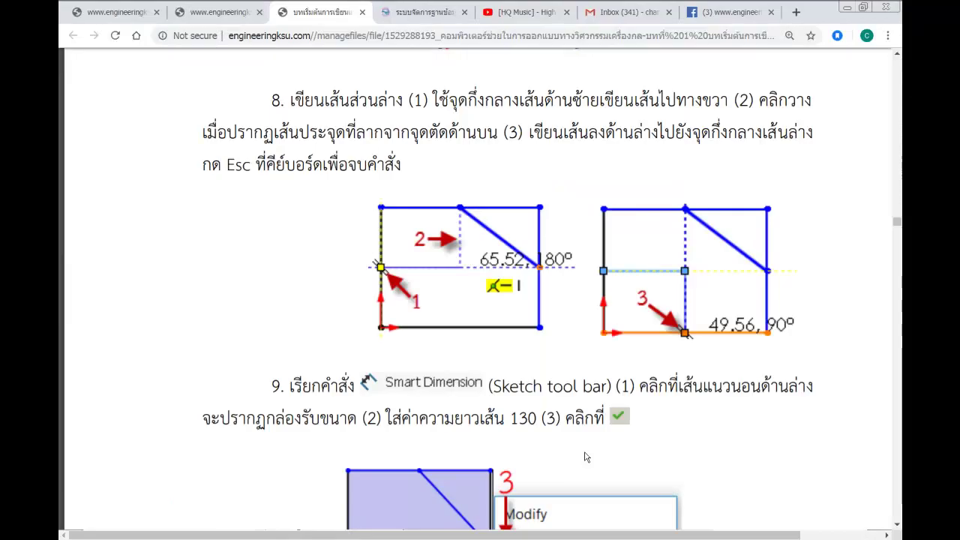
scroll(587, 457, down, 3)
scroll(586, 457, down, 1)
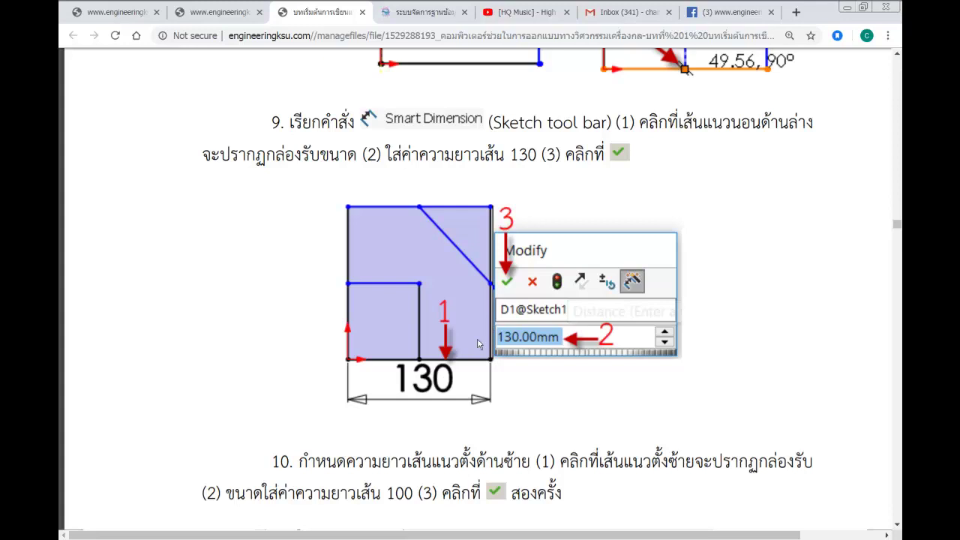
key(alt+Tab)
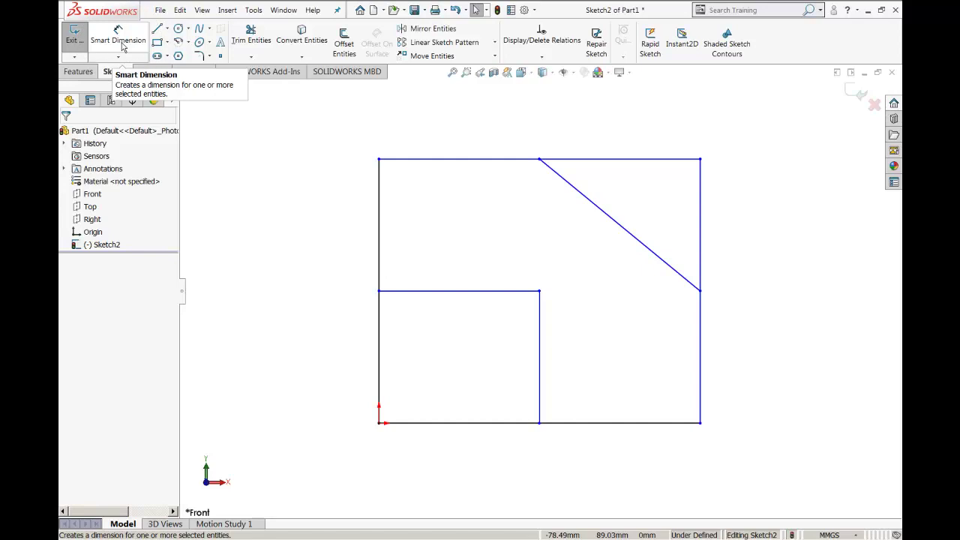
Step: Place a Smart Dimension between the left and right vertical edges below the sketch, reading 128.70
click(122, 46)
click(122, 46)
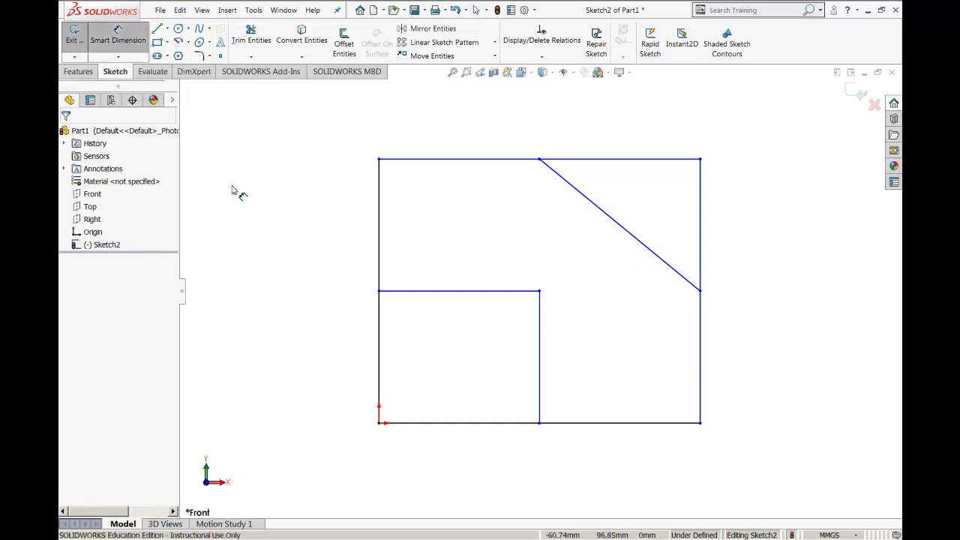
click(379, 278)
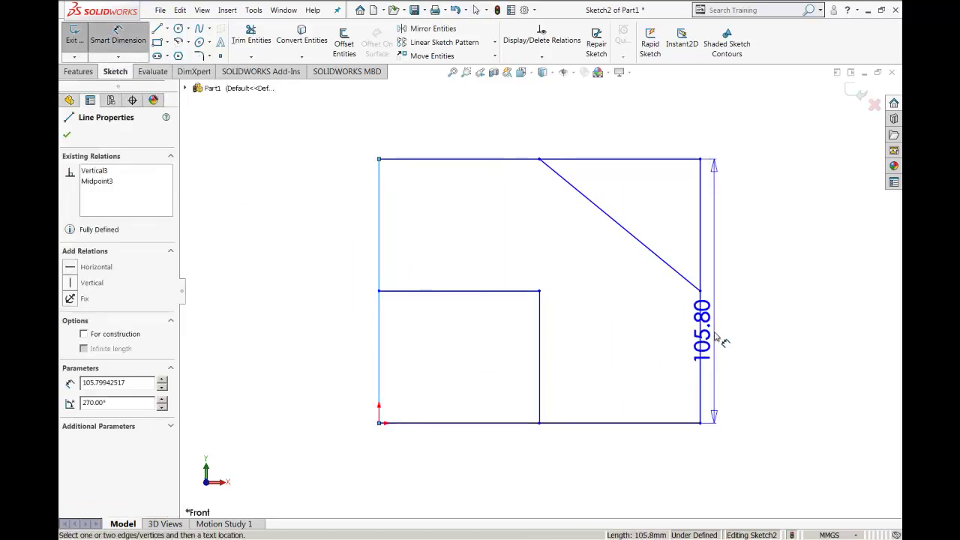
click(702, 328)
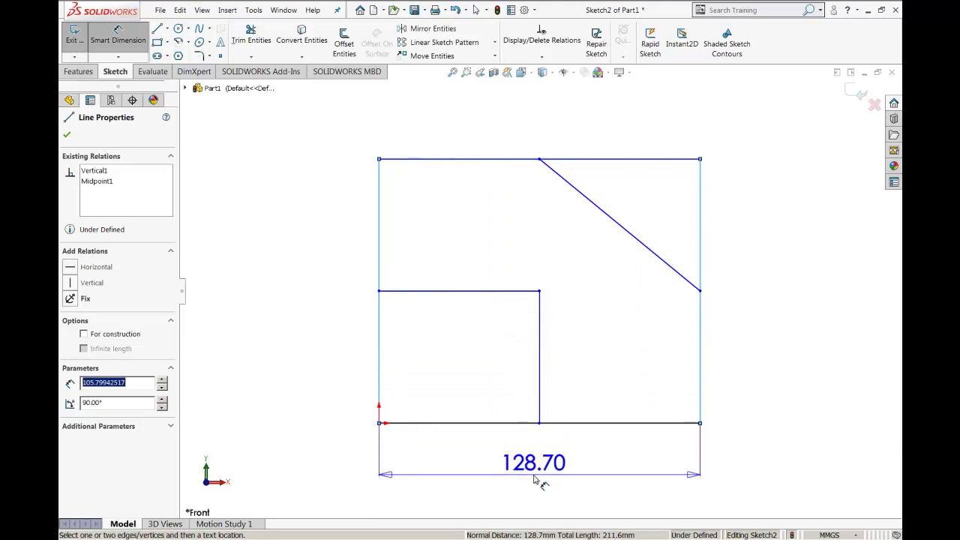
click(539, 480)
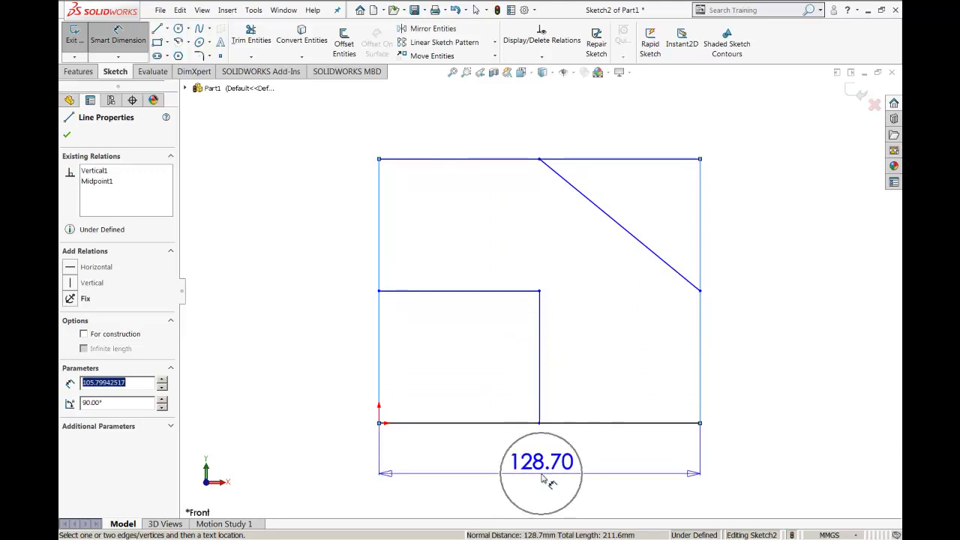
click(542, 479)
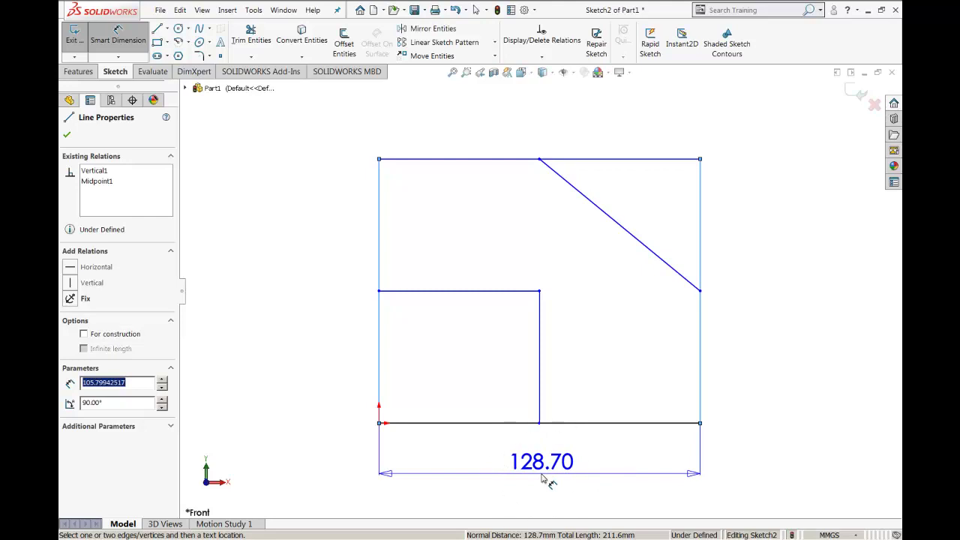
click(542, 479)
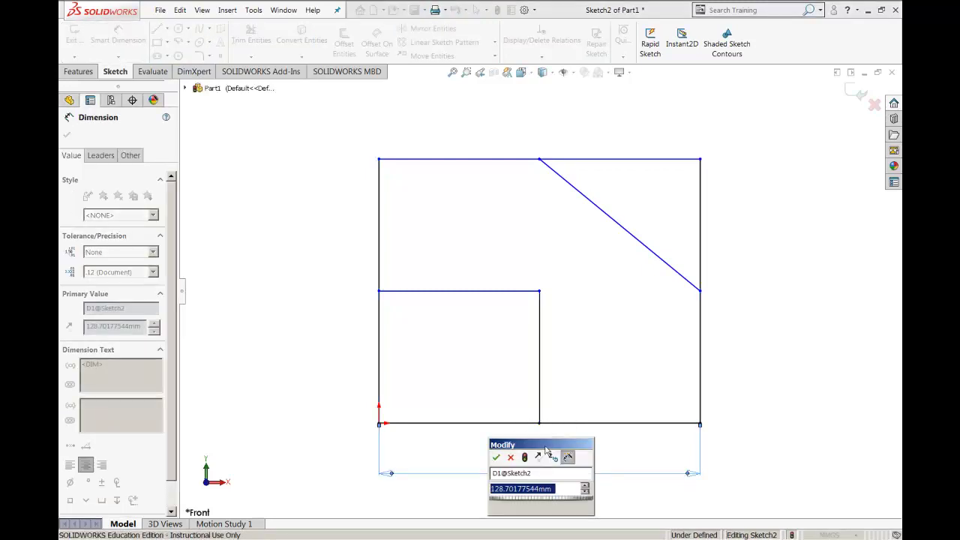
Step: Move the Modify box aside and enter 130 as the new width
drag(546, 447, 783, 223)
click(755, 275)
click(755, 275)
text(130)
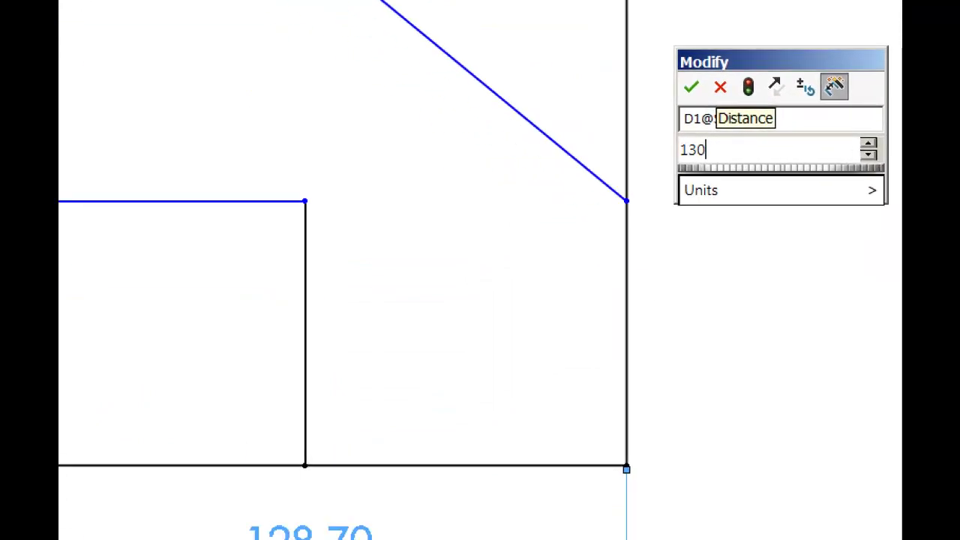
mouse_move(743, 200)
mouse_down()
mouse_move(700, 221)
mouse_move(740, 196)
mouse_up()
drag(704, 27, 692, 74)
mouse_move(728, 36)
mouse_down()
mouse_move(748, 36)
mouse_move(714, 64)
mouse_up()
mouse_move(795, 29)
mouse_down()
mouse_move(795, 57)
mouse_move(798, 22)
mouse_up()
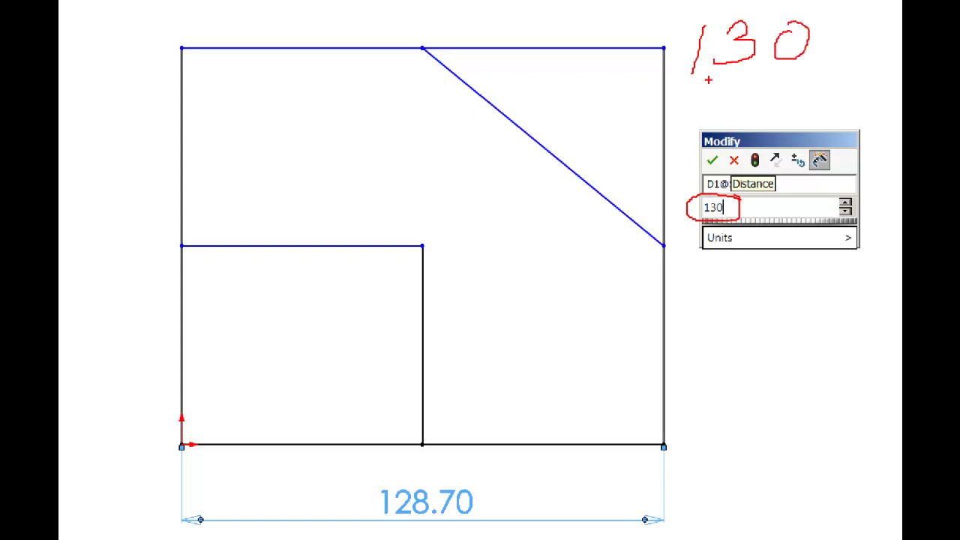
mouse_move(660, 67)
mouse_down()
mouse_move(617, 150)
mouse_move(683, 213)
mouse_move(667, 221)
mouse_move(664, 184)
mouse_up()
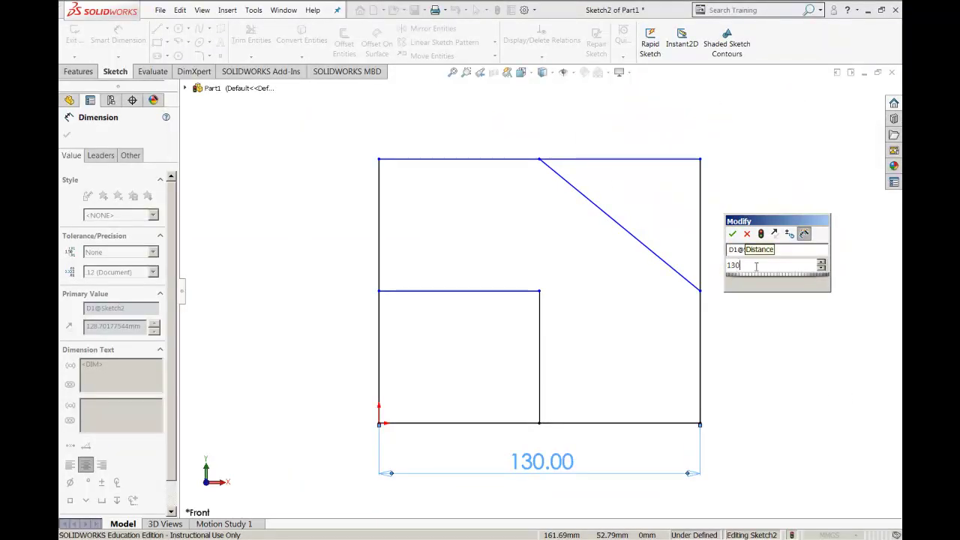
Step: Apply the 130.00 width value and dismiss the AutoPlay popup
click(734, 235)
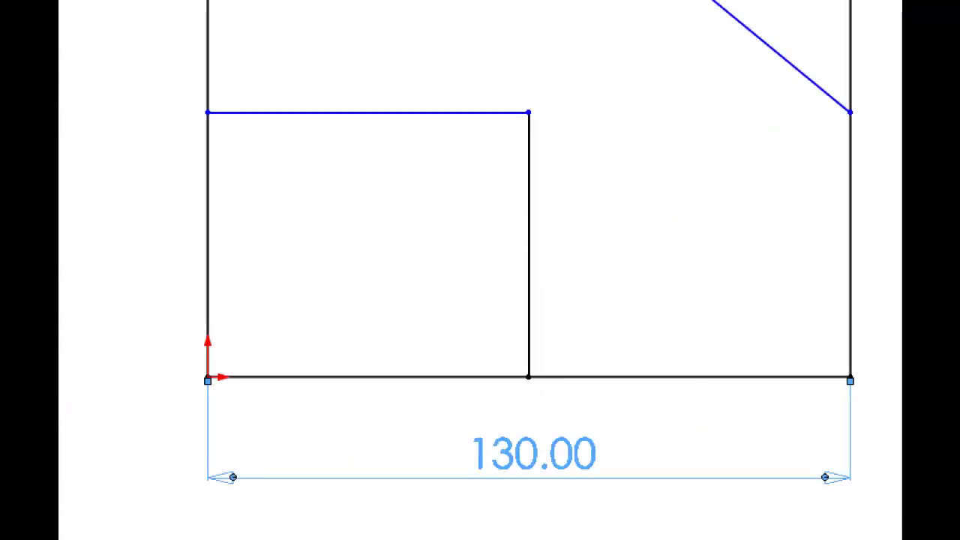
drag(615, 432, 608, 428)
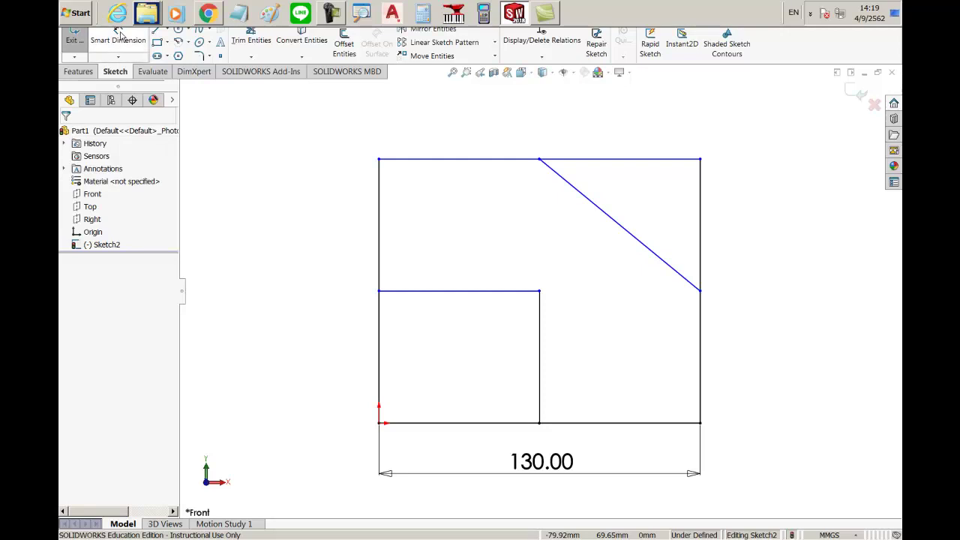
click(147, 13)
click(158, 64)
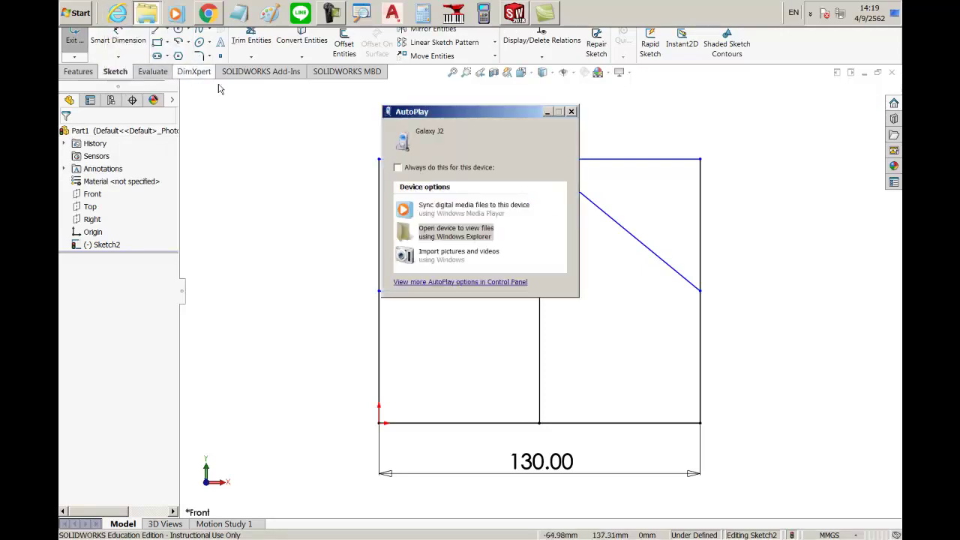
click(571, 112)
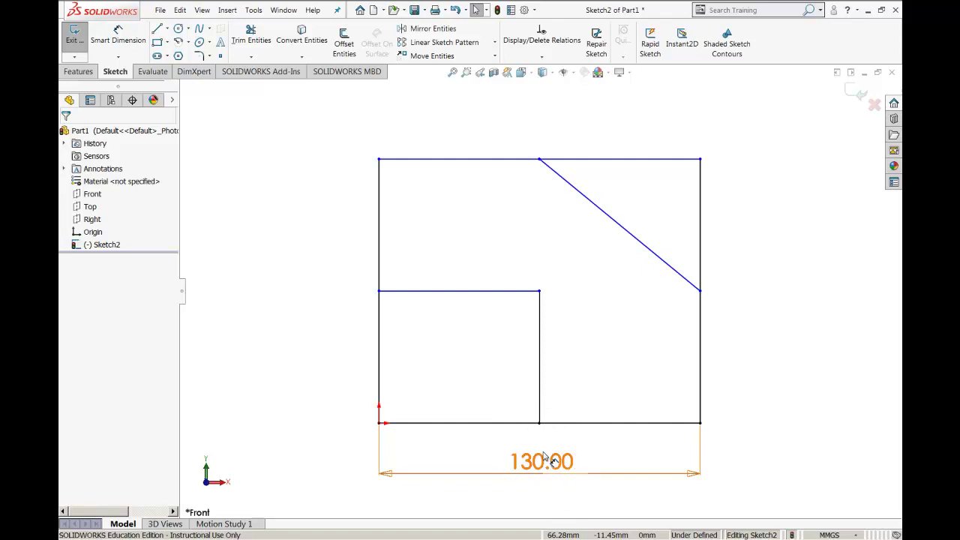
Step: Find tutorial step 10 (left vertical edge 100 mm) in the Chrome PDF, then return to SOLIDWORKS
key(alt+Tab)
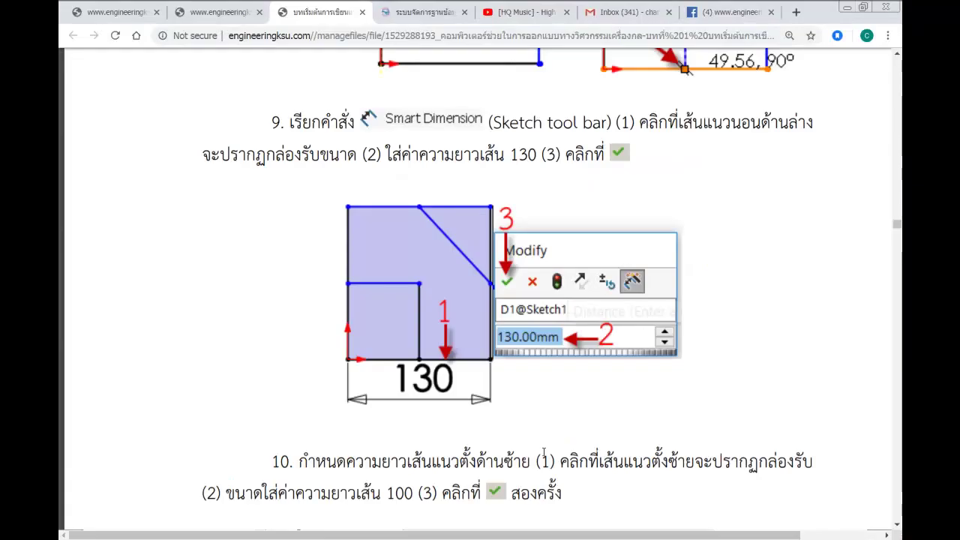
scroll(544, 473, down, 3)
scroll(544, 473, down, 2)
scroll(551, 443, down, 3)
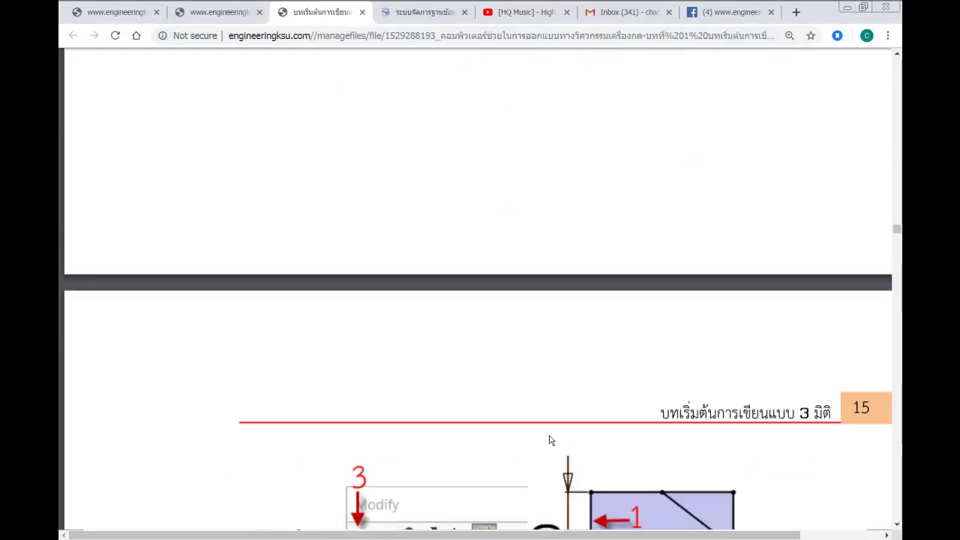
scroll(551, 439, down, 3)
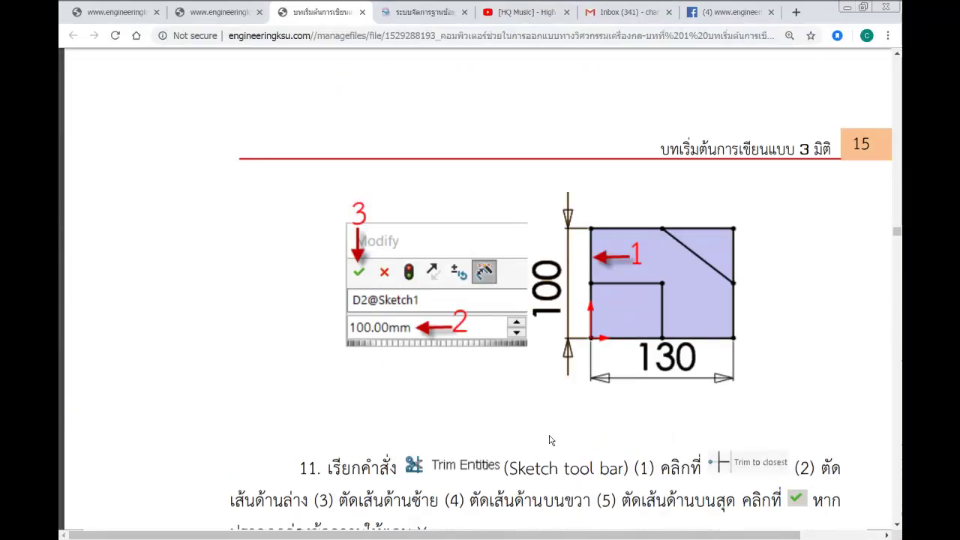
click(624, 341)
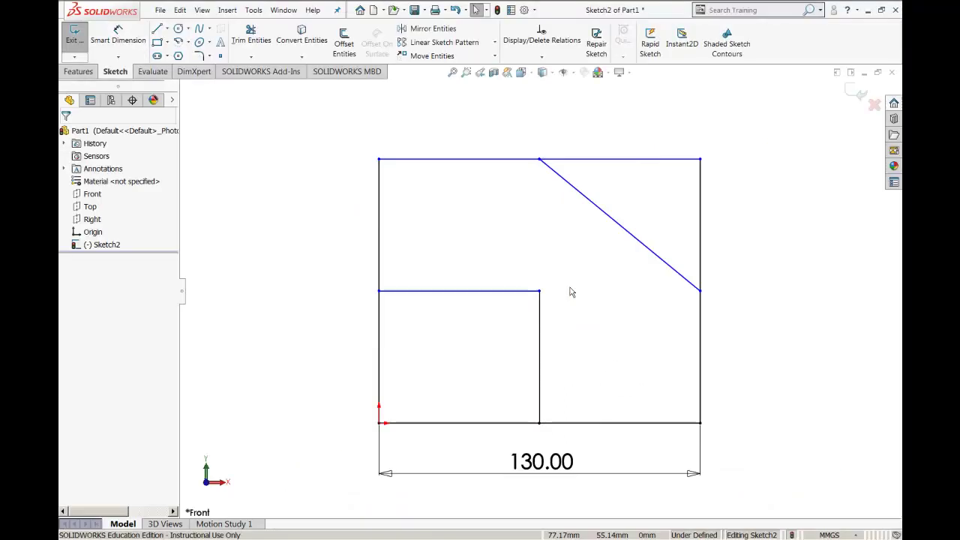
click(570, 293)
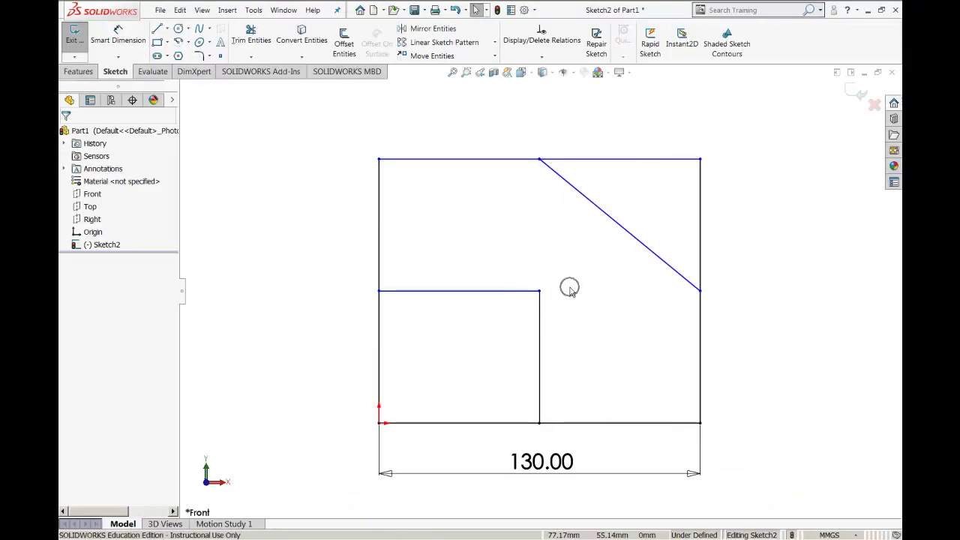
Step: Dimension bottom-to-top edges with Smart Dimension, placing the 106.87 height left of the sketch
click(119, 47)
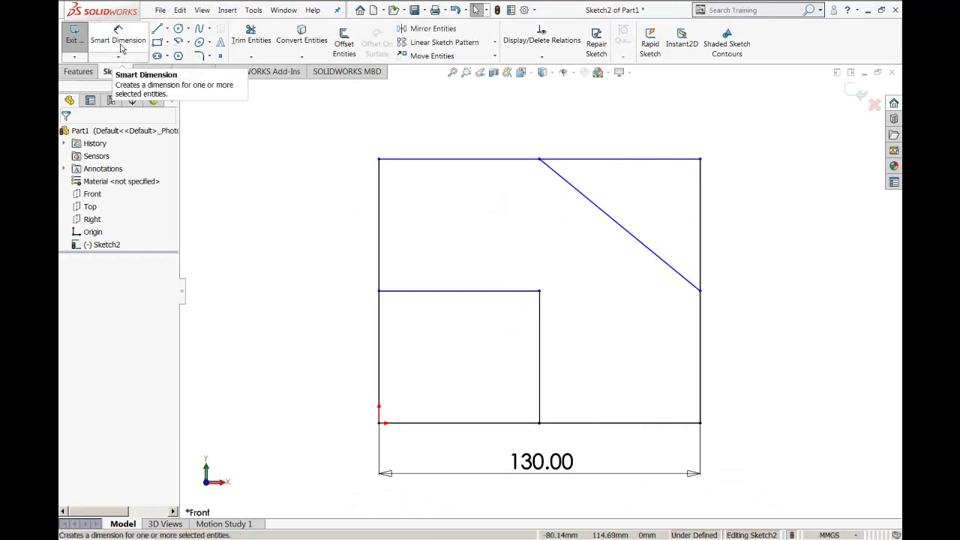
click(123, 48)
click(123, 48)
click(123, 47)
click(123, 47)
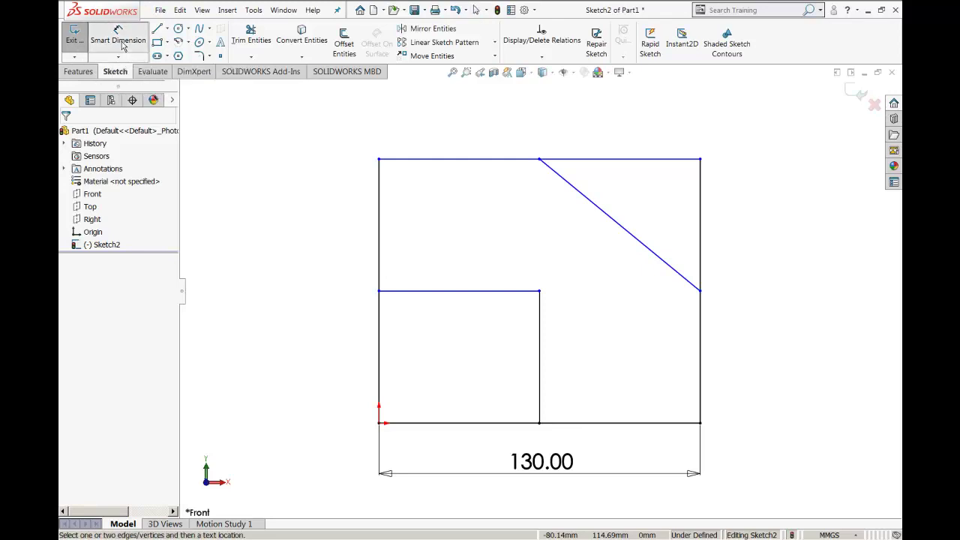
click(123, 46)
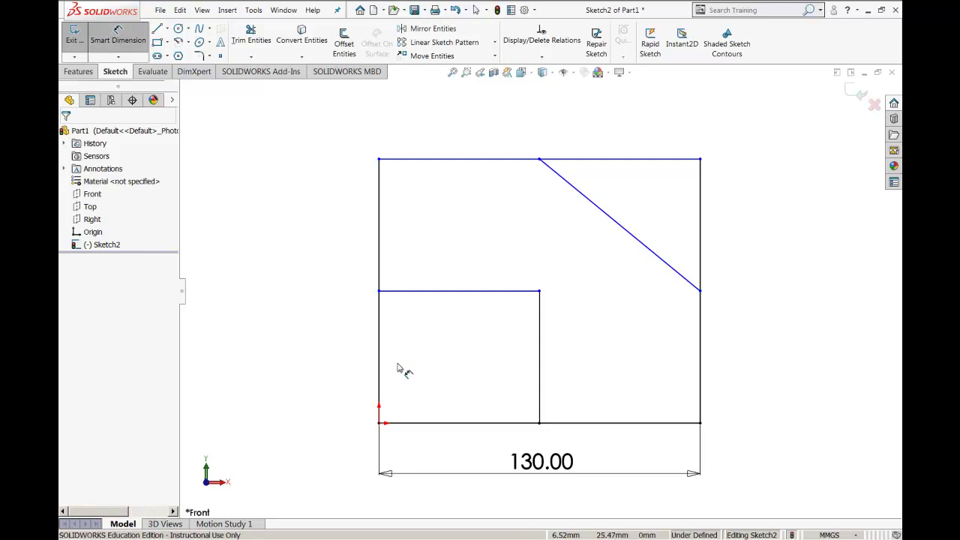
click(461, 424)
click(472, 159)
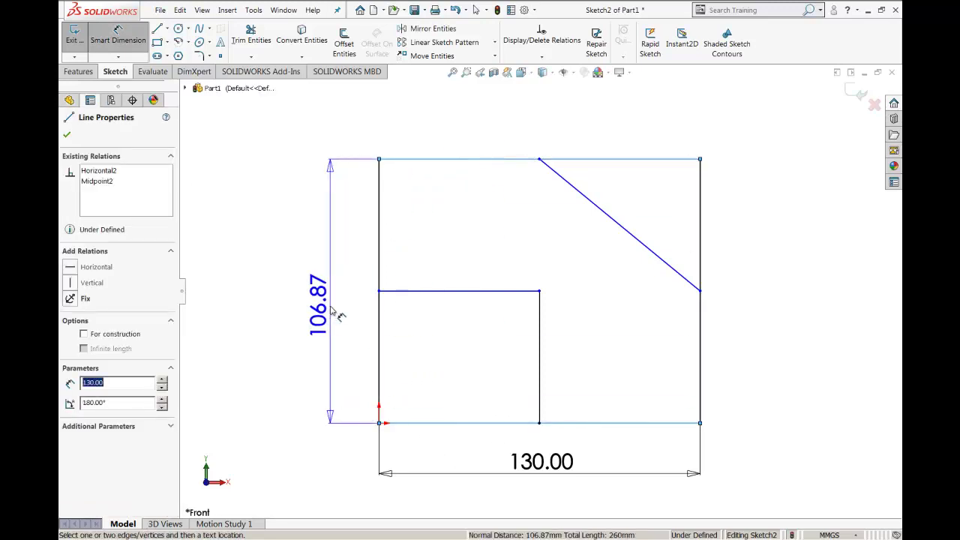
click(315, 300)
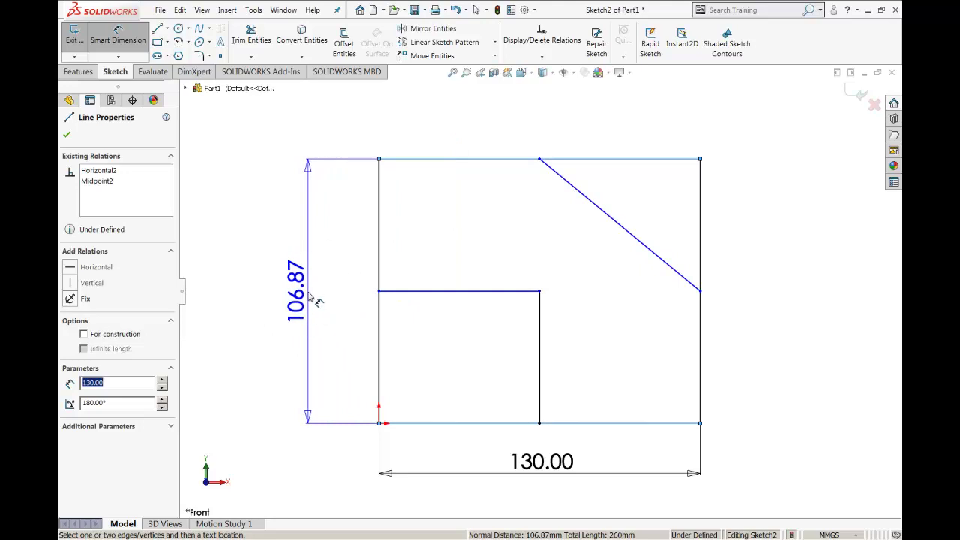
click(316, 298)
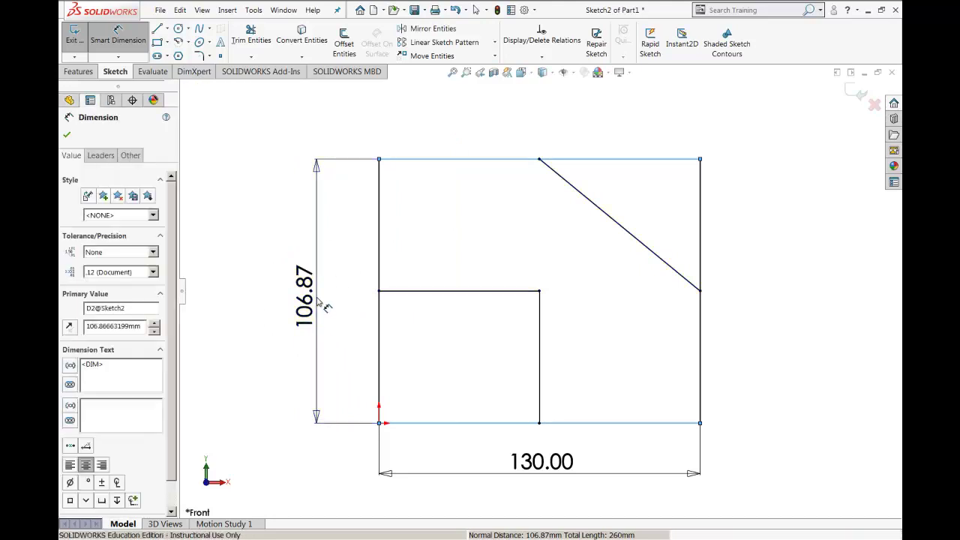
drag(285, 259, 465, 198)
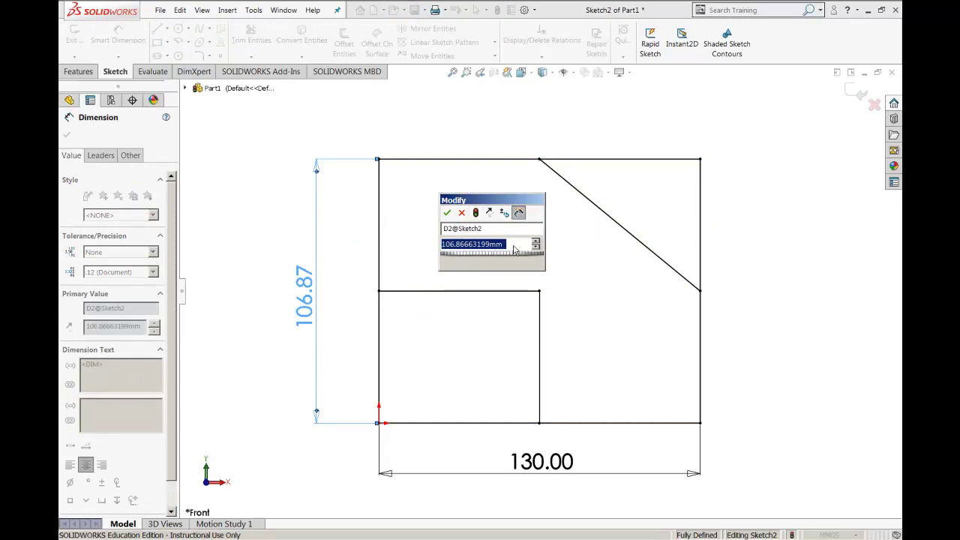
Step: Change the height dimension from 106.87 to 100 mm and apply it
text(100)
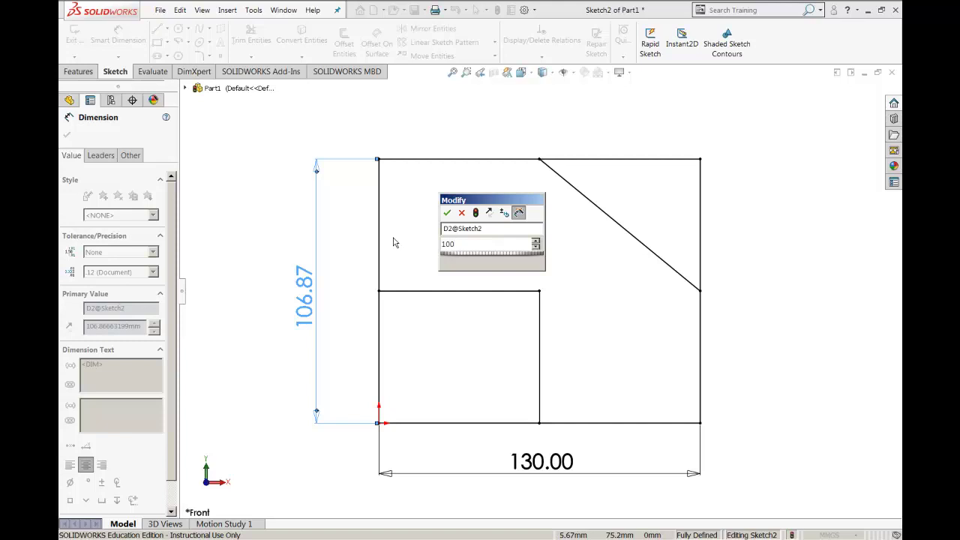
double_click(468, 245)
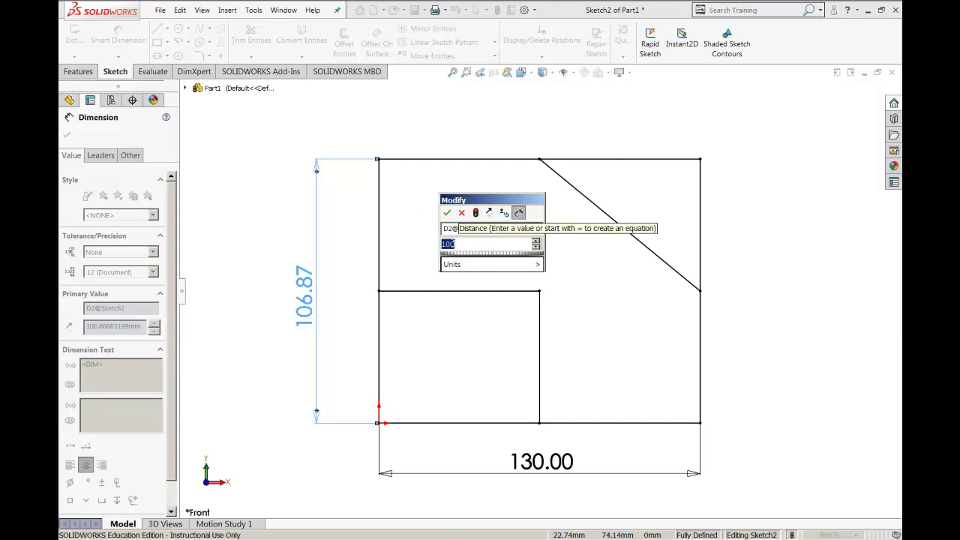
click(447, 214)
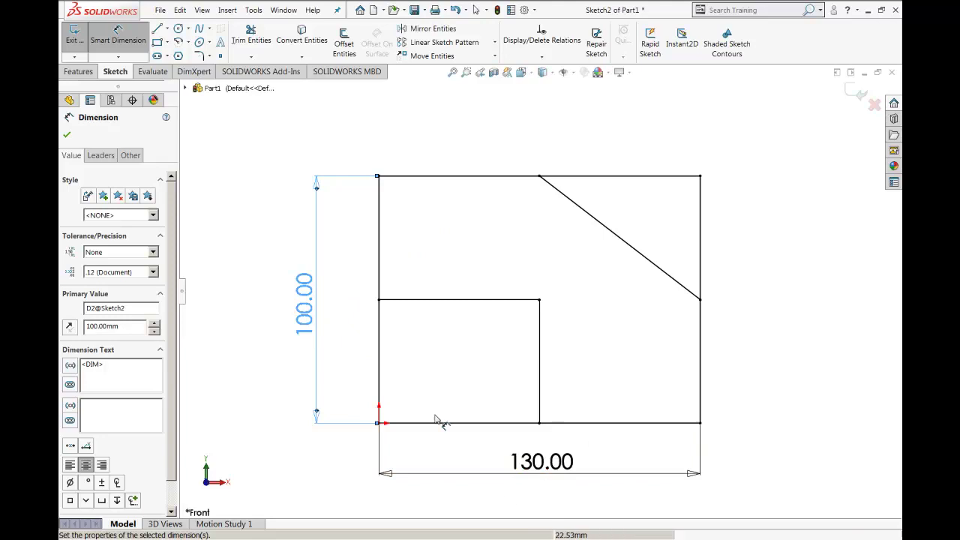
Step: Finish editing the 100.00 dimension, verify Sketch2 is fully defined, and switch to the Chrome tutorial
click(317, 324)
click(317, 324)
click(316, 323)
click(317, 324)
click(317, 325)
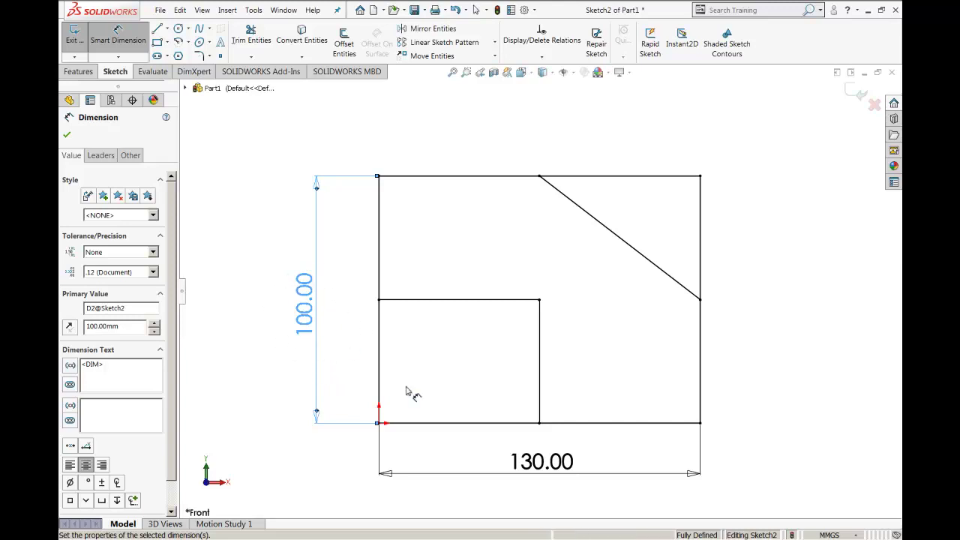
click(548, 463)
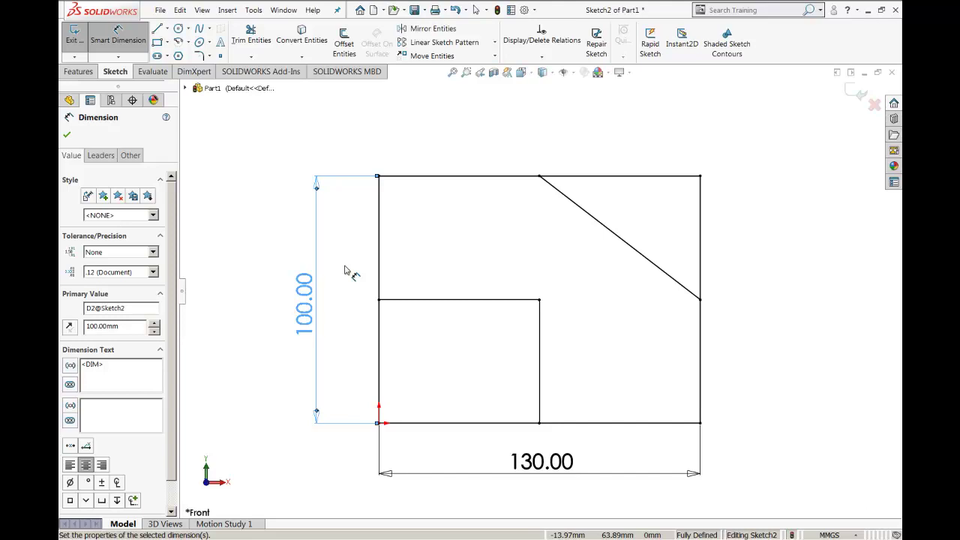
click(346, 270)
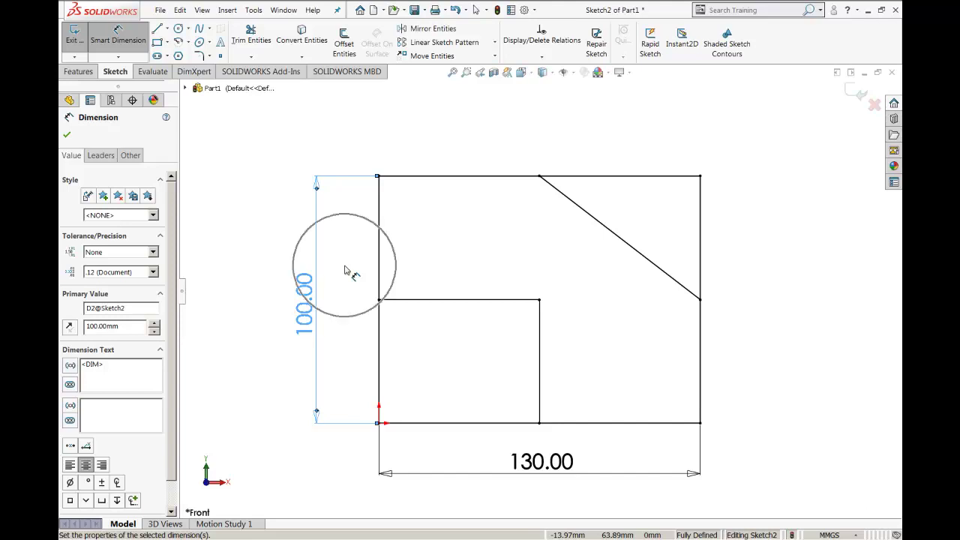
click(67, 134)
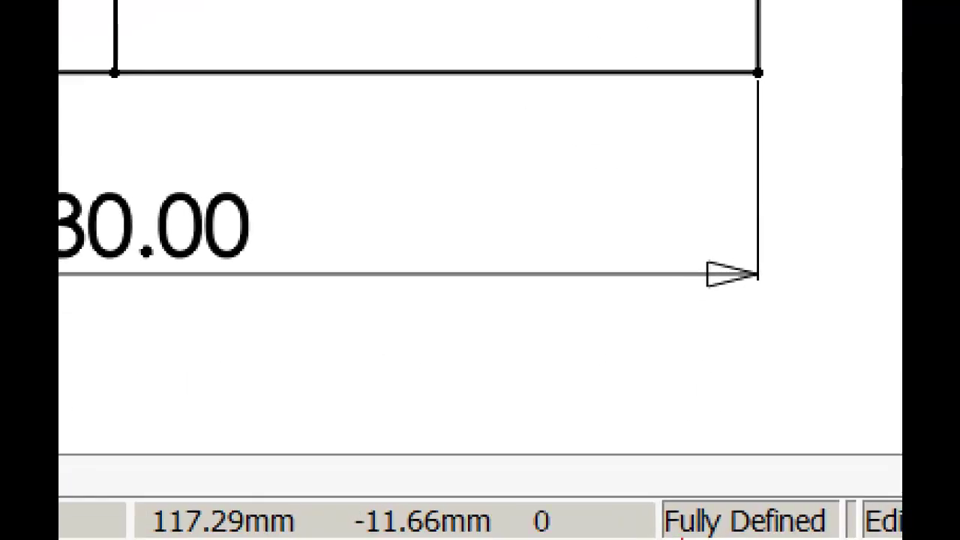
drag(808, 495, 839, 507)
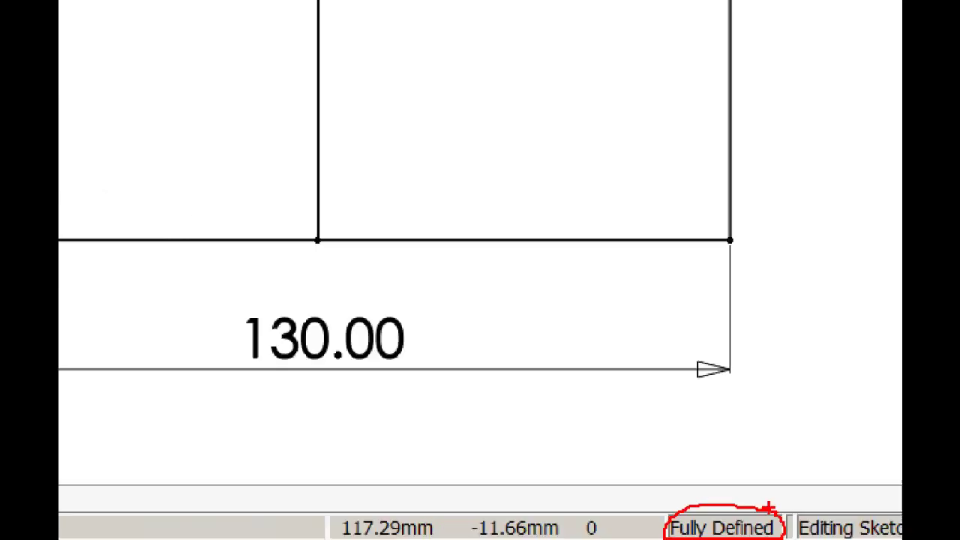
key(alt+Tab)
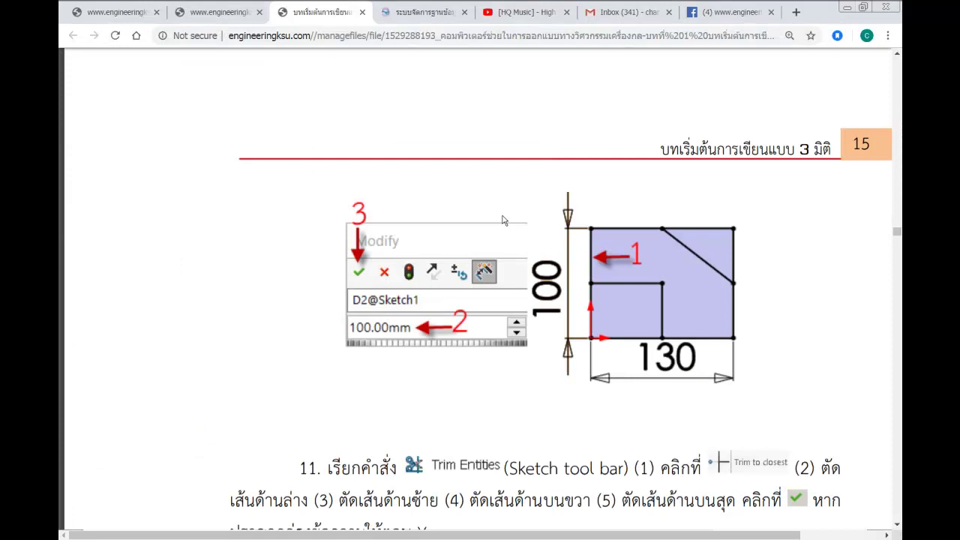
Step: Scroll the PDF tutorial to step 11 on Trim Entities
scroll(508, 221, down, 4)
scroll(508, 221, down, 1)
scroll(507, 222, up, 1)
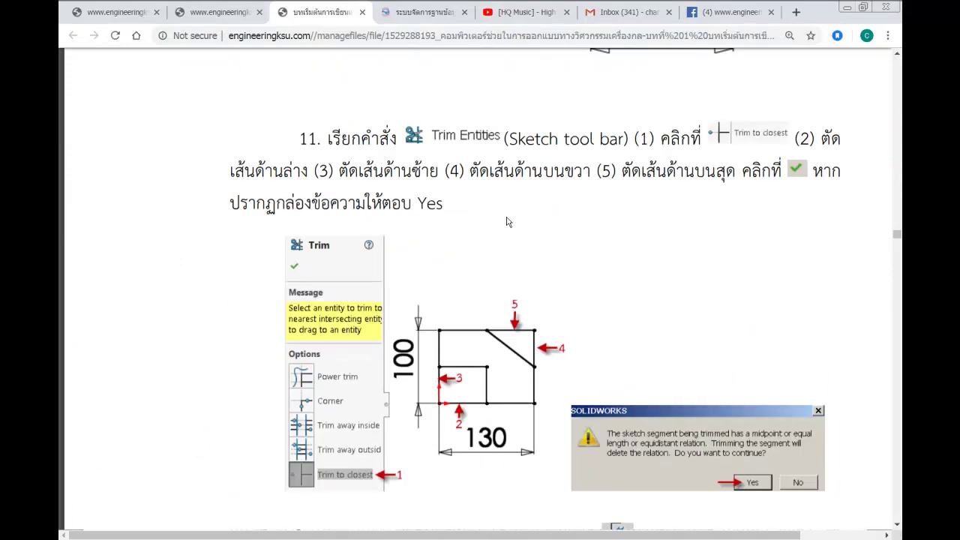
scroll(508, 222, up, 2)
scroll(508, 221, up, 1)
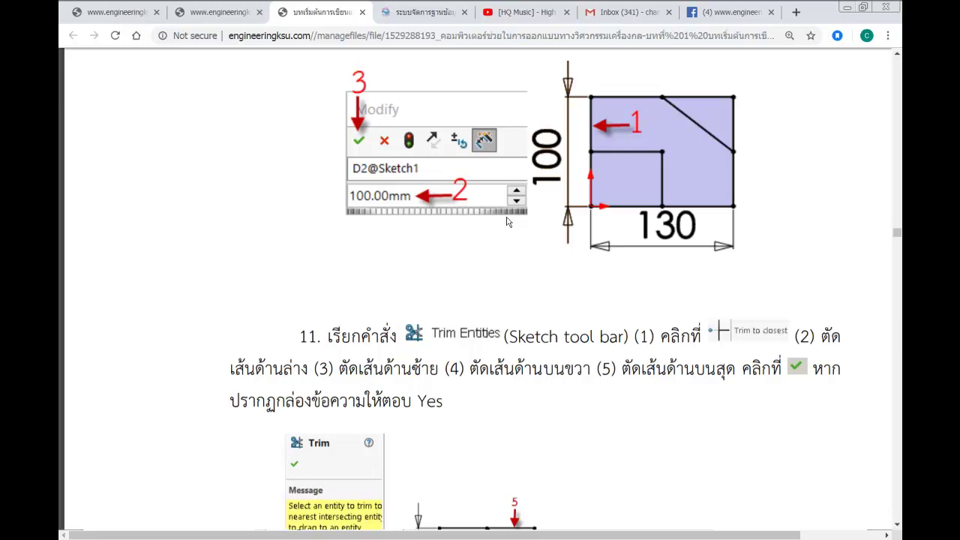
scroll(506, 221, down, 3)
scroll(506, 221, down, 1)
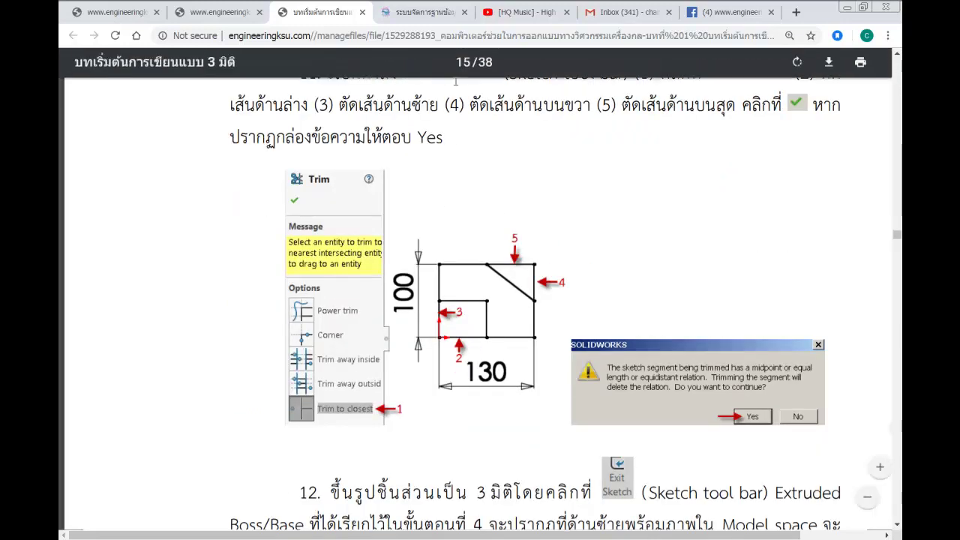
scroll(480, 150, up, 2)
click(443, 203)
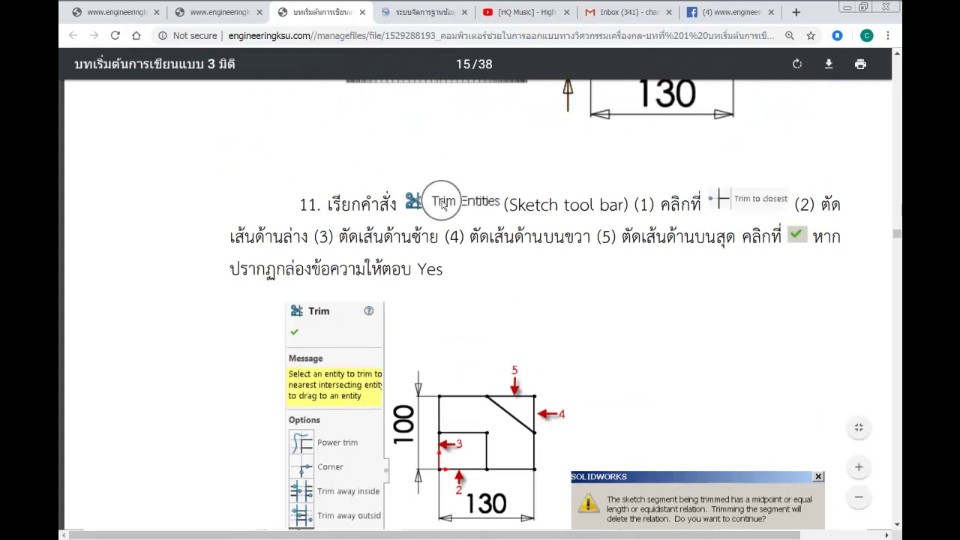
click(471, 204)
Step: Return to Sketch2 in SOLIDWORKS, fully defined at 130.00 by 100.00
key(alt+Tab)
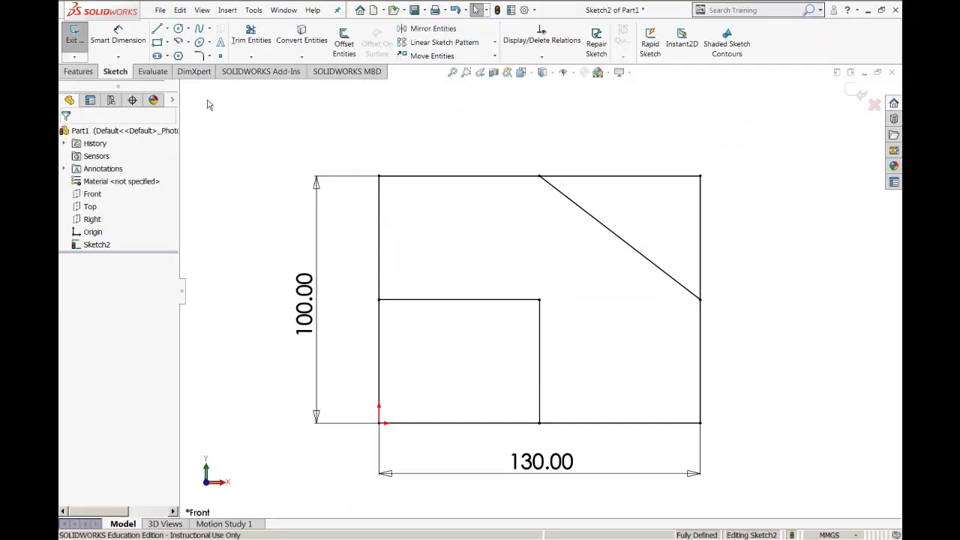
click(115, 76)
click(112, 76)
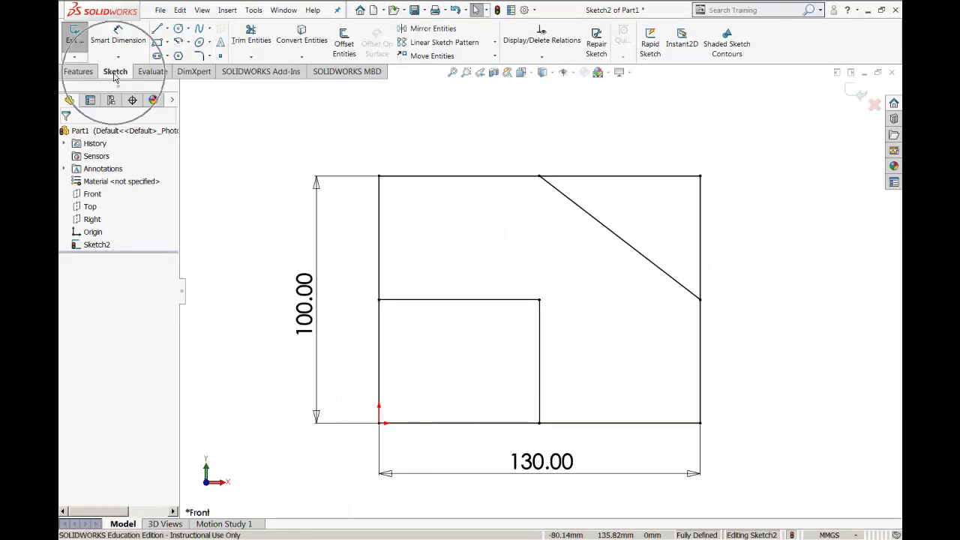
Step: Look for the trim command in the Trim Entities flyout and the Tools menu
click(251, 57)
click(279, 69)
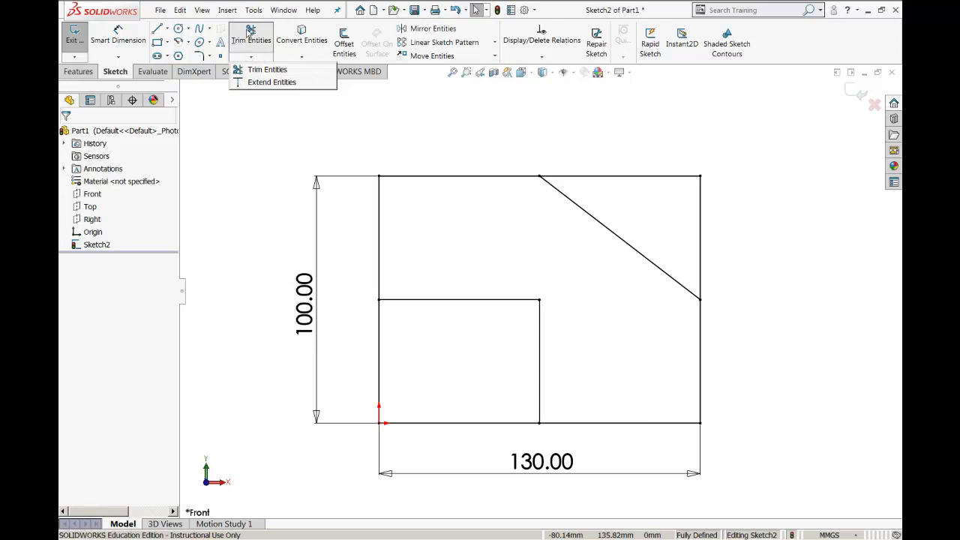
click(226, 11)
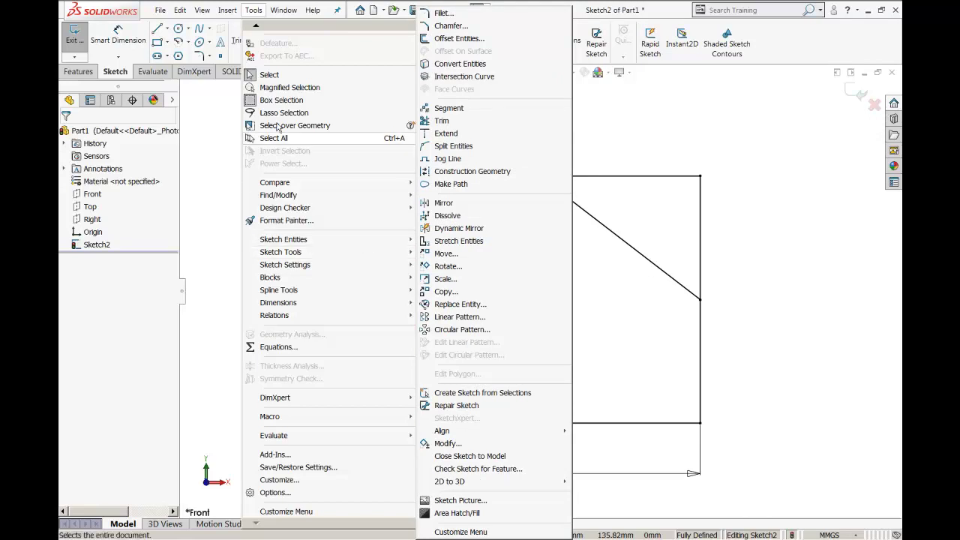
Step: Start Tools > Sketch Tools > Trim on Sketch2 with Trim to closest
click(306, 257)
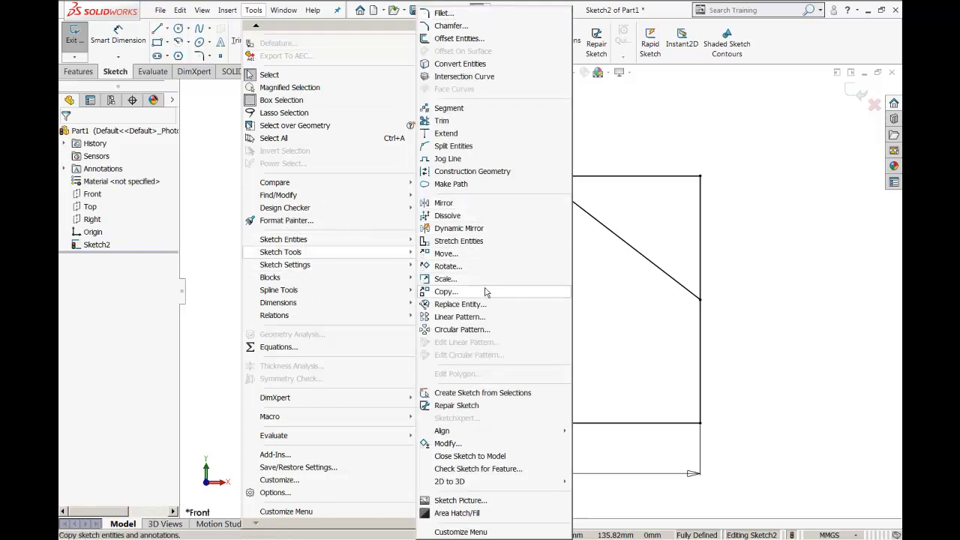
click(467, 121)
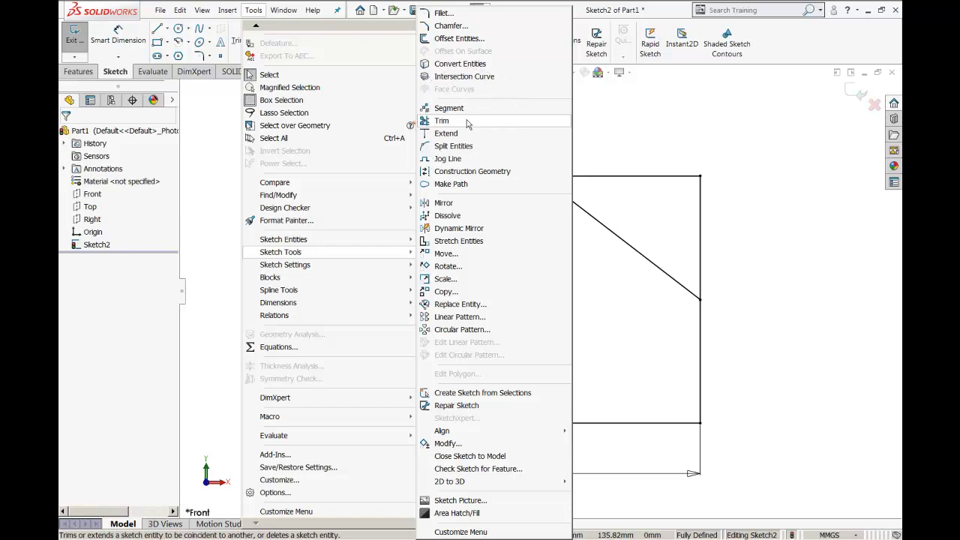
click(467, 123)
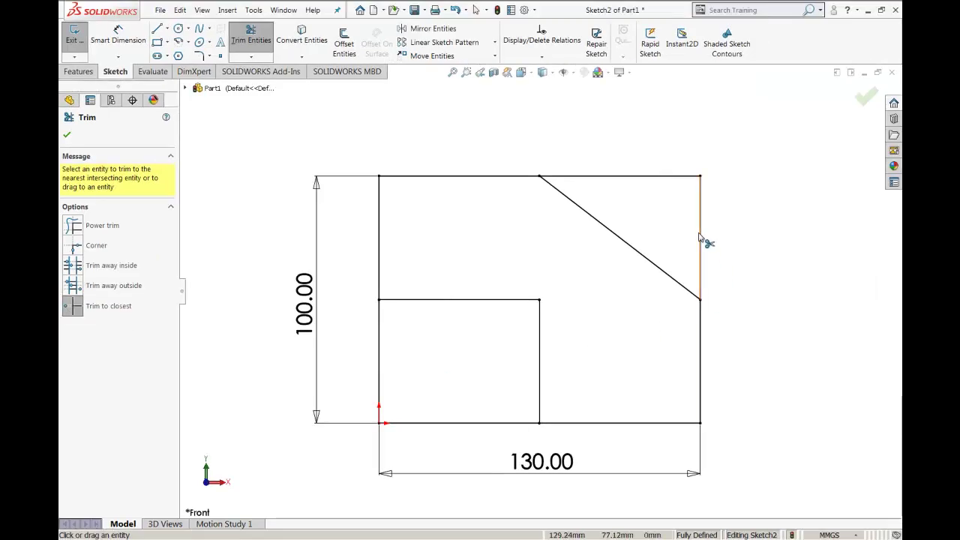
Step: Trial-trim the right, top, bottom-left and lower-left edge segments, accepting each relation warning
click(700, 238)
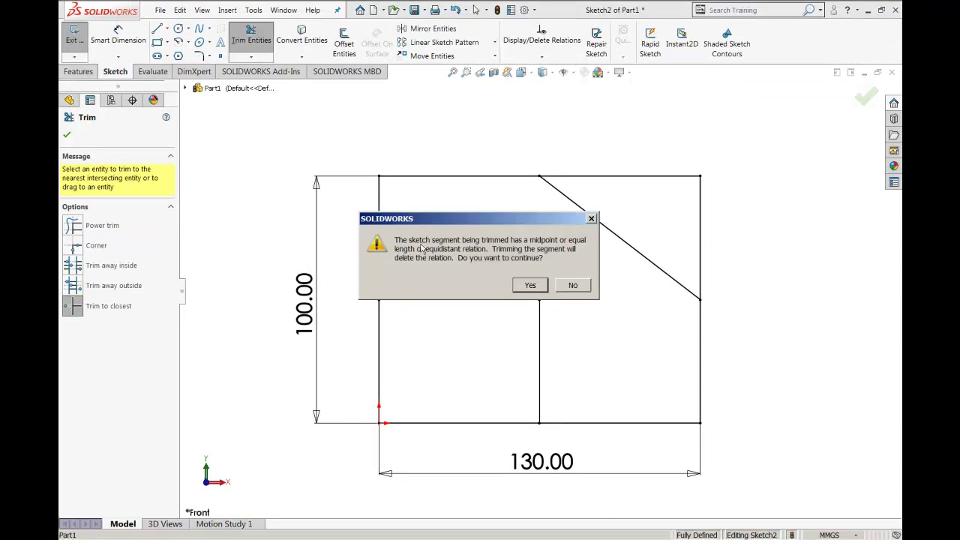
click(530, 285)
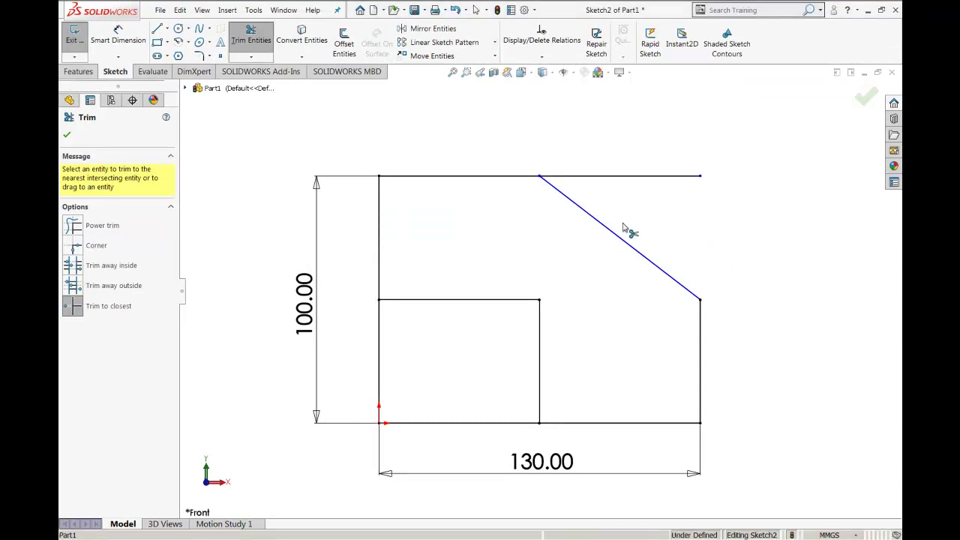
click(643, 177)
click(531, 286)
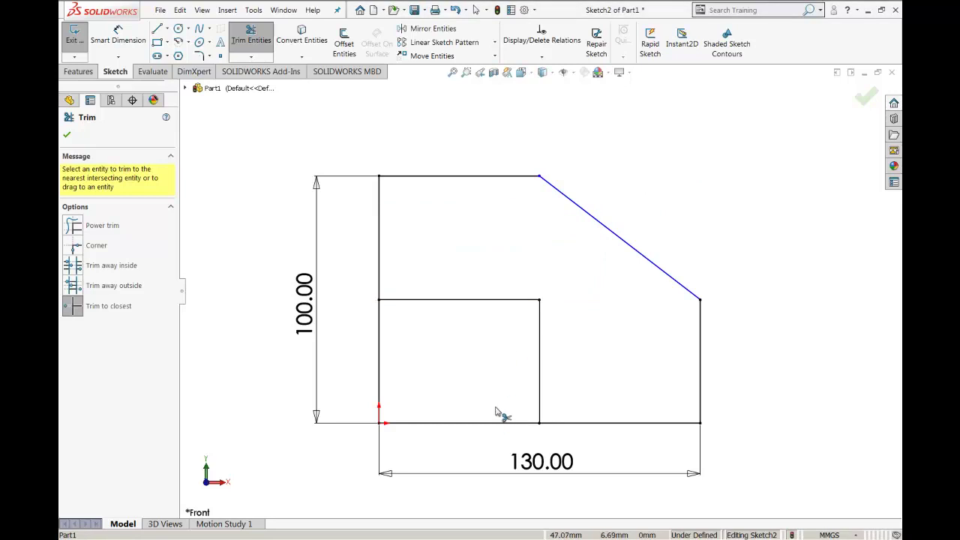
click(496, 424)
click(530, 289)
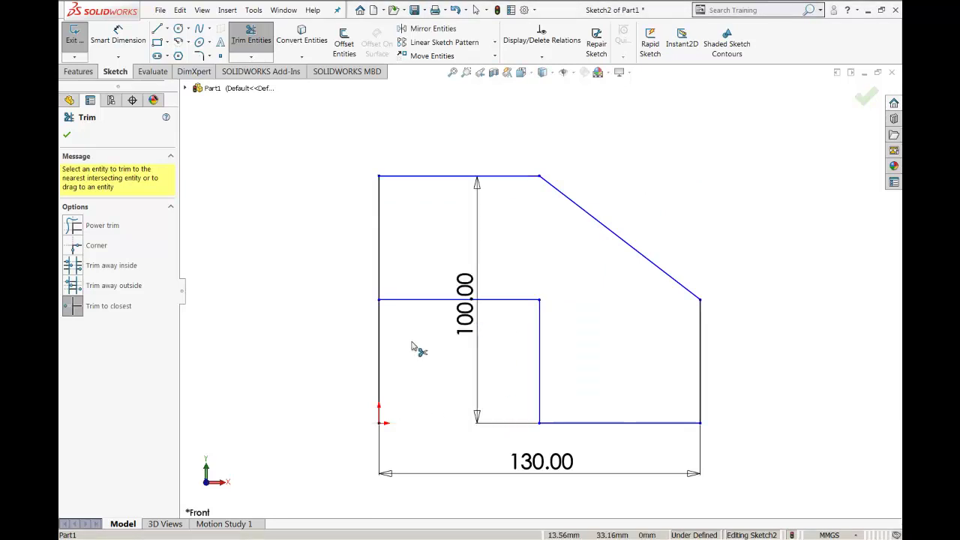
click(381, 359)
click(530, 285)
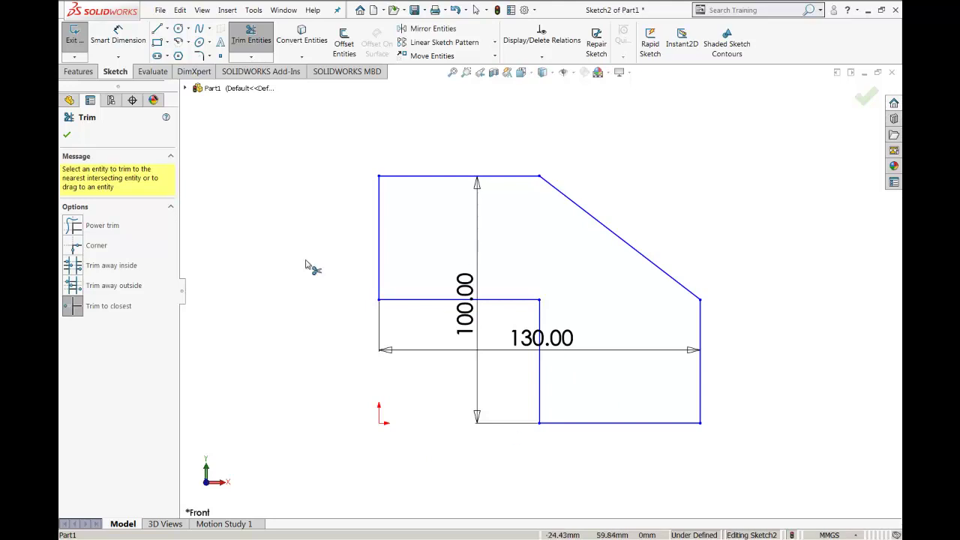
Step: Close Trim and undo twice to restore the full rectangle with its diagonal
click(460, 14)
click(455, 9)
click(457, 11)
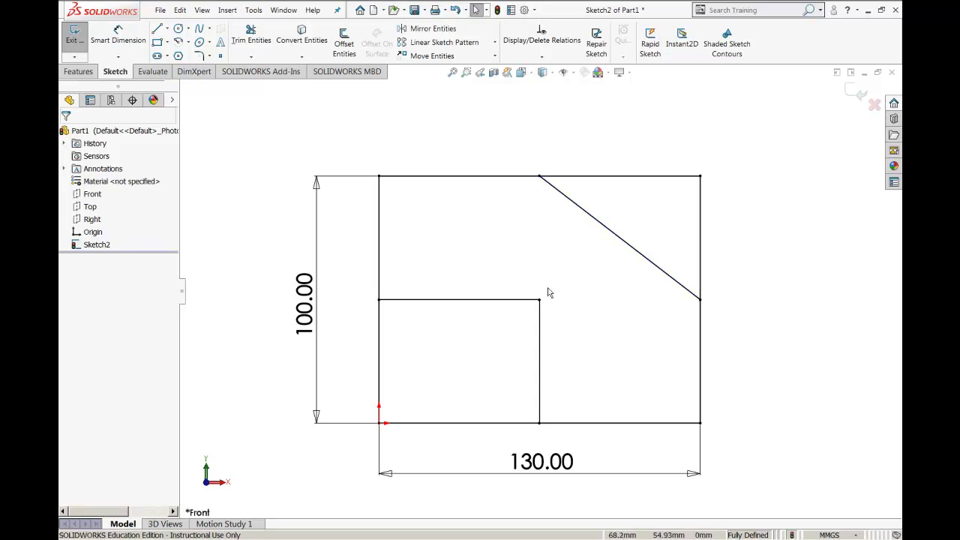
Step: Trim the excess right, top, bottom and left segments to closest, accepting each warning, then close Trim
click(250, 36)
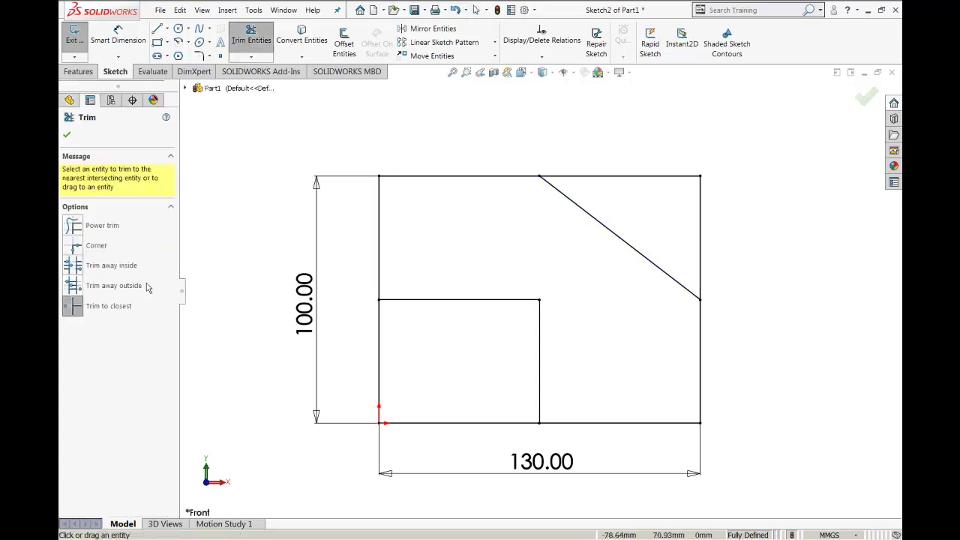
click(69, 313)
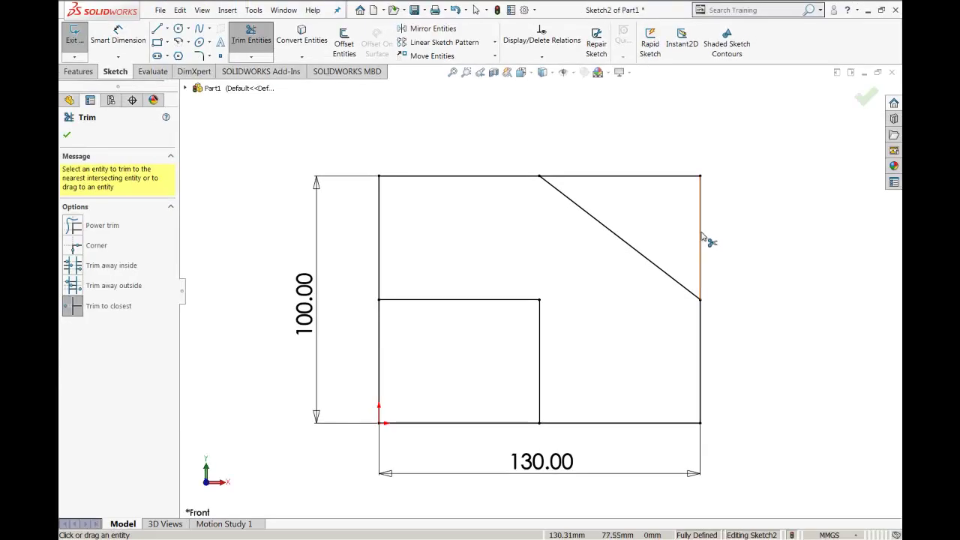
click(701, 235)
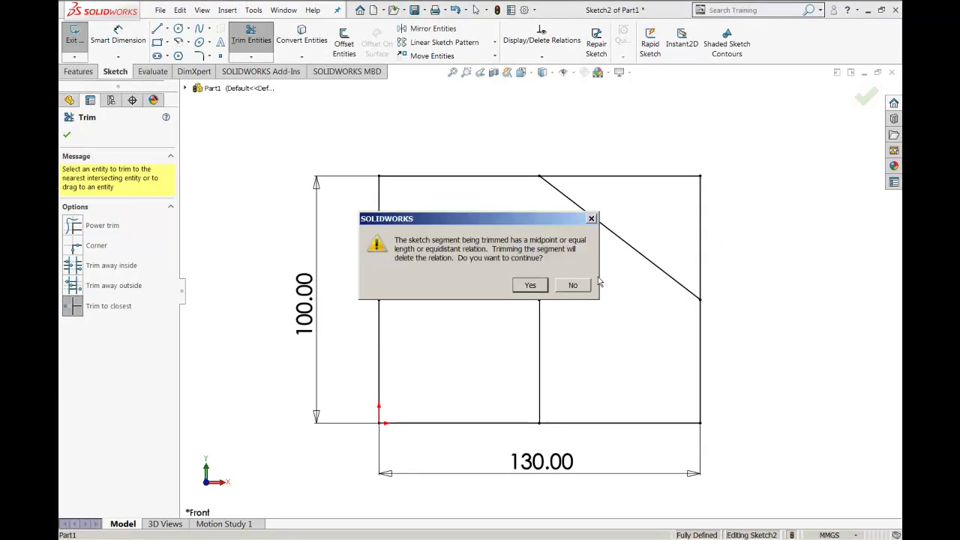
click(538, 288)
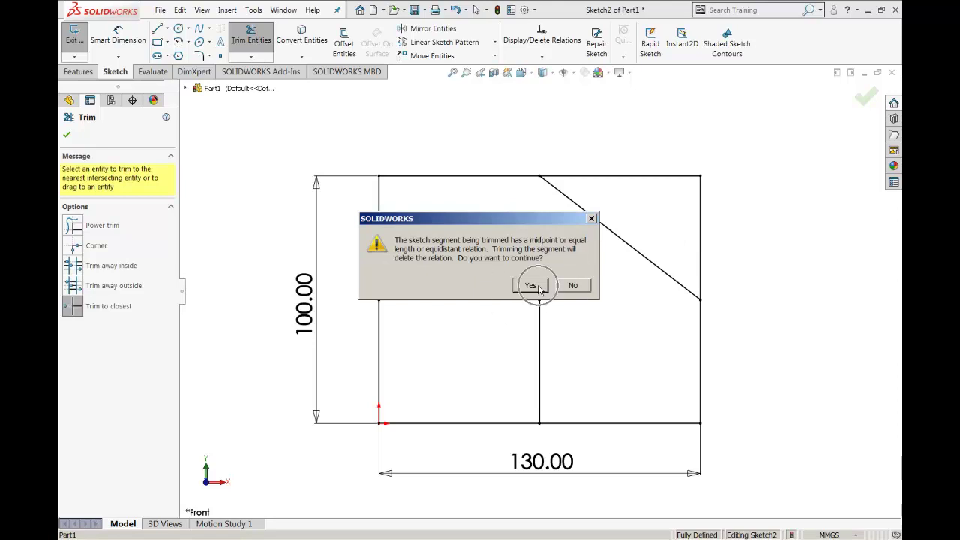
click(631, 177)
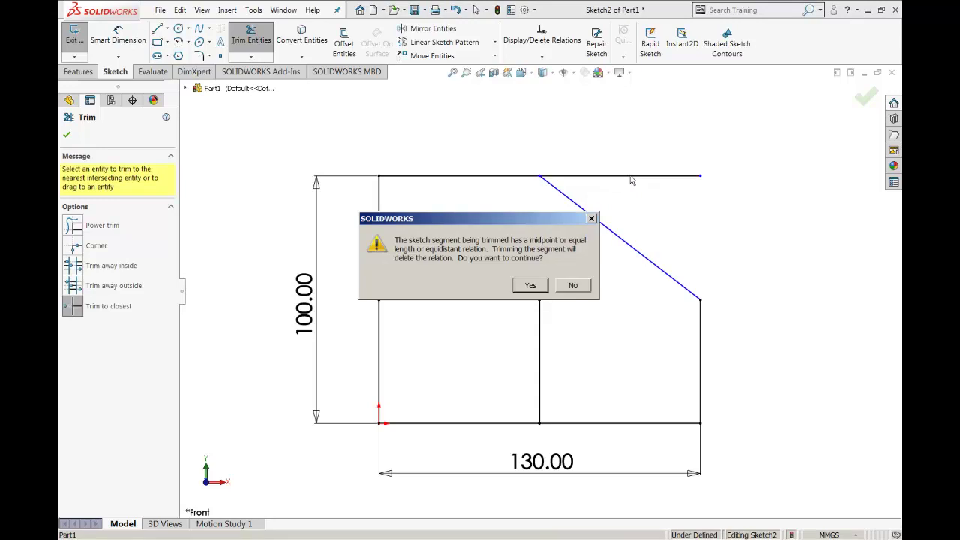
click(530, 285)
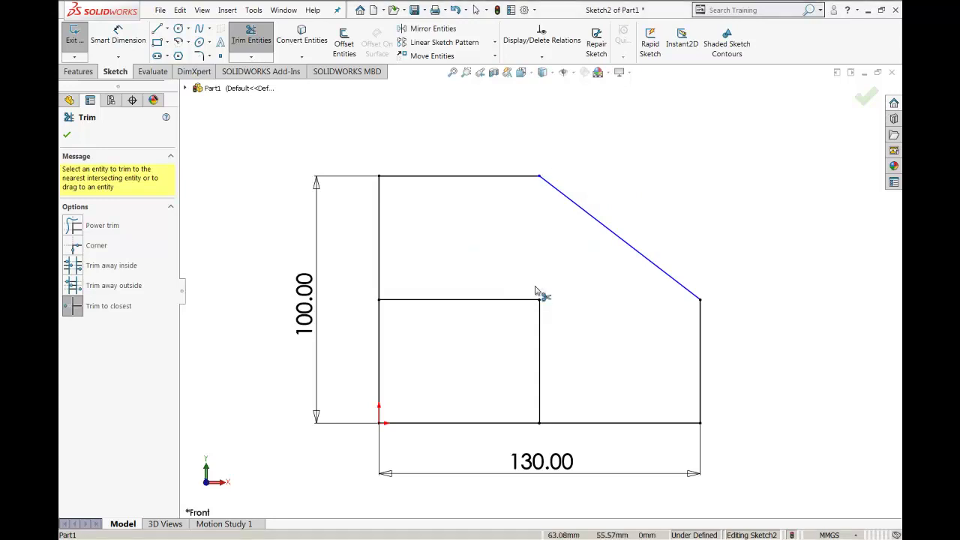
click(477, 426)
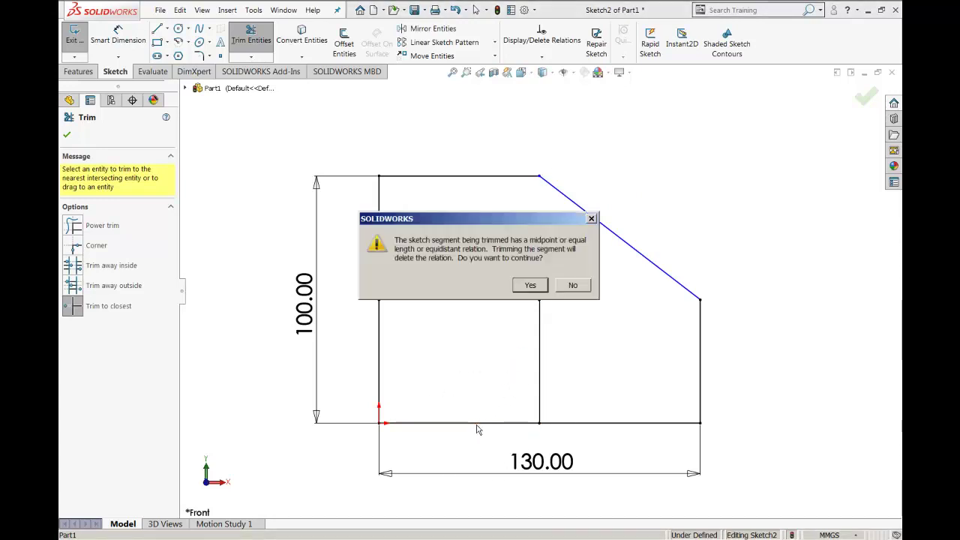
click(531, 285)
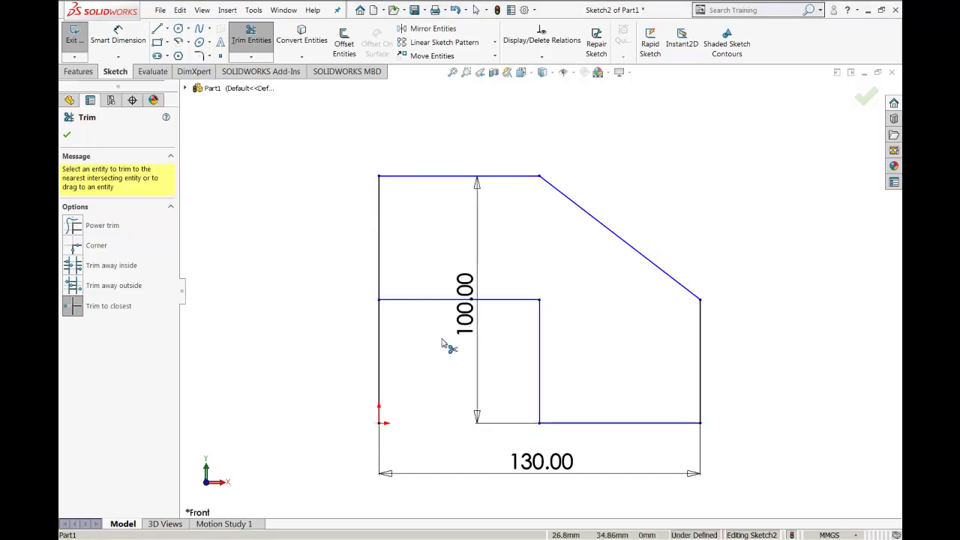
click(381, 353)
click(529, 286)
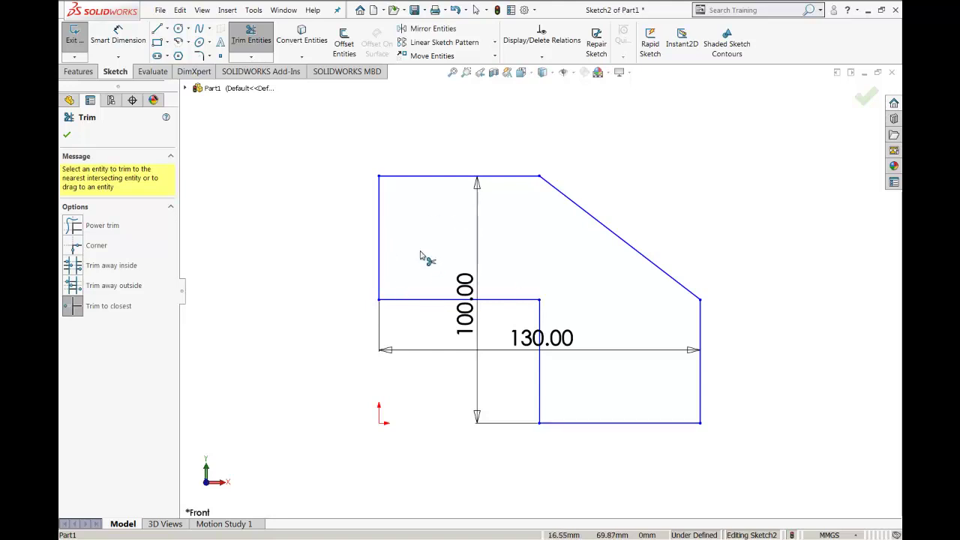
click(67, 136)
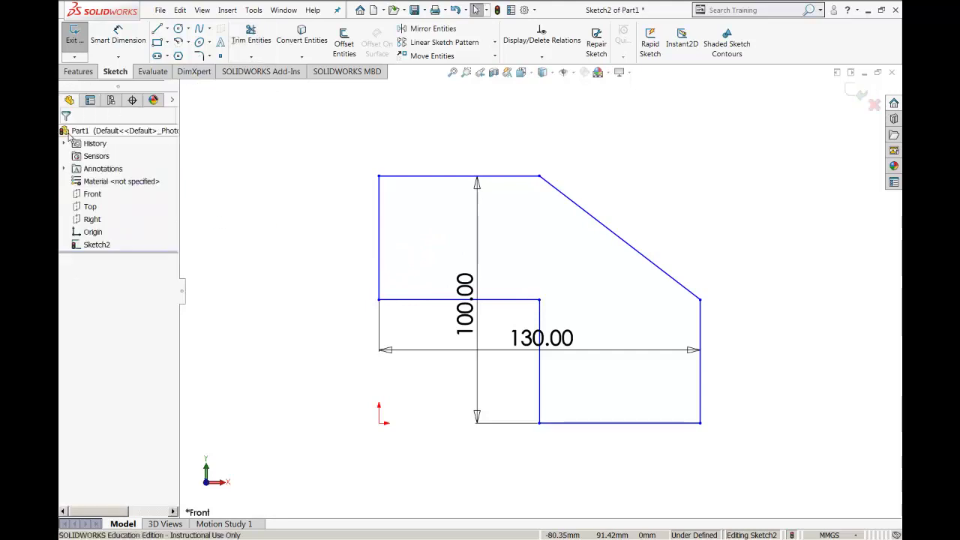
Step: Drag the 100.00 height dimension to the left and the 130.00 width below the outline
drag(468, 330, 336, 326)
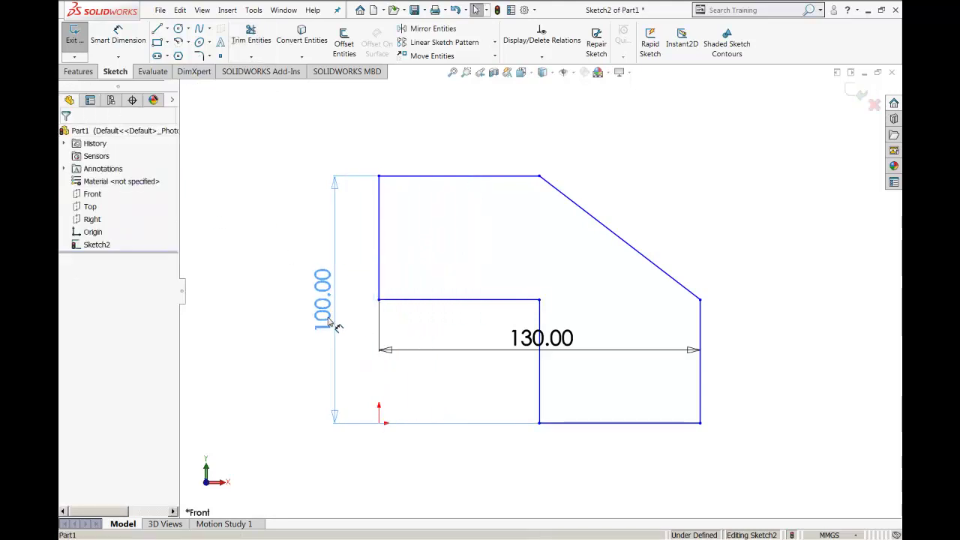
drag(516, 355, 542, 481)
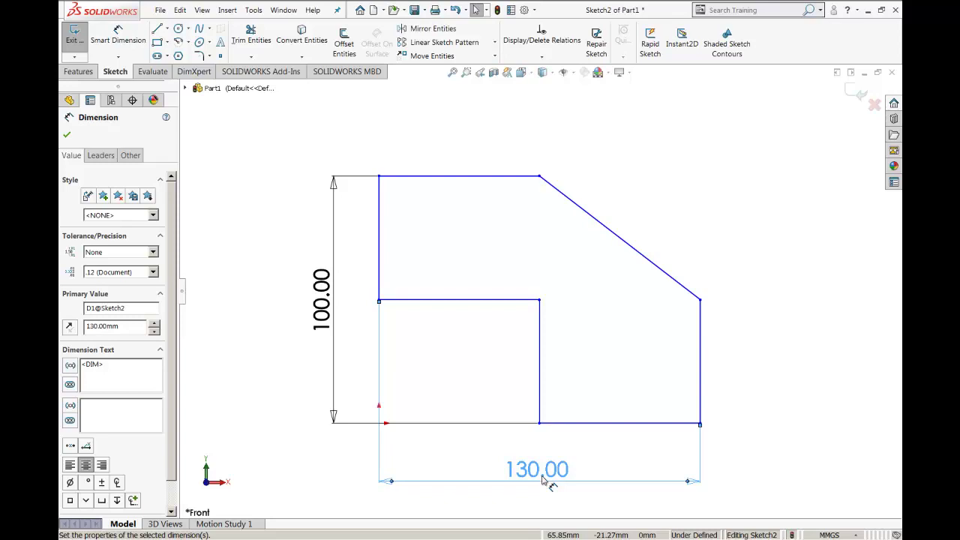
Step: In the Chrome PDF tutorial, find the Extruded Boss/Base figure 1.15
key(alt+Tab)
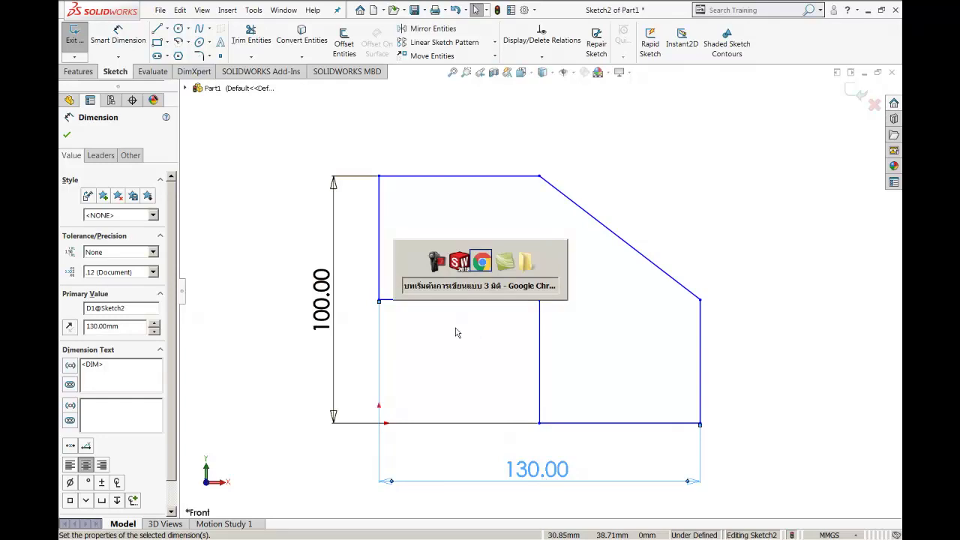
scroll(457, 333, down, 4)
scroll(463, 335, down, 2)
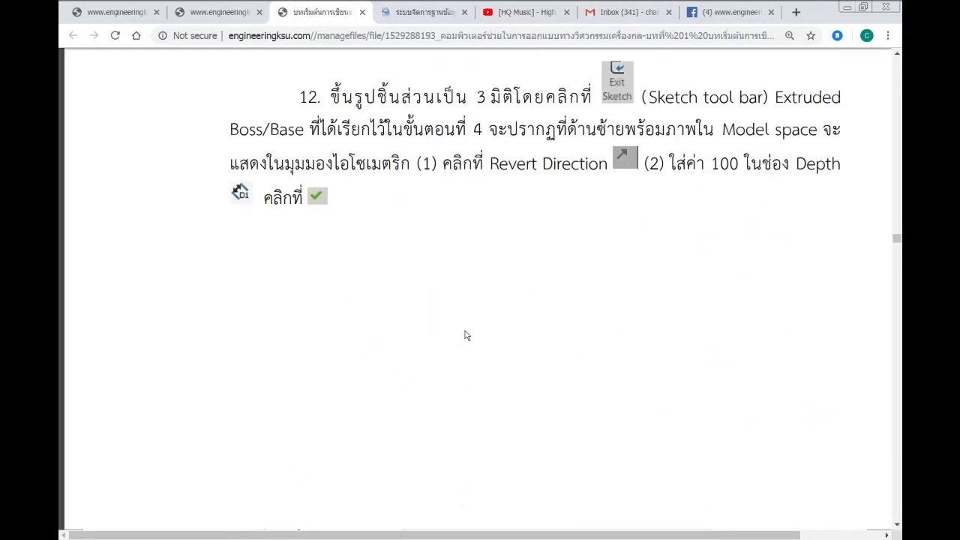
scroll(465, 335, up, 5)
scroll(465, 335, up, 1)
drag(896, 235, 890, 172)
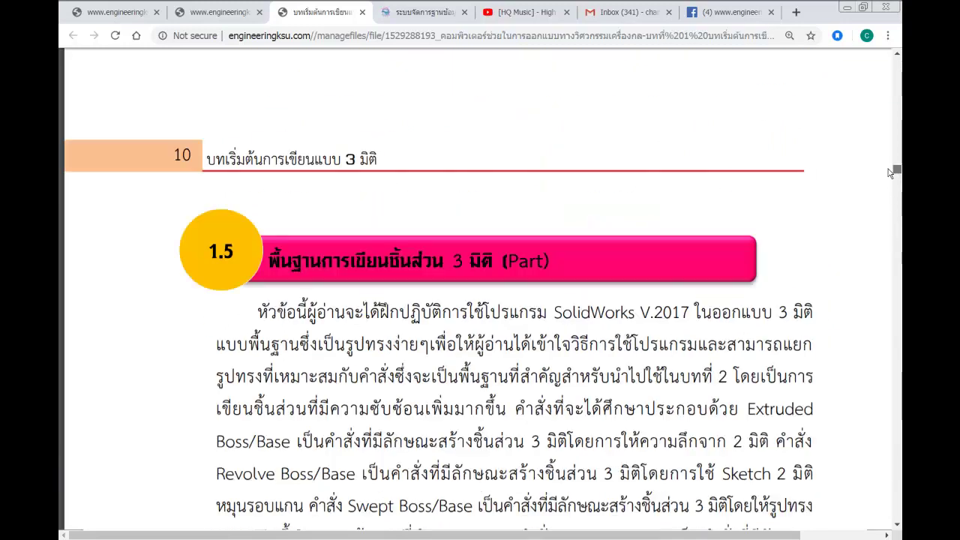
scroll(890, 172, up, 5)
Step: Trace the figure's 2D L-profile sketch with the pen, then return to SOLIDWORKS
scroll(679, 381, down, 5)
scroll(679, 381, down, 3)
scroll(679, 381, down, 5)
scroll(679, 381, down, 5)
scroll(679, 382, down, 5)
scroll(729, 251, down, 2)
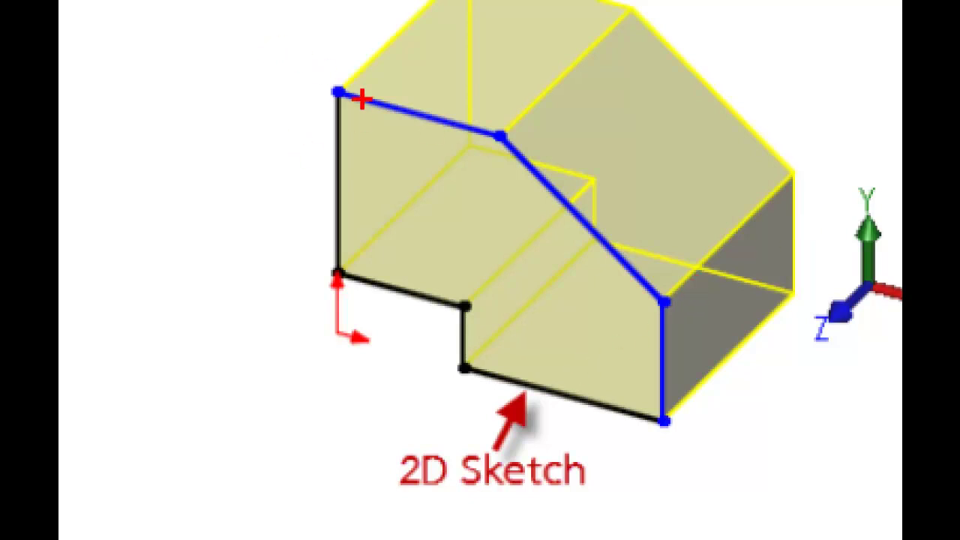
drag(340, 92, 340, 285)
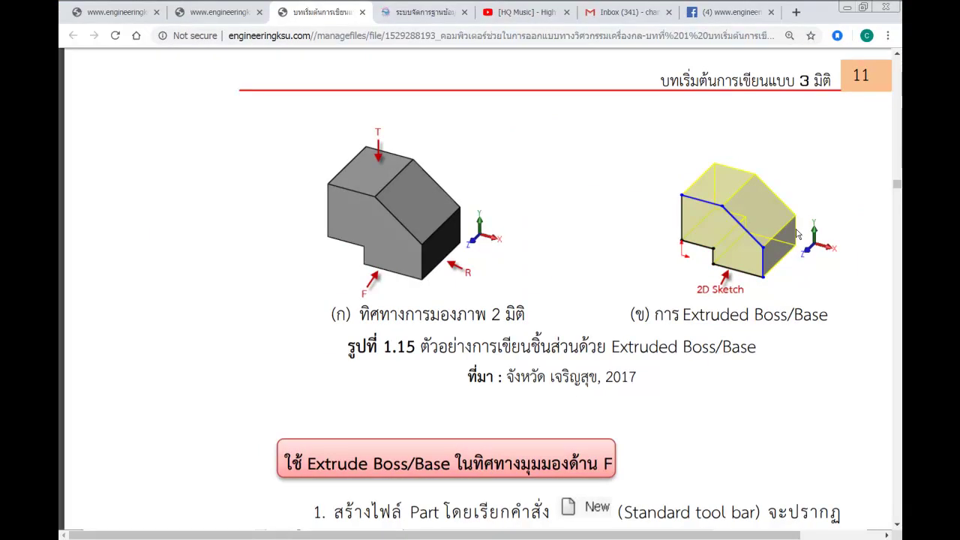
key(alt+Tab)
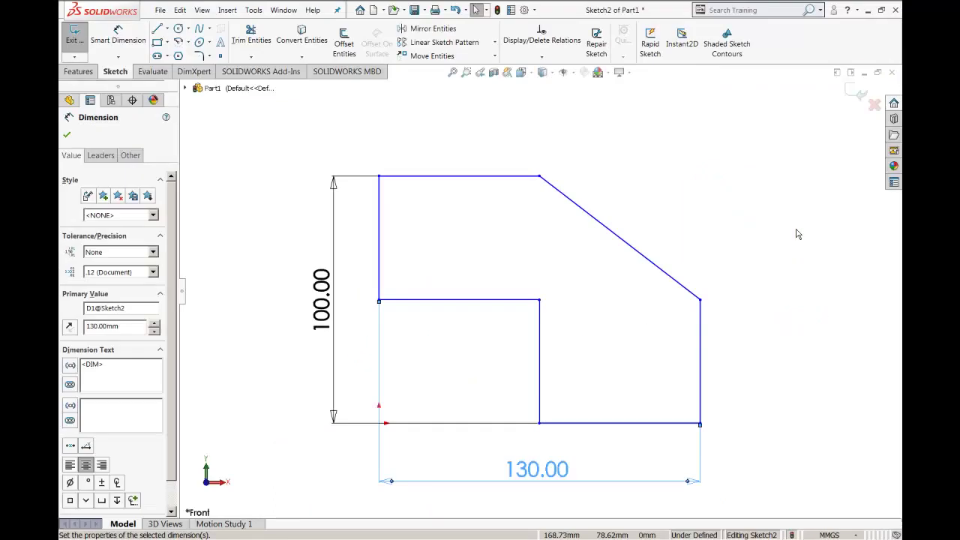
Step: Exit sketch mode, keeping the chamfered L-profile as Sketch2
click(73, 50)
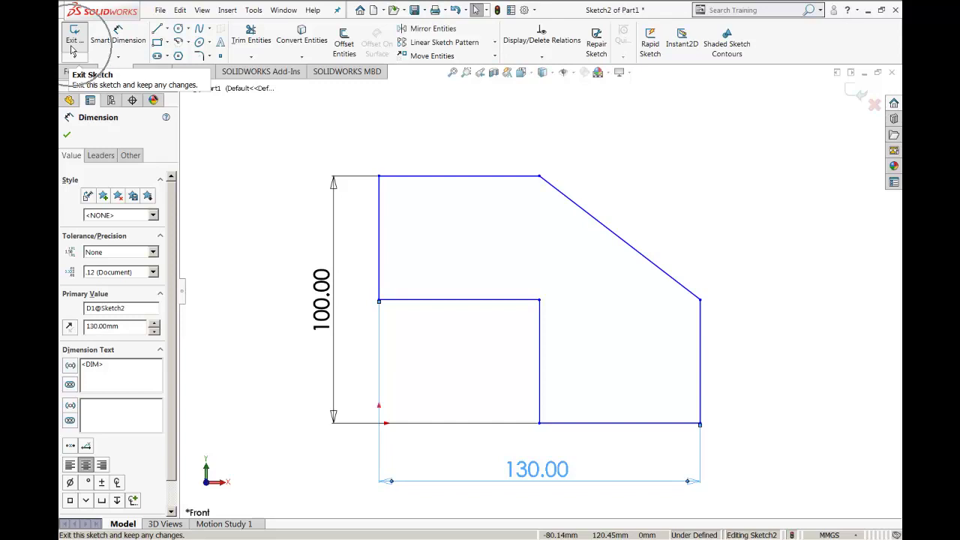
click(73, 49)
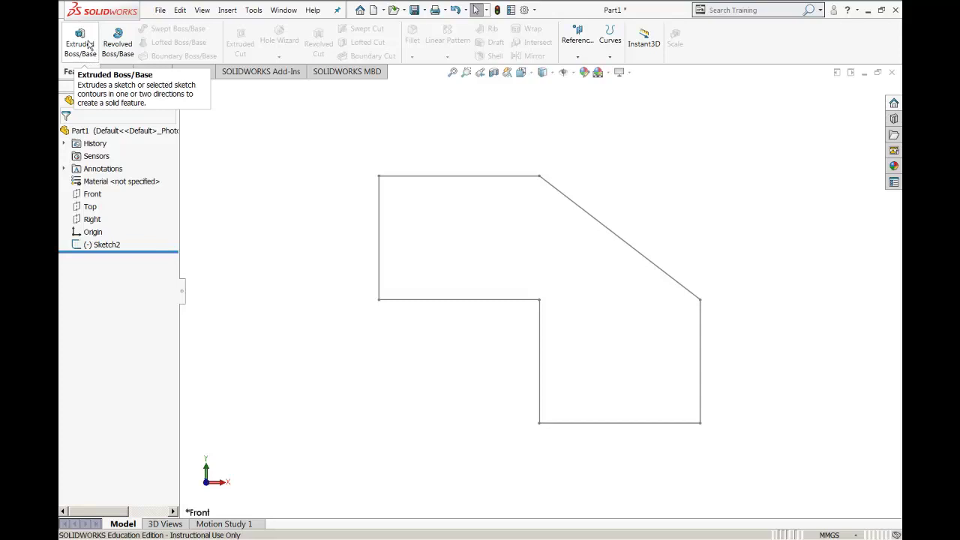
click(80, 44)
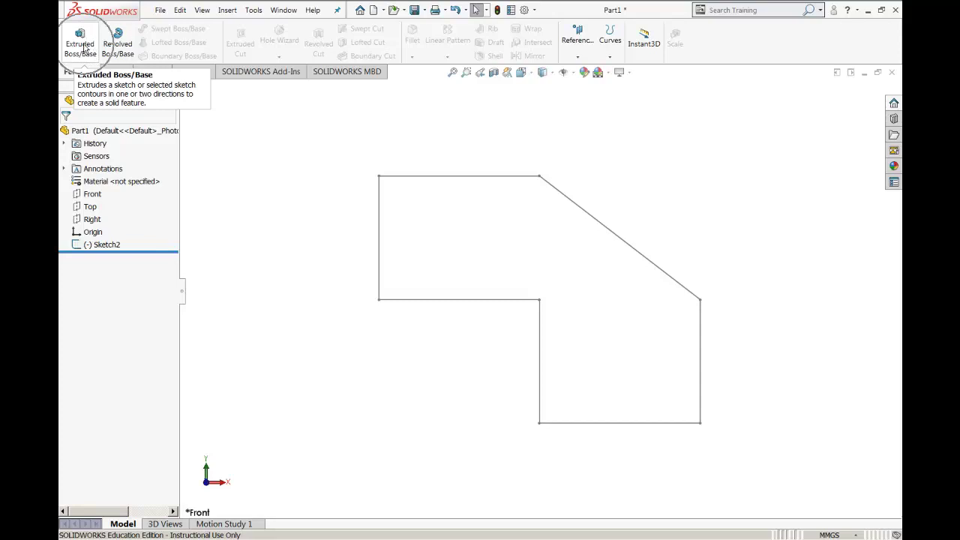
click(577, 213)
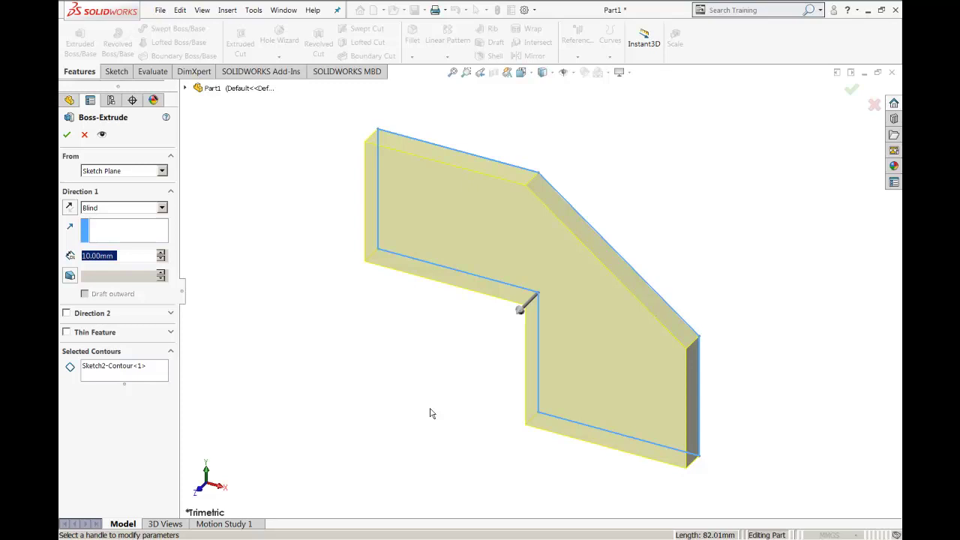
click(84, 135)
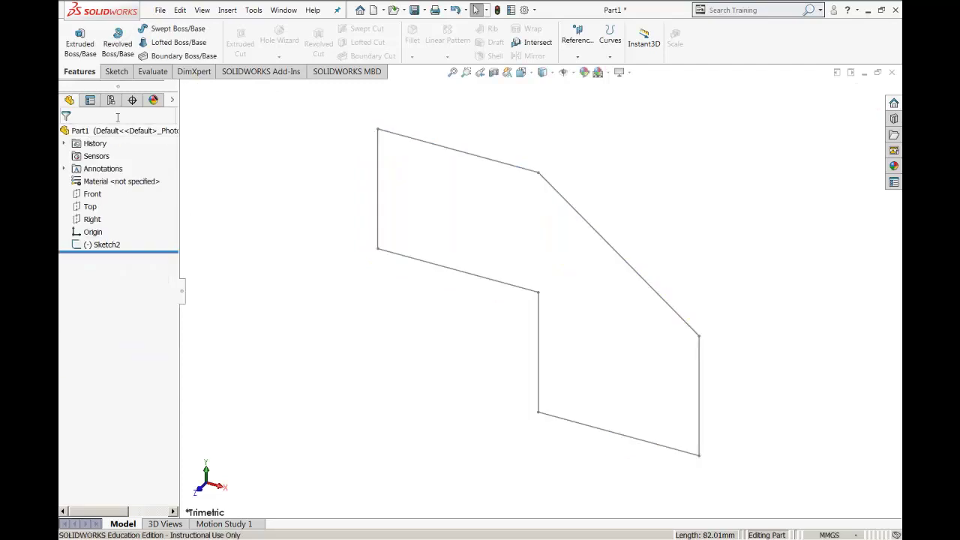
click(116, 72)
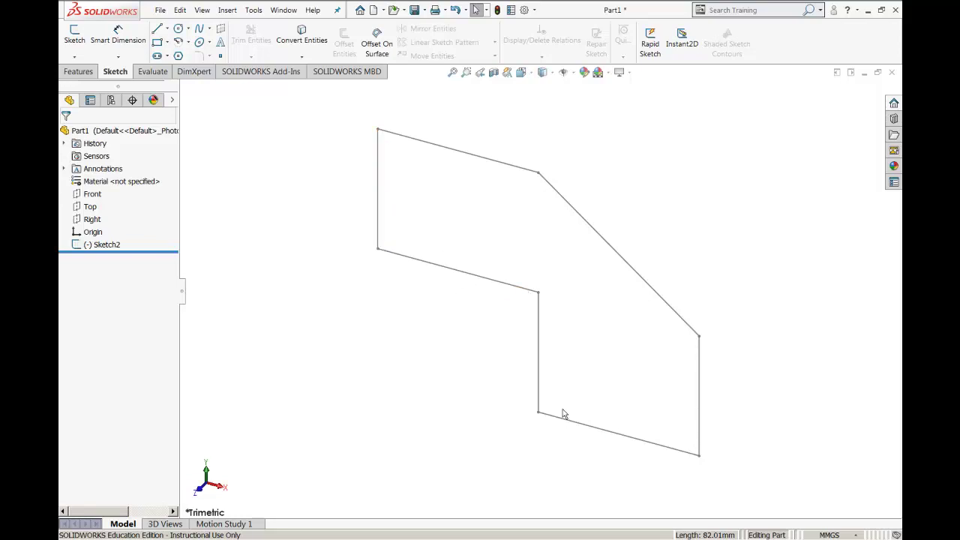
Step: Start an Extruded Boss/Base on Sketch2 at the default 10 mm, then switch to Chrome
click(78, 71)
click(79, 38)
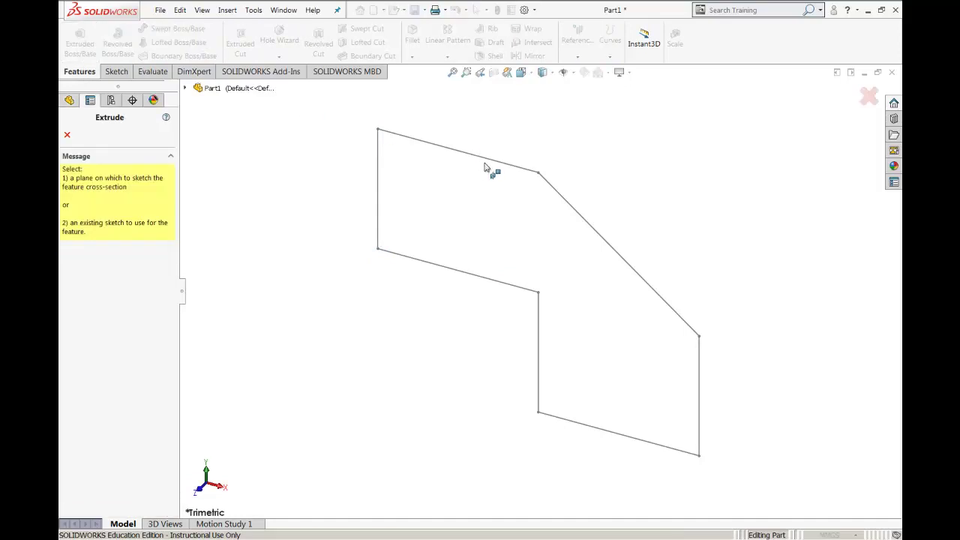
click(486, 160)
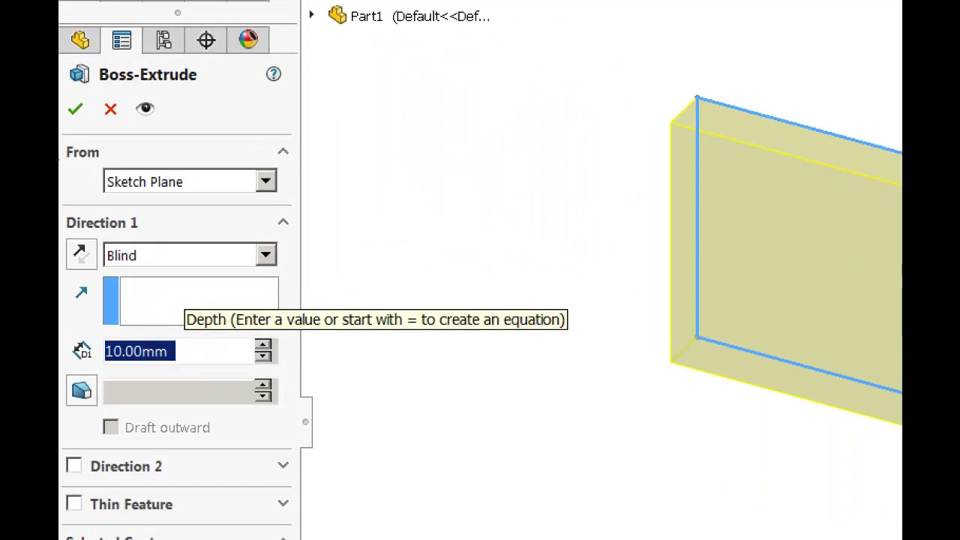
drag(67, 90, 73, 55)
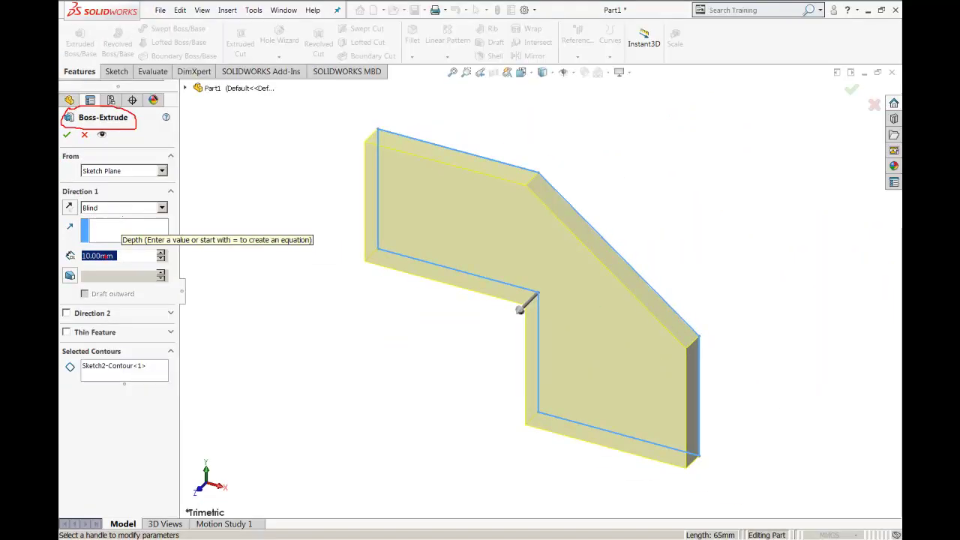
key(alt+Tab)
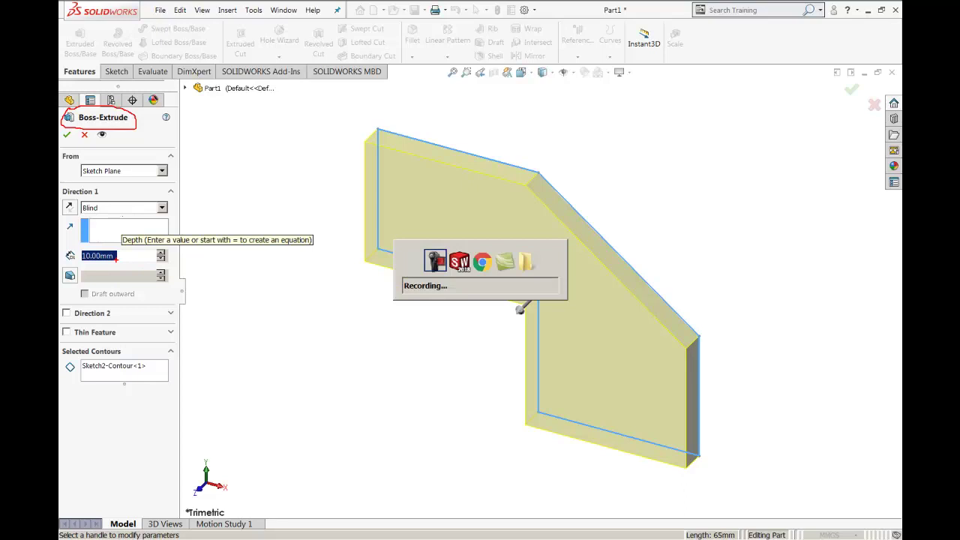
key(alt+Tab)
key(alt+Tab)
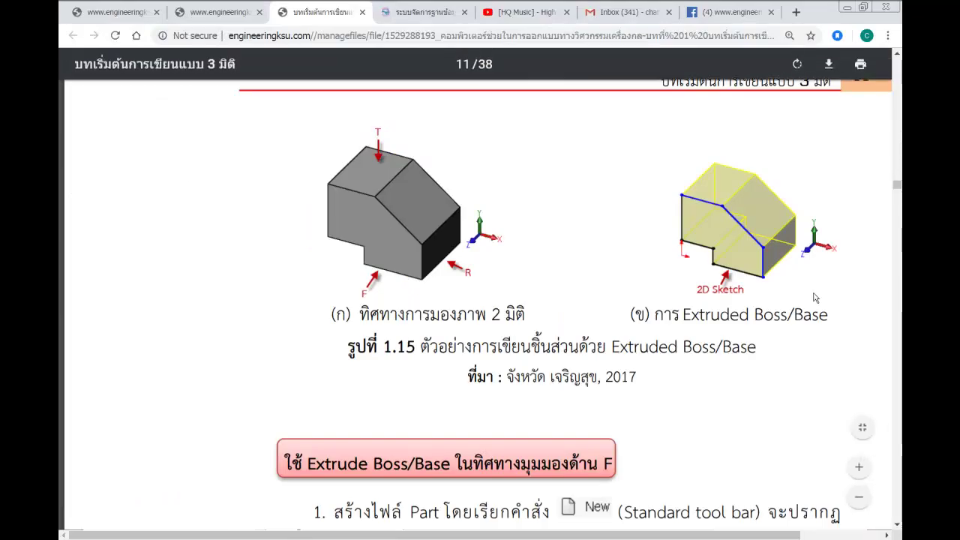
Step: Bring up tutorial step 12 and highlight its '100 ... Depth' instruction
scroll(815, 294, down, 5)
scroll(728, 305, down, 3)
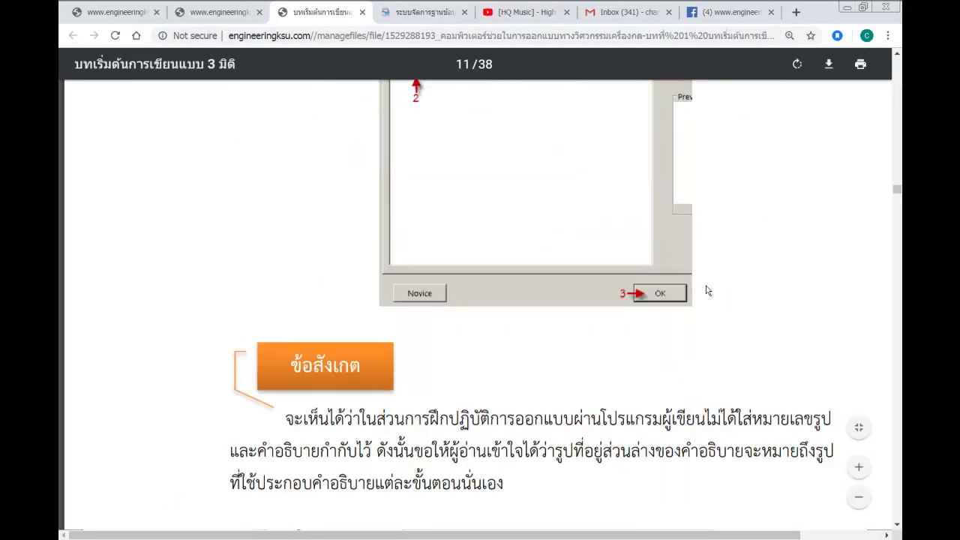
scroll(617, 261, down, 5)
scroll(617, 261, down, 5)
scroll(617, 261, down, 5)
scroll(617, 262, down, 5)
scroll(617, 261, down, 5)
scroll(615, 257, down, 5)
scroll(614, 255, down, 5)
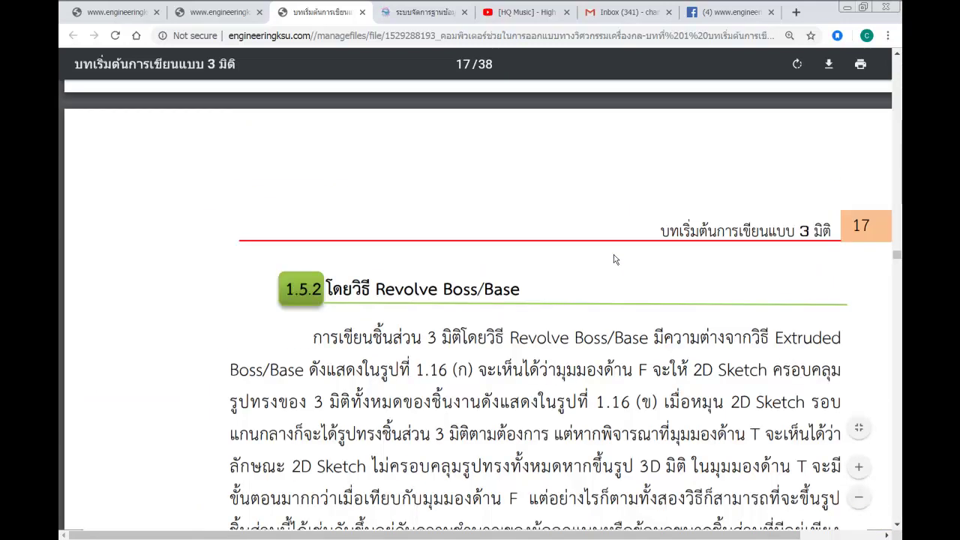
scroll(614, 260, up, 5)
scroll(615, 259, up, 3)
scroll(614, 259, up, 3)
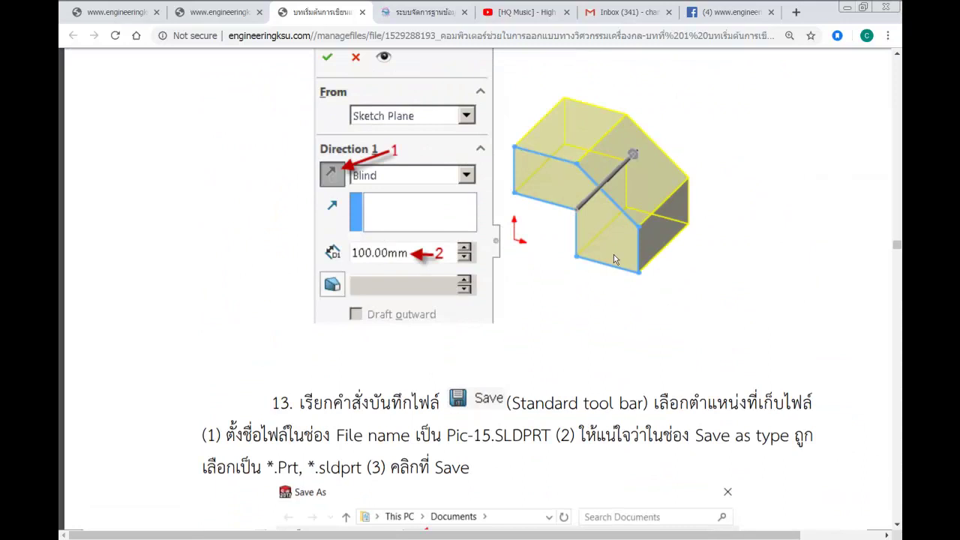
scroll(614, 254, up, 5)
scroll(614, 256, up, 5)
scroll(614, 258, up, 3)
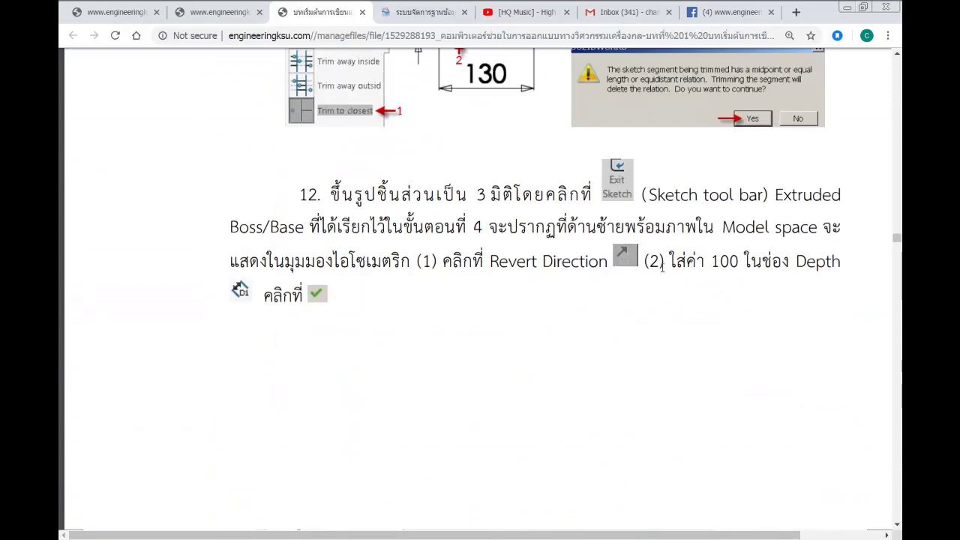
drag(713, 261, 846, 268)
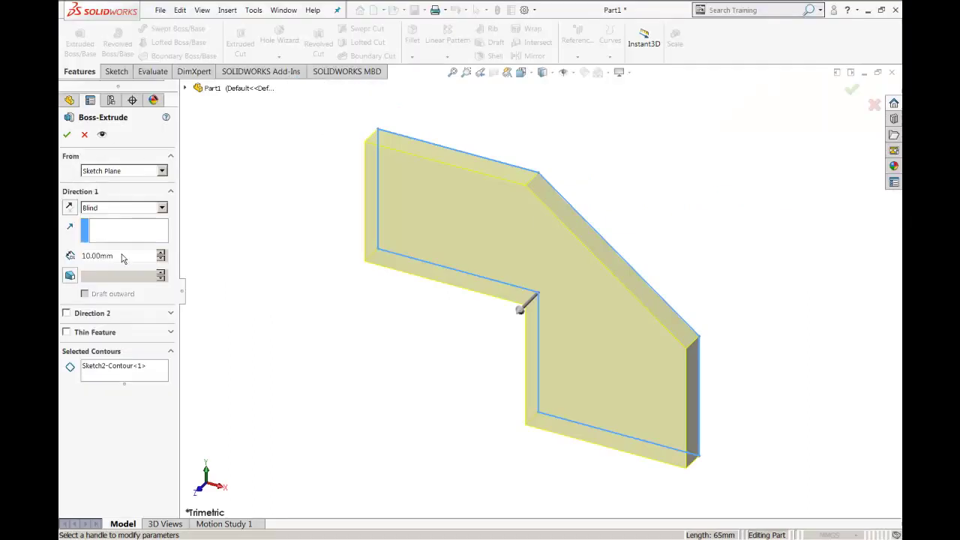
Step: Change the Blind extrusion depth from 10 to 100 mm and confirm Boss-Extrude2
click(125, 256)
double_click(125, 255)
text(100)
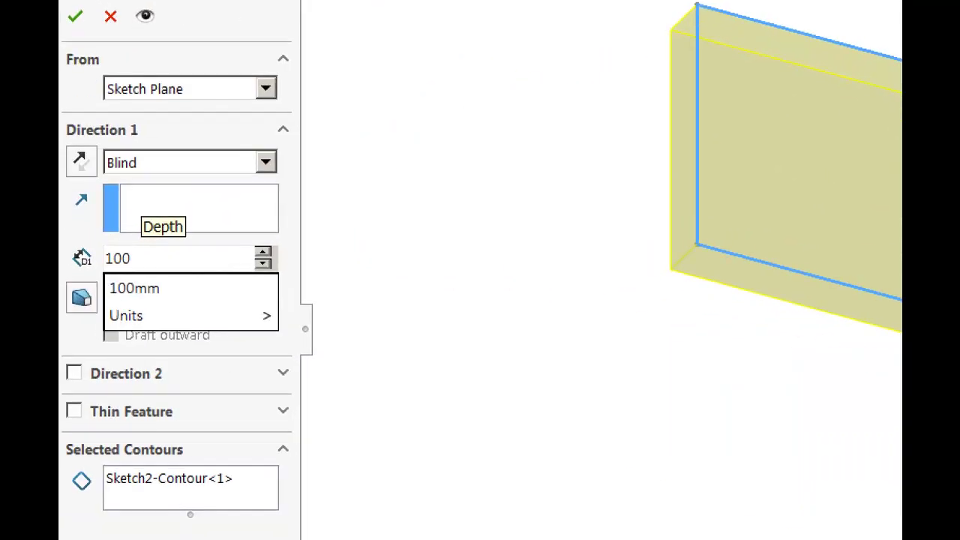
mouse_move(210, 304)
mouse_down()
mouse_move(130, 330)
mouse_move(218, 304)
mouse_up()
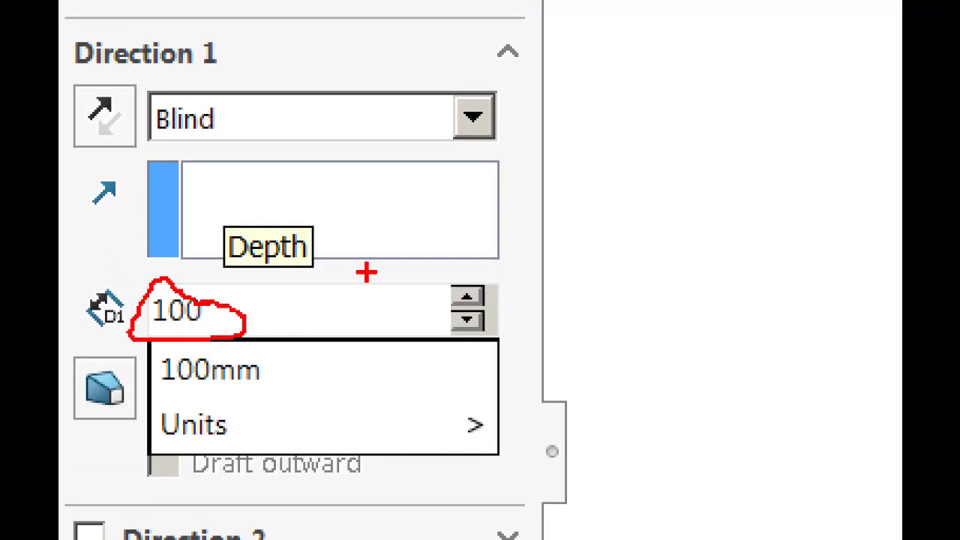
mouse_move(257, 102)
mouse_down()
mouse_move(160, 92)
mouse_move(135, 127)
mouse_move(263, 137)
mouse_move(225, 114)
mouse_up()
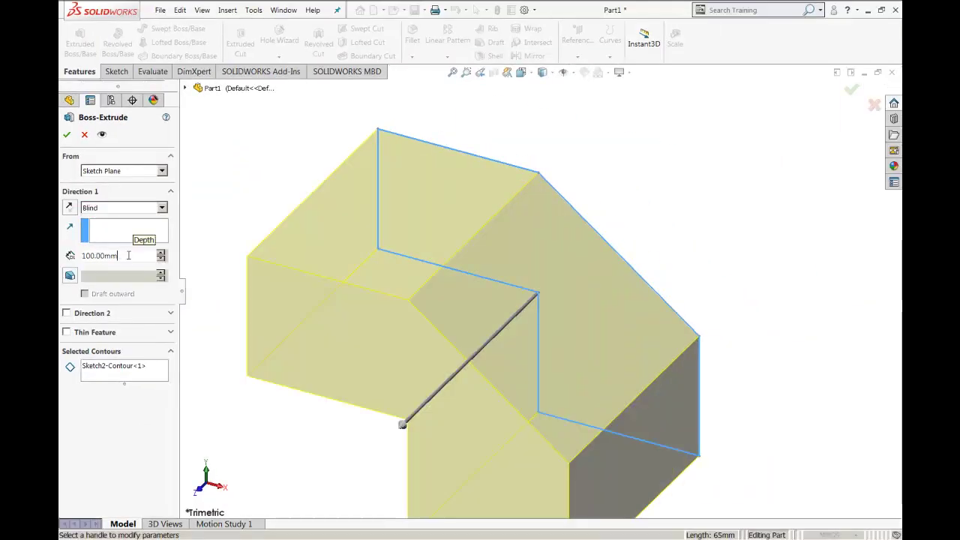
click(67, 135)
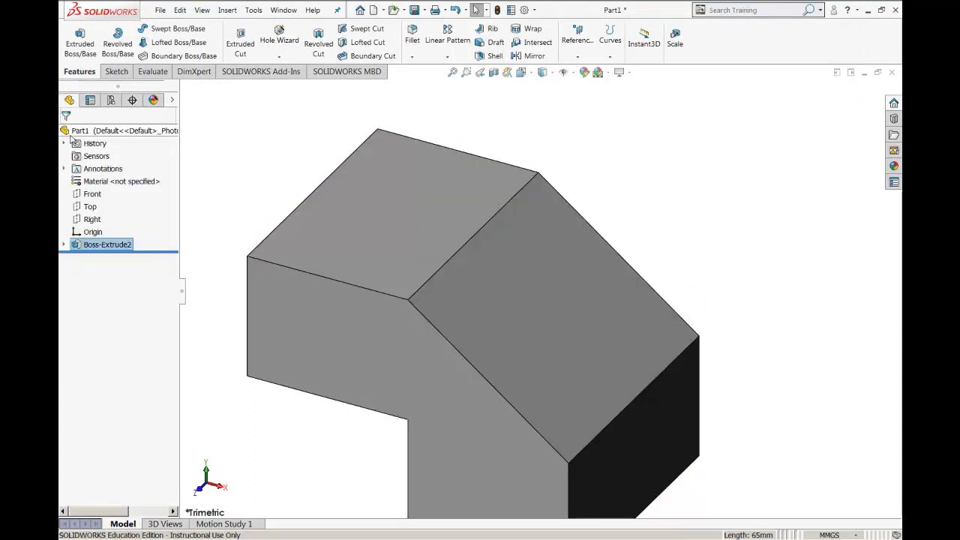
key(f)
scroll(494, 333, down, 3)
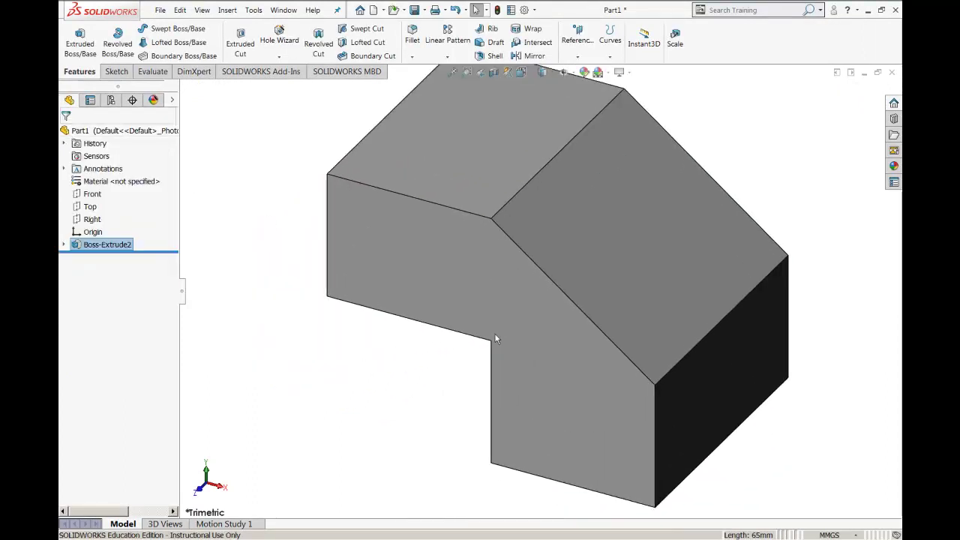
scroll(497, 322, up, 3)
scroll(510, 285, up, 1)
scroll(519, 252, down, 2)
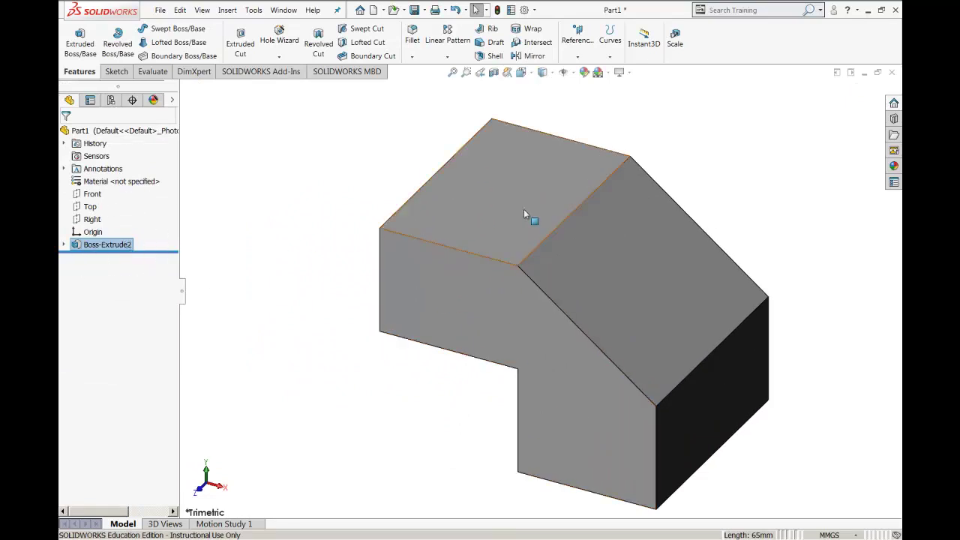
click(528, 347)
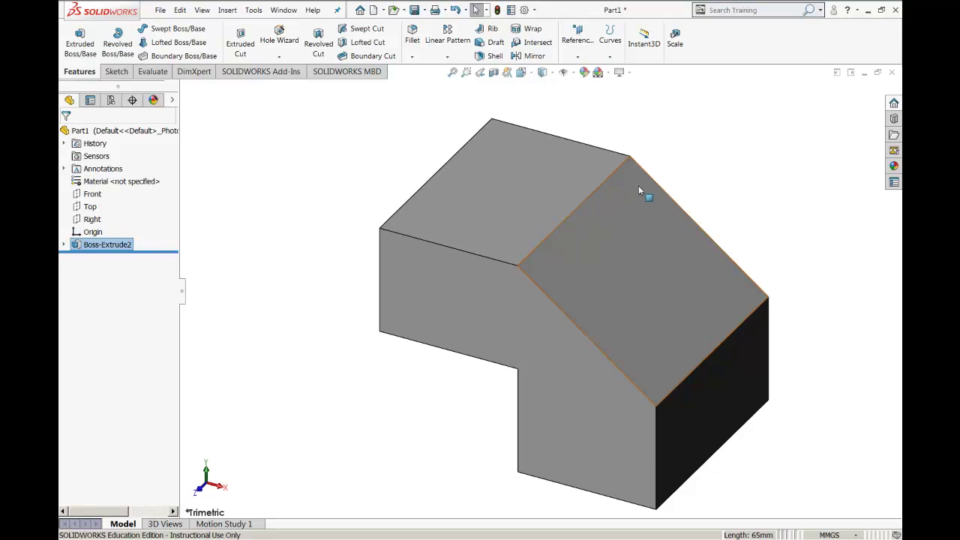
mouse_move(639, 192)
middle_down()
mouse_move(425, 287)
mouse_move(354, 288)
mouse_move(544, 289)
mouse_move(630, 261)
mouse_move(705, 207)
mouse_move(534, 241)
mouse_move(407, 238)
mouse_move(435, 255)
mouse_move(598, 253)
mouse_move(740, 202)
mouse_move(742, 314)
mouse_move(517, 343)
mouse_move(490, 283)
mouse_move(538, 249)
middle_up()
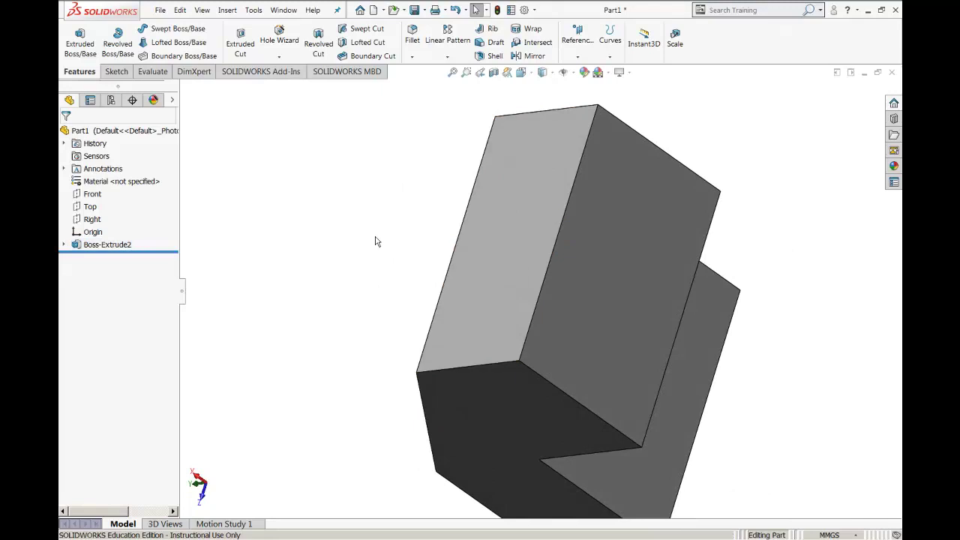
key(ctrl+7)
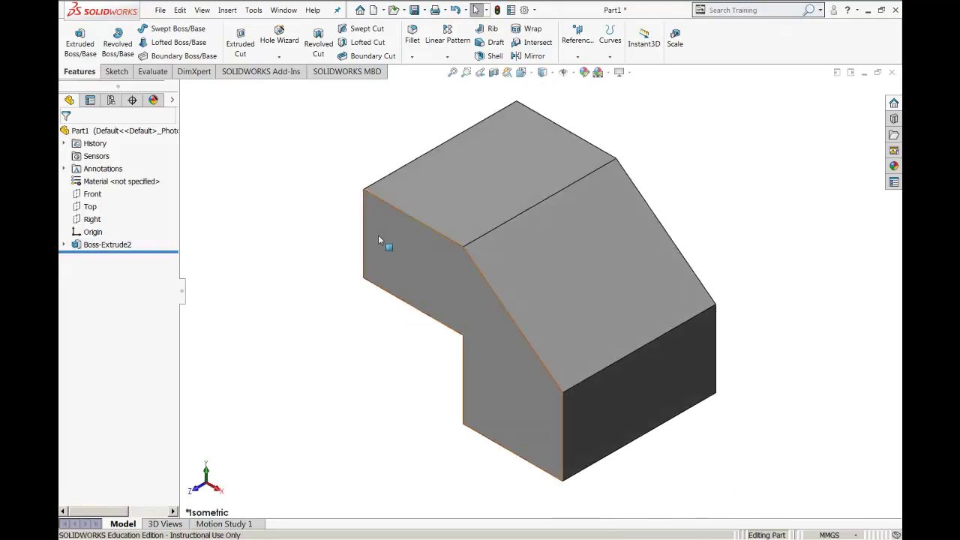
key(ctrl+5)
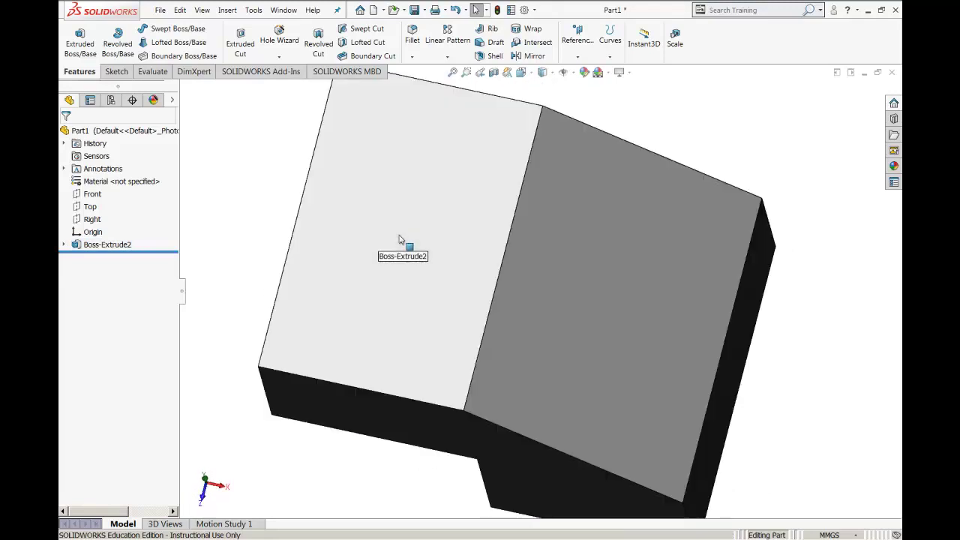
key(ctrl+1)
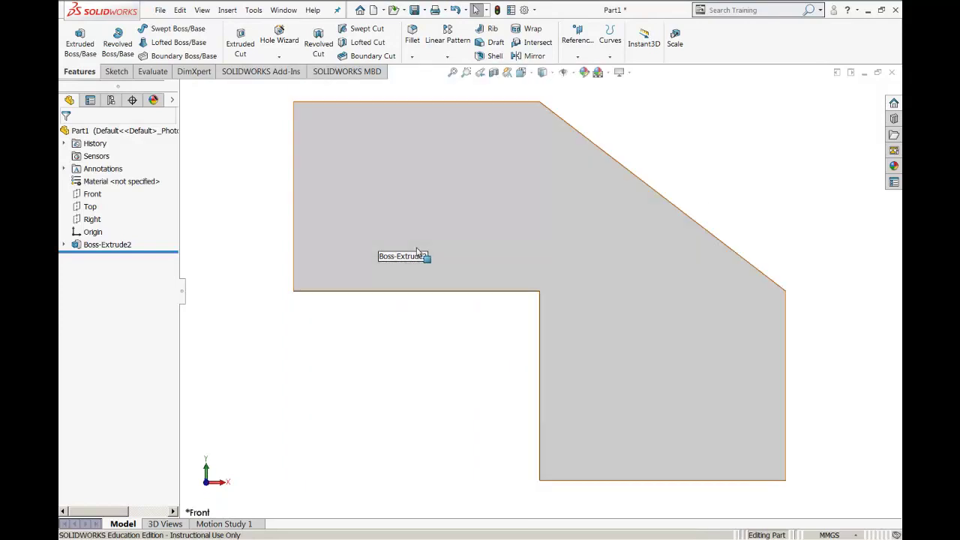
key(ctrl+3)
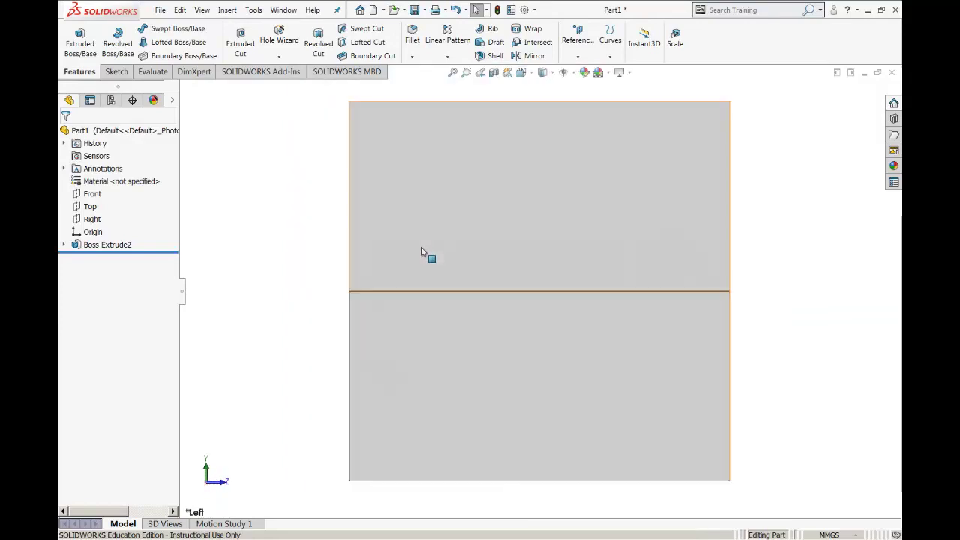
key(ctrl+1)
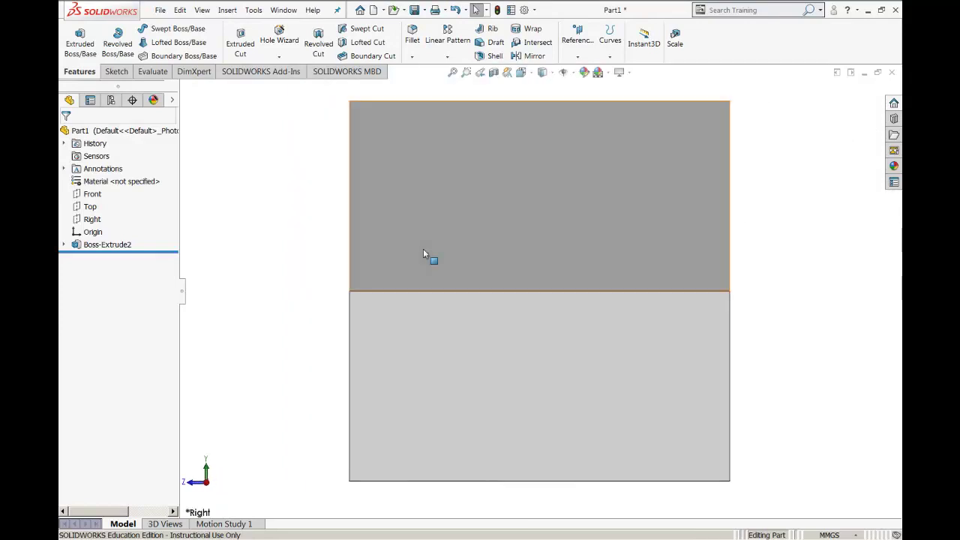
key(ctrl+7)
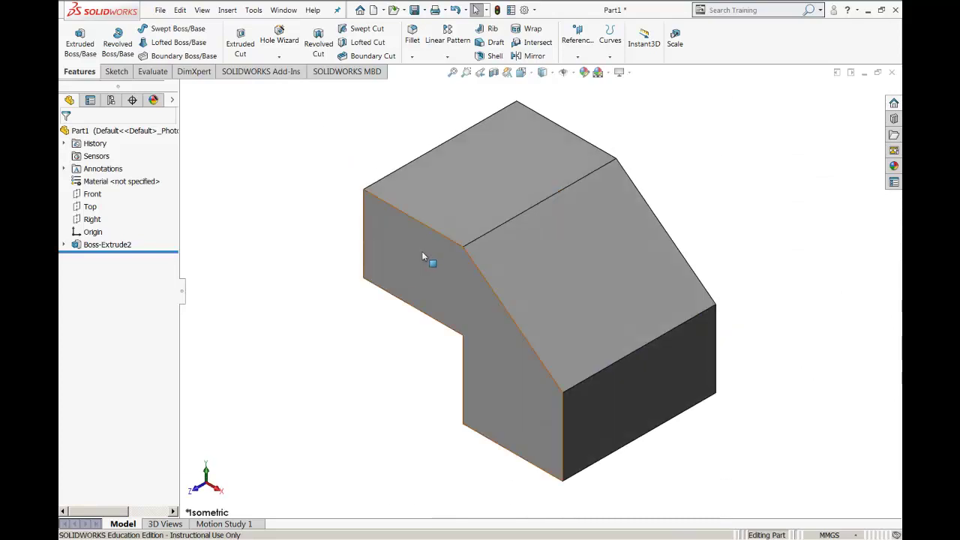
mouse_move(316, 325)
middle_down()
mouse_move(348, 326)
mouse_move(283, 317)
mouse_move(658, 253)
mouse_move(791, 154)
mouse_move(442, 295)
mouse_move(379, 300)
mouse_move(766, 187)
mouse_move(718, 281)
mouse_move(443, 250)
mouse_move(346, 307)
mouse_move(753, 259)
mouse_move(755, 298)
mouse_move(524, 377)
mouse_move(424, 326)
mouse_move(450, 230)
mouse_move(804, 209)
mouse_move(568, 266)
mouse_move(401, 267)
middle_up()
middle_drag(622, 257, 561, 282)
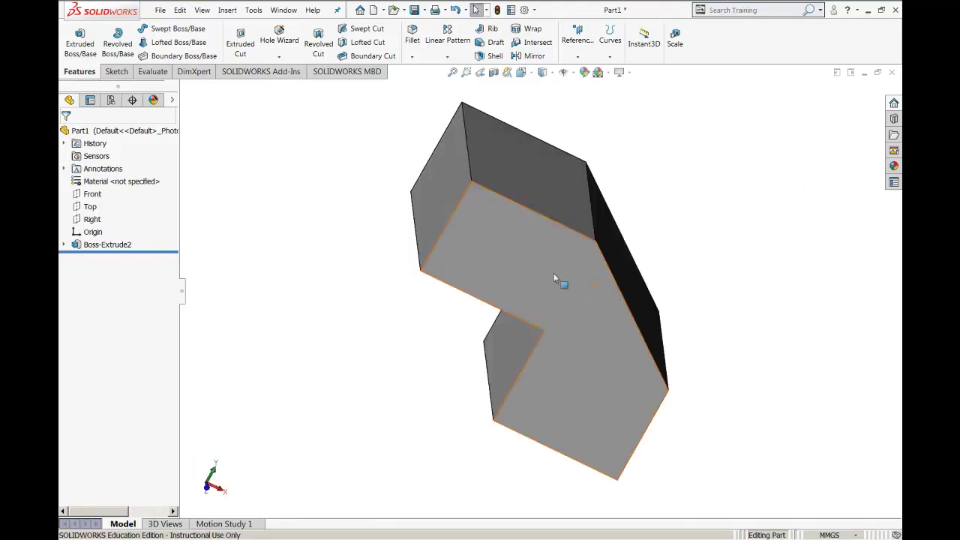
Step: Return to isometric view and expand Boss-Extrude2 in the feature tree to show Sketch2
key(ctrl+7)
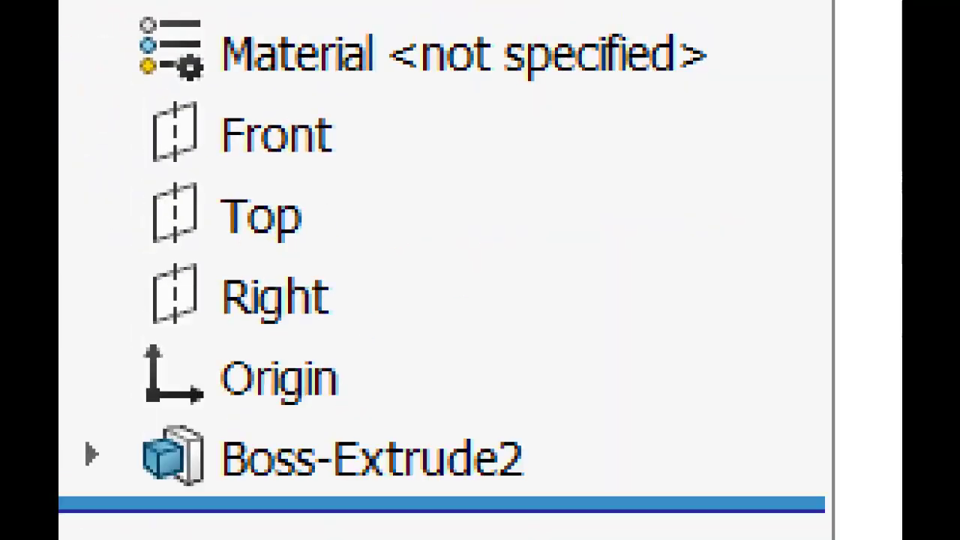
drag(377, 397, 346, 331)
drag(60, 336, 347, 331)
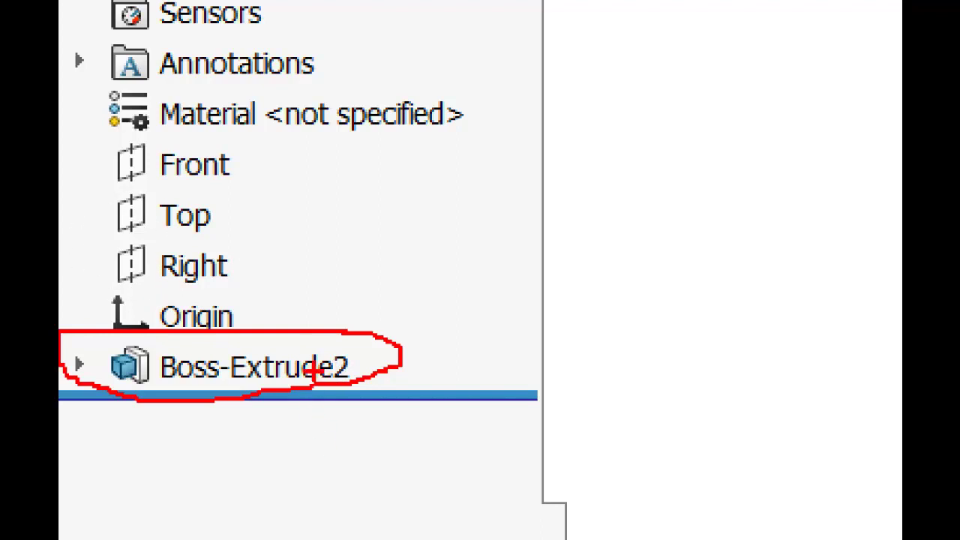
mouse_move(105, 363)
mouse_down()
mouse_move(69, 351)
mouse_move(67, 376)
mouse_move(105, 368)
mouse_up()
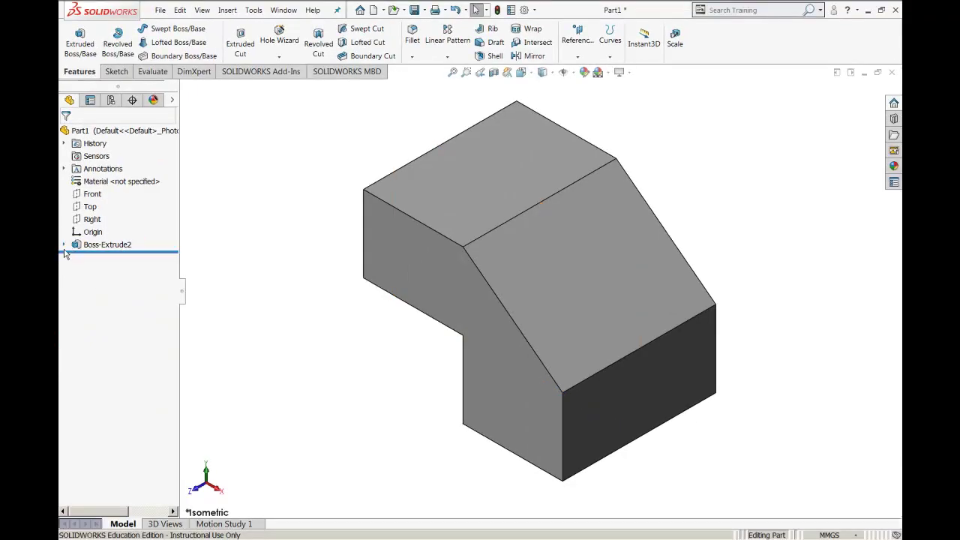
click(64, 245)
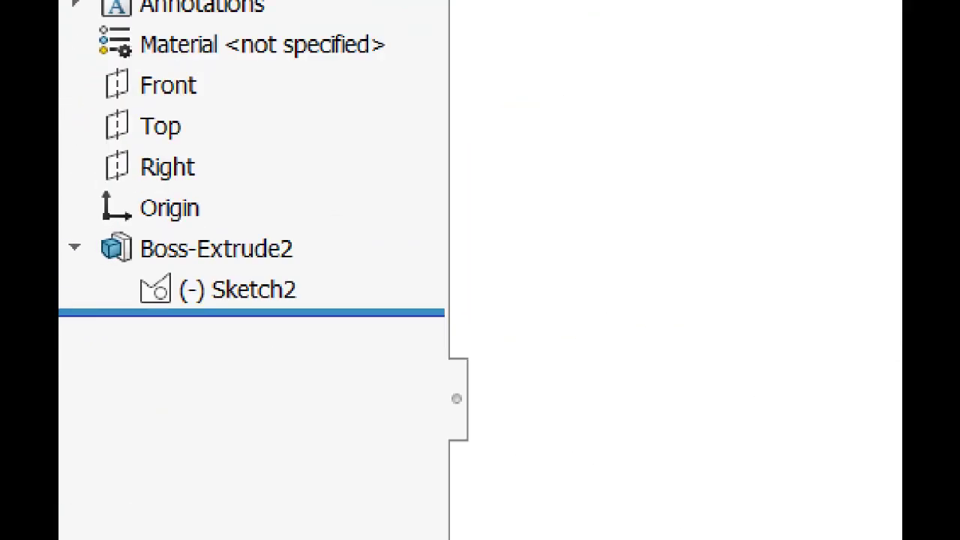
mouse_move(102, 242)
mouse_down()
mouse_move(61, 267)
mouse_move(116, 250)
mouse_up()
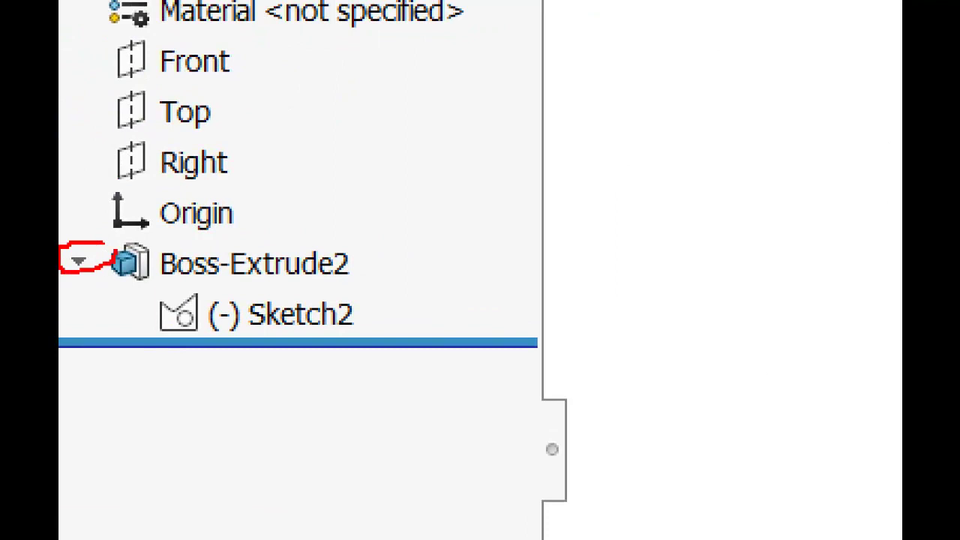
mouse_move(401, 306)
mouse_down()
mouse_move(184, 287)
mouse_move(142, 334)
mouse_move(410, 342)
mouse_move(411, 302)
mouse_move(392, 304)
mouse_up()
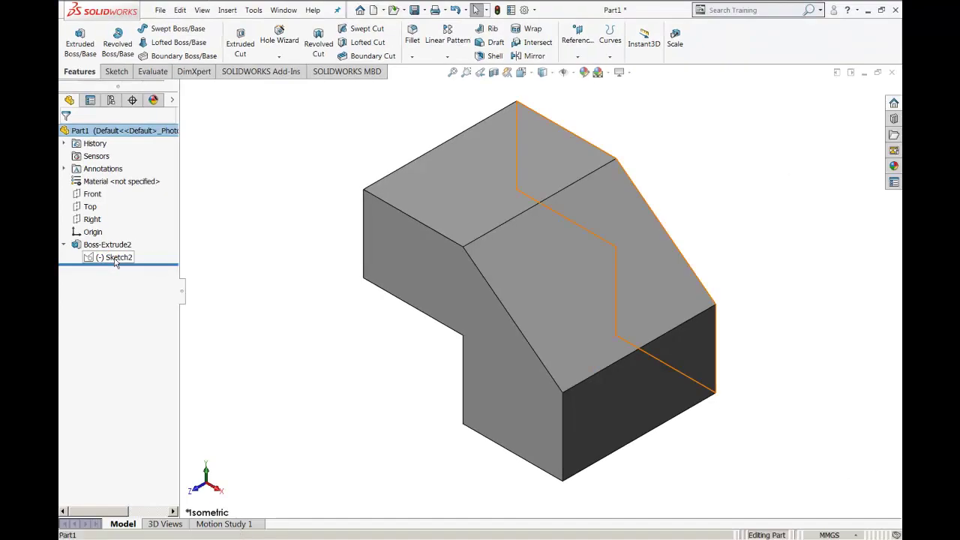
Step: Select Sketch2, annotate its profile and 100 mm depth, then fit the view and switch to the PDF
click(116, 258)
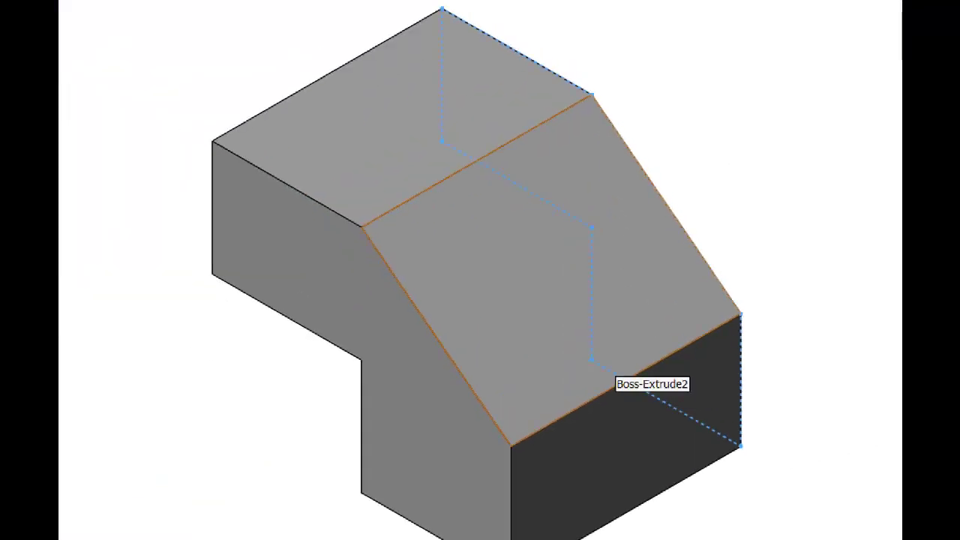
drag(442, 12, 442, 75)
mouse_move(440, 139)
mouse_down()
mouse_move(579, 210)
mouse_move(593, 367)
mouse_move(702, 427)
mouse_move(746, 367)
mouse_move(747, 315)
mouse_move(660, 204)
mouse_move(602, 101)
mouse_move(429, 4)
mouse_move(278, 105)
mouse_move(206, 194)
mouse_move(236, 195)
mouse_up()
drag(164, 193, 188, 137)
mouse_move(189, 38)
mouse_down()
mouse_move(193, 75)
mouse_move(207, 78)
mouse_move(255, 31)
mouse_move(289, 52)
mouse_move(296, 22)
mouse_up()
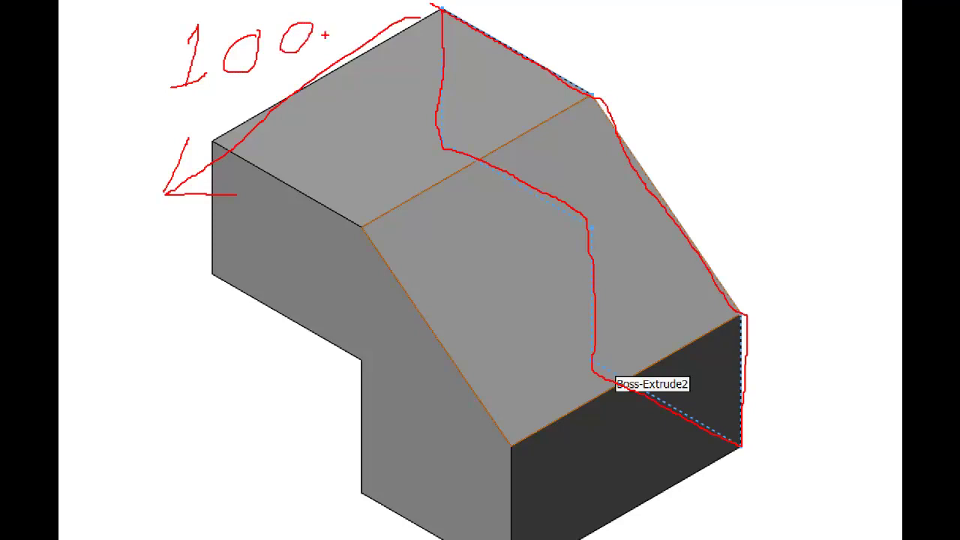
key(Escape)
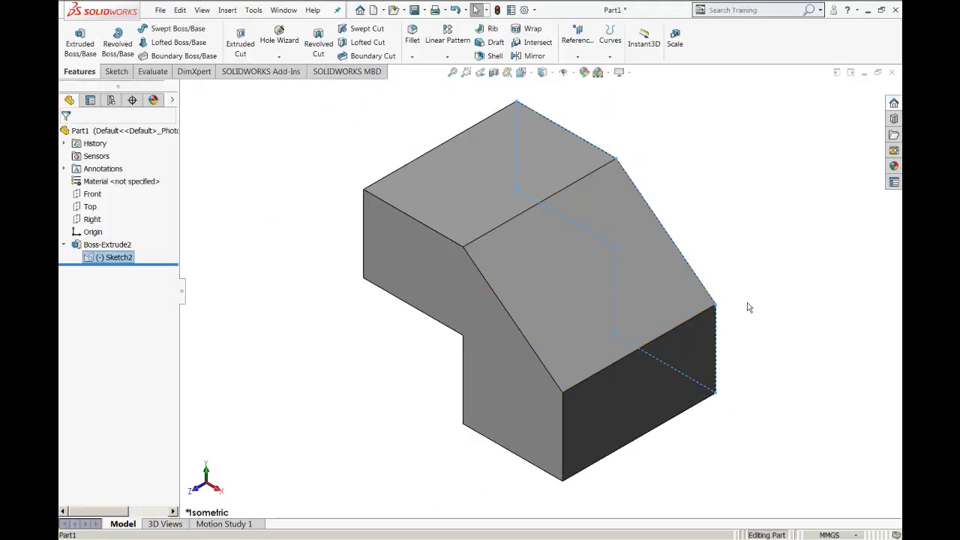
click(745, 218)
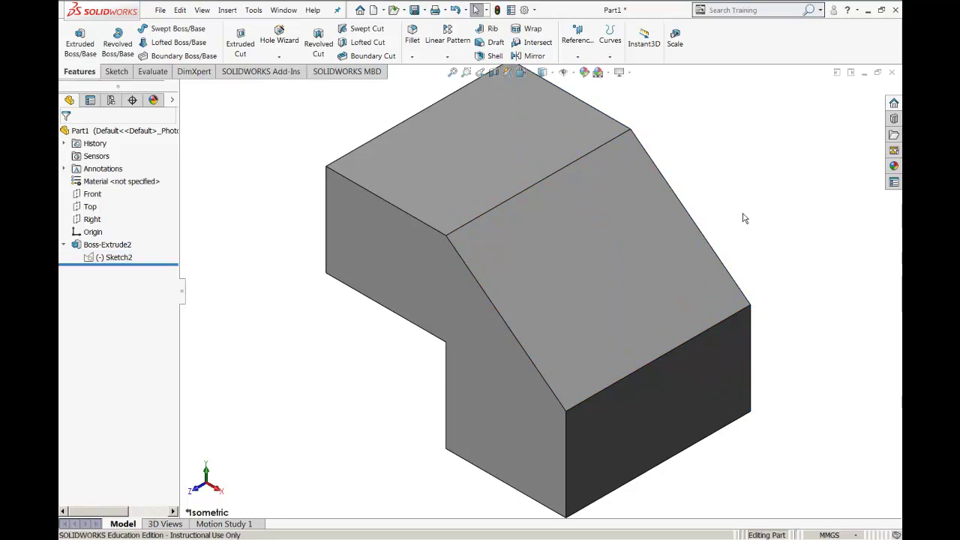
key(f)
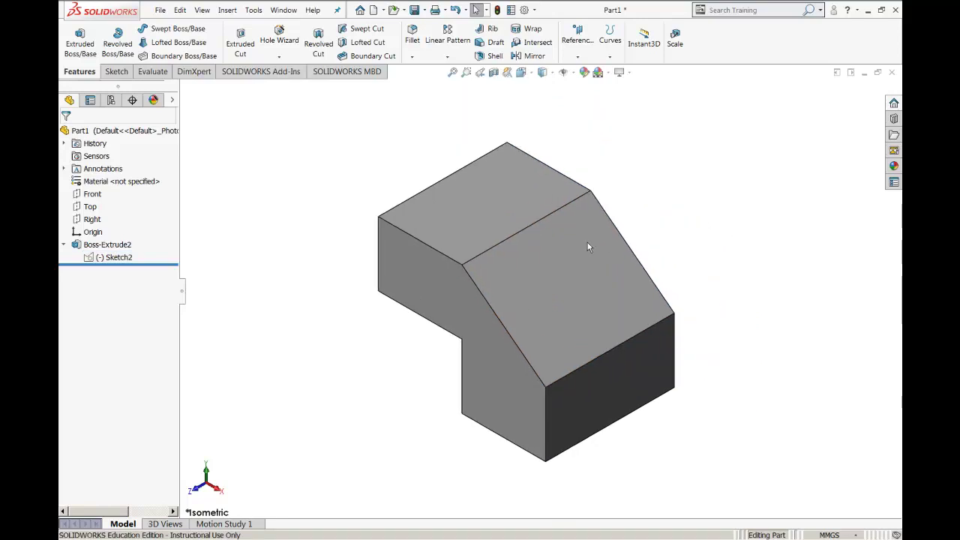
key(alt+Tab)
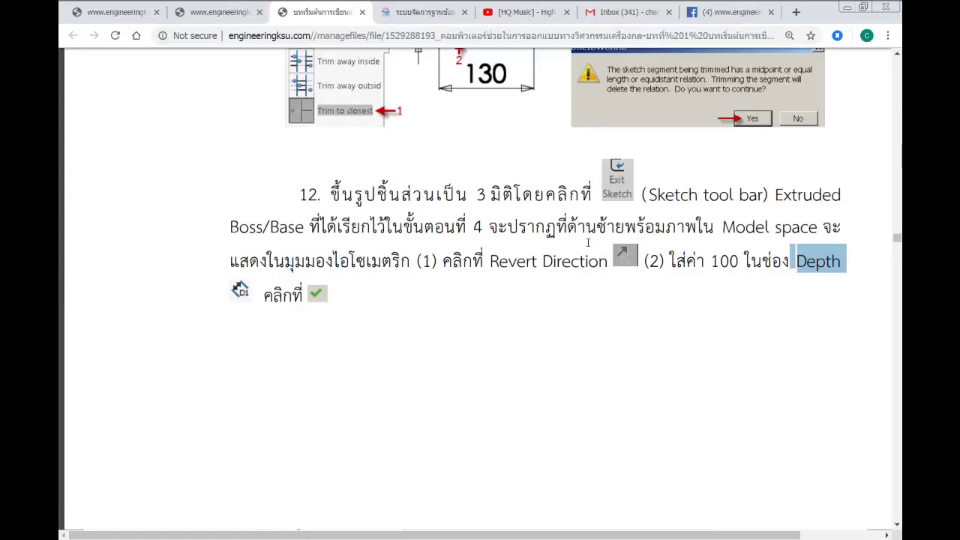
Step: Read tutorial step 13, select the Pic-15.SLDPRT file name, and return to SOLIDWORKS
scroll(589, 256, down, 5)
scroll(589, 255, down, 6)
scroll(589, 255, down, 3)
scroll(589, 255, up, 2)
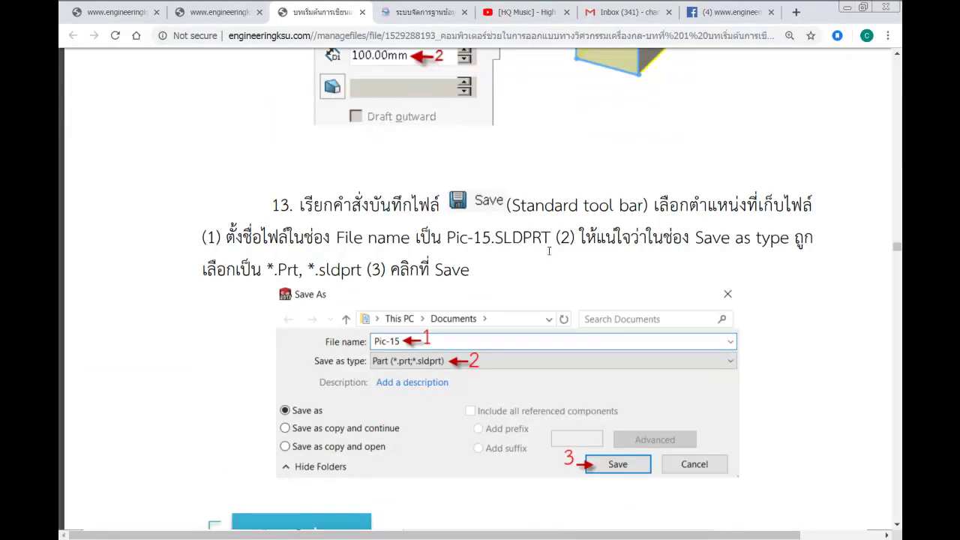
drag(563, 239, 448, 238)
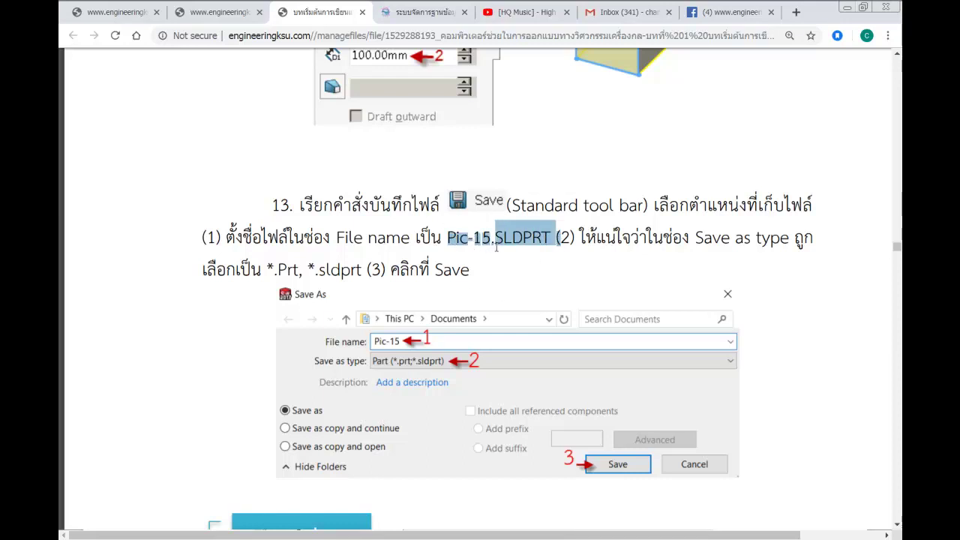
key(alt+Tab)
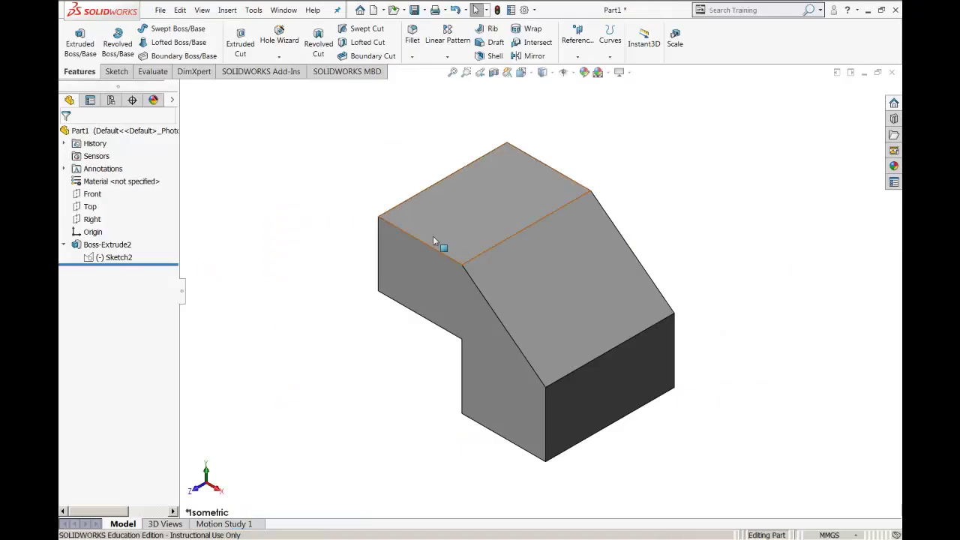
Step: Choose the Documents library in the save dialog and enter Pic-15 as the file name
click(418, 13)
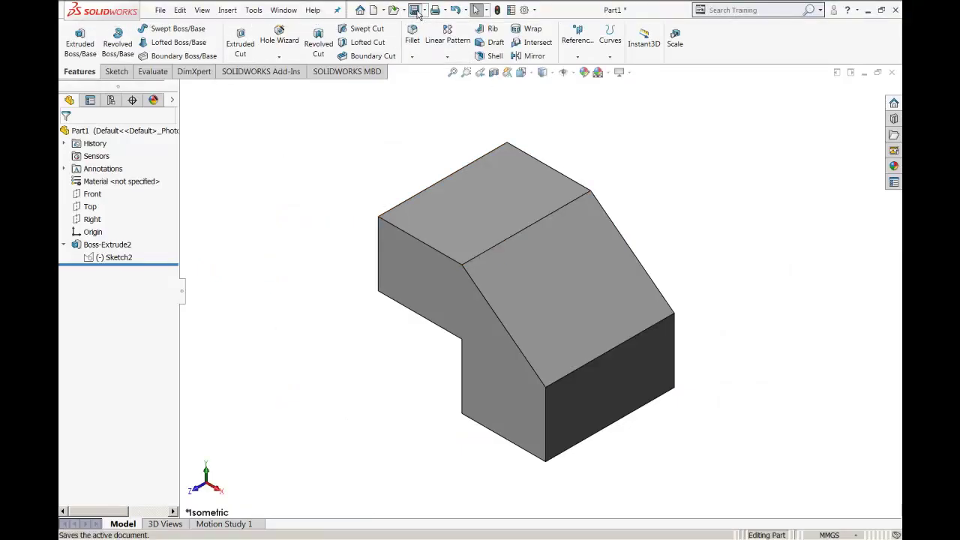
drag(472, 104, 415, 114)
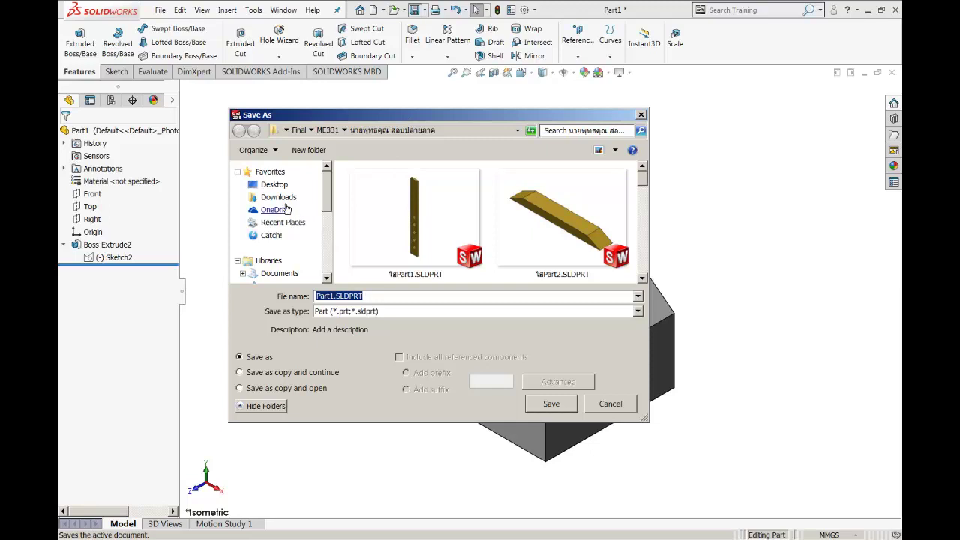
click(279, 273)
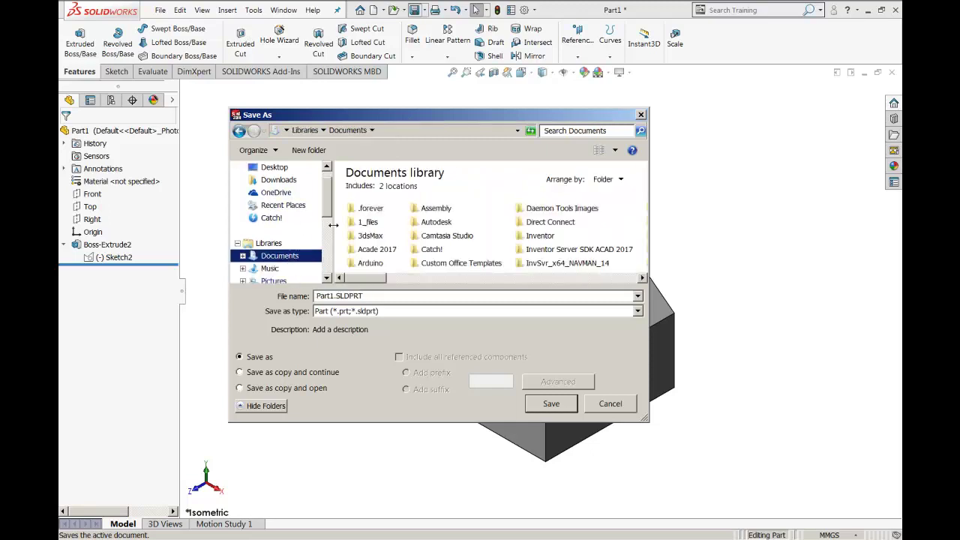
drag(327, 210, 325, 225)
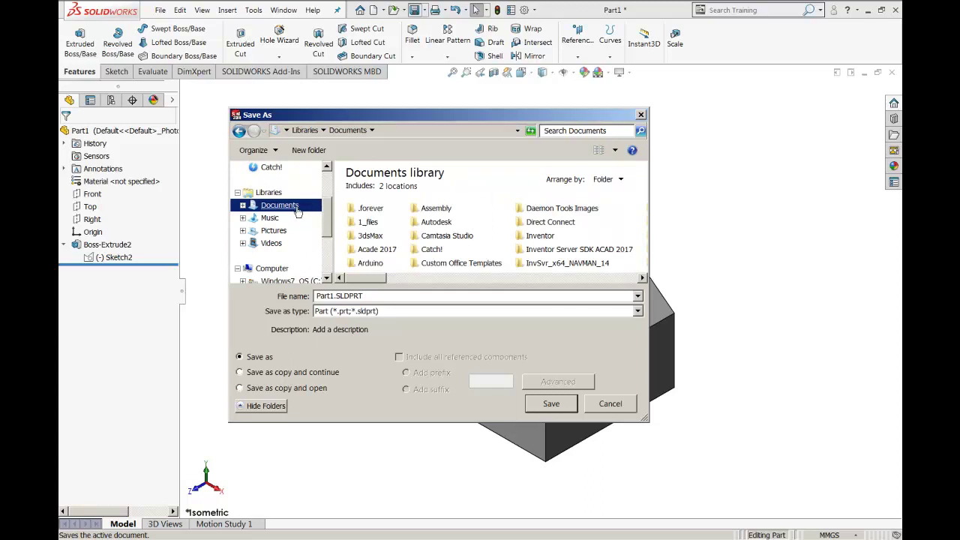
click(401, 295)
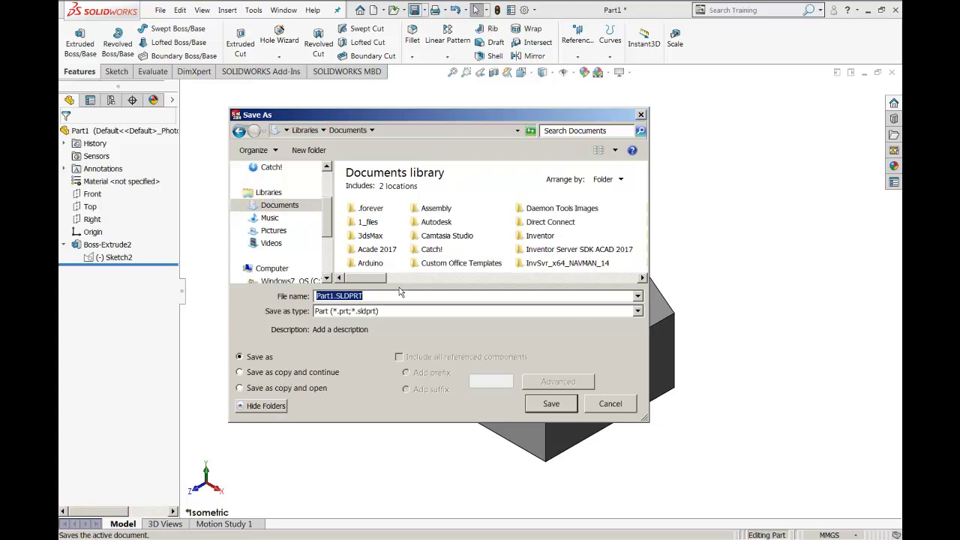
text(Pic-15)
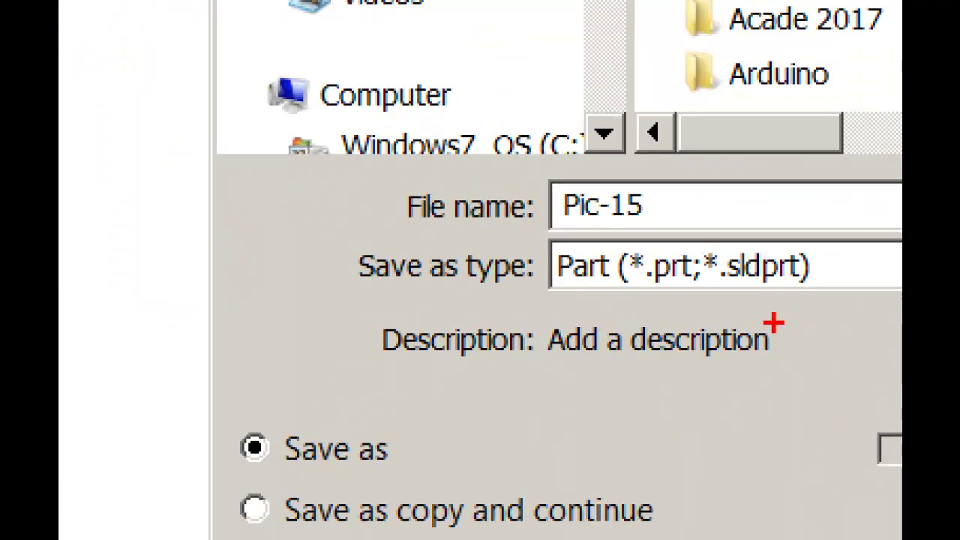
Step: Keep the Part (sldprt) file type and save the part as Pic-15.SLDPRT
mouse_move(402, 253)
mouse_down()
mouse_move(399, 295)
mouse_move(548, 282)
mouse_move(386, 254)
mouse_up()
mouse_move(856, 254)
mouse_down()
mouse_move(700, 245)
mouse_move(644, 292)
mouse_move(830, 299)
mouse_move(840, 241)
mouse_up()
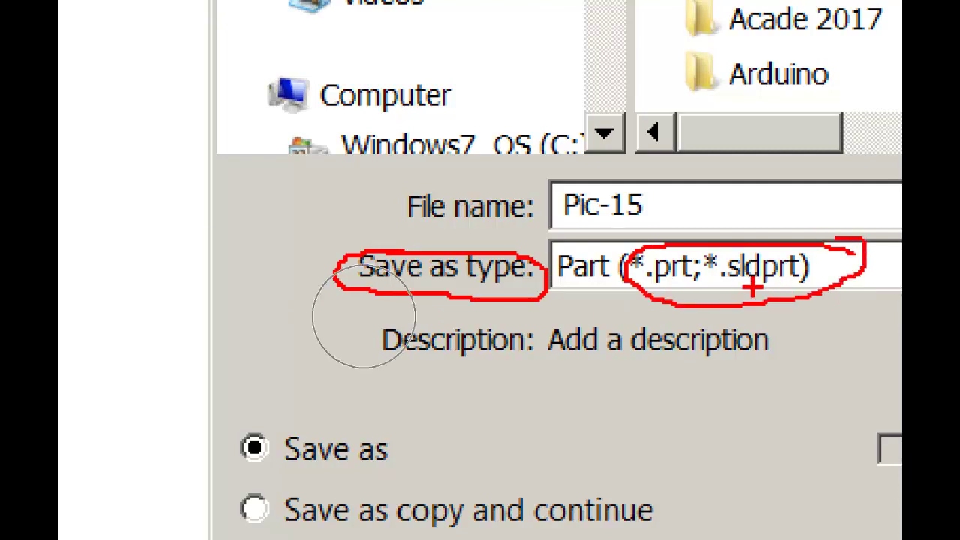
mouse_move(621, 470)
mouse_down()
mouse_move(662, 306)
mouse_move(610, 315)
mouse_up()
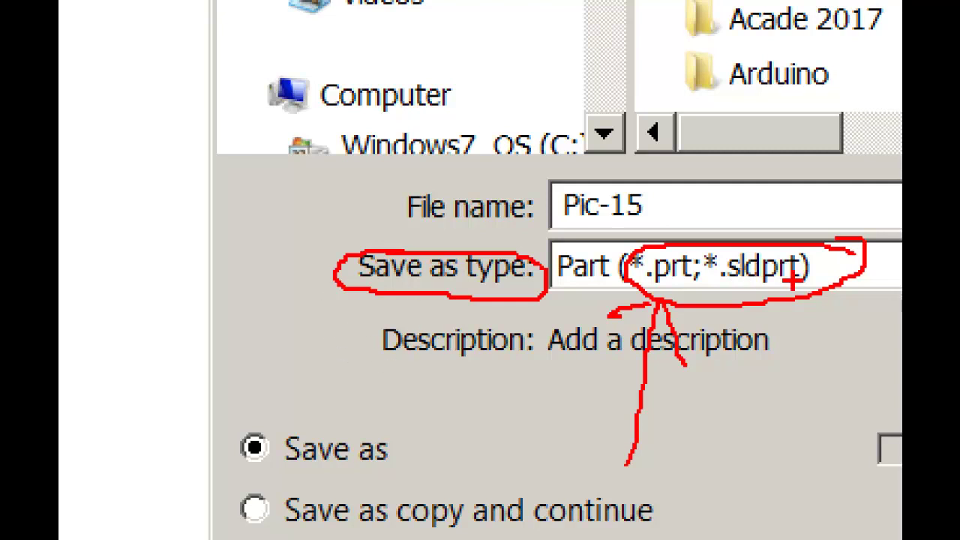
mouse_move(639, 189)
mouse_down()
mouse_move(666, 180)
mouse_move(627, 160)
mouse_up()
drag(709, 233, 834, 279)
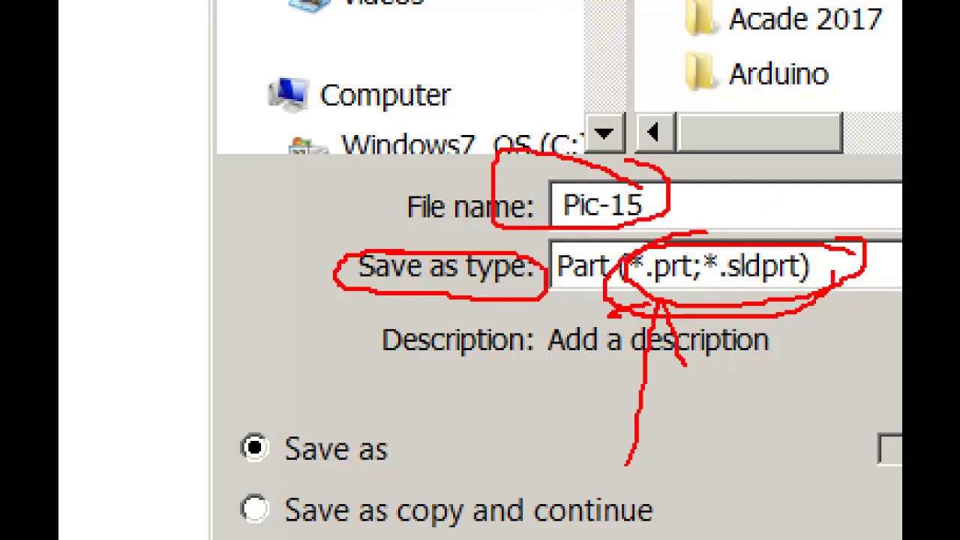
key(Escape)
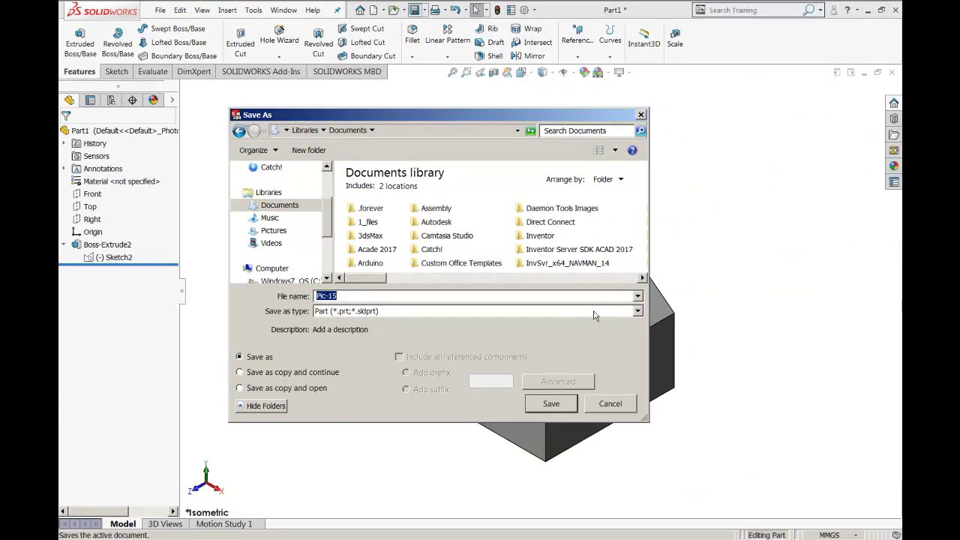
click(377, 317)
click(552, 404)
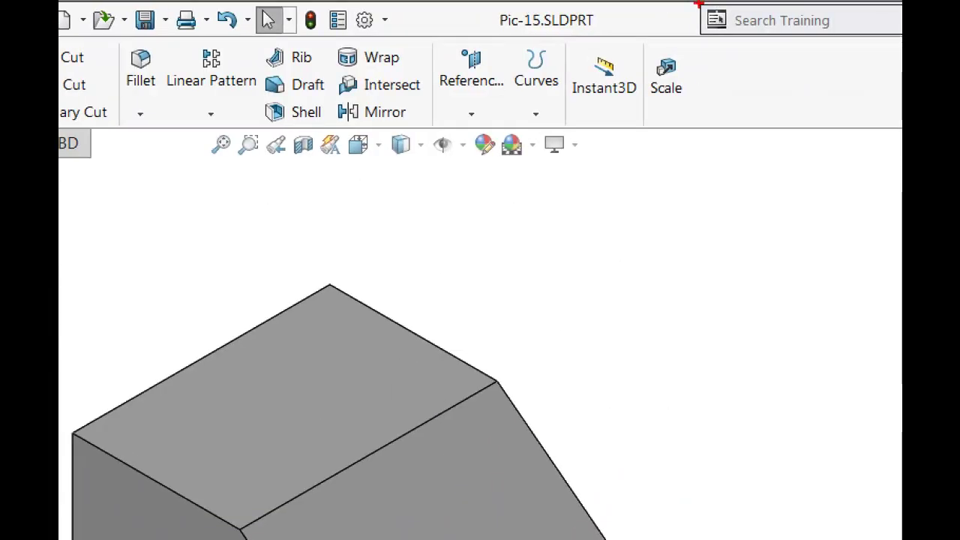
drag(651, 13, 622, 15)
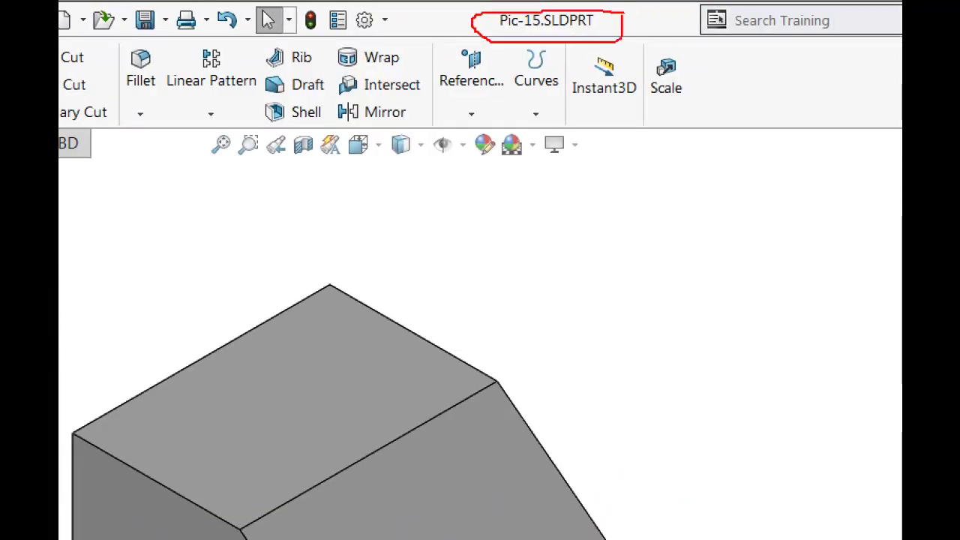
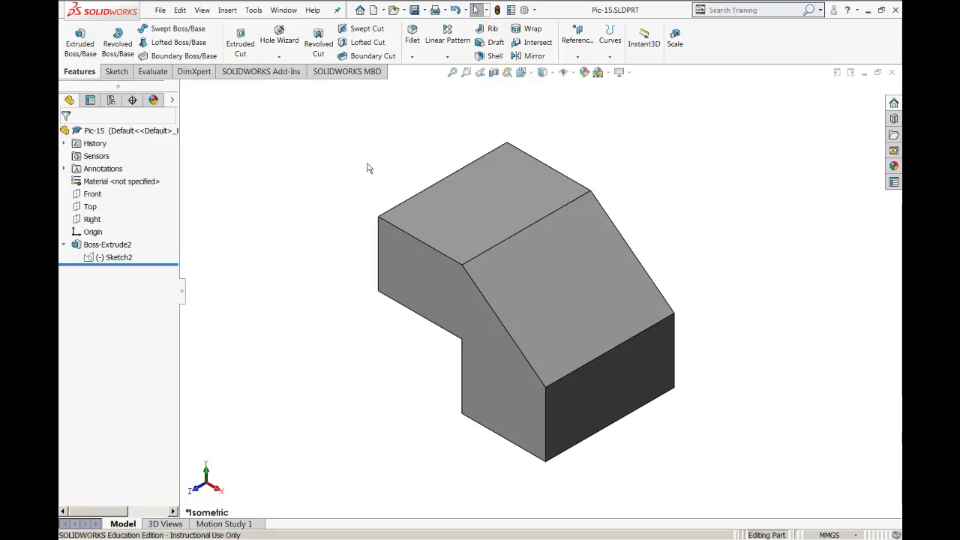
Step: Switch to the Chrome textbook and scroll down to the summary section
key(alt+Tab)
scroll(395, 167, down, 3)
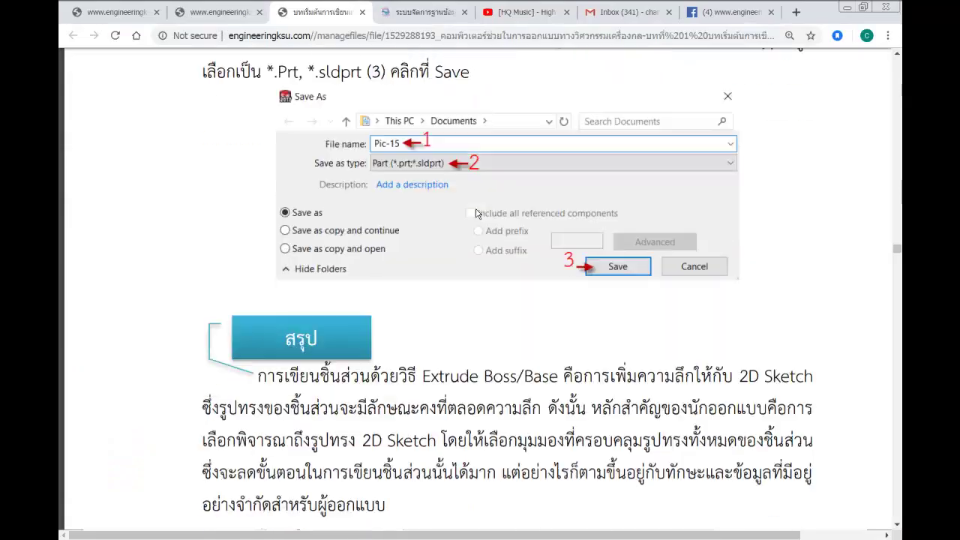
scroll(385, 242, down, 3)
Step: Highlight the summary paragraph, then narrow the highlight to just 'Extrude Boss/Base'
drag(257, 178, 620, 319)
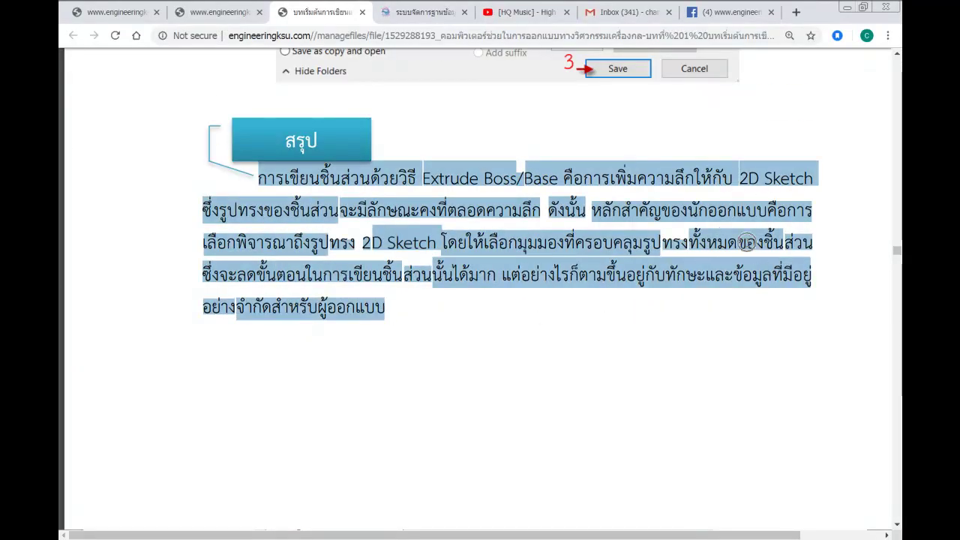
click(549, 184)
drag(559, 180, 424, 186)
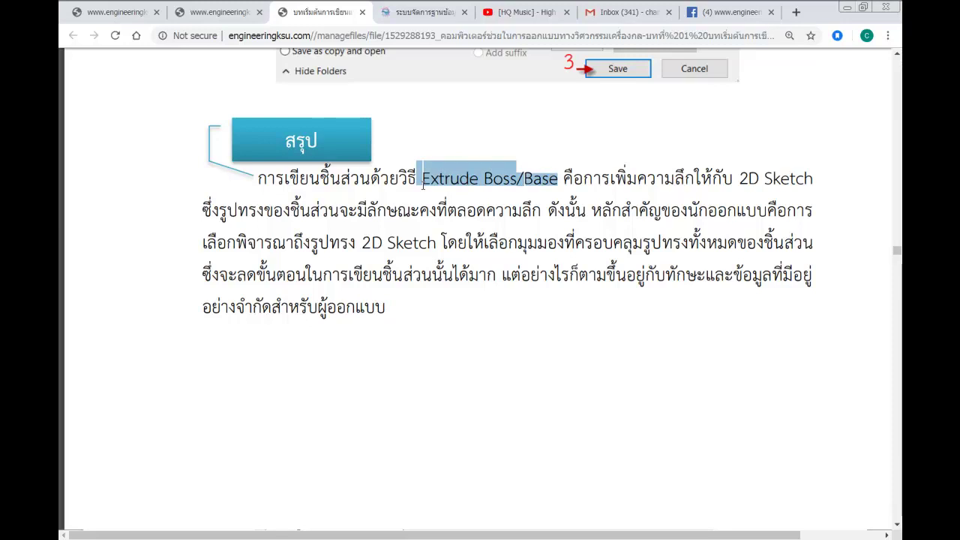
scroll(424, 186, down, 1)
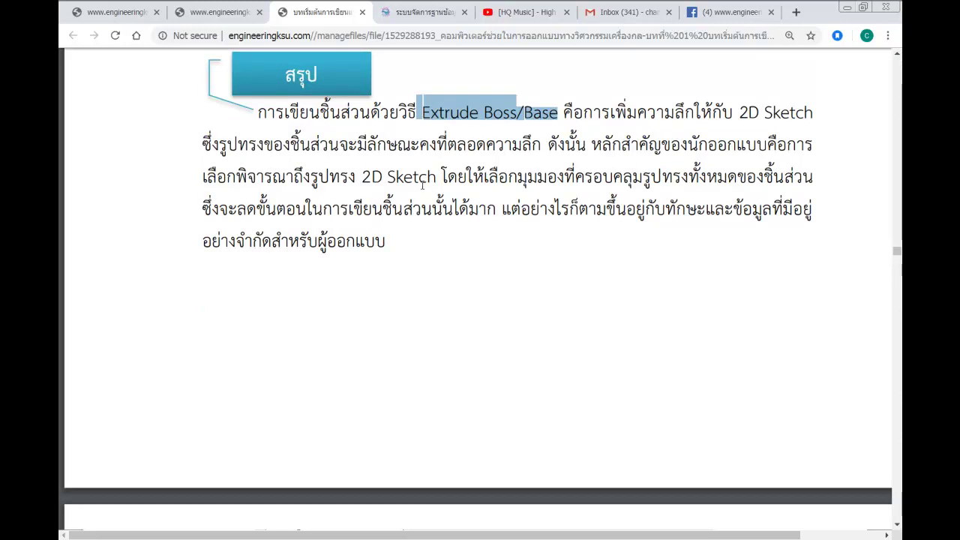
click(461, 313)
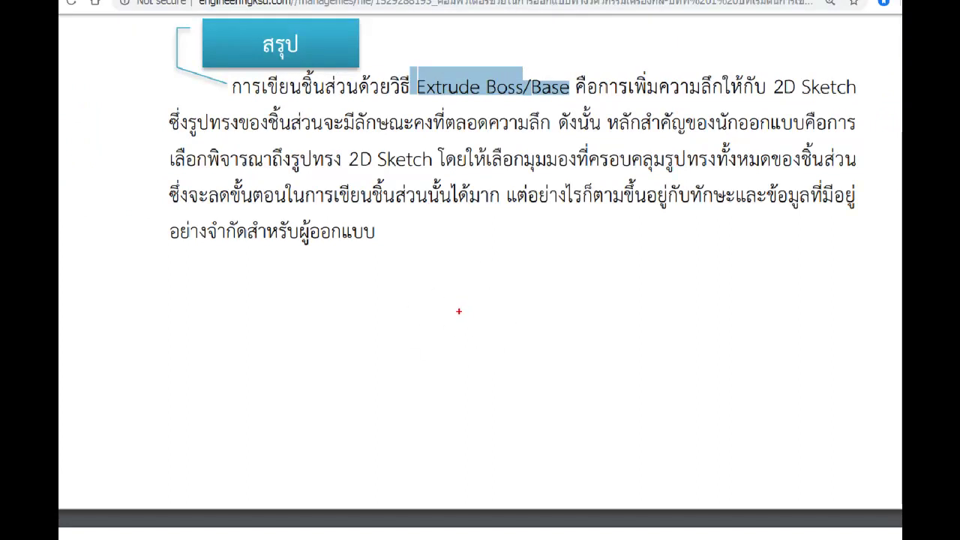
mouse_move(573, 432)
mouse_down()
mouse_move(572, 396)
mouse_move(654, 349)
mouse_move(659, 423)
mouse_move(592, 477)
mouse_up()
drag(570, 433, 582, 481)
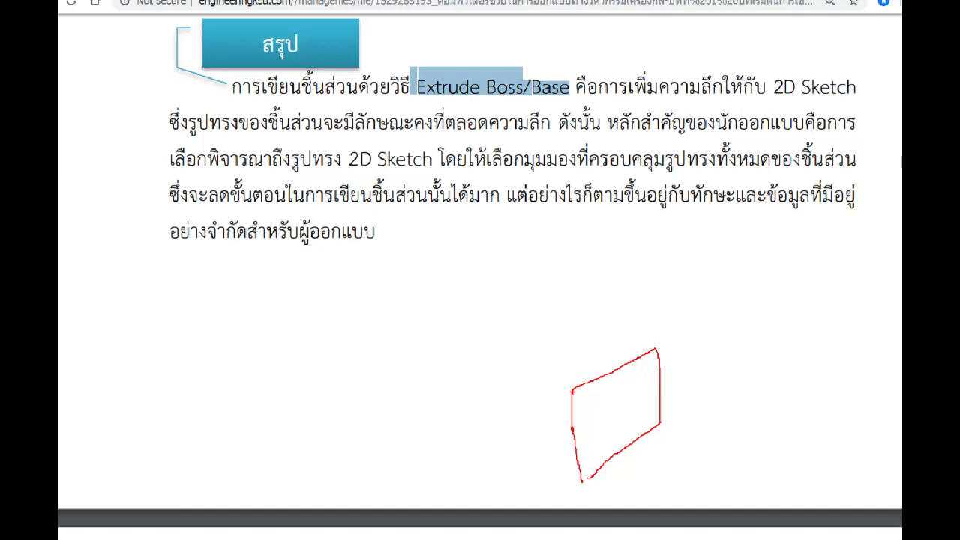
mouse_move(572, 388)
mouse_down()
mouse_move(551, 374)
mouse_move(547, 354)
mouse_move(614, 323)
mouse_move(617, 253)
mouse_move(511, 271)
mouse_move(524, 362)
mouse_up()
drag(614, 324, 664, 356)
mouse_move(581, 482)
mouse_down()
mouse_move(355, 371)
mouse_move(375, 337)
mouse_move(399, 246)
mouse_move(525, 279)
mouse_up()
mouse_move(400, 243)
mouse_down()
mouse_move(518, 194)
mouse_move(621, 233)
mouse_move(623, 254)
mouse_up()
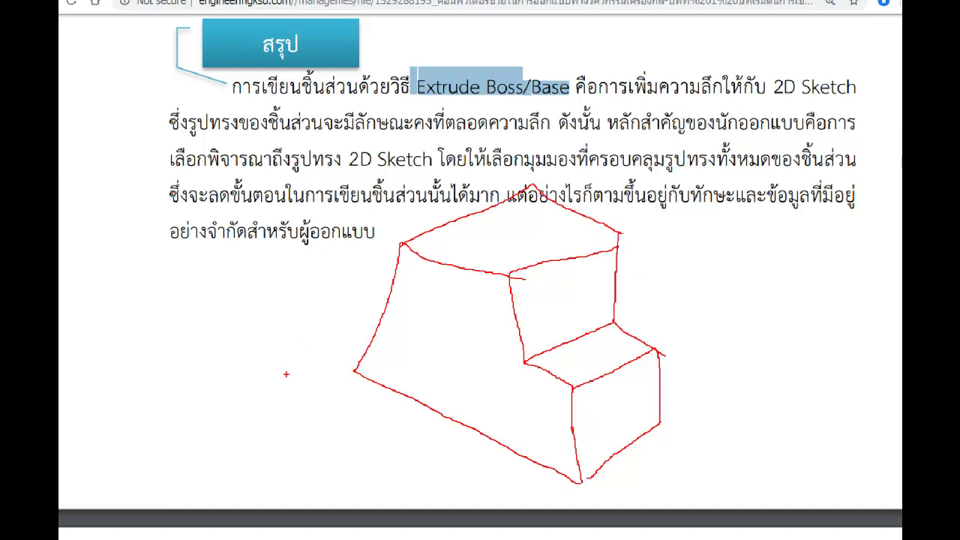
mouse_move(337, 474)
mouse_down()
mouse_move(442, 412)
mouse_move(442, 443)
mouse_move(406, 409)
mouse_up()
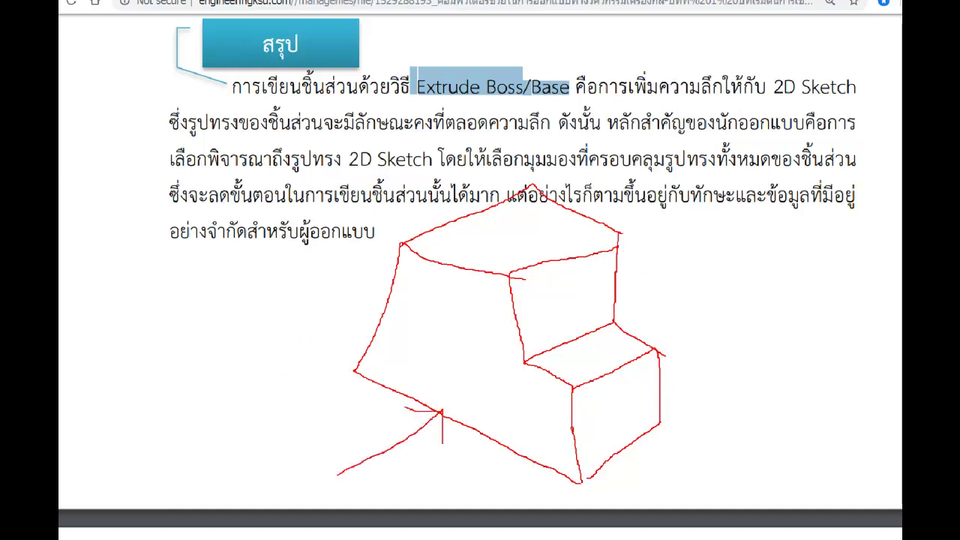
mouse_move(284, 421)
mouse_down()
mouse_move(283, 472)
mouse_move(306, 422)
mouse_move(334, 438)
mouse_up()
mouse_move(745, 483)
mouse_down()
mouse_move(666, 446)
mouse_move(701, 441)
mouse_move(667, 461)
mouse_move(662, 481)
mouse_up()
mouse_move(776, 449)
mouse_down()
mouse_move(768, 495)
mouse_move(776, 469)
mouse_move(807, 492)
mouse_up()
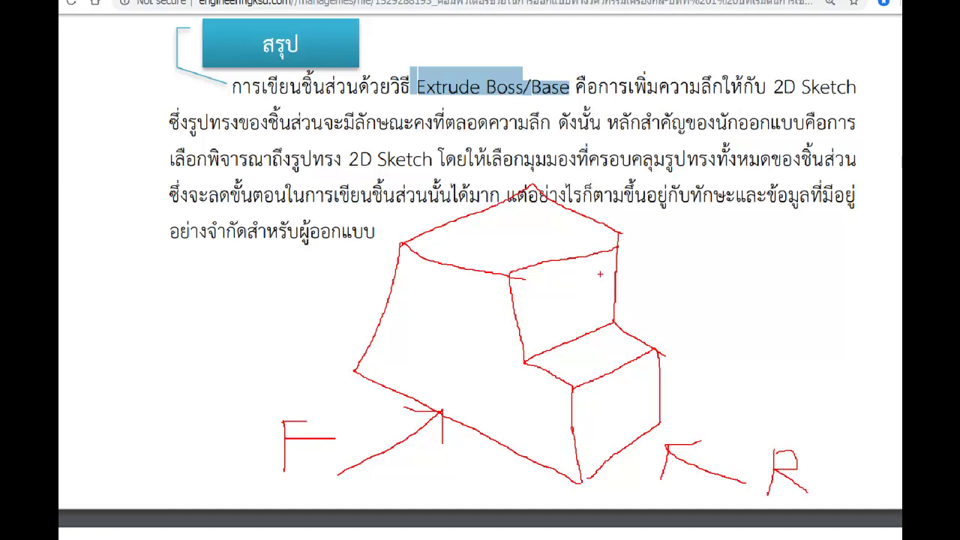
drag(568, 109, 570, 195)
drag(599, 168, 567, 195)
mouse_move(595, 102)
mouse_down()
mouse_move(595, 118)
mouse_move(623, 96)
mouse_up()
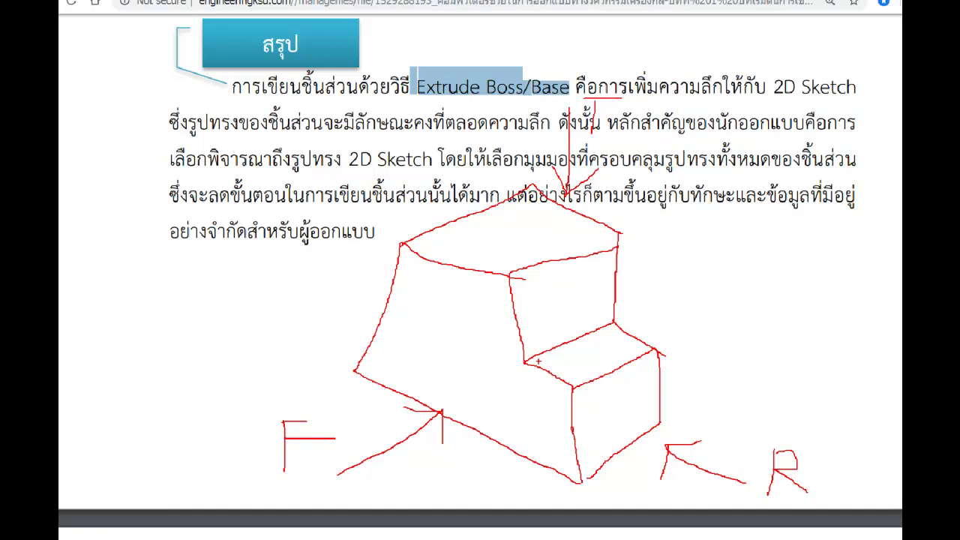
drag(606, 351, 671, 328)
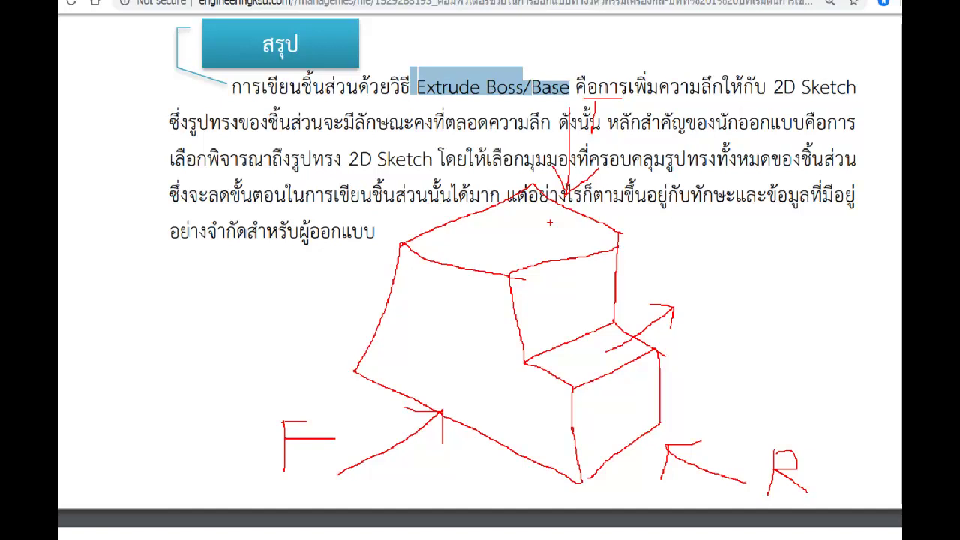
key(Escape)
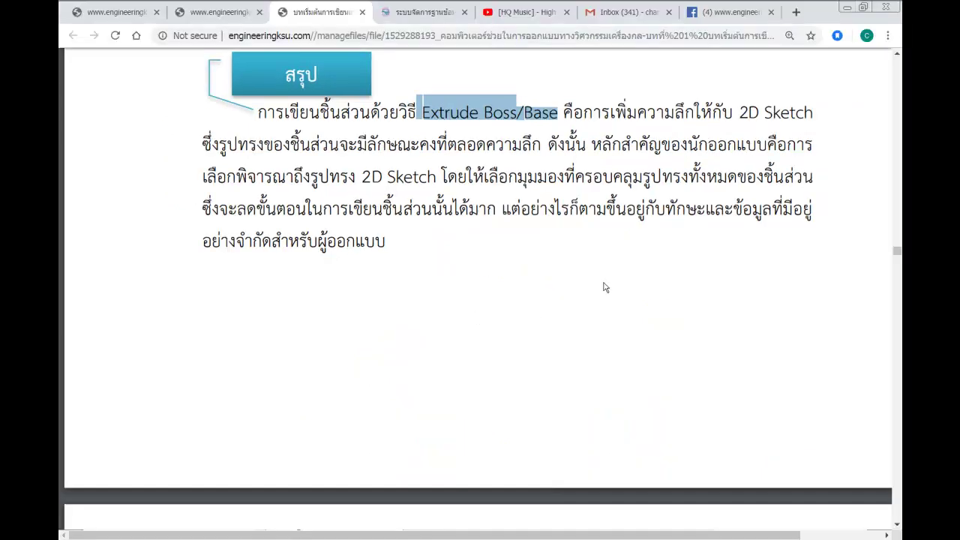
Step: Highlight the Extrude Boss/Base and Revolve Boss/Base terms in the textbook PDF
scroll(605, 282, down, 5)
scroll(605, 281, up, 5)
drag(417, 304, 558, 314)
key(alt+Tab)
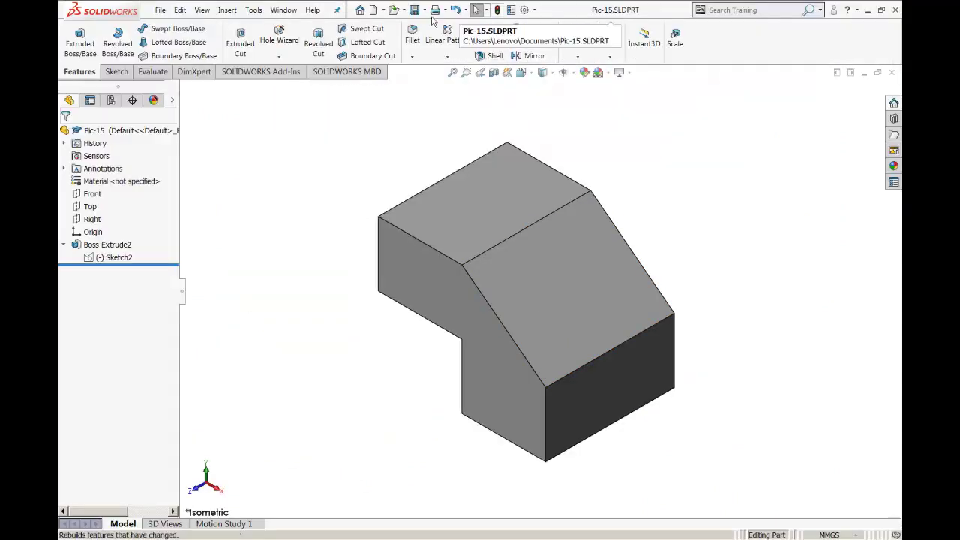
key(alt+Tab)
scroll(543, 279, down, 10)
scroll(544, 279, down, 5)
scroll(546, 279, up, 2)
drag(376, 159, 523, 160)
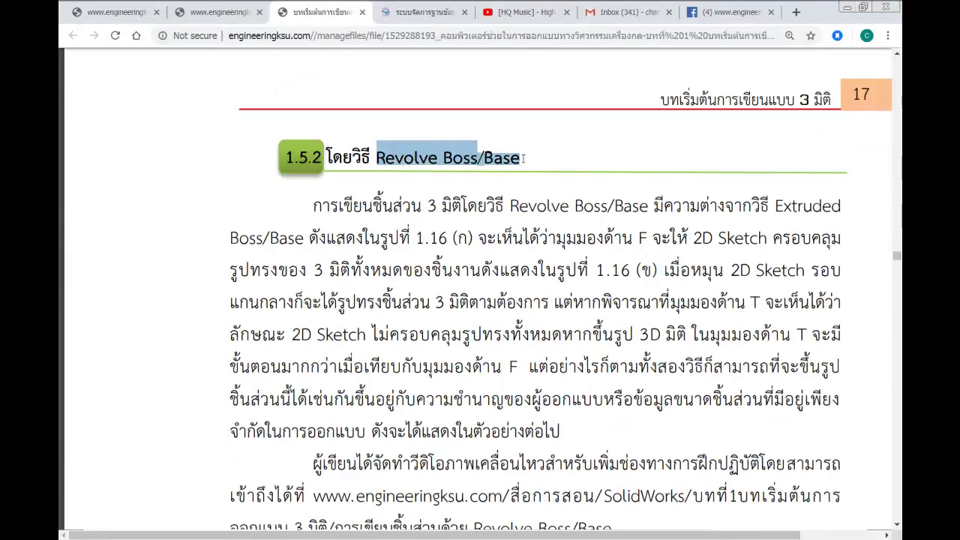
click(726, 12)
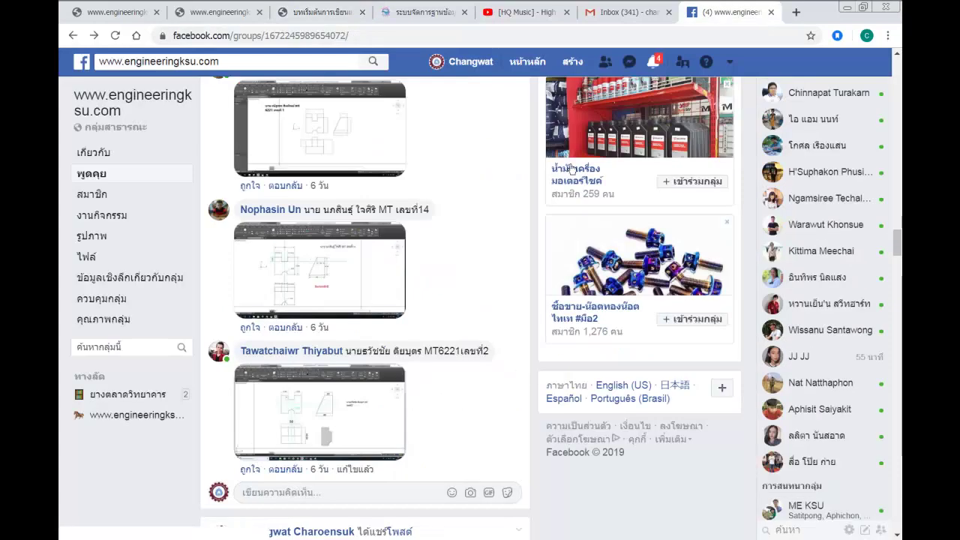
click(523, 61)
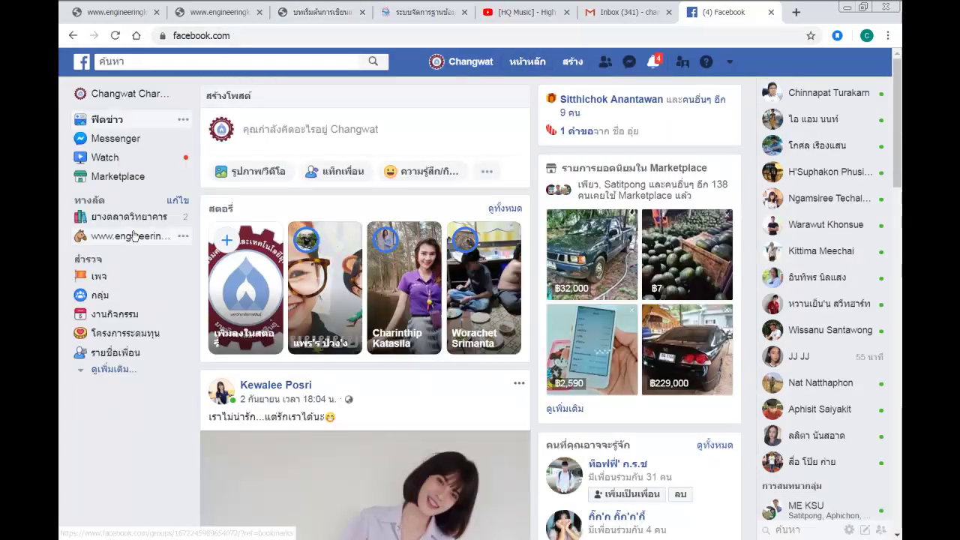
click(133, 235)
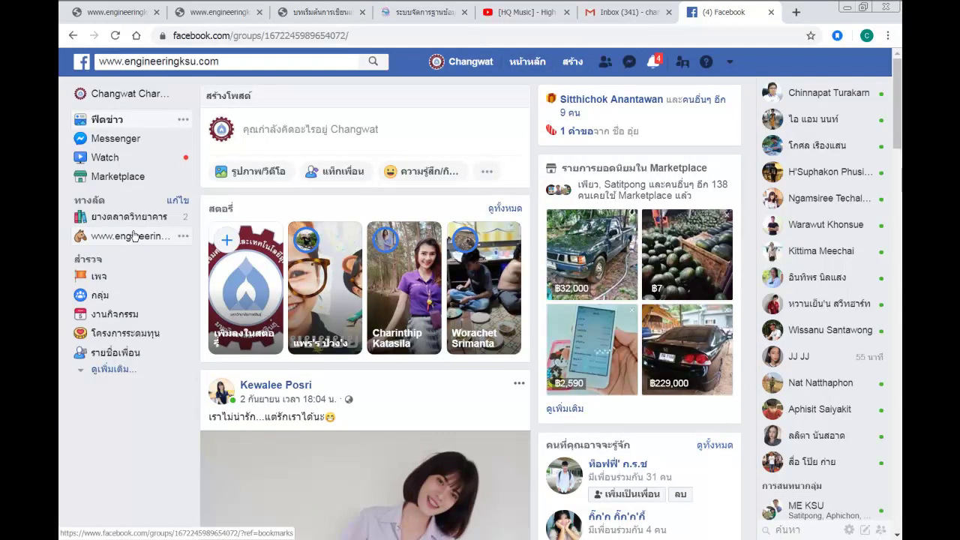
scroll(219, 274, down, 5)
scroll(343, 200, down, 3)
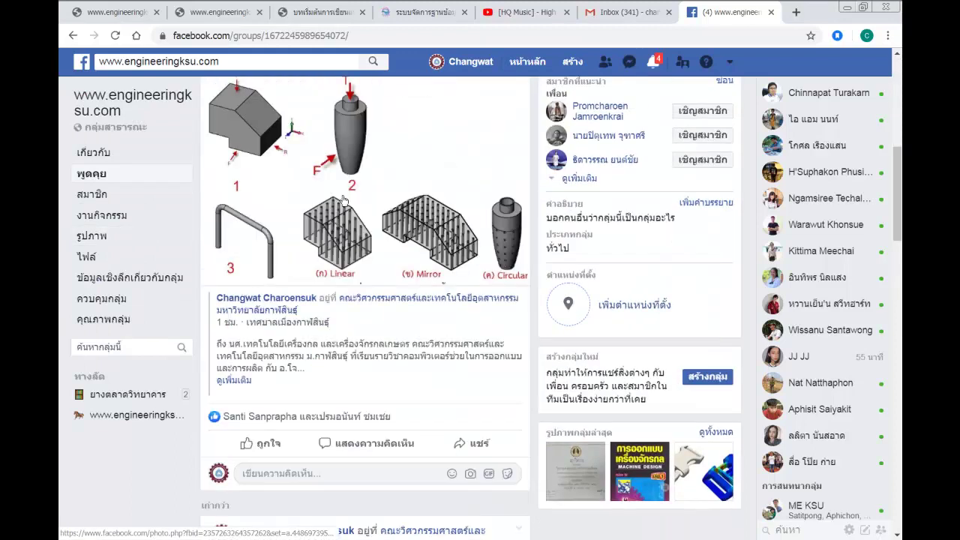
Step: View the exercise drawings full-size, tick models 1–3 and the Linear, Mirror, Circular models
click(343, 200)
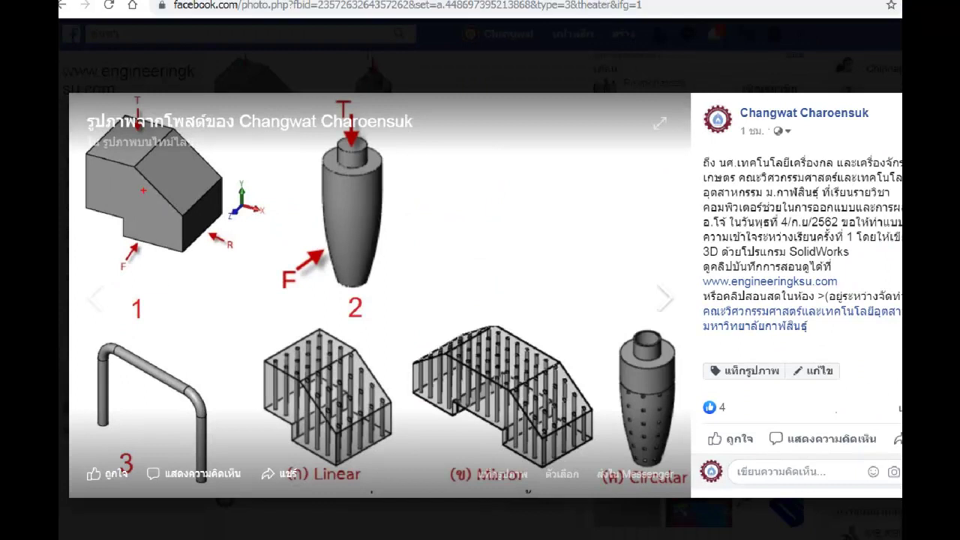
drag(143, 190, 214, 168)
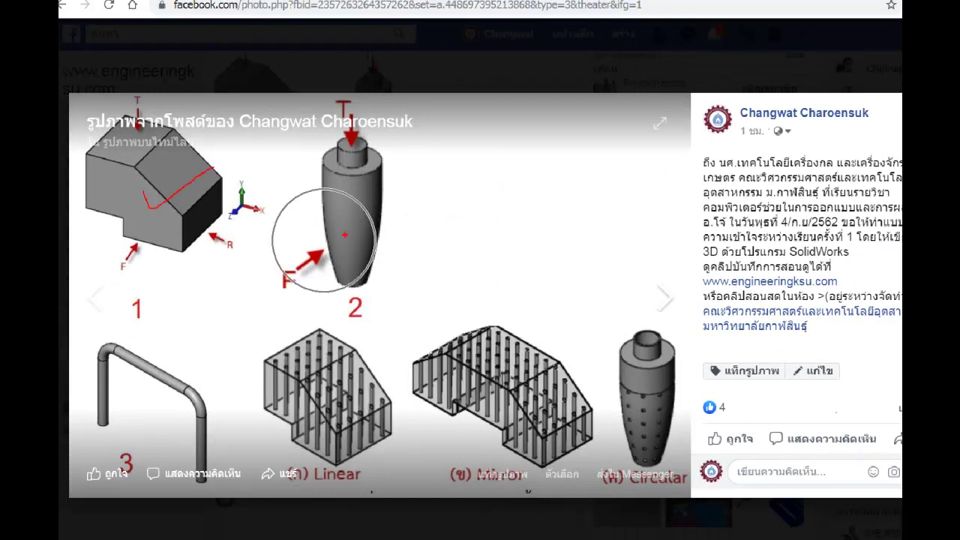
mouse_move(357, 208)
mouse_down()
mouse_move(379, 227)
mouse_move(413, 206)
mouse_up()
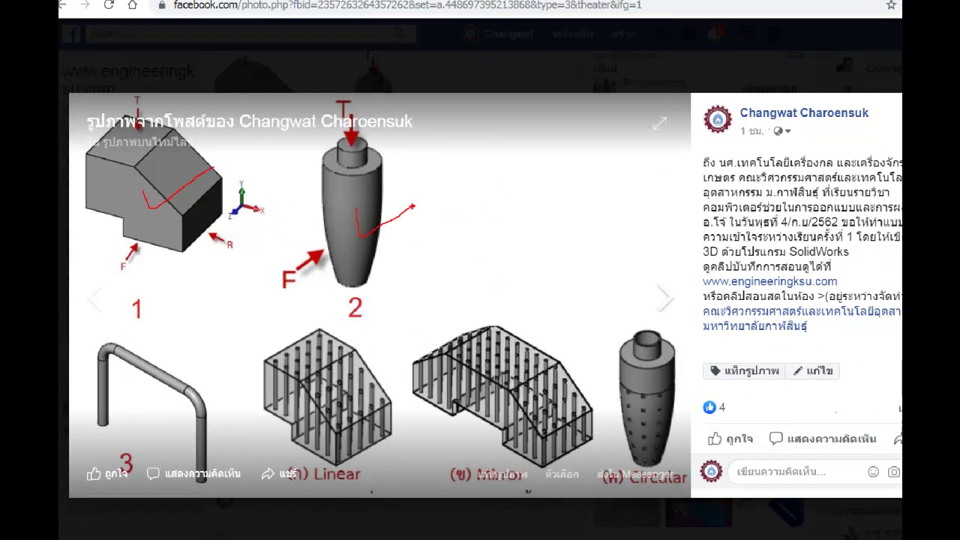
drag(145, 360, 221, 346)
drag(293, 368, 388, 357)
drag(516, 378, 581, 360)
drag(640, 360, 684, 335)
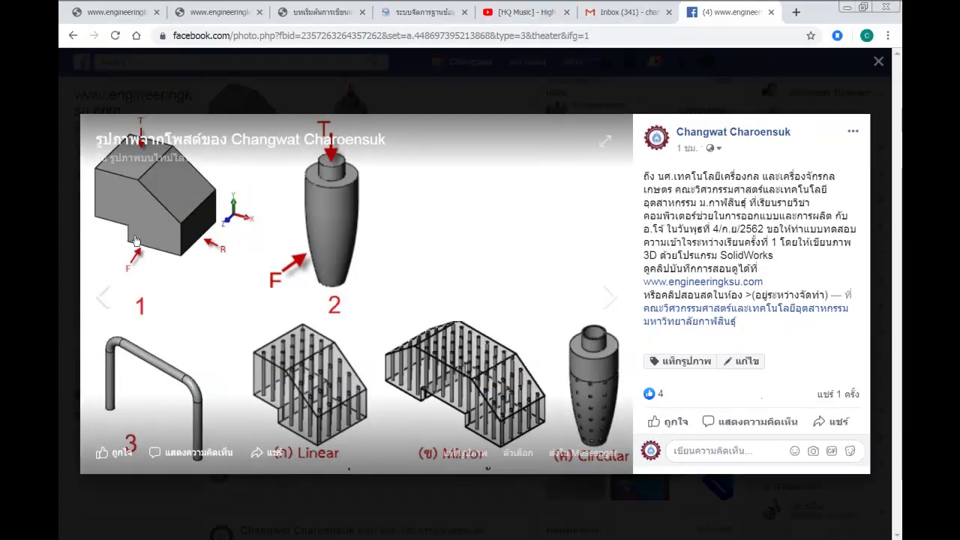
key(Escape)
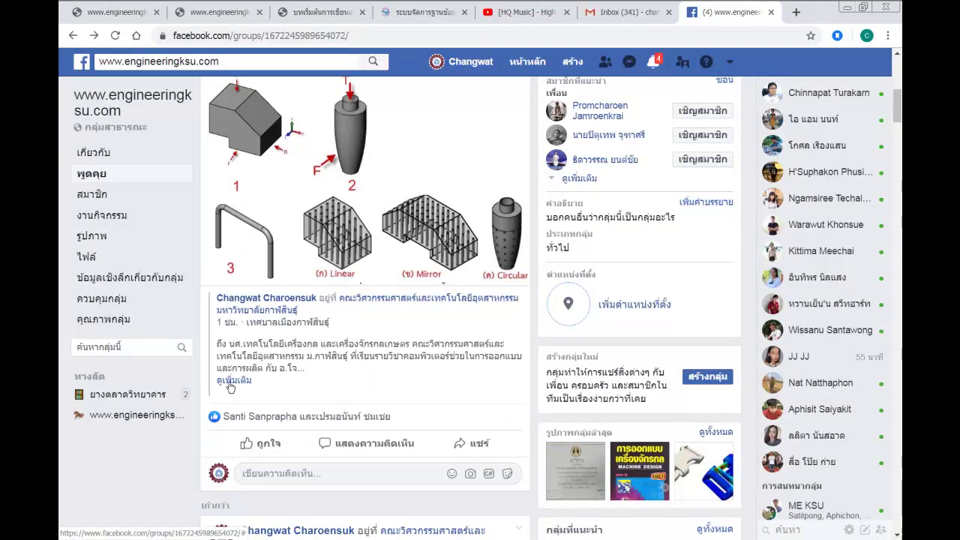
Step: Expand the post description, then review Sketch2's 130 by 100 profile and exit unchanged
click(234, 380)
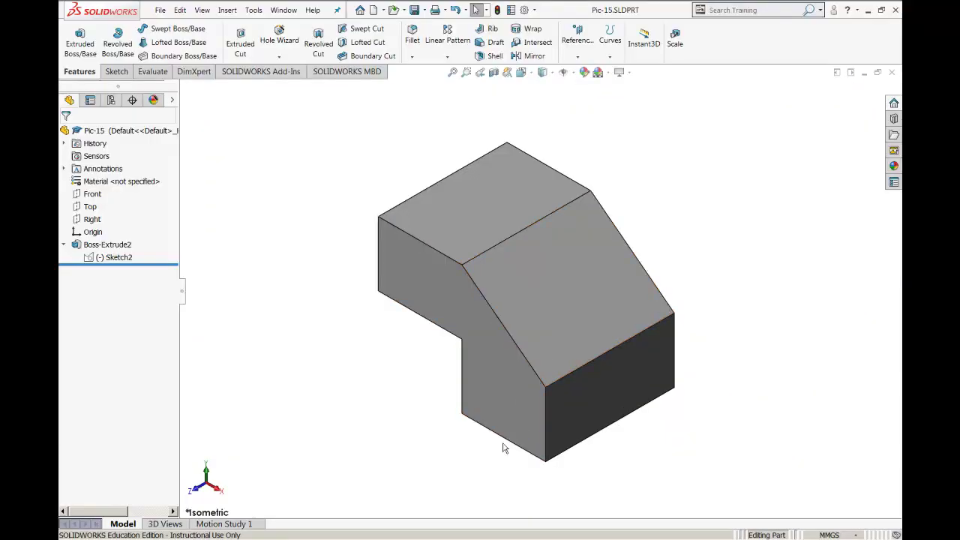
right_click(109, 258)
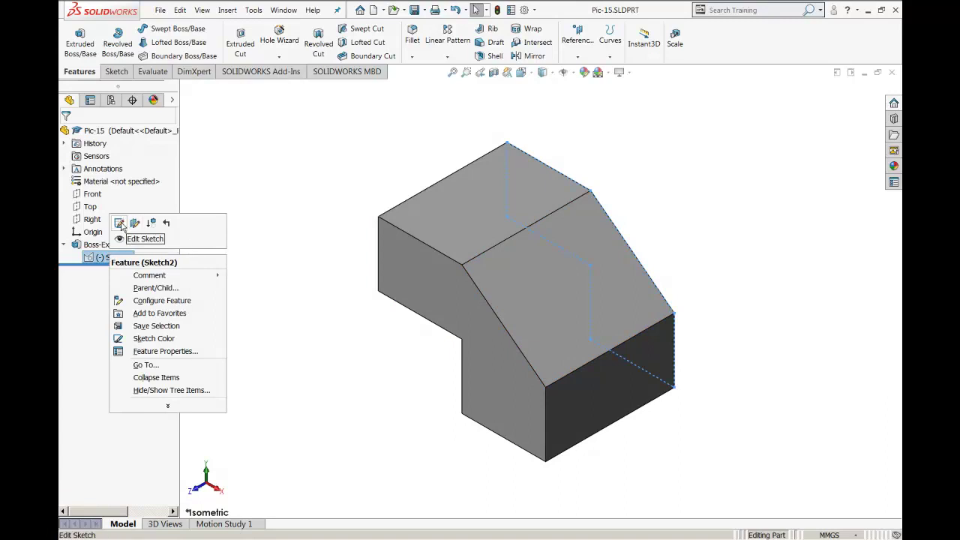
click(120, 224)
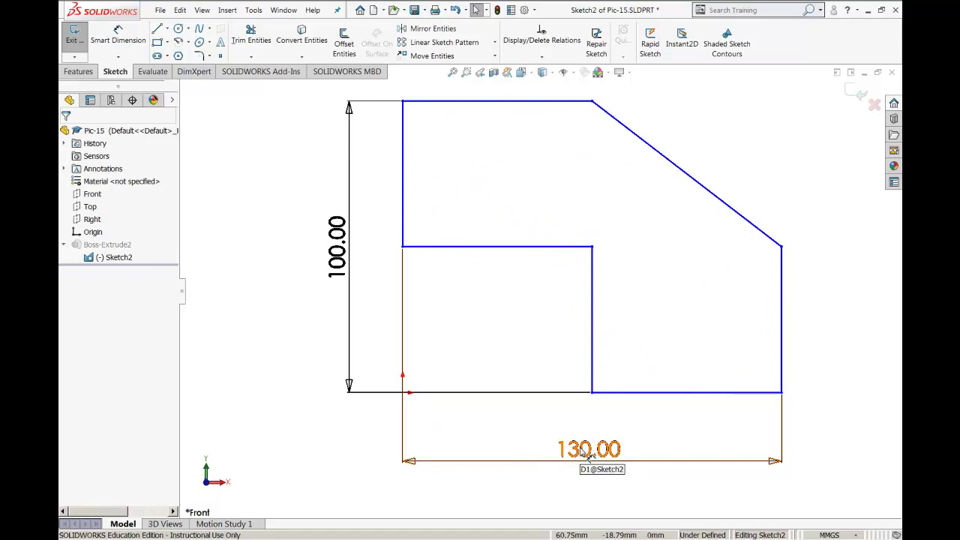
click(74, 34)
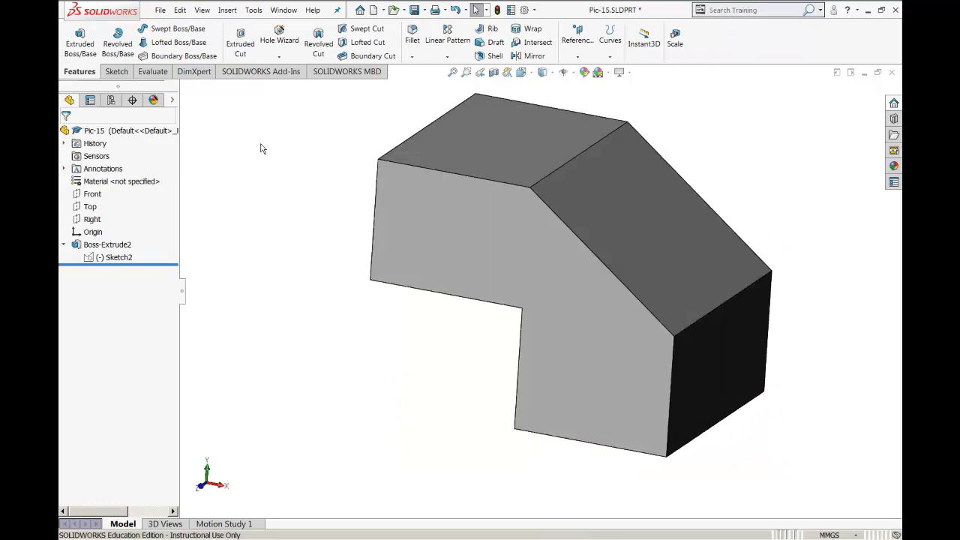
key(alt+Tab)
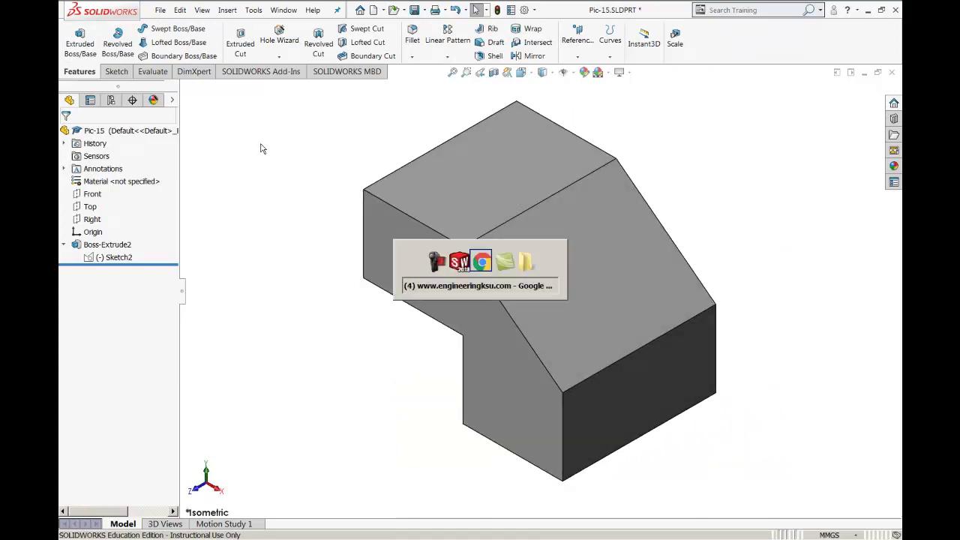
key(alt+Tab)
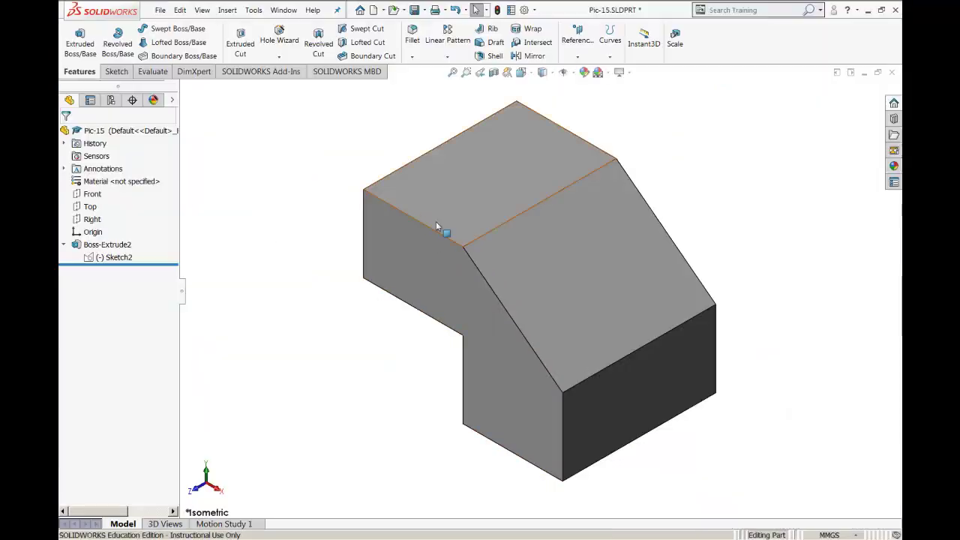
key(alt+Tab)
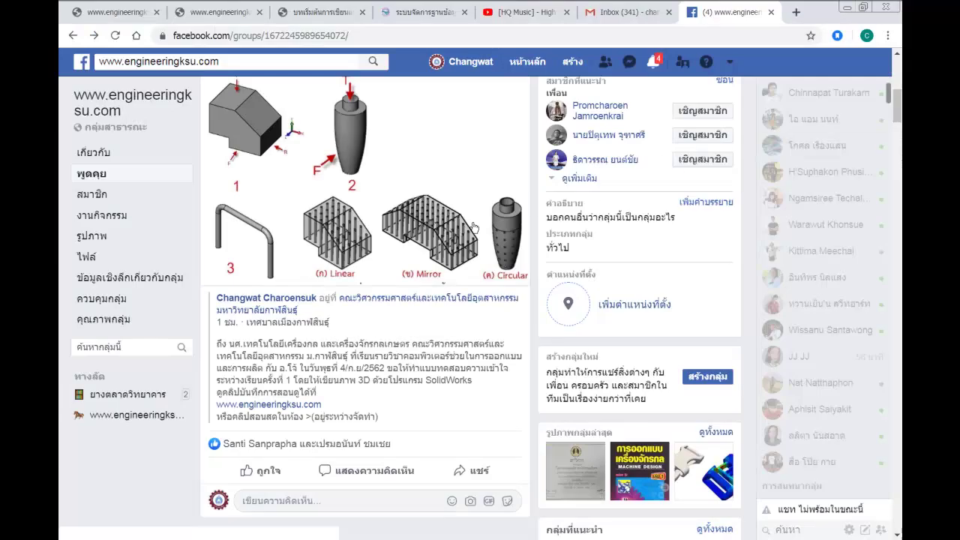
Step: Open the textbook PDF tab and scroll to Figure 1.16 in the Revolve Boss/Base section
scroll(366, 300, down, 3)
click(412, 10)
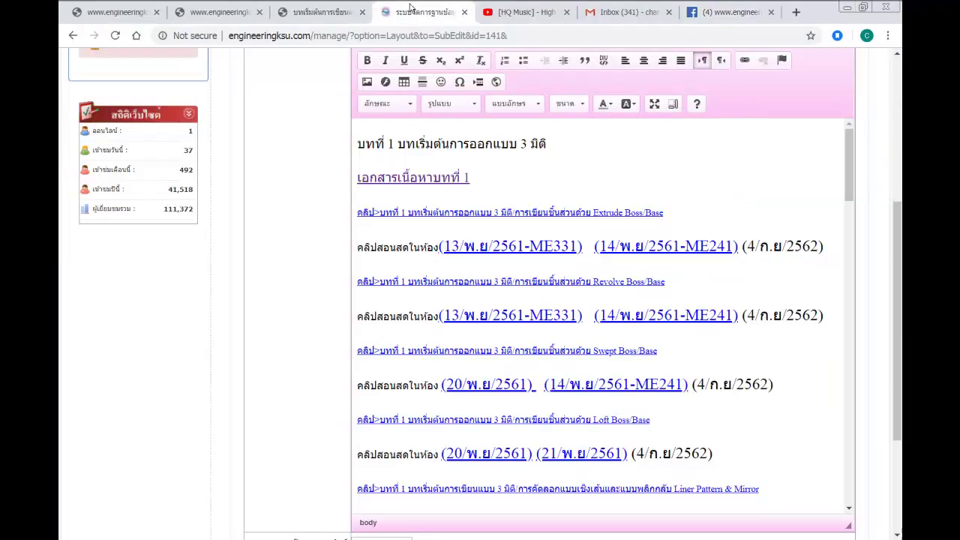
click(349, 13)
click(387, 164)
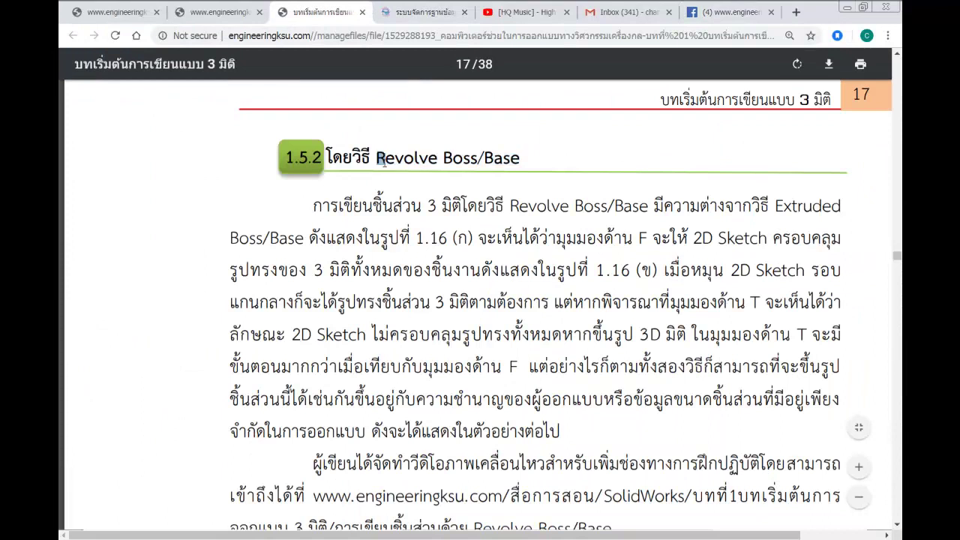
scroll(477, 180, down, 2)
scroll(477, 180, down, 5)
scroll(477, 180, up, 3)
click(452, 301)
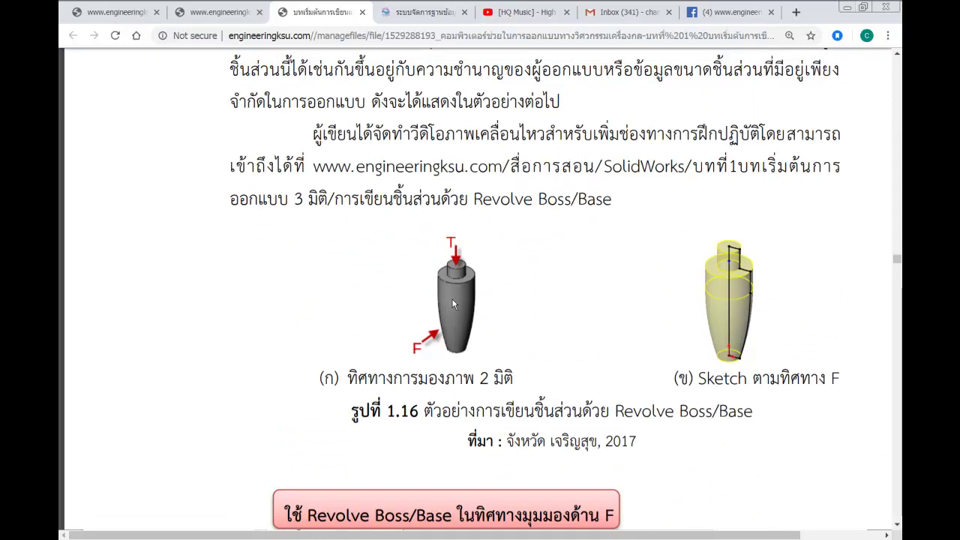
scroll(453, 303, up, 1)
Step: Bring the Pic-15 part back to the front in SOLIDWORKS
key(alt+Tab)
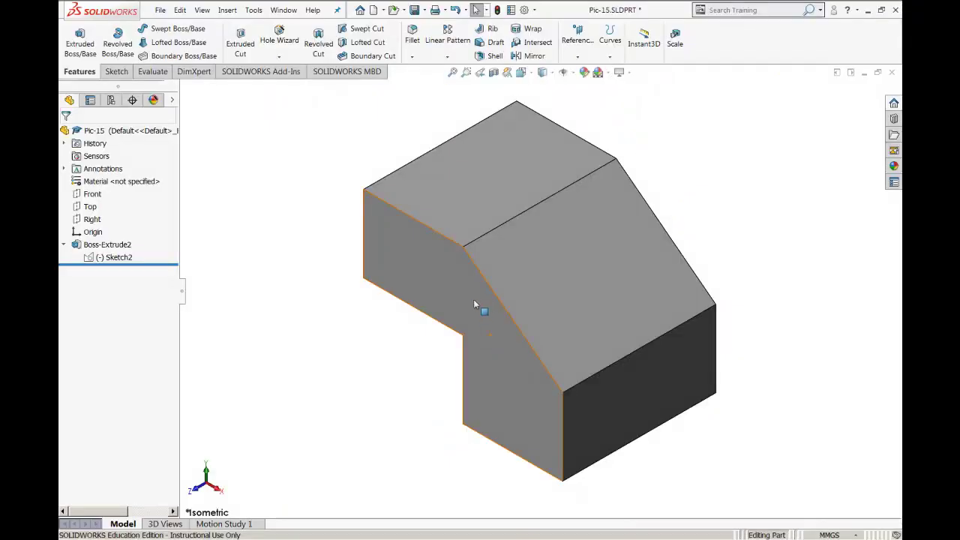
click(434, 293)
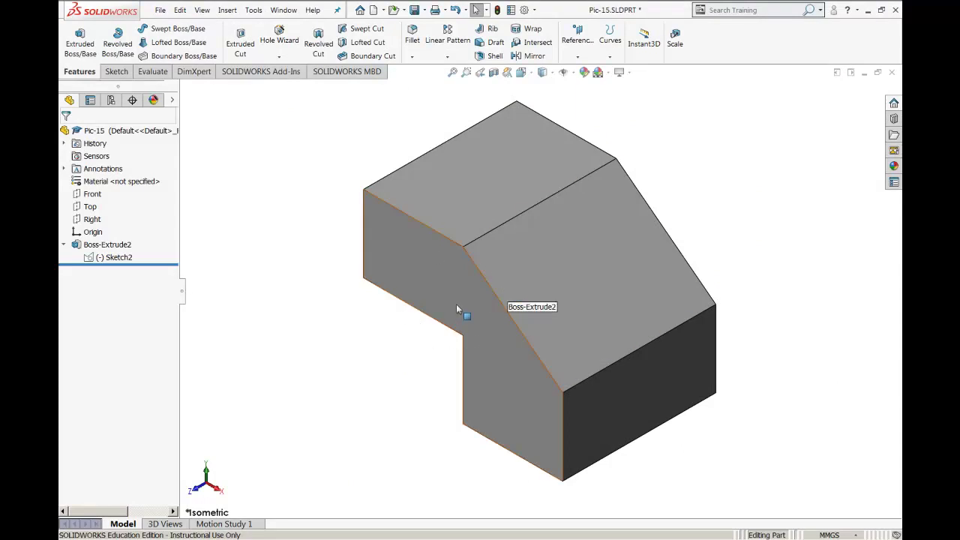
click(456, 305)
Step: Mark up Figure 1.16's cylinder tops and profile side, clear the marks, and select 'Revolve Boss/Base'
key(alt+Tab)
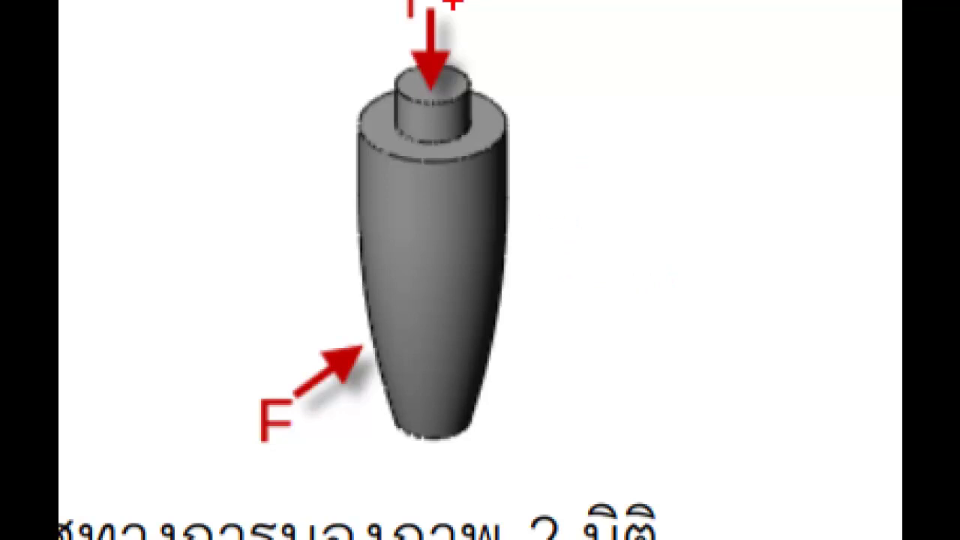
mouse_move(465, 66)
mouse_down()
mouse_move(399, 75)
mouse_move(459, 105)
mouse_move(449, 60)
mouse_up()
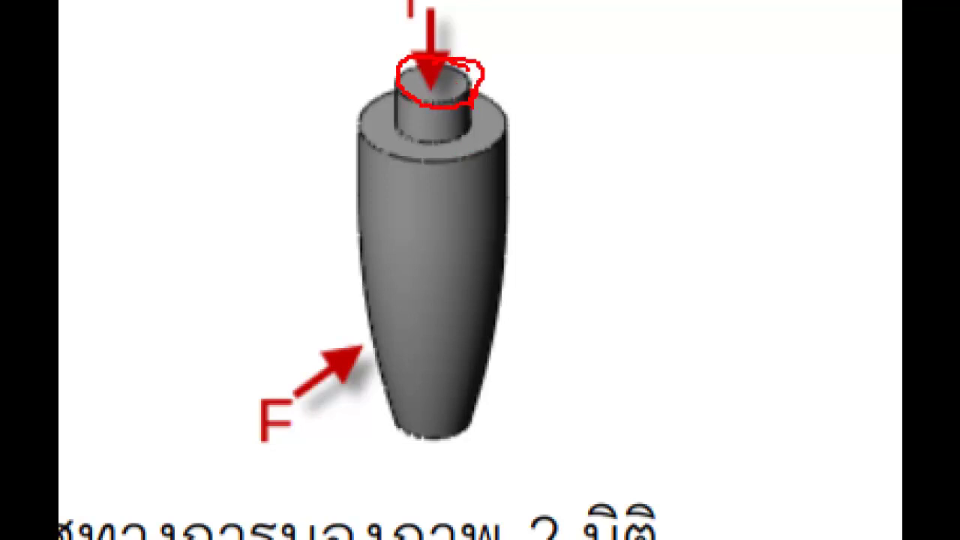
mouse_move(358, 120)
mouse_down()
mouse_move(413, 163)
mouse_move(522, 113)
mouse_move(378, 75)
mouse_move(353, 169)
mouse_move(354, 336)
mouse_move(373, 369)
mouse_up()
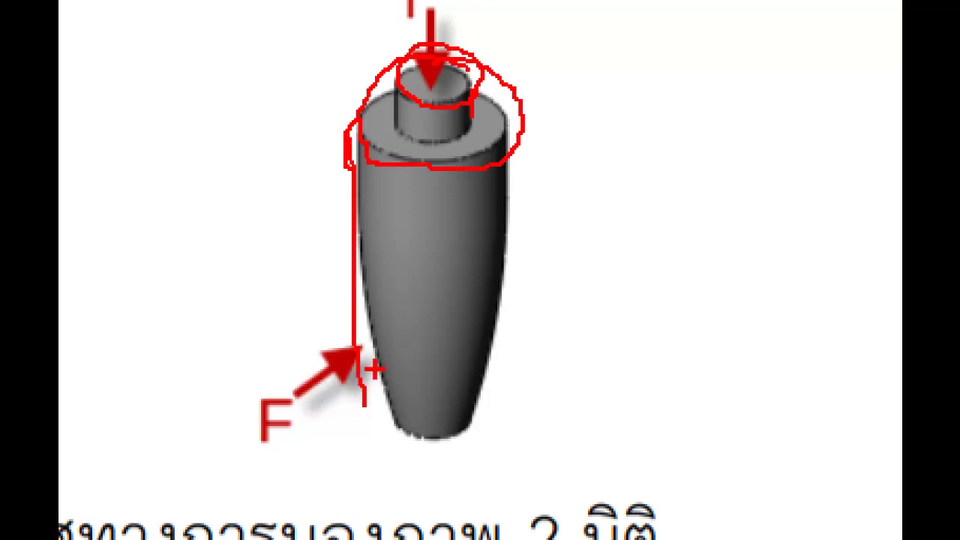
mouse_move(501, 253)
mouse_down()
mouse_move(506, 378)
mouse_move(466, 447)
mouse_up()
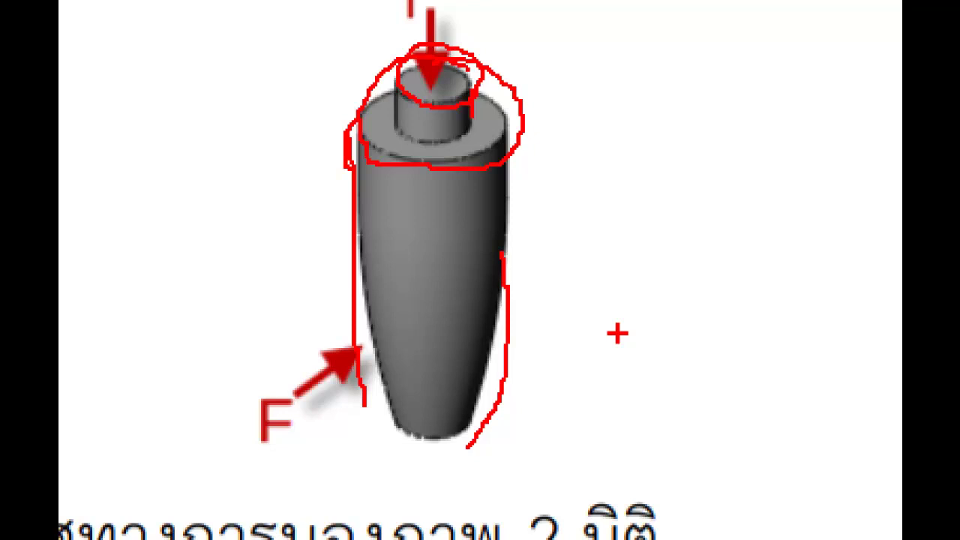
key(Escape)
drag(471, 265, 608, 267)
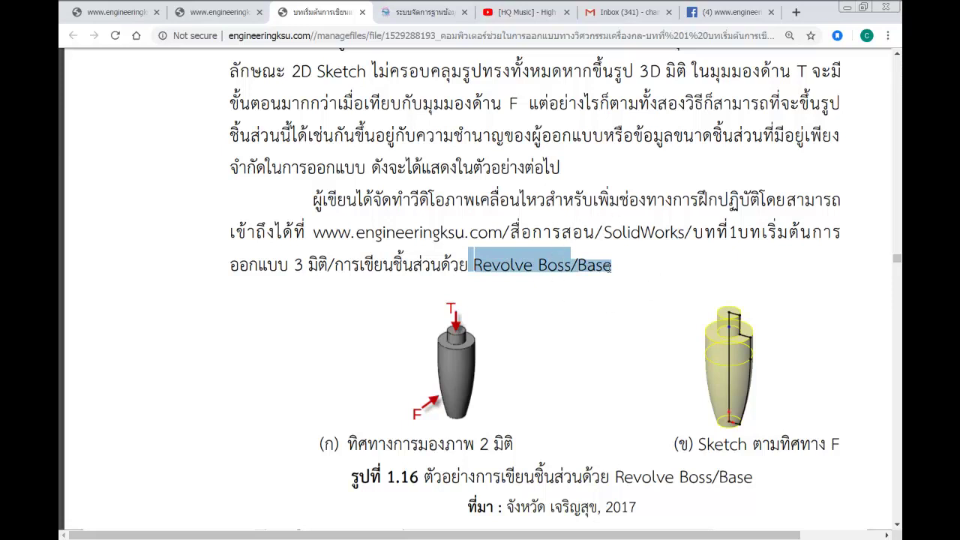
Step: Zoom into the revolve sketch figure, trace its profile and rotation arc, then close Pic-15
key(ctrl+1)
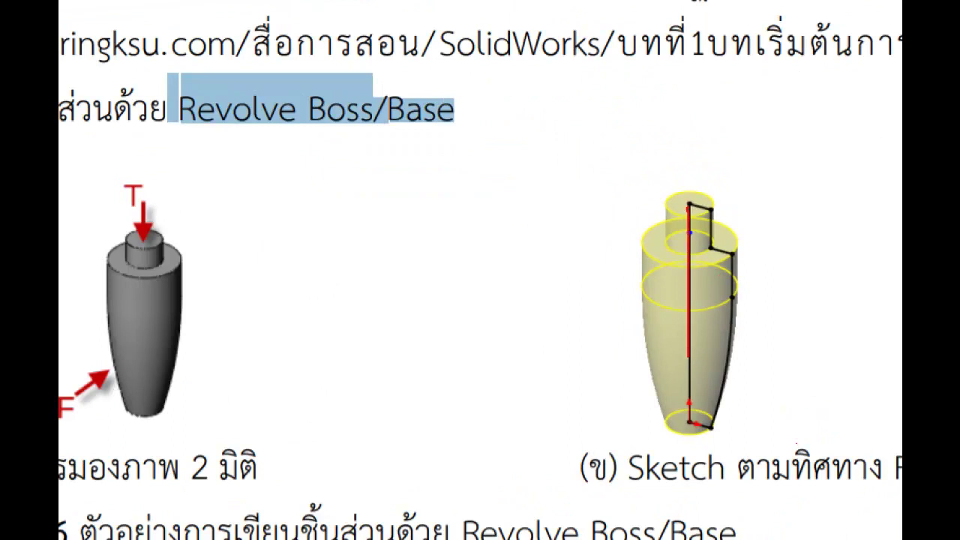
mouse_move(713, 433)
mouse_down()
mouse_move(728, 401)
mouse_move(738, 301)
mouse_up()
drag(711, 245, 706, 210)
mouse_move(787, 312)
mouse_down()
mouse_move(679, 408)
mouse_move(598, 361)
mouse_move(618, 370)
mouse_move(584, 379)
mouse_up()
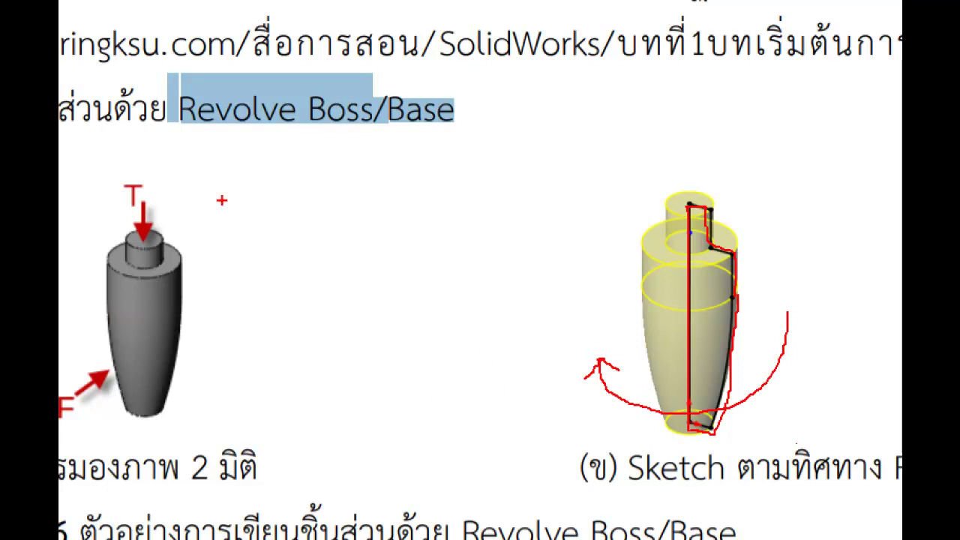
drag(195, 125, 445, 129)
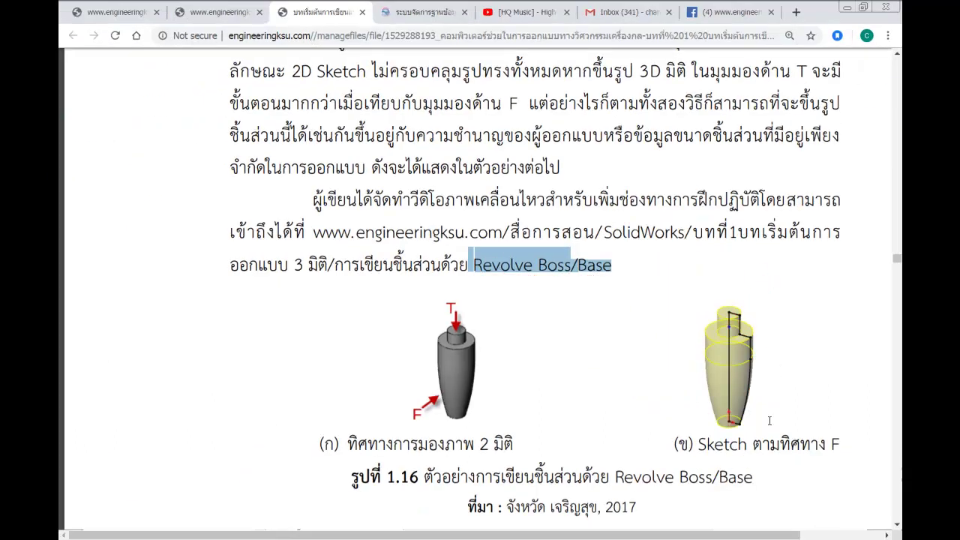
scroll(611, 347, down, 3)
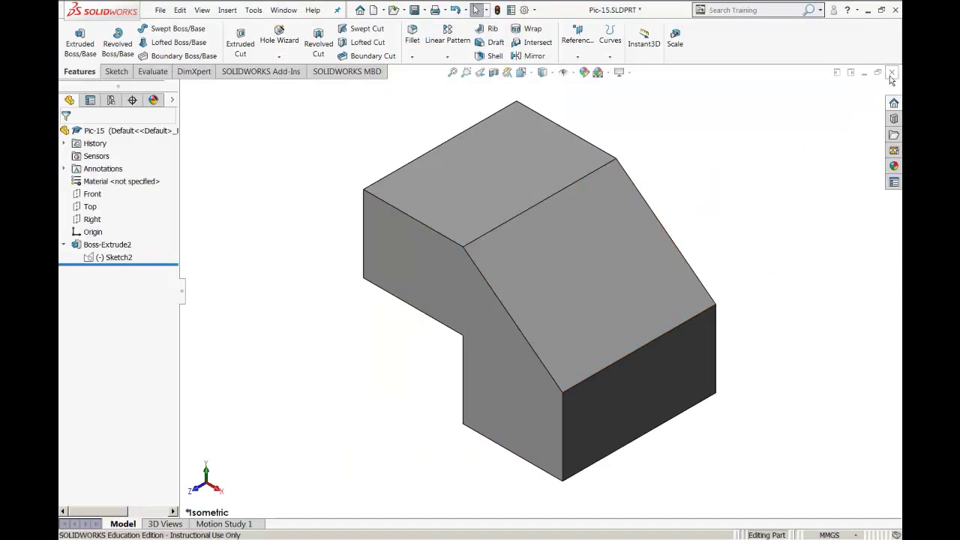
click(891, 75)
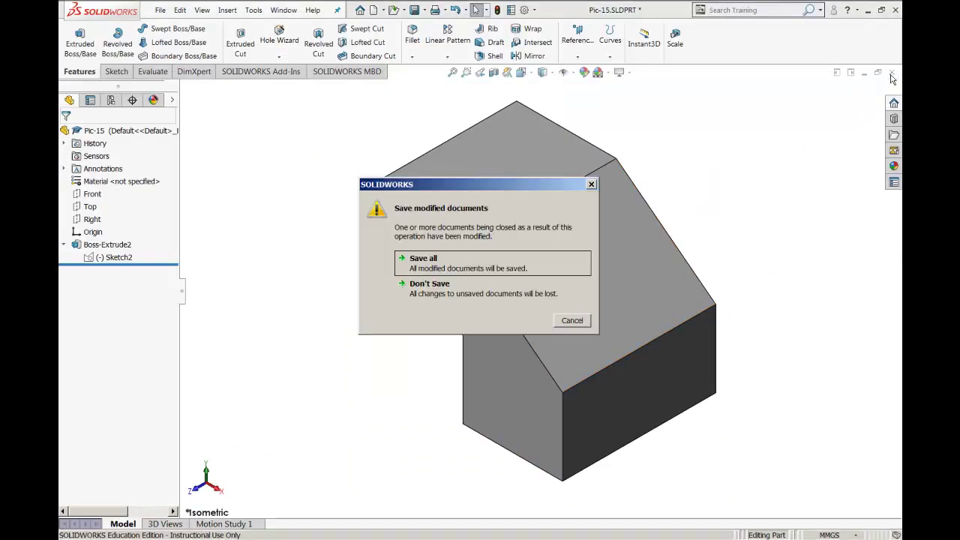
Step: Choose Save all in the save-changes prompt so Pic-15 closes to the start screen
click(427, 268)
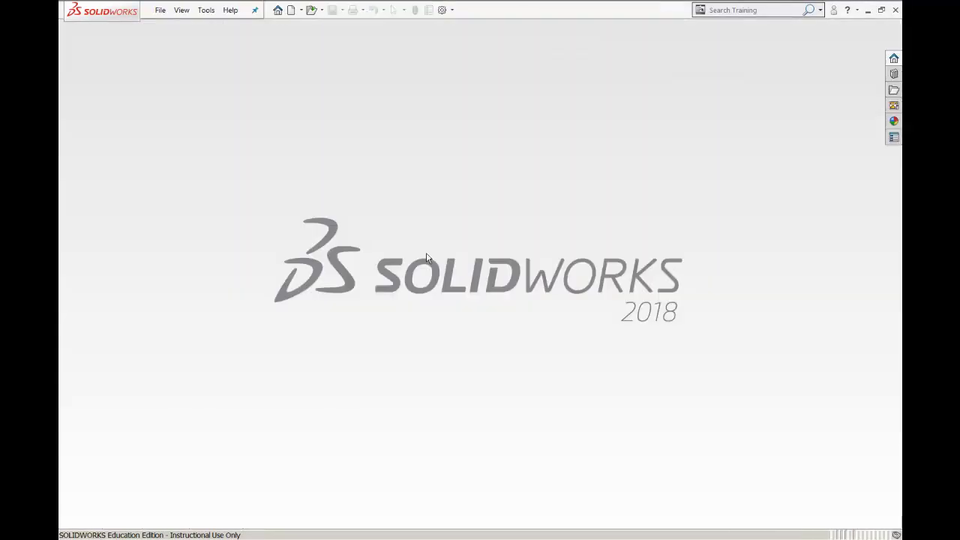
click(426, 257)
click(427, 257)
Step: Create Part2 from the part template on the New dialog's Tutorial tab
click(292, 11)
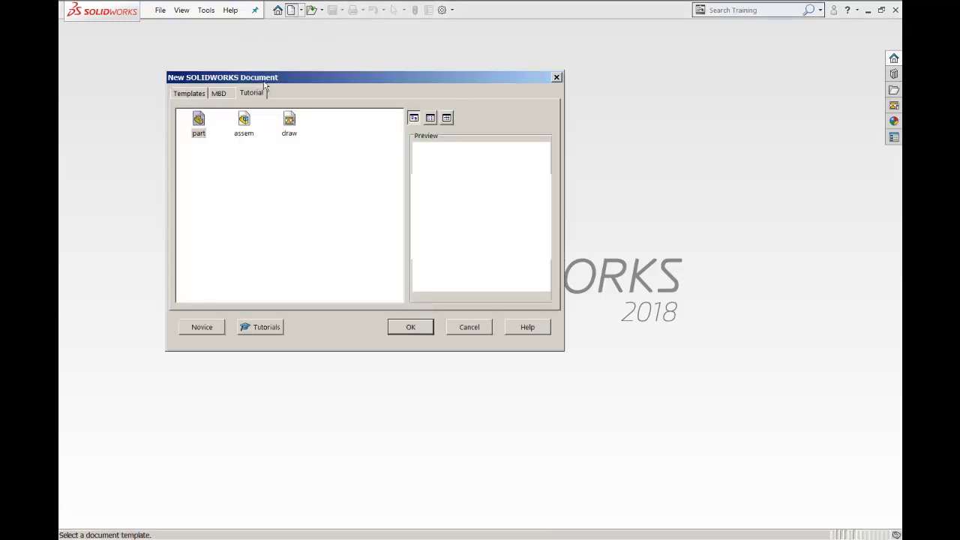
click(199, 130)
click(235, 158)
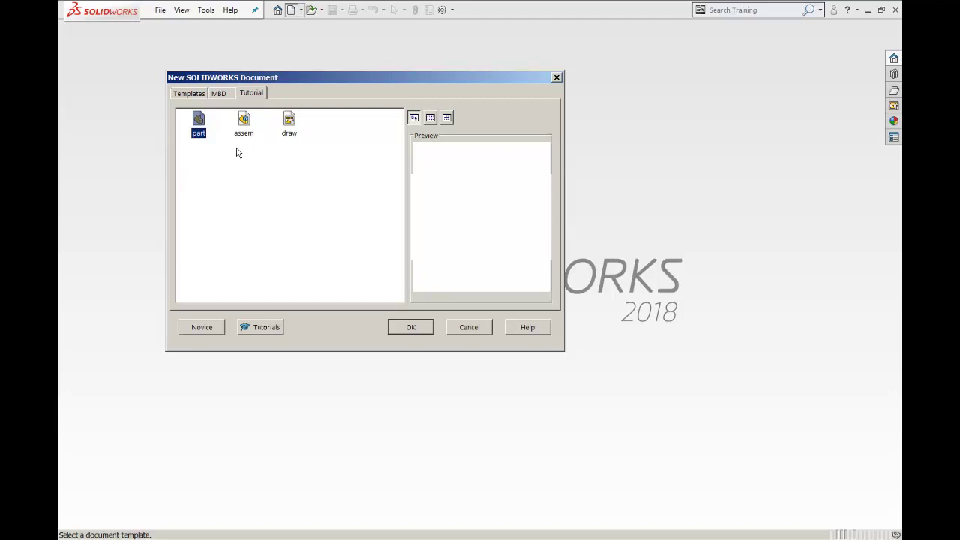
click(204, 137)
click(414, 335)
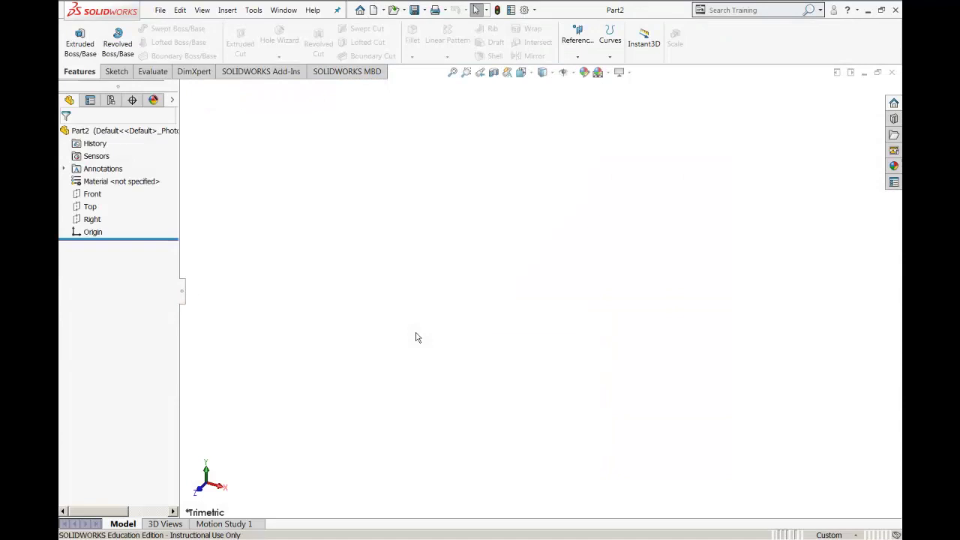
click(417, 337)
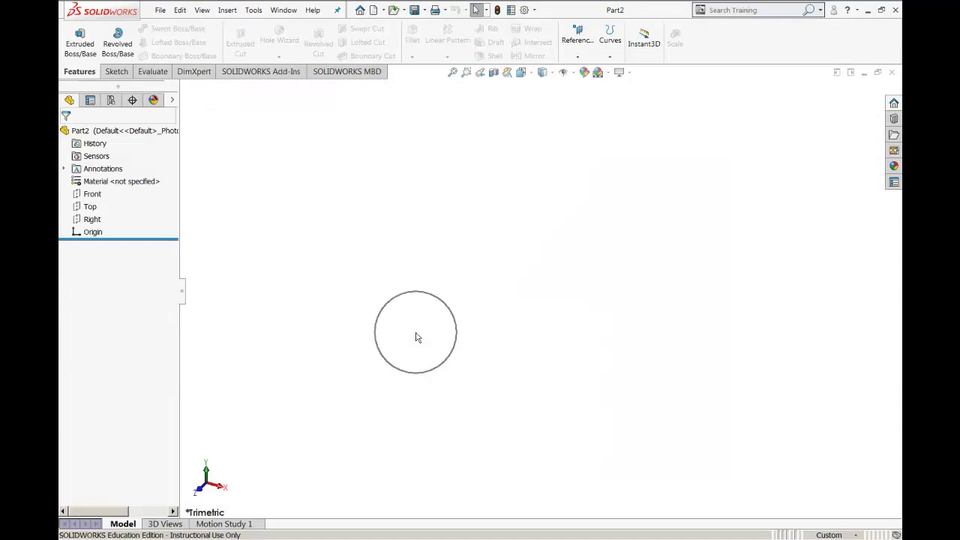
Step: Set the document's unit system to MMGS under Document Properties > Units
click(527, 15)
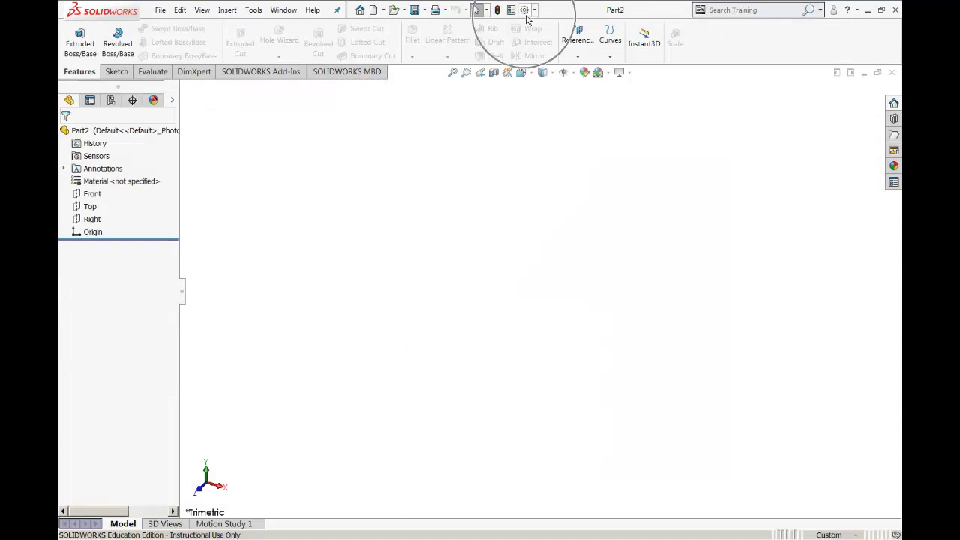
click(528, 15)
click(528, 16)
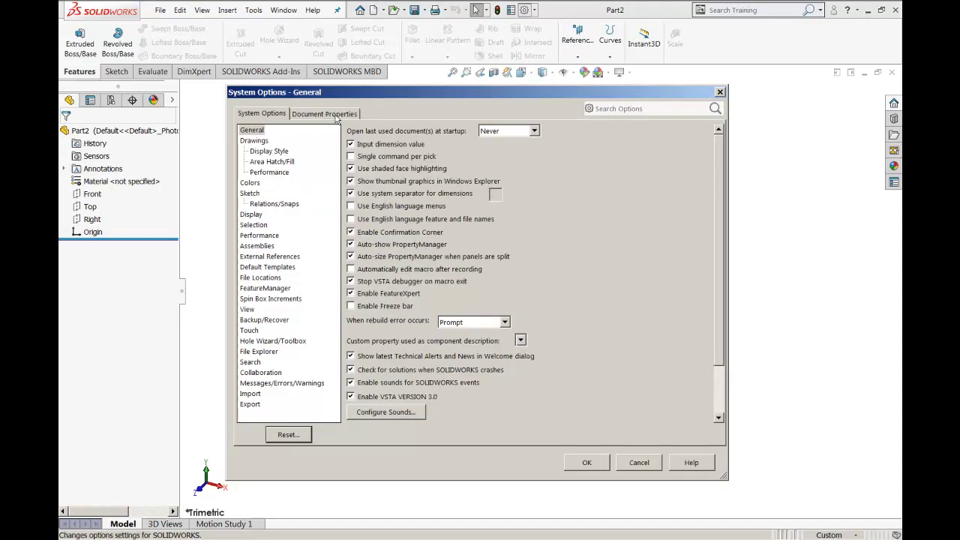
click(337, 116)
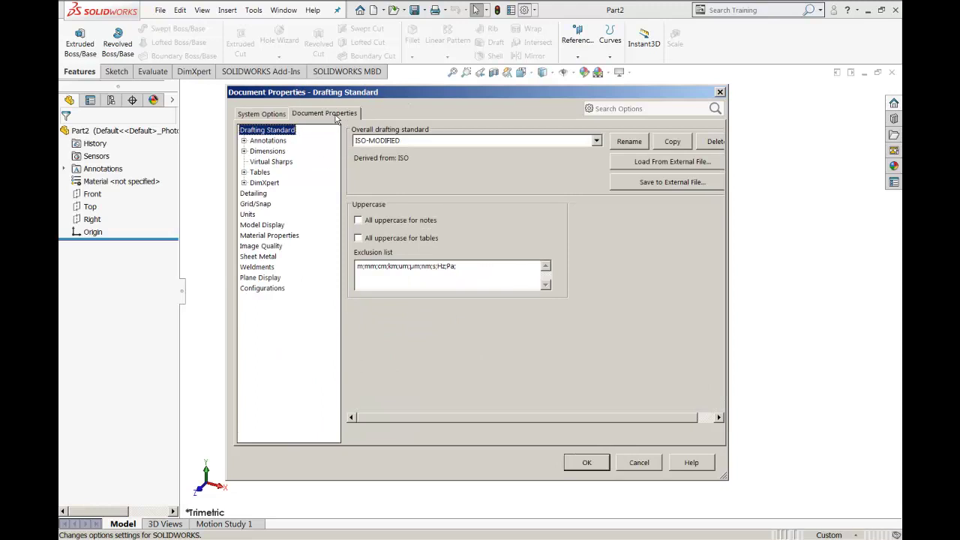
click(336, 116)
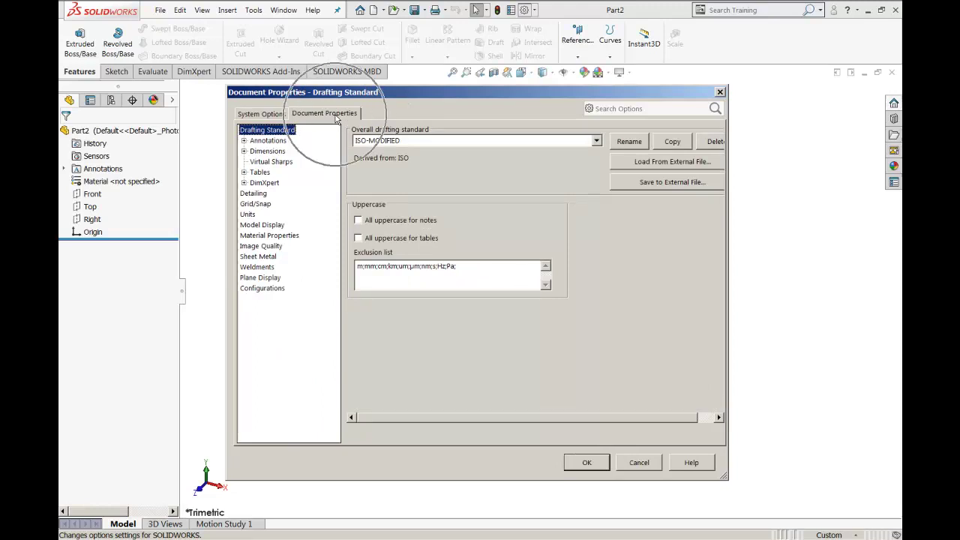
click(247, 216)
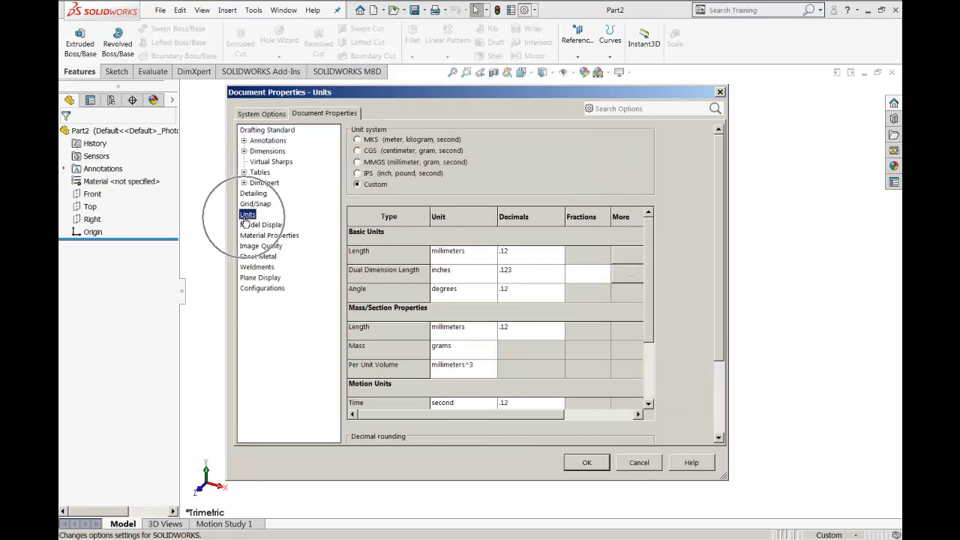
click(393, 164)
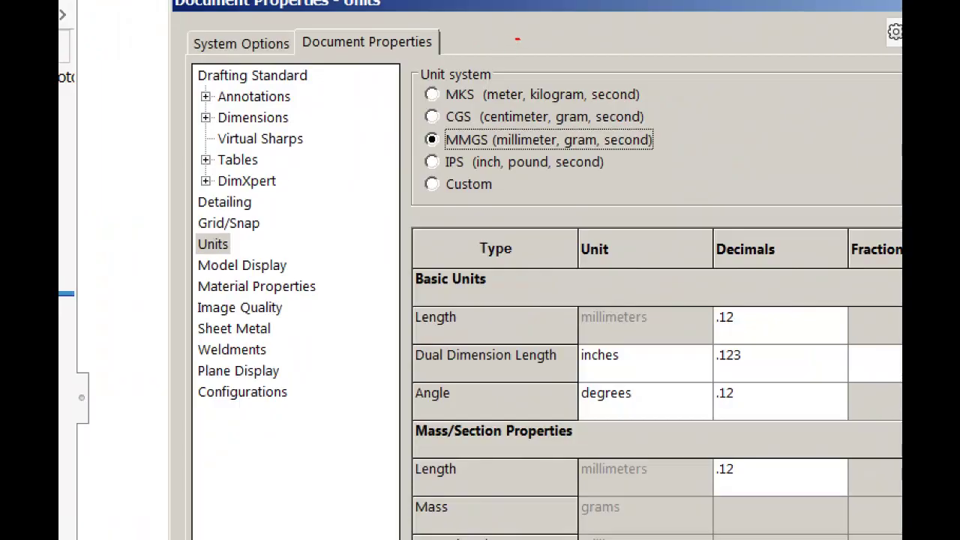
Step: Annotate the Document Properties, Units and MMGS settings with numbered arrows, then apply
mouse_move(519, 37)
mouse_down()
mouse_move(437, 37)
mouse_move(467, 52)
mouse_move(436, 38)
mouse_up()
mouse_move(555, 24)
mouse_down()
mouse_move(574, 11)
mouse_move(569, 47)
mouse_move(587, 47)
mouse_up()
mouse_move(312, 243)
mouse_down()
mouse_move(239, 246)
mouse_move(252, 259)
mouse_up()
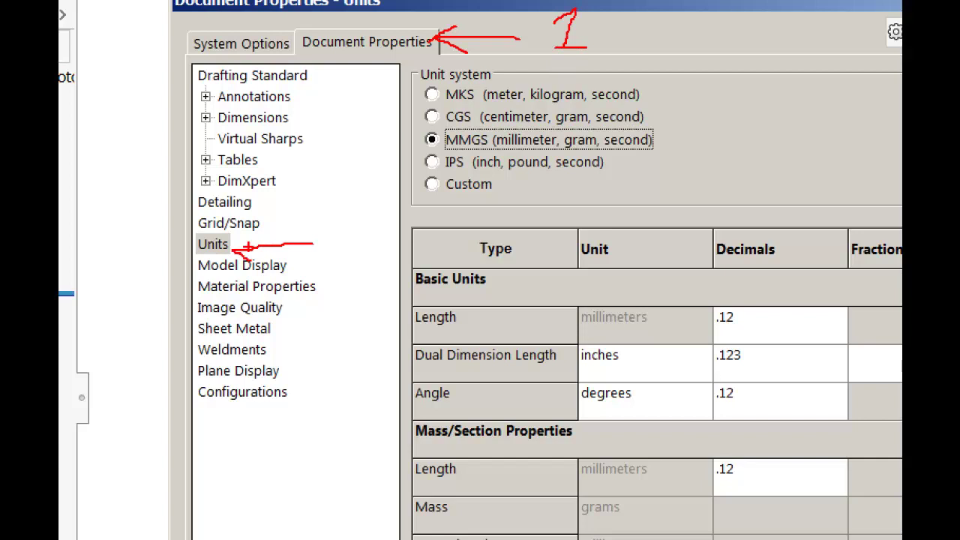
drag(339, 229, 390, 263)
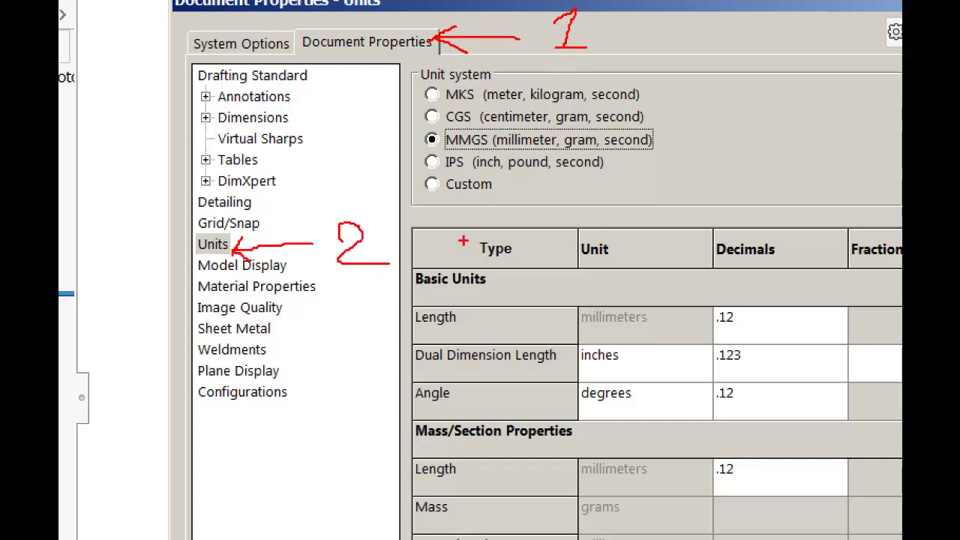
mouse_move(734, 141)
mouse_down()
mouse_move(659, 143)
mouse_move(683, 166)
mouse_up()
drag(695, 128, 659, 143)
mouse_move(773, 135)
mouse_down()
mouse_move(781, 124)
mouse_move(747, 180)
mouse_up()
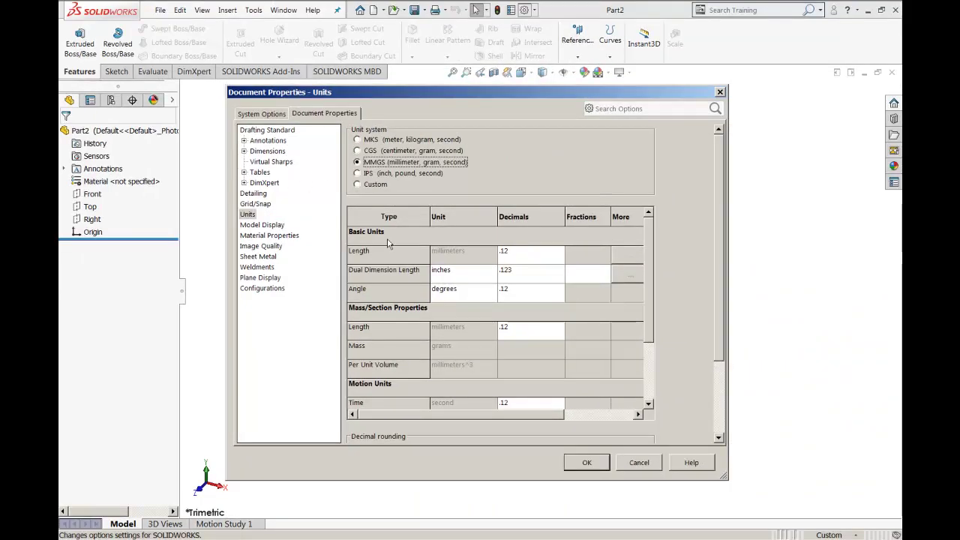
click(600, 465)
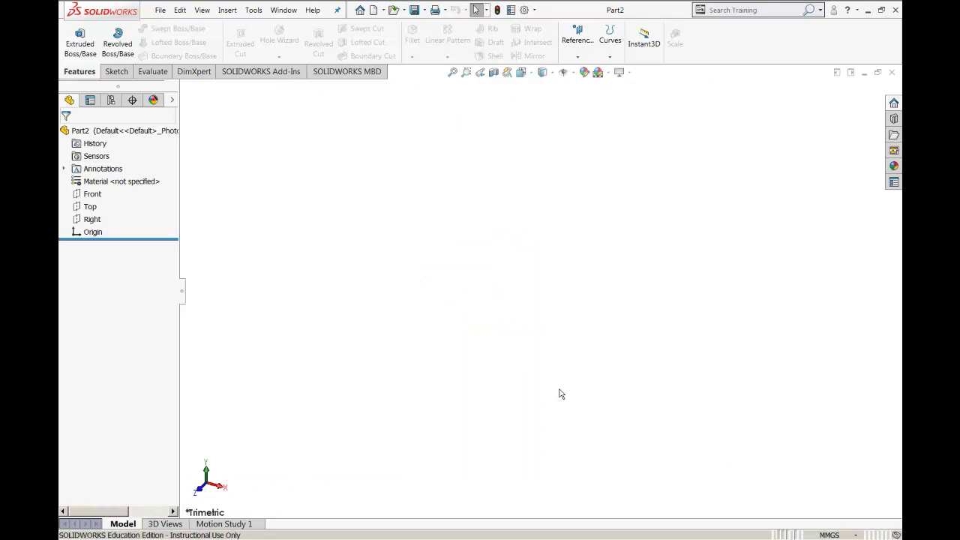
Step: Switch to the tutorial PDF and scroll through the Revolve Boss/Base pages
key(alt+Tab)
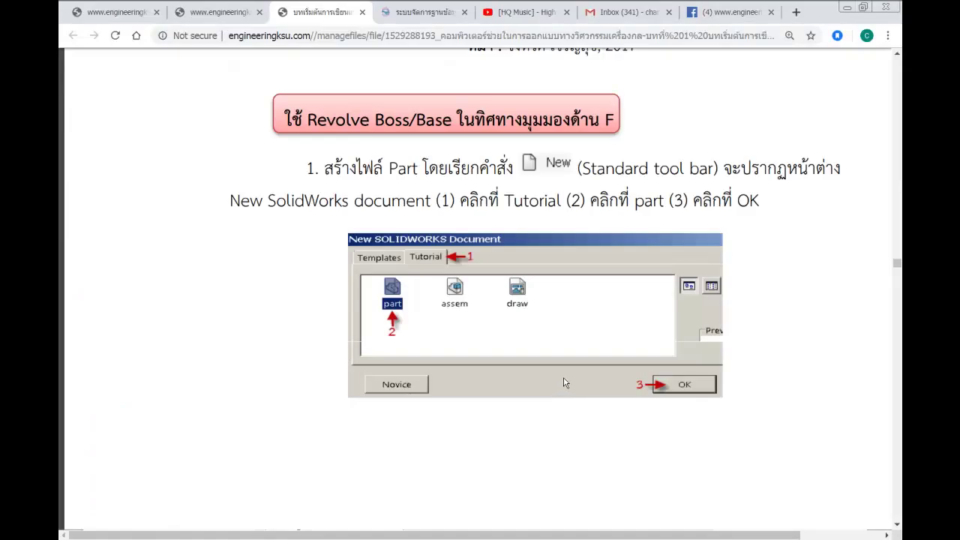
scroll(565, 381, down, 5)
scroll(565, 379, down, 3)
scroll(565, 377, up, 3)
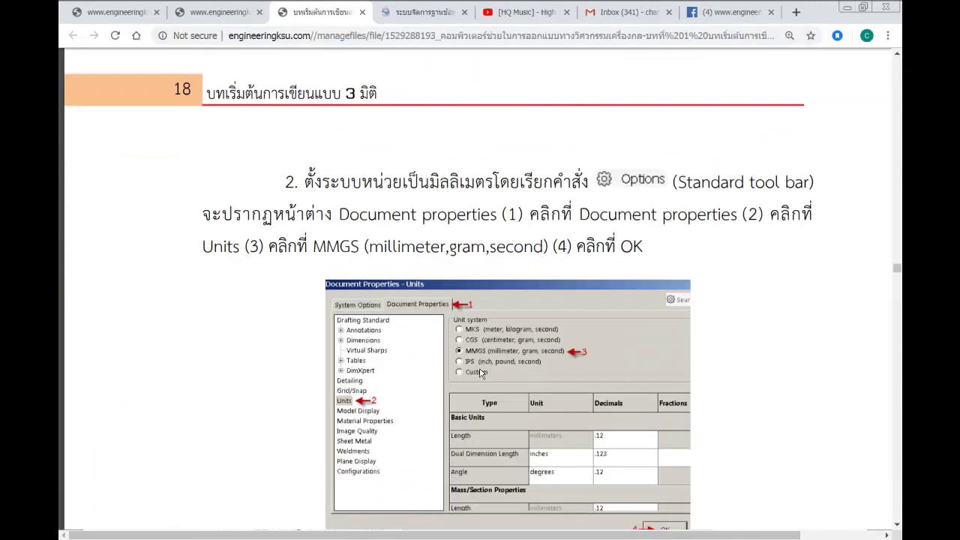
scroll(480, 373, down, 3)
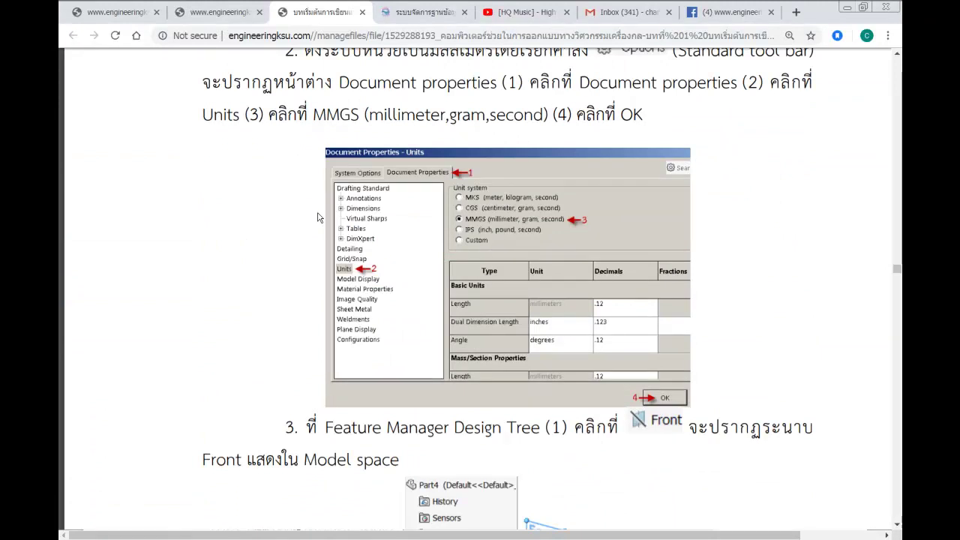
scroll(437, 225, down, 6)
scroll(438, 224, up, 2)
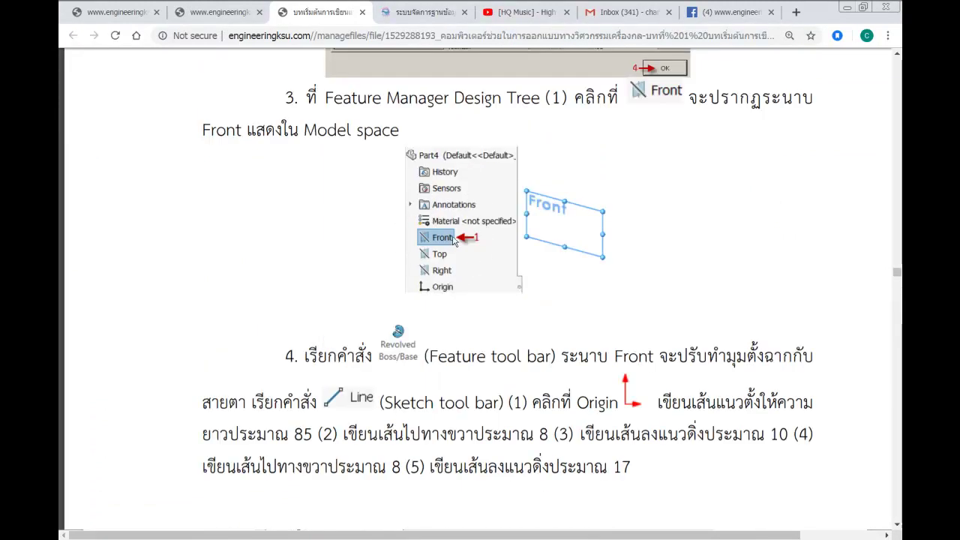
Step: Bring step 4's Front-plane sketch lines (85, 8, 10, 8, 17) into view
key(alt+Tab)
key(alt+Tab)
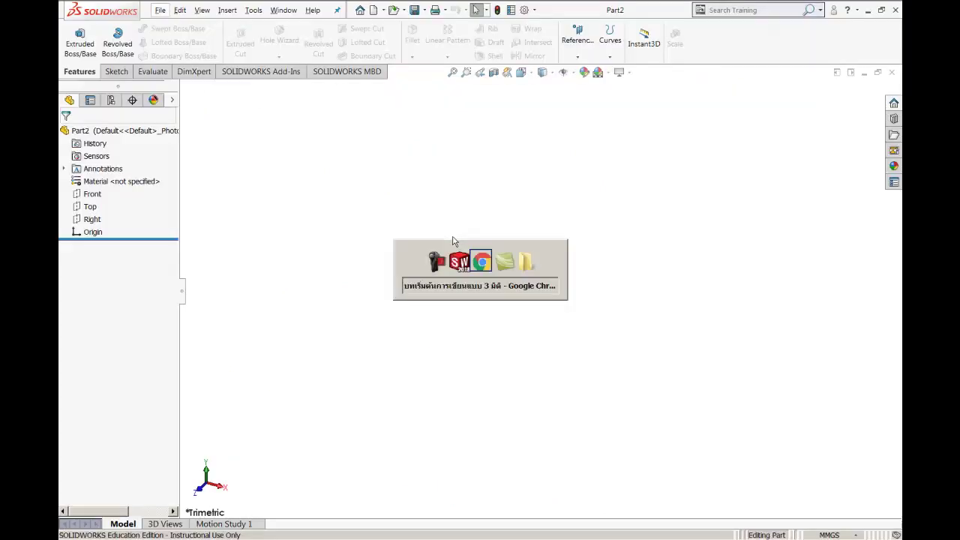
scroll(450, 239, up, 3)
scroll(450, 238, up, 10)
scroll(448, 237, up, 10)
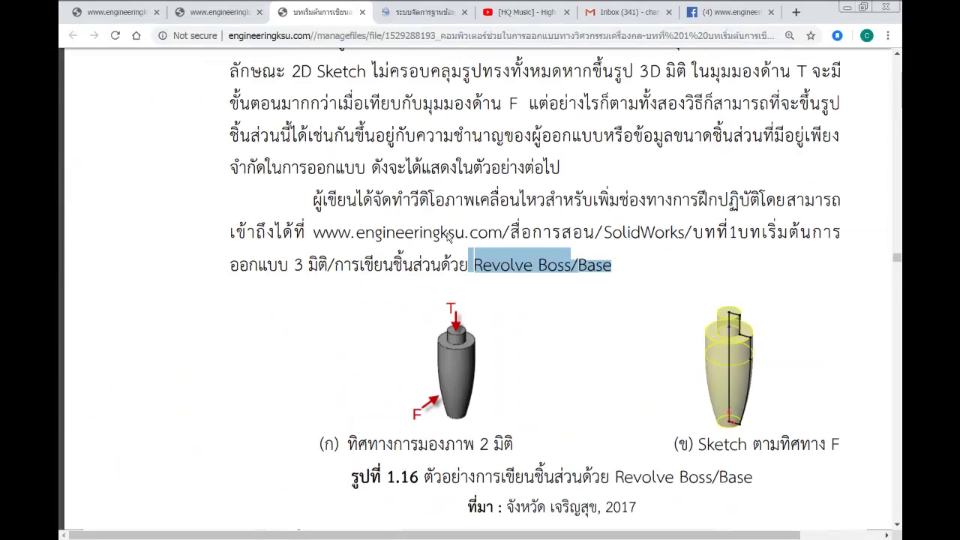
scroll(453, 279, down, 2)
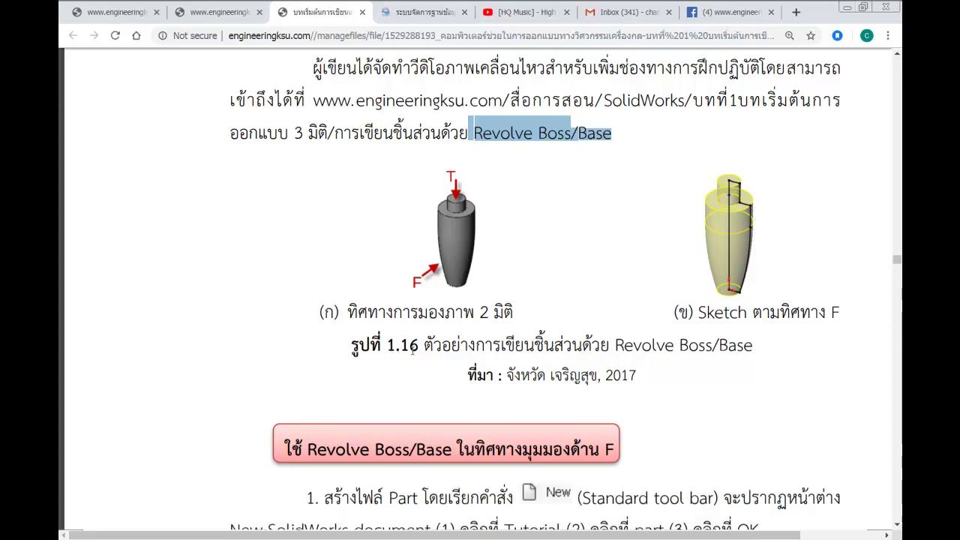
scroll(627, 311, down, 5)
scroll(634, 306, down, 5)
scroll(634, 307, down, 10)
scroll(625, 307, down, 3)
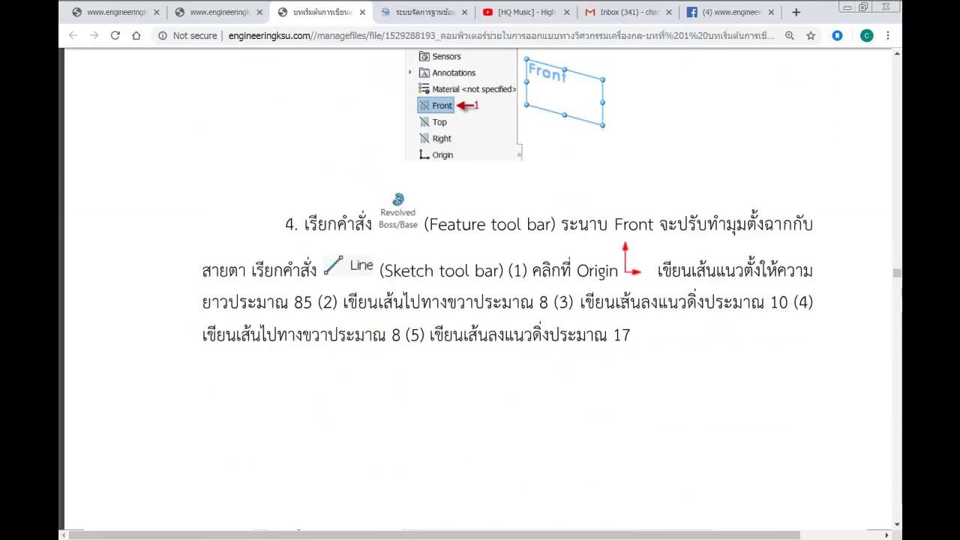
key(alt+Tab)
Step: Select the Front plane and start a Revolved Boss/Base sketch, Sketch1, on it
click(93, 195)
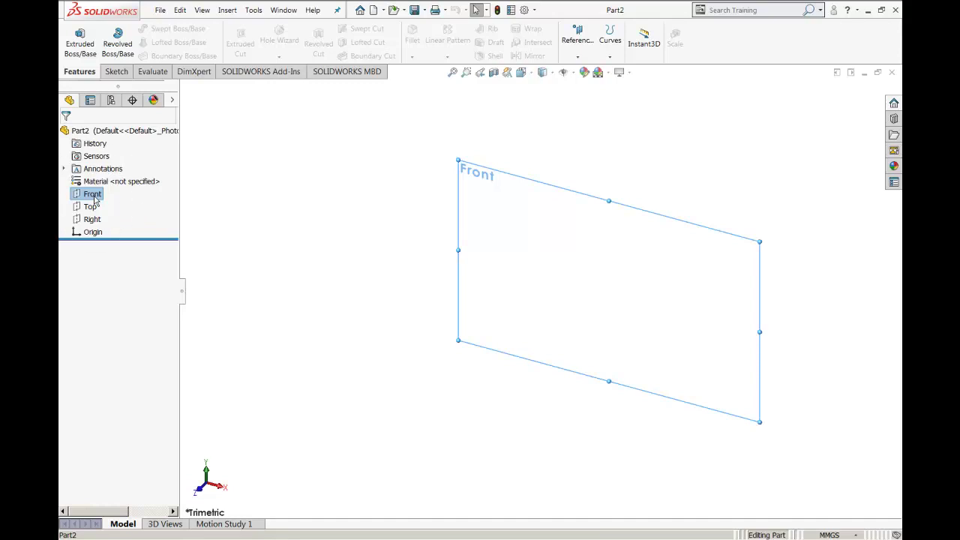
click(120, 54)
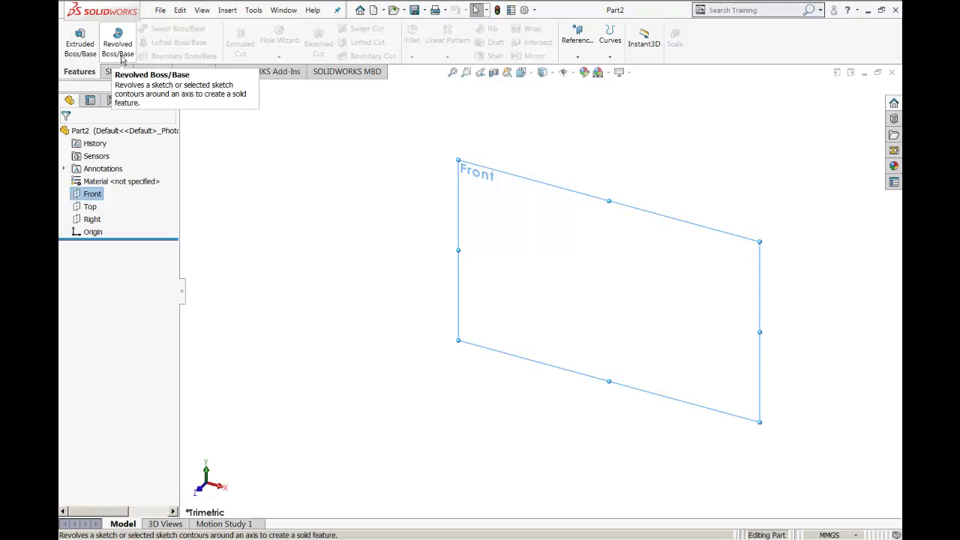
click(120, 54)
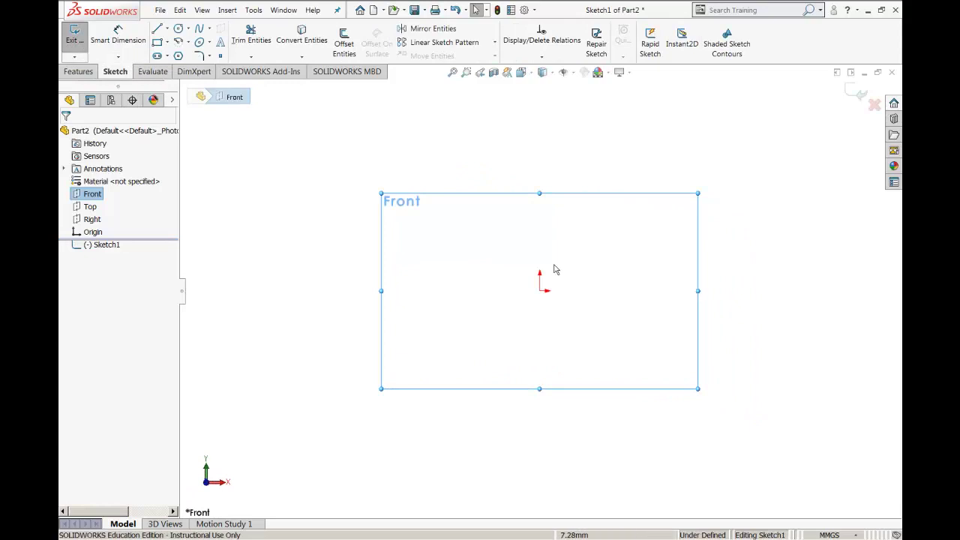
click(674, 340)
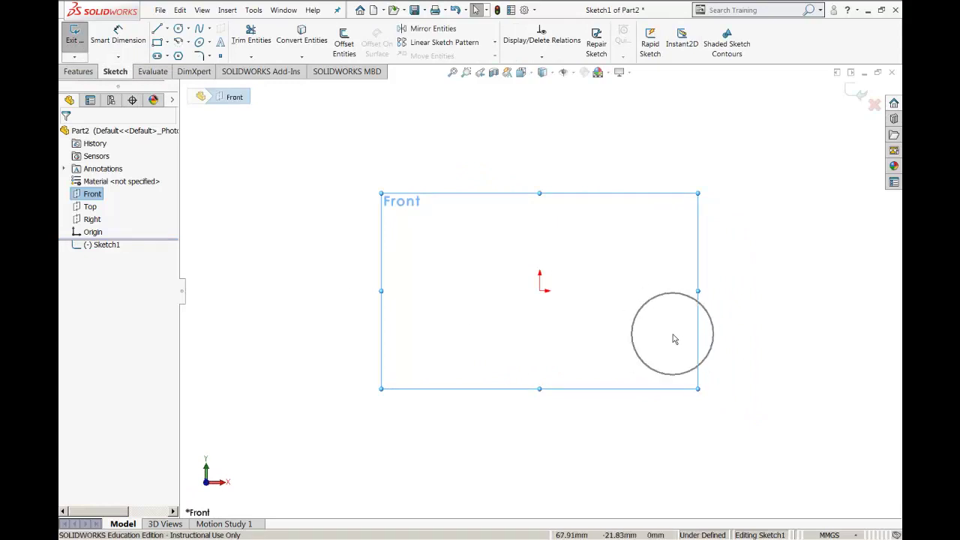
click(674, 339)
click(674, 339)
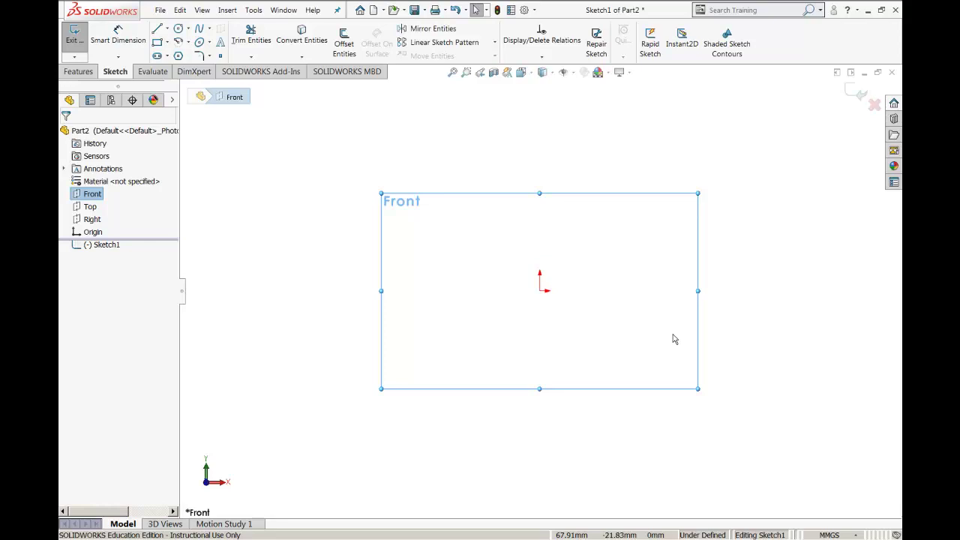
Step: Switch to the tutorial PDF in Chrome and scroll to step 7's profile drawing
key(alt+Tab)
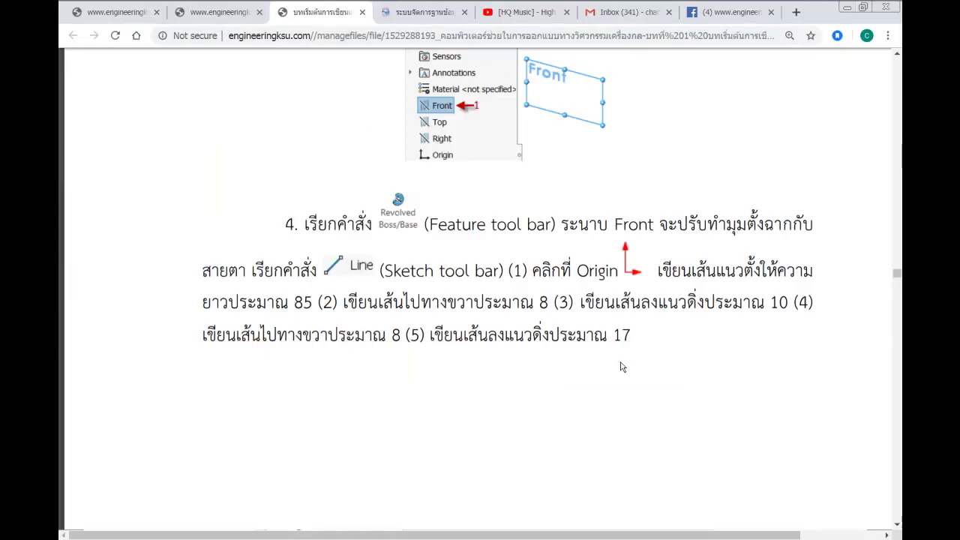
scroll(622, 367, down, 5)
scroll(623, 366, down, 4)
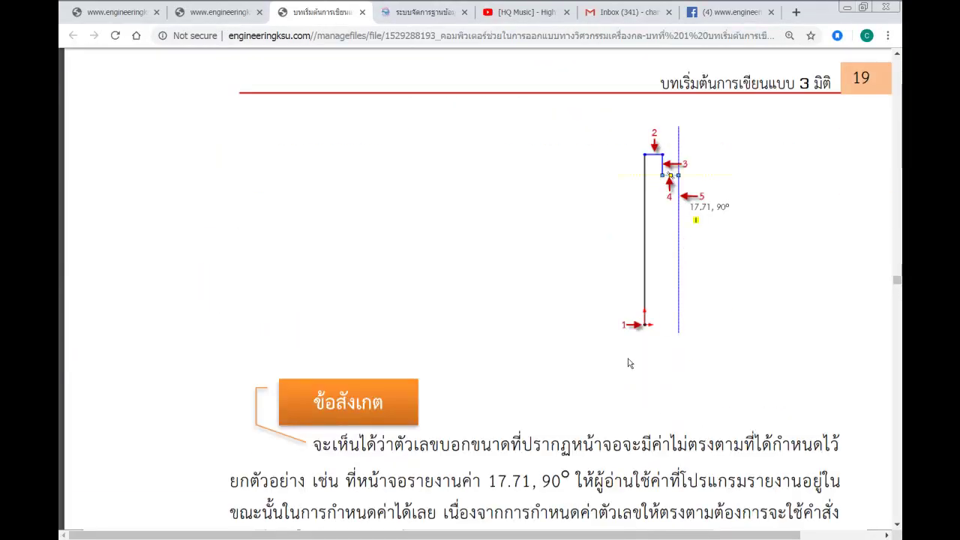
scroll(631, 363, up, 2)
scroll(630, 363, up, 3)
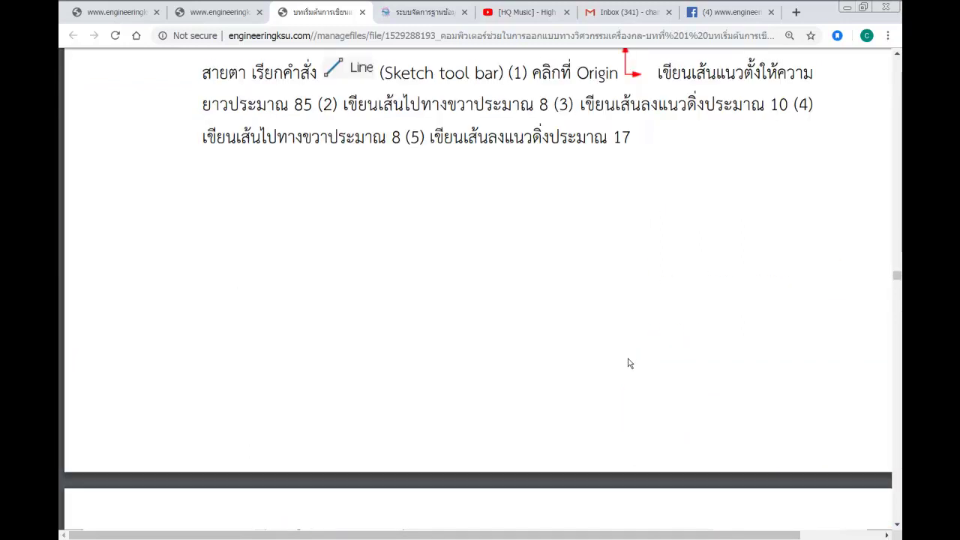
scroll(630, 363, up, 1)
scroll(631, 363, down, 4)
scroll(630, 363, down, 3)
scroll(631, 363, up, 5)
scroll(629, 363, up, 4)
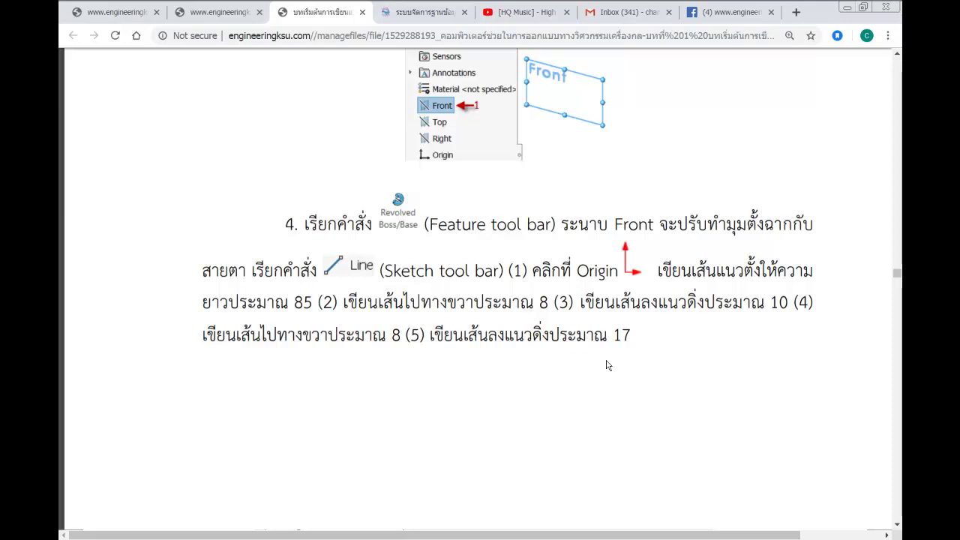
scroll(606, 365, down, 3)
scroll(592, 370, down, 3)
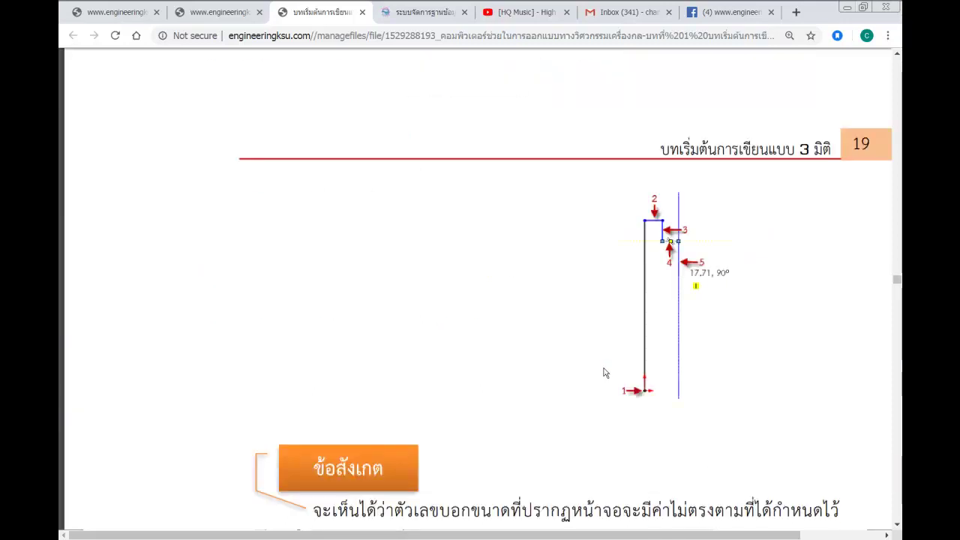
scroll(660, 293, down, 1)
scroll(678, 217, up, 2)
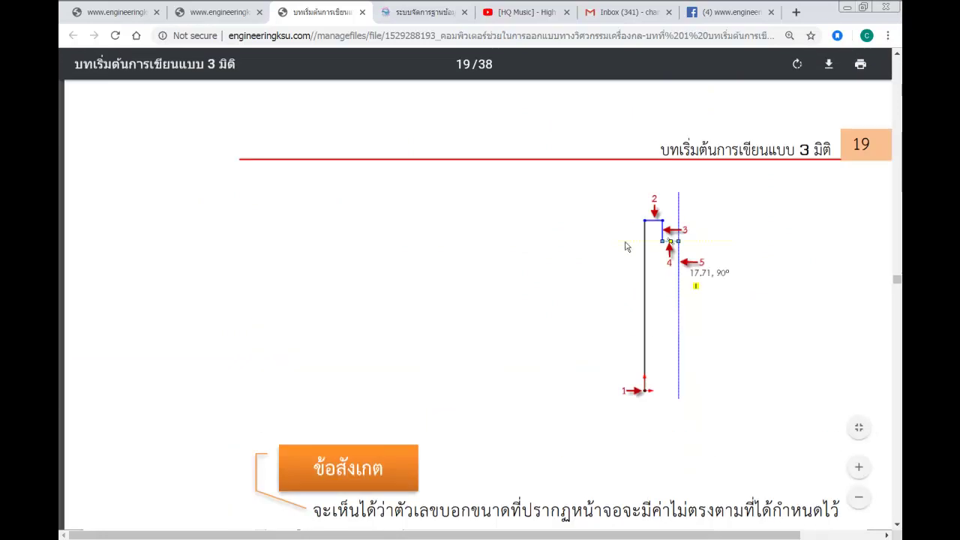
scroll(630, 448, down, 4)
scroll(627, 446, down, 5)
scroll(617, 442, down, 1)
scroll(618, 442, down, 2)
scroll(556, 406, down, 3)
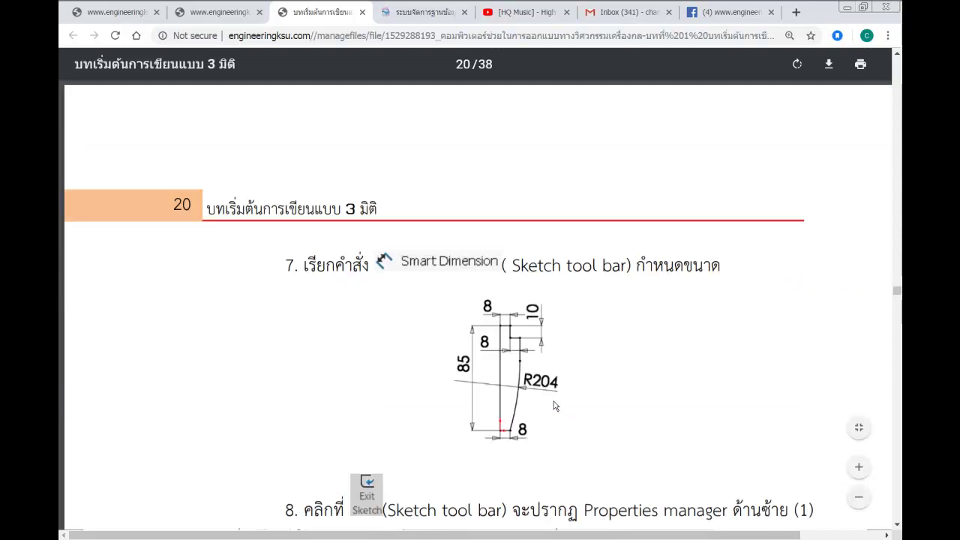
Step: Zoom in on the profile drawing dimensioned 85, 8, 10, 8, R204 and 8
click(861, 471)
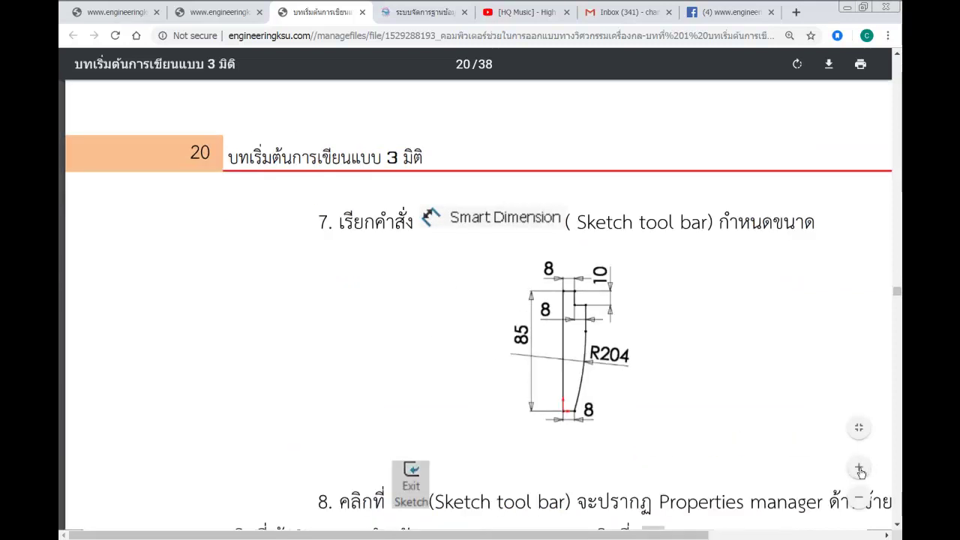
click(861, 471)
scroll(700, 485, down, 3)
drag(578, 535, 709, 535)
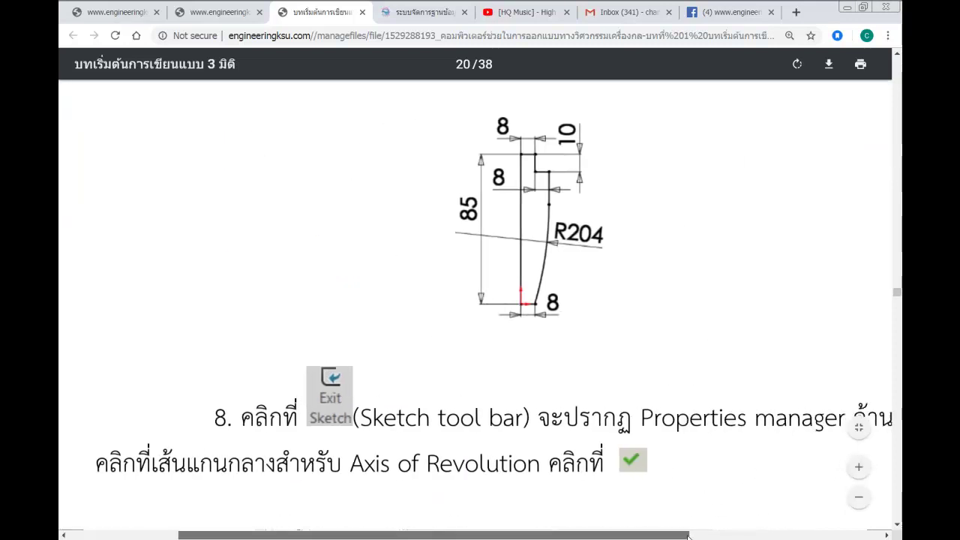
click(859, 467)
click(859, 467)
drag(514, 537, 633, 537)
scroll(550, 396, down, 3)
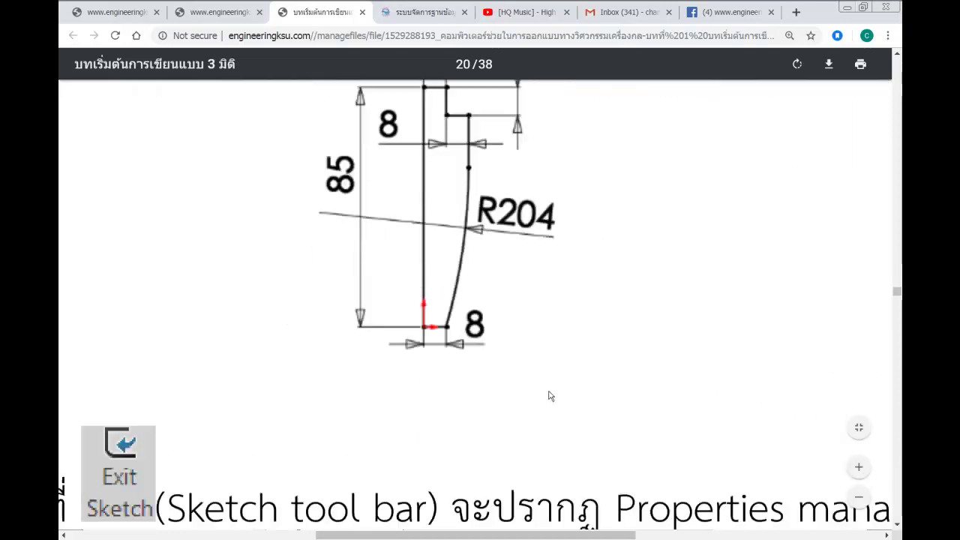
scroll(501, 291, up, 2)
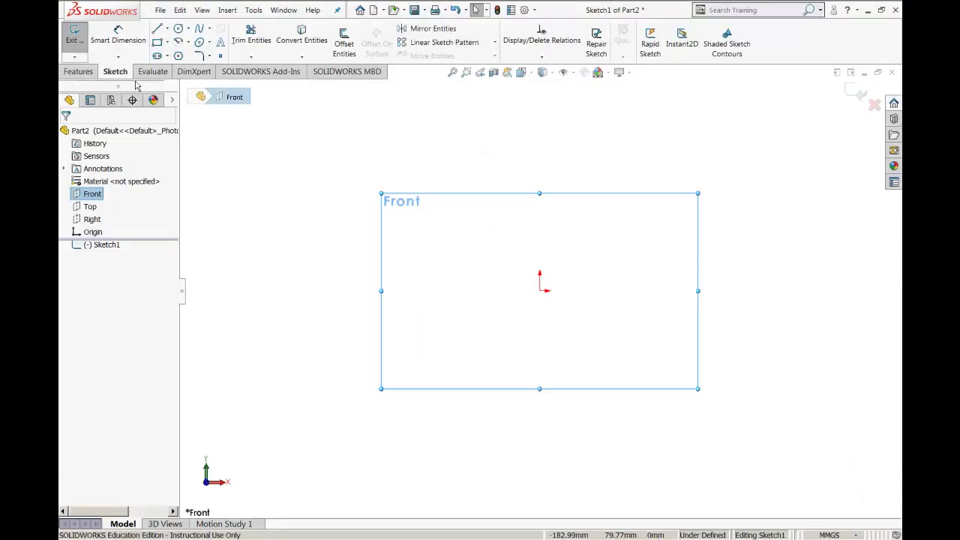
Step: Draw five connected lines from the origin (up, right, down, right, down) and fit the view
click(157, 33)
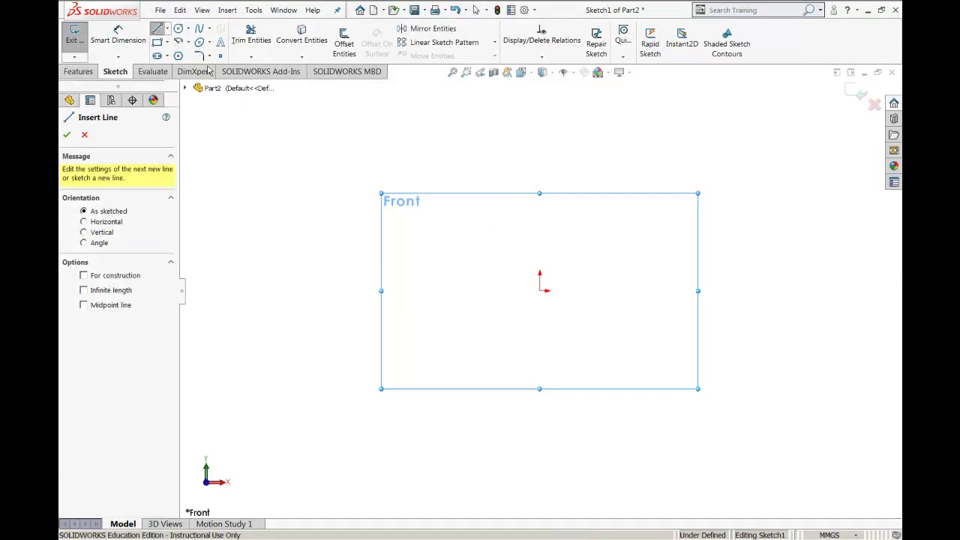
click(539, 291)
click(540, 114)
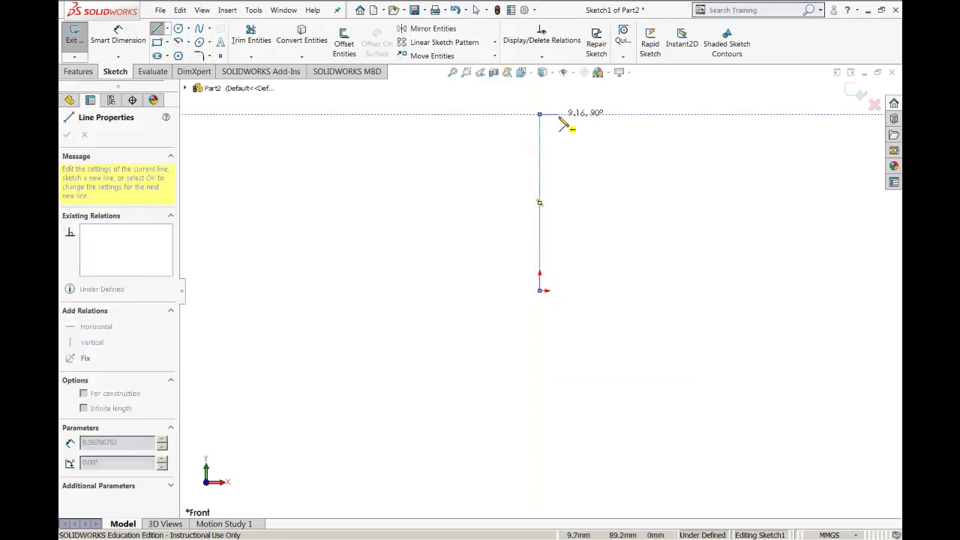
click(573, 114)
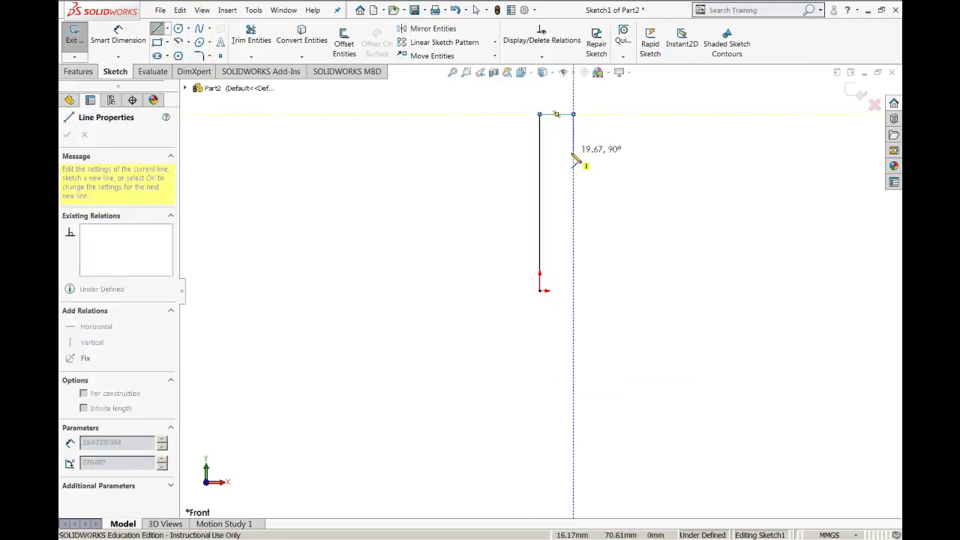
click(592, 154)
click(592, 153)
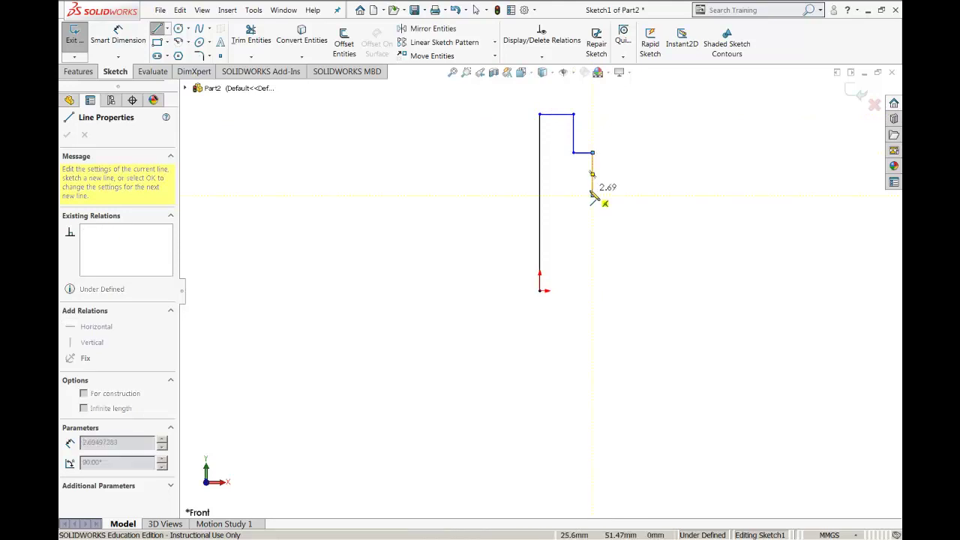
click(592, 195)
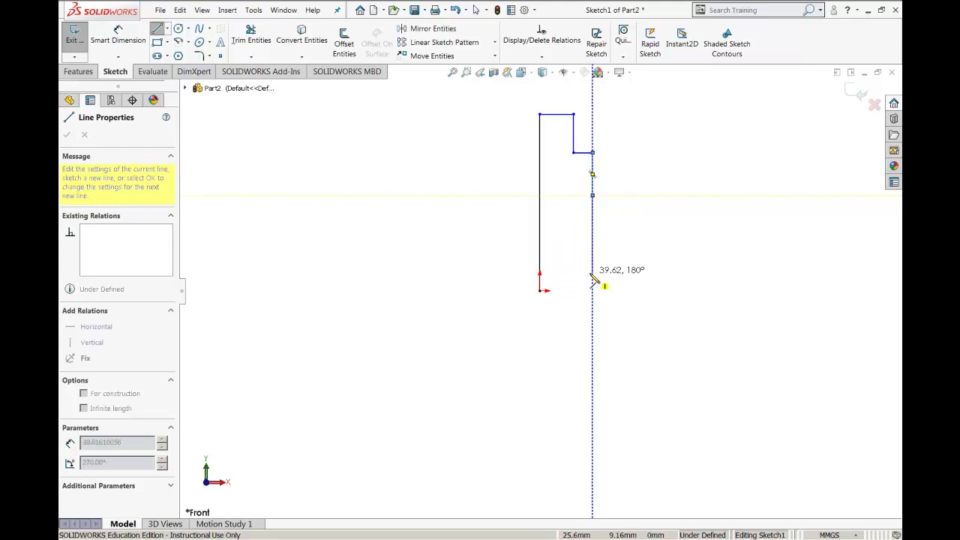
key(Escape)
key(f)
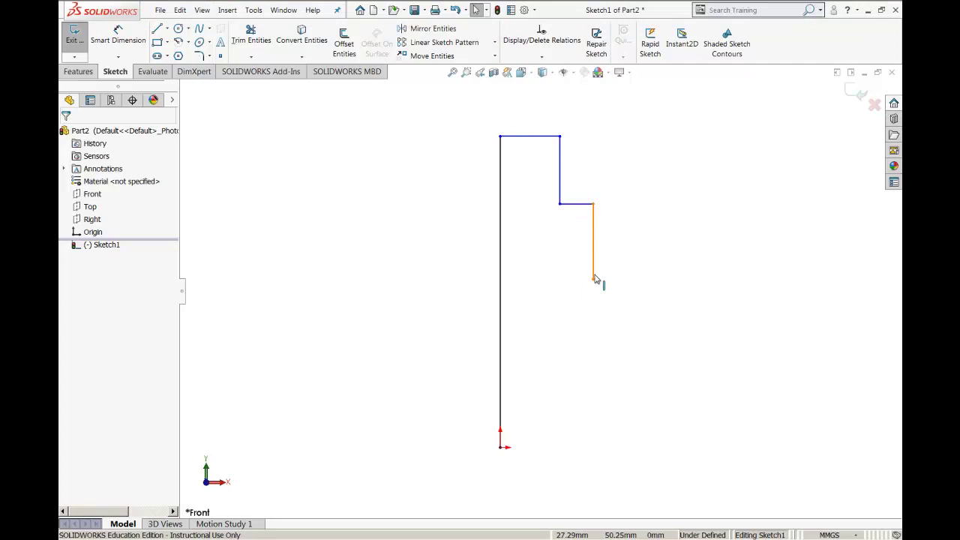
Step: Add a tangent arc from the right line's lower end down to the baseline right of the origin
click(188, 43)
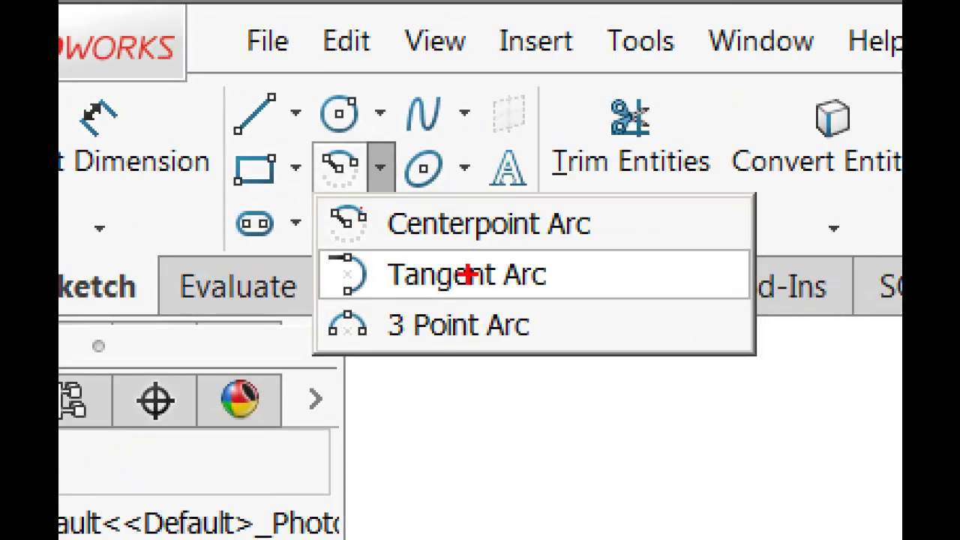
mouse_move(565, 254)
mouse_down()
mouse_move(482, 300)
mouse_move(575, 281)
mouse_move(564, 255)
mouse_up()
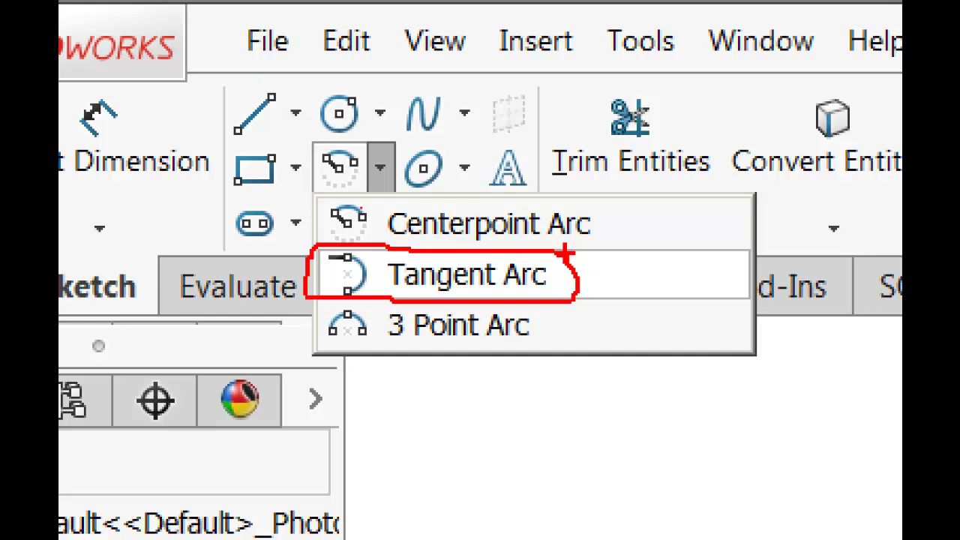
click(189, 41)
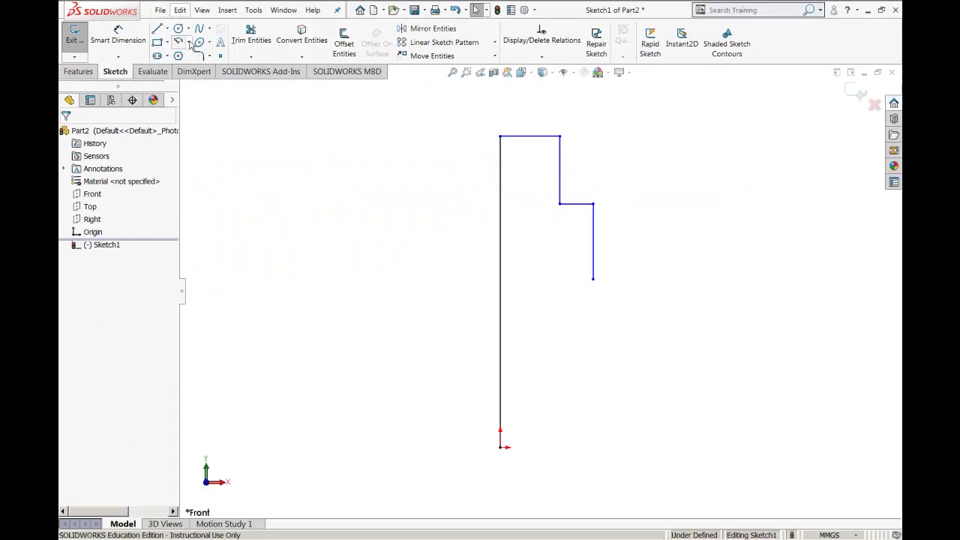
click(213, 70)
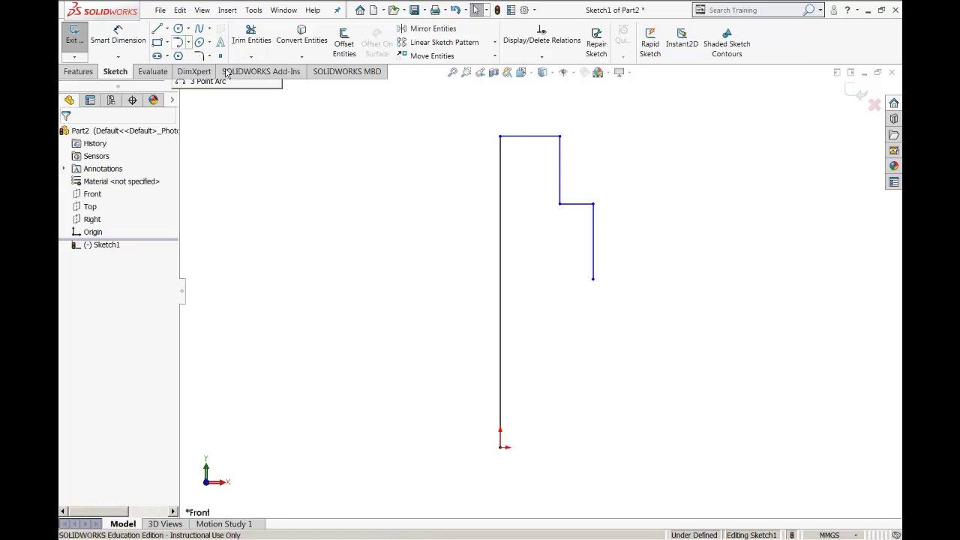
click(593, 278)
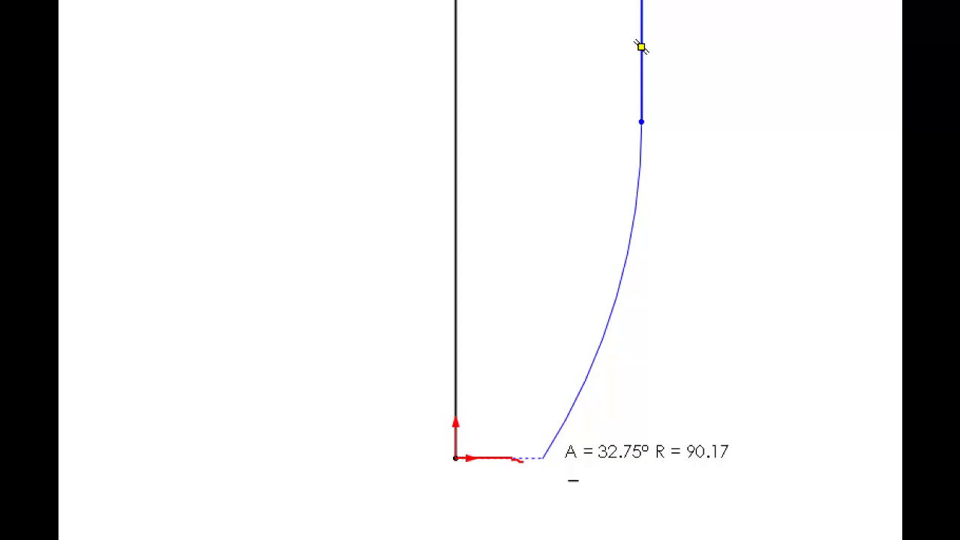
drag(543, 462, 548, 450)
click(541, 455)
click(538, 455)
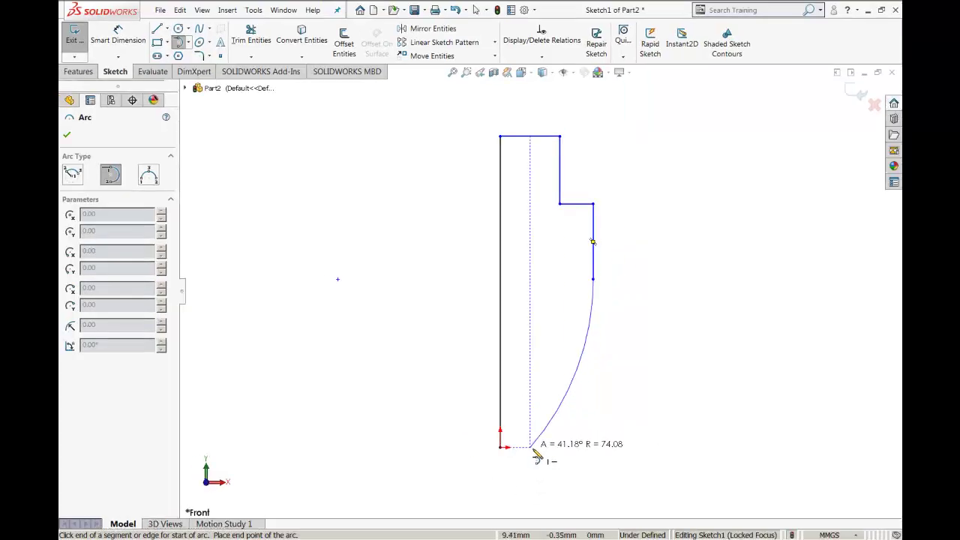
click(530, 449)
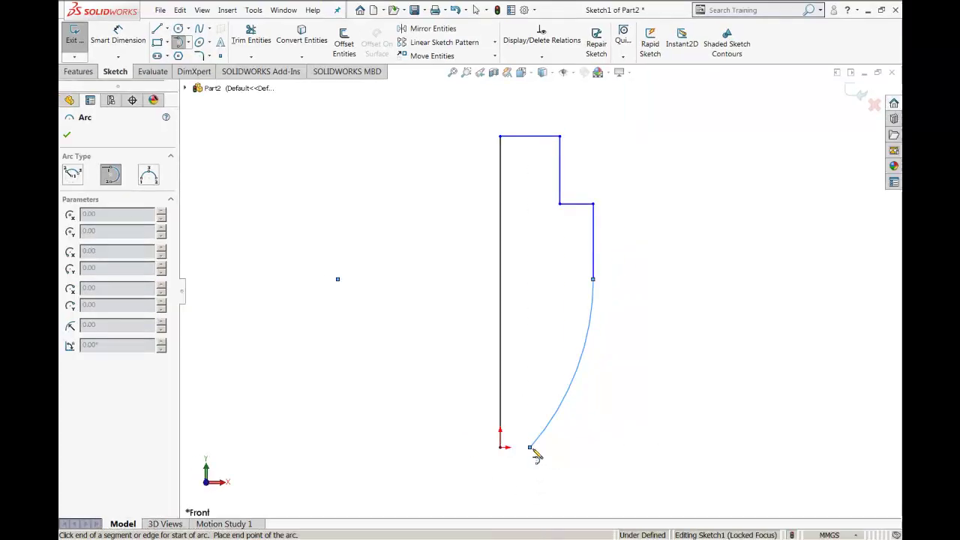
click(157, 28)
scroll(520, 397, up, 2)
scroll(538, 327, down, 5)
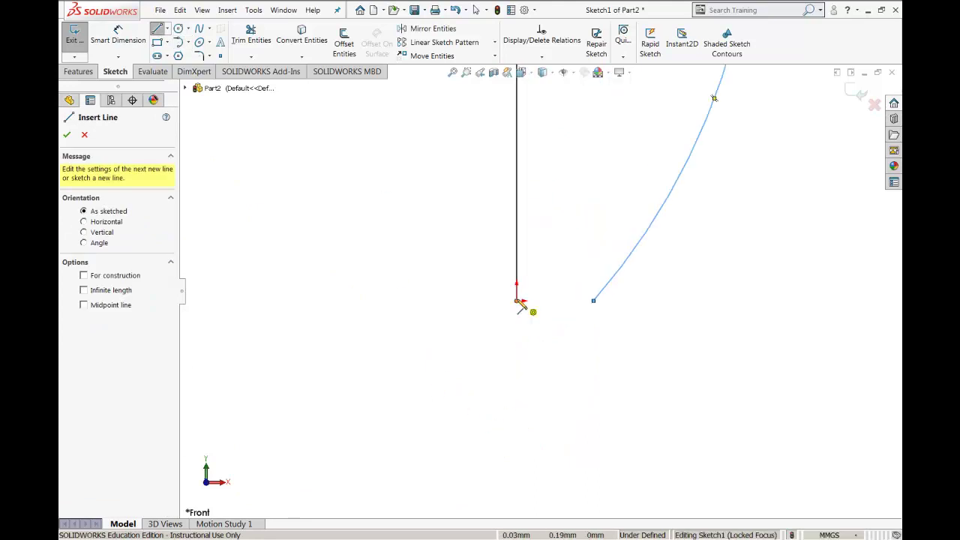
Step: Close the profile with a horizontal line from the origin to the arc end, then view the reference drawing
click(519, 304)
click(594, 301)
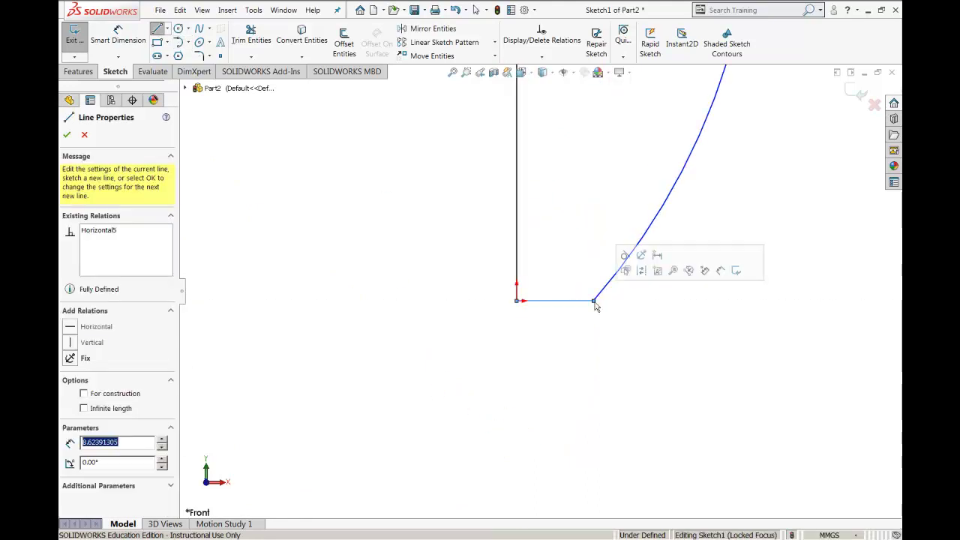
scroll(623, 243, up, 3)
scroll(584, 143, up, 3)
scroll(571, 147, down, 3)
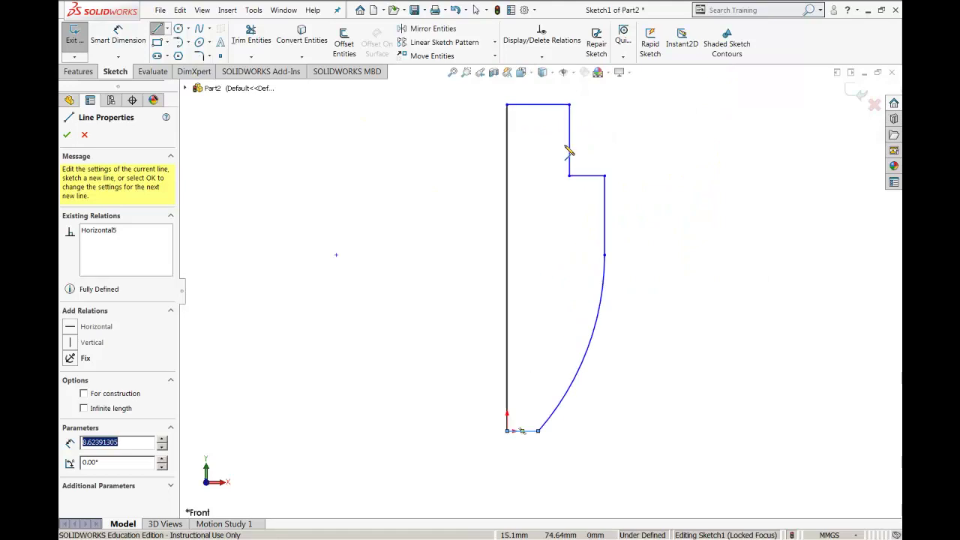
key(Escape)
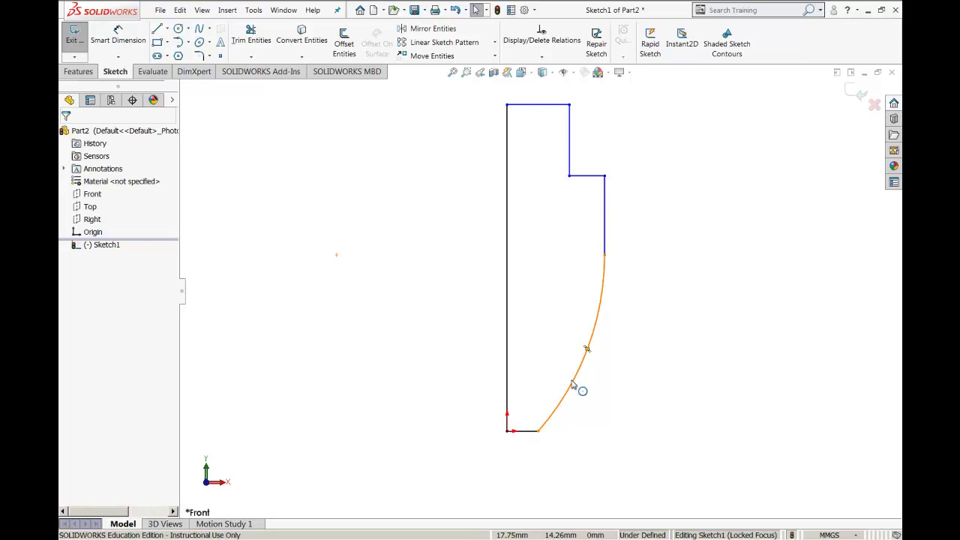
key(alt+Tab)
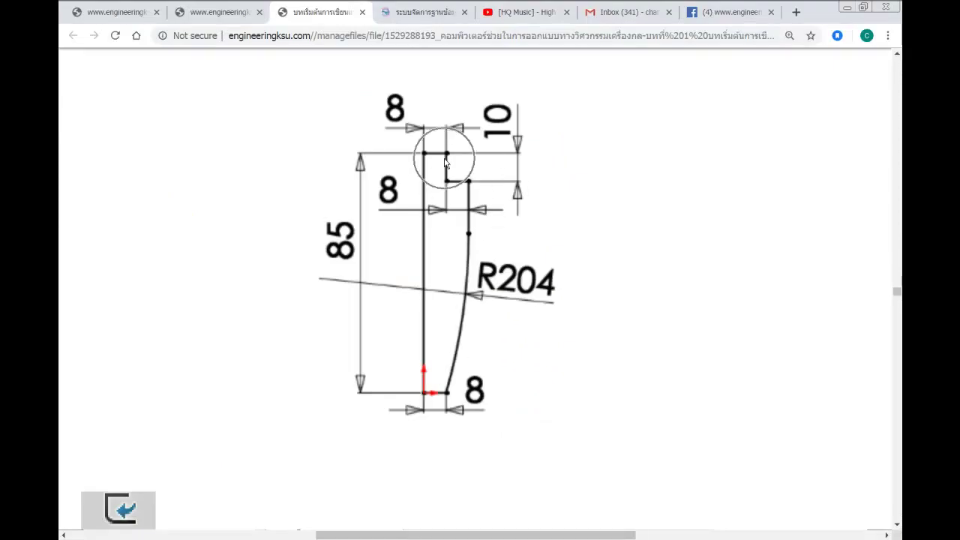
Step: Dimension the profile's overall height as 85 mm
key(alt+Tab)
click(118, 38)
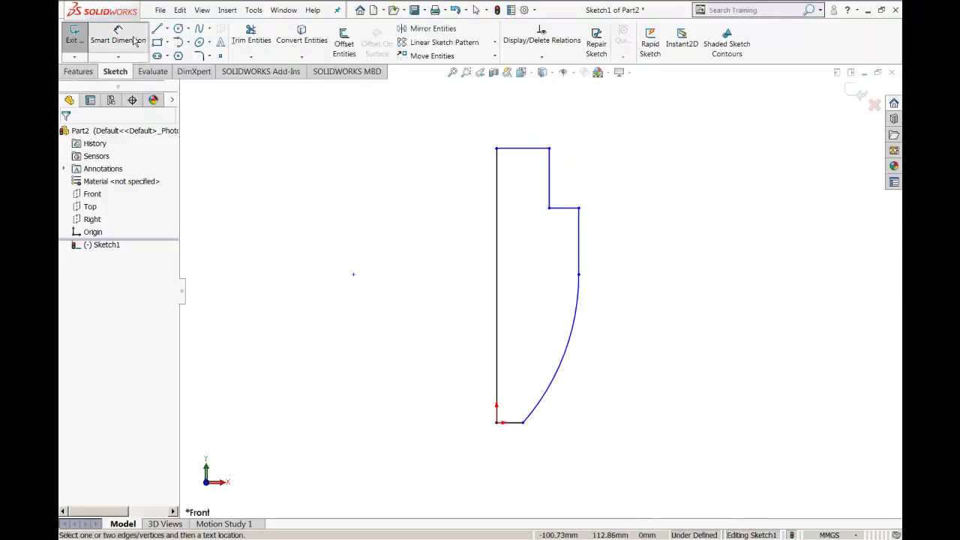
click(519, 423)
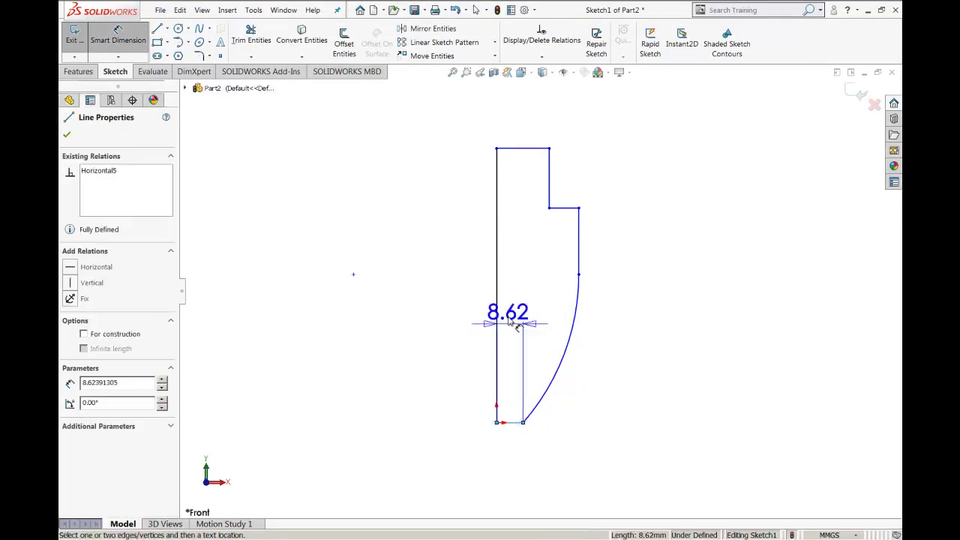
click(541, 149)
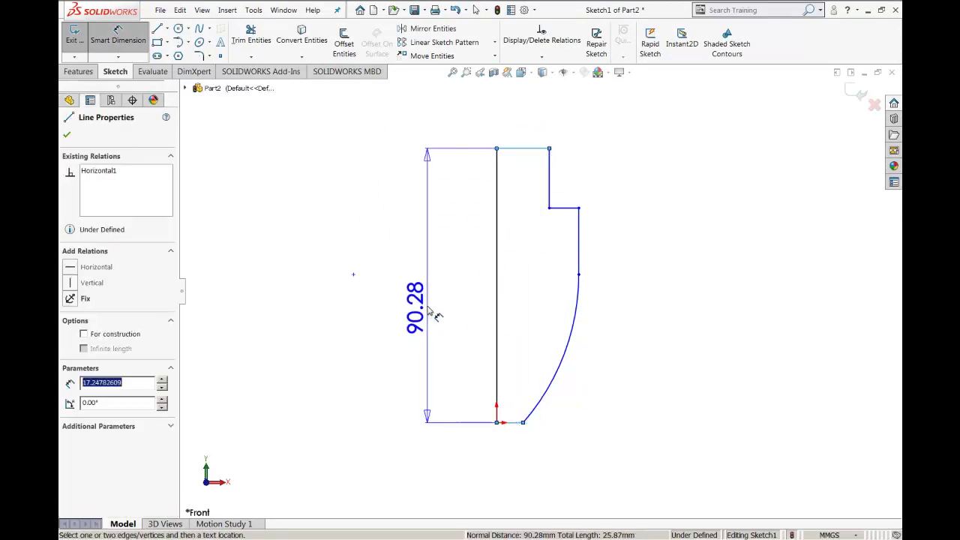
click(438, 285)
drag(456, 252, 360, 193)
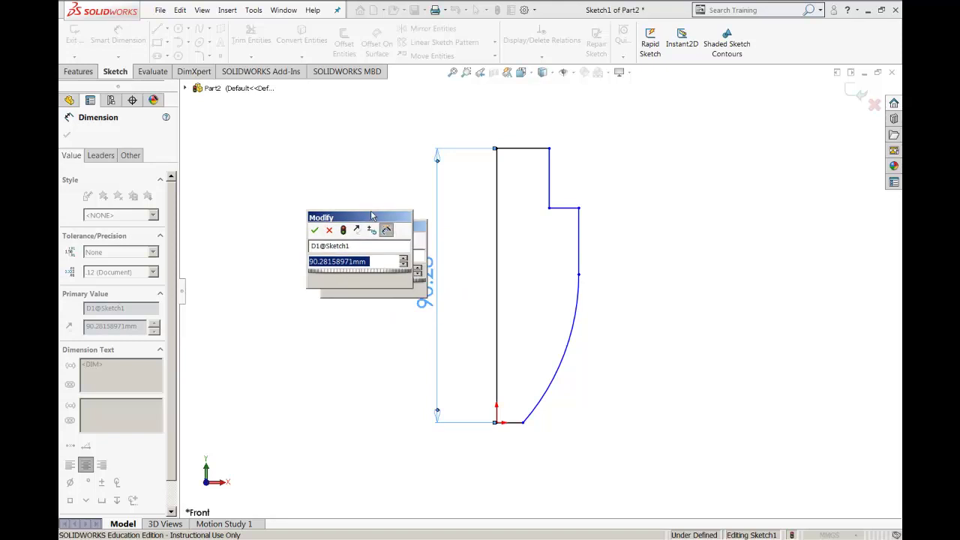
text(85)
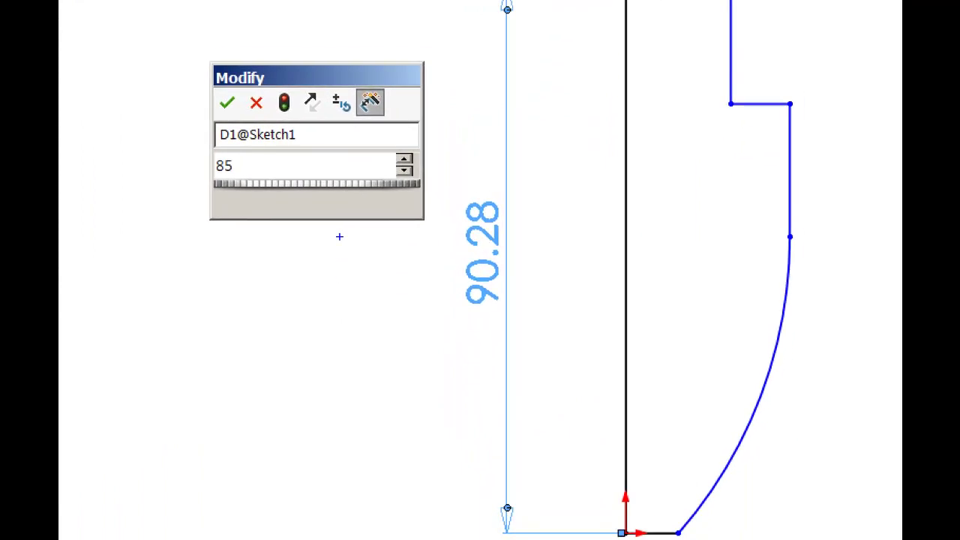
mouse_move(256, 147)
mouse_down()
mouse_move(202, 147)
mouse_move(225, 186)
mouse_move(239, 140)
mouse_up()
mouse_move(225, 187)
mouse_down()
mouse_move(232, 267)
mouse_move(242, 241)
mouse_move(232, 269)
mouse_up()
mouse_move(237, 301)
mouse_down()
mouse_move(204, 315)
mouse_move(212, 376)
mouse_move(242, 306)
mouse_move(311, 301)
mouse_move(266, 359)
mouse_up()
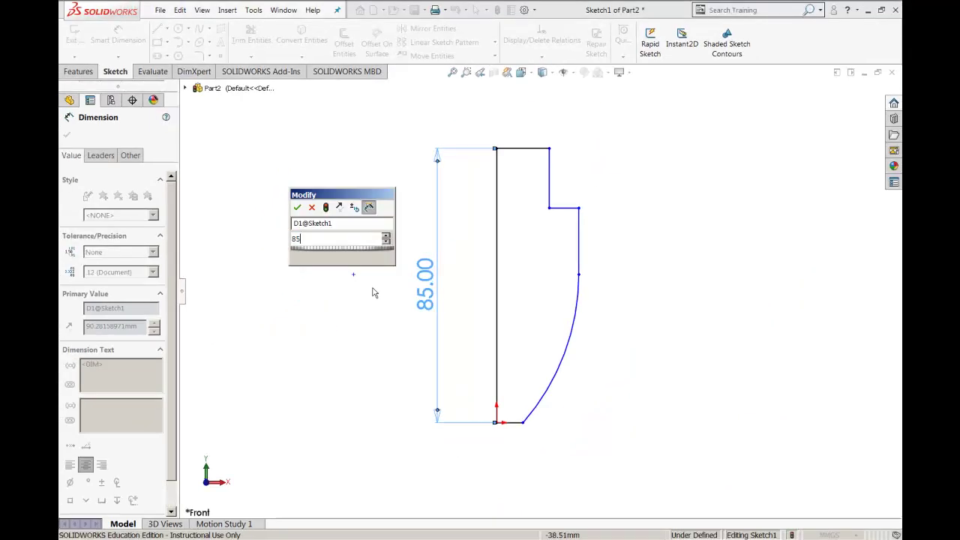
click(297, 208)
Step: Dimension the top width as 8 mm
key(alt+Tab)
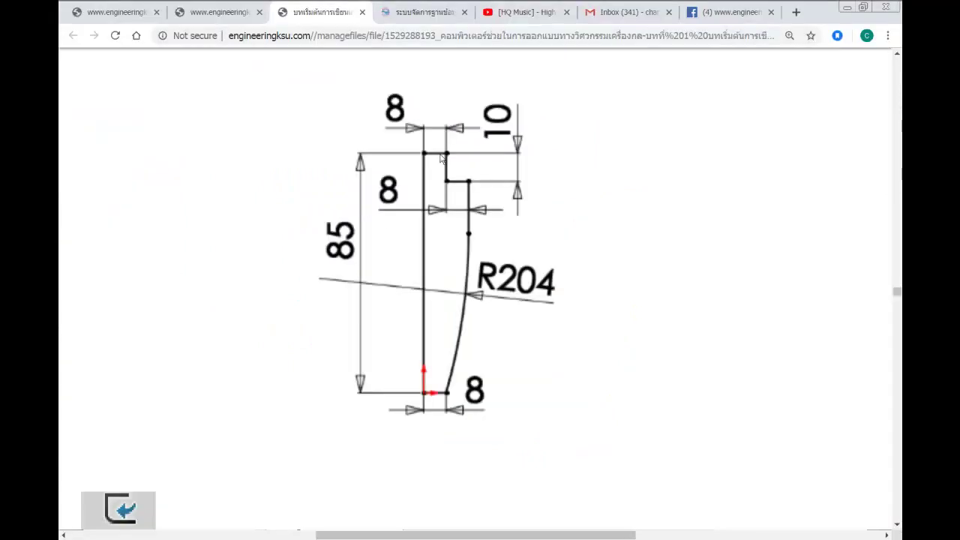
key(alt+Tab)
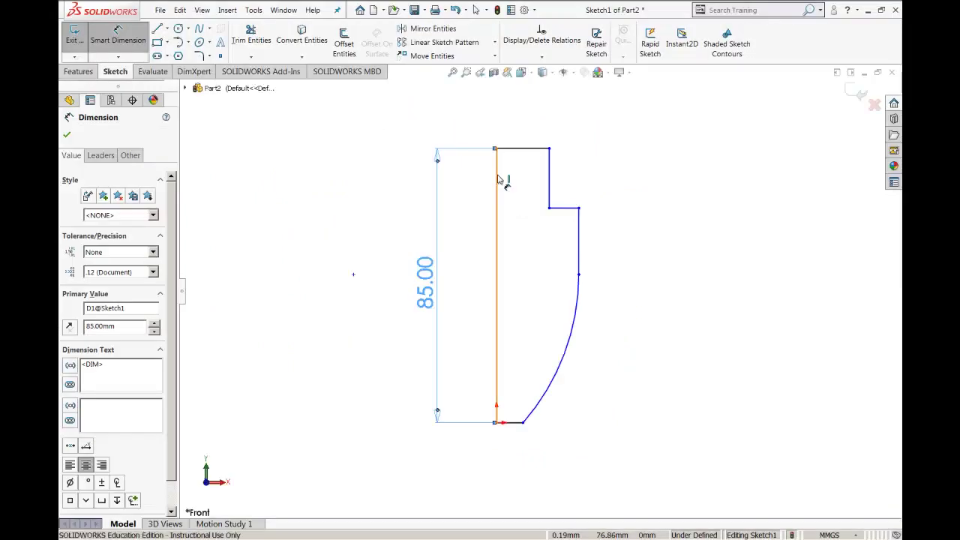
click(497, 180)
click(550, 178)
click(526, 120)
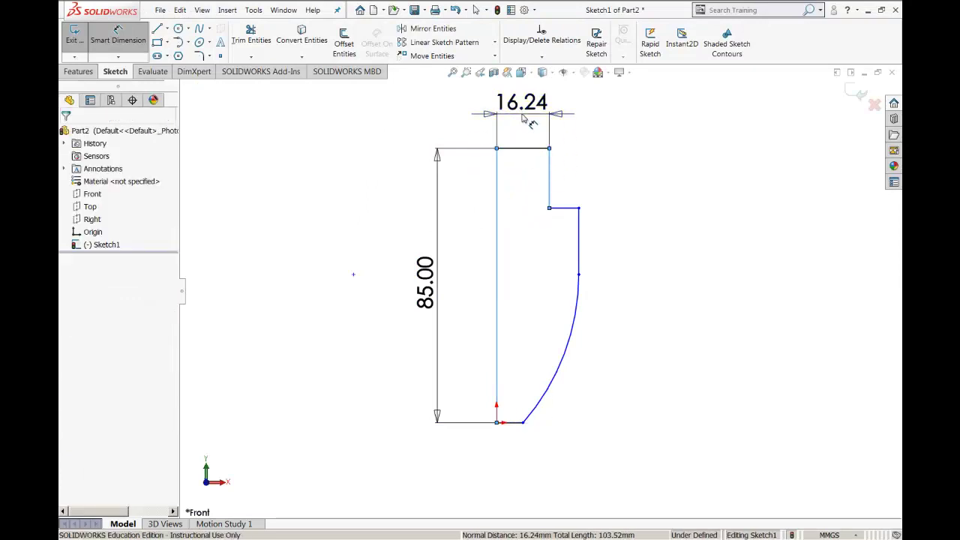
text(8)
key(Return)
Step: Dimension the step height as 10 mm
key(alt+Tab)
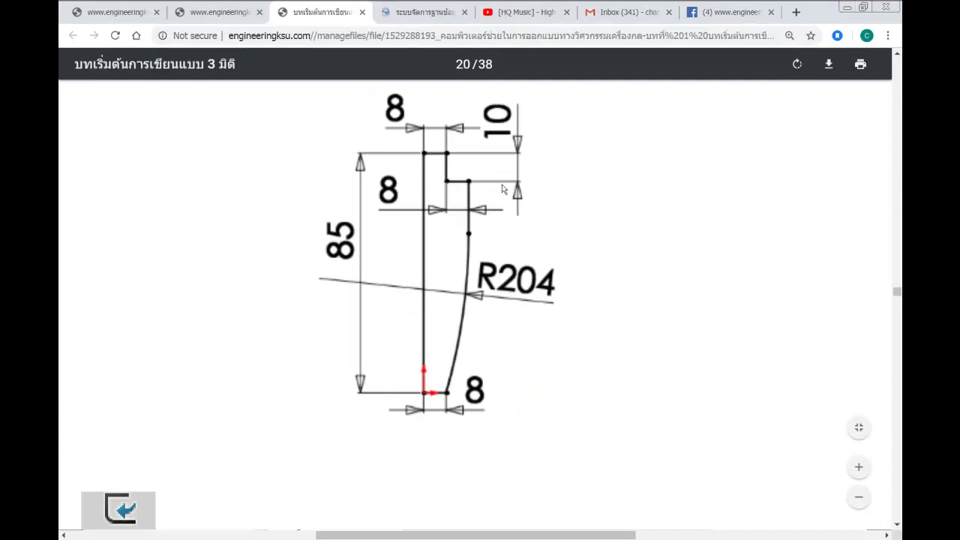
key(alt+Tab)
click(513, 148)
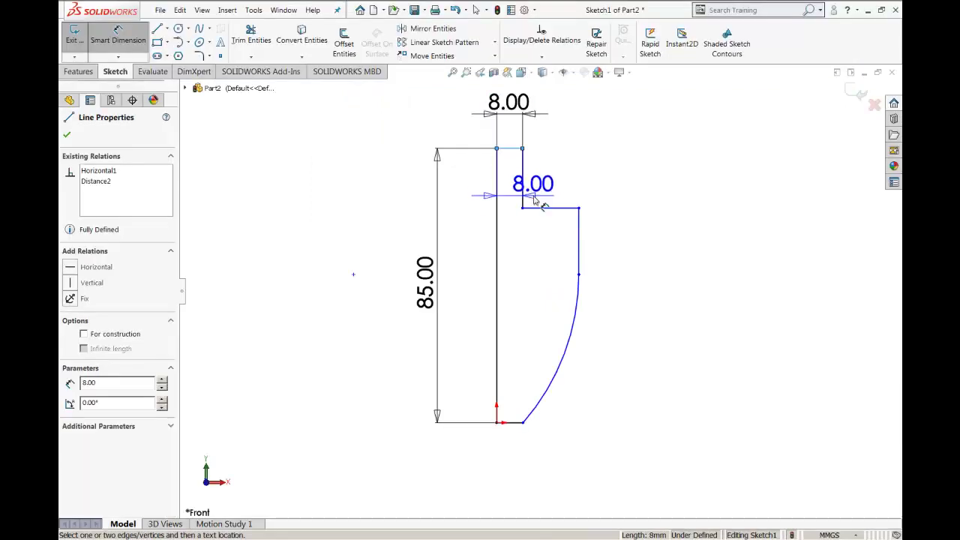
click(523, 183)
click(564, 172)
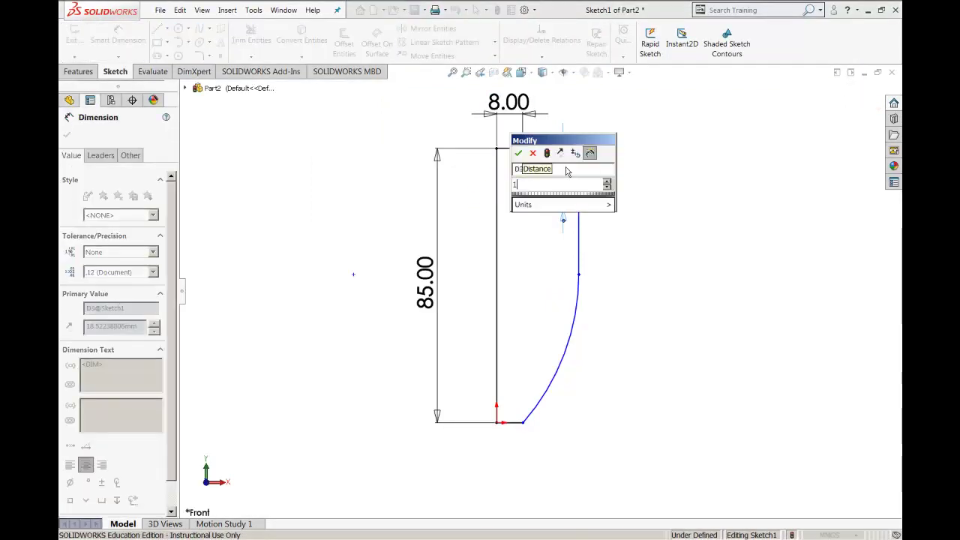
text(0)
key(Return)
Step: Dimension the step width as 8 mm and the base width as 8 mm
key(alt+Tab)
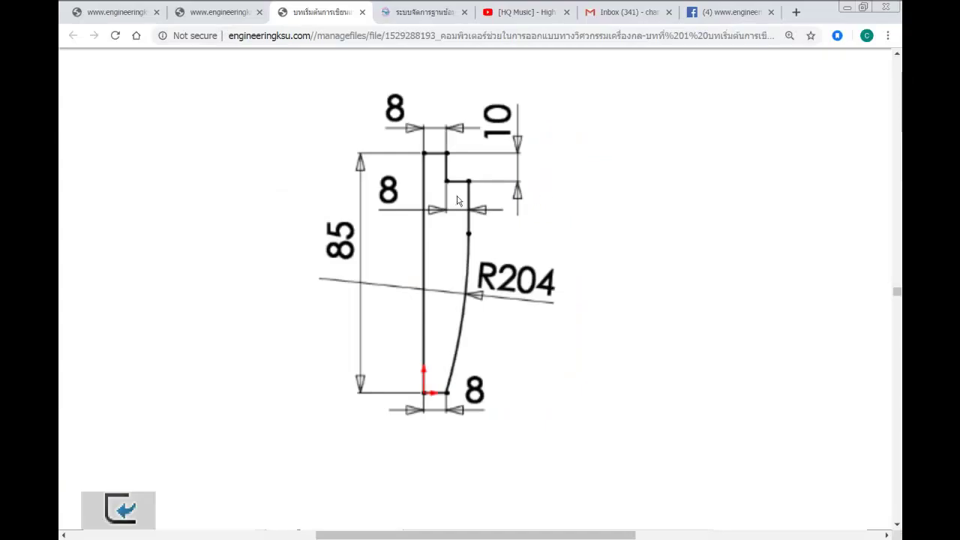
key(alt+Tab)
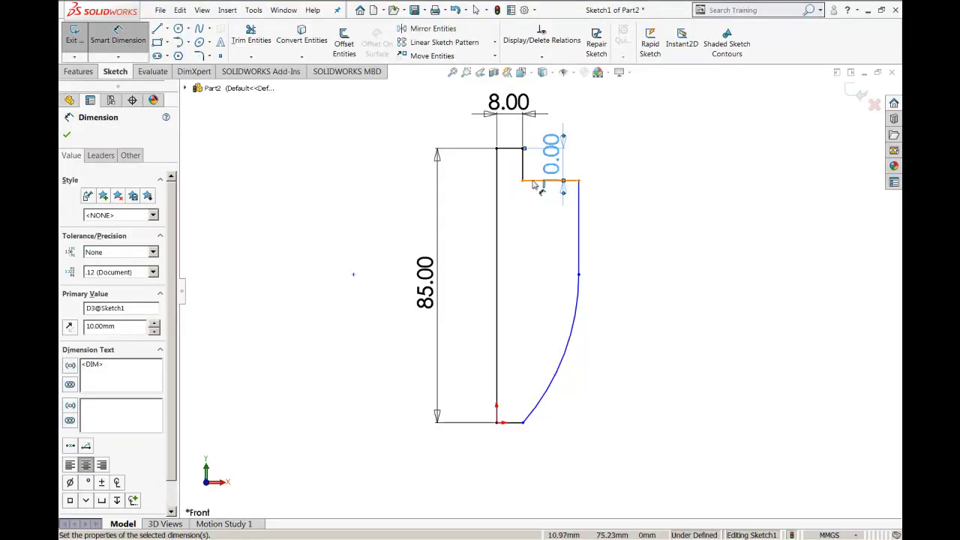
click(552, 181)
click(649, 218)
text(8)
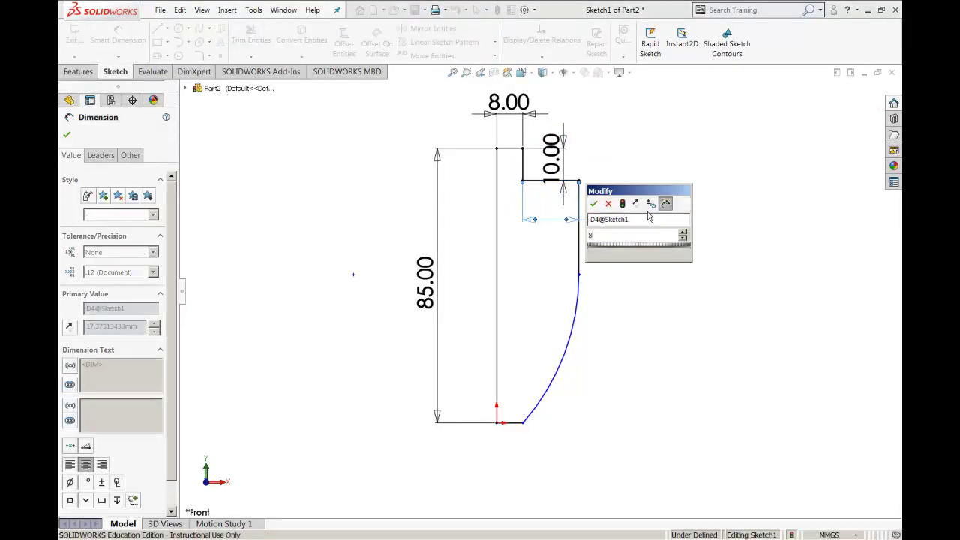
key(Return)
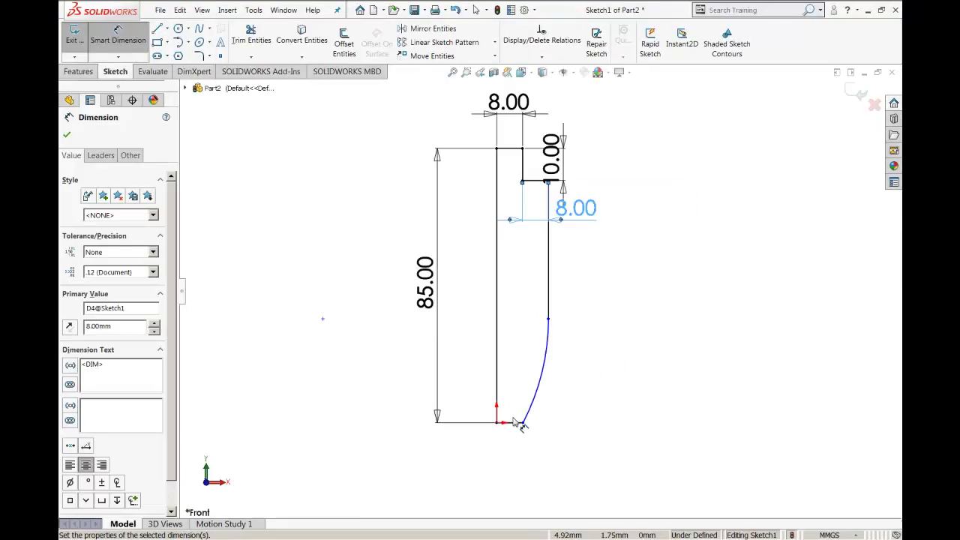
click(521, 425)
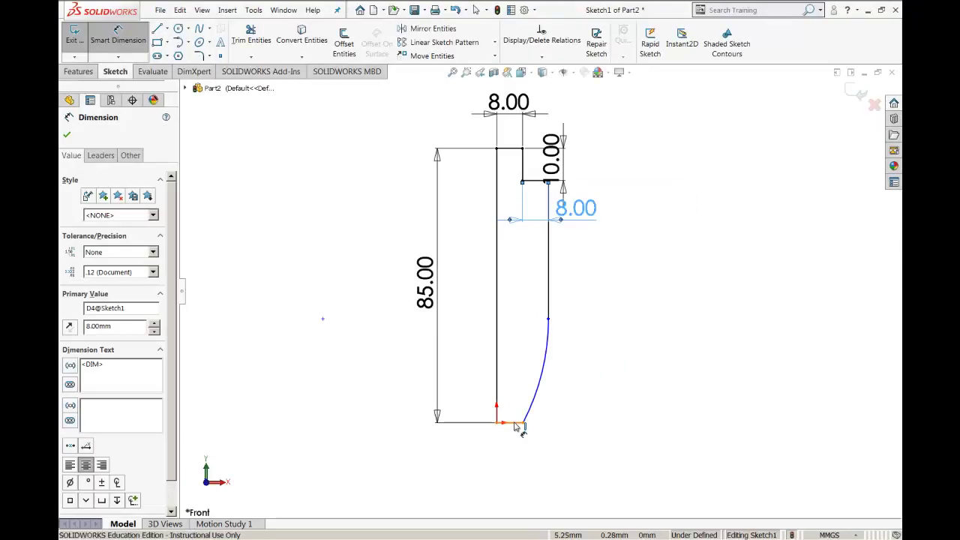
click(497, 422)
click(514, 457)
key(Return)
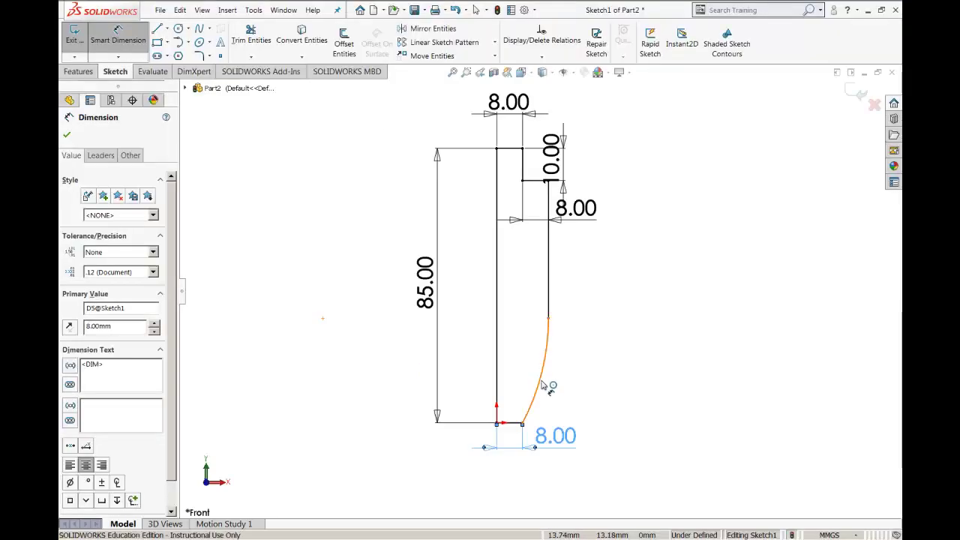
Step: Dimension the arc with a 240 mm radius
click(544, 385)
click(619, 367)
text(240)
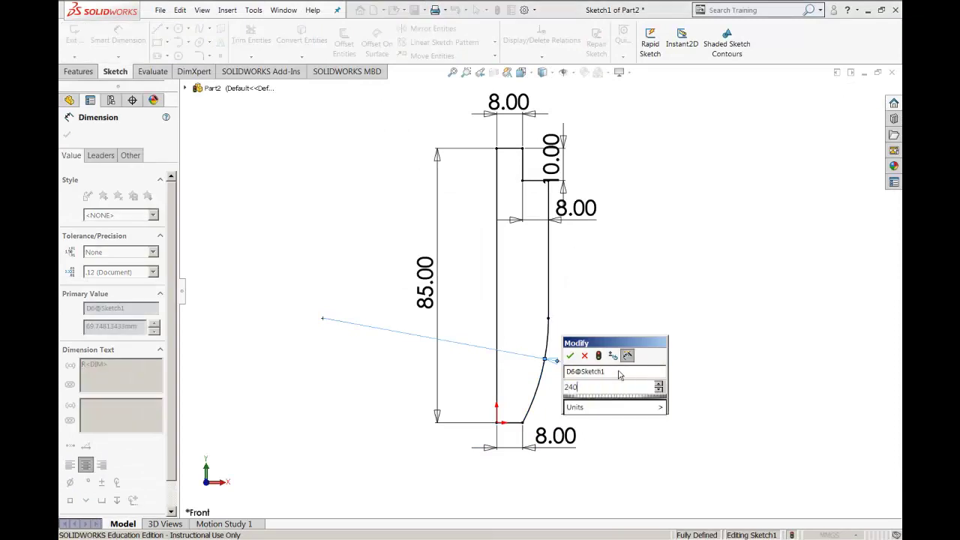
key(Return)
click(647, 315)
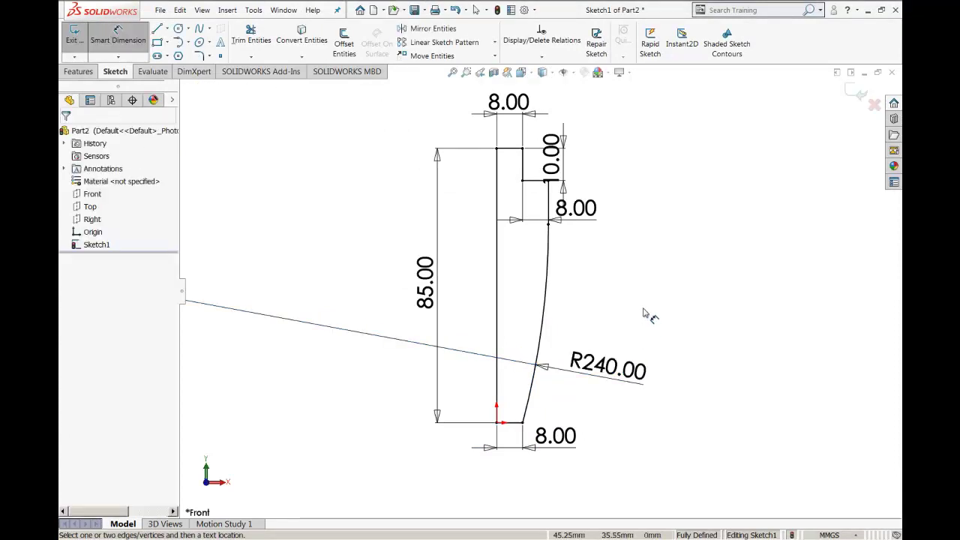
Step: Reposition the R240, bottom 8.00, 10.00 and right 8.00 labels around the profile
drag(607, 368, 593, 342)
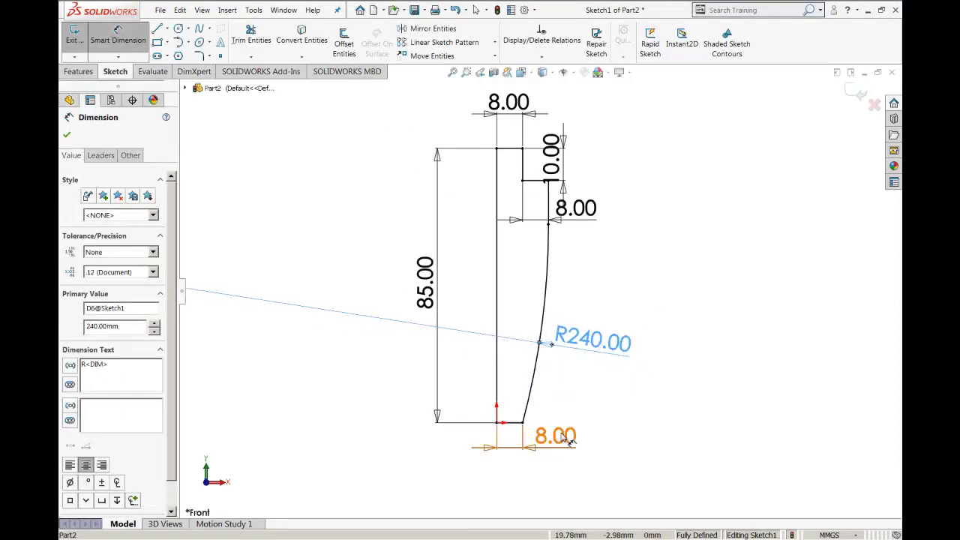
drag(556, 436, 556, 432)
click(662, 317)
drag(566, 174, 571, 126)
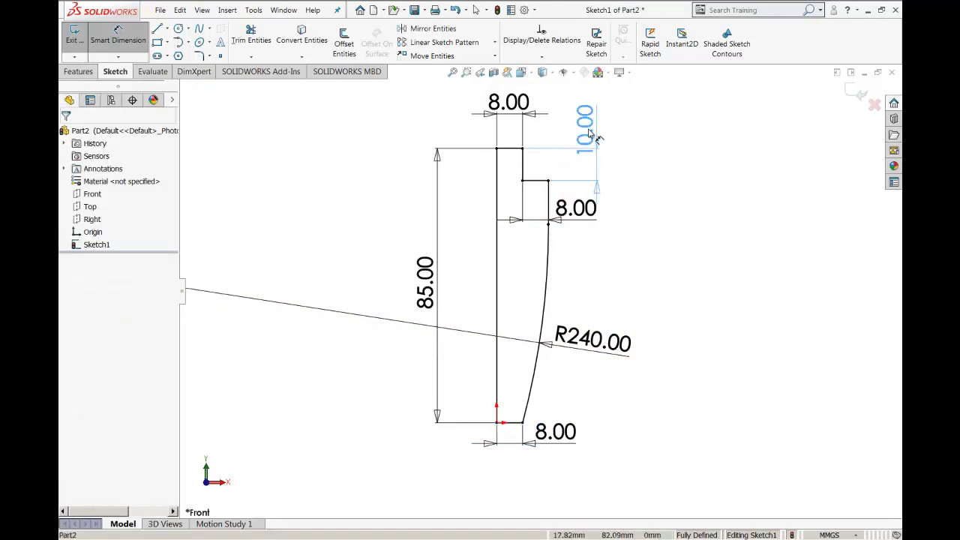
click(764, 341)
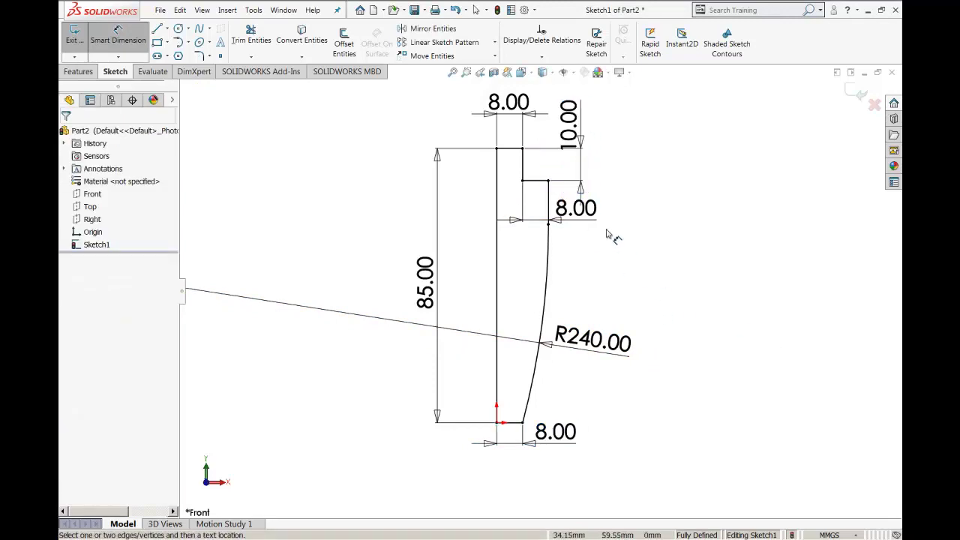
drag(593, 209, 600, 215)
click(712, 295)
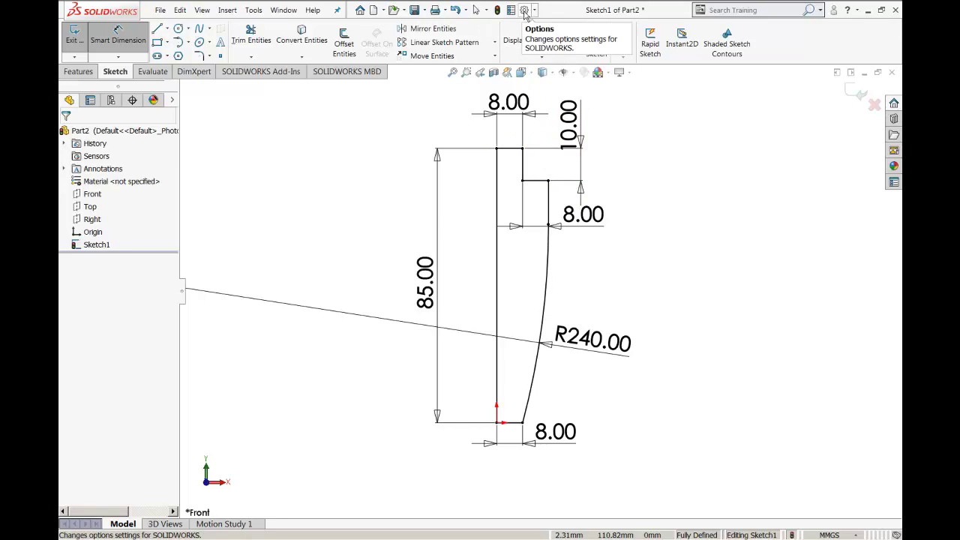
Step: Set the document's primary dimension precision to None in Options
click(525, 12)
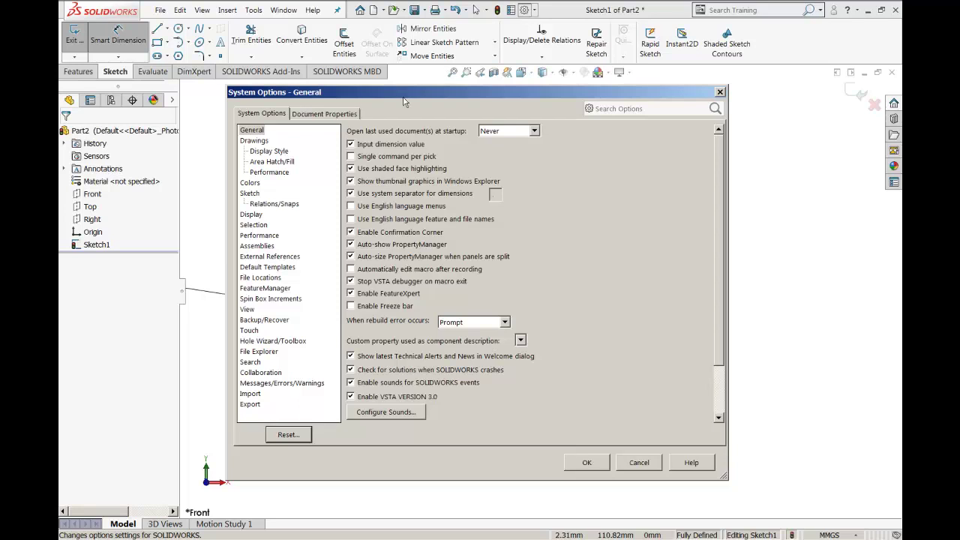
click(356, 117)
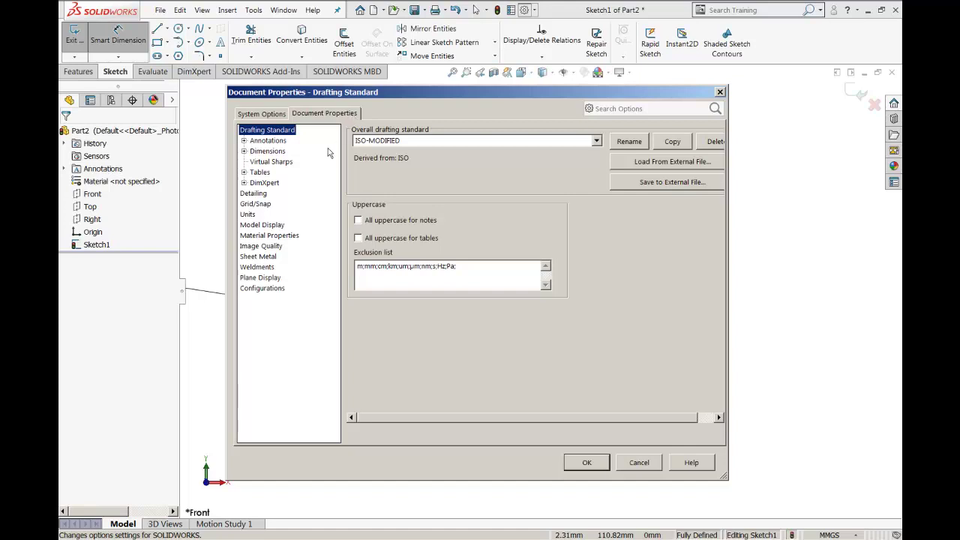
click(280, 151)
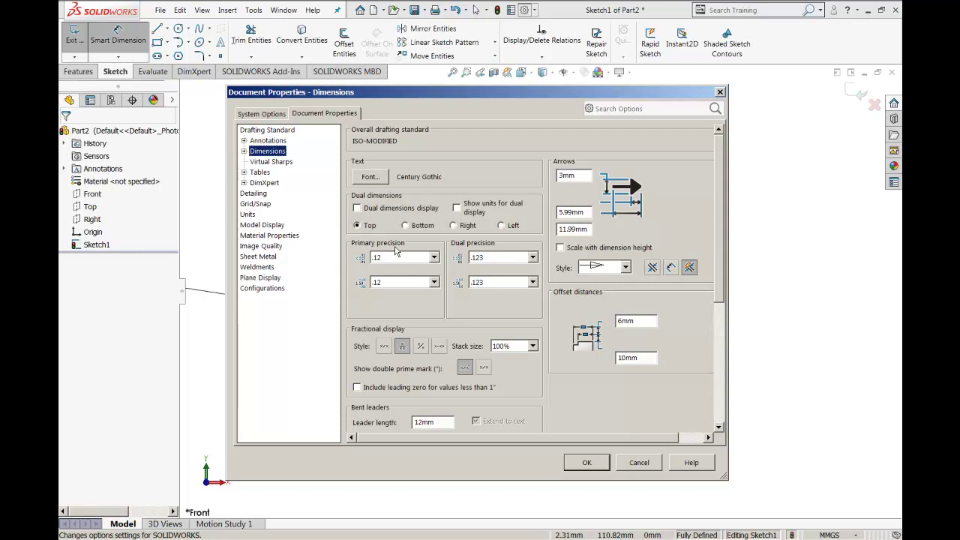
click(400, 258)
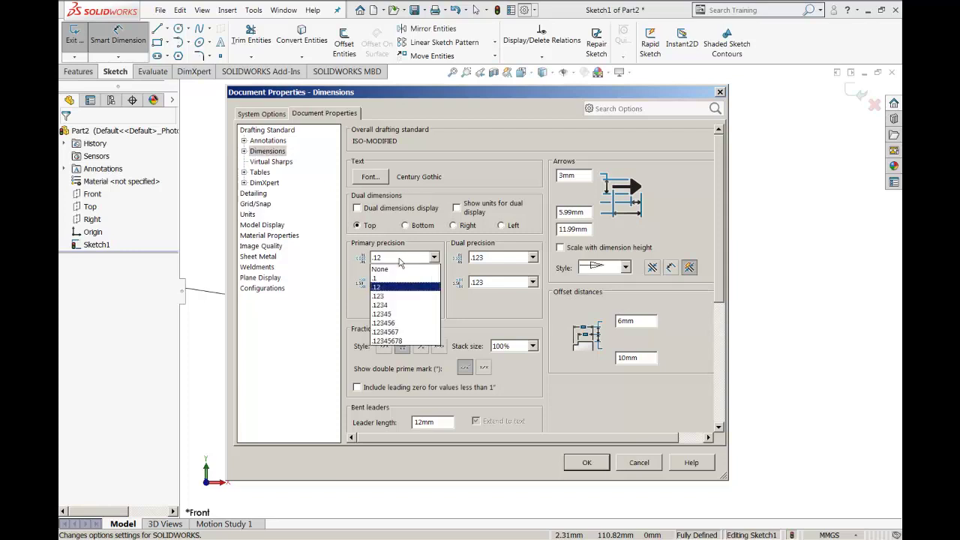
click(400, 271)
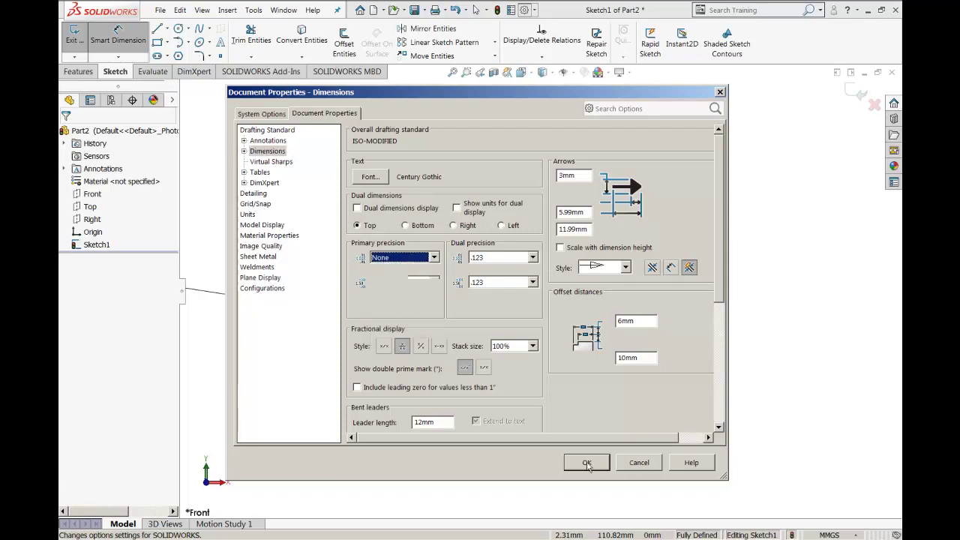
key(Return)
Step: Tidy the 8, R240, 85, 10 and bottom 8 labels around the profile, then return to the tutorial
drag(582, 212, 568, 222)
drag(601, 339, 589, 325)
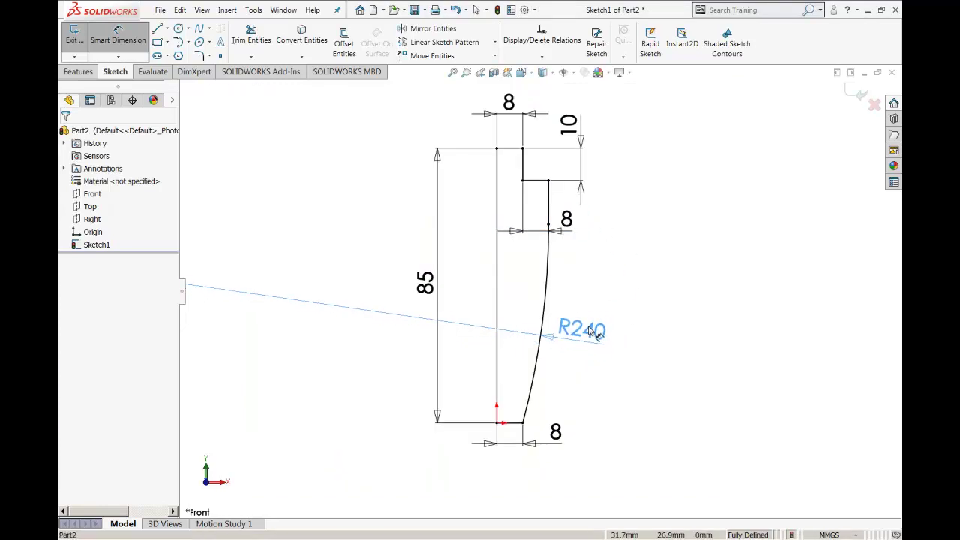
drag(426, 282, 452, 280)
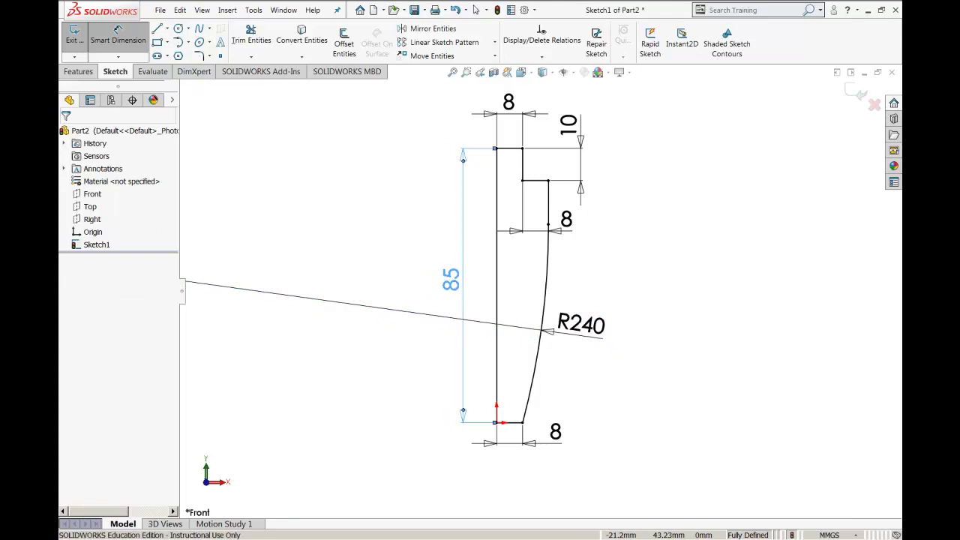
drag(582, 130, 575, 129)
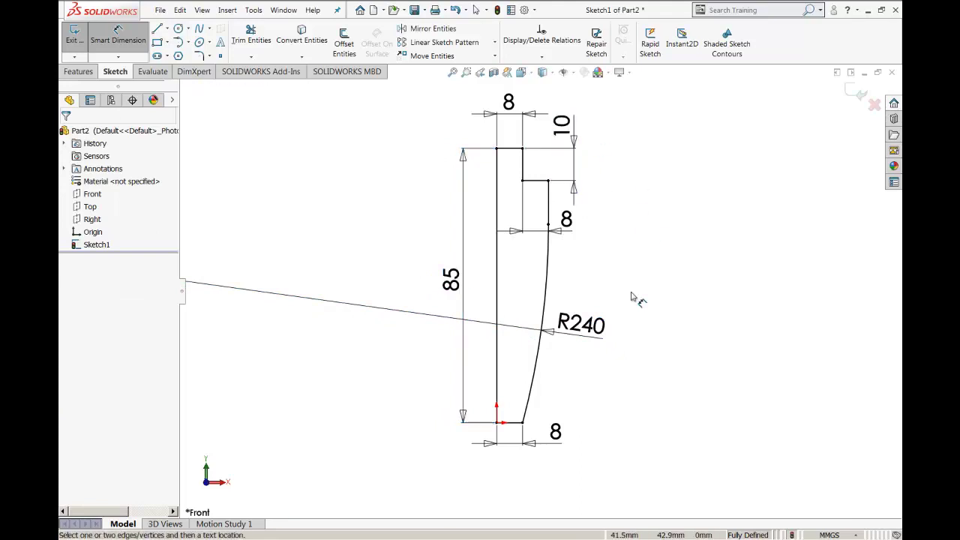
drag(559, 435, 545, 430)
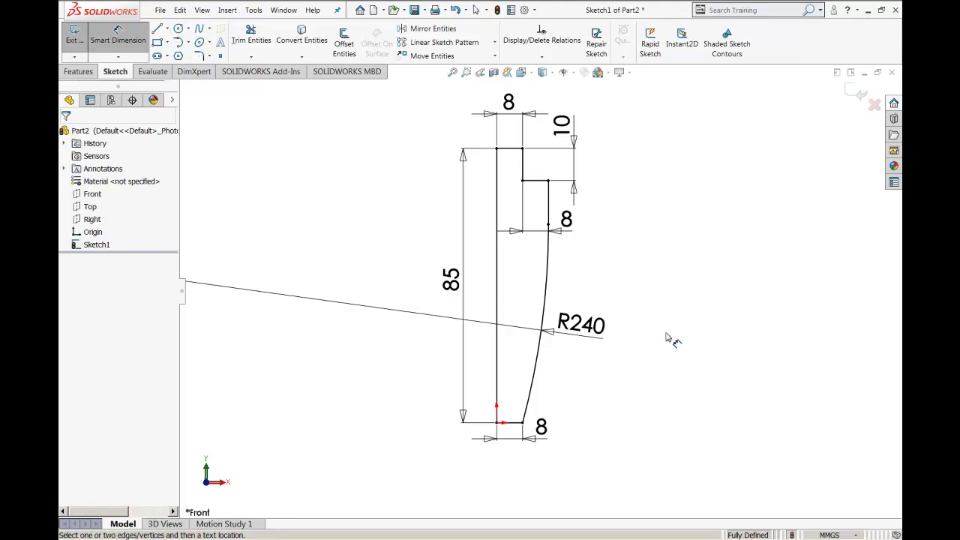
key(alt+Tab)
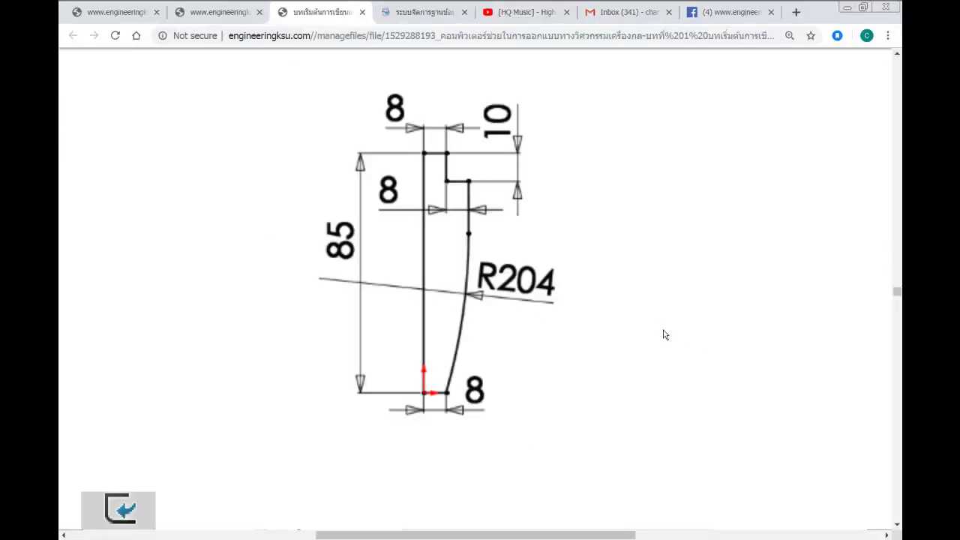
Step: Scroll the tutorial to step 8, showing the Revolve PropertyManager and Axis of Revolution
ctrl+scroll(665, 335, down, 3)
scroll(558, 373, down, 3)
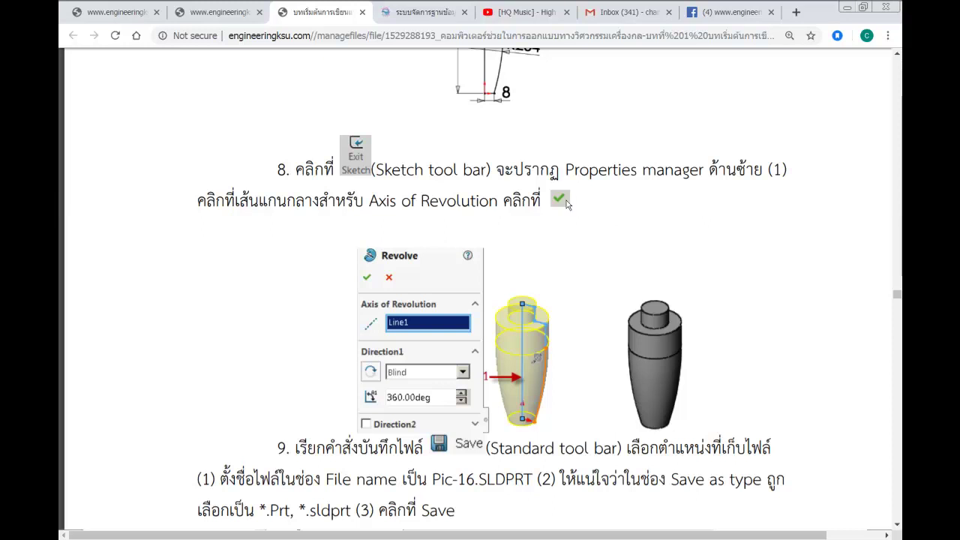
scroll(530, 289, down, 1)
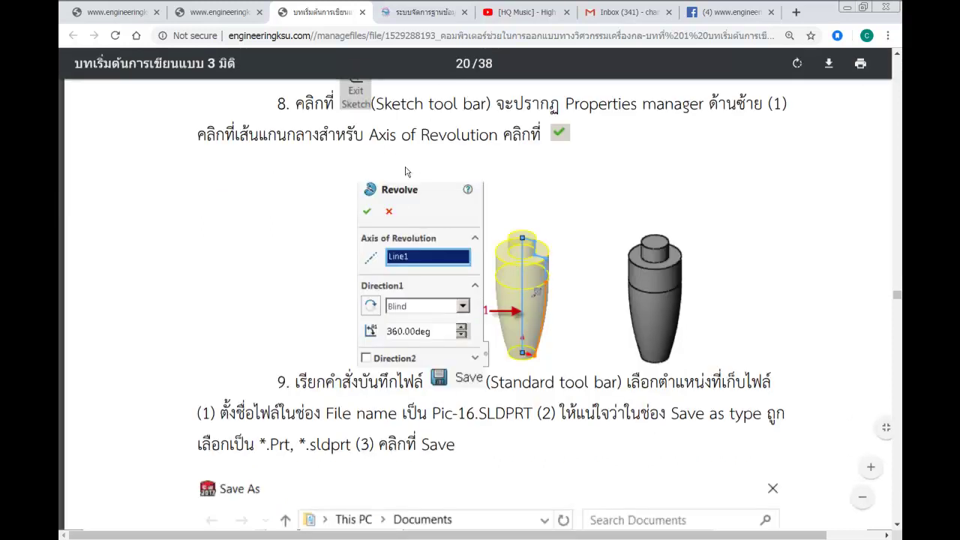
scroll(427, 213, up, 1)
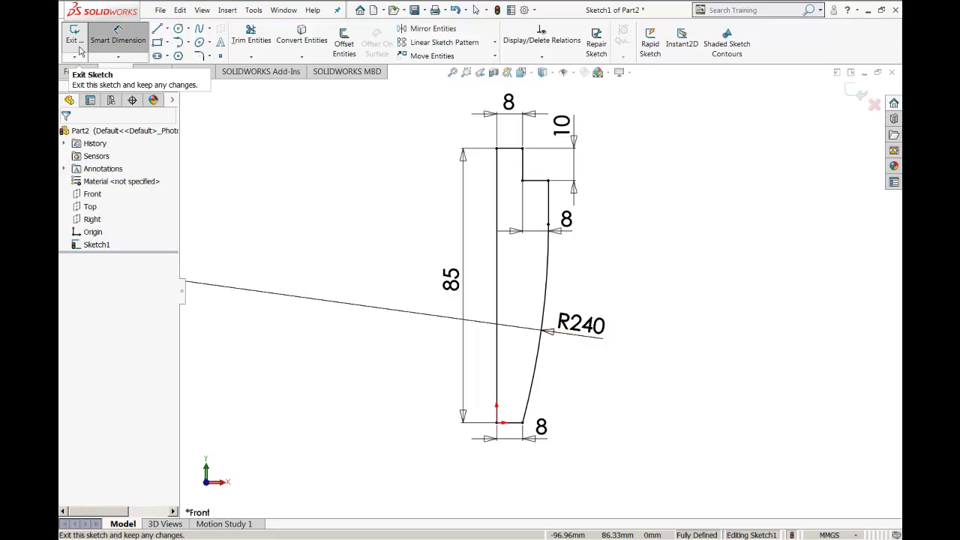
Step: Start a Revolve of Sketch1 and pick left vertical Line1 as the axis for a 360° preview
key(r)
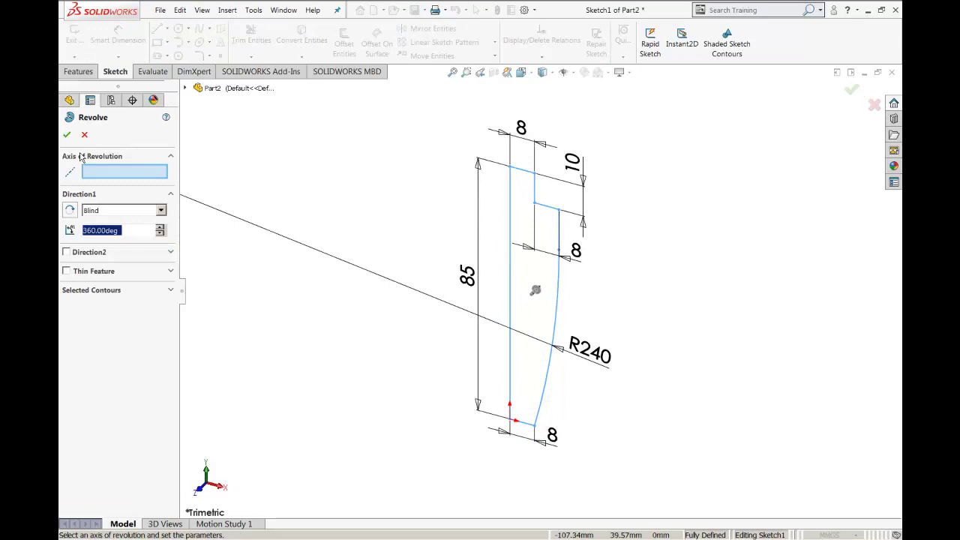
mouse_move(115, 116)
mouse_down()
mouse_move(66, 111)
mouse_move(183, 89)
mouse_up()
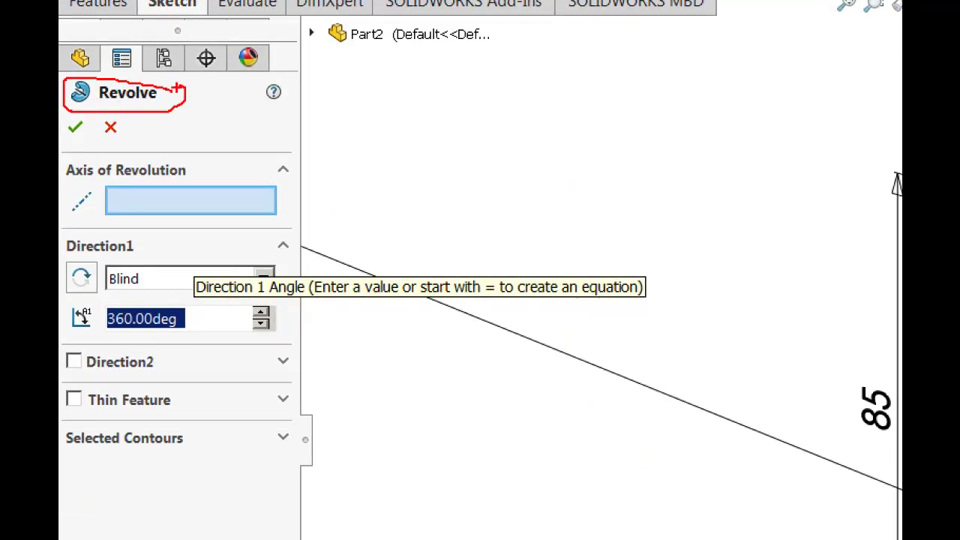
mouse_move(354, 204)
mouse_down()
mouse_move(264, 204)
mouse_move(297, 227)
mouse_up()
drag(285, 189, 231, 213)
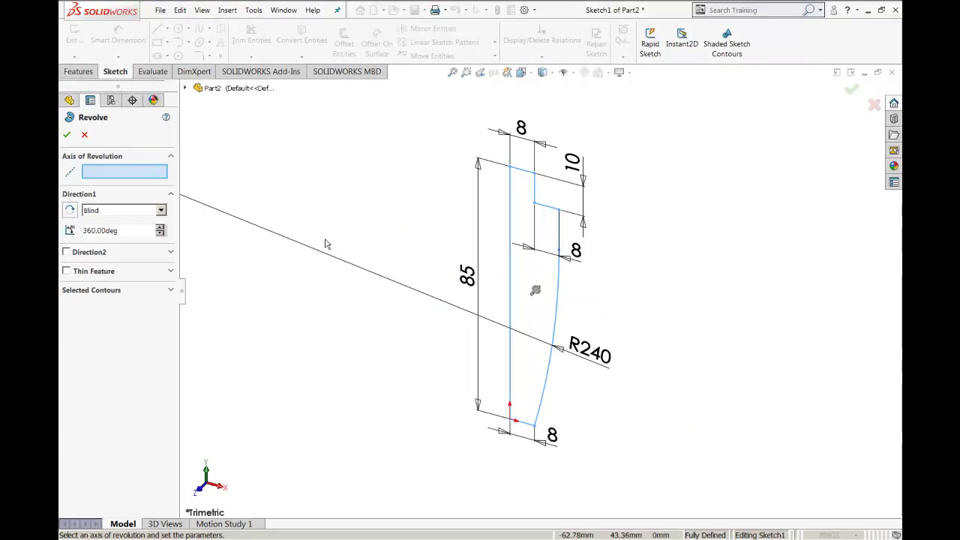
click(511, 270)
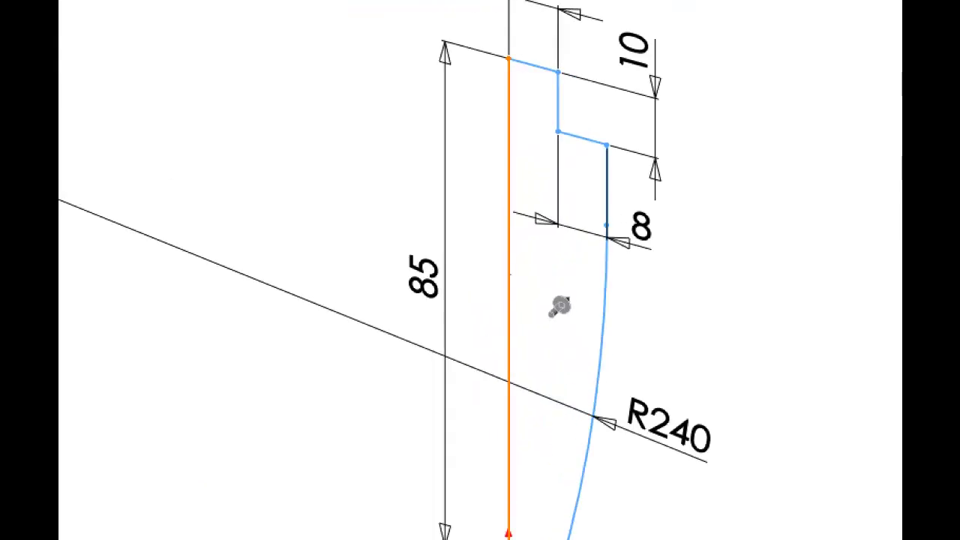
drag(517, 281, 490, 310)
mouse_move(495, 264)
mouse_down()
mouse_move(499, 274)
mouse_move(524, 274)
mouse_move(479, 304)
mouse_up()
key(Escape)
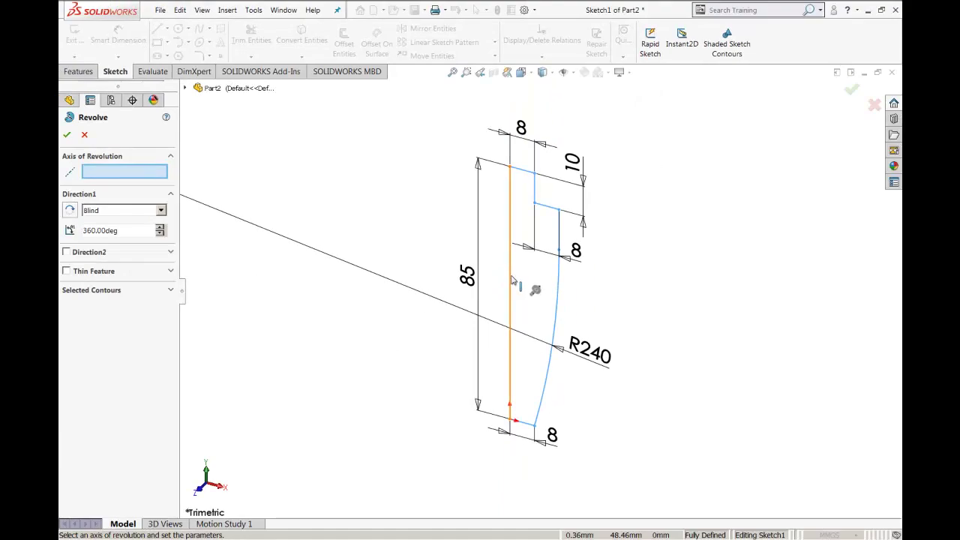
click(511, 280)
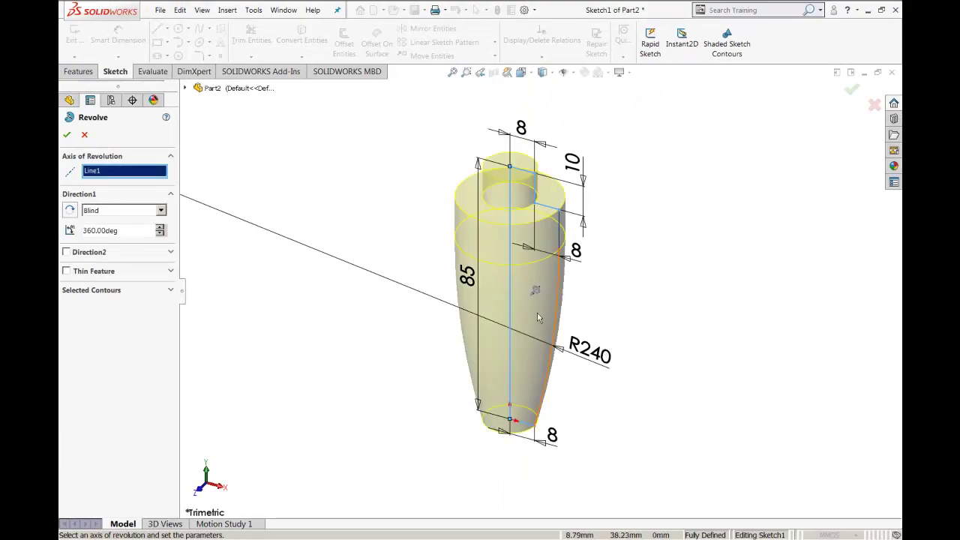
click(67, 135)
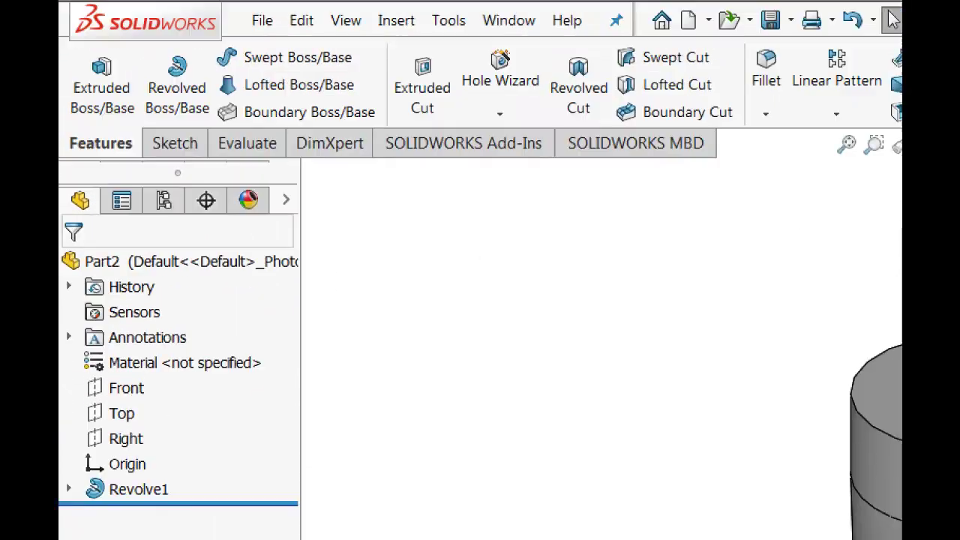
mouse_move(81, 87)
mouse_down()
mouse_move(128, 59)
mouse_move(186, 60)
mouse_up()
mouse_move(173, 492)
mouse_down()
mouse_move(72, 486)
mouse_move(174, 505)
mouse_move(154, 476)
mouse_up()
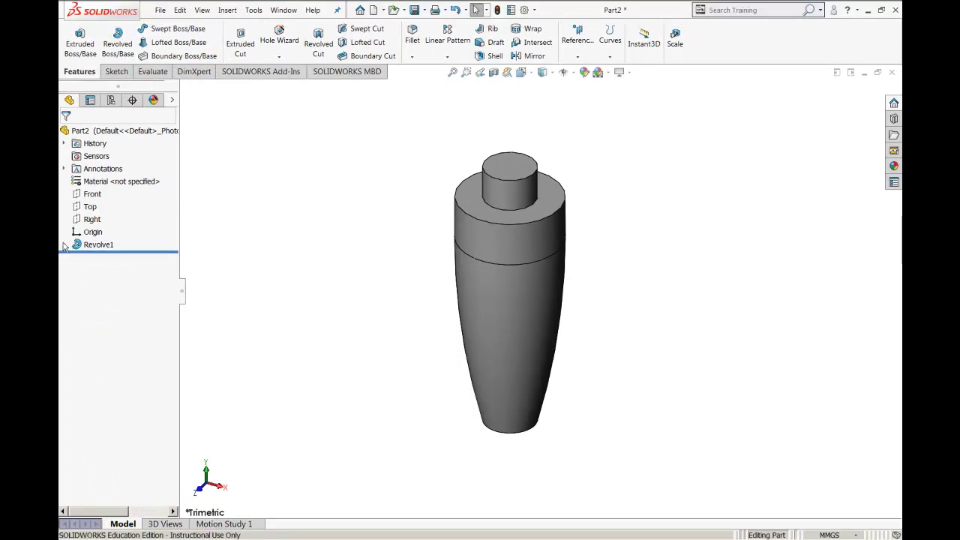
click(64, 245)
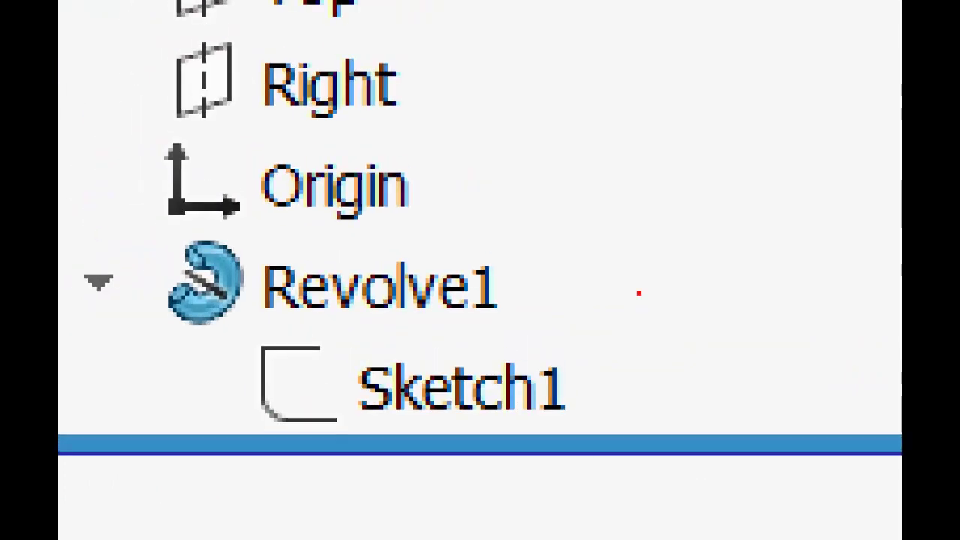
drag(131, 230, 85, 228)
mouse_move(240, 207)
mouse_down()
mouse_move(139, 418)
mouse_move(665, 428)
mouse_move(495, 202)
mouse_up()
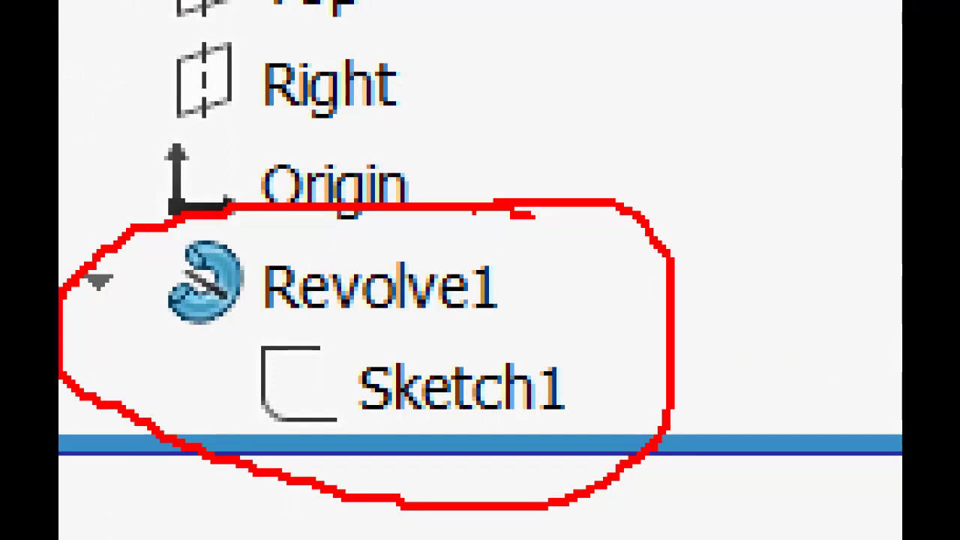
mouse_move(534, 246)
mouse_down()
mouse_move(321, 347)
mouse_move(486, 347)
mouse_move(544, 267)
mouse_move(435, 299)
mouse_up()
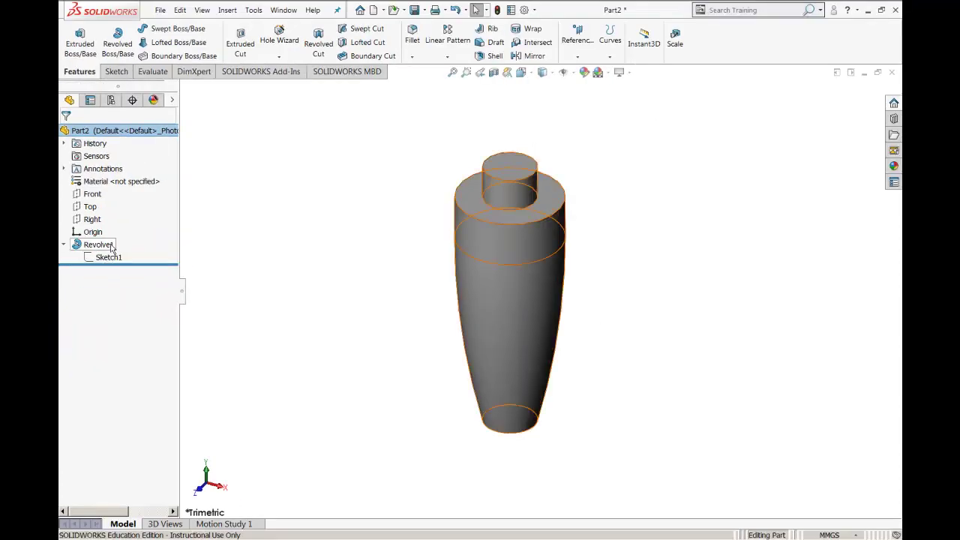
click(111, 247)
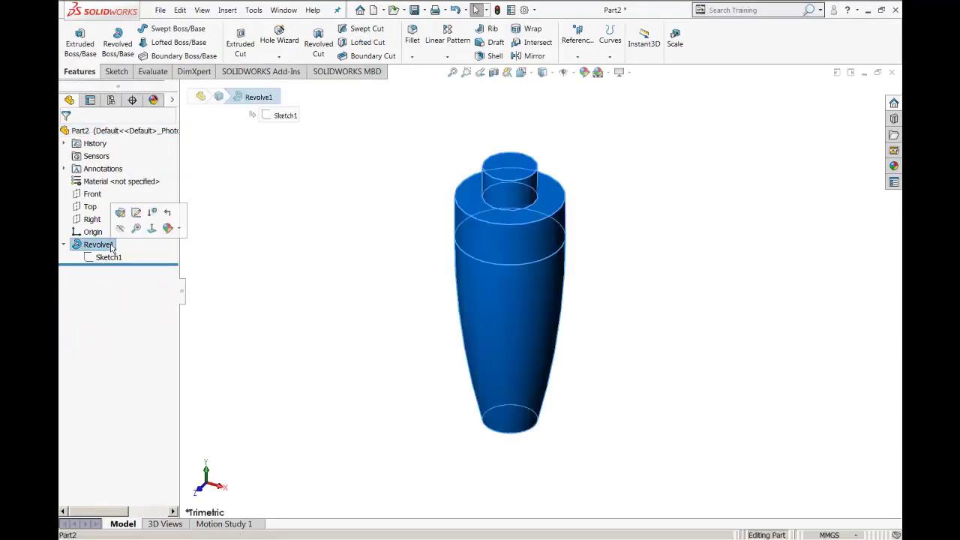
click(116, 257)
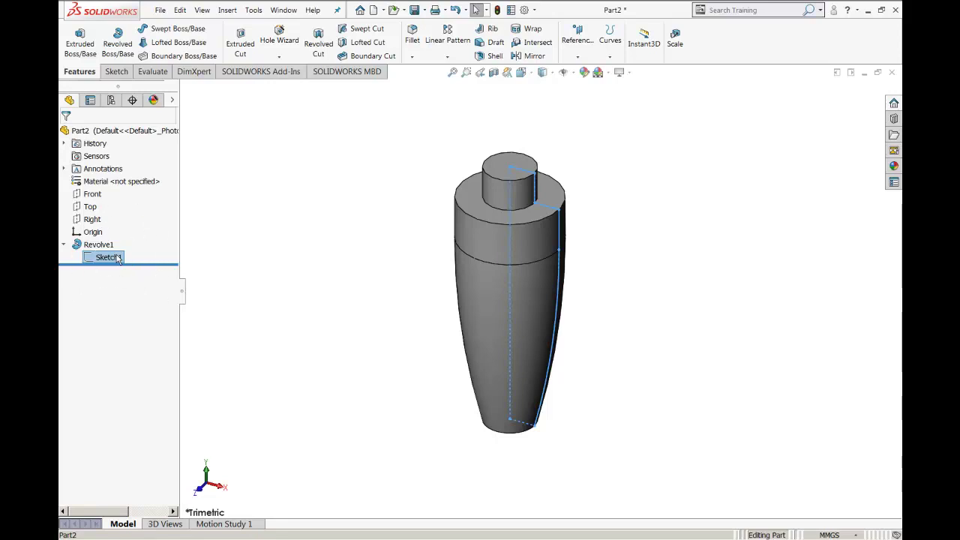
click(381, 246)
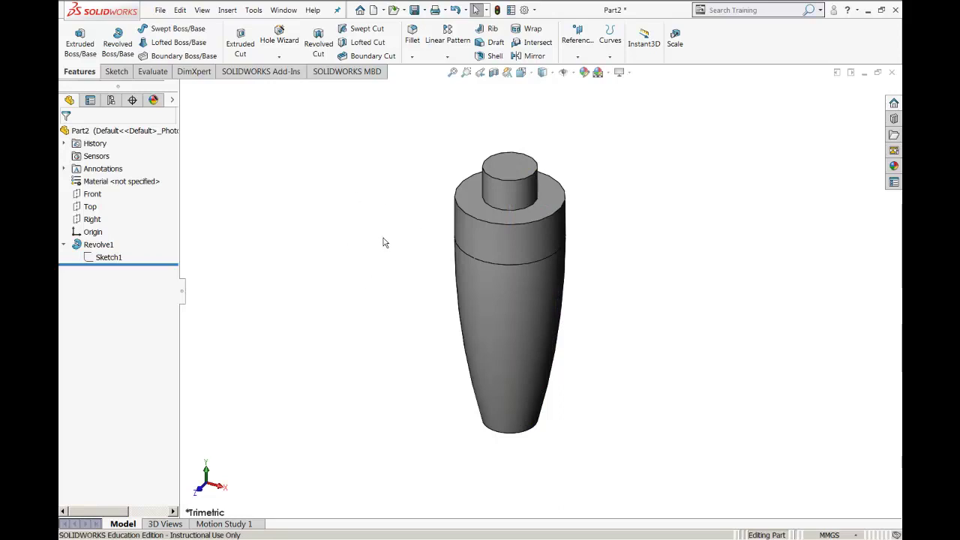
Step: Orbit the part, then check the isometric, top, front and right views, ending isometric
mouse_move(384, 241)
middle_down()
mouse_move(388, 330)
mouse_move(294, 273)
mouse_move(343, 178)
mouse_move(596, 195)
mouse_move(733, 229)
mouse_move(592, 279)
mouse_move(364, 280)
mouse_move(300, 293)
mouse_move(794, 171)
mouse_move(515, 305)
mouse_move(347, 280)
mouse_move(368, 222)
middle_up()
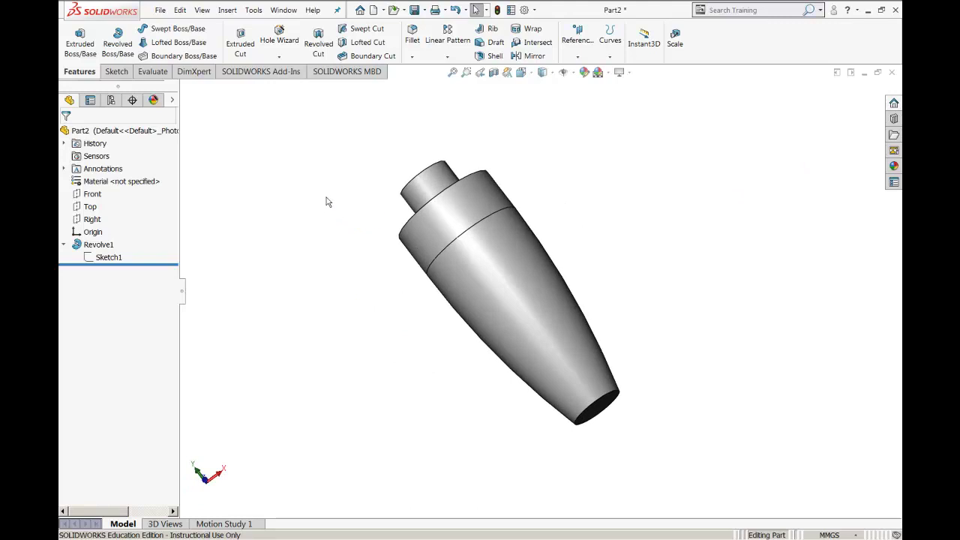
key(ctrl+7)
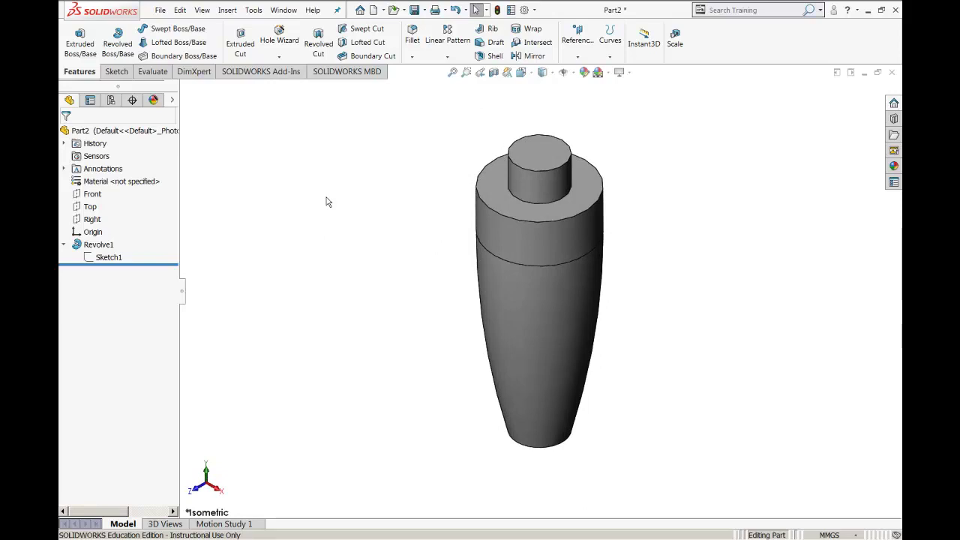
key(ctrl+5)
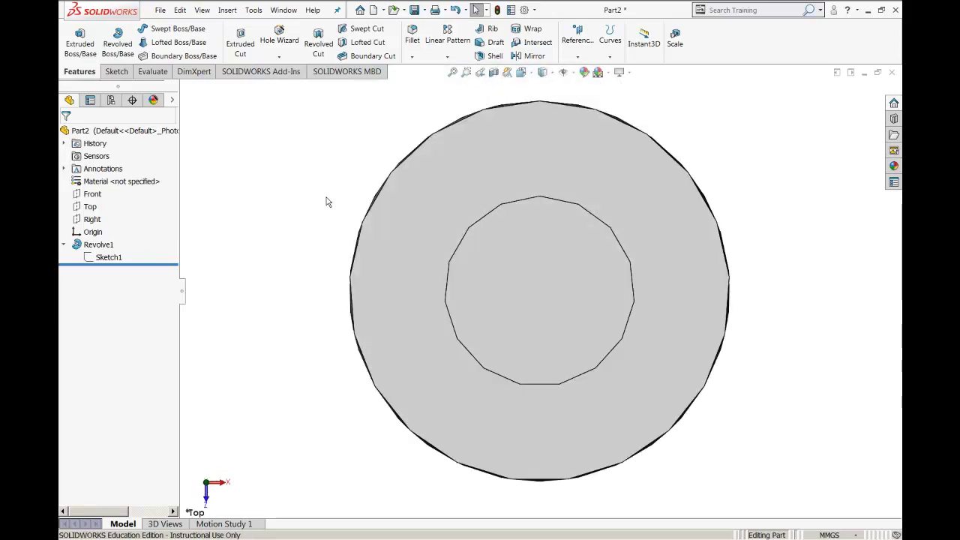
key(ctrl+1)
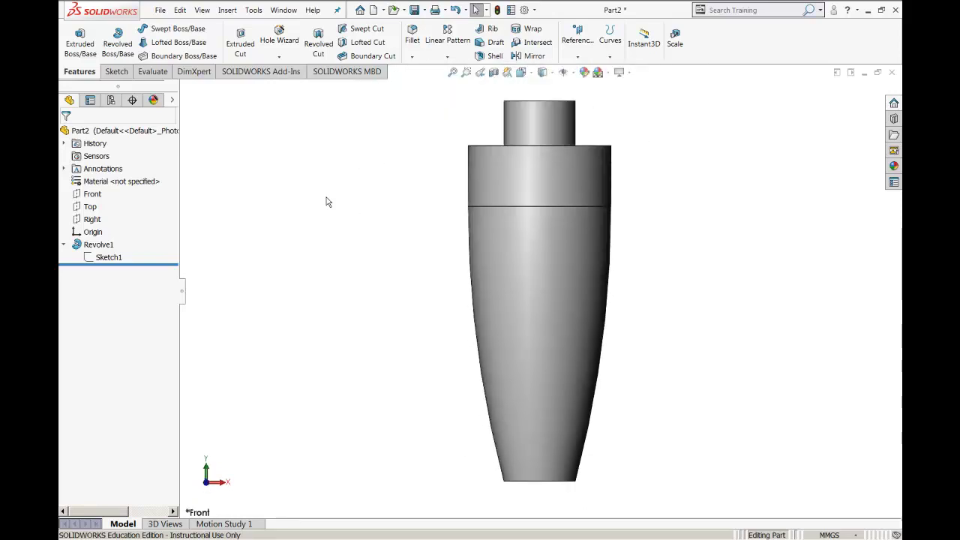
key(ctrl+3)
key(ctrl+4)
key(ctrl+7)
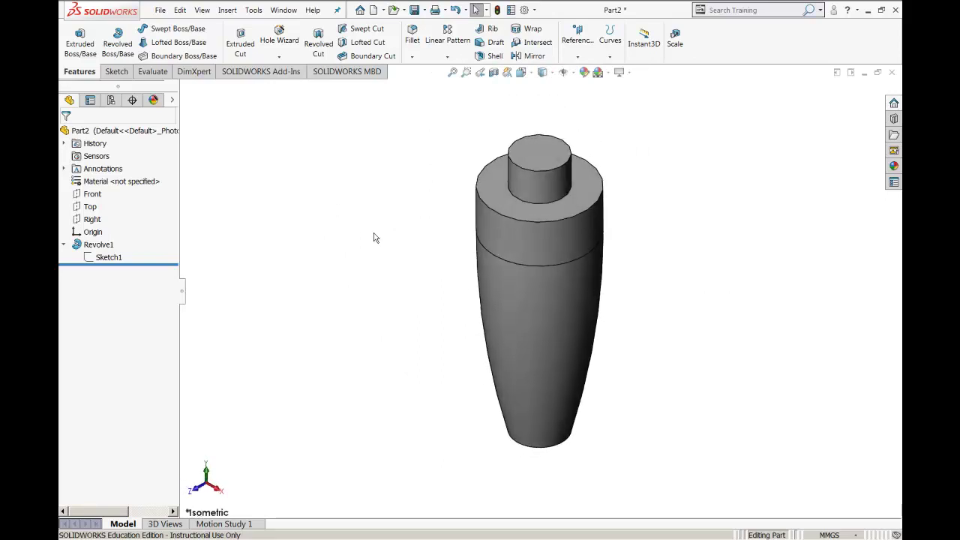
key(alt+Tab)
Step: Scroll to the tutorial's step 9 and highlight the file name Pic-16.SLDPRT
scroll(377, 235, down, 3)
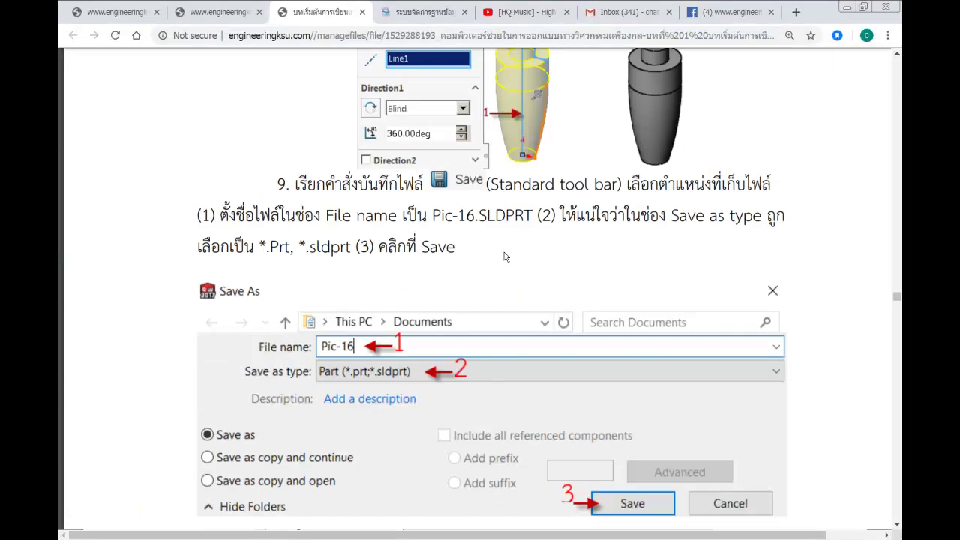
drag(531, 217, 432, 216)
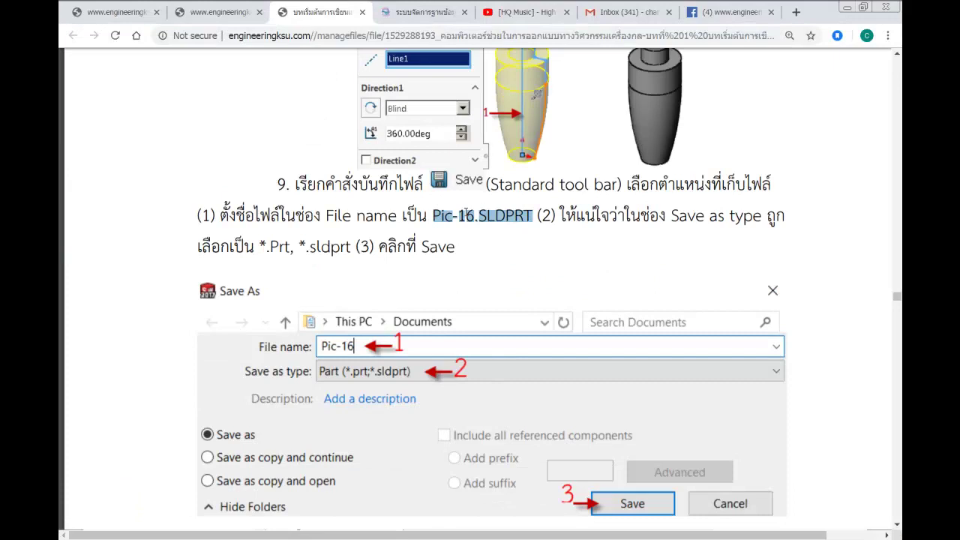
key(alt+Tab)
key(alt+Tab)
key(alt+Tab)
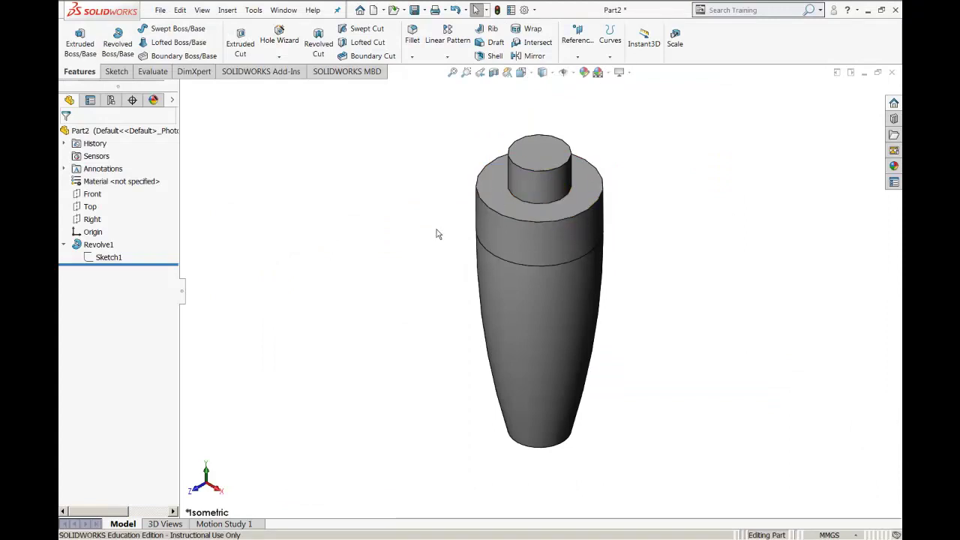
Step: Open the profile sketch Sketch1 for editing
right_click(105, 258)
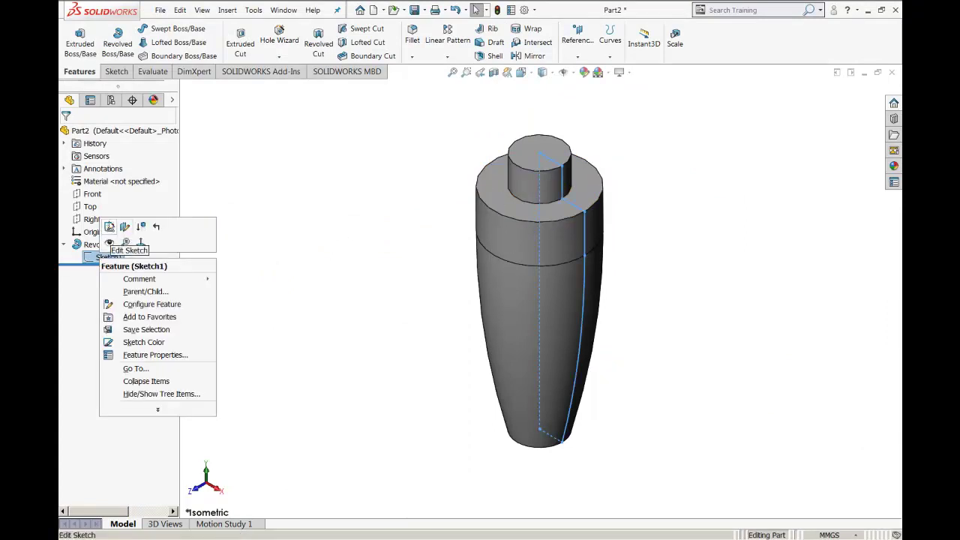
click(111, 258)
right_click(110, 259)
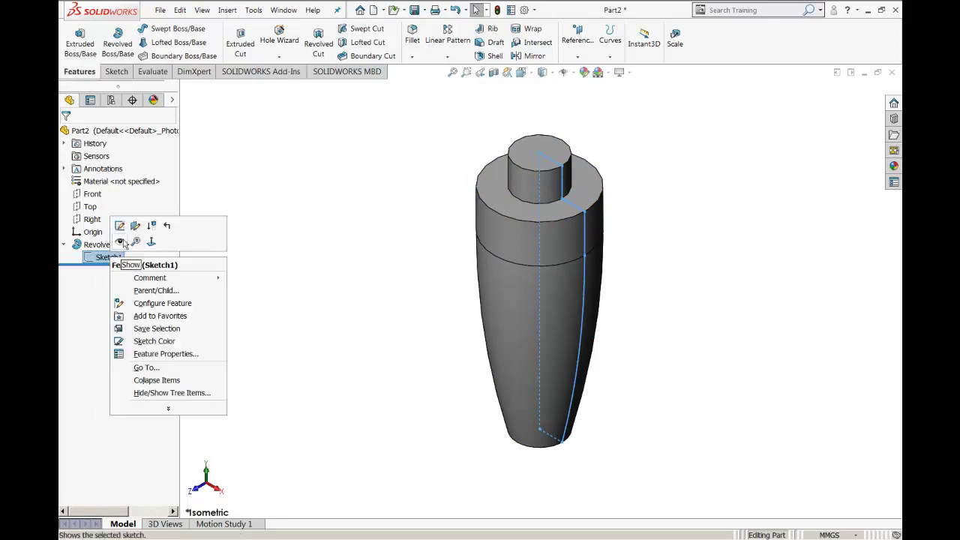
click(124, 225)
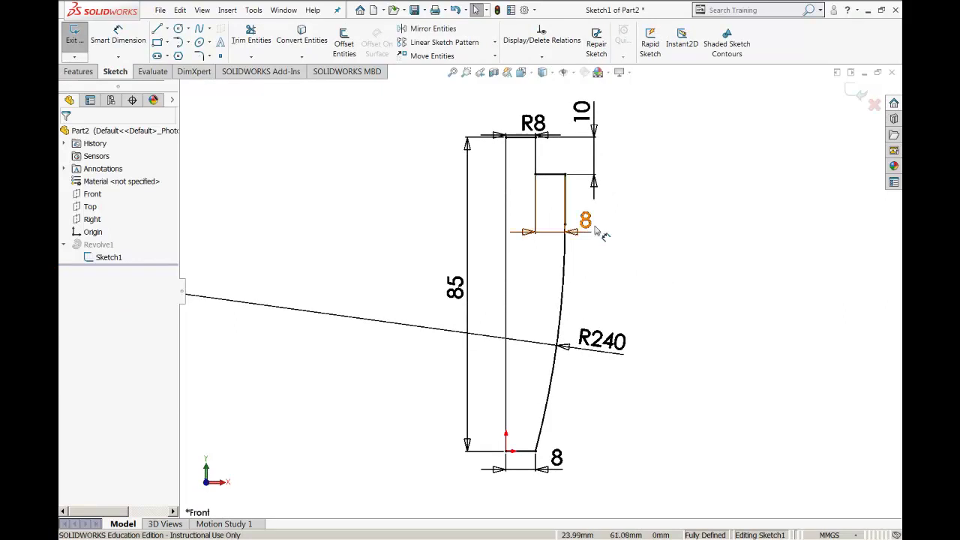
Step: Replace the bottom line's dimension with a new 8 mm width dimension
click(559, 456)
key(Delete)
scroll(540, 459, down, 4)
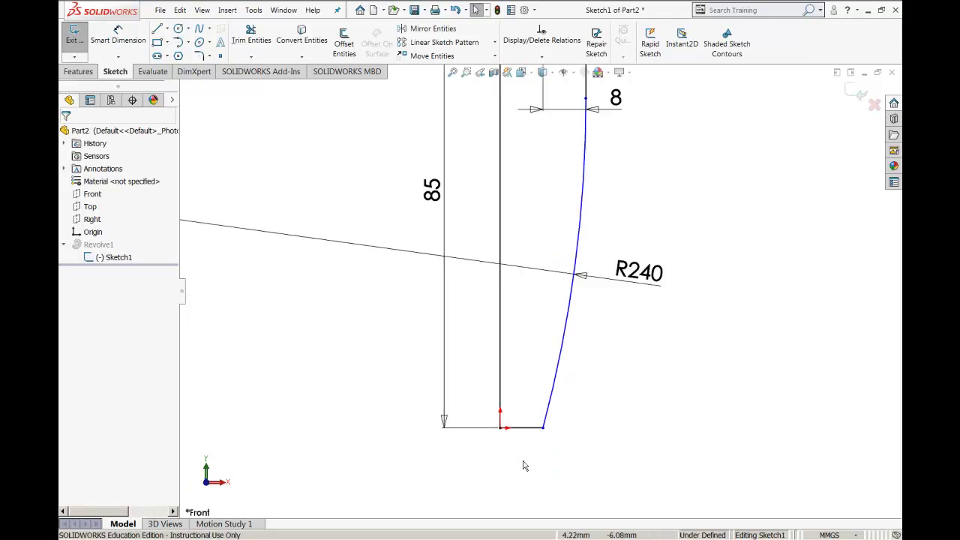
click(125, 34)
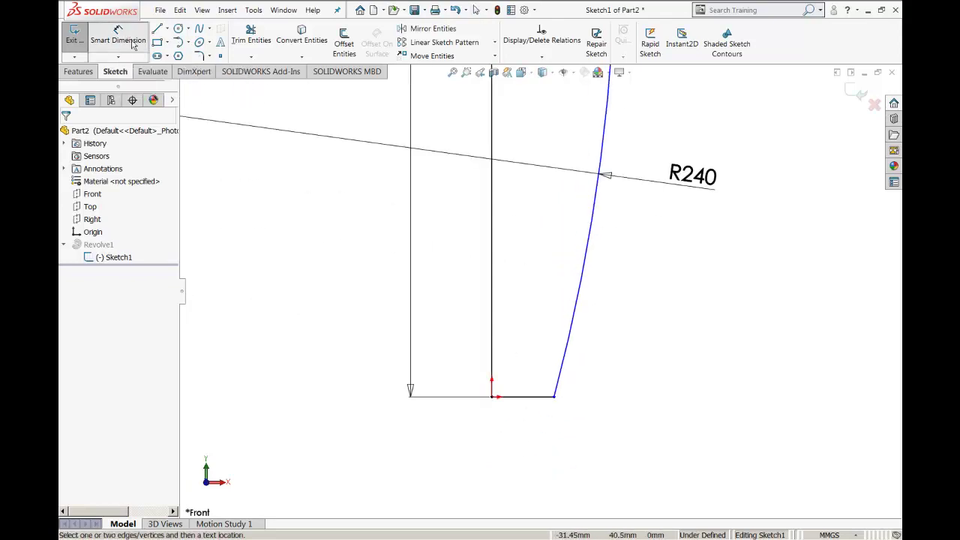
click(525, 404)
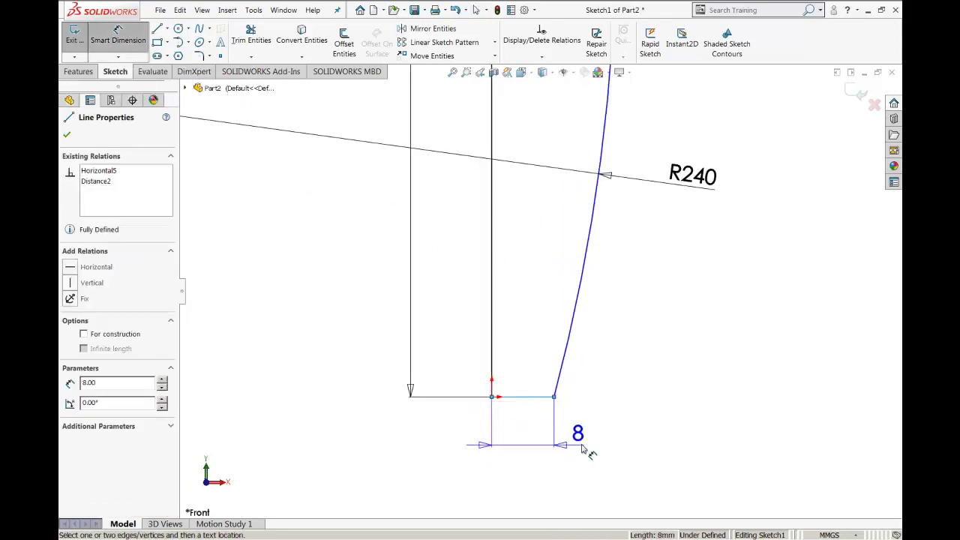
click(608, 444)
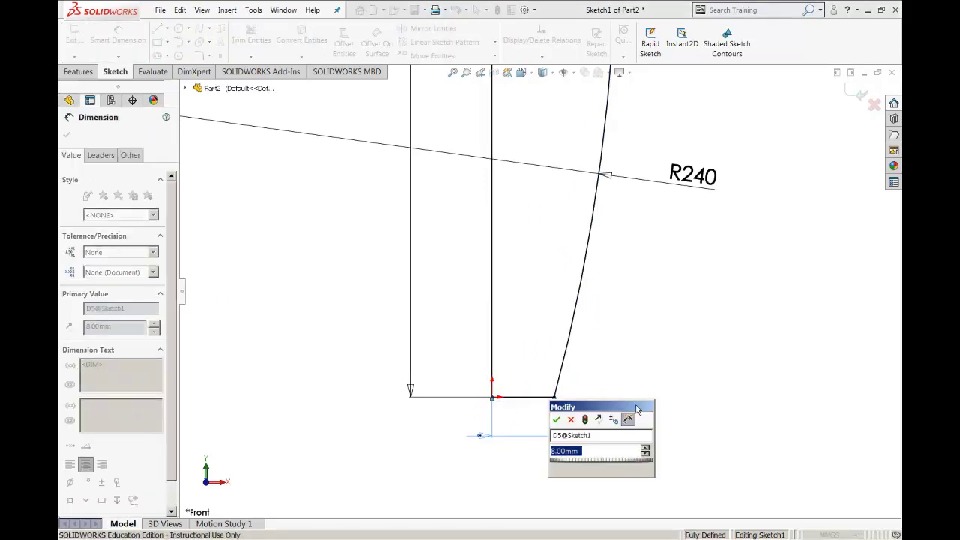
drag(637, 409, 701, 316)
click(621, 328)
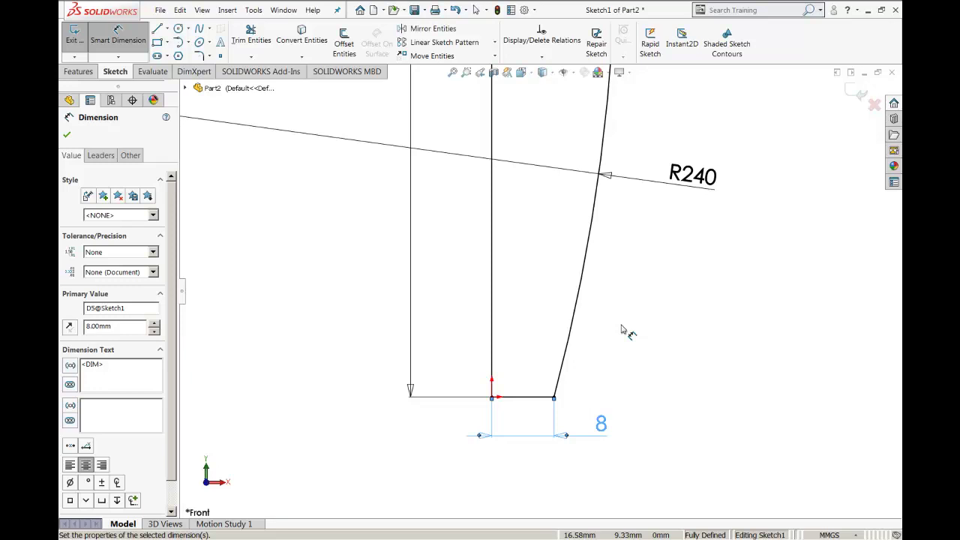
Step: Replace the arc's radius dimension with a new R240 dimension and reposition its label
scroll(621, 330, up, 3)
scroll(615, 279, up, 2)
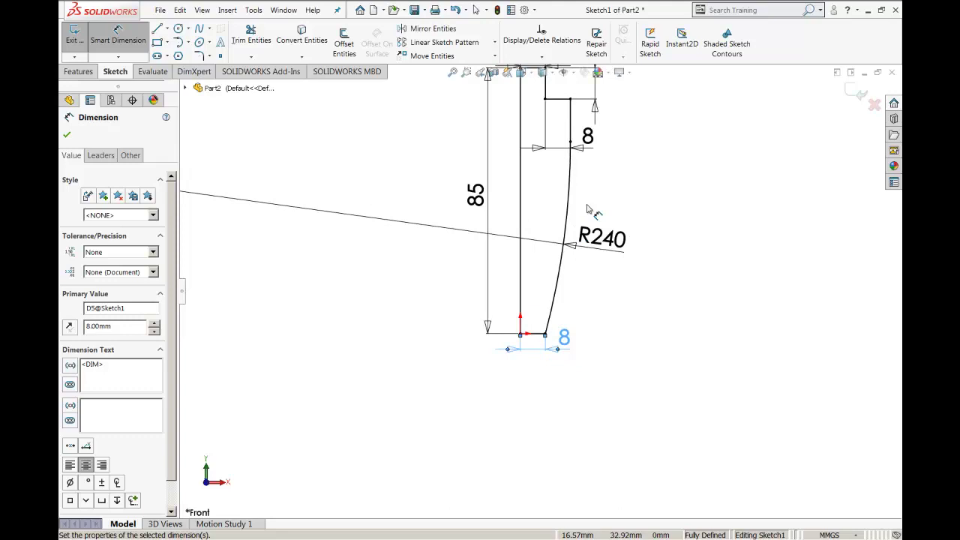
right_click(594, 248)
click(606, 182)
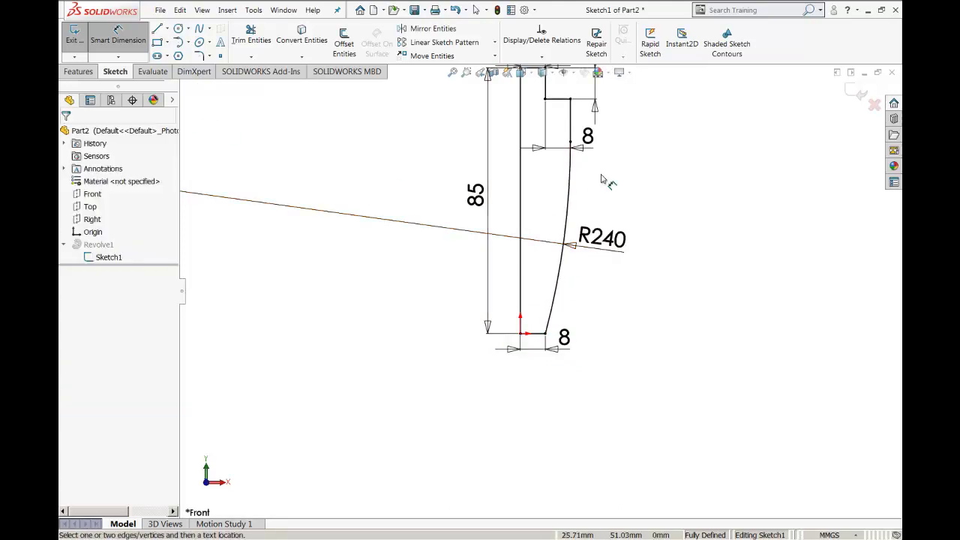
click(604, 239)
key(Delete)
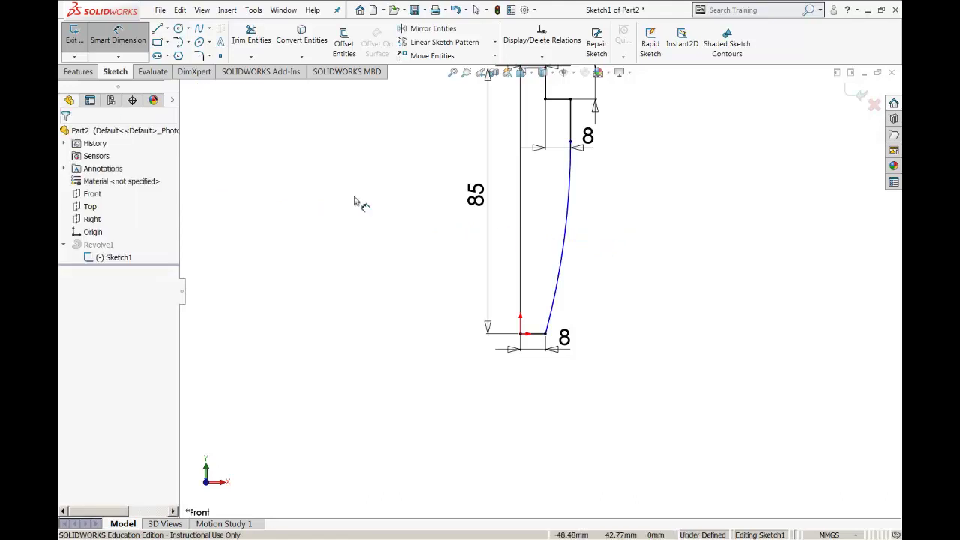
click(564, 257)
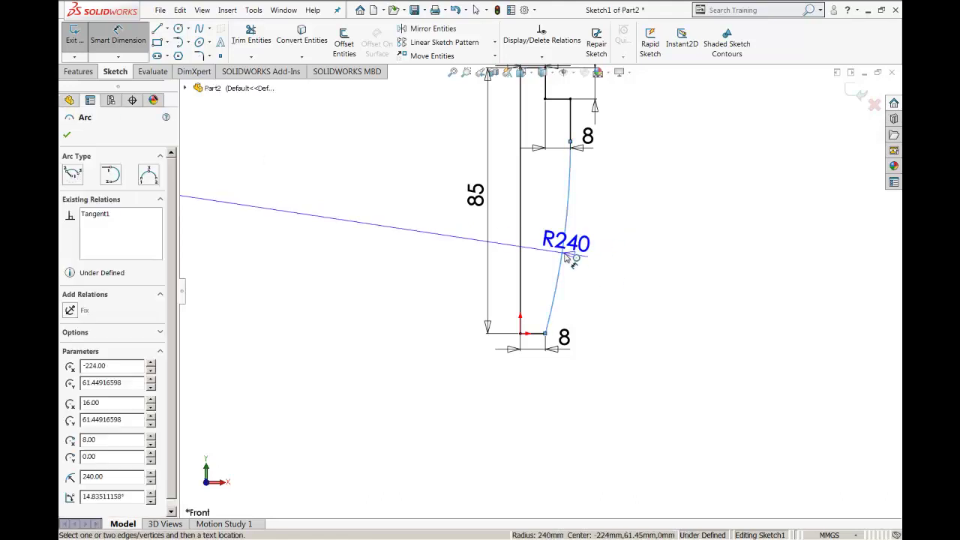
click(646, 262)
click(666, 255)
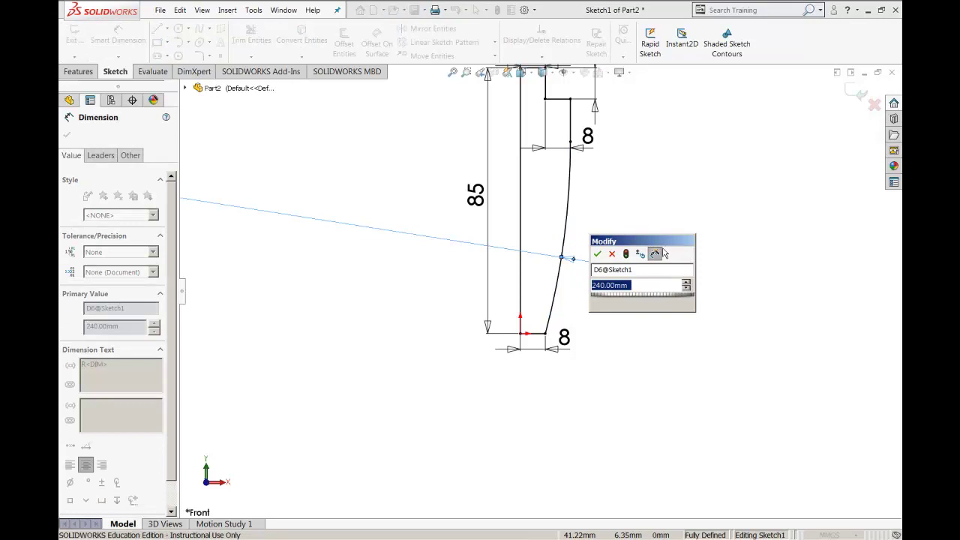
text(240)
key(Return)
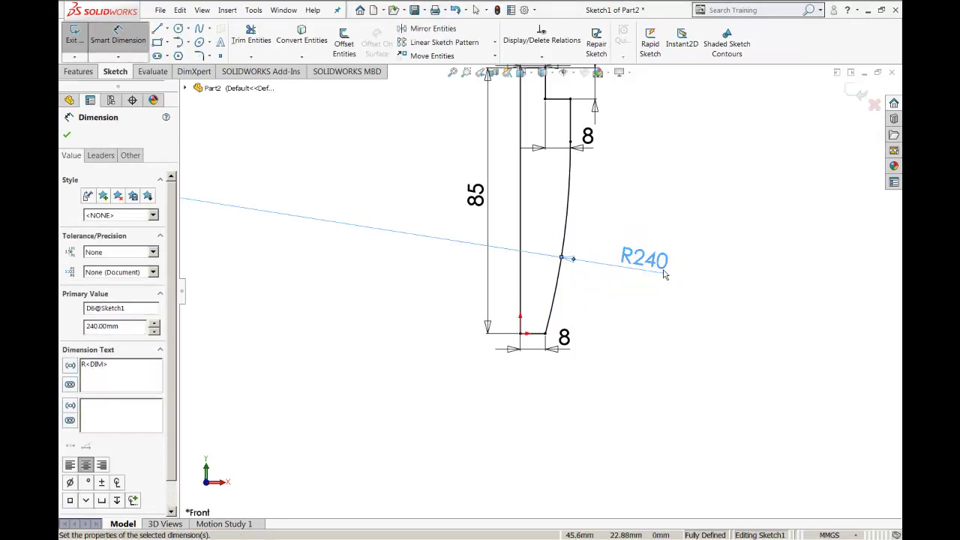
click(658, 300)
drag(637, 268, 606, 249)
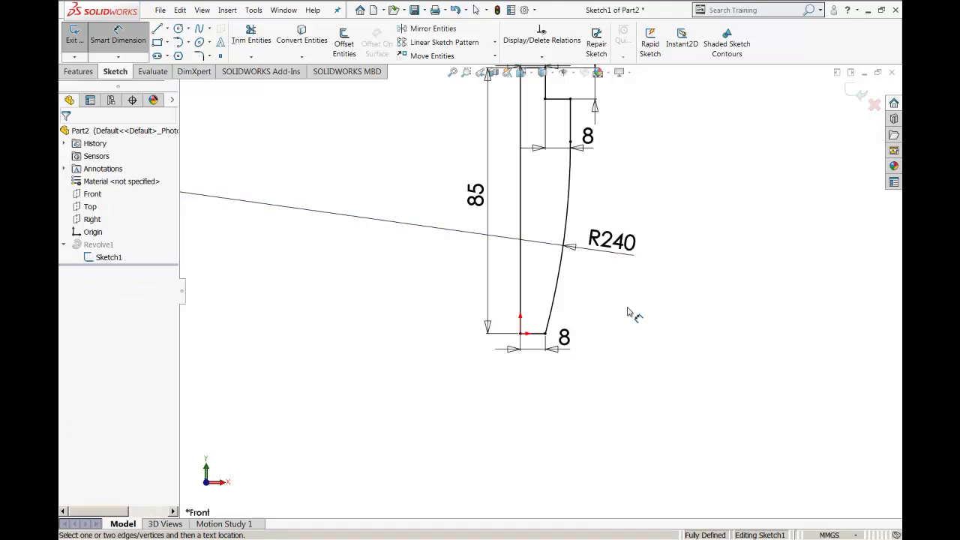
Step: Tidy the R8, 10 and upper 8 dimension labels, then exit the fully defined sketch
scroll(607, 167, up, 3)
scroll(530, 461, down, 3)
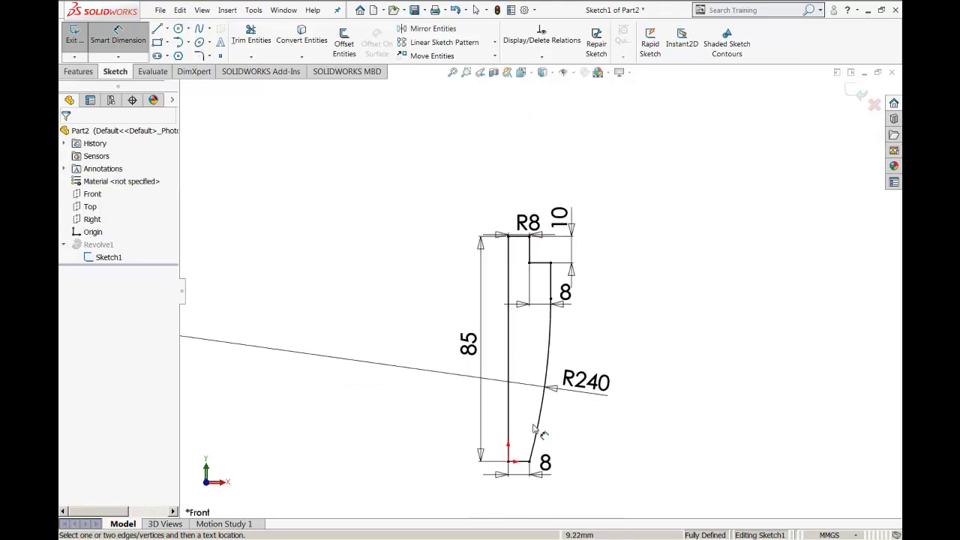
scroll(530, 461, down, 1)
drag(514, 120, 515, 113)
drag(576, 120, 569, 166)
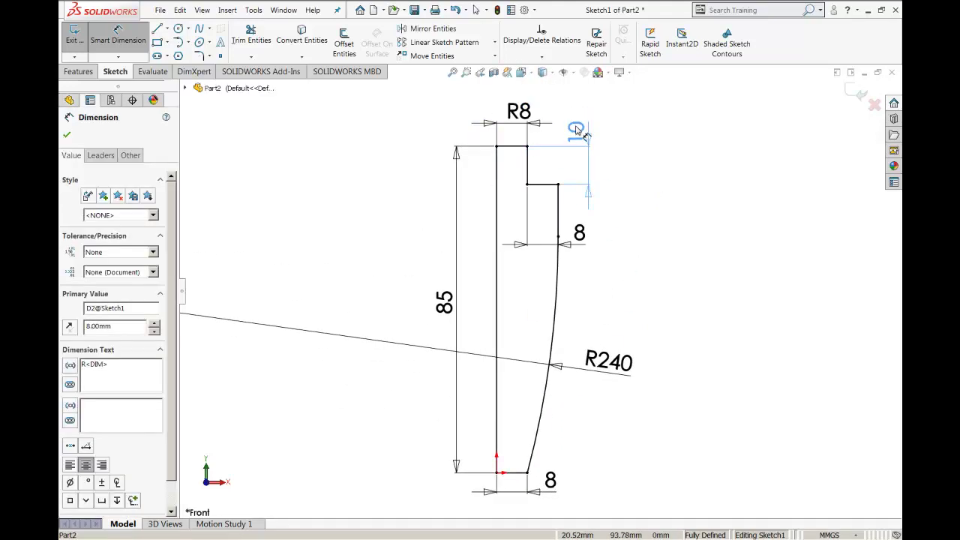
click(628, 192)
drag(579, 234, 548, 207)
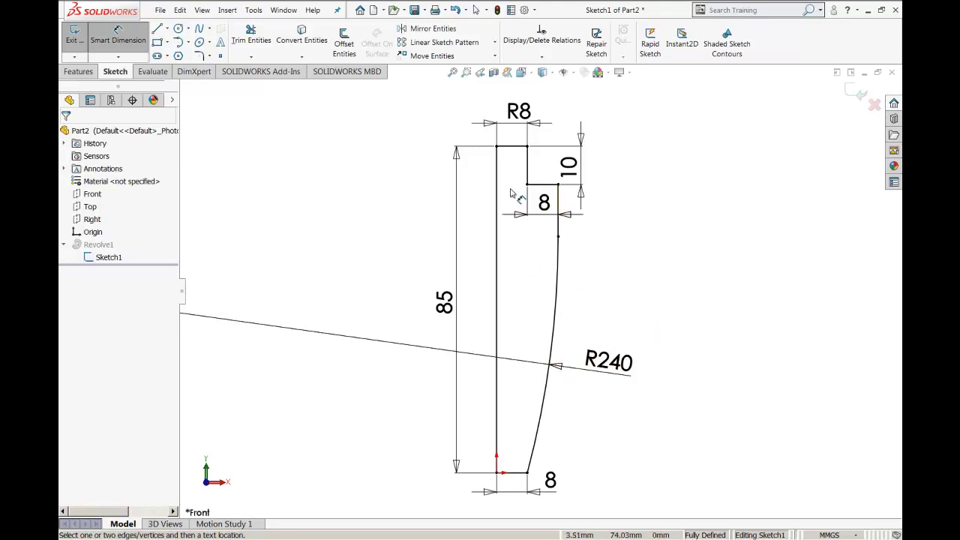
key(ctrl)
key(ctrl)
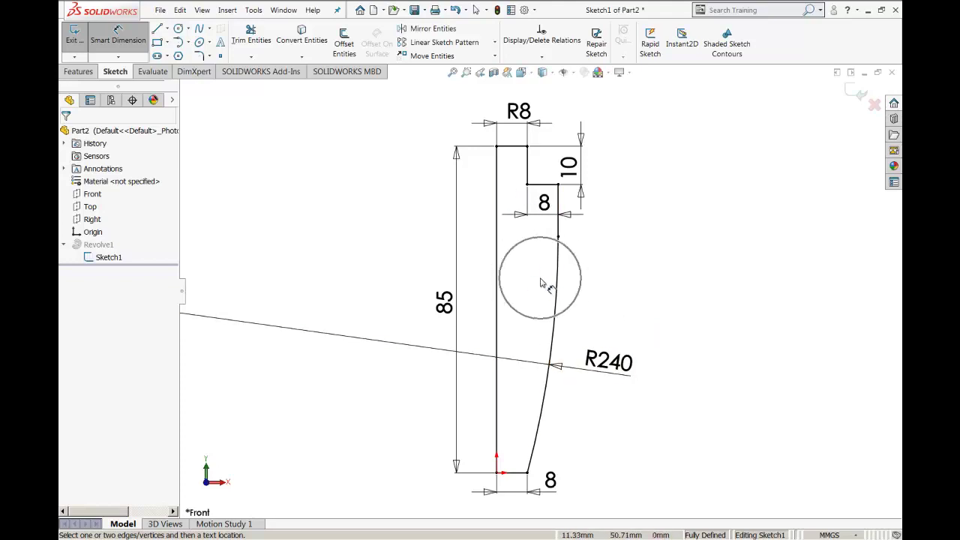
key(ctrl)
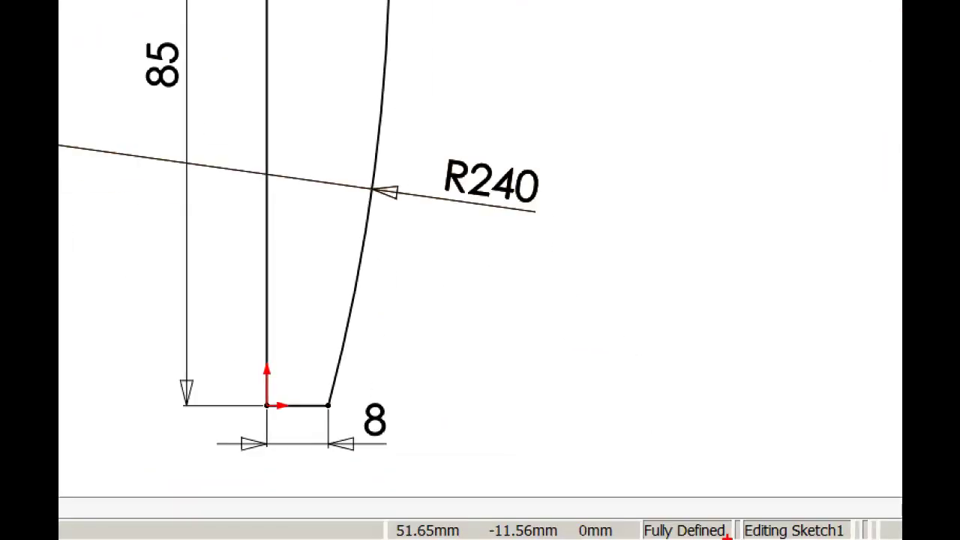
drag(727, 535, 713, 538)
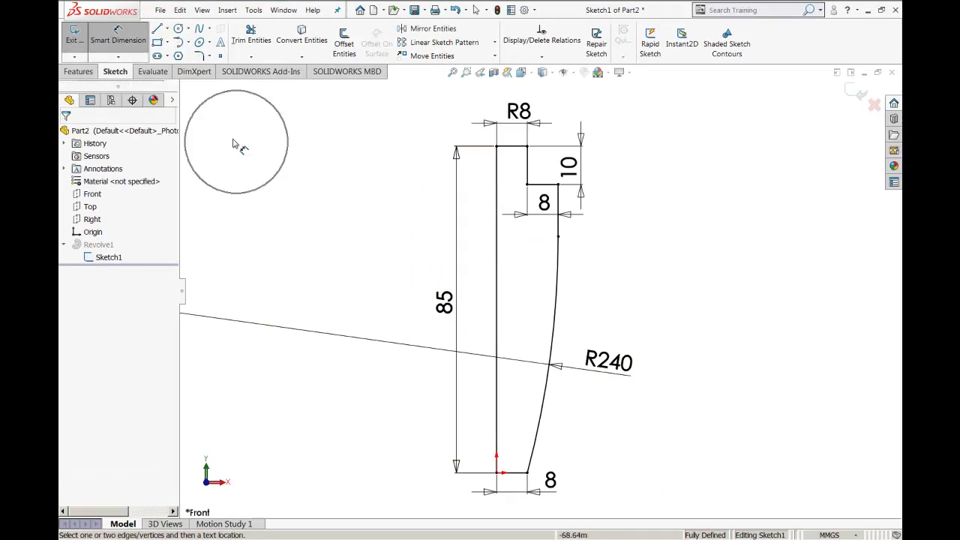
click(75, 39)
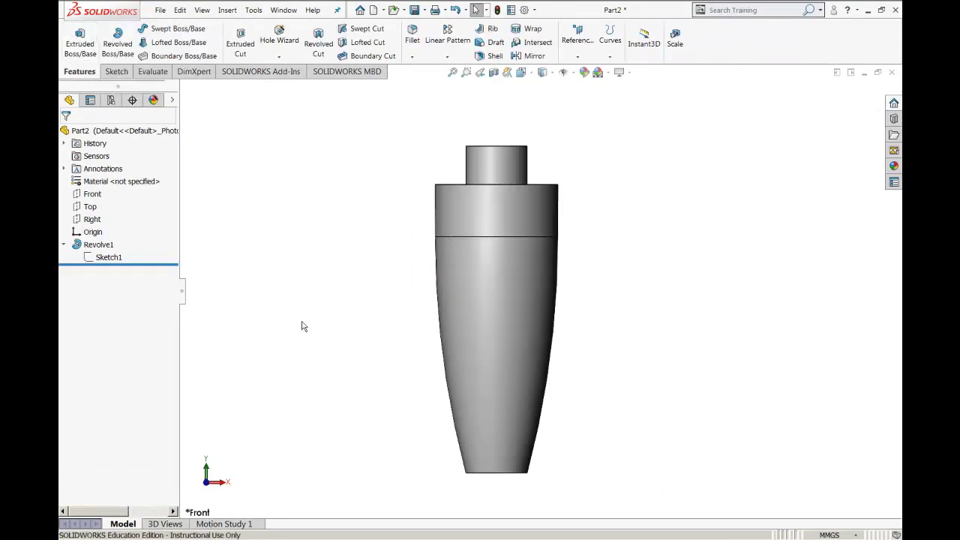
Step: Edit the Revolve1 feature and clear its current Axis of Revolution
right_click(98, 247)
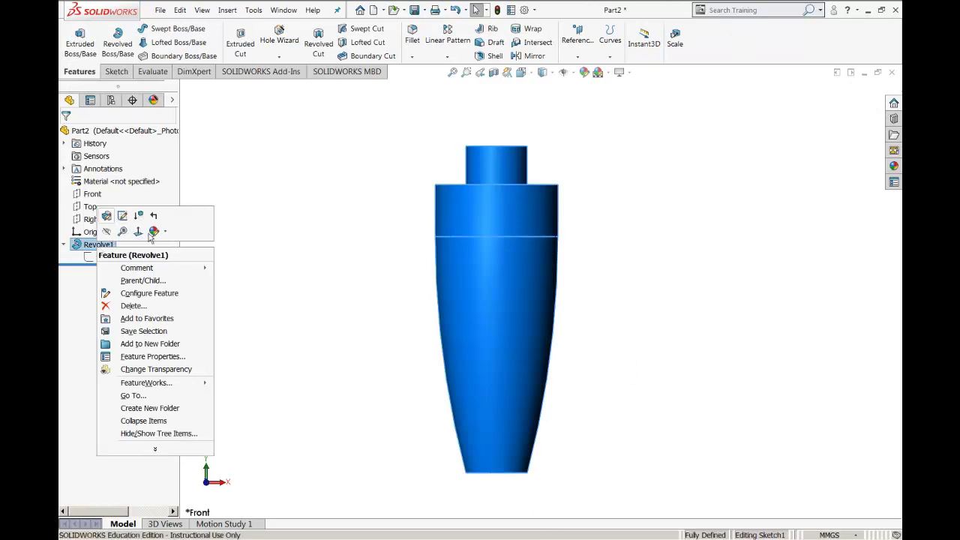
click(106, 216)
click(103, 172)
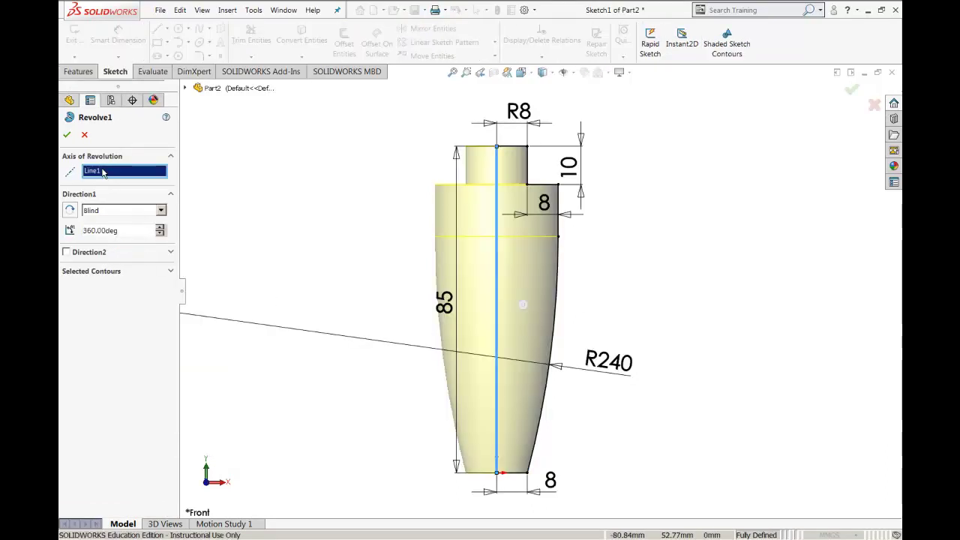
key(ctrl+7)
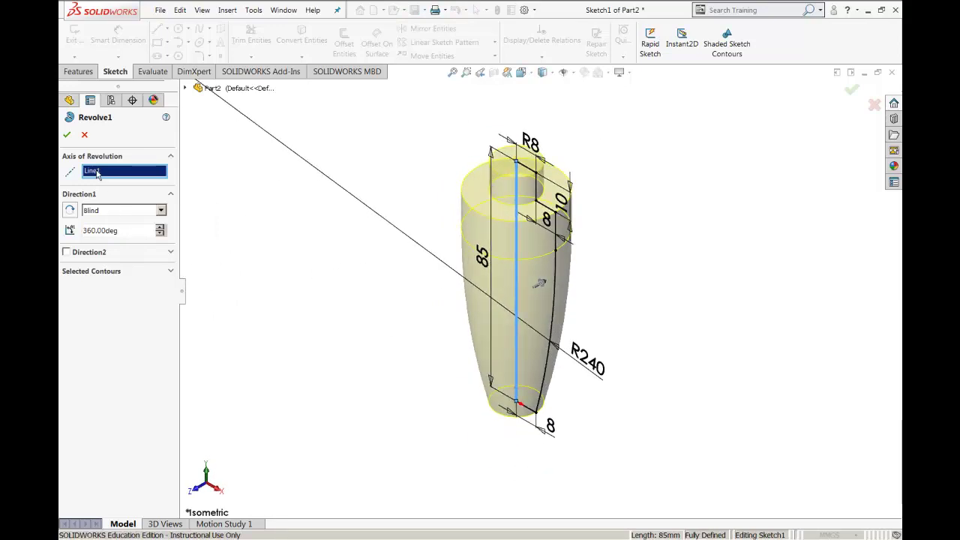
key(Delete)
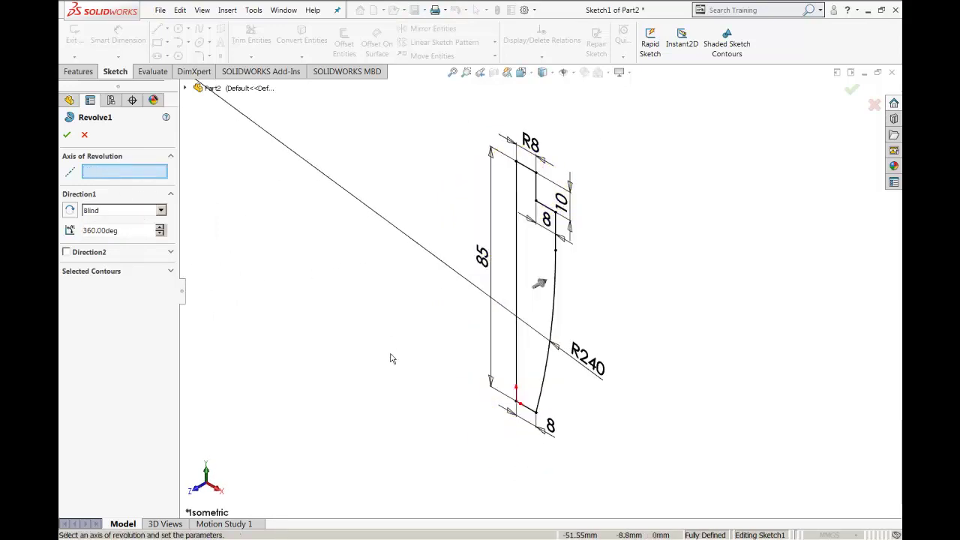
scroll(521, 242, down, 1)
scroll(475, 233, down, 1)
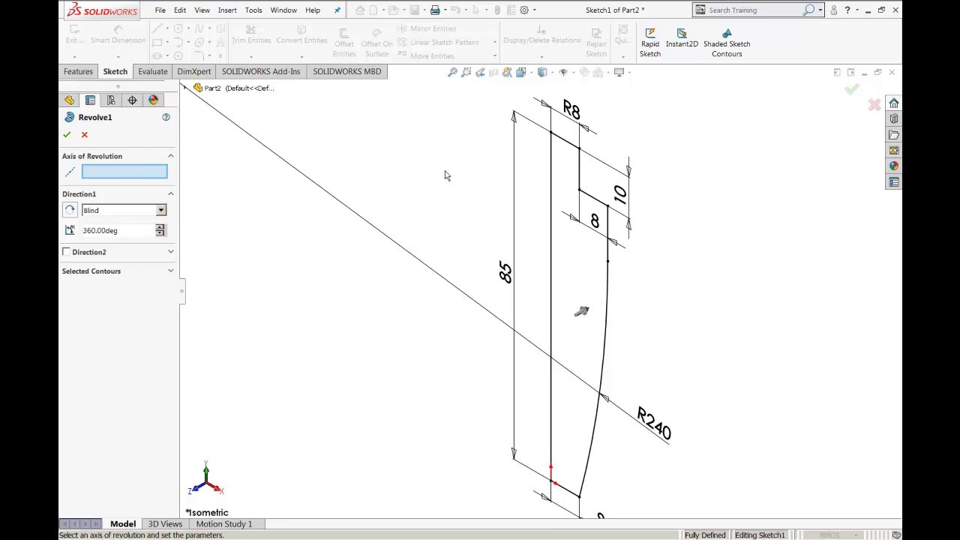
Step: Set the vertical 85 mm line as the axis and accept the 360° revolve
click(93, 174)
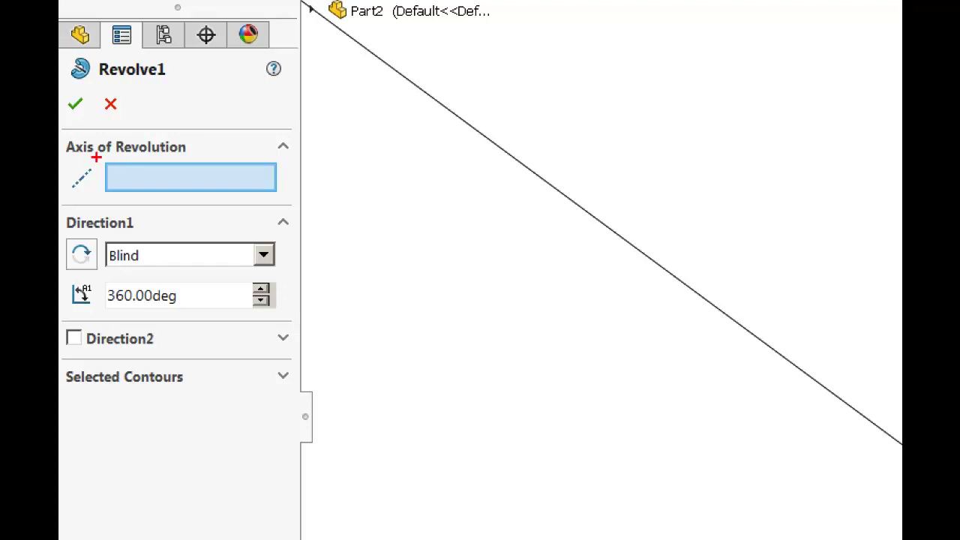
drag(69, 162, 189, 164)
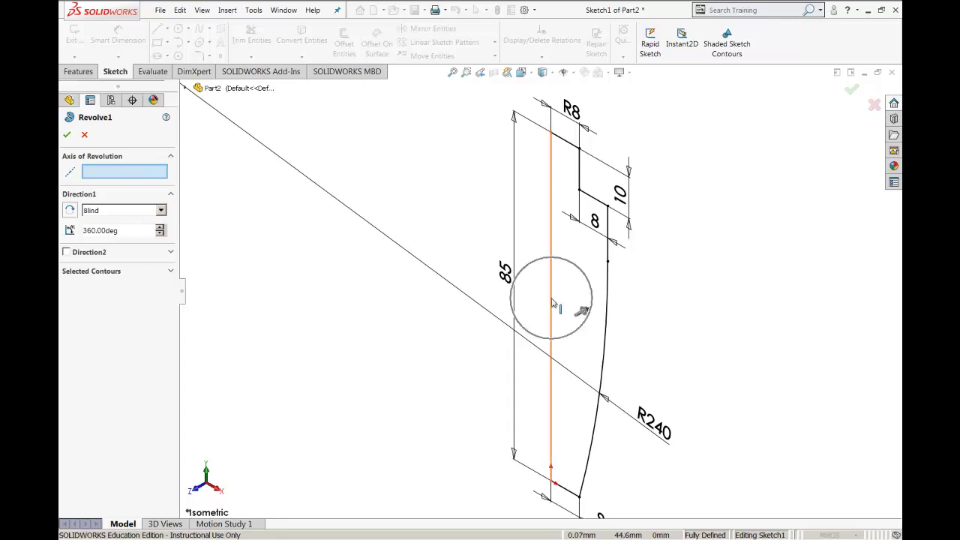
click(553, 303)
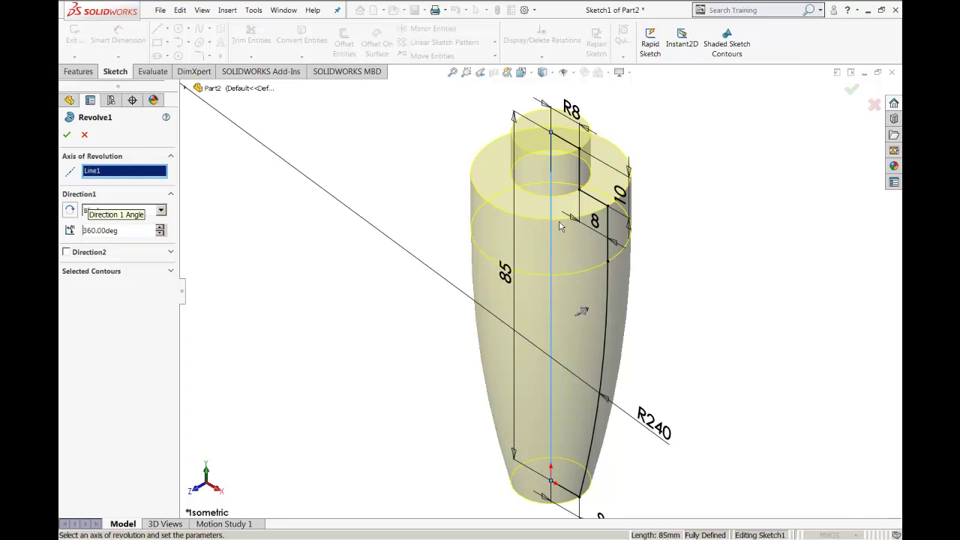
click(67, 136)
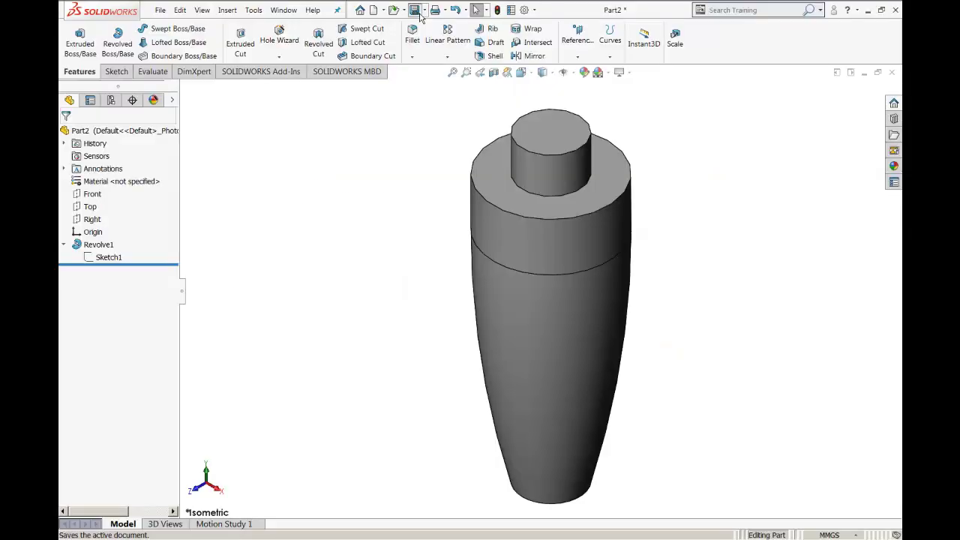
Step: Save the part as Pic-16 with the Part (*.prt;*.sldprt) file type
click(414, 10)
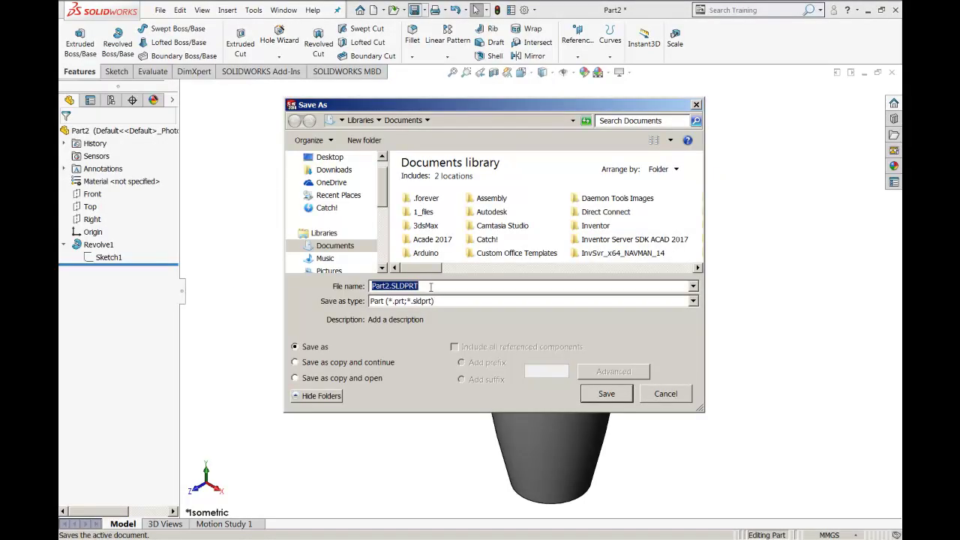
text(Pic)
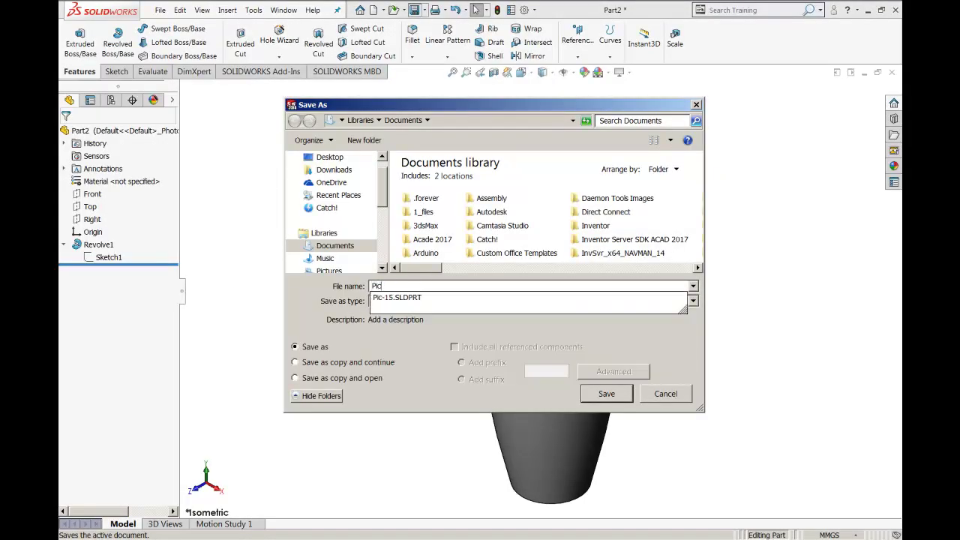
text(-16)
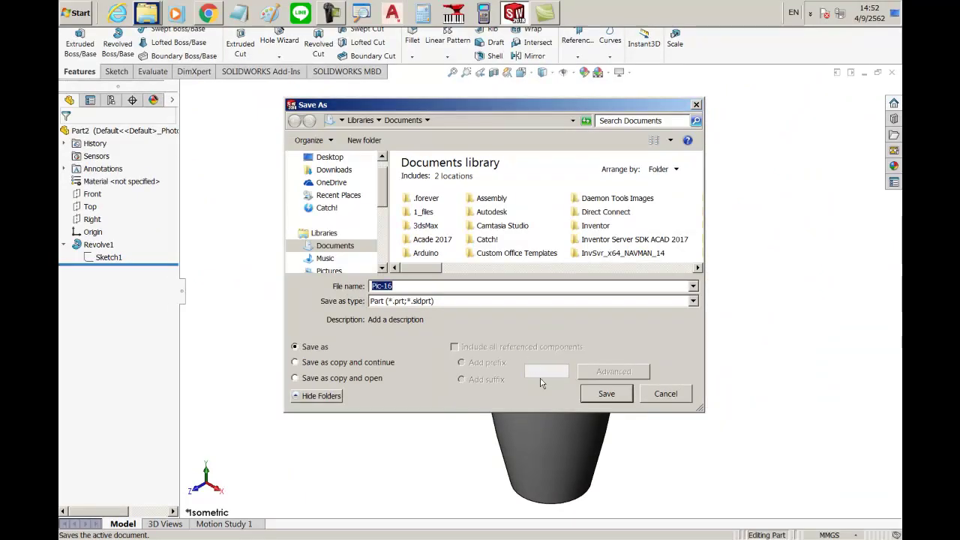
click(592, 396)
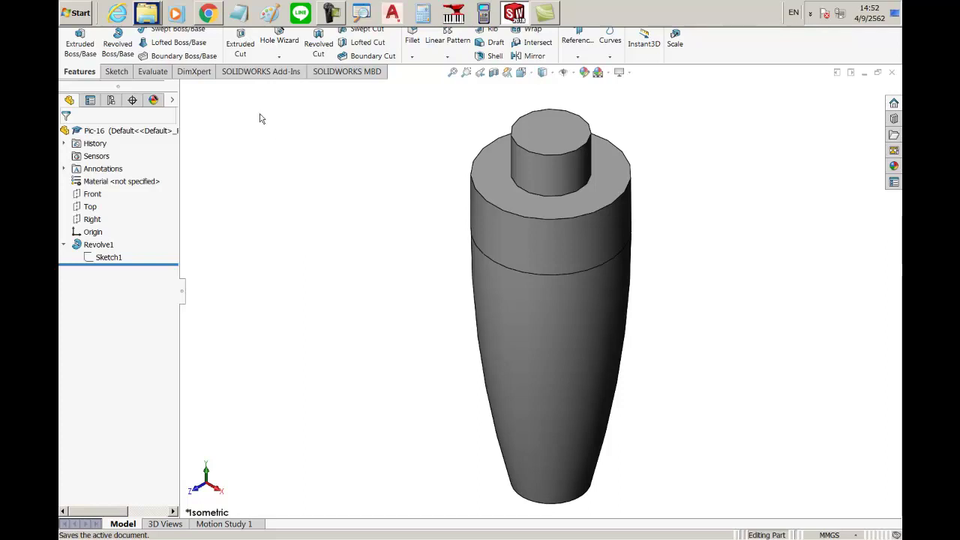
click(208, 13)
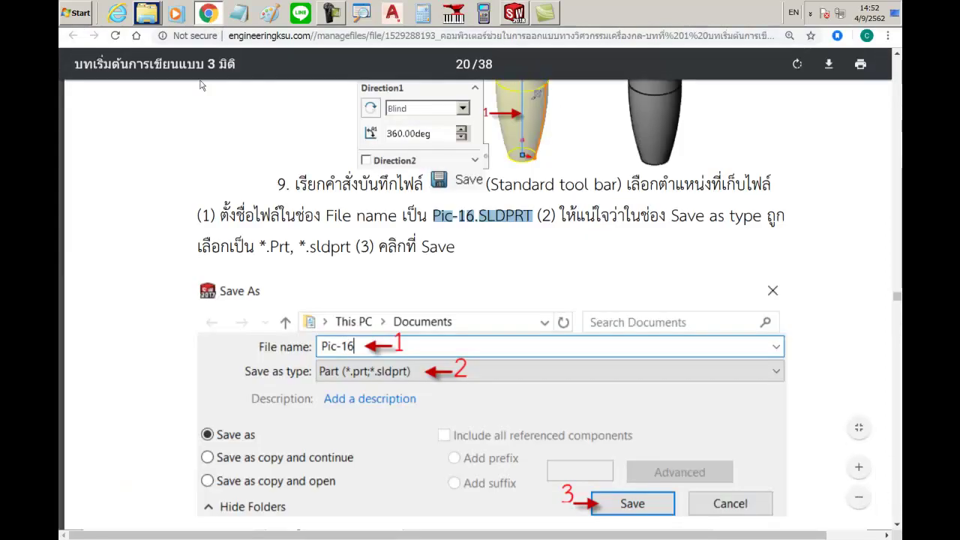
click(139, 61)
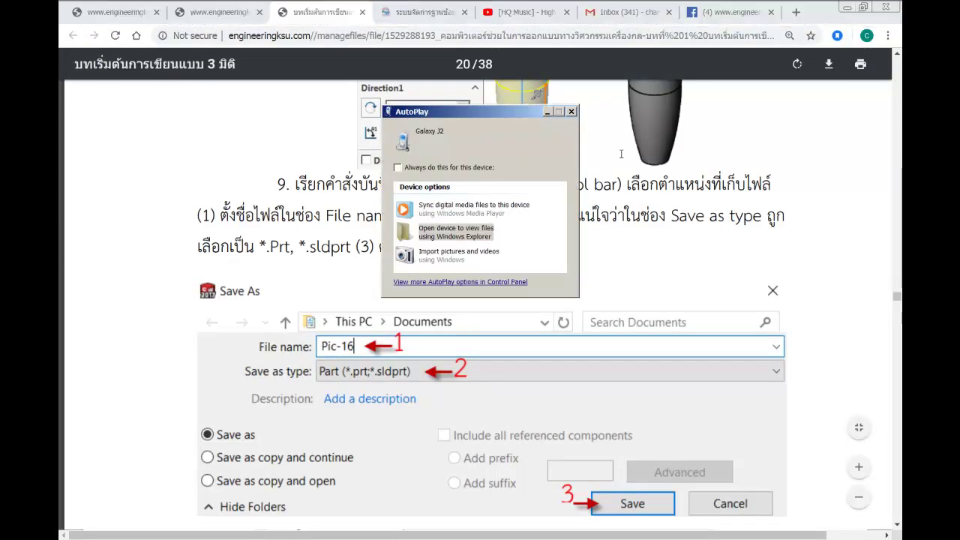
click(571, 111)
click(731, 13)
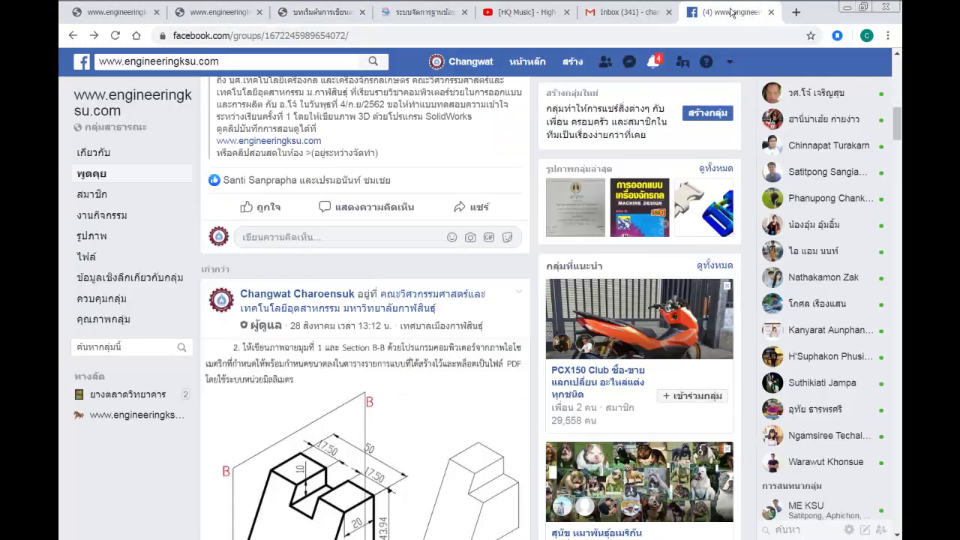
click(653, 64)
click(657, 68)
click(325, 13)
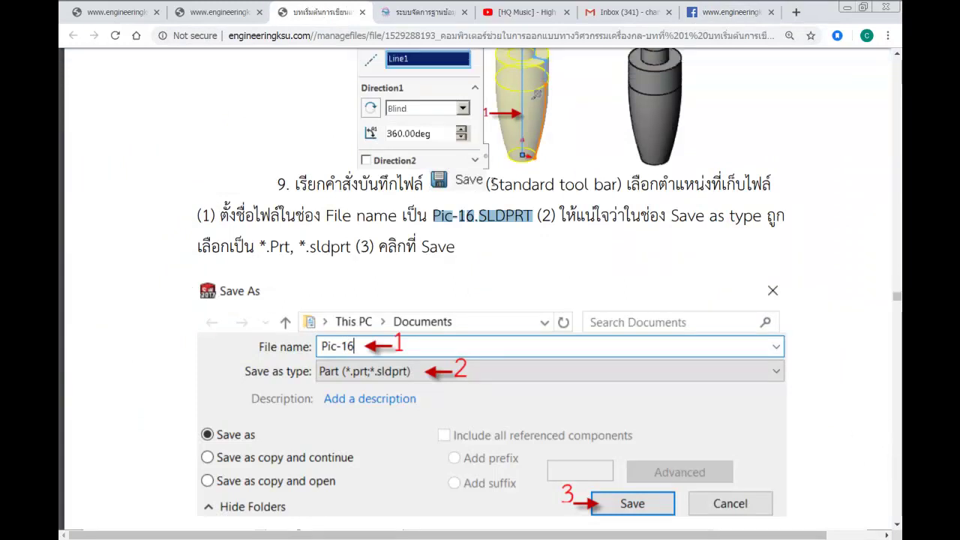
Step: Check the saved part, then bring up the tutorial's Swept Boss/Base section with Figure 1.17
key(alt+Tab)
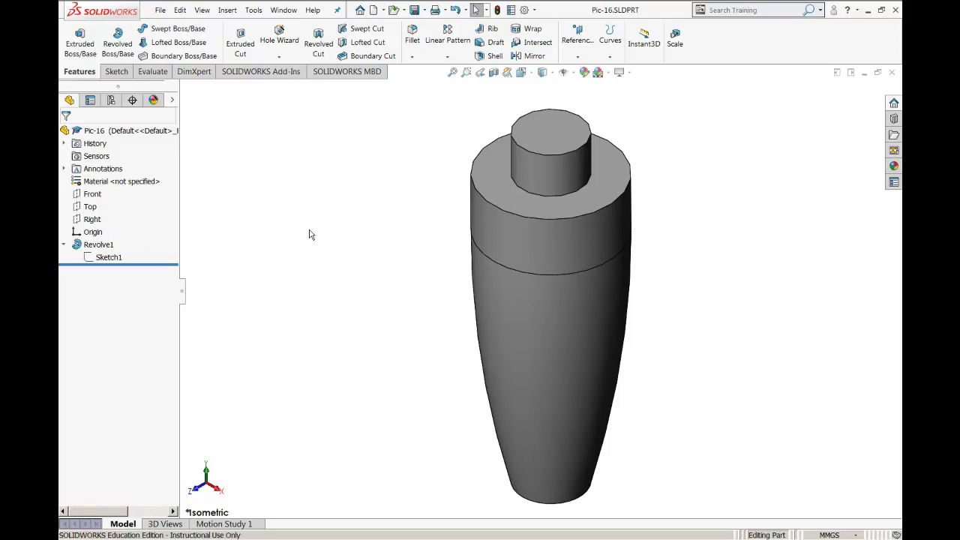
key(alt+Tab)
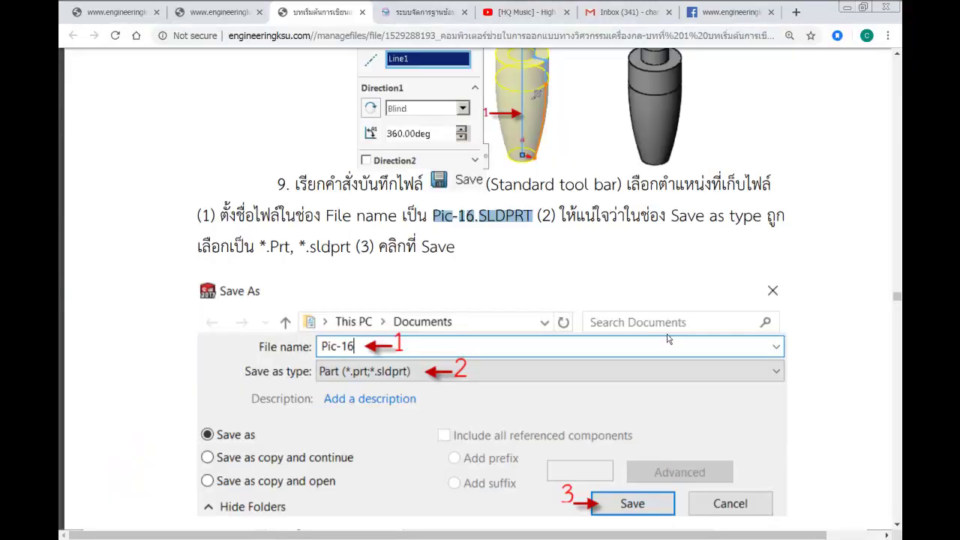
ctrl+scroll(666, 339, down, 3)
ctrl+scroll(523, 291, up, 4)
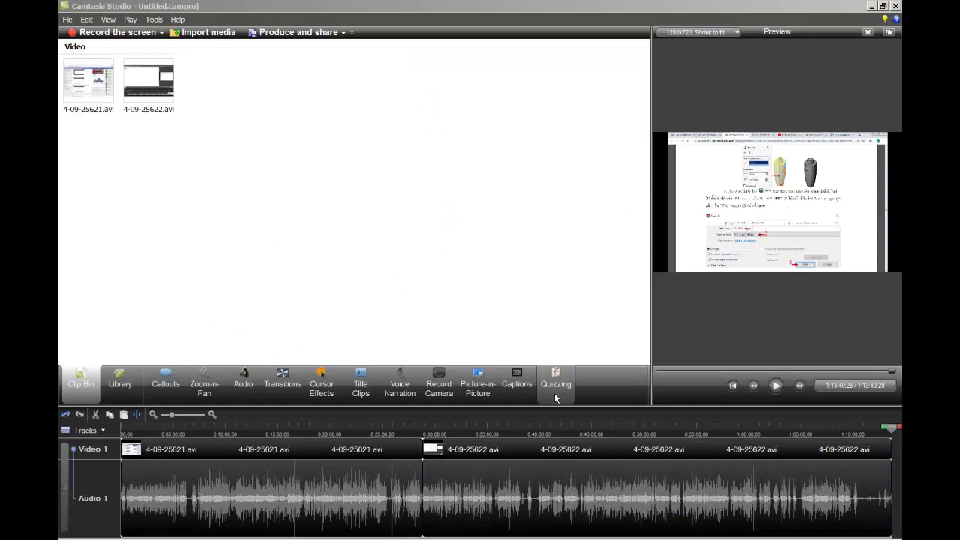
key(alt+Tab)
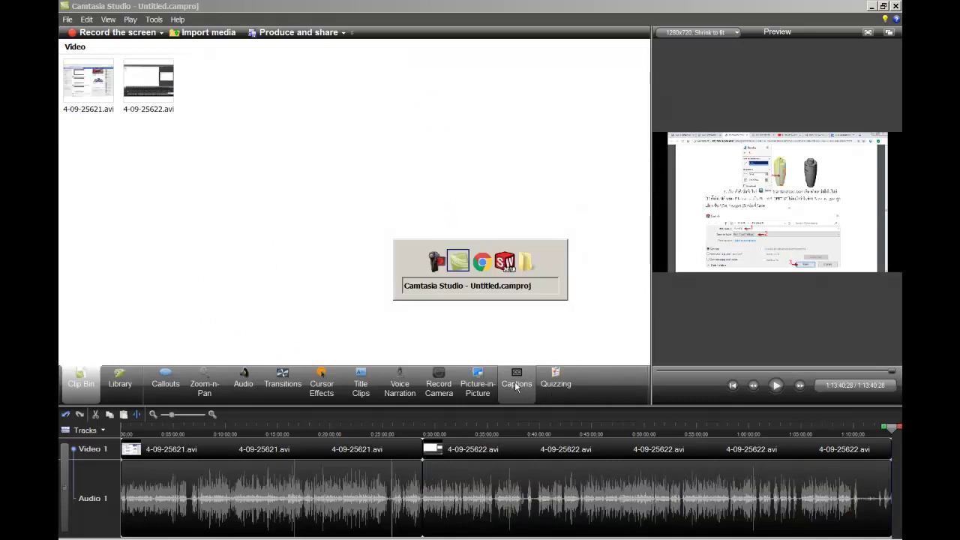
key(alt+Tab)
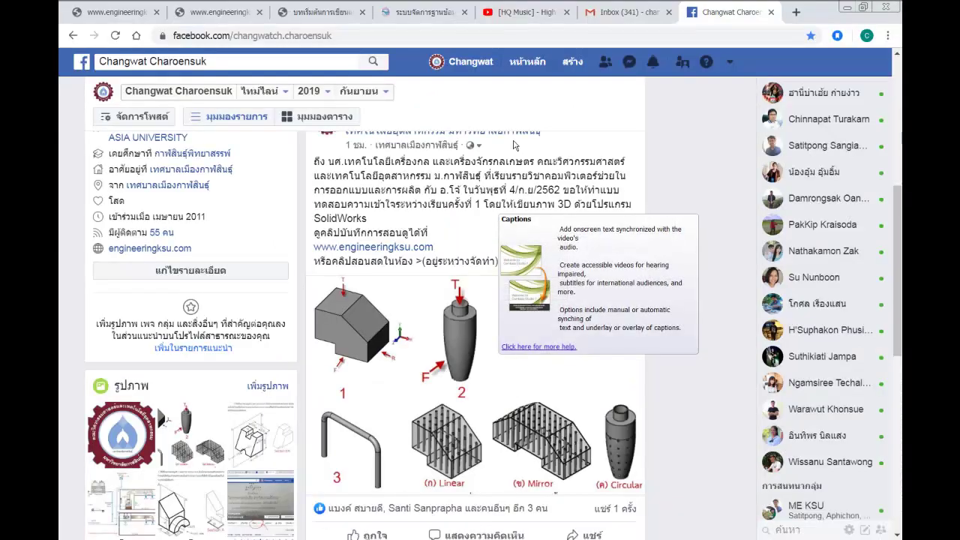
click(409, 15)
click(345, 15)
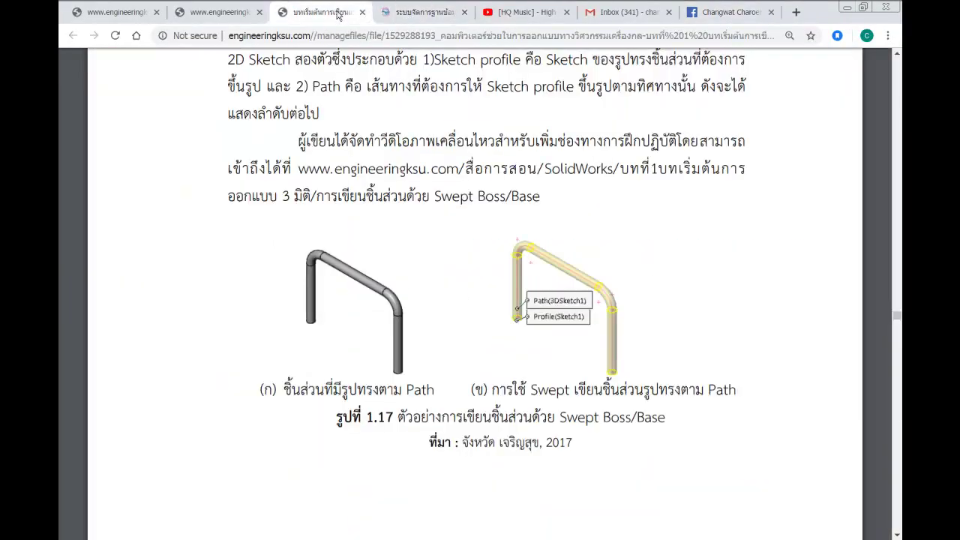
scroll(374, 295, up, 1)
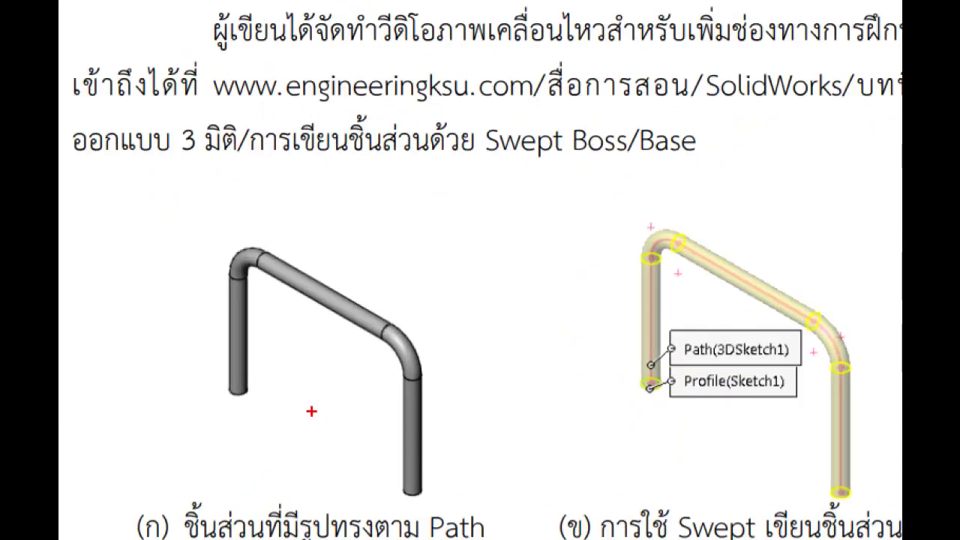
mouse_move(254, 391)
mouse_down()
mouse_move(237, 415)
mouse_move(245, 379)
mouse_move(219, 397)
mouse_move(210, 260)
mouse_move(224, 291)
mouse_up()
drag(212, 258, 191, 283)
mouse_move(262, 259)
mouse_down()
mouse_move(255, 254)
mouse_move(231, 276)
mouse_up()
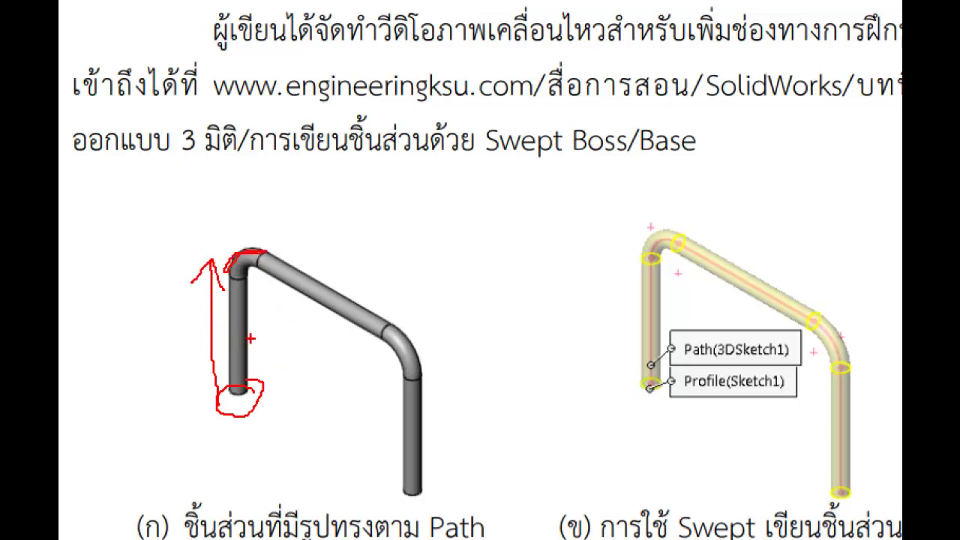
mouse_move(274, 311)
mouse_down()
mouse_move(219, 352)
mouse_move(180, 315)
mouse_move(171, 338)
mouse_up()
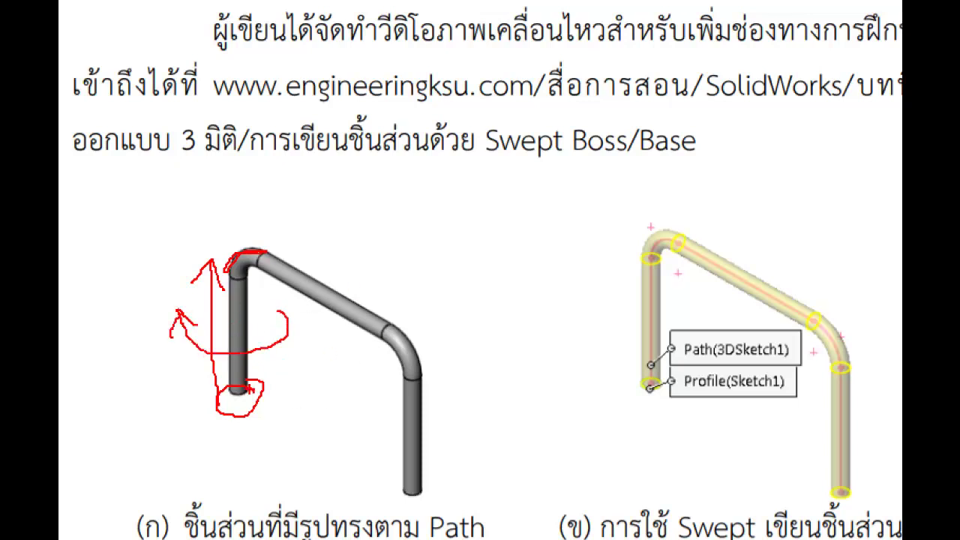
mouse_move(492, 370)
mouse_down()
mouse_move(439, 382)
mouse_move(458, 242)
mouse_move(456, 48)
mouse_move(518, 21)
mouse_move(531, 42)
mouse_move(531, 108)
mouse_move(525, 375)
mouse_move(515, 396)
mouse_up()
mouse_move(488, 119)
mouse_down()
mouse_move(701, 202)
mouse_move(713, 404)
mouse_move(743, 390)
mouse_move(709, 346)
mouse_up()
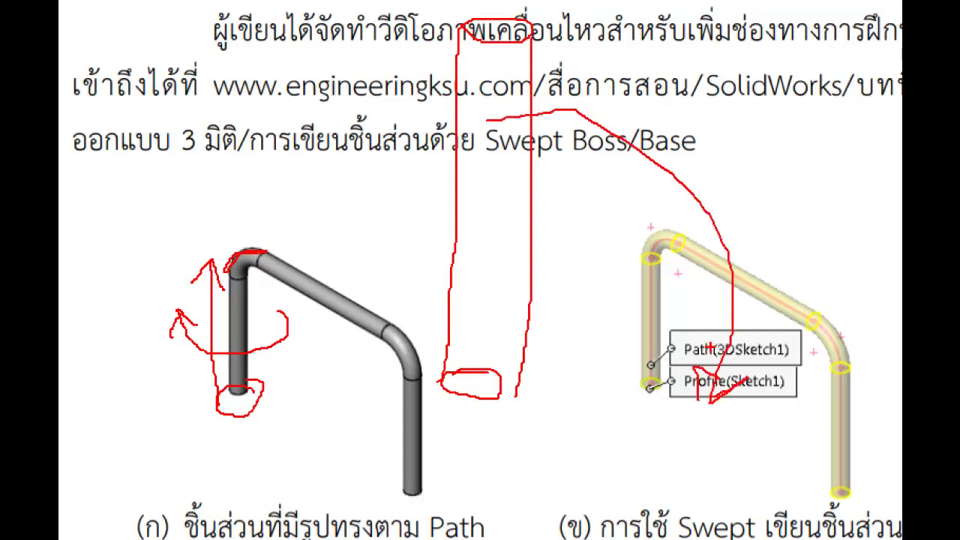
key(Escape)
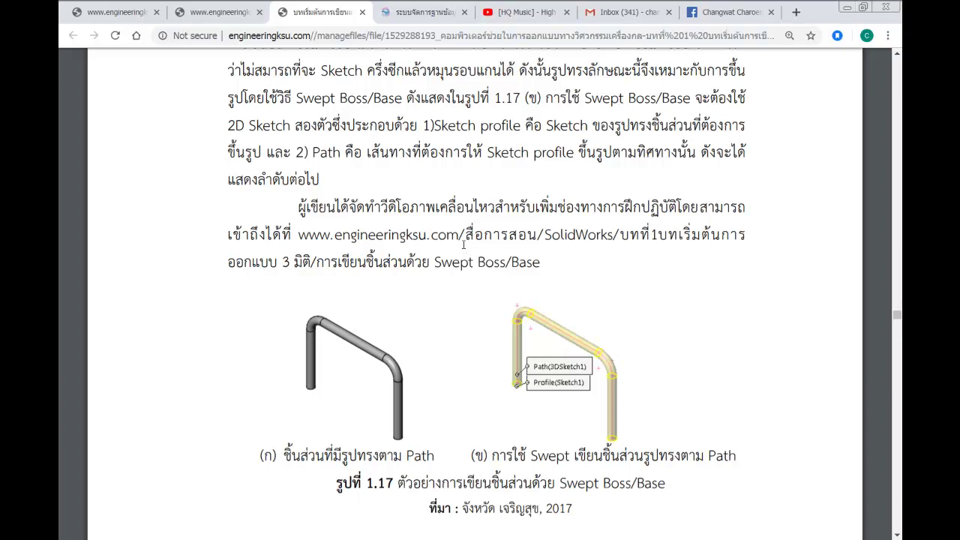
scroll(475, 277, up, 3)
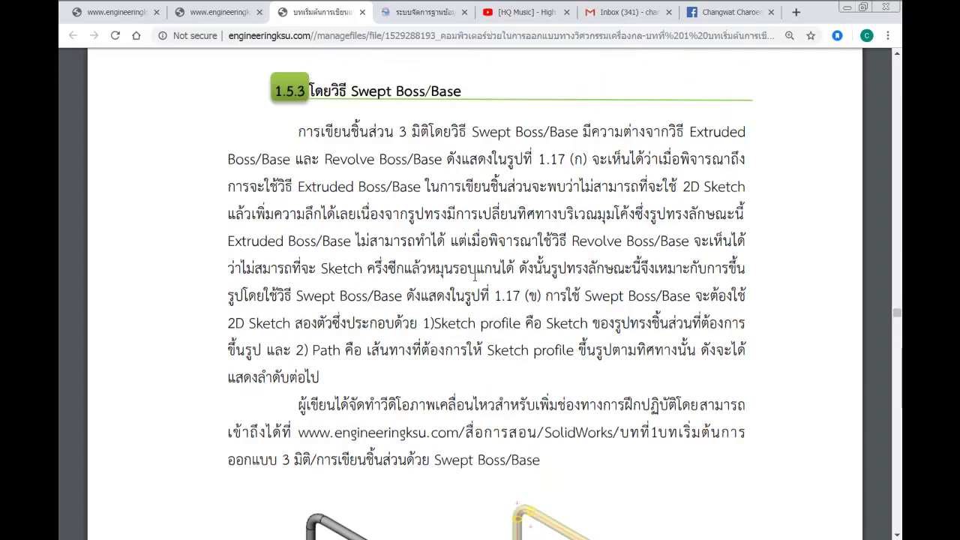
key(ctrl+1)
mouse_move(354, 55)
mouse_down()
mouse_move(335, 66)
mouse_move(340, 56)
mouse_up()
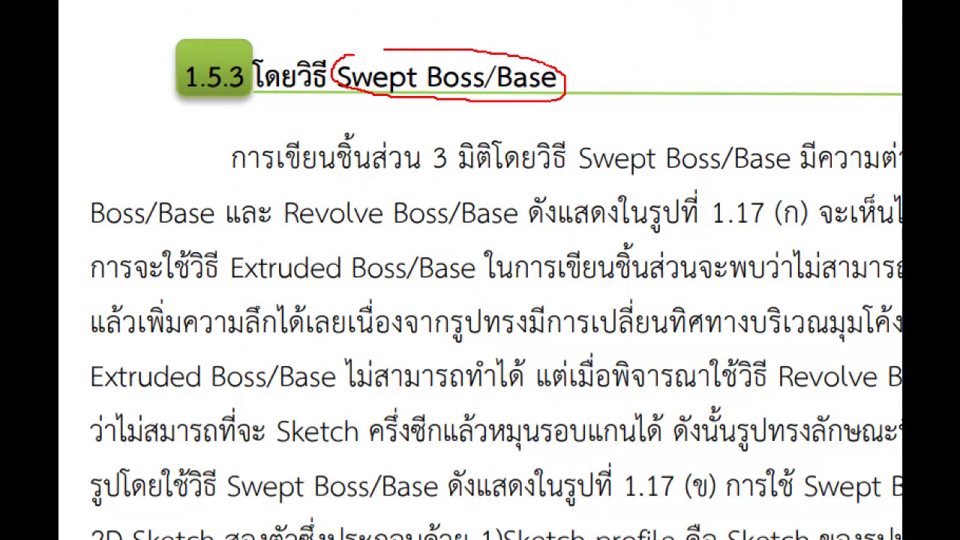
key(Escape)
scroll(465, 279, down, 5)
key(ctrl+1)
click(478, 176)
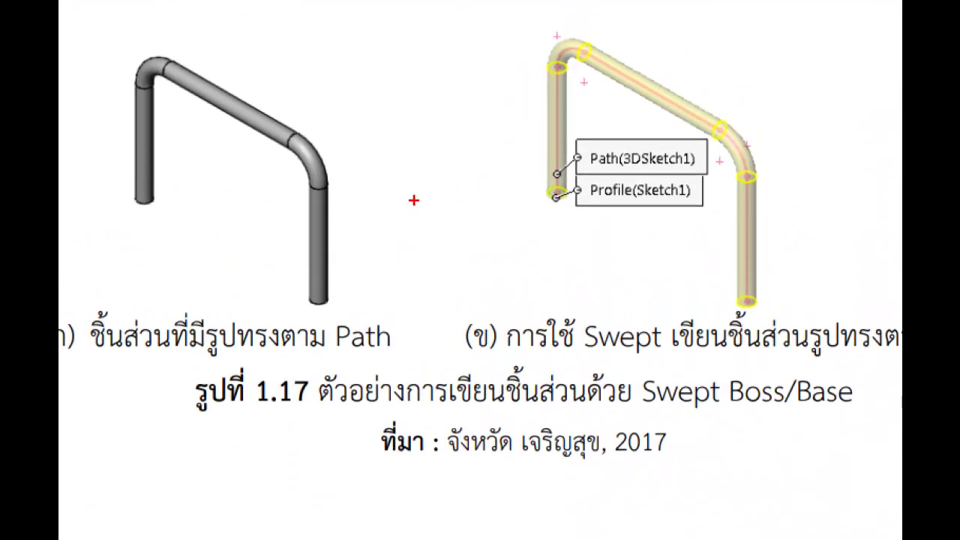
mouse_move(667, 189)
mouse_down()
mouse_move(586, 199)
mouse_move(649, 189)
mouse_up()
drag(164, 200, 99, 189)
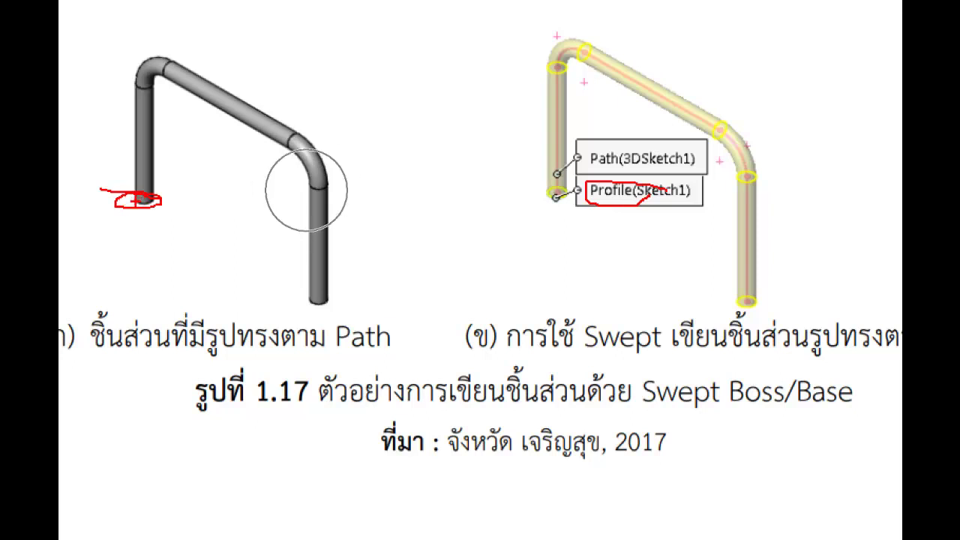
drag(557, 136, 557, 174)
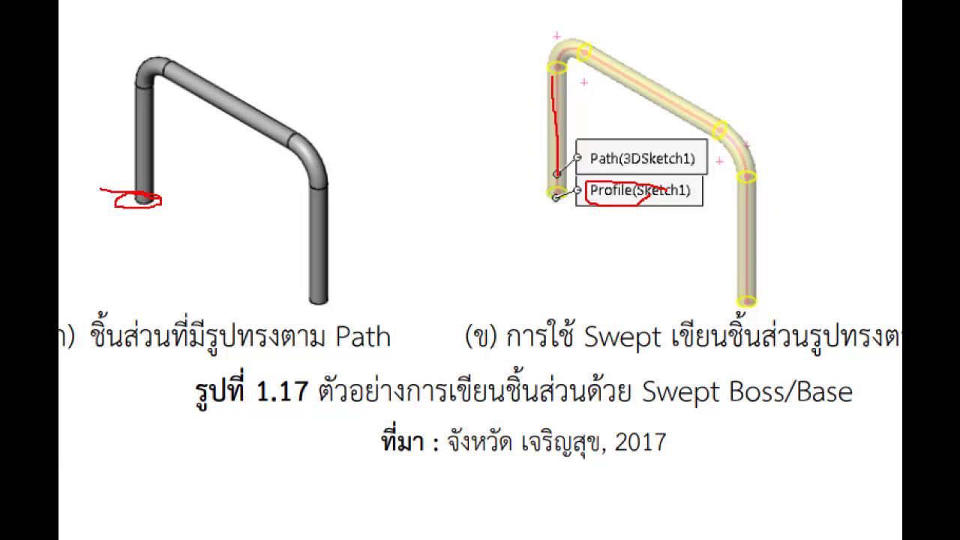
drag(566, 52, 750, 267)
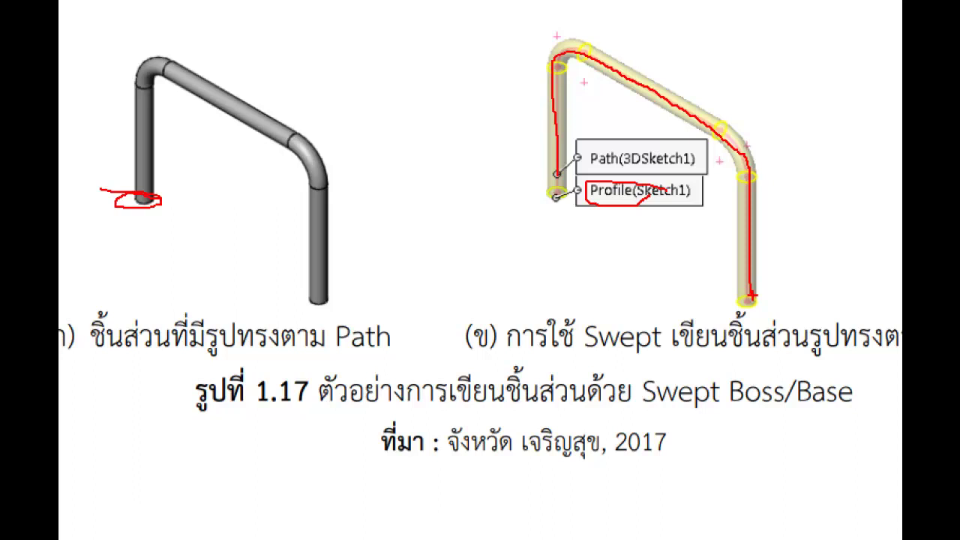
Step: Close the magnified view and scroll the PDF down to page 22's swept-part exercise
key(Escape)
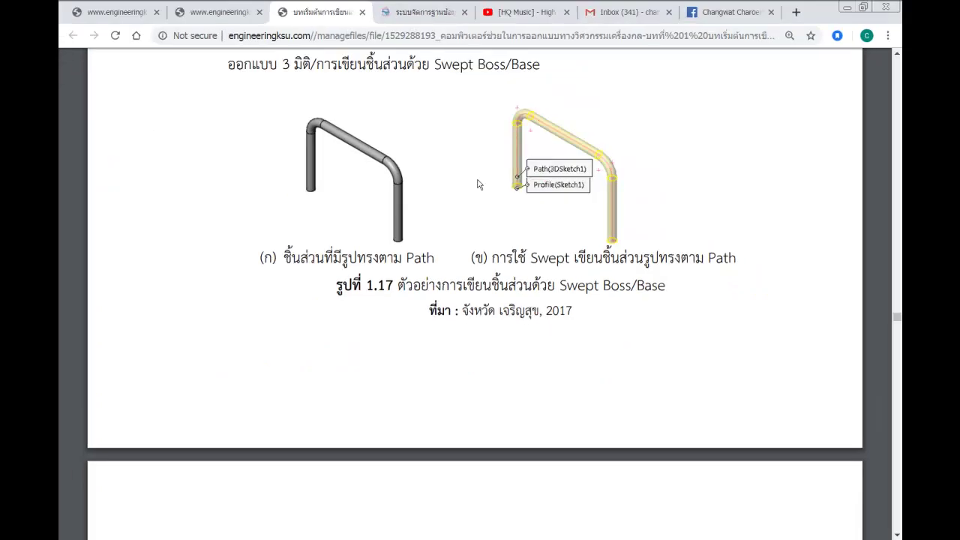
scroll(472, 175, down, 3)
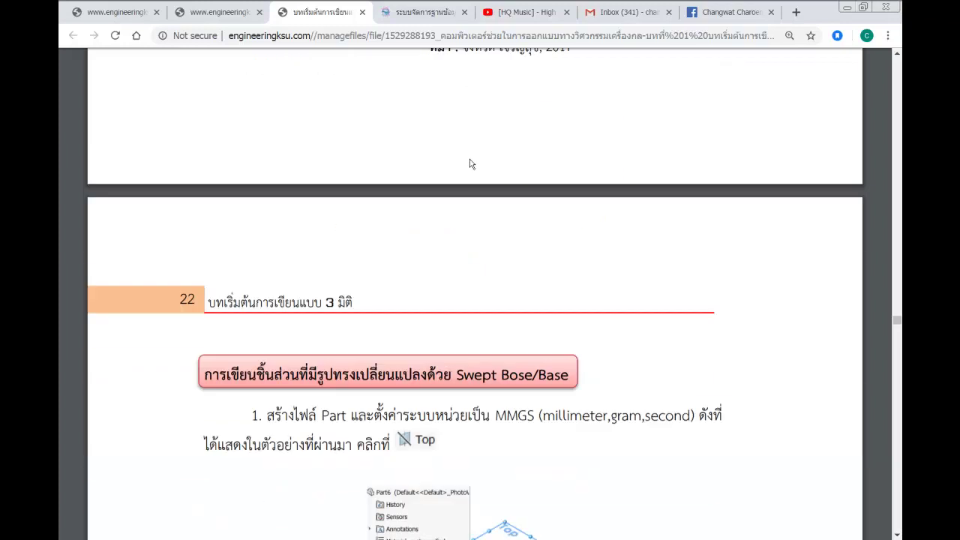
scroll(471, 164, down, 2)
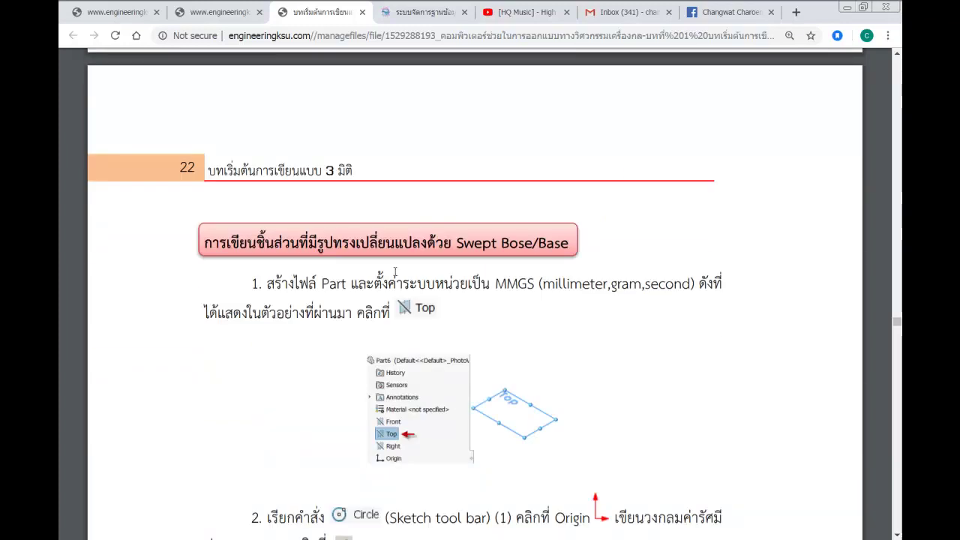
scroll(395, 272, down, 1)
key(alt+Tab)
key(alt+Tab)
Step: Exit the sketch, view Pic-16 isometrically, and close the part through the save prompt
key(ctrl+b)
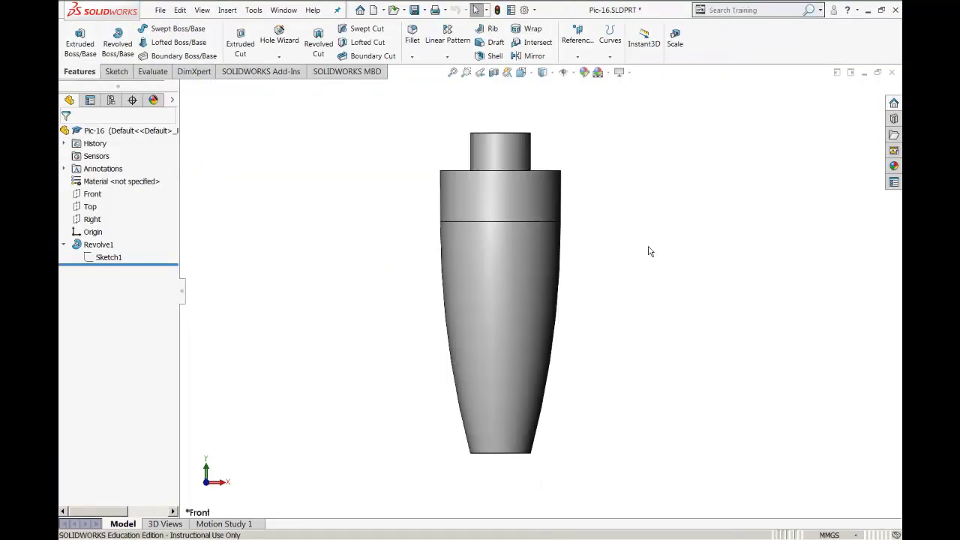
key(ctrl+7)
click(892, 72)
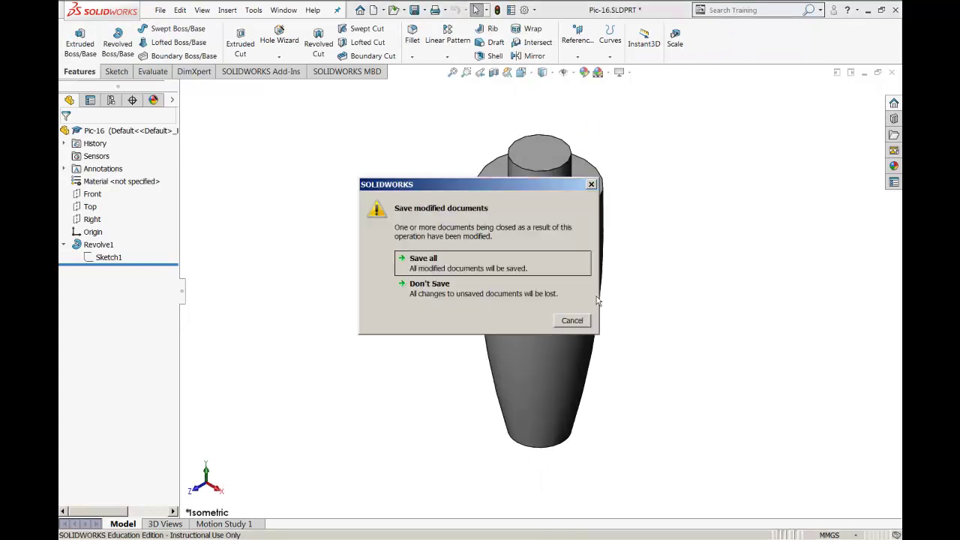
click(447, 270)
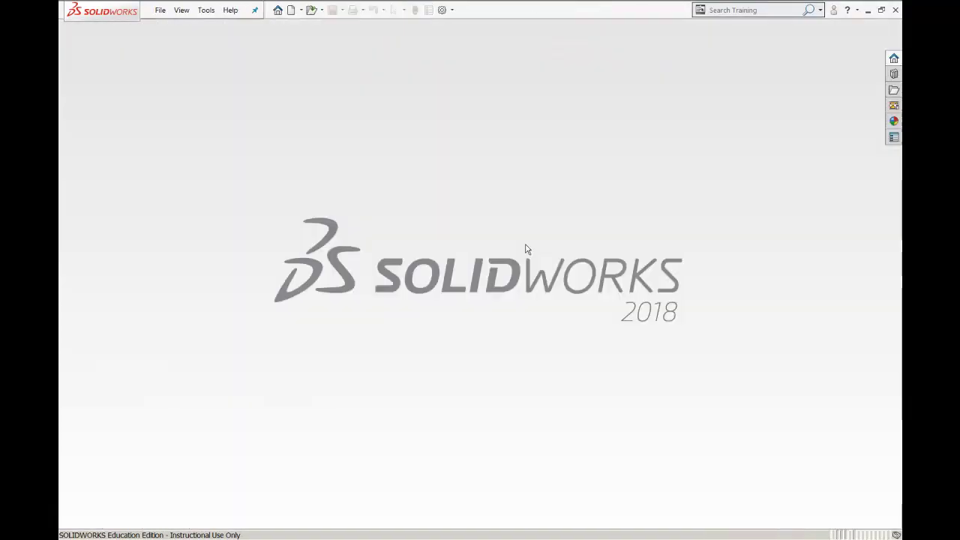
click(456, 225)
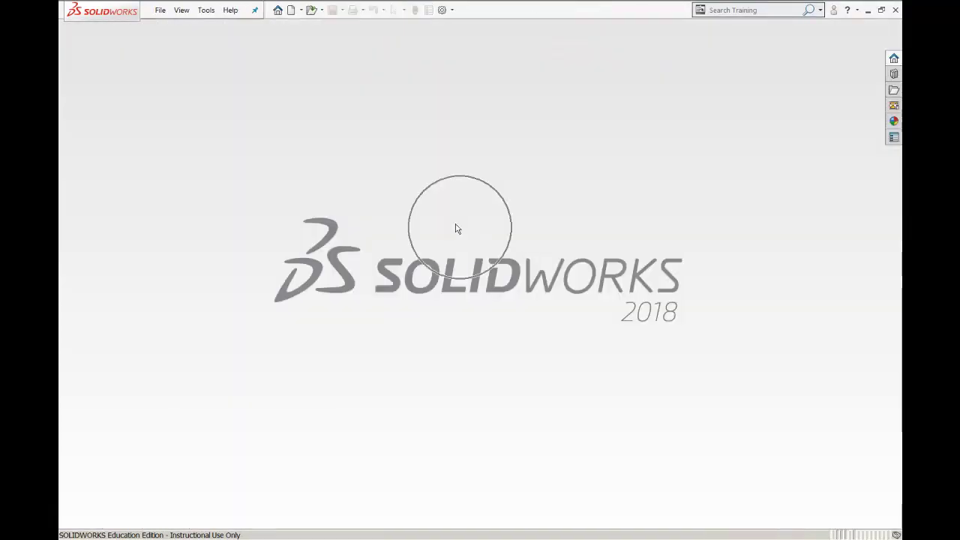
Step: Create a new blank part, Part3, from the part template and bring up its options
click(291, 11)
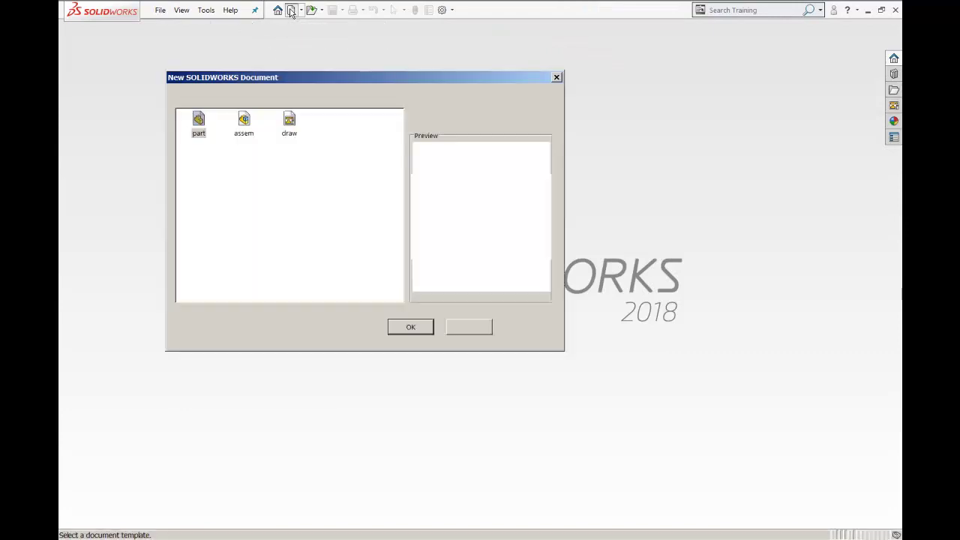
click(192, 131)
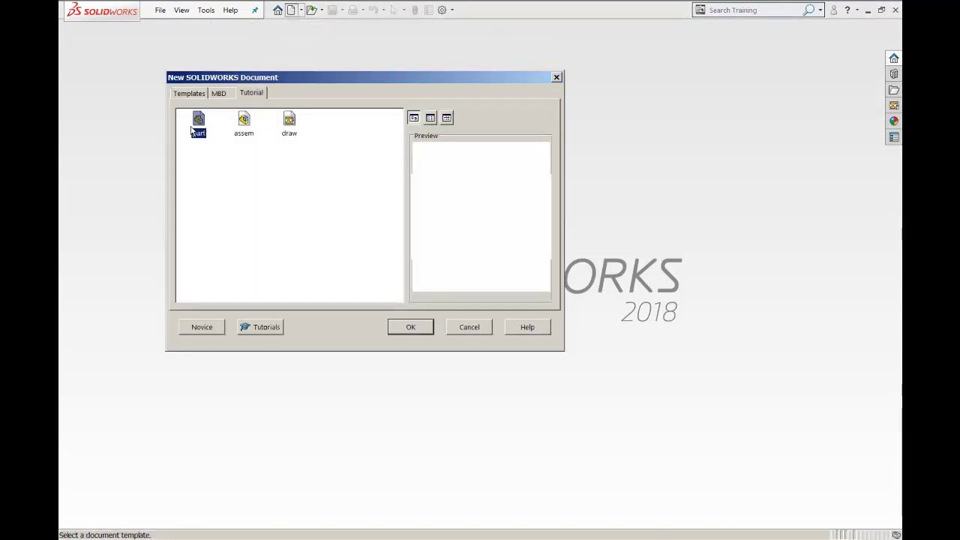
click(192, 130)
click(418, 327)
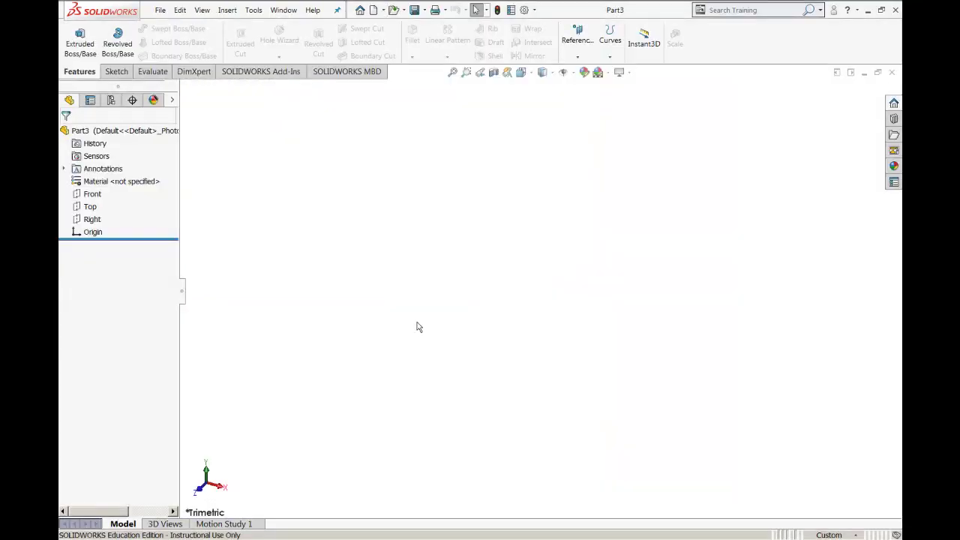
click(524, 10)
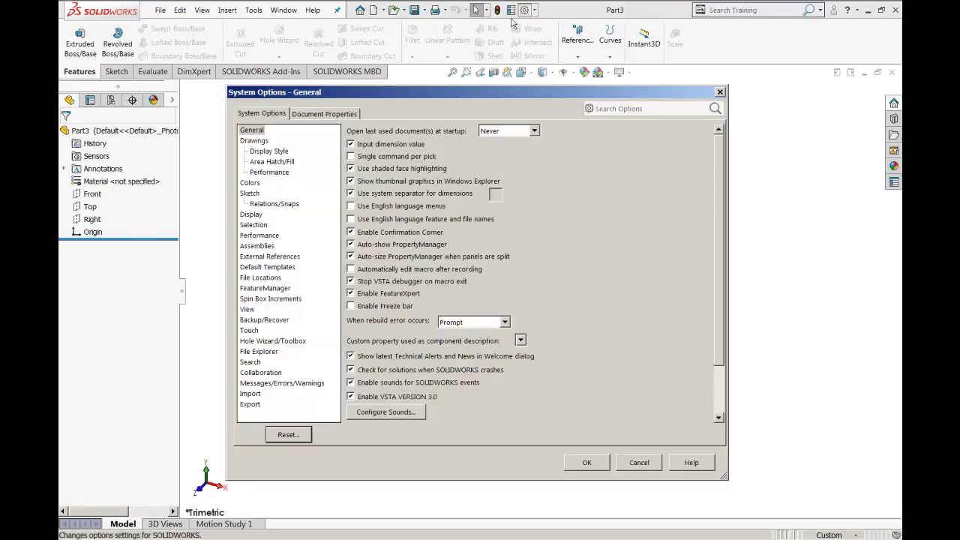
Step: Set Part3's Document Properties units to MMGS (millimeter, gram, second) and close Options
click(322, 114)
click(248, 214)
click(404, 162)
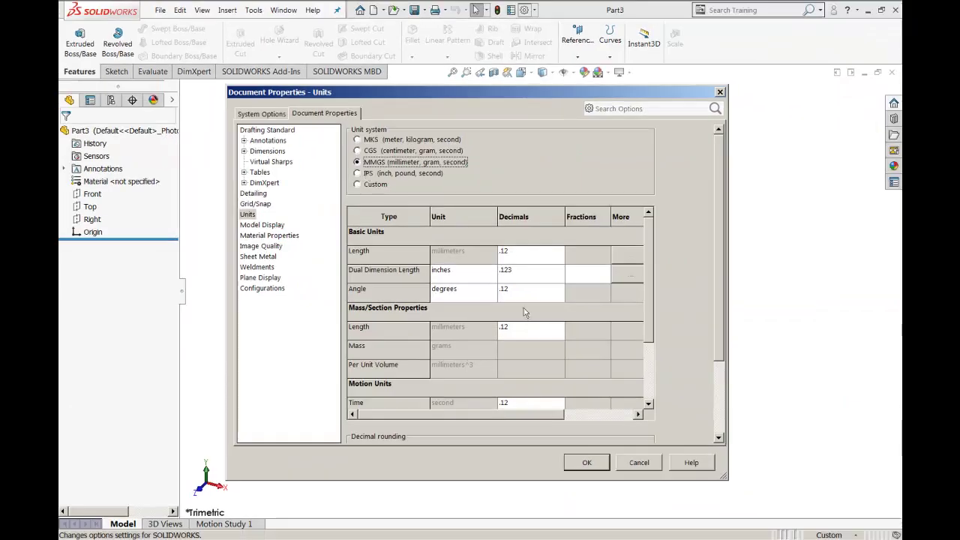
click(589, 465)
Step: Read the tutorial's first step, then select Part3's Top plane in the FeatureManager tree
click(395, 240)
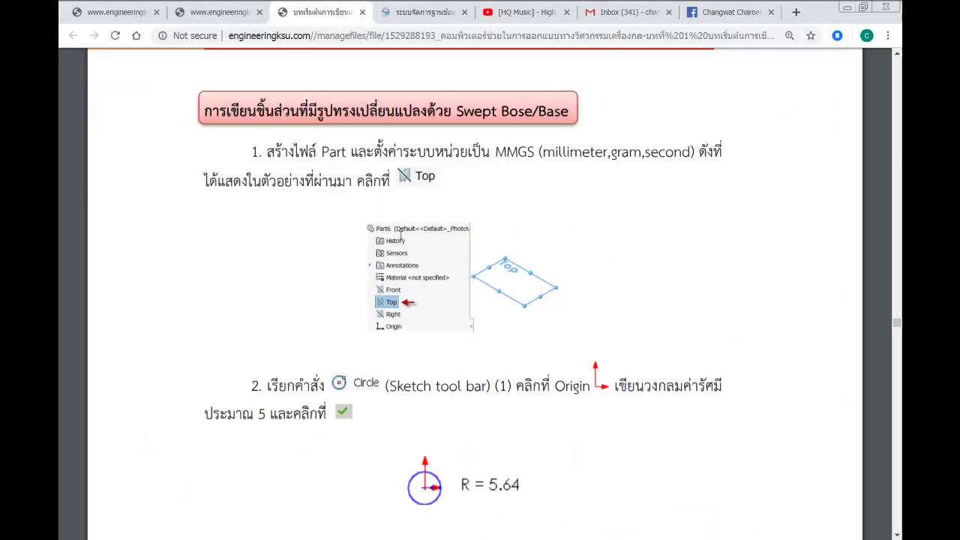
scroll(400, 236, down, 3)
scroll(403, 241, up, 3)
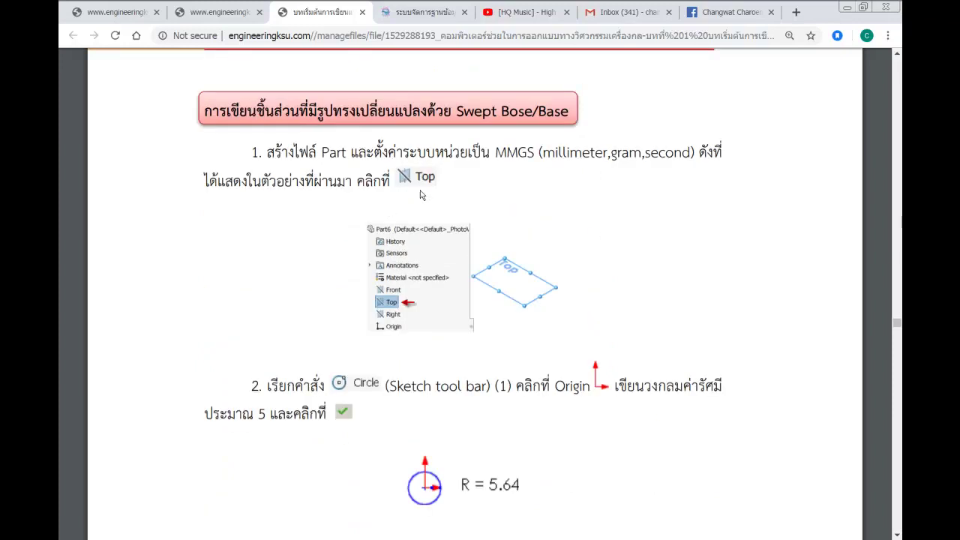
click(421, 194)
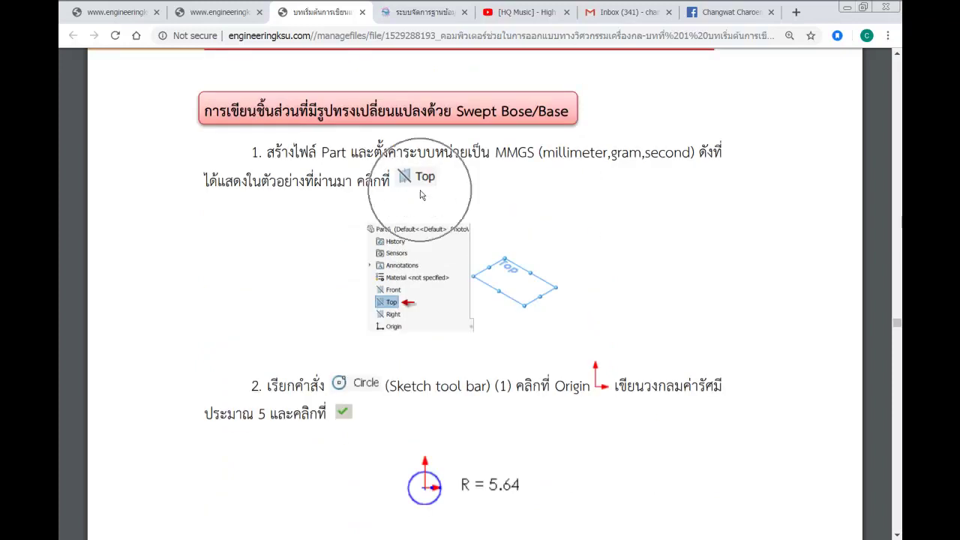
click(509, 282)
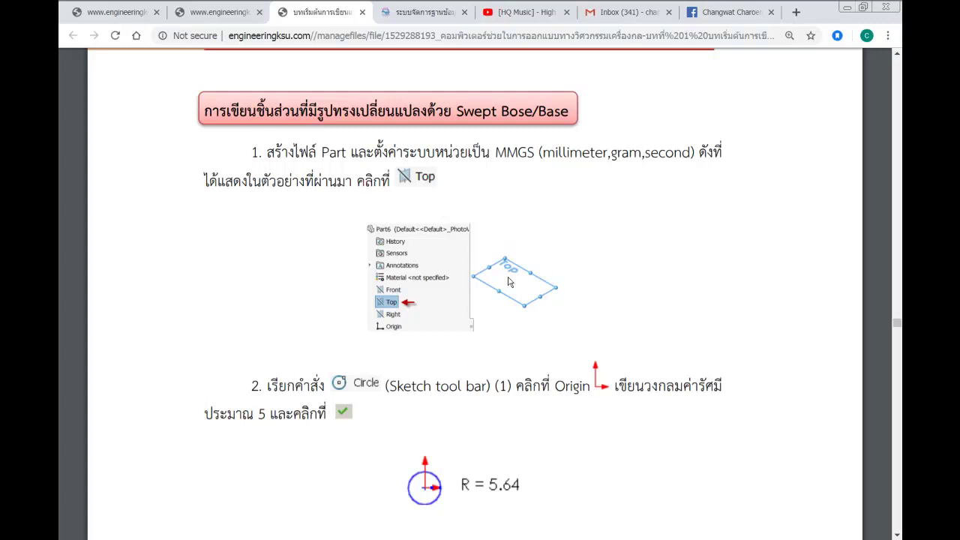
click(508, 282)
scroll(451, 240, down, 3)
click(372, 186)
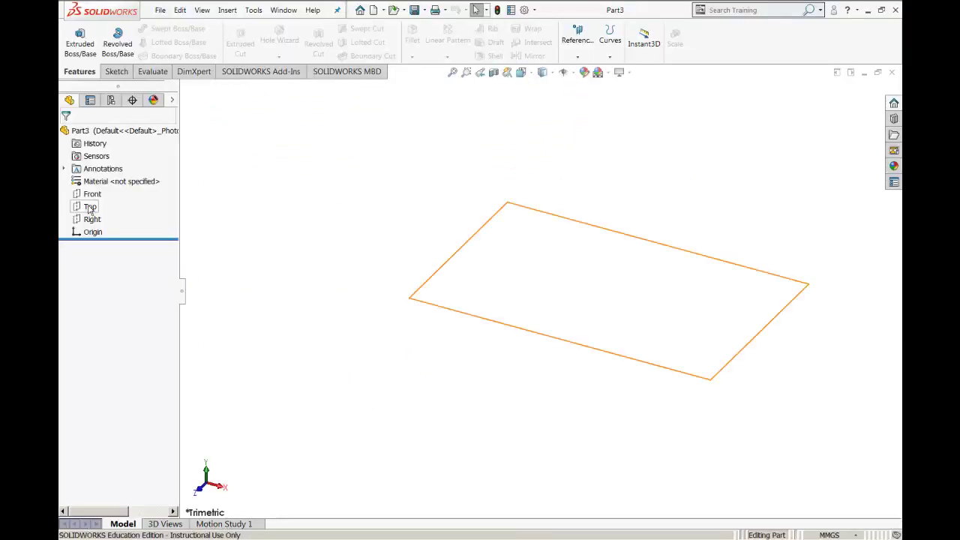
click(90, 207)
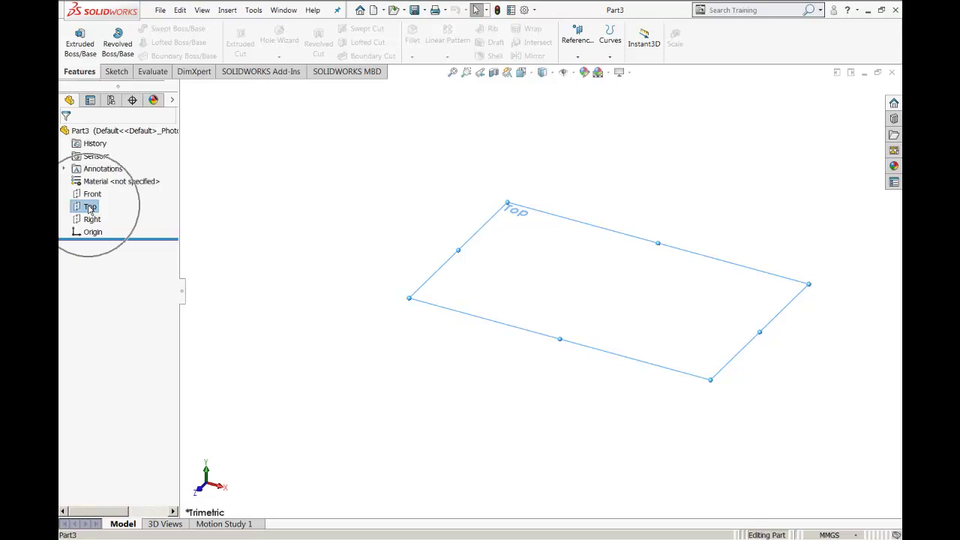
Step: Sketch a circle on the Top plane centred at the origin, radius about 5.93 mm
click(89, 207)
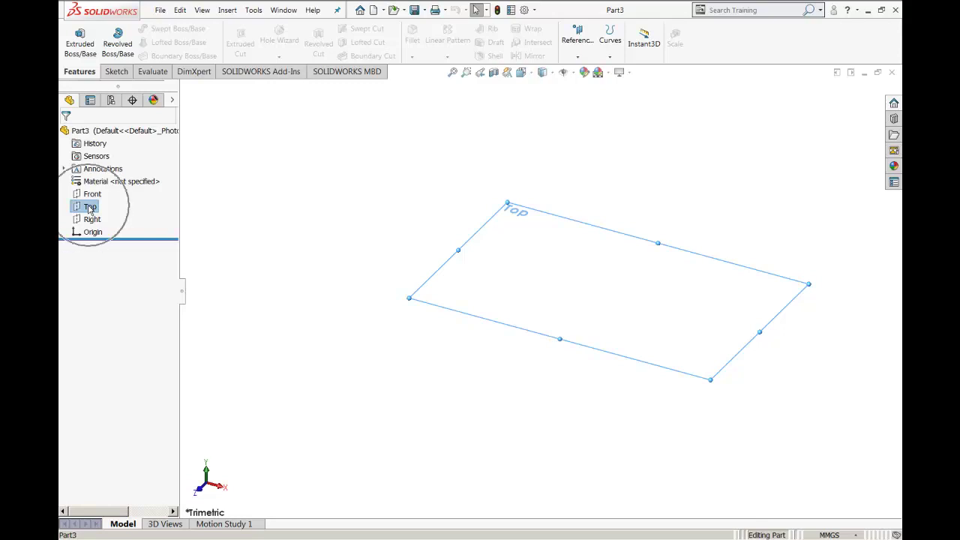
click(116, 72)
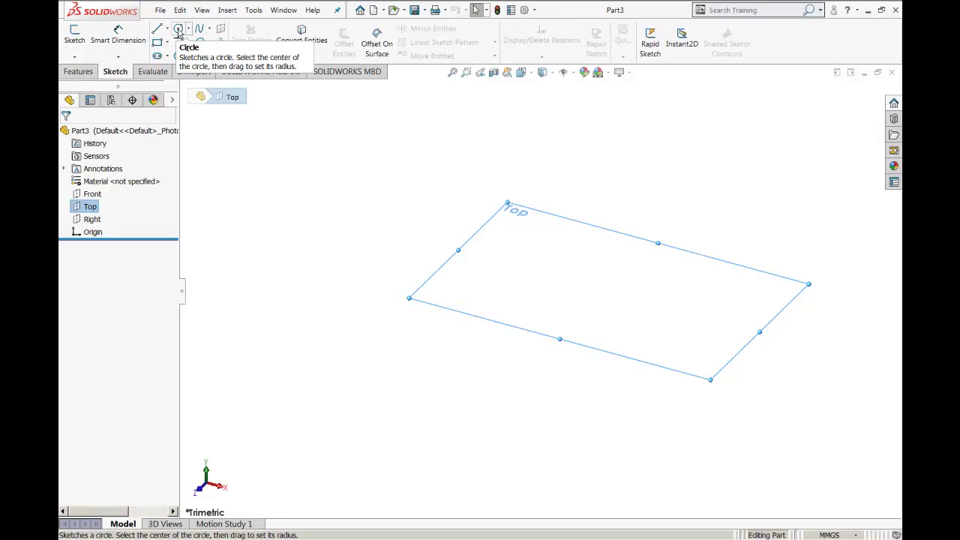
click(178, 30)
click(178, 30)
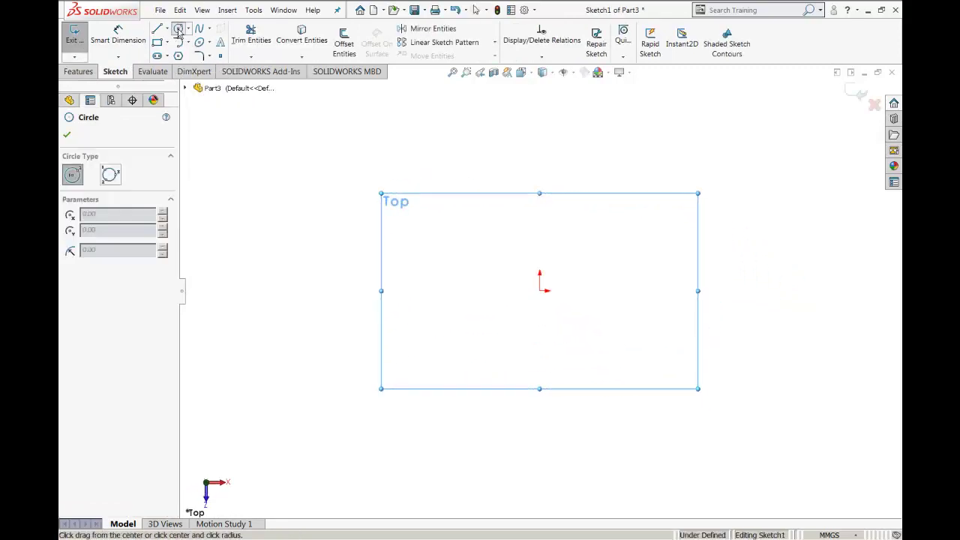
click(540, 291)
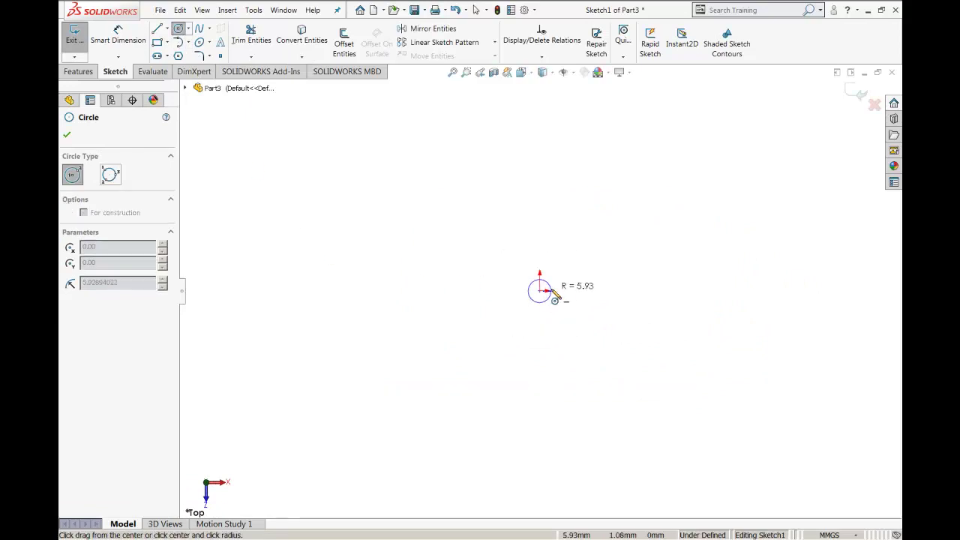
click(552, 293)
Step: Scroll the tutorial in Chrome to its dimensioning step and return to SOLIDWORKS
scroll(574, 300, down, 2)
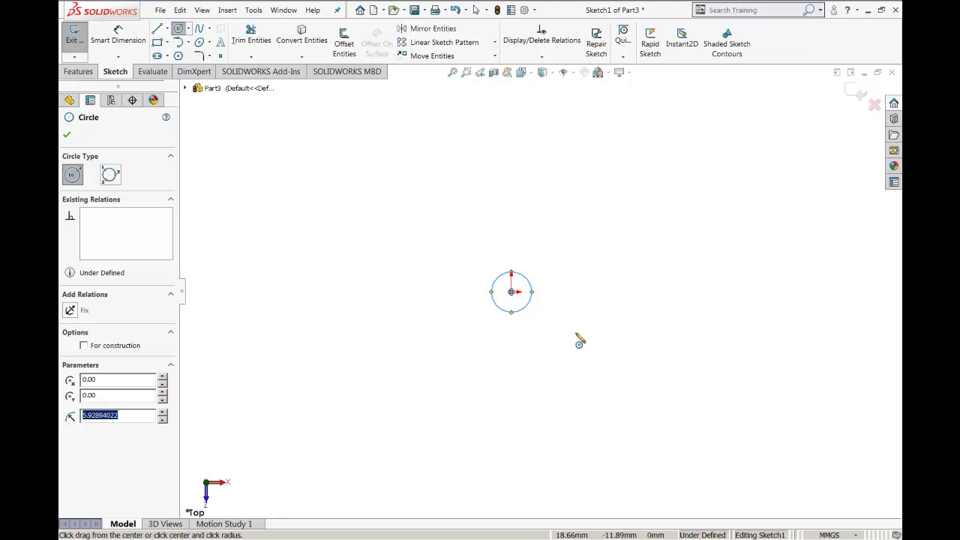
key(alt+Tab)
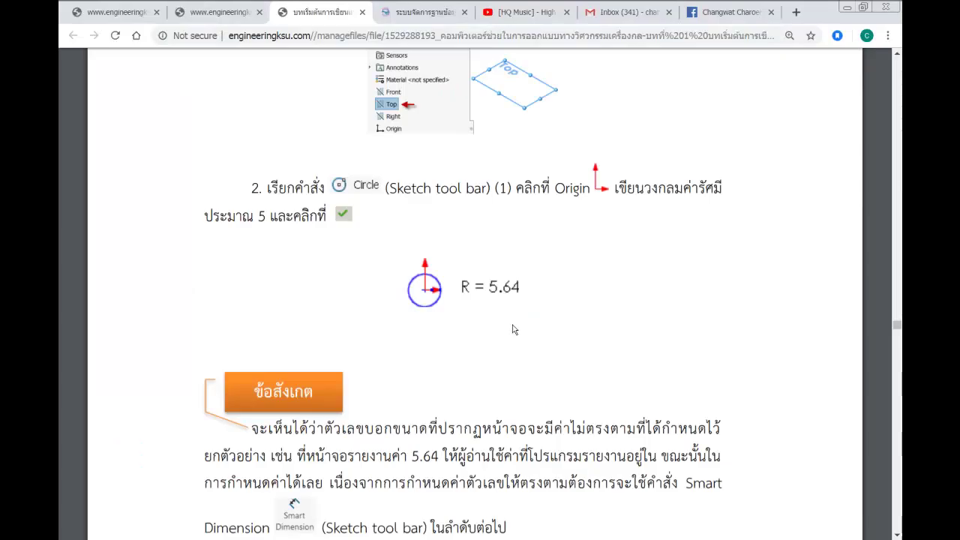
scroll(495, 265, down, 3)
scroll(497, 285, down, 3)
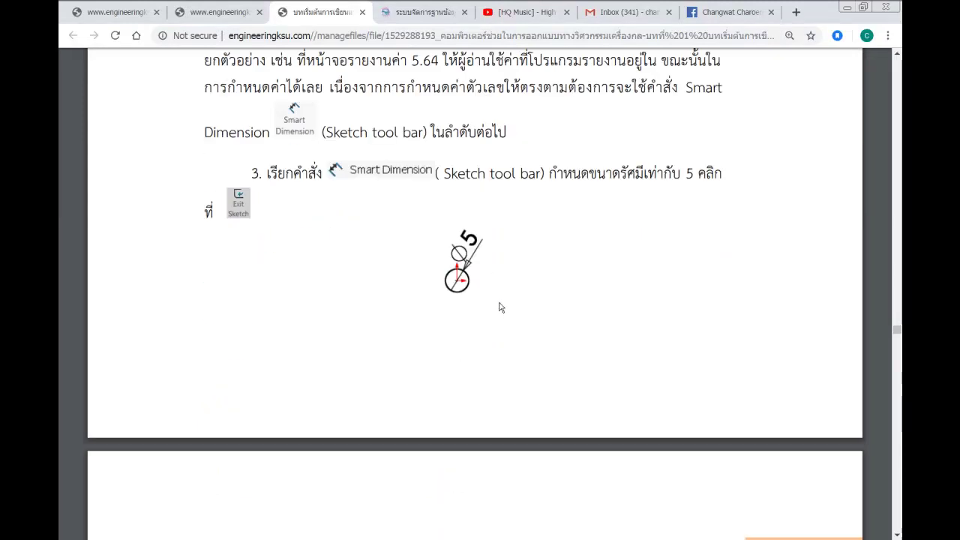
key(alt+Tab)
Step: Dimension the circle with a 5 mm diameter using Smart Dimension
click(117, 36)
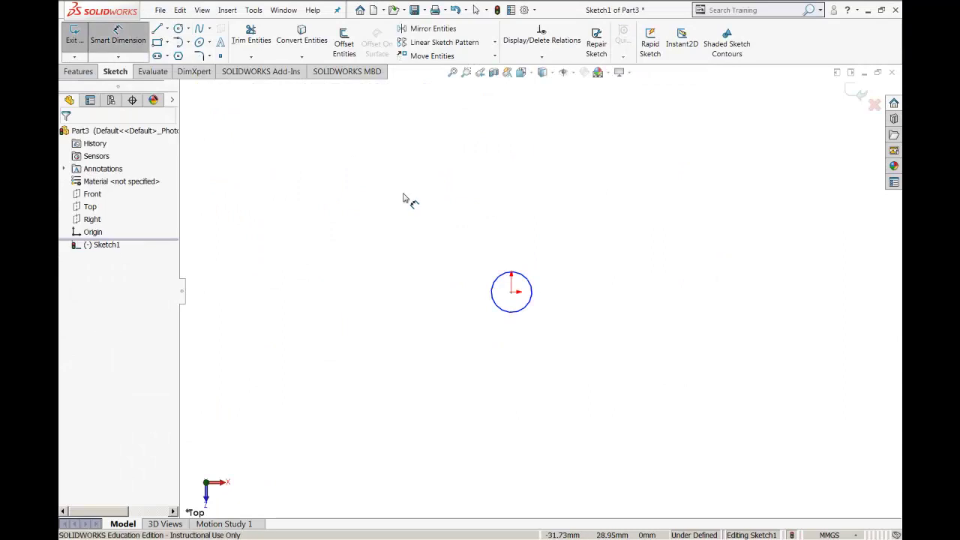
click(532, 283)
click(600, 258)
text(5)
key(Return)
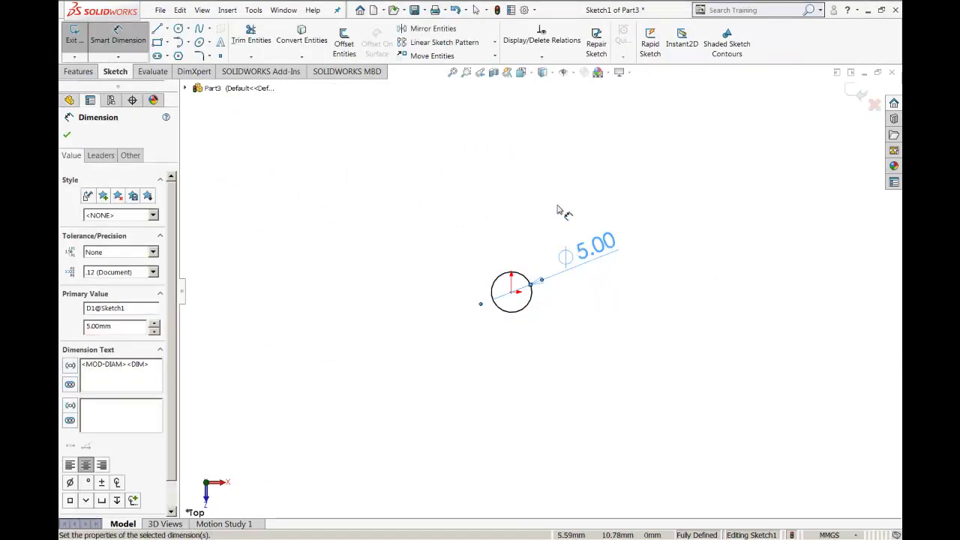
key(Escape)
drag(599, 251, 583, 255)
click(583, 255)
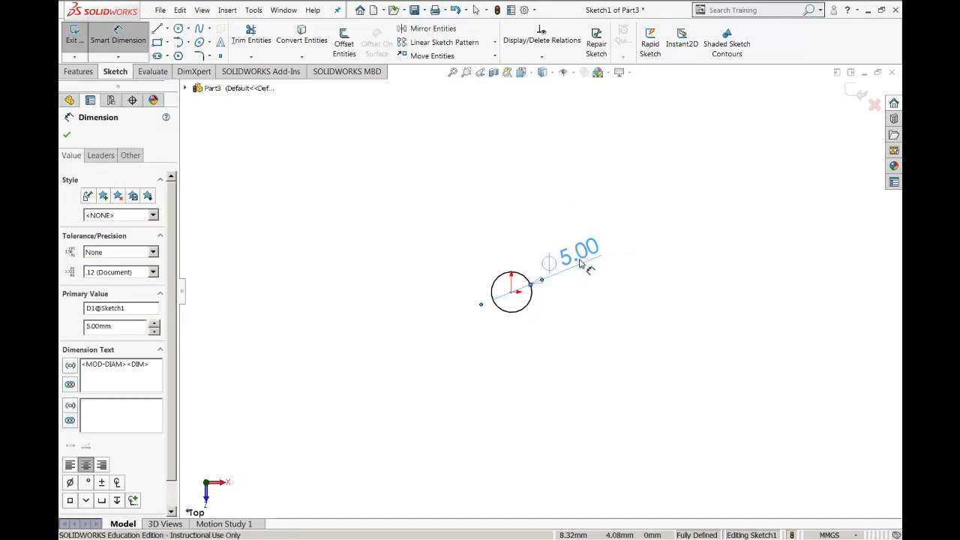
Step: Set the document's primary dimension precision to None in Options > Document Properties > Dimensions
click(525, 9)
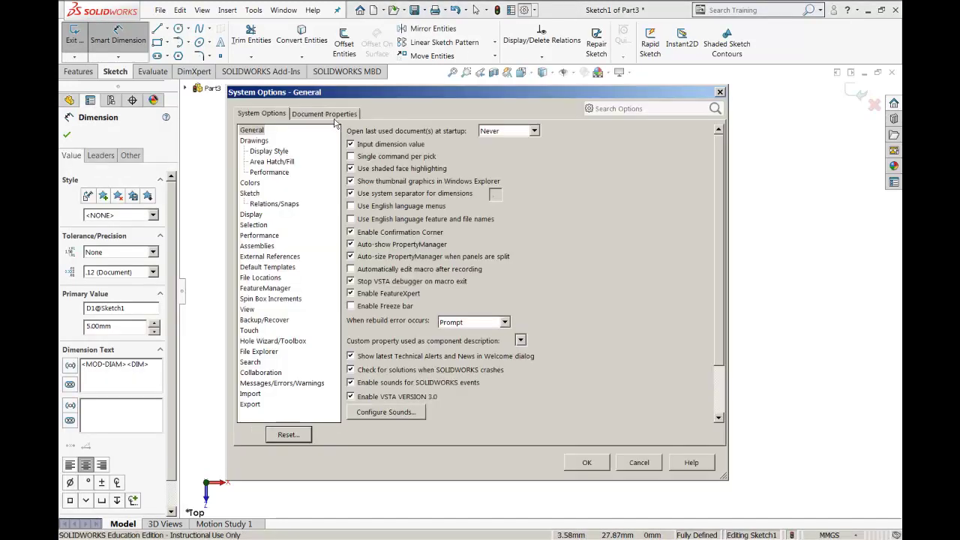
click(335, 118)
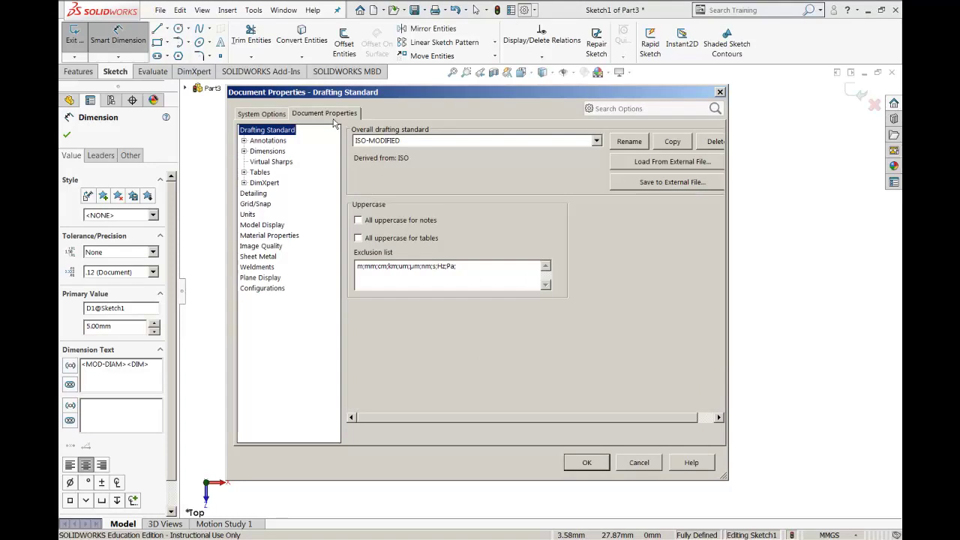
click(268, 152)
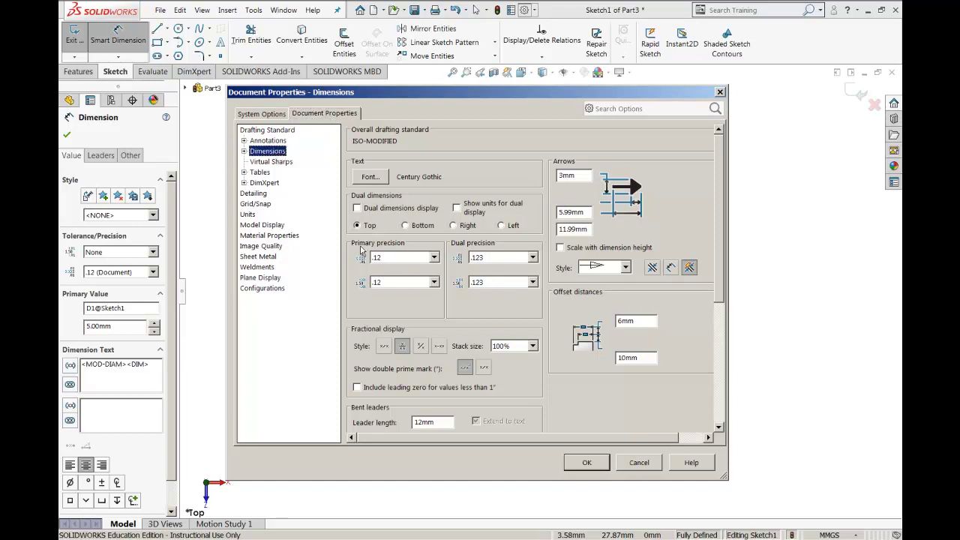
click(401, 257)
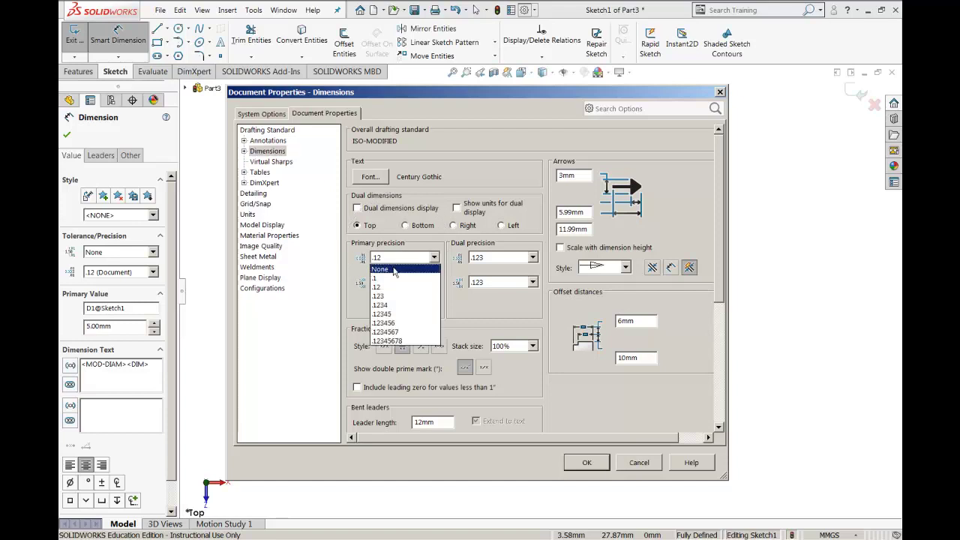
click(393, 270)
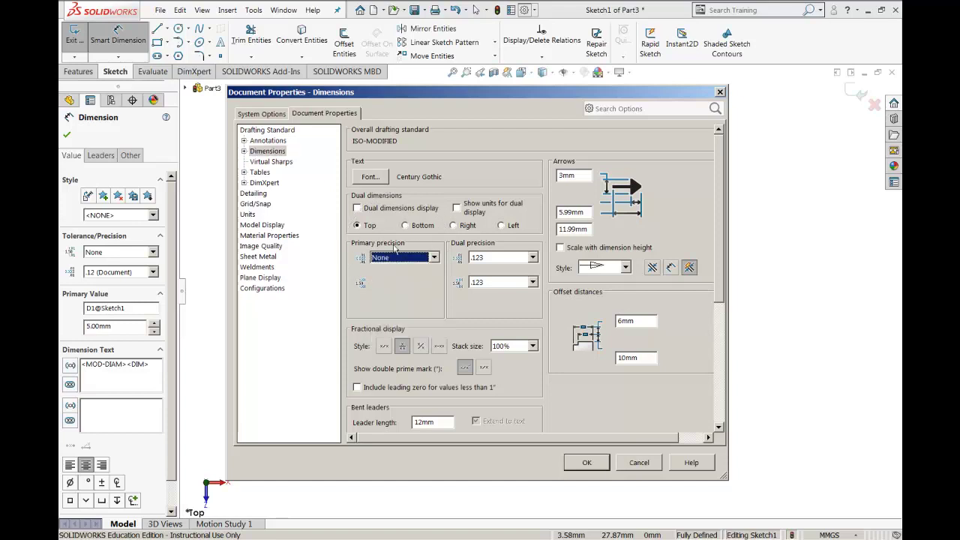
Step: Apply the no-decimal precision and nudge the Ø5 label slightly left
click(586, 462)
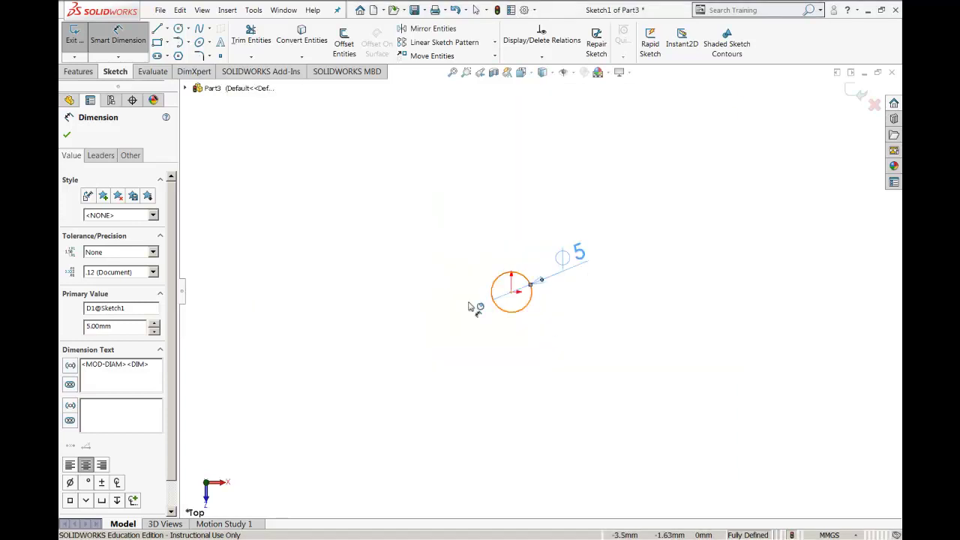
click(592, 280)
drag(578, 254, 562, 257)
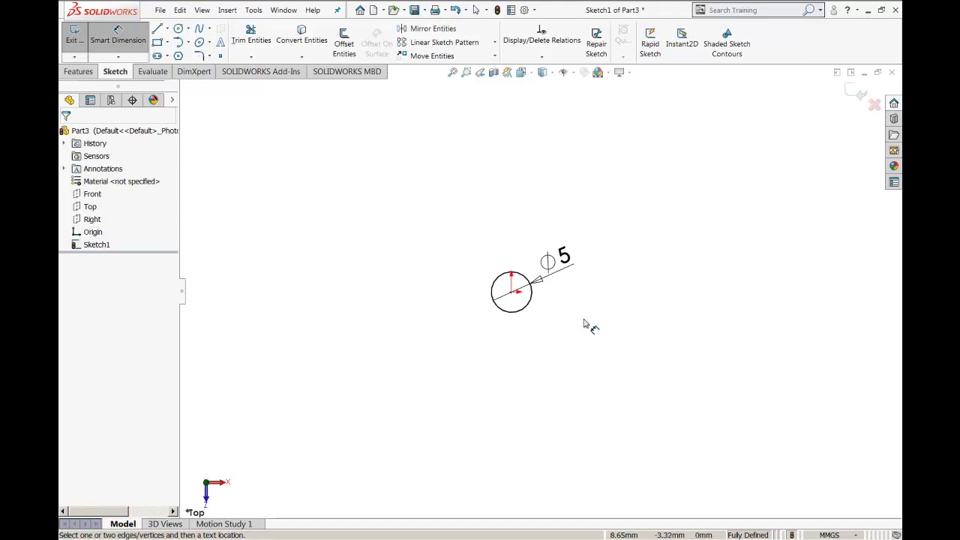
Step: Reconfirm primary precision is None, then drag the Ø5 label closer to the circle
click(525, 10)
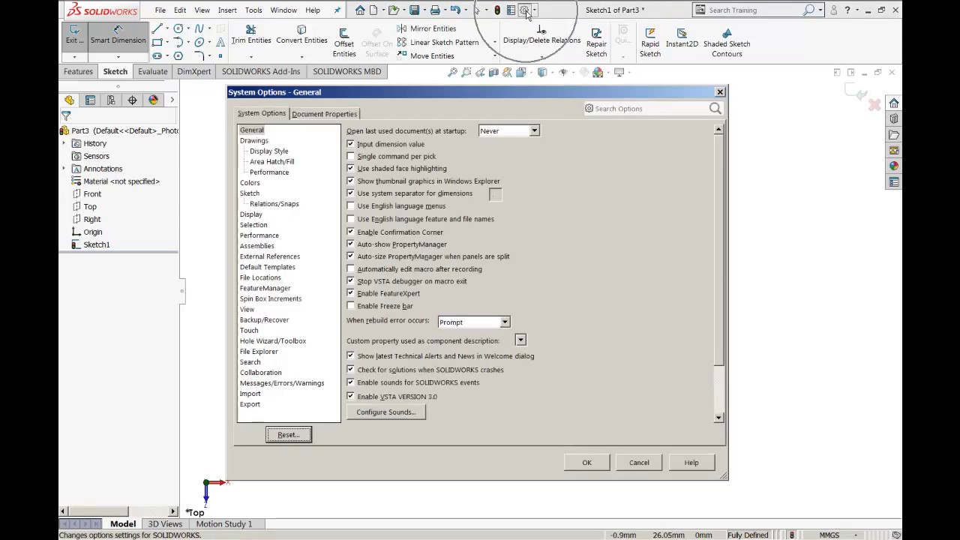
click(323, 114)
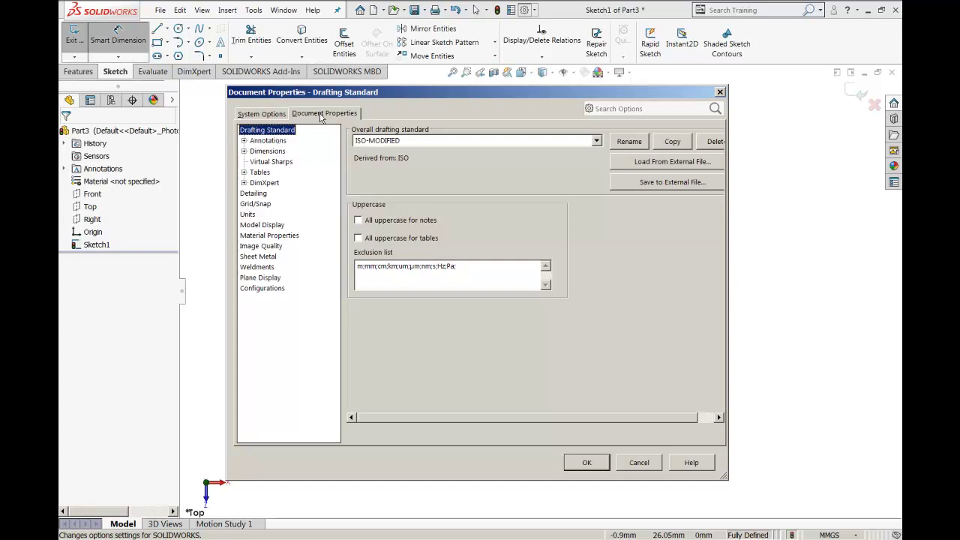
click(268, 151)
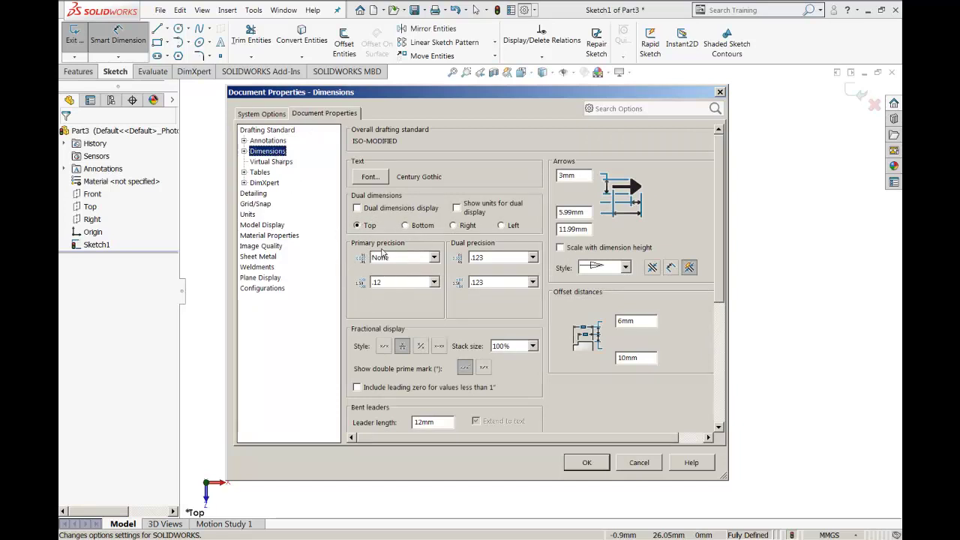
click(382, 258)
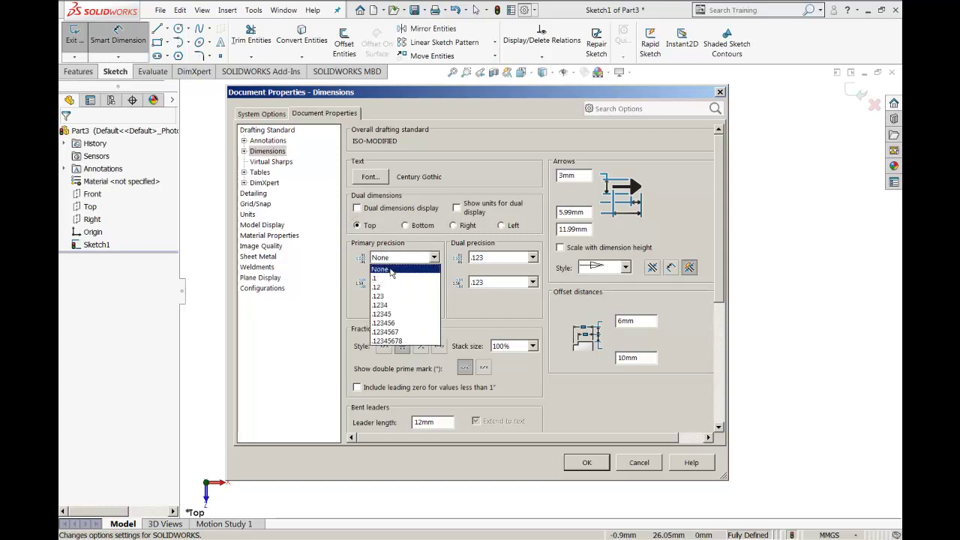
click(391, 272)
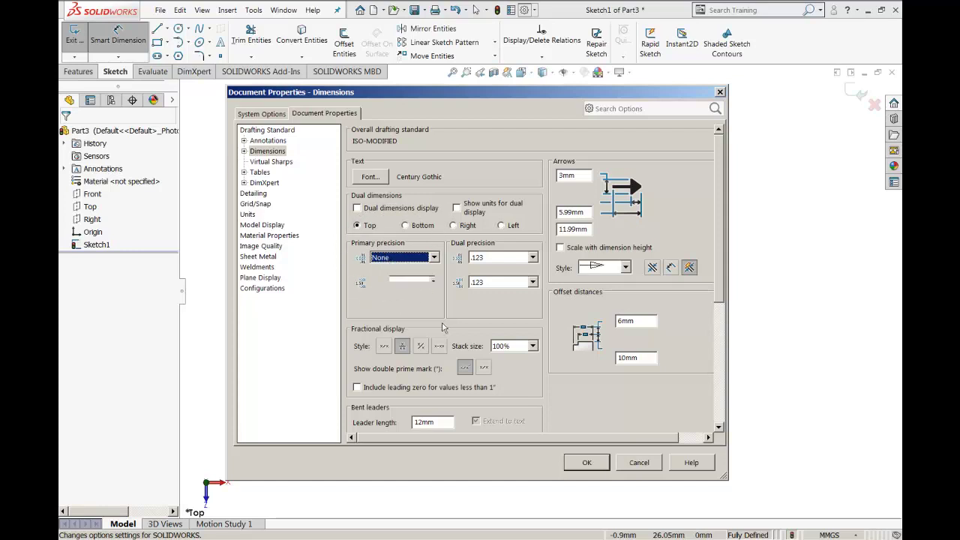
click(587, 462)
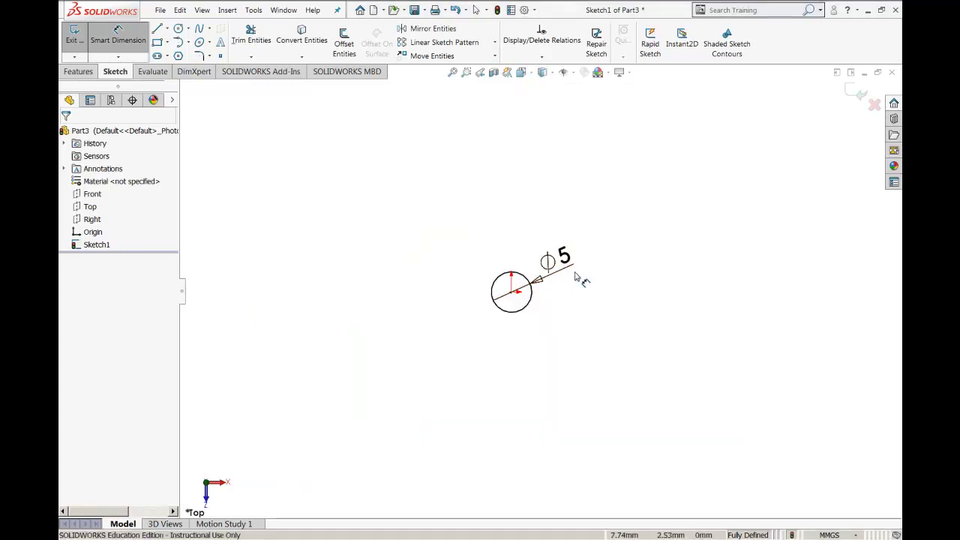
drag(577, 271, 553, 267)
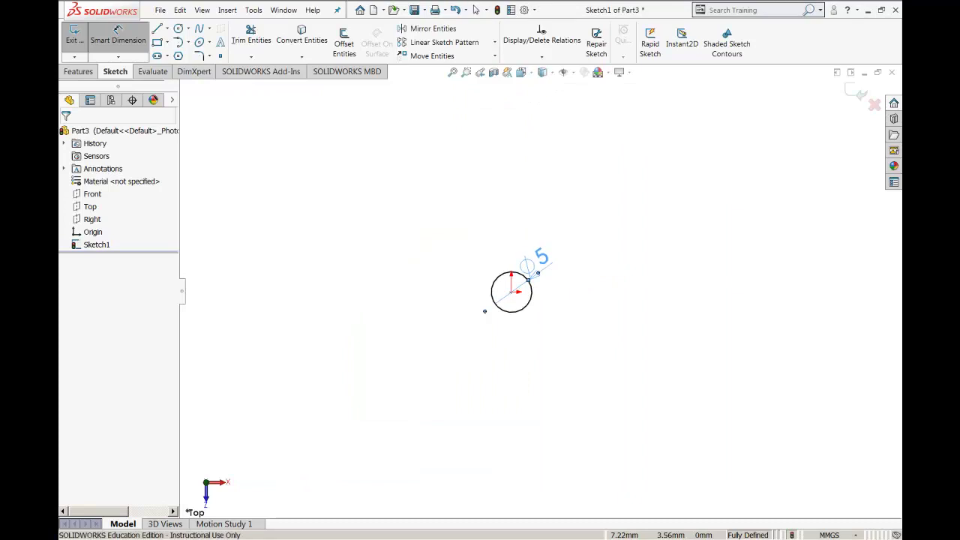
click(619, 349)
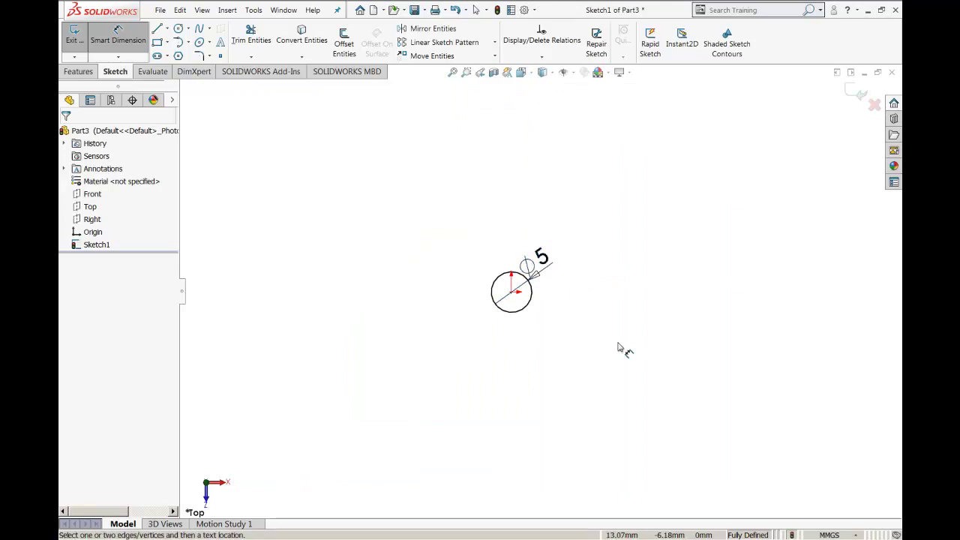
Step: Scroll through the tutorial PDF to read the next step
key(alt+Tab)
scroll(591, 326, down, 5)
scroll(591, 327, down, 2)
scroll(591, 323, up, 3)
scroll(590, 314, up, 3)
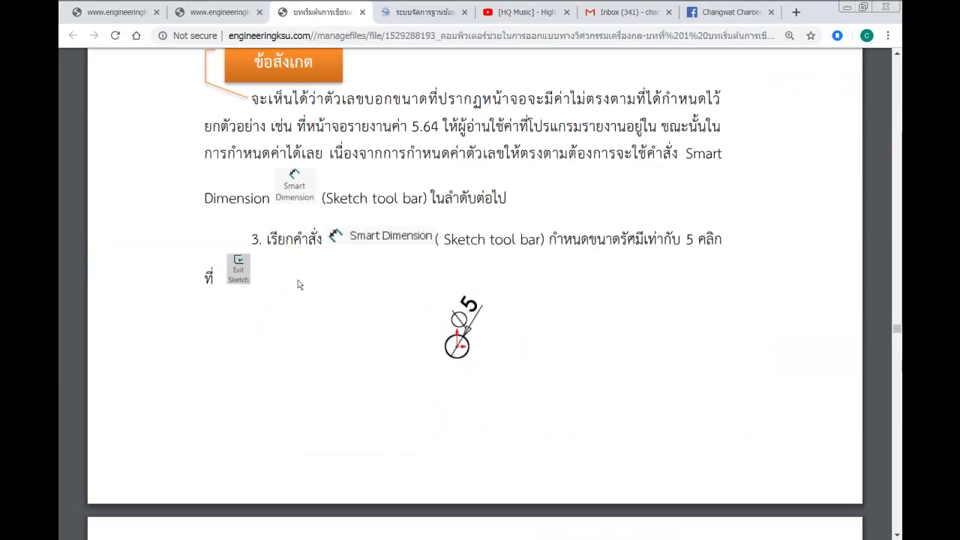
scroll(405, 322, down, 3)
scroll(589, 317, down, 2)
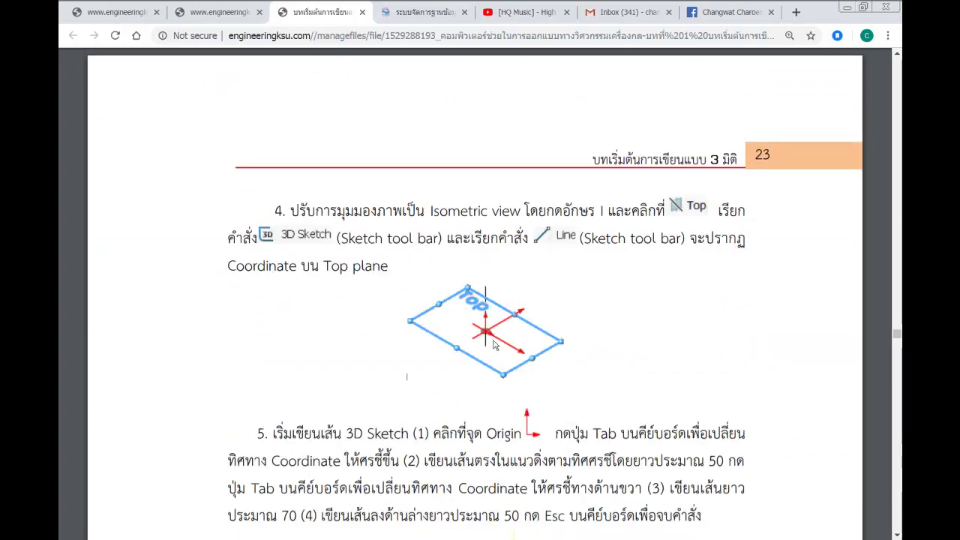
key(ctrl)
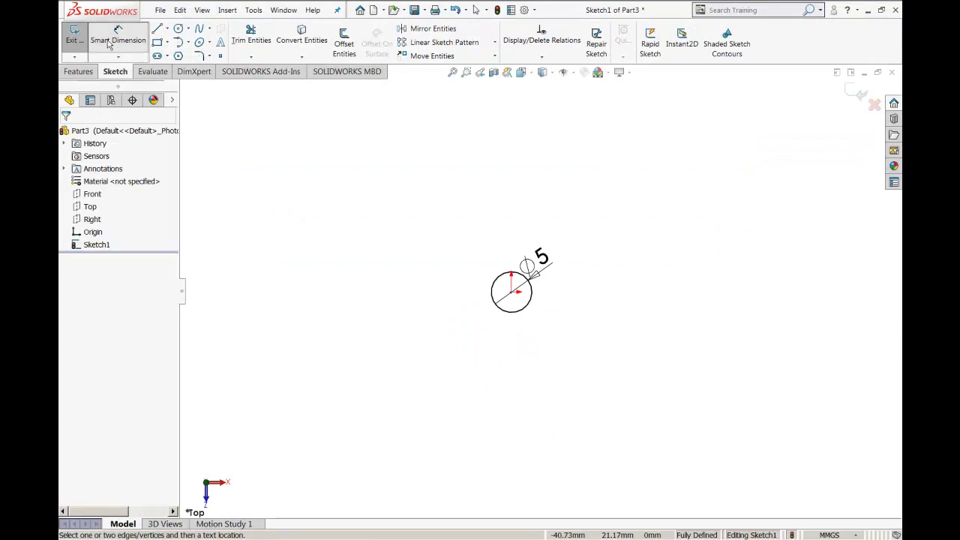
Step: Exit the circle sketch, switch to isometric view, and select the Top plane for the sweep path
click(75, 34)
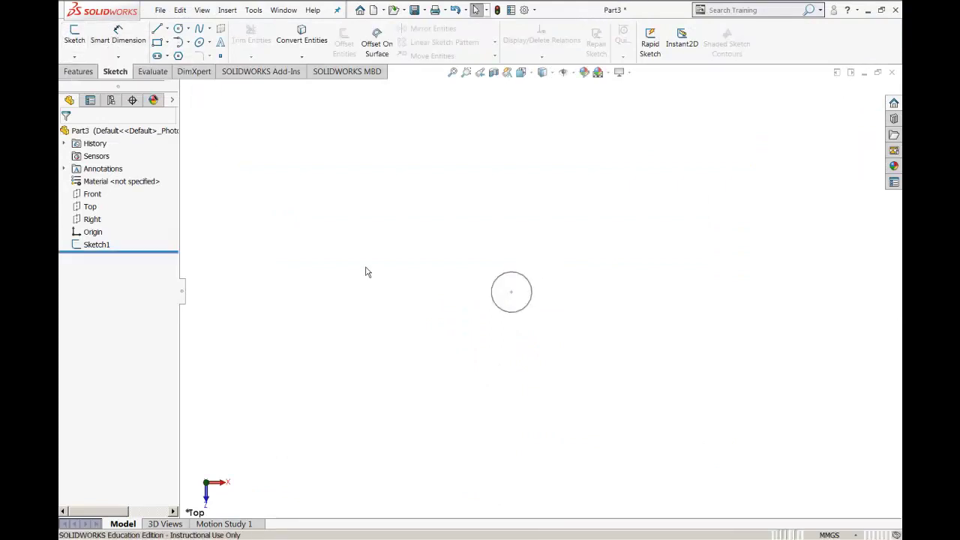
key(ctrl+7)
scroll(402, 281, down, 3)
scroll(515, 317, up, 4)
scroll(538, 315, up, 2)
scroll(542, 305, up, 2)
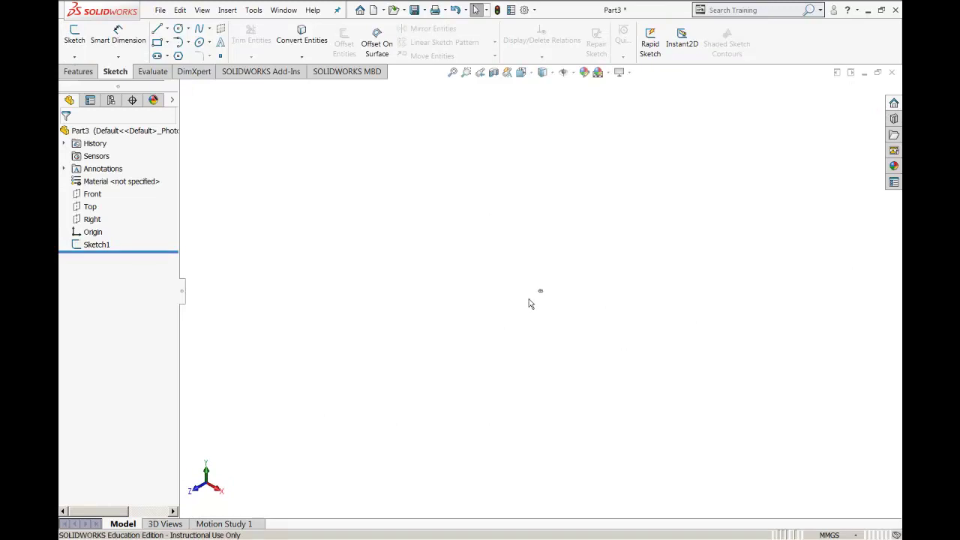
click(89, 207)
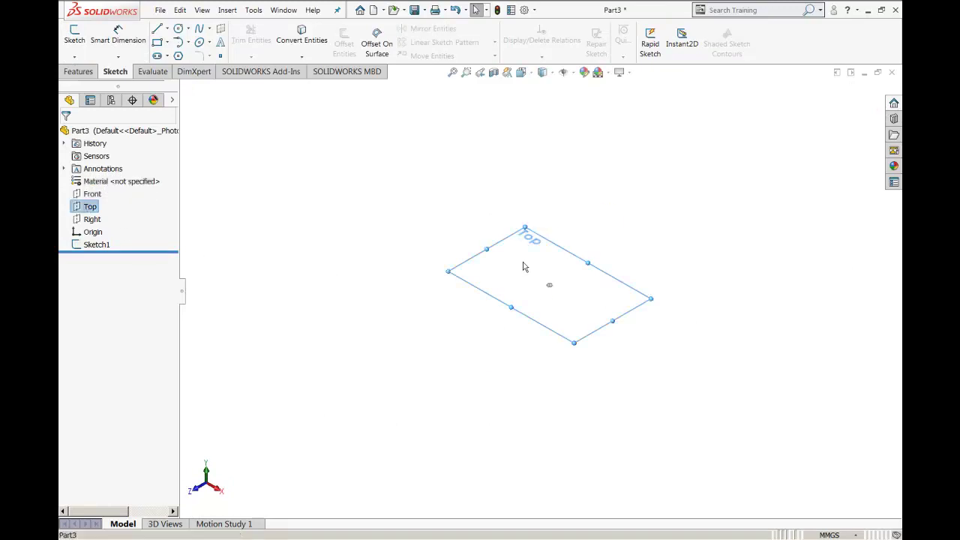
scroll(579, 266, down, 3)
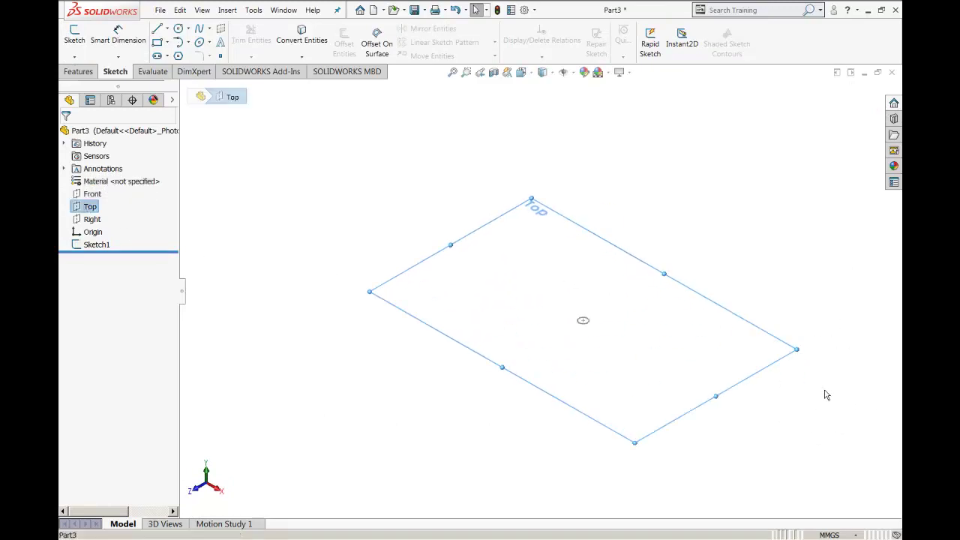
scroll(851, 390, down, 2)
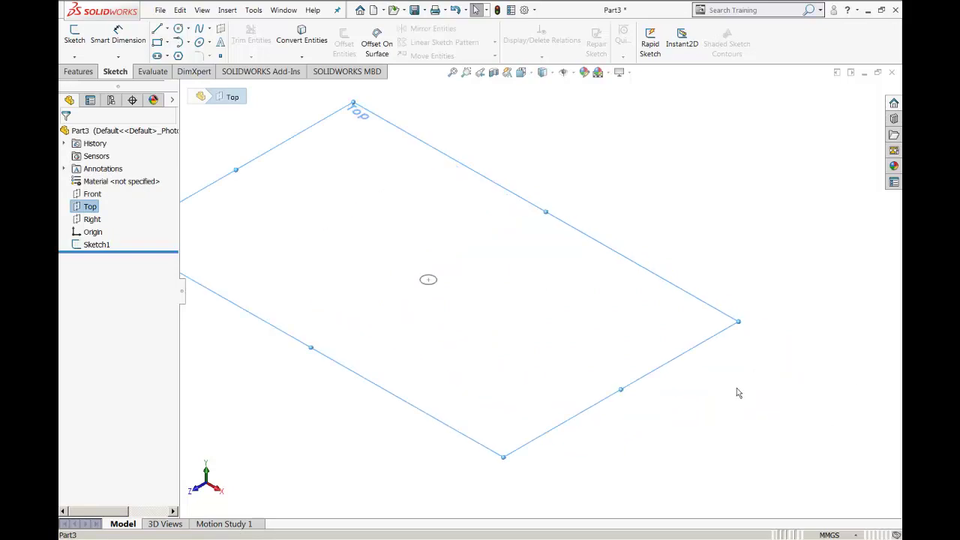
scroll(469, 331, up, 1)
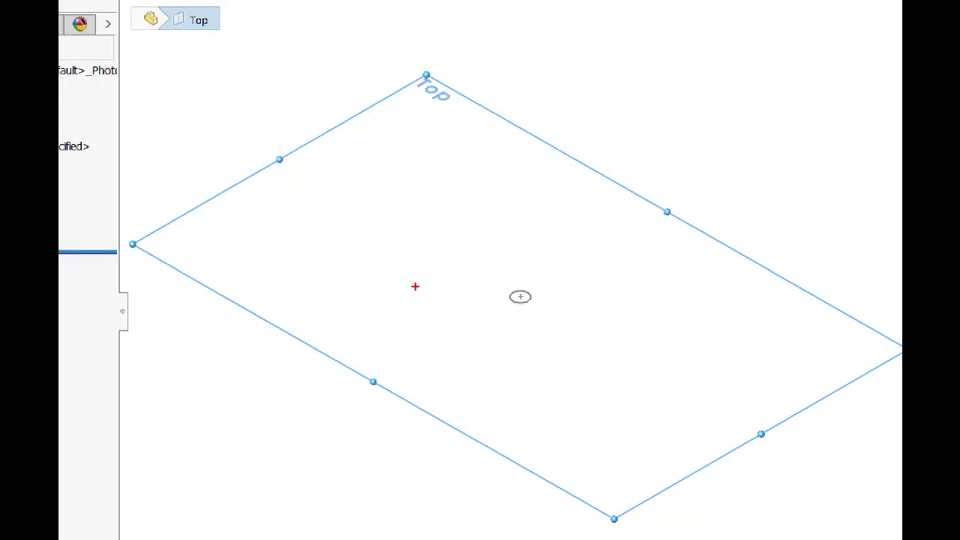
mouse_move(544, 298)
mouse_down()
mouse_move(514, 284)
mouse_move(518, 310)
mouse_move(547, 297)
mouse_move(515, 305)
mouse_up()
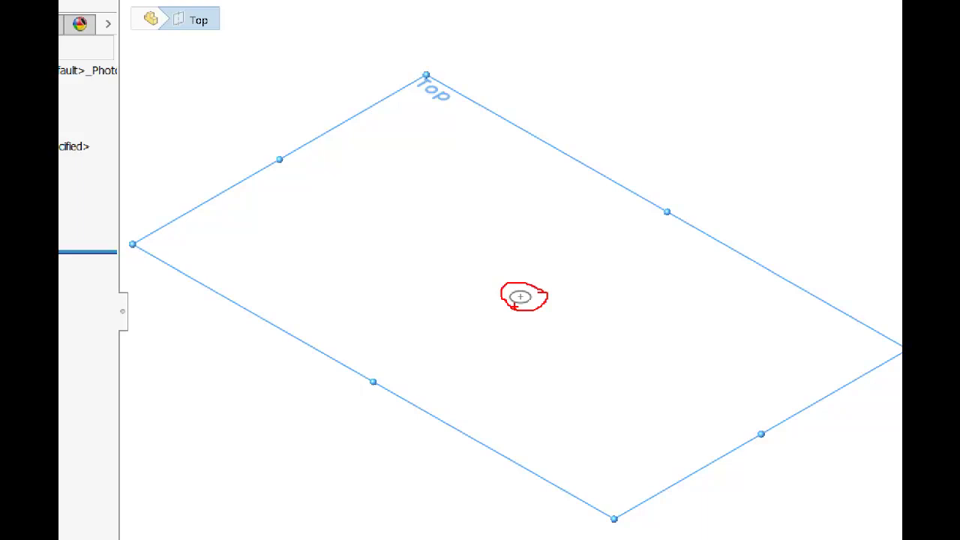
Step: Review tutorial page 23, which covers starting a 3D sketch on the Top plane
click(389, 275)
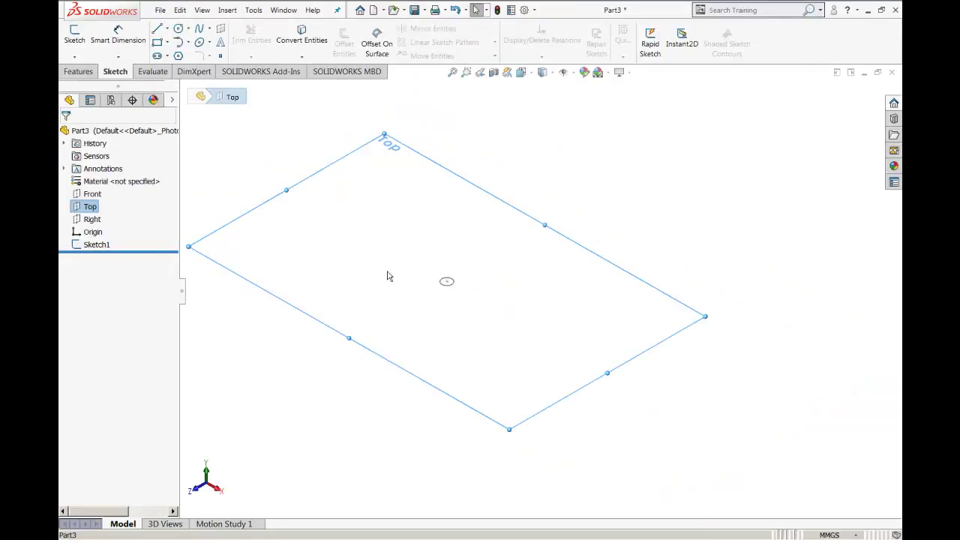
key(alt+Tab)
scroll(504, 304, down, 2)
scroll(504, 304, down, 3)
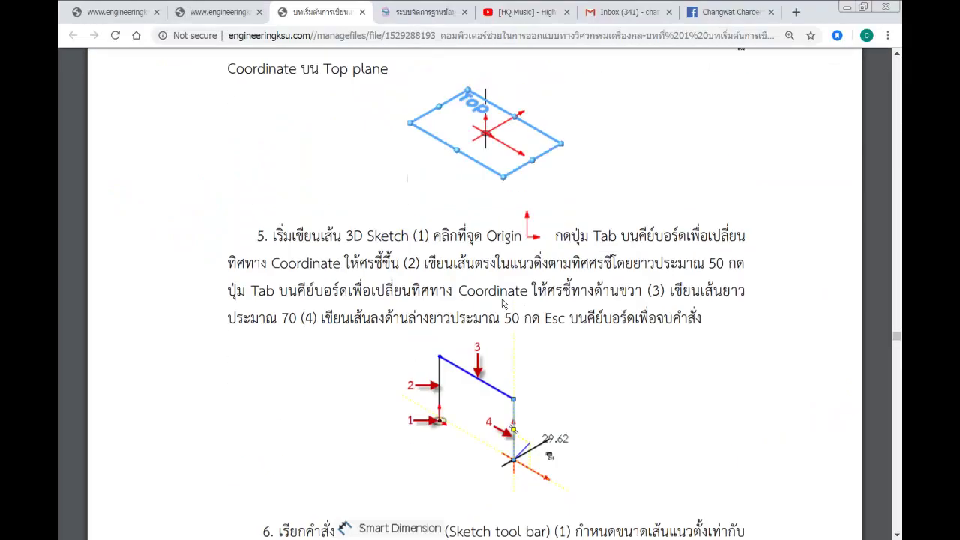
scroll(504, 304, up, 5)
click(503, 300)
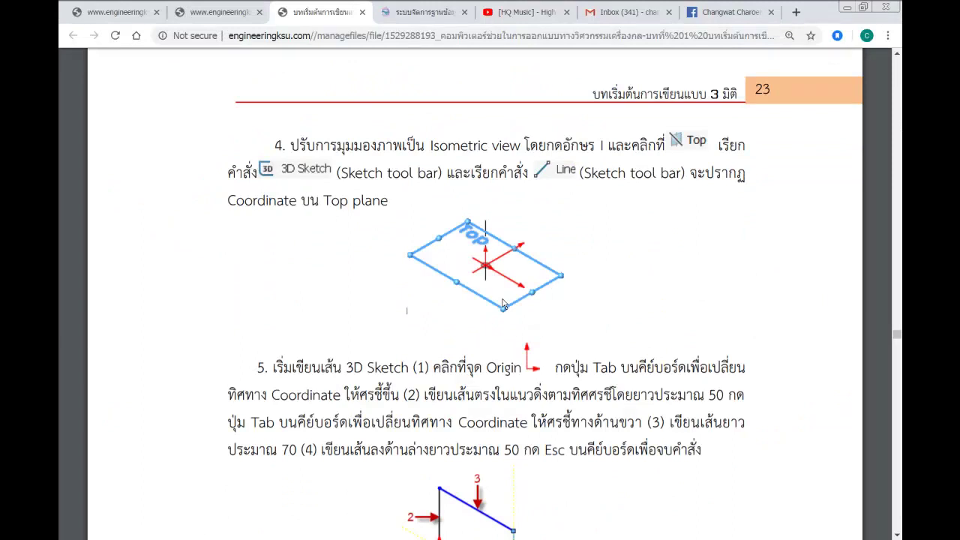
click(693, 156)
click(294, 177)
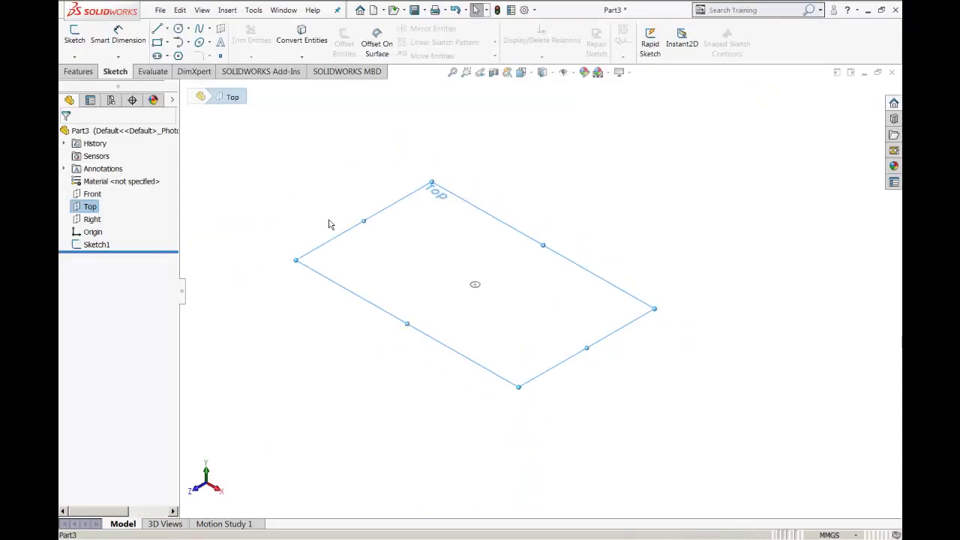
Step: Select the Top plane in the Part3 feature tree
click(90, 206)
click(90, 206)
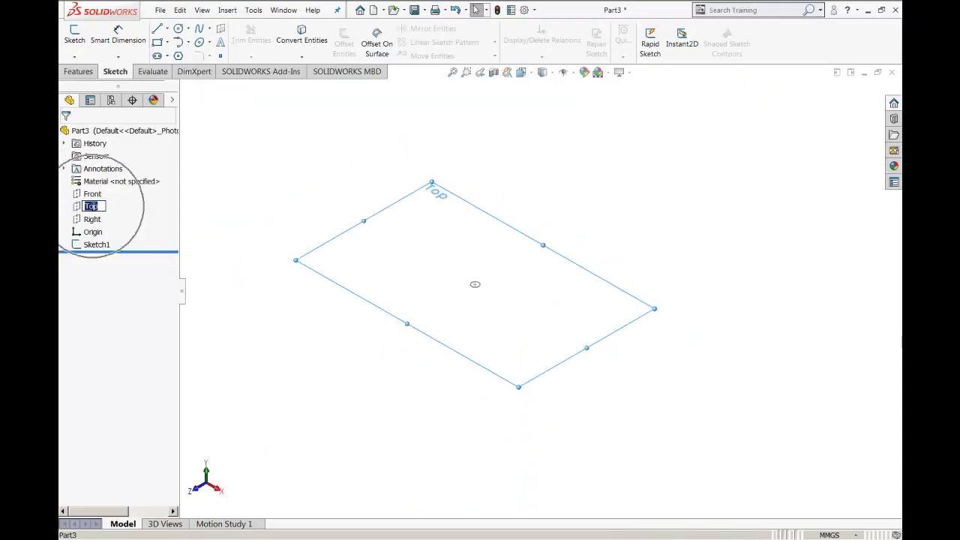
click(93, 207)
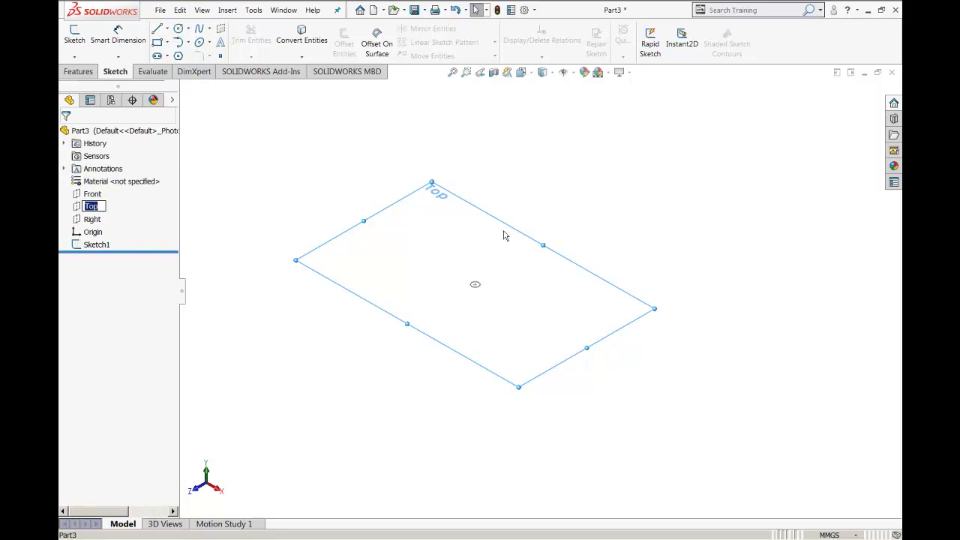
click(457, 198)
click(119, 75)
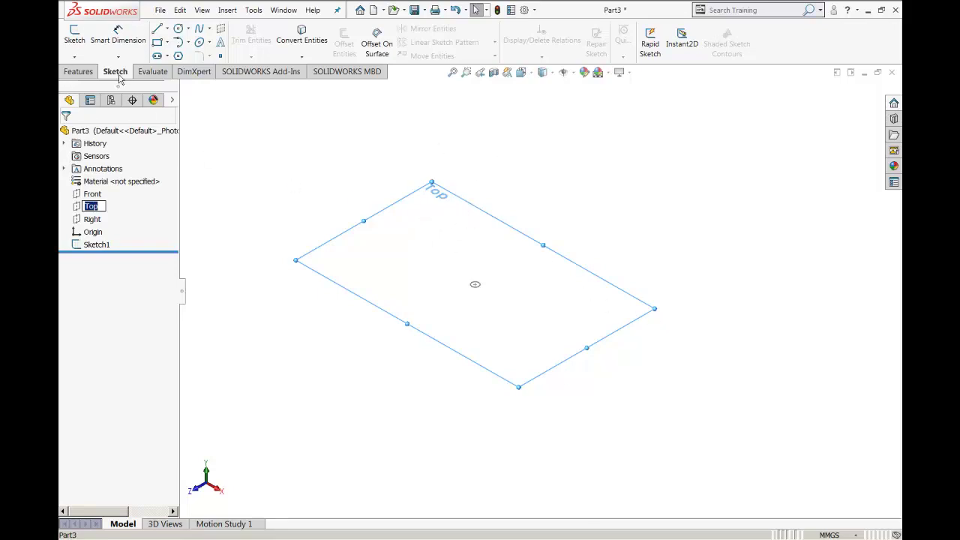
click(118, 75)
click(119, 75)
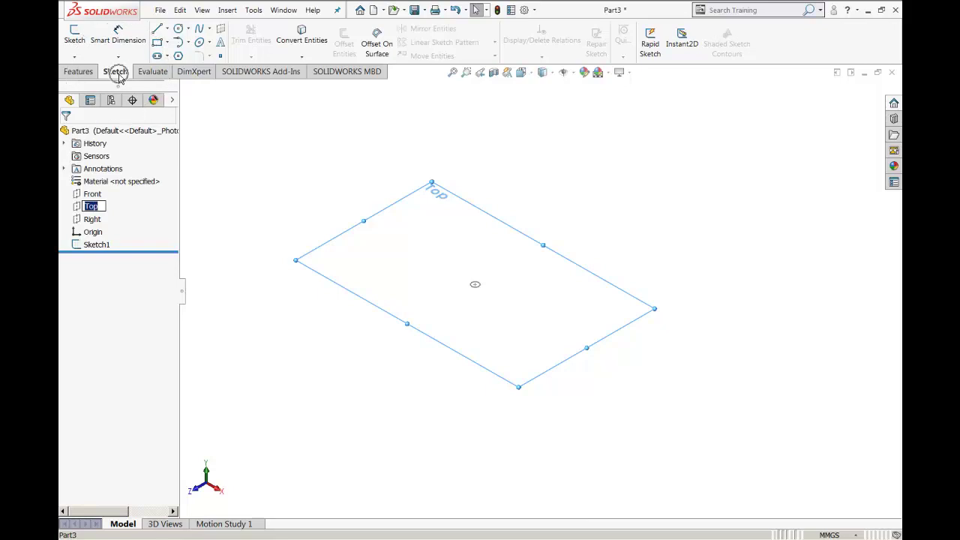
click(118, 76)
Step: Start a new 3D sketch, 3DSketch1, from the Sketch dropdown
click(77, 57)
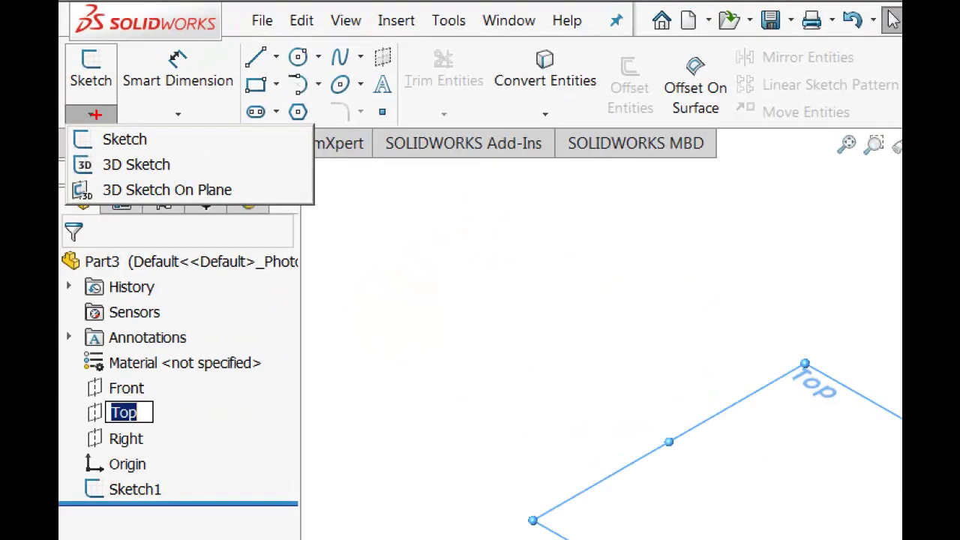
mouse_move(170, 159)
mouse_down()
mouse_move(100, 148)
mouse_move(63, 172)
mouse_move(139, 183)
mouse_move(177, 162)
mouse_up()
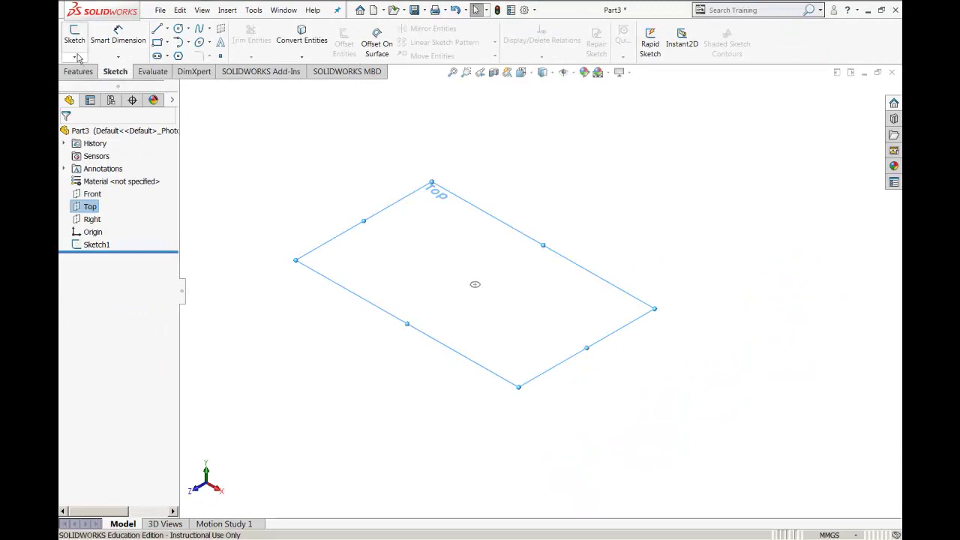
click(75, 57)
click(98, 83)
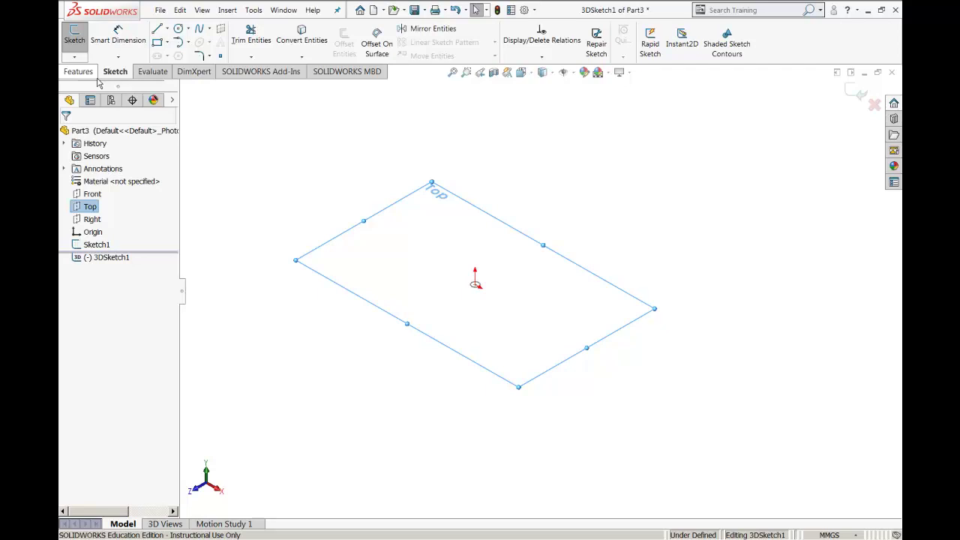
key(alt+Tab)
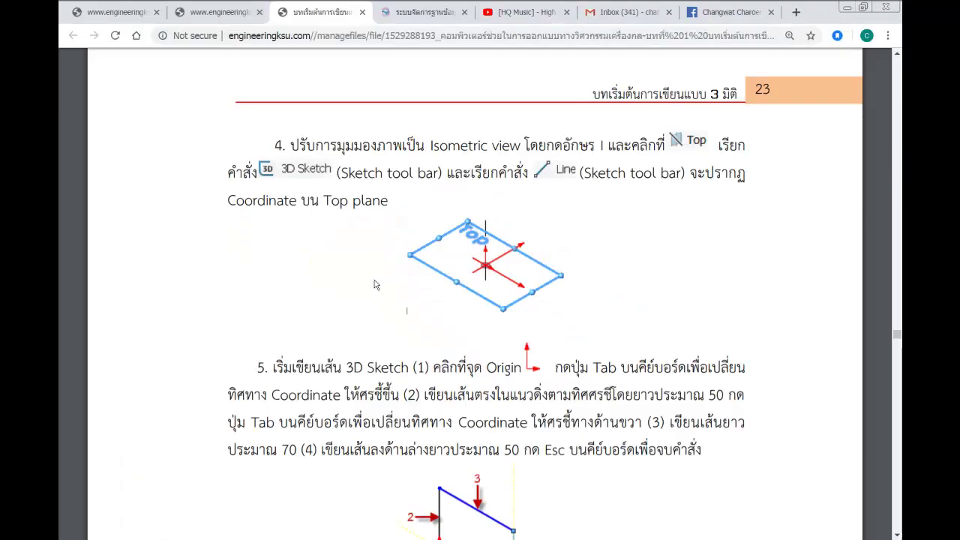
scroll(437, 330, down, 1)
scroll(437, 330, up, 2)
scroll(534, 201, down, 4)
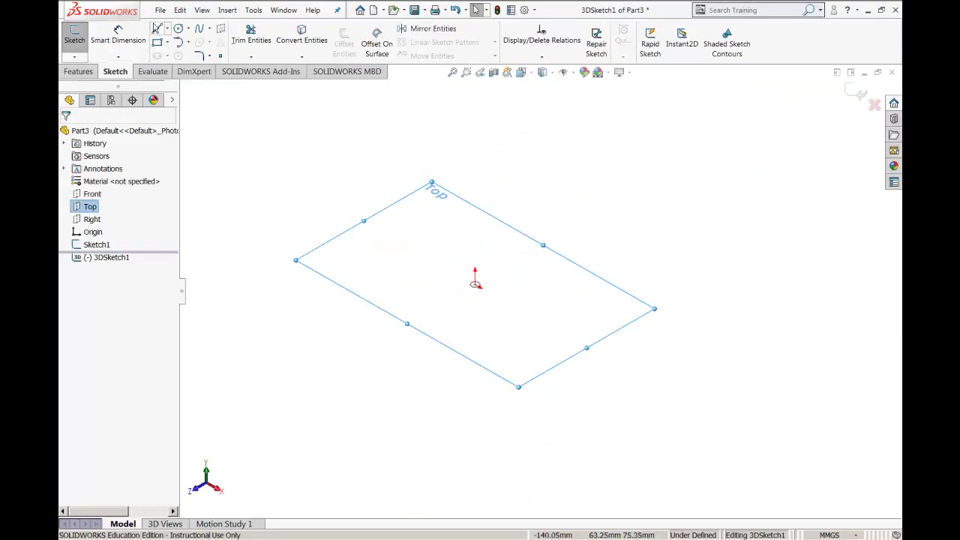
Step: Start a line at the origin and switch the drawing plane so it runs vertically
click(158, 30)
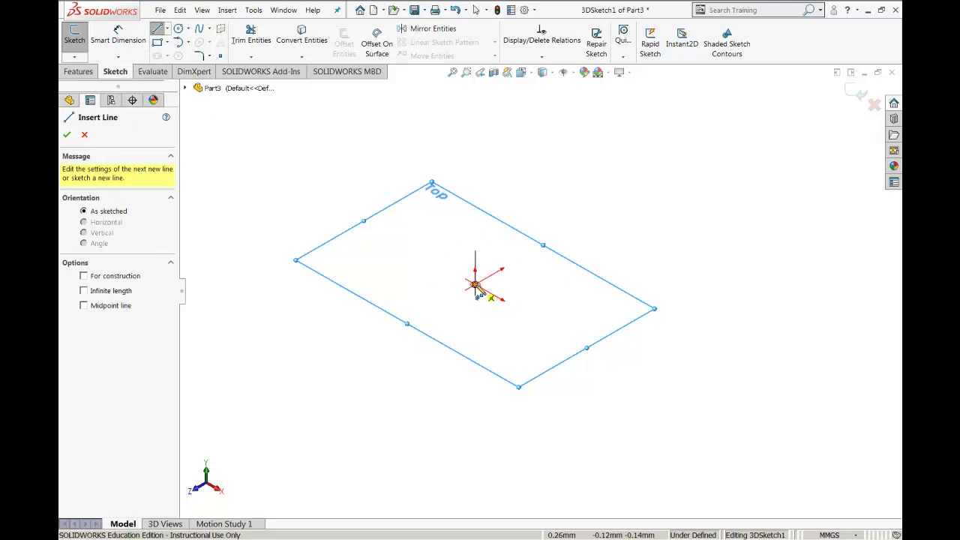
click(476, 285)
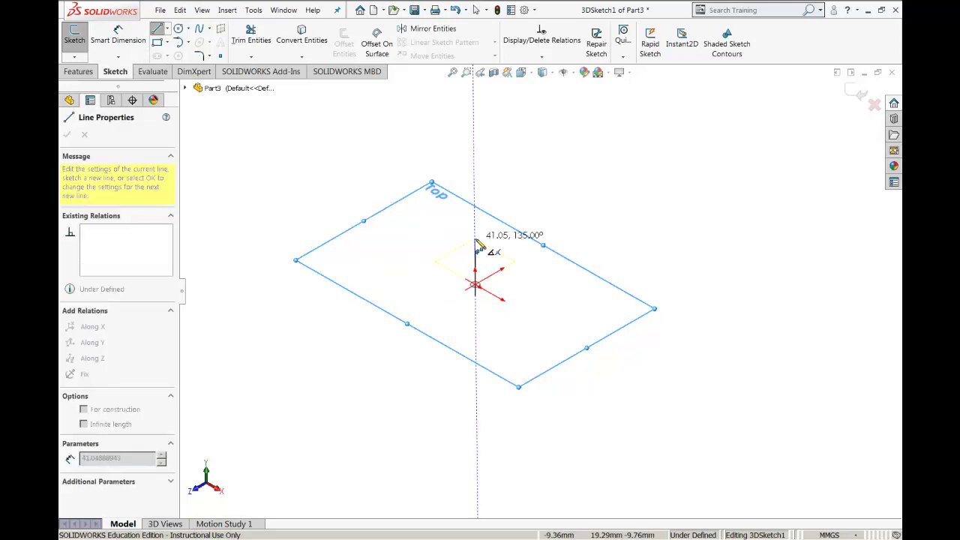
scroll(484, 270, down, 2)
scroll(518, 278, down, 3)
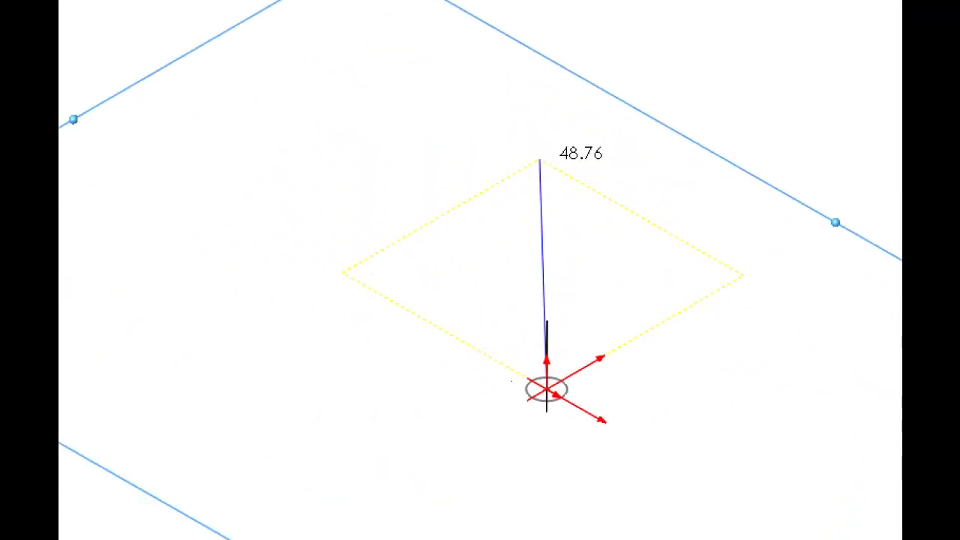
mouse_move(546, 389)
mouse_down()
mouse_move(628, 436)
mouse_move(617, 411)
mouse_up()
drag(603, 357, 588, 382)
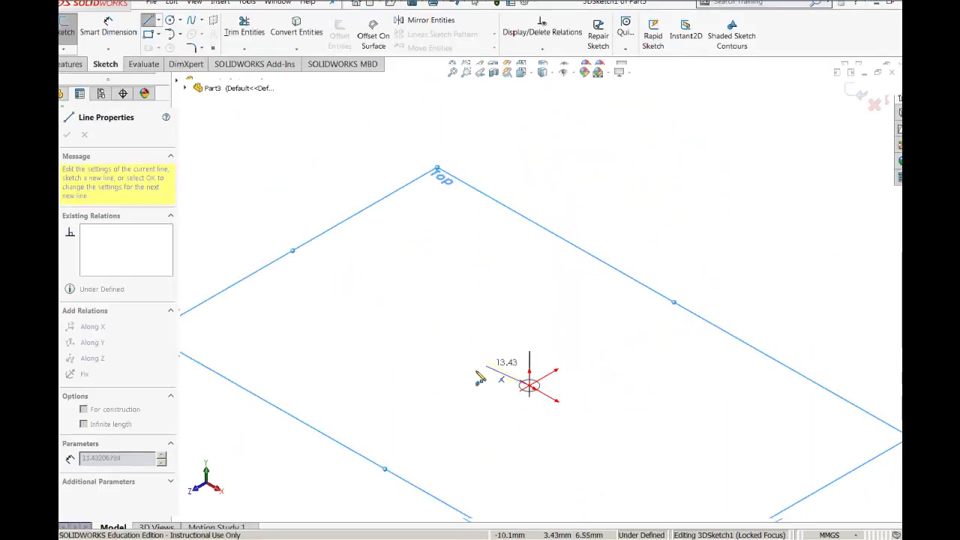
key(Tab)
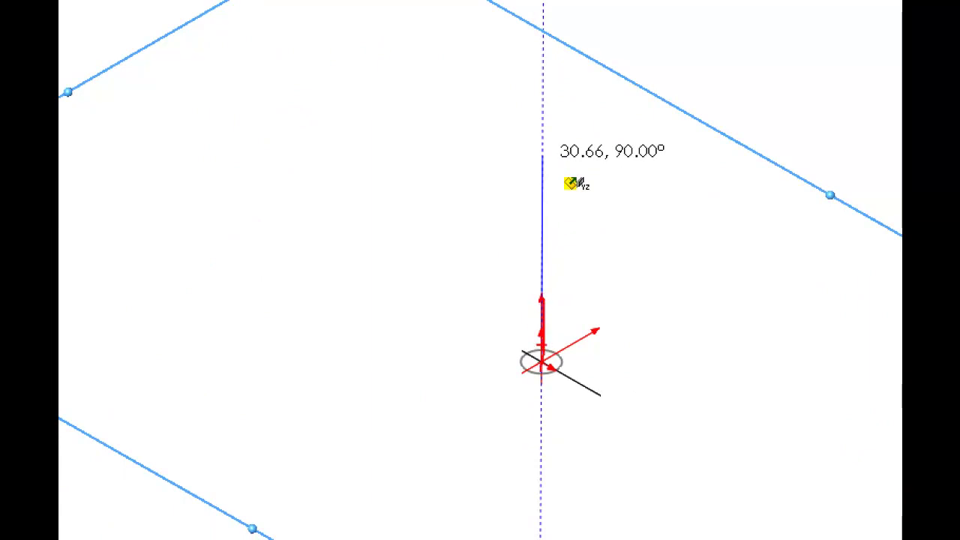
Step: End the vertical line roughly 50 mm above the origin
mouse_move(546, 293)
mouse_down()
mouse_move(559, 324)
mouse_move(516, 311)
mouse_up()
drag(632, 311, 553, 363)
mouse_move(630, 318)
mouse_down()
mouse_move(608, 353)
mouse_move(598, 315)
mouse_up()
key(Escape)
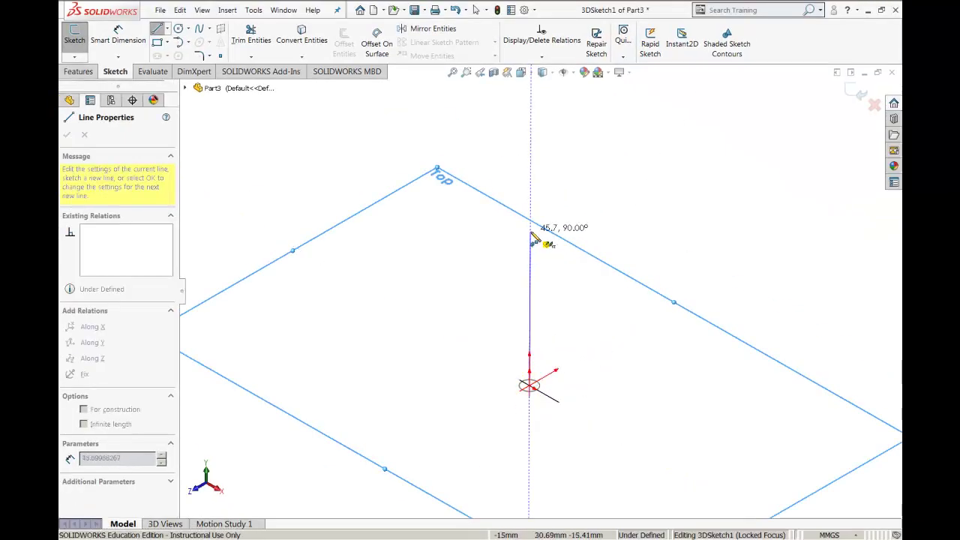
key(ctrl+1)
mouse_move(538, 254)
mouse_down()
mouse_move(556, 224)
mouse_move(631, 237)
mouse_up()
mouse_move(571, 239)
mouse_down()
mouse_move(633, 259)
mouse_move(628, 228)
mouse_up()
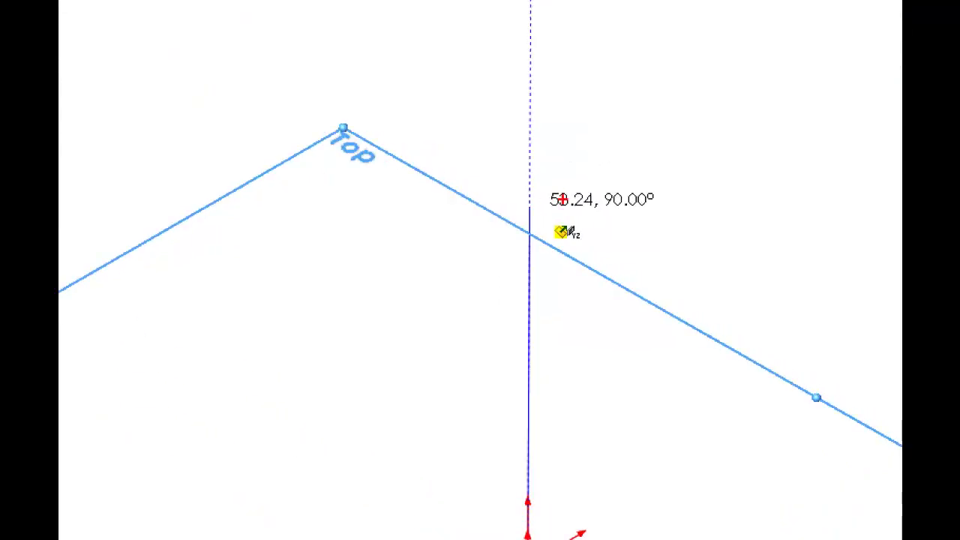
mouse_move(598, 189)
mouse_down()
mouse_move(546, 192)
mouse_move(594, 216)
mouse_up()
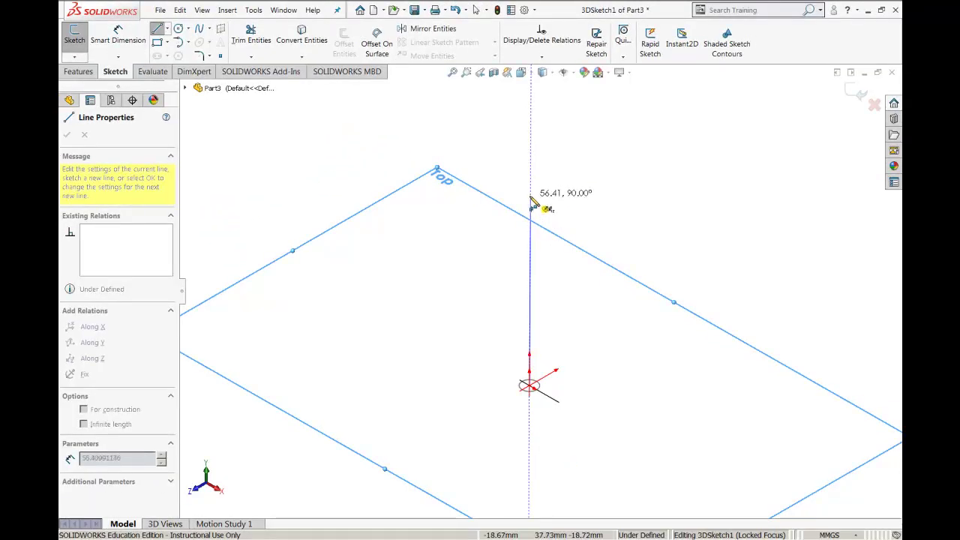
click(530, 197)
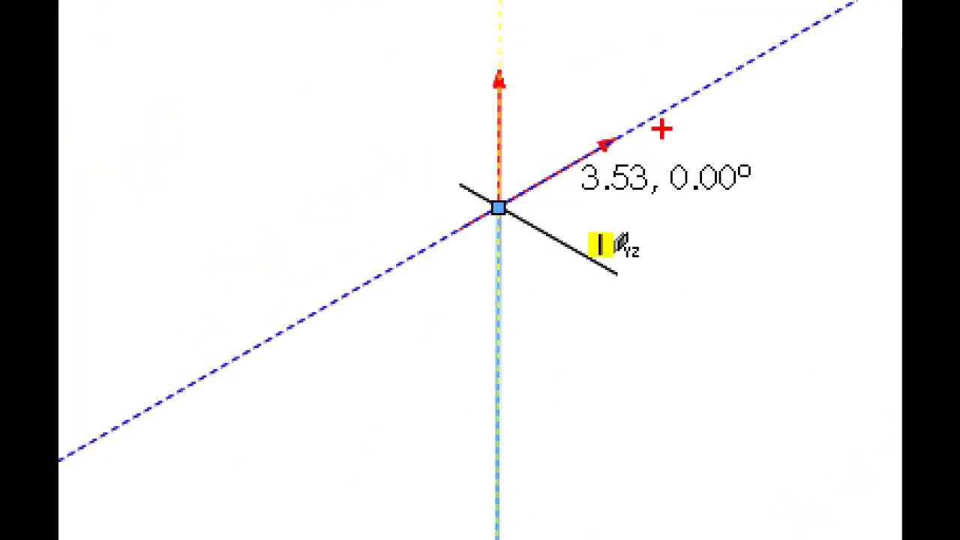
Step: Reorient the view and switch the line plane so the next line runs sideways
mouse_move(698, 98)
mouse_down()
mouse_move(596, 138)
mouse_move(501, 197)
mouse_up()
mouse_move(707, 96)
mouse_down()
mouse_move(676, 114)
mouse_move(679, 84)
mouse_up()
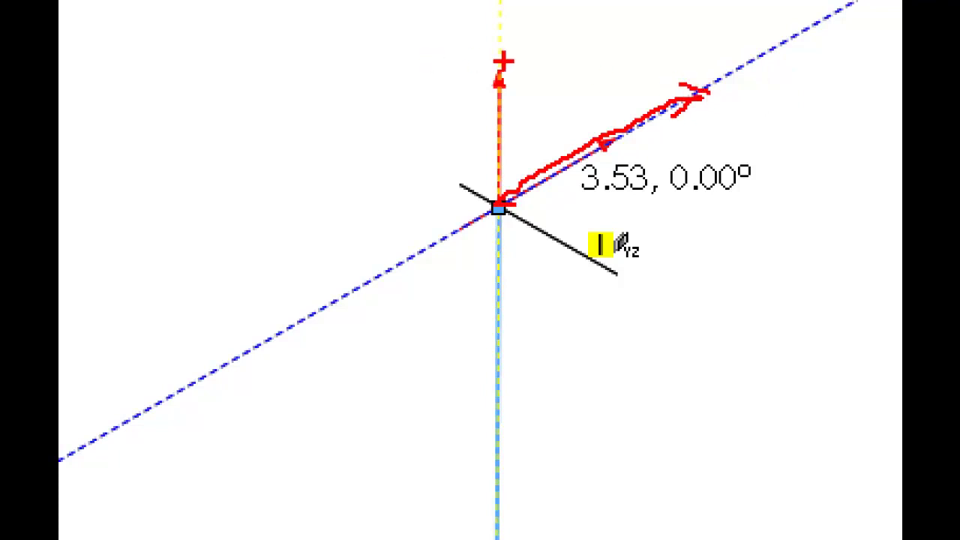
drag(502, 65, 508, 210)
drag(506, 60, 523, 108)
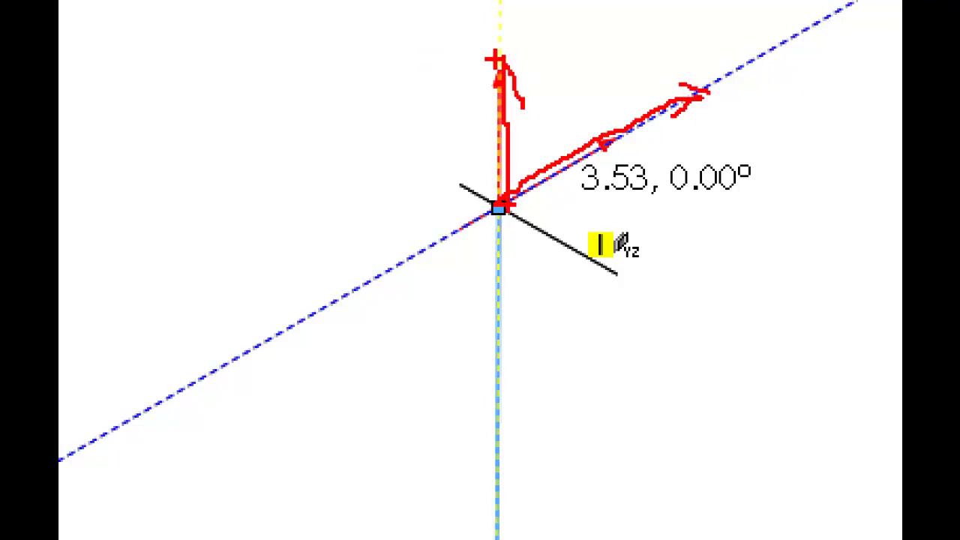
drag(504, 60, 482, 97)
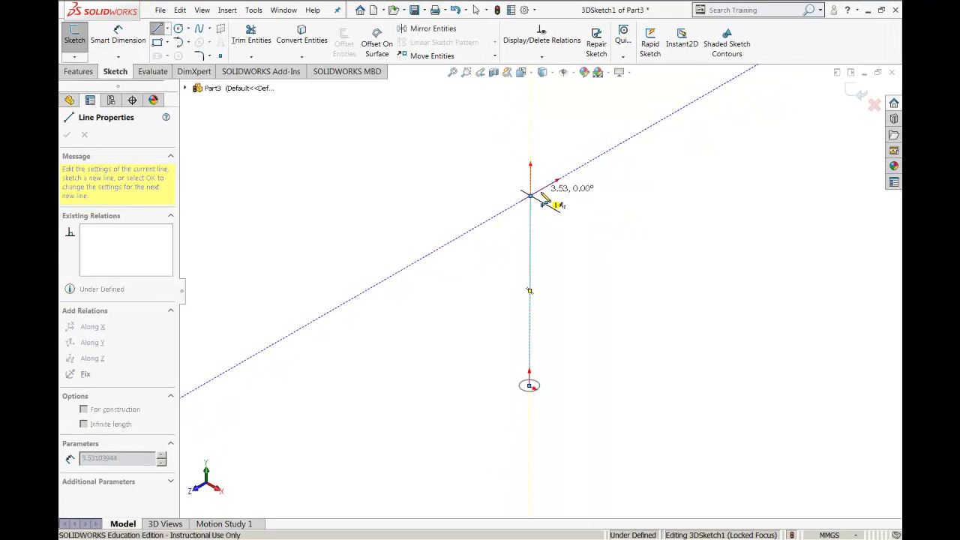
key(Tab)
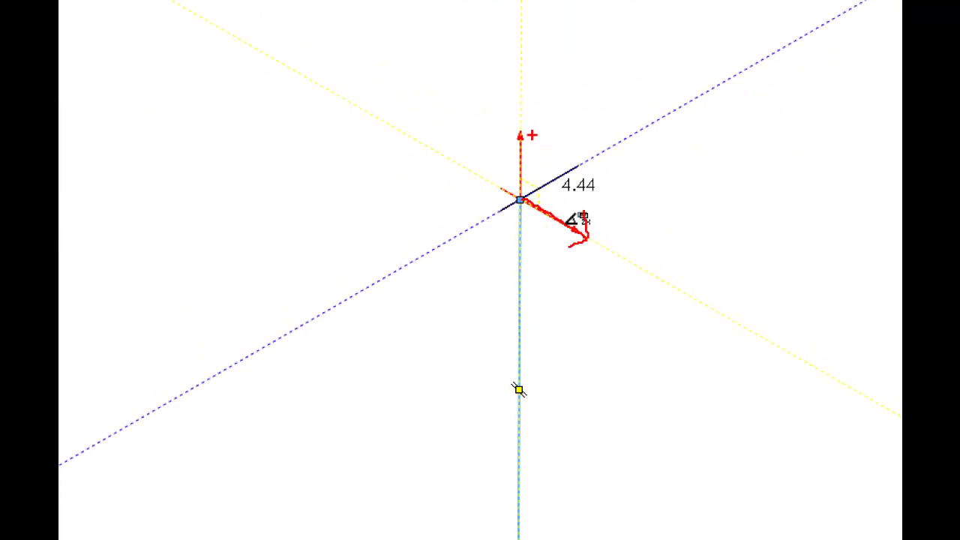
Step: Draw the top crossbar and the downward leg, completing the inverted-U path
drag(522, 111, 521, 180)
mouse_move(526, 110)
mouse_down()
mouse_move(535, 133)
mouse_move(495, 122)
mouse_up()
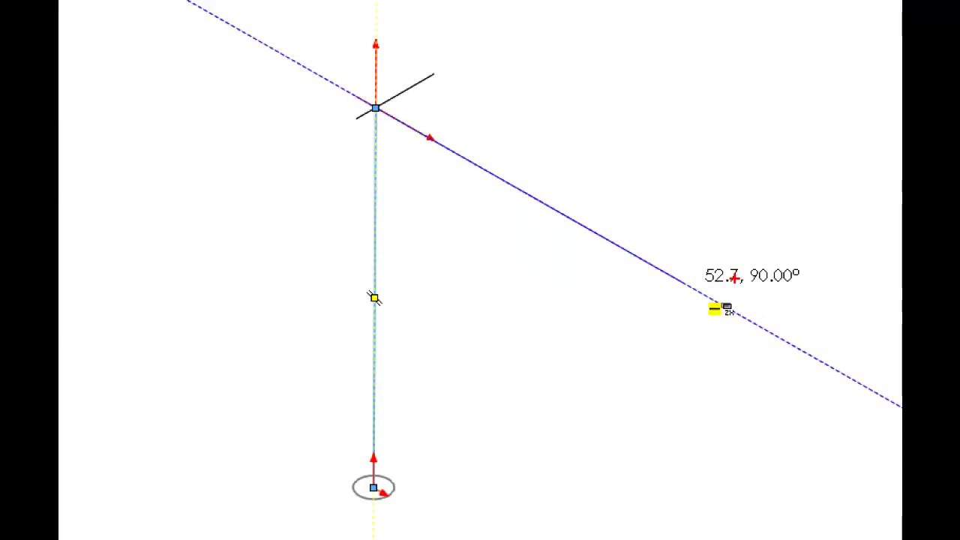
mouse_move(744, 257)
mouse_down()
mouse_move(714, 259)
mouse_move(722, 297)
mouse_move(828, 279)
mouse_move(735, 251)
mouse_up()
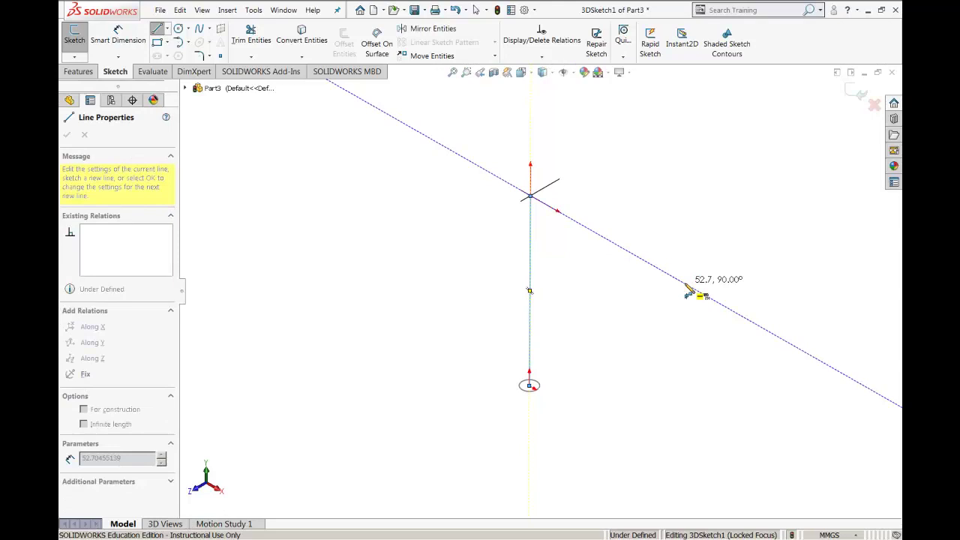
click(686, 287)
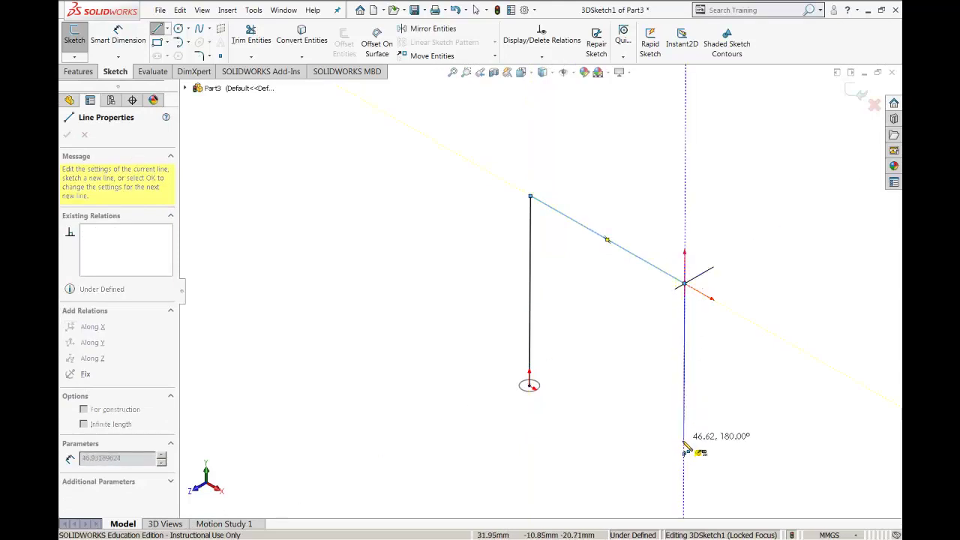
click(685, 466)
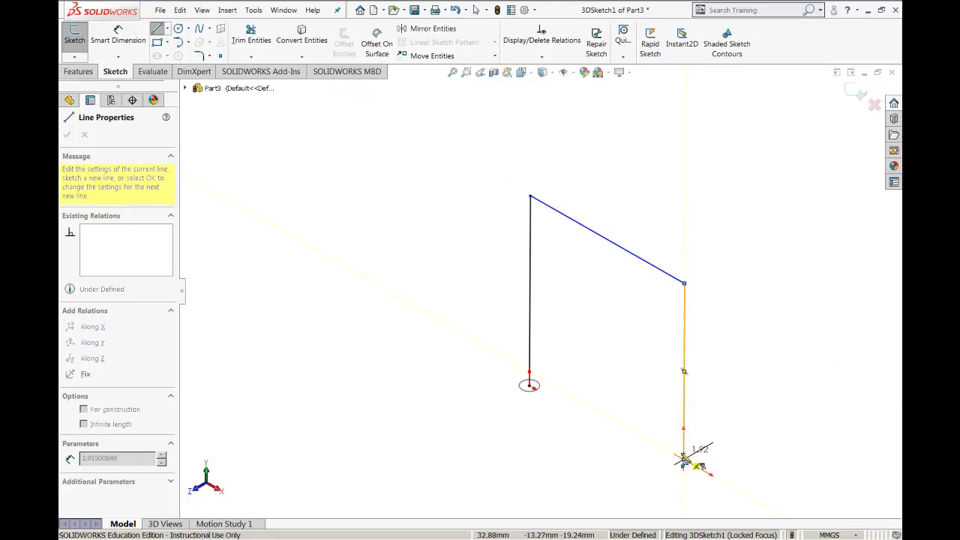
key(Escape)
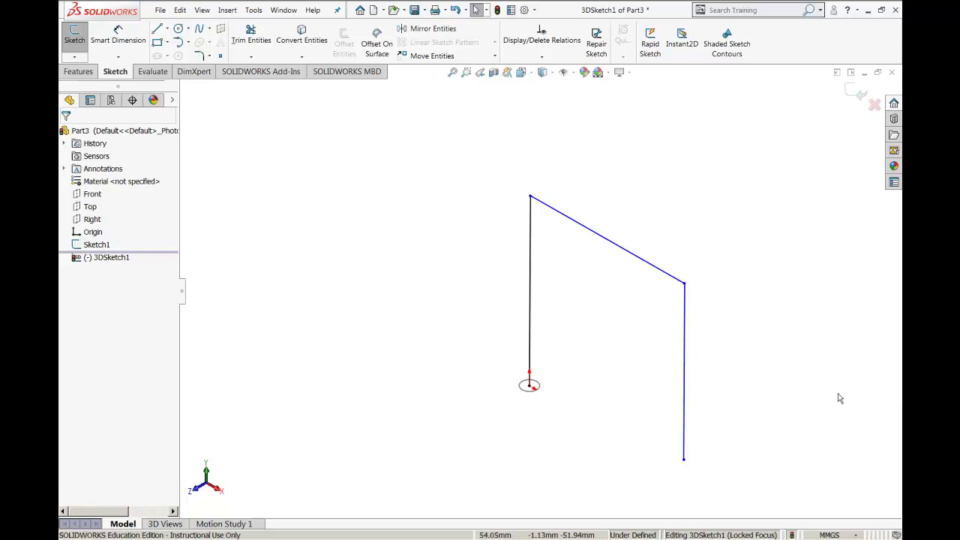
key(ctrl+1)
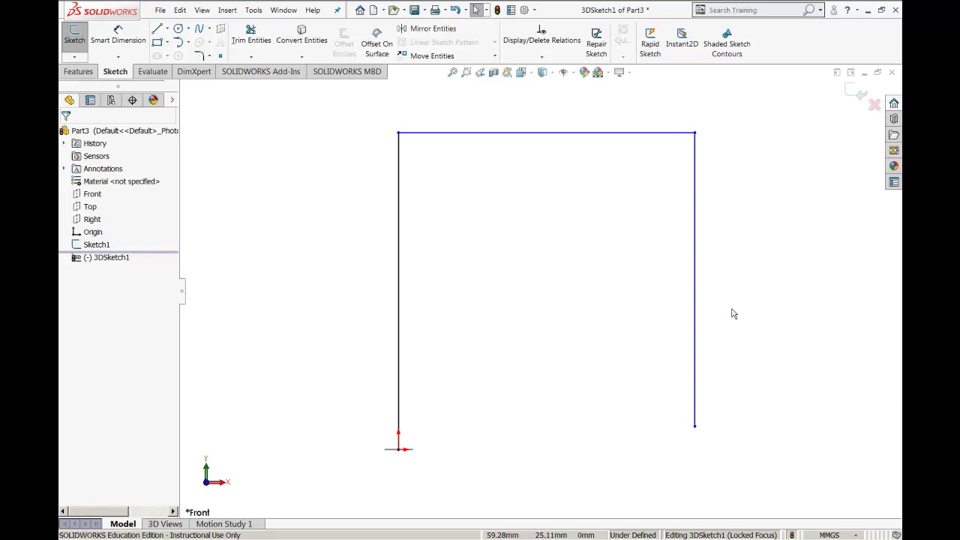
key(f)
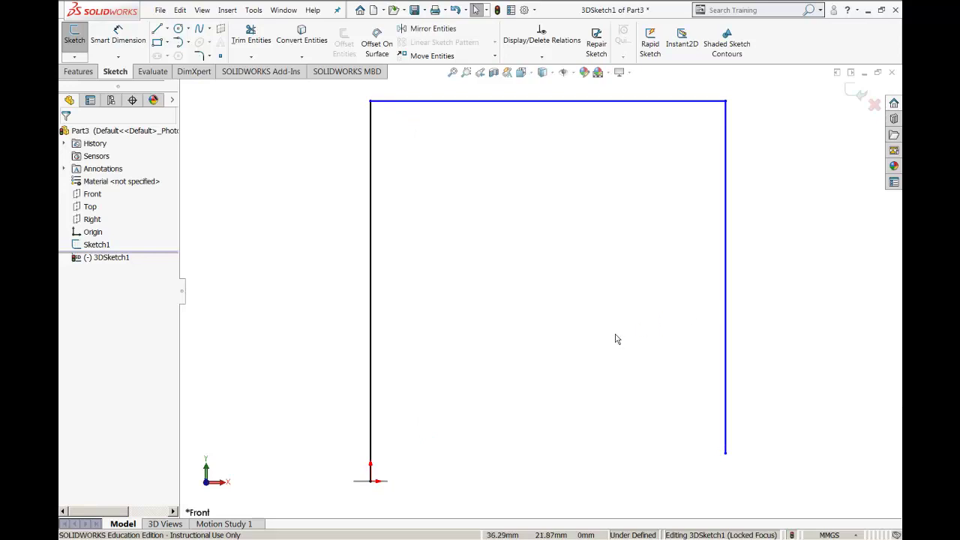
key(ctrl+7)
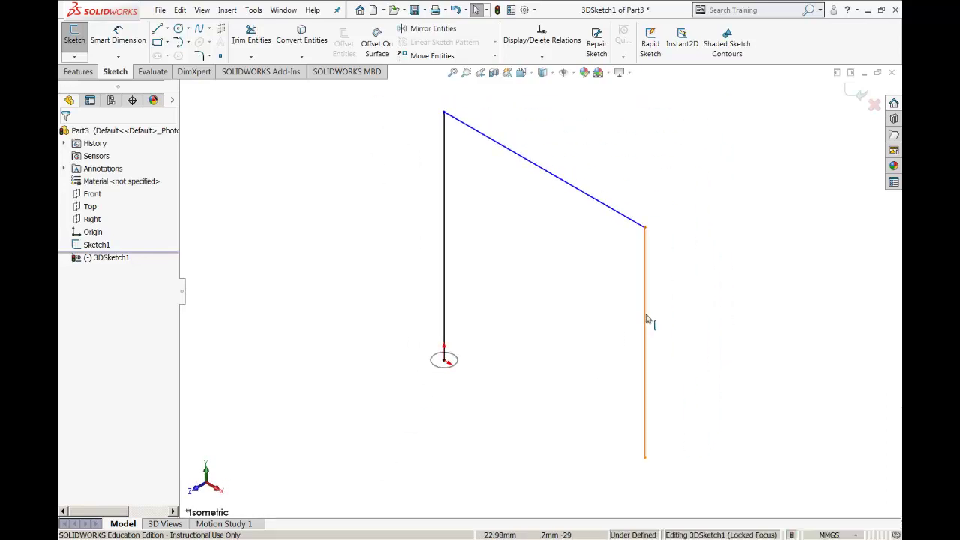
Step: Delete the right downward line, the slanted top line and the upright origin line
click(647, 318)
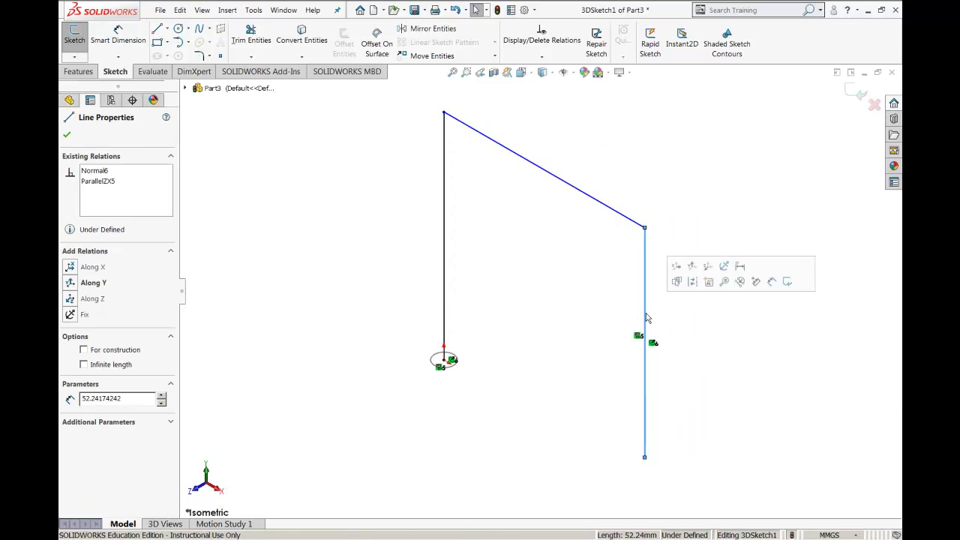
key(Delete)
click(621, 219)
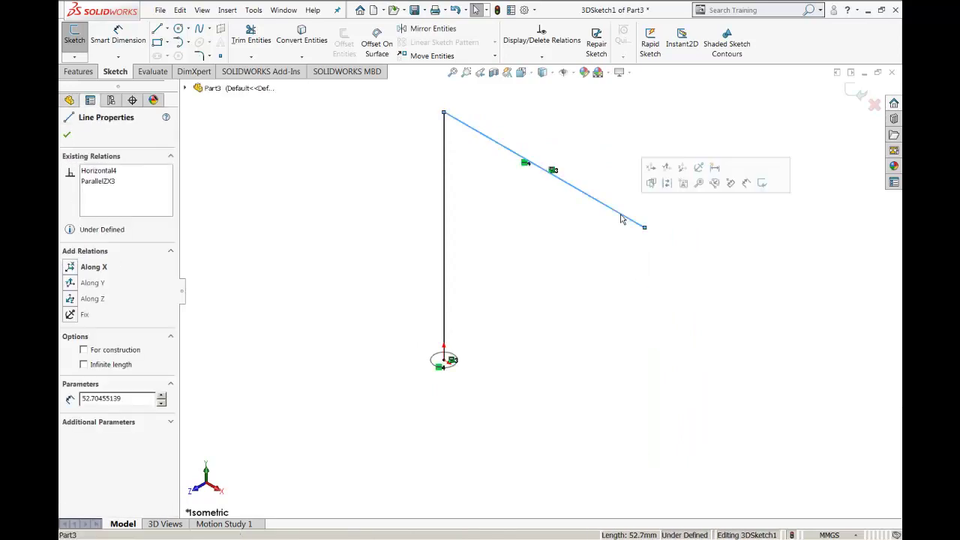
key(Delete)
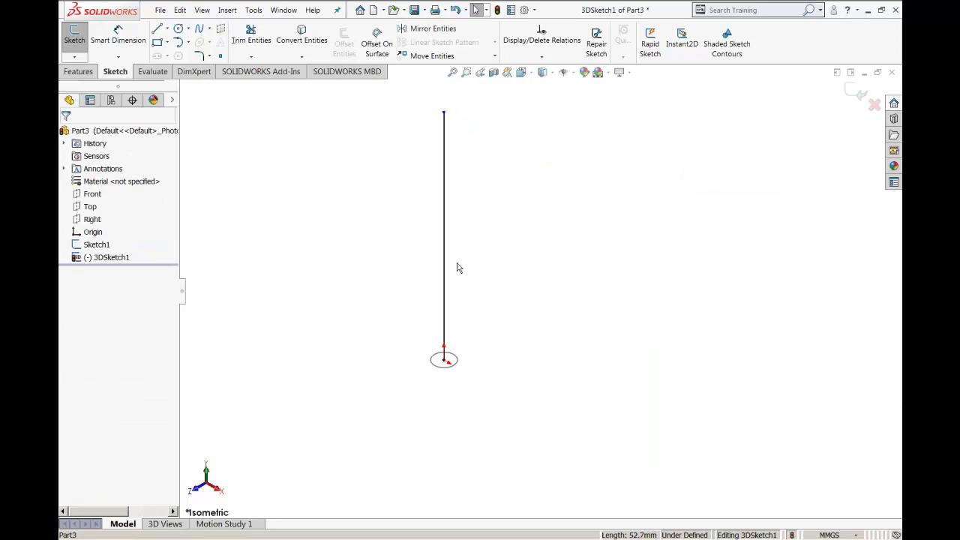
click(445, 279)
key(Delete)
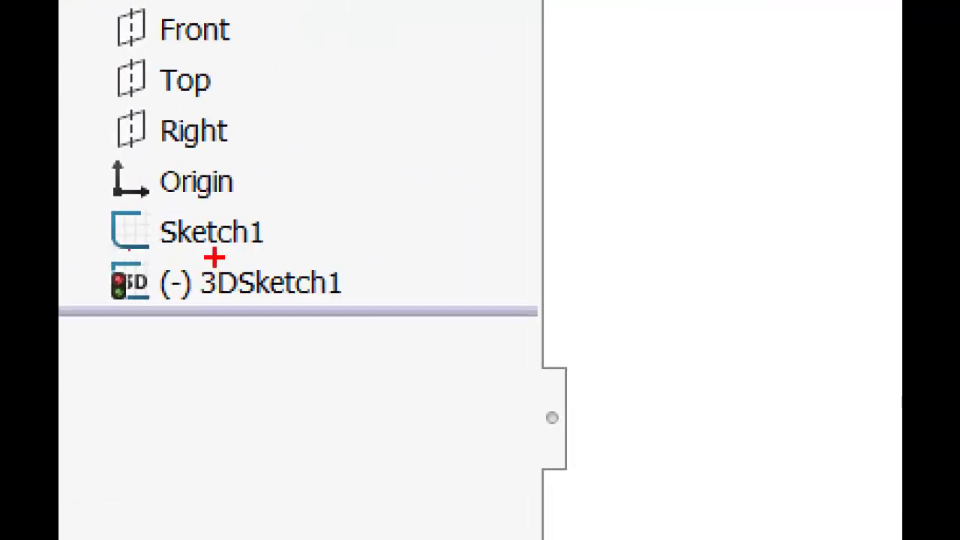
mouse_move(355, 264)
mouse_down()
mouse_move(108, 249)
mouse_move(101, 307)
mouse_move(261, 321)
mouse_move(357, 306)
mouse_move(343, 252)
mouse_up()
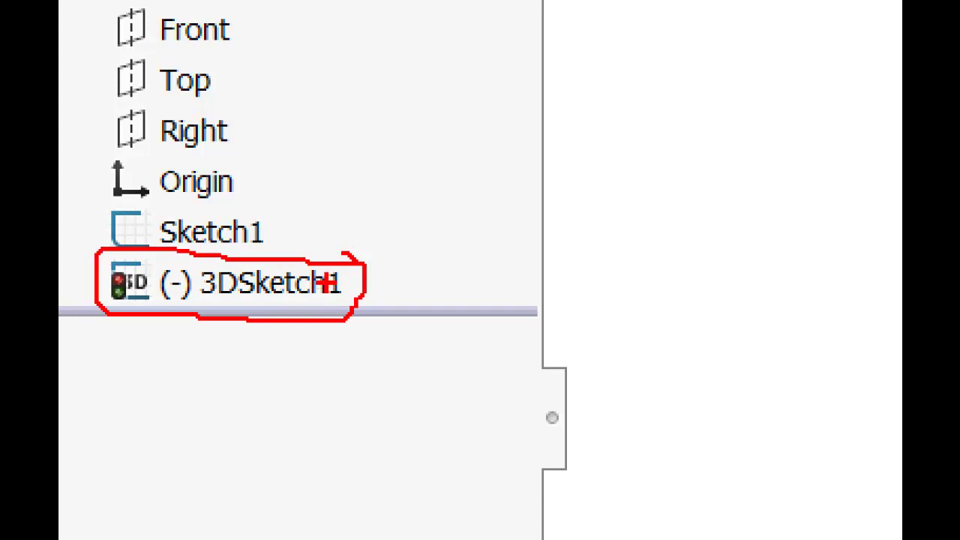
mouse_move(269, 222)
mouse_down()
mouse_move(85, 216)
mouse_move(251, 198)
mouse_up()
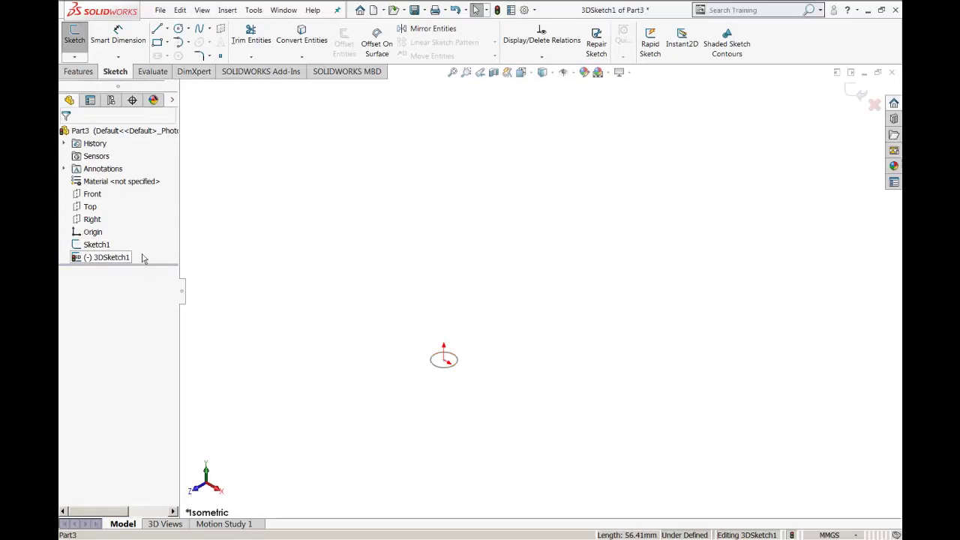
click(111, 258)
Step: Begin a new line at the sketch origin with the Line tool
click(111, 259)
click(112, 257)
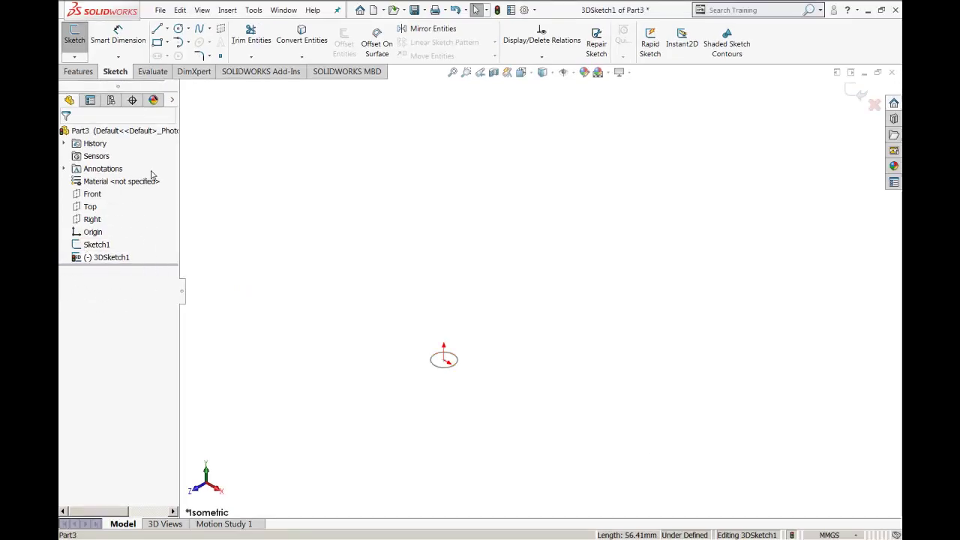
click(160, 29)
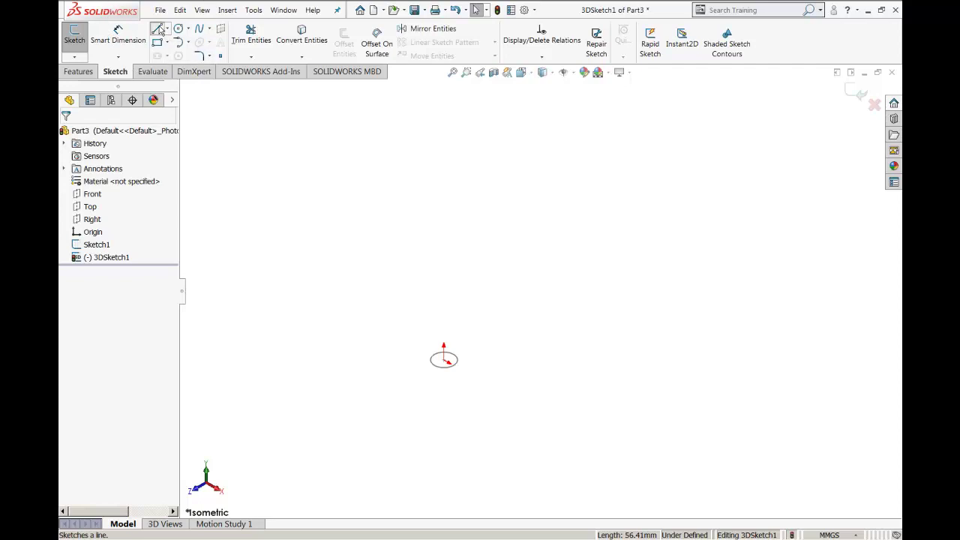
click(445, 361)
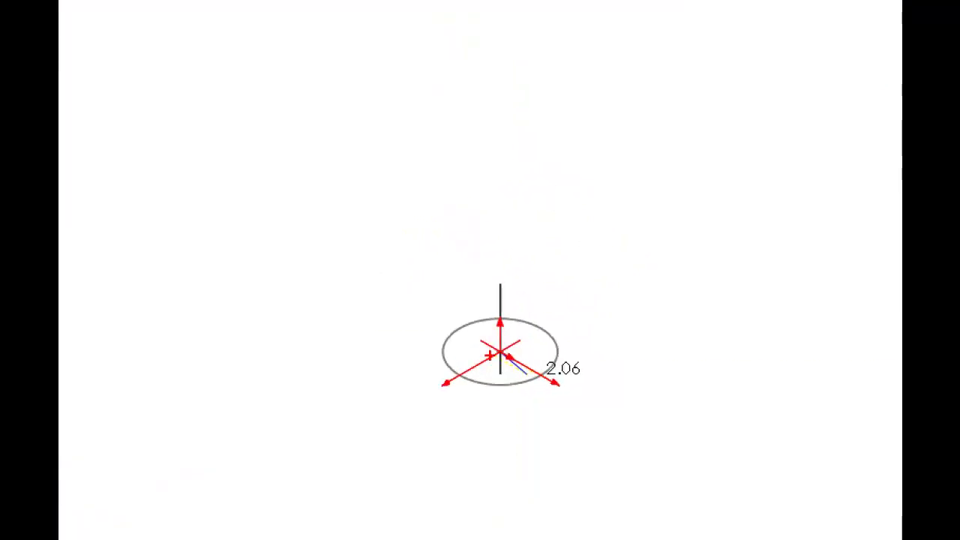
drag(576, 393, 570, 369)
drag(500, 353, 432, 395)
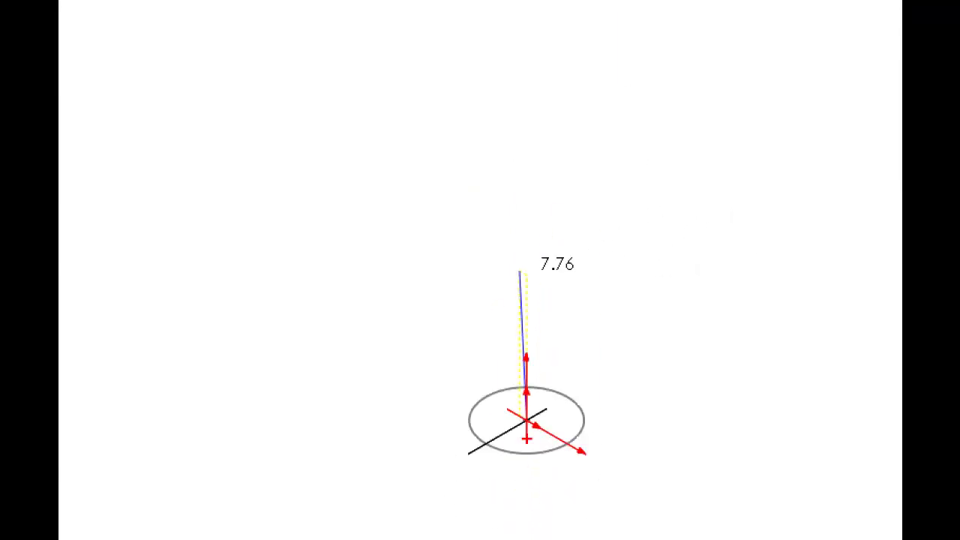
drag(530, 422, 548, 323)
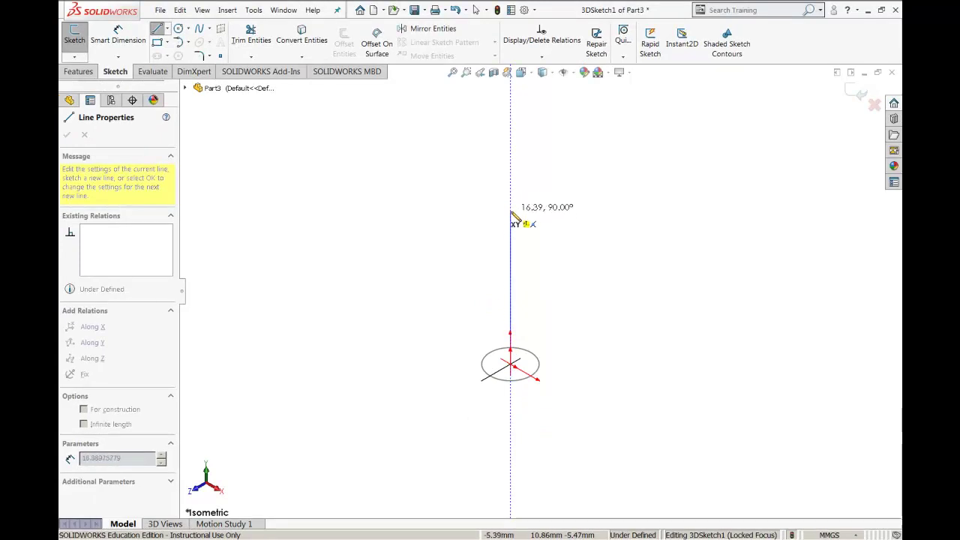
Step: Draw lines about 50 up, across along X, and back down along Y
scroll(515, 188, down, 2)
scroll(516, 192, up, 1)
scroll(517, 192, up, 1)
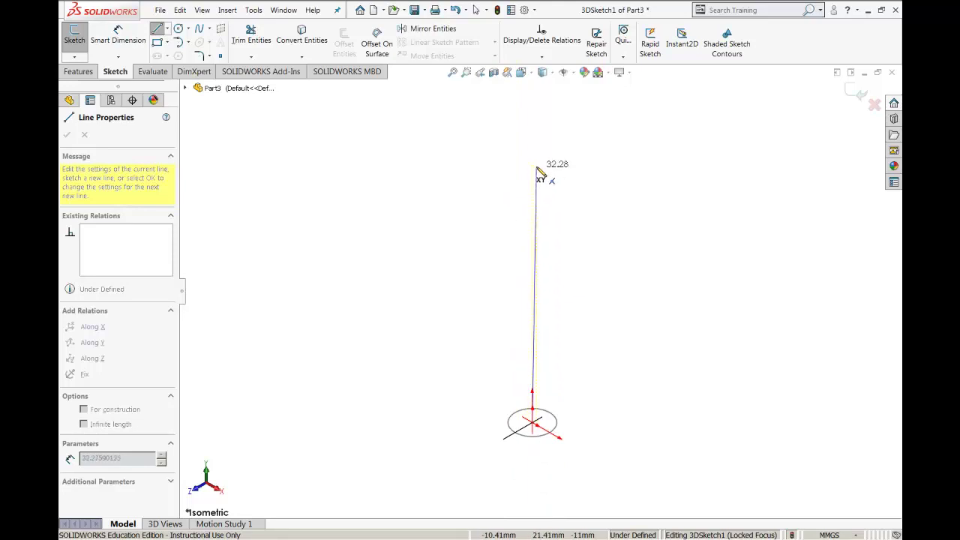
scroll(535, 147, up, 1)
scroll(535, 147, up, 1)
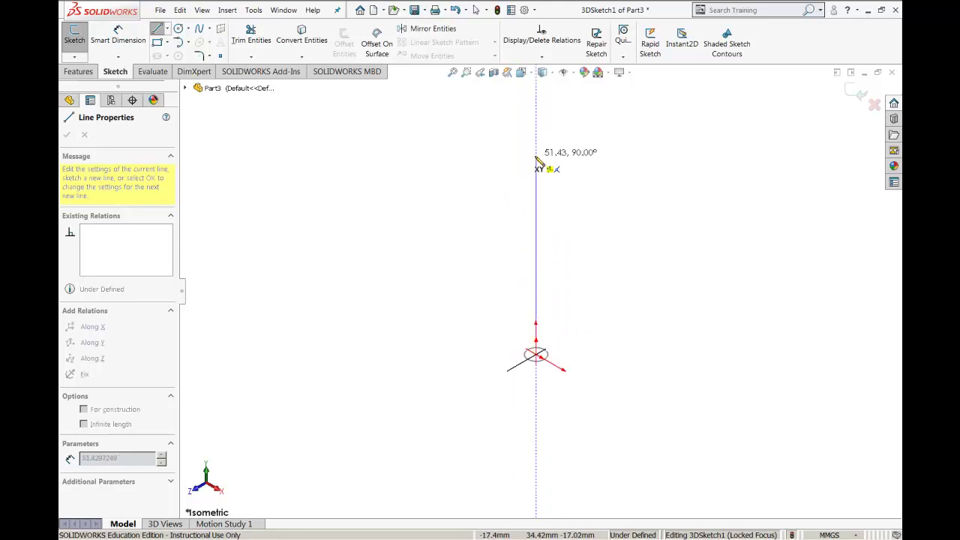
click(537, 162)
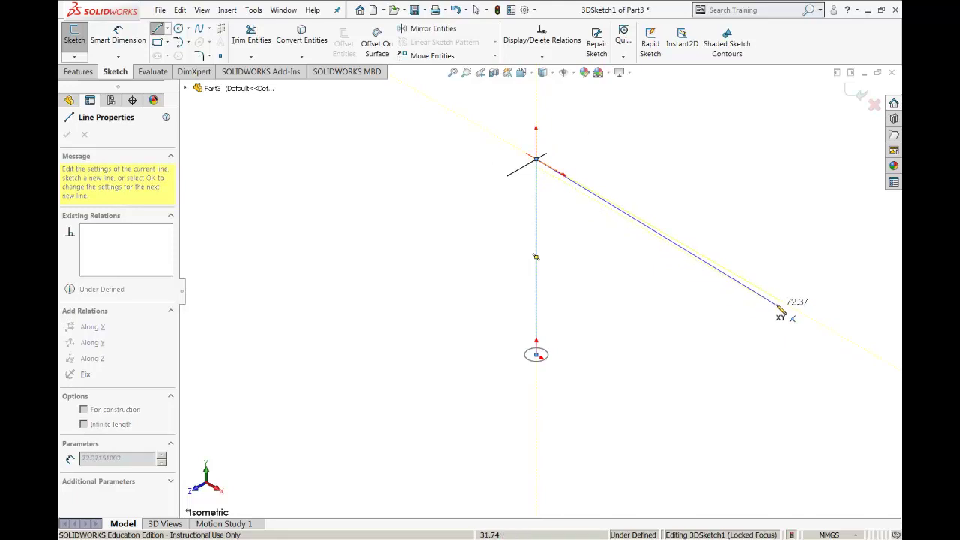
click(700, 255)
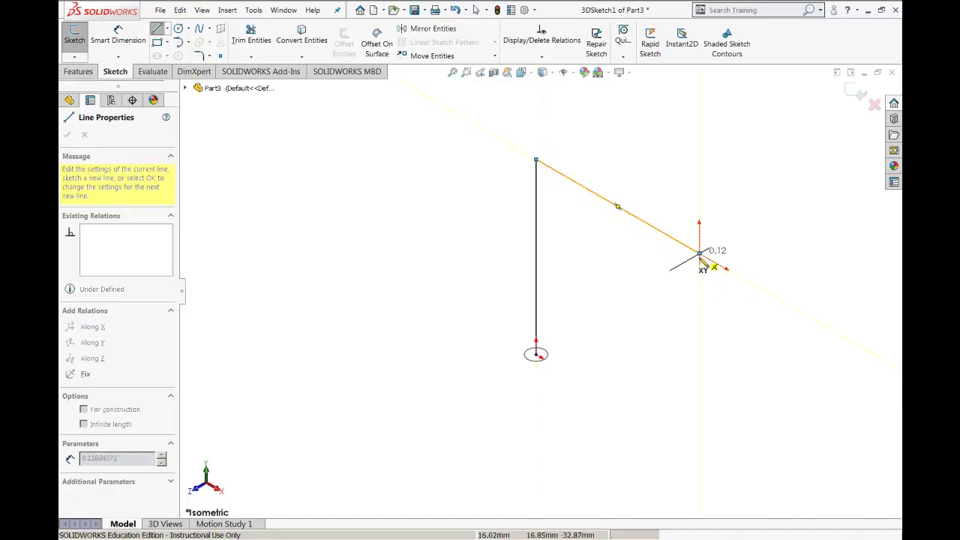
click(700, 451)
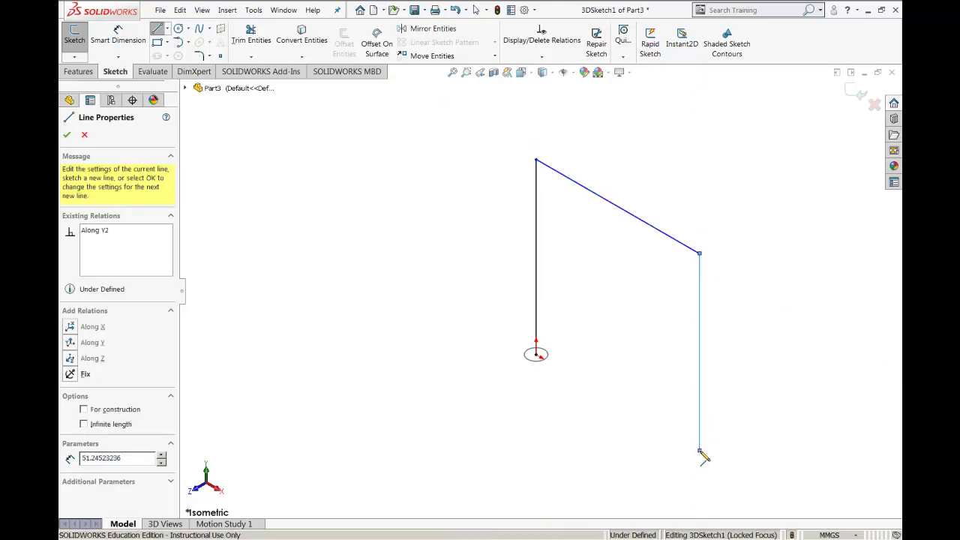
Step: Finish the line path and inspect it from front, top, left and isometric views
key(Escape)
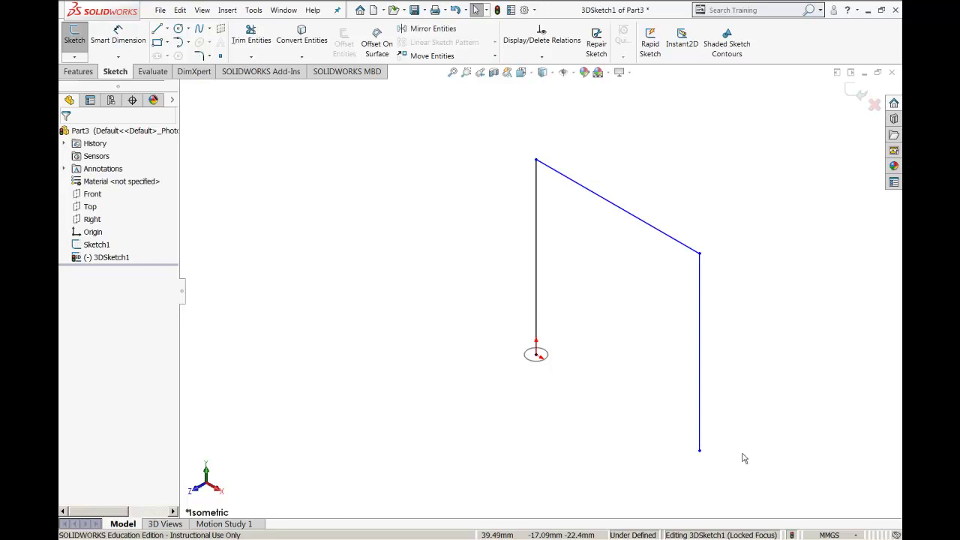
key(ctrl+1)
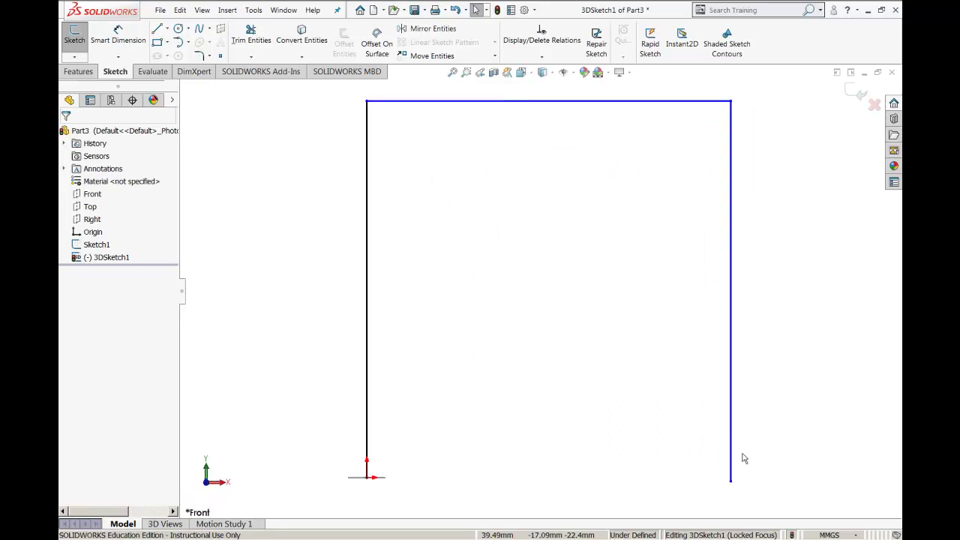
key(z)
scroll(552, 325, down, 2)
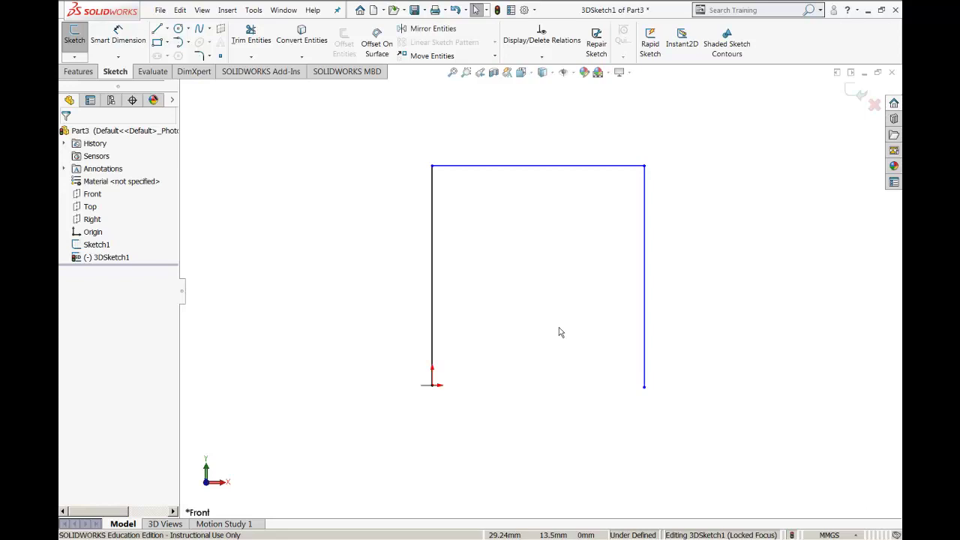
key(ctrl+5)
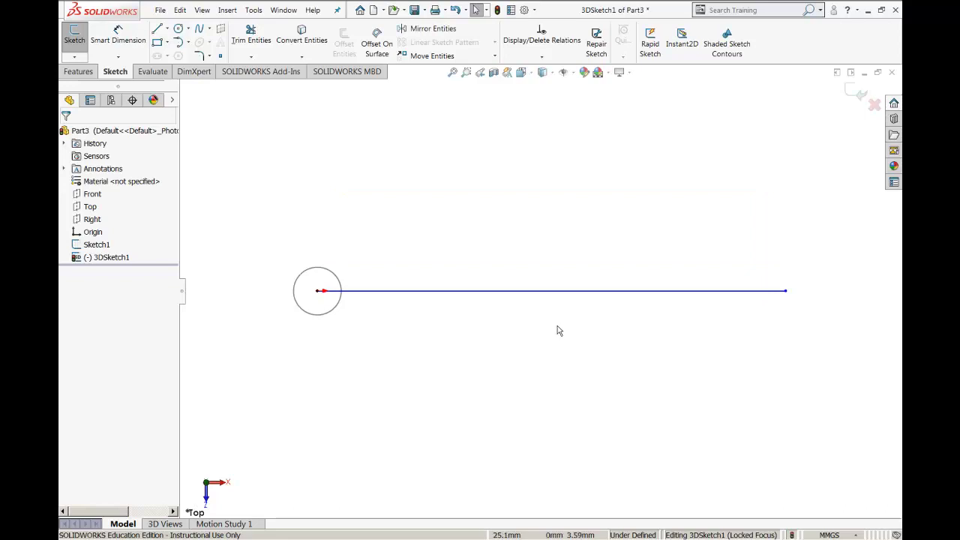
key(ctrl+3)
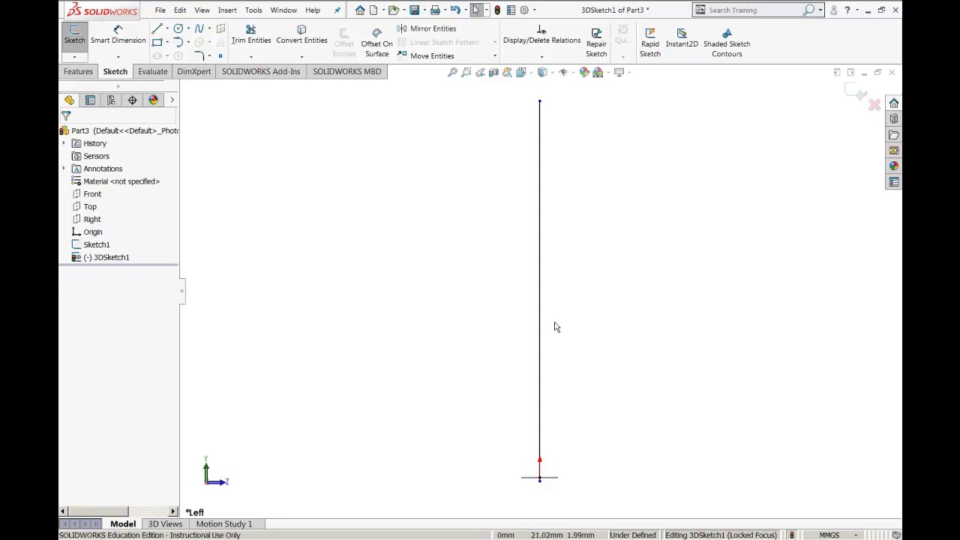
key(ctrl+7)
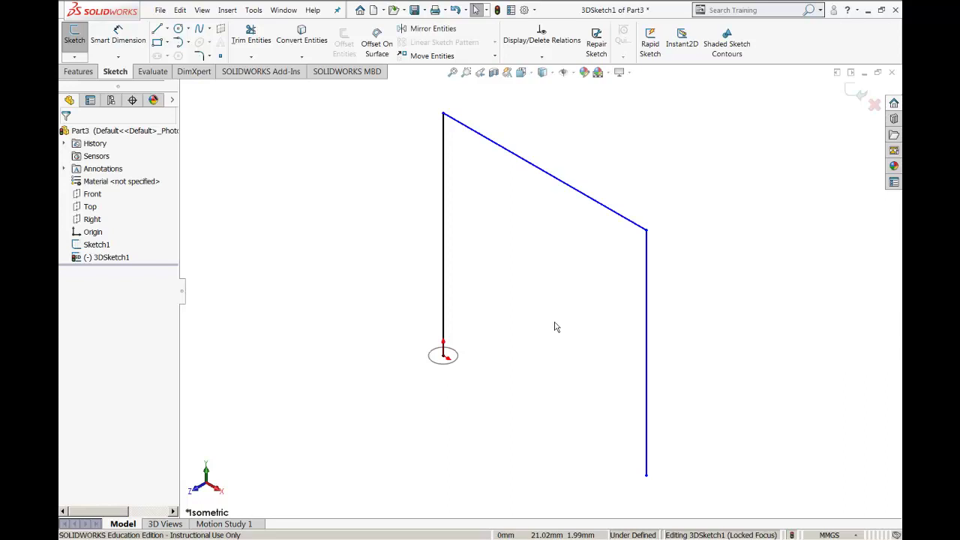
key(ctrl+1)
key(ctrl+5)
key(ctrl+3)
key(ctrl+7)
Step: Review tutorial step 6's 50 and 70 dimensions in the Chrome PDF
scroll(572, 305, up, 2)
scroll(539, 252, down, 2)
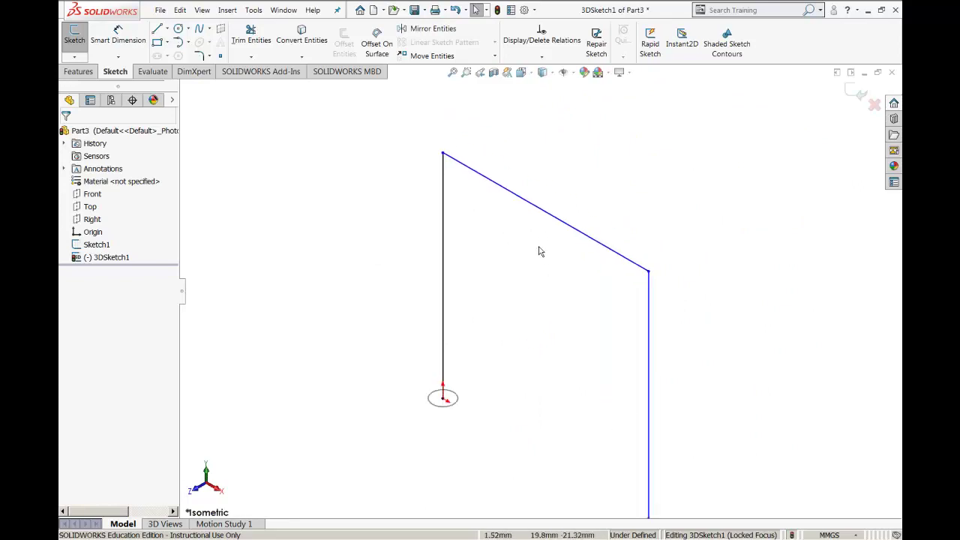
key(alt+Tab)
scroll(534, 262, down, 1)
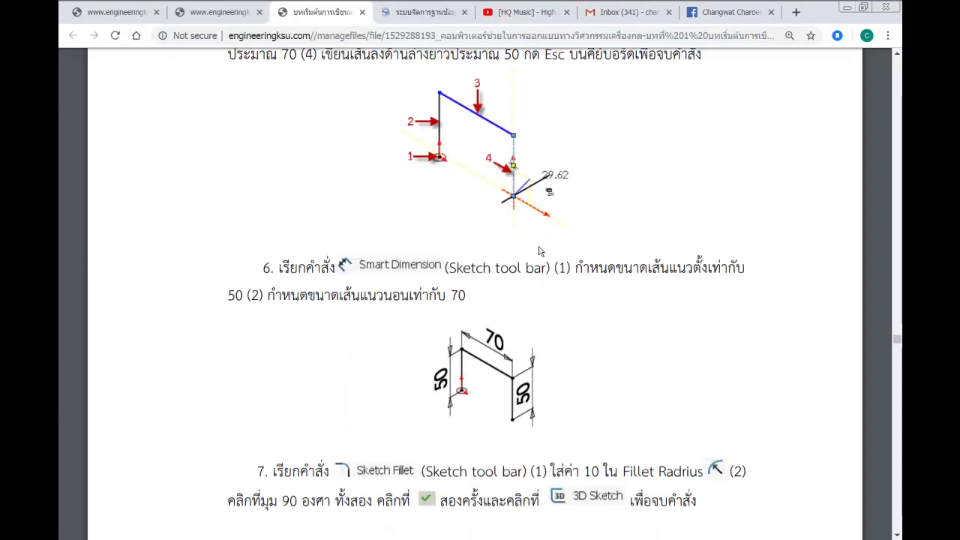
scroll(526, 307, down, 2)
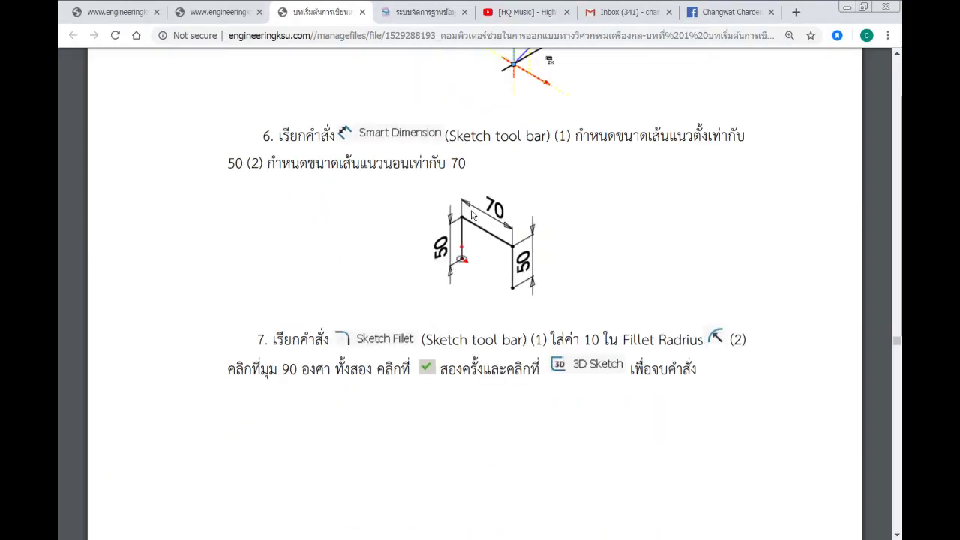
key(alt+Tab)
Step: Dimension the upright leg and the right leg at 50 mm each
click(116, 37)
click(444, 310)
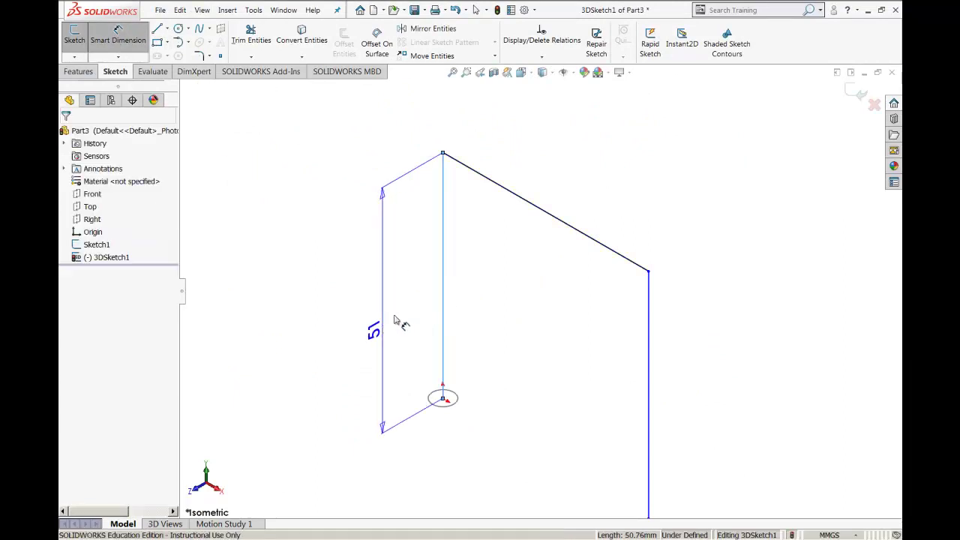
click(393, 322)
text(50)
key(Return)
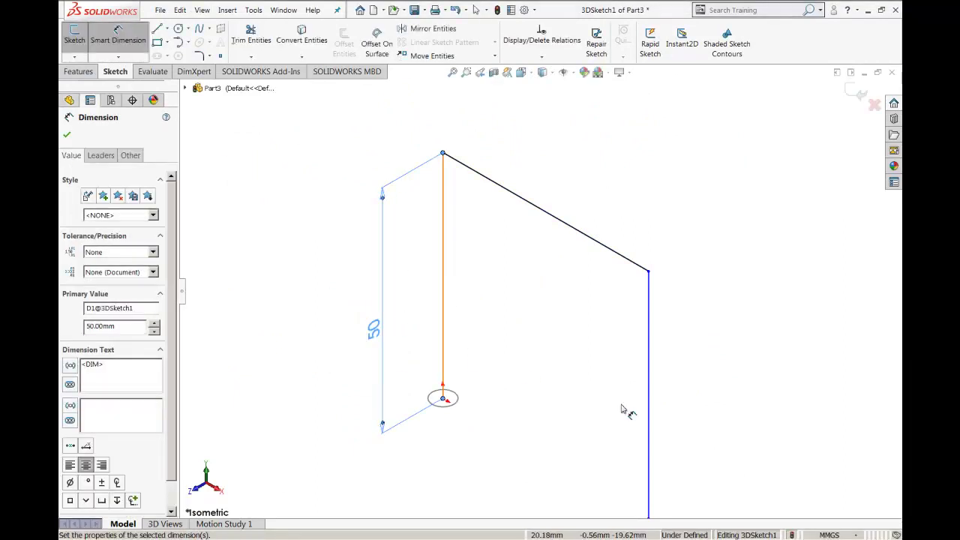
click(651, 436)
click(709, 405)
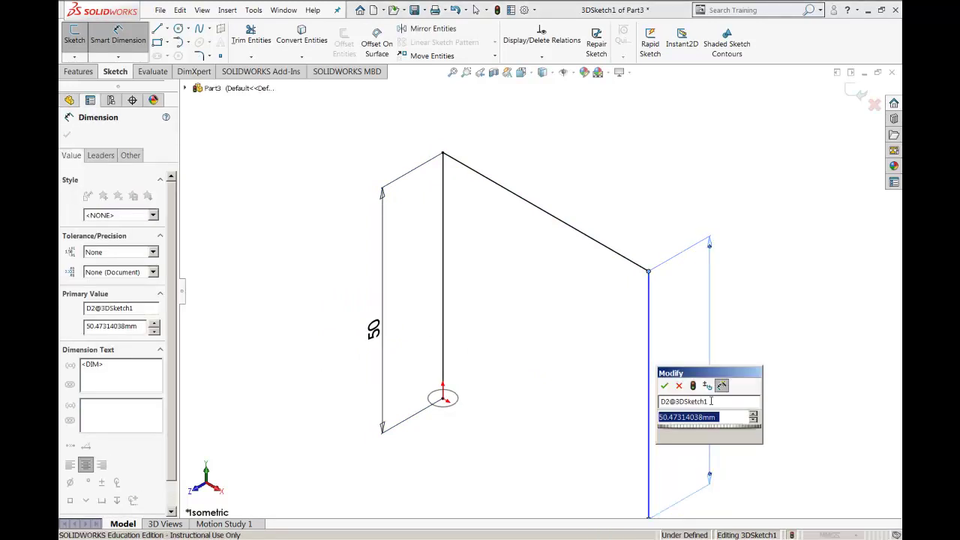
text(50)
key(Return)
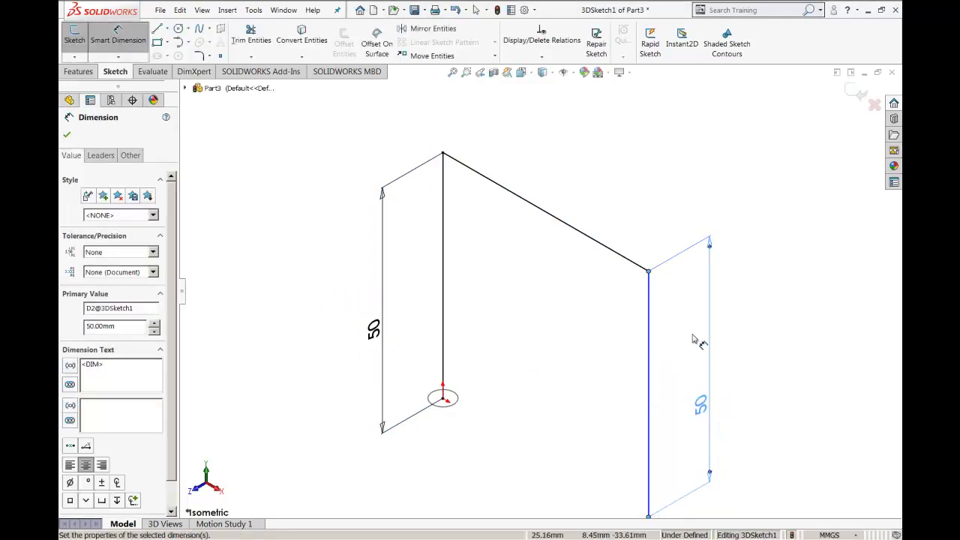
Step: Dimension the top line at 70 mm and move the right 50 dimension beside its leg
click(609, 253)
click(576, 174)
text(70)
key(Return)
key(f)
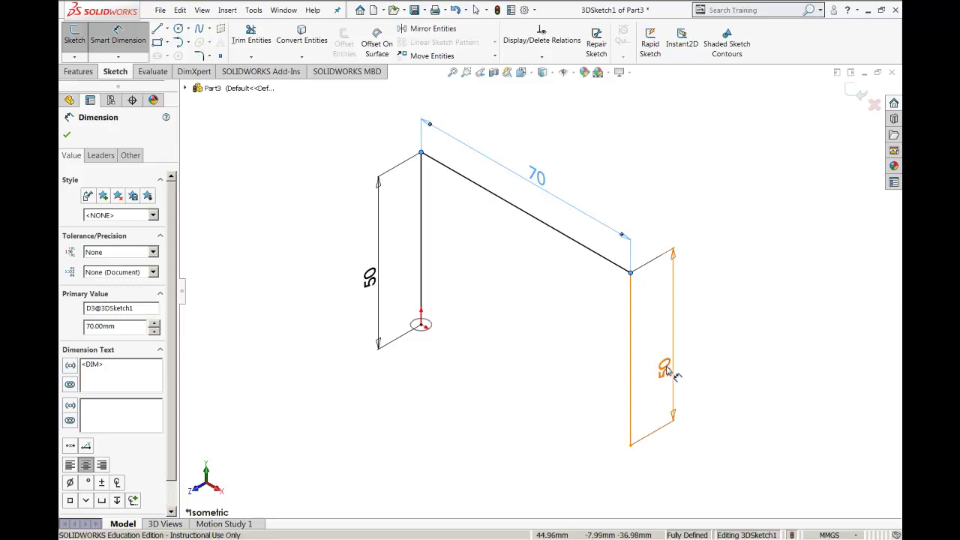
drag(665, 368, 589, 398)
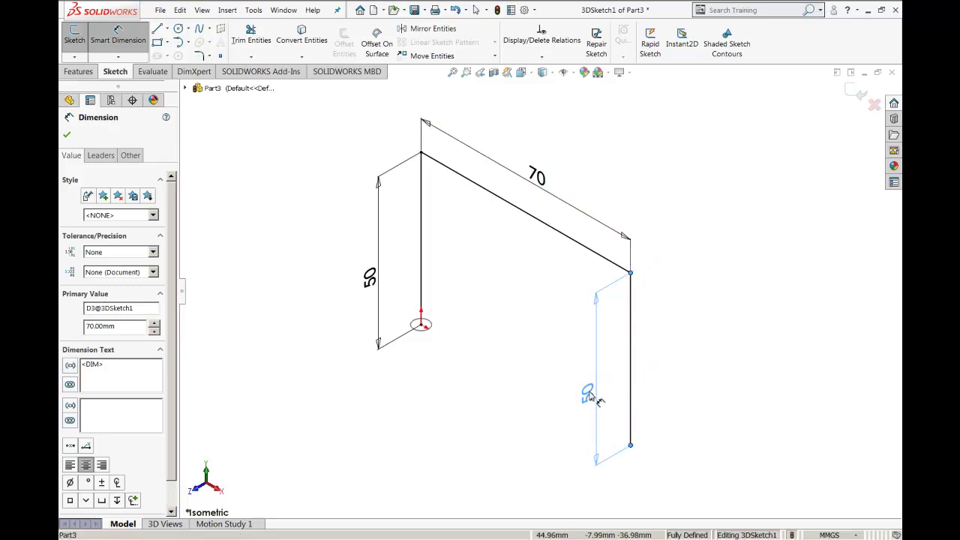
click(589, 398)
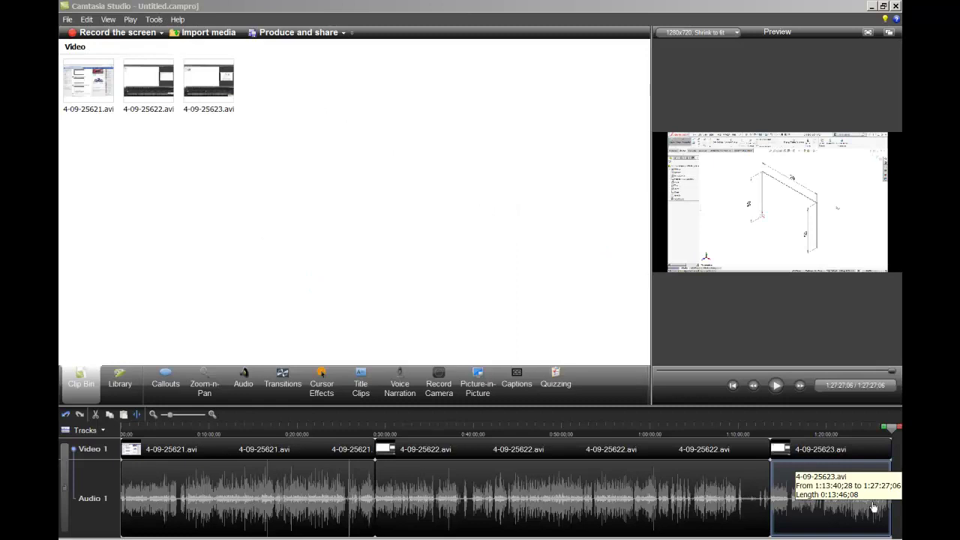
Step: Review the tutorial's fillet step 7 in the Chrome PDF
key(alt+Tab)
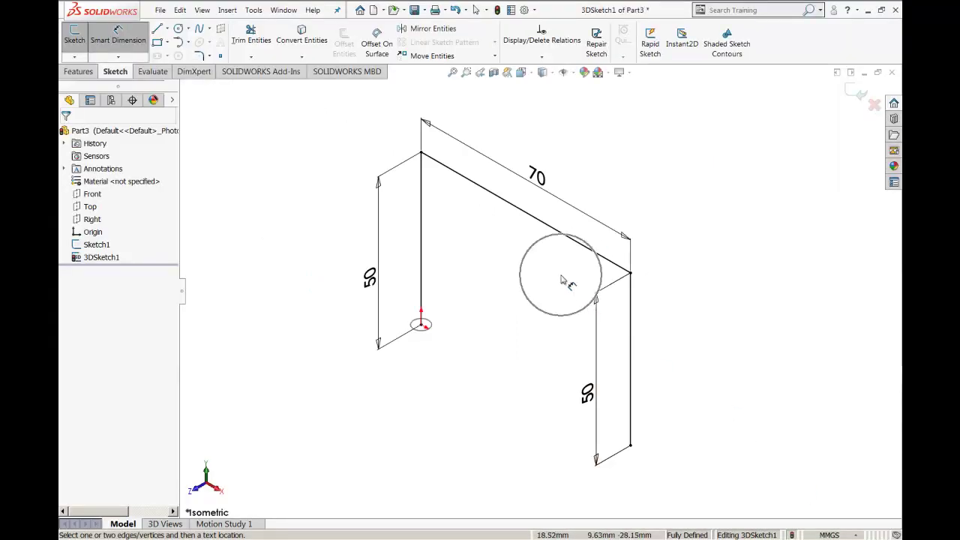
key(alt+Tab)
scroll(561, 280, down, 3)
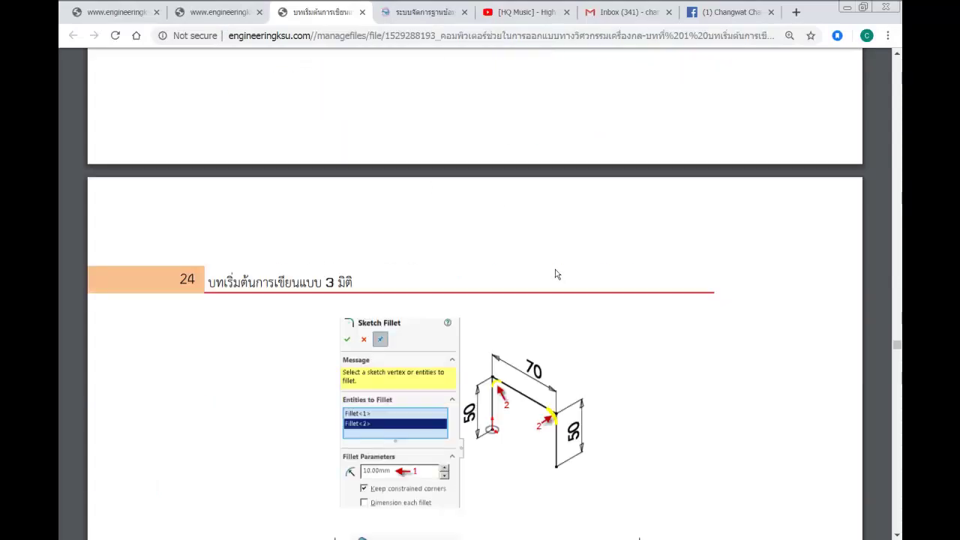
scroll(555, 274, down, 3)
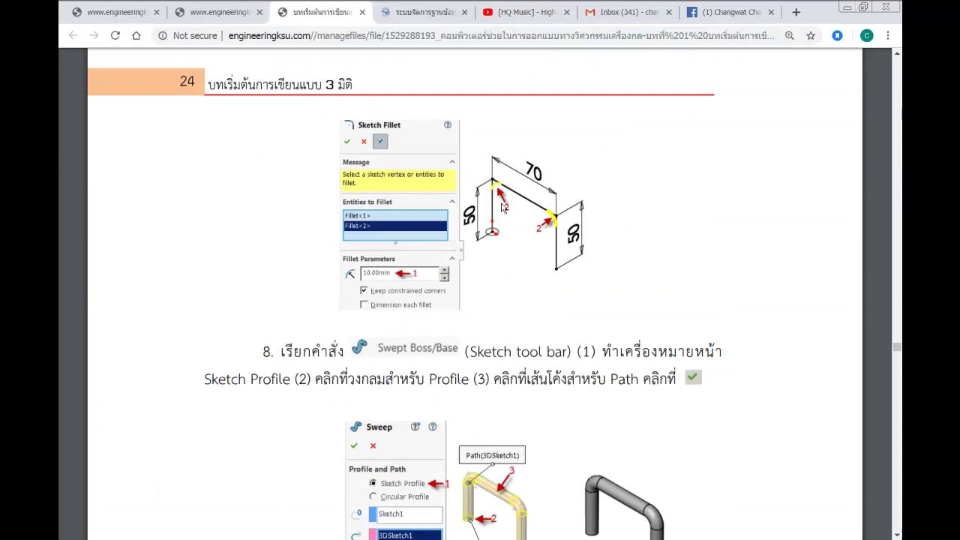
scroll(503, 209, up, 3)
scroll(503, 208, up, 2)
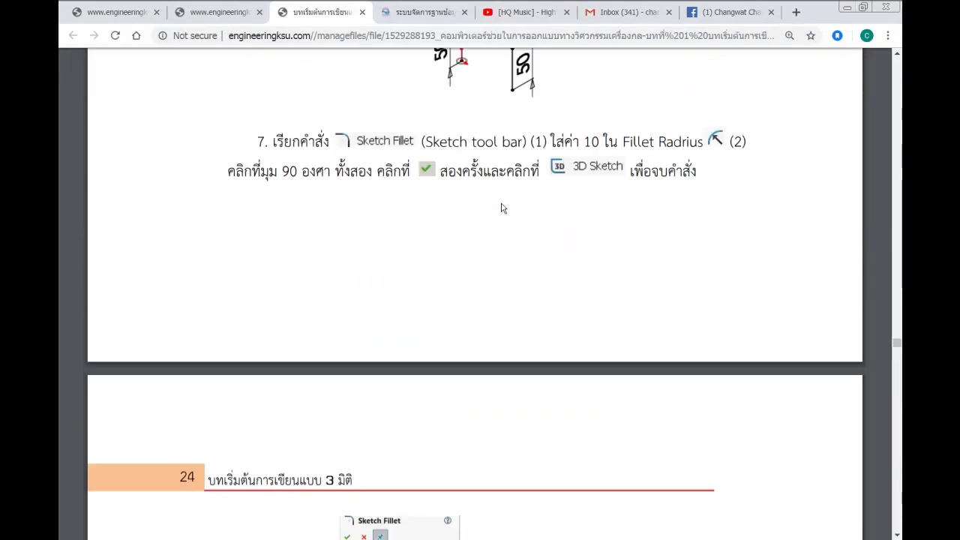
click(602, 159)
Step: Start the Sketch Fillet tool from the fillet flyout in SOLIDWORKS
key(alt+Tab)
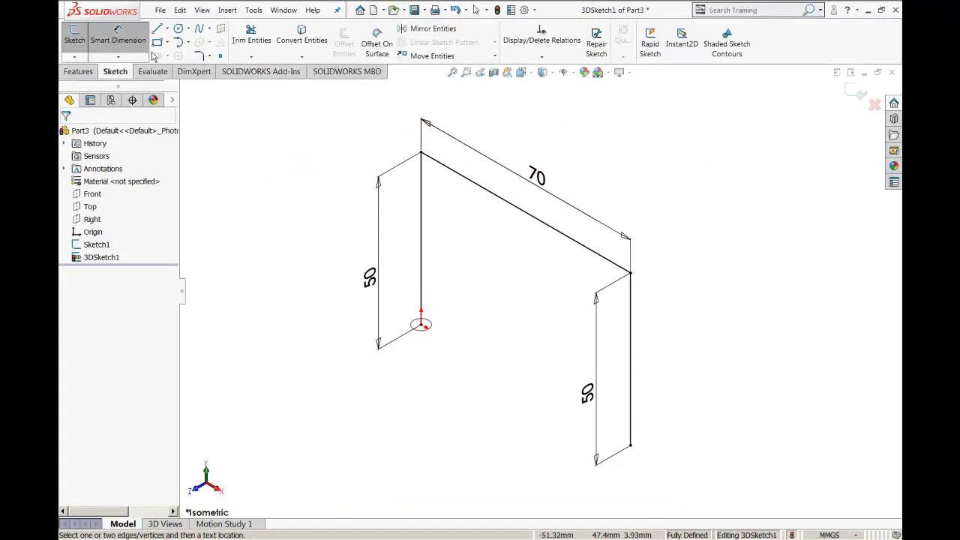
click(210, 56)
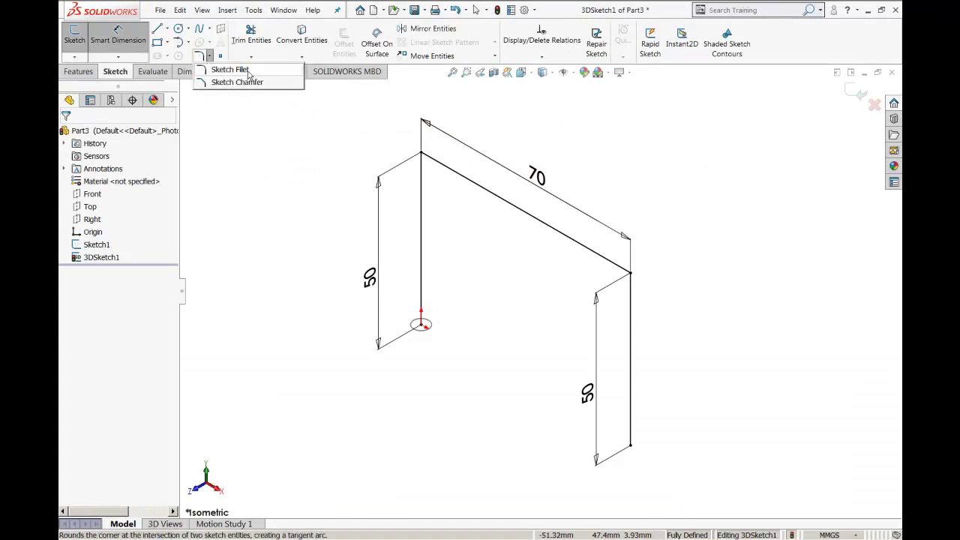
drag(253, 136, 304, 136)
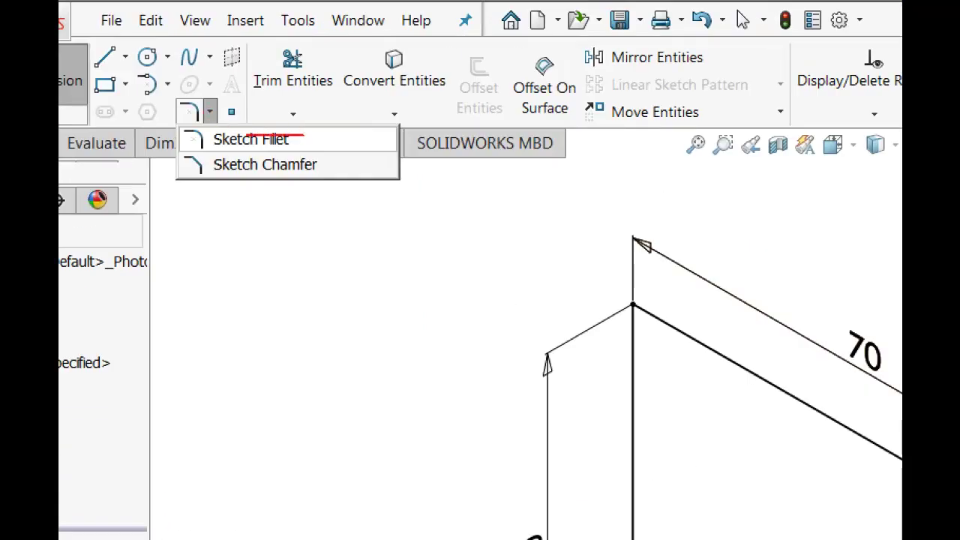
drag(184, 135, 276, 150)
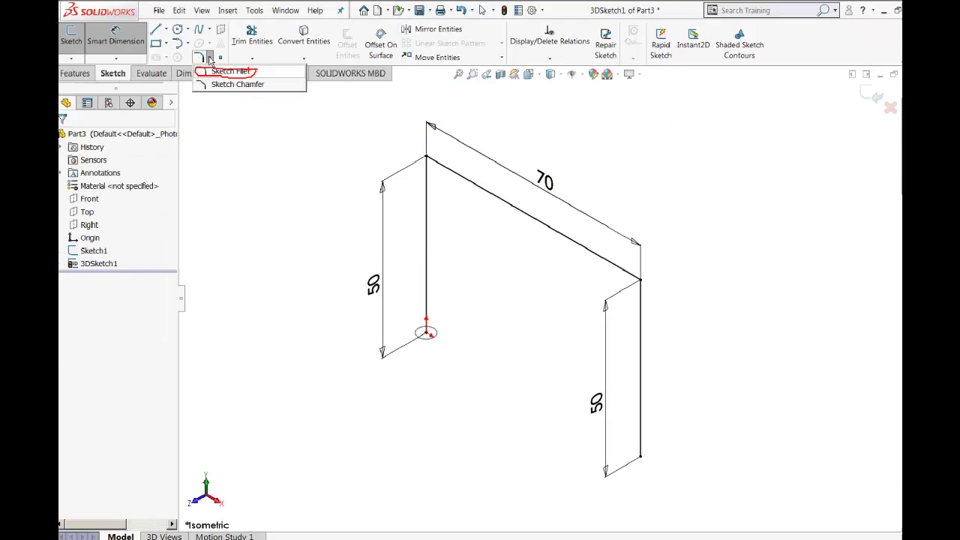
click(225, 71)
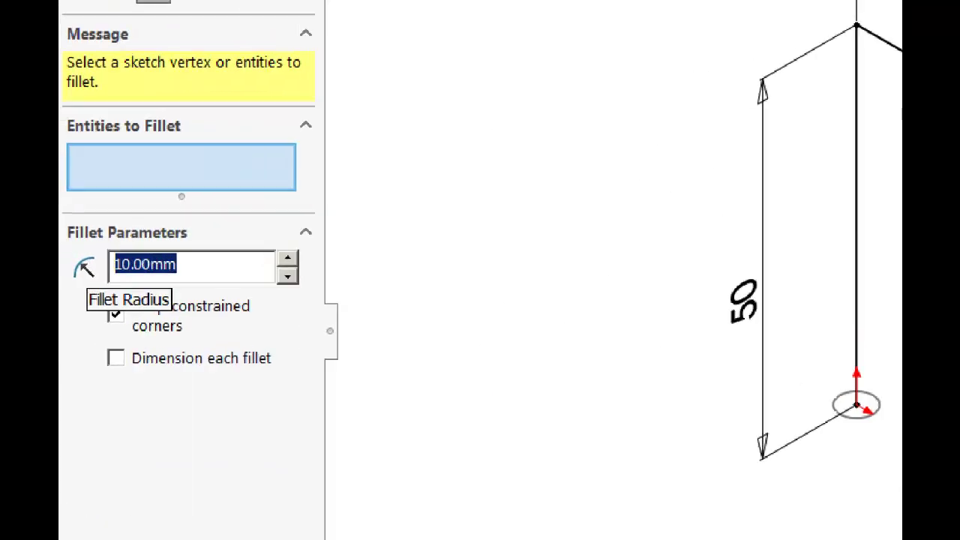
drag(348, 260, 112, 269)
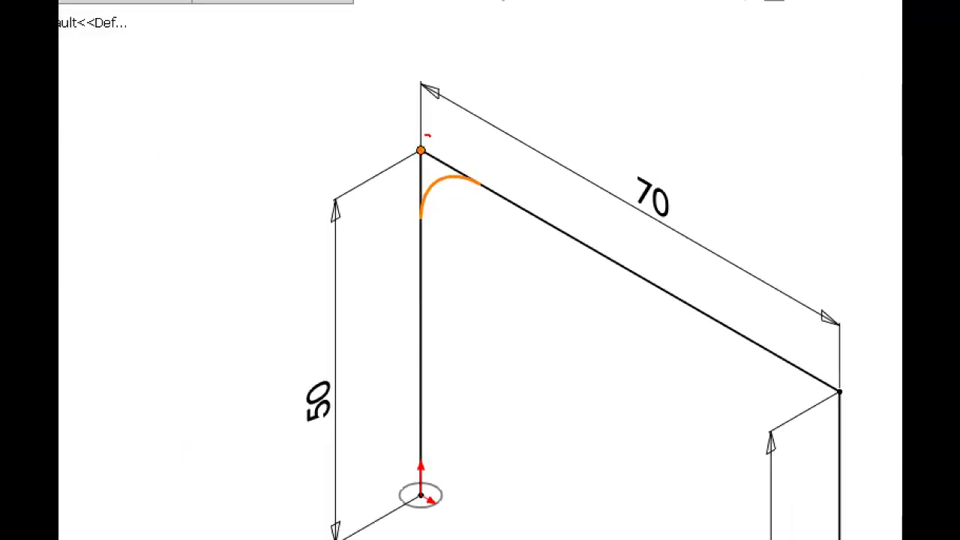
mouse_move(422, 136)
mouse_down()
mouse_move(432, 160)
mouse_move(434, 135)
mouse_up()
mouse_move(458, 255)
mouse_down()
mouse_move(445, 186)
mouse_move(471, 194)
mouse_move(427, 196)
mouse_up()
mouse_move(471, 274)
mouse_down()
mouse_move(473, 306)
mouse_move(502, 307)
mouse_up()
mouse_move(558, 263)
mouse_down()
mouse_move(526, 292)
mouse_move(559, 264)
mouse_up()
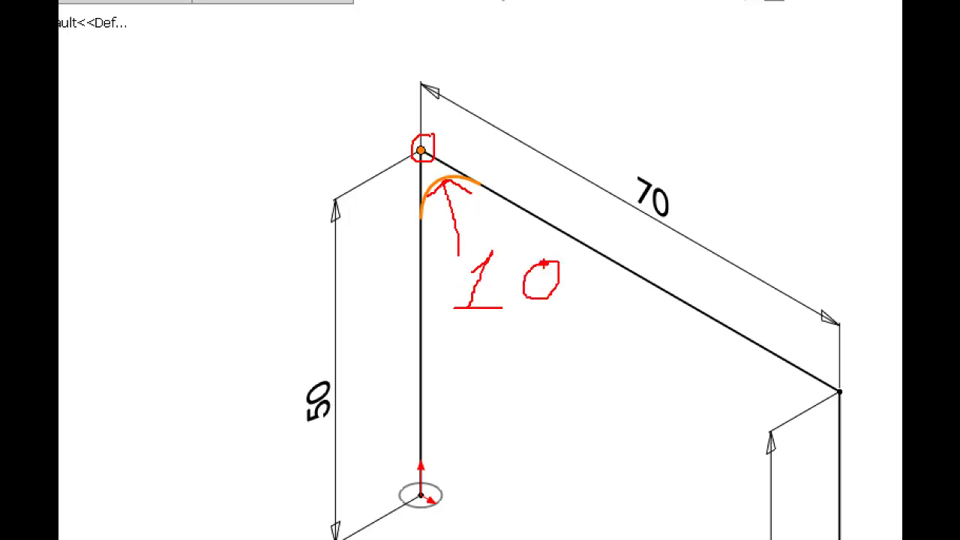
Step: Round both top corners with 10 mm fillets and shift the R10 dimension right
click(424, 161)
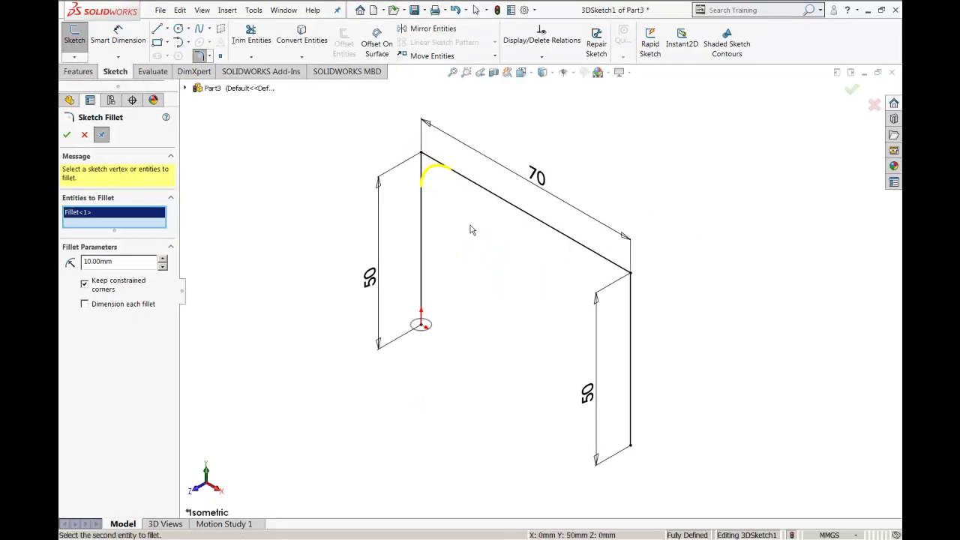
click(632, 273)
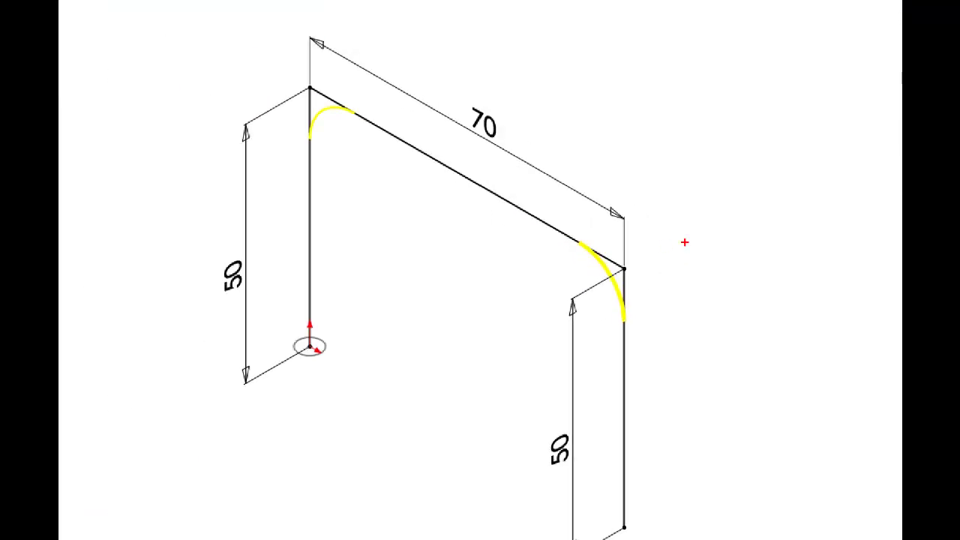
drag(739, 206, 631, 267)
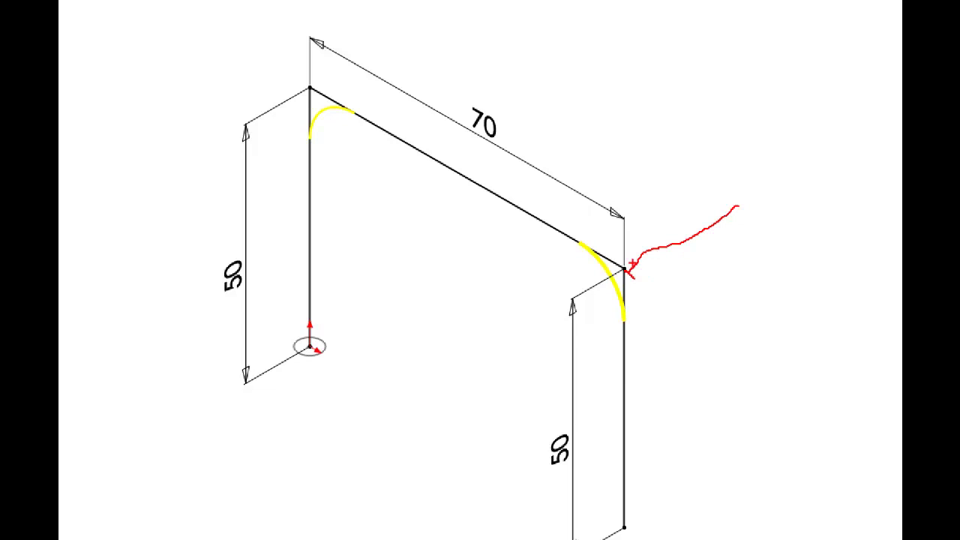
drag(764, 186, 780, 211)
mouse_move(211, 18)
mouse_down()
mouse_move(239, 48)
mouse_move(306, 82)
mouse_move(301, 66)
mouse_up()
mouse_move(144, 22)
mouse_down()
mouse_move(180, 9)
mouse_move(158, 71)
mouse_move(194, 64)
mouse_up()
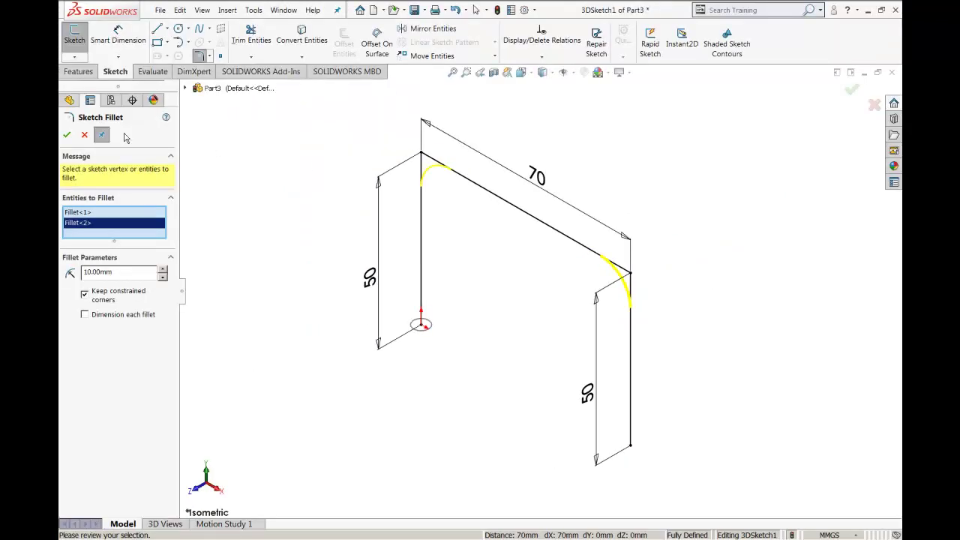
click(67, 135)
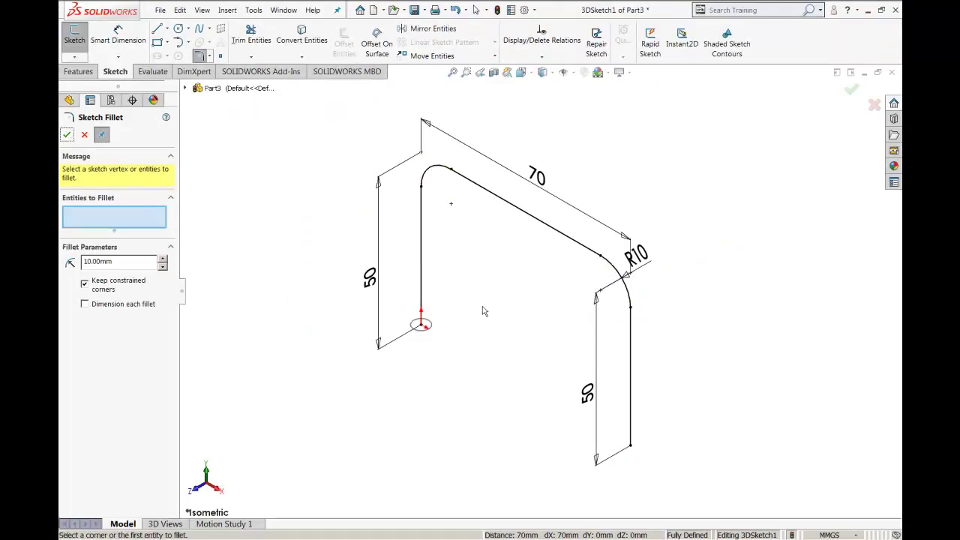
click(67, 134)
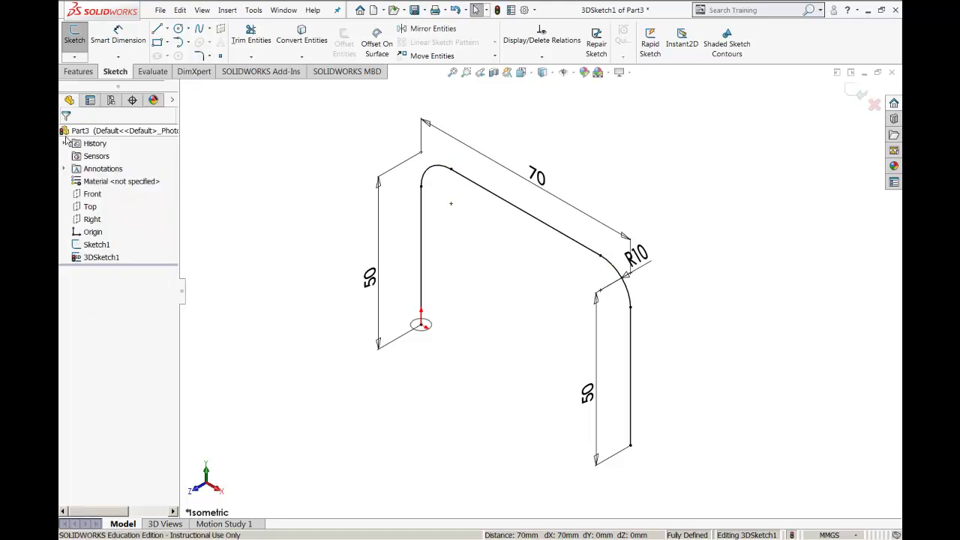
drag(636, 255, 670, 268)
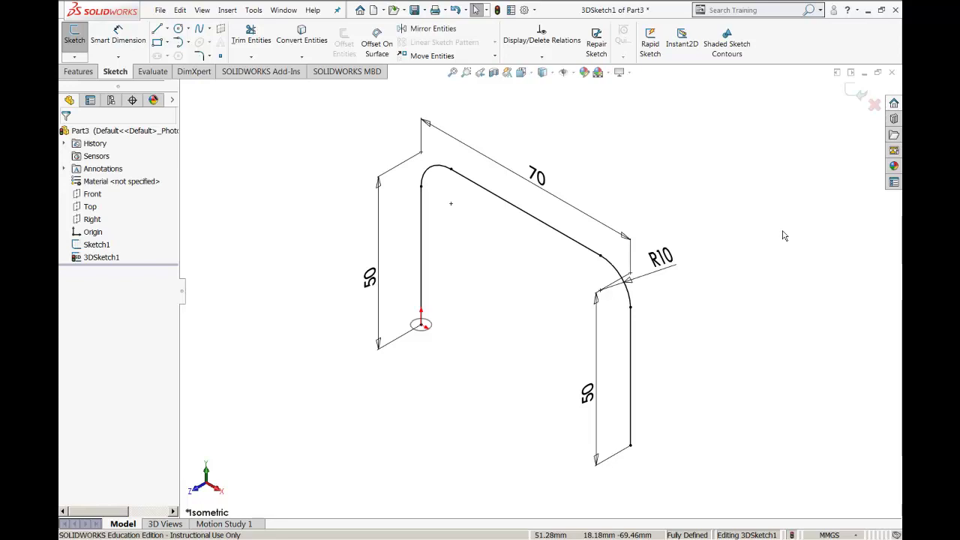
Step: Review tutorial step 8, Swept Boss/Base, in the Chrome PDF
key(alt+Tab)
scroll(540, 289, down, 4)
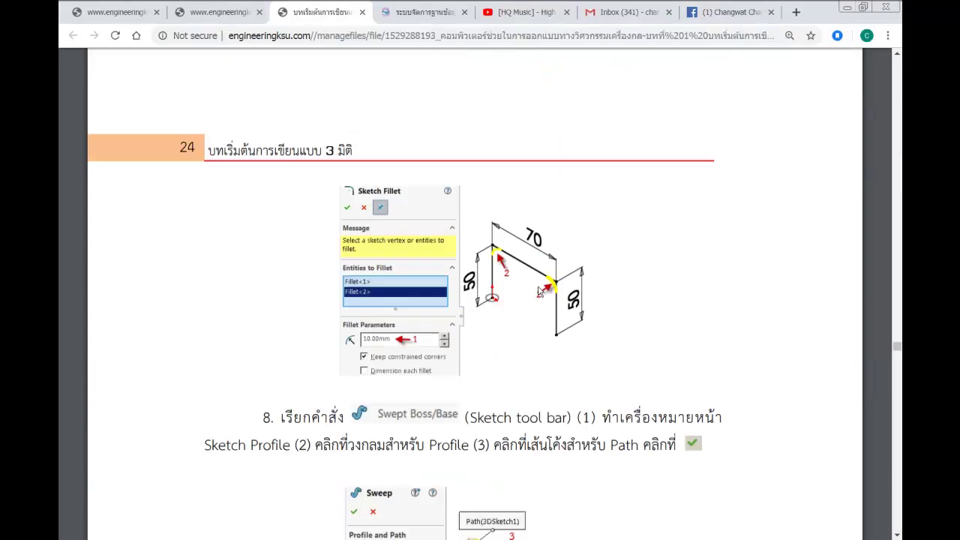
scroll(537, 293, down, 1)
scroll(537, 294, down, 4)
scroll(537, 293, up, 2)
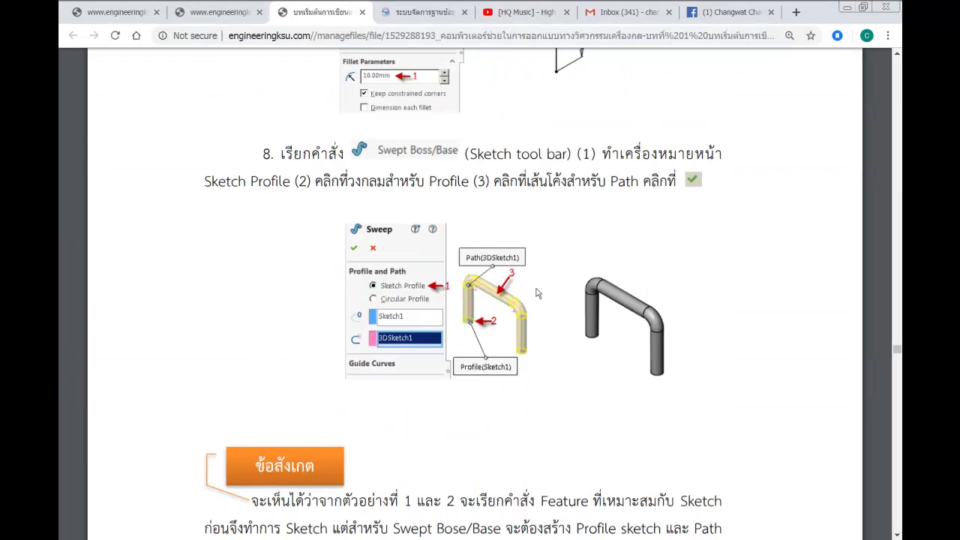
key(alt+Tab)
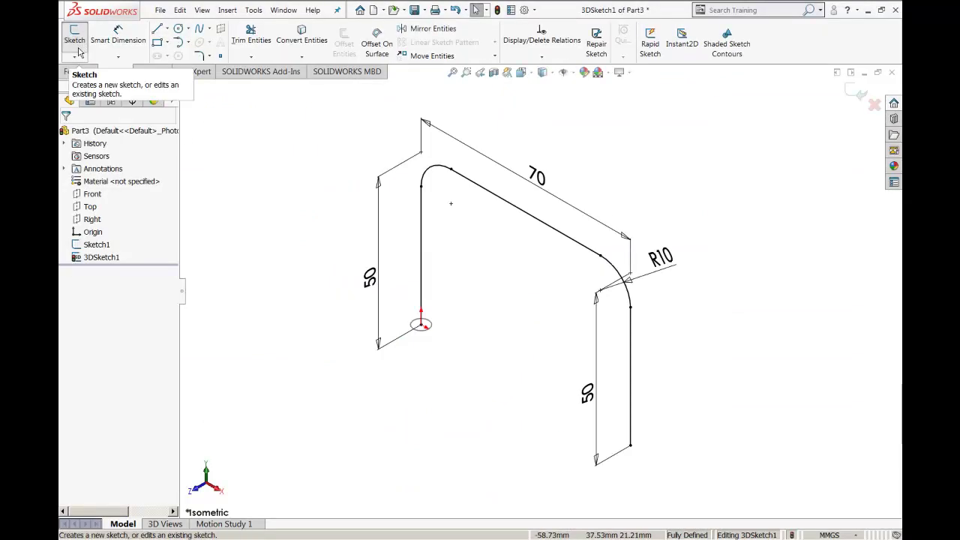
click(81, 59)
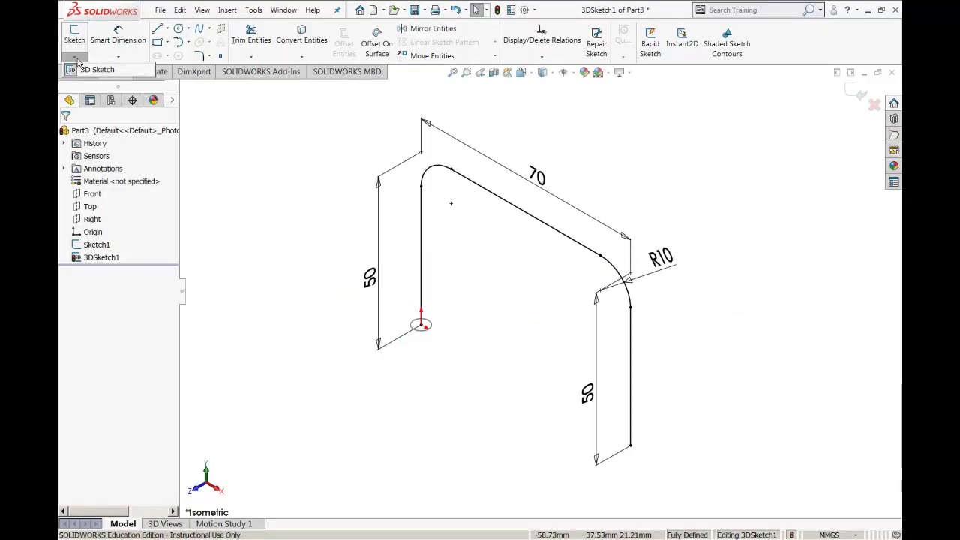
click(109, 75)
click(109, 75)
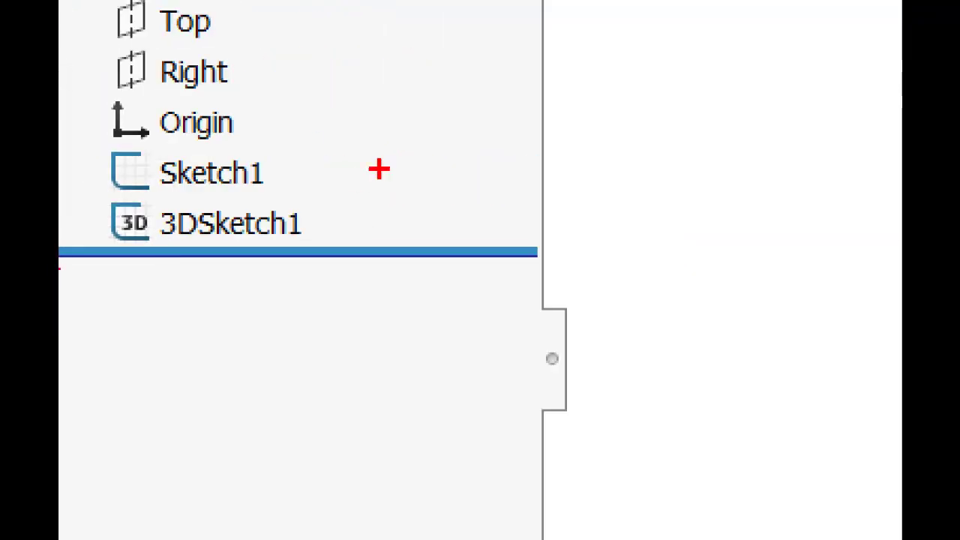
mouse_move(277, 147)
mouse_down()
mouse_move(186, 212)
mouse_move(257, 136)
mouse_up()
mouse_move(351, 238)
mouse_down()
mouse_move(214, 208)
mouse_move(120, 219)
mouse_move(229, 255)
mouse_move(364, 222)
mouse_move(351, 218)
mouse_up()
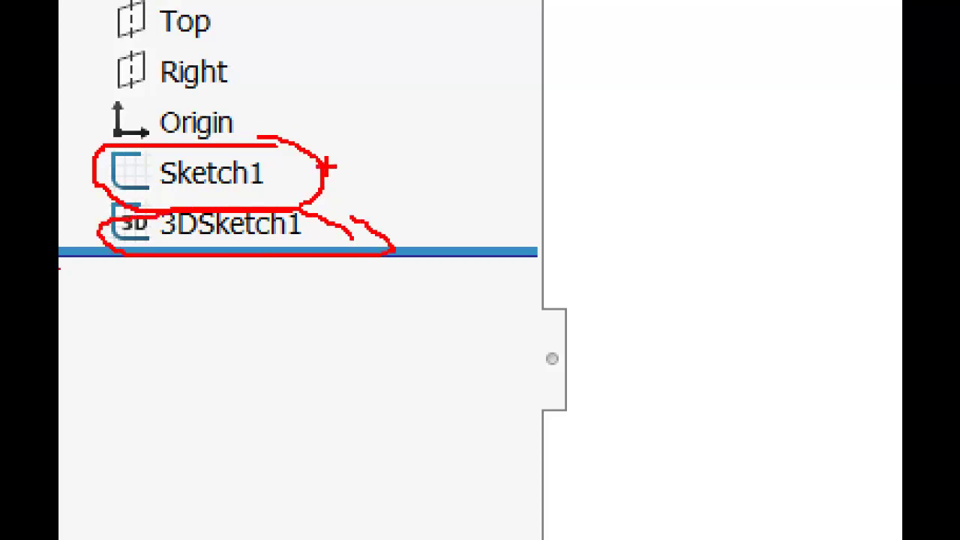
drag(327, 168, 406, 124)
drag(465, 75, 464, 136)
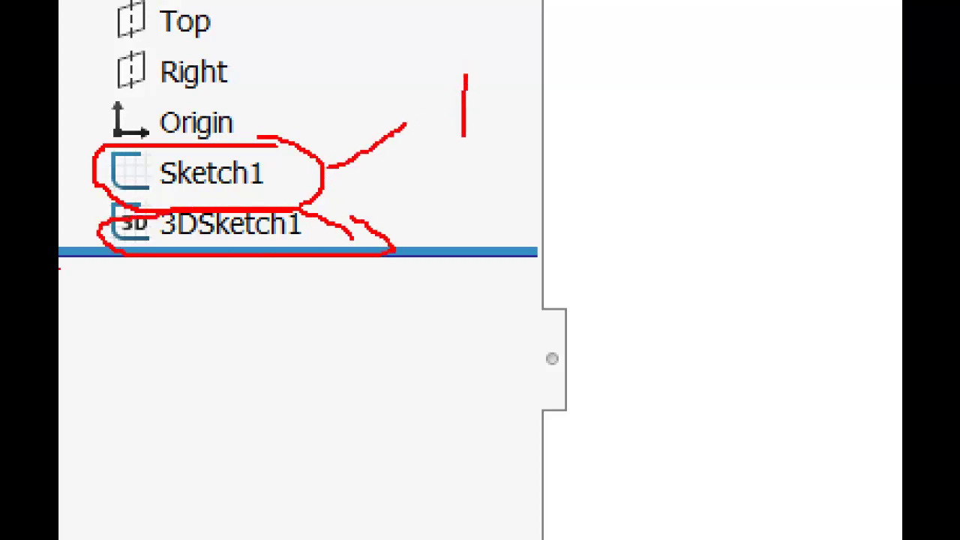
mouse_move(466, 71)
mouse_down()
mouse_move(500, 84)
mouse_move(466, 97)
mouse_up()
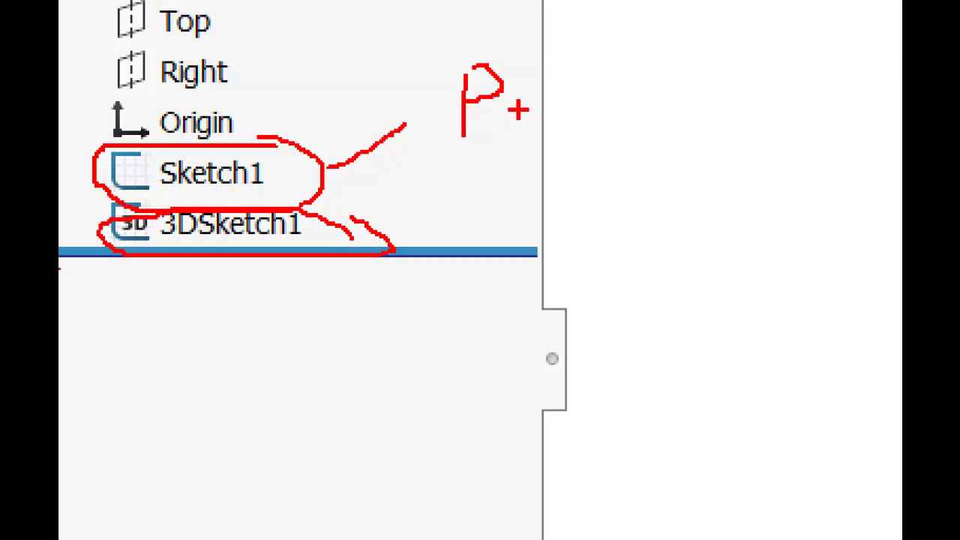
drag(382, 244, 460, 290)
mouse_move(530, 233)
mouse_down()
mouse_move(522, 322)
mouse_move(585, 224)
mouse_move(513, 261)
mouse_up()
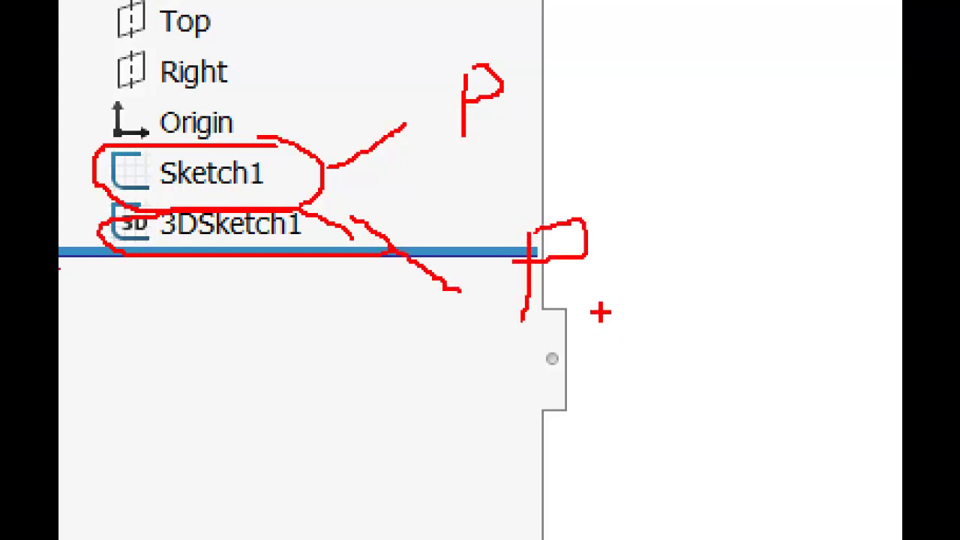
click(552, 285)
mouse_move(562, 292)
mouse_down()
mouse_move(552, 328)
mouse_move(560, 302)
mouse_move(599, 294)
mouse_move(593, 334)
mouse_up()
key(ctrl+z)
key(ctrl+z)
drag(666, 177, 623, 349)
drag(610, 287, 689, 265)
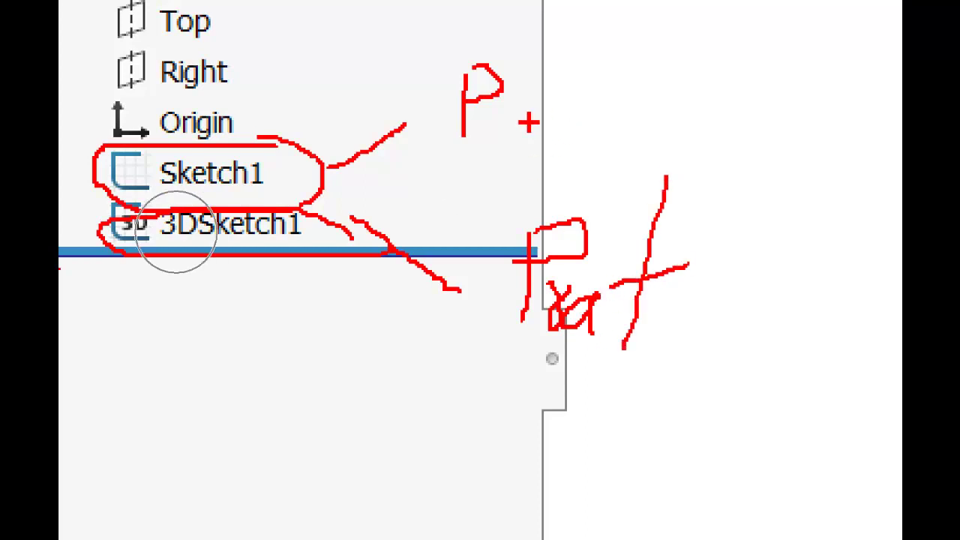
drag(518, 98, 604, 88)
mouse_move(605, 154)
mouse_down()
mouse_move(640, 120)
mouse_move(643, 135)
mouse_up()
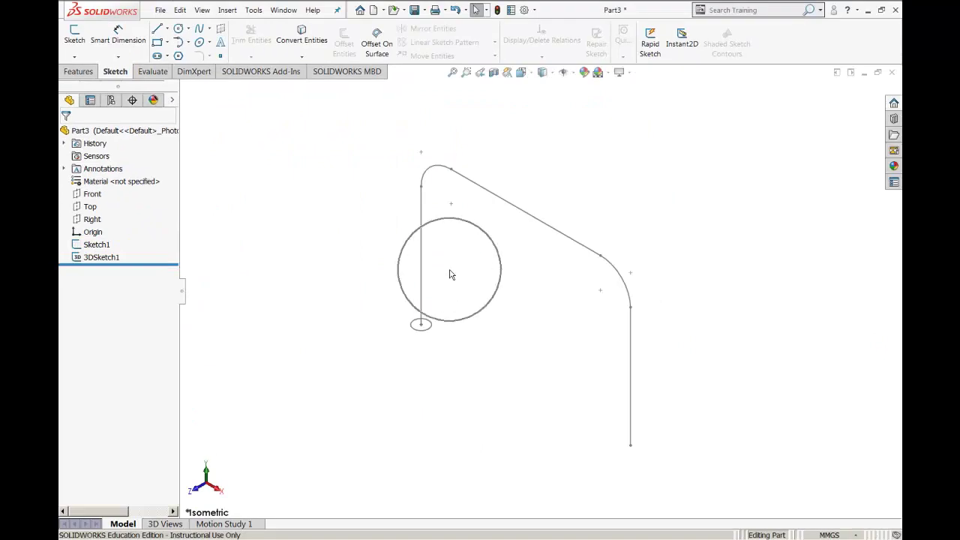
Step: Show the Features commands and highlight the Swept Boss/Base command
click(451, 274)
click(451, 275)
click(436, 269)
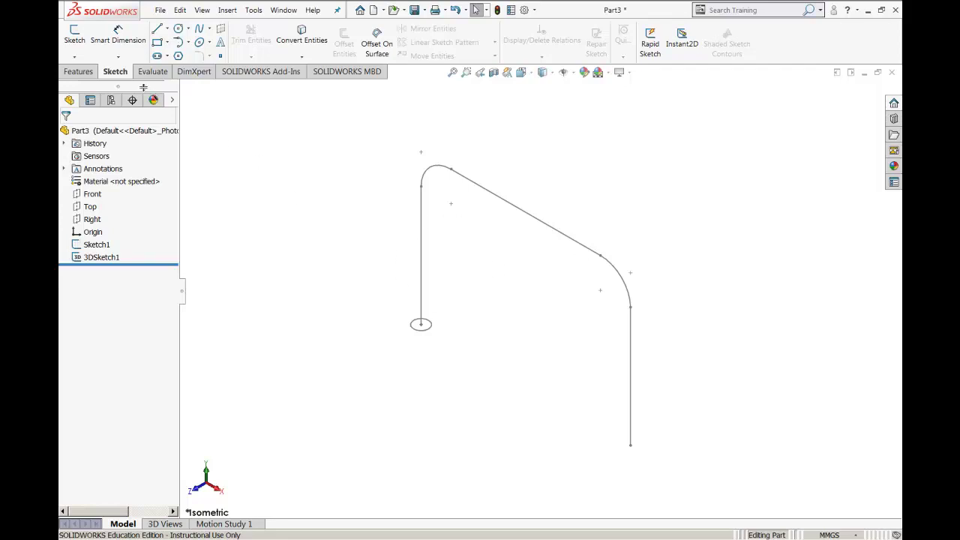
click(91, 75)
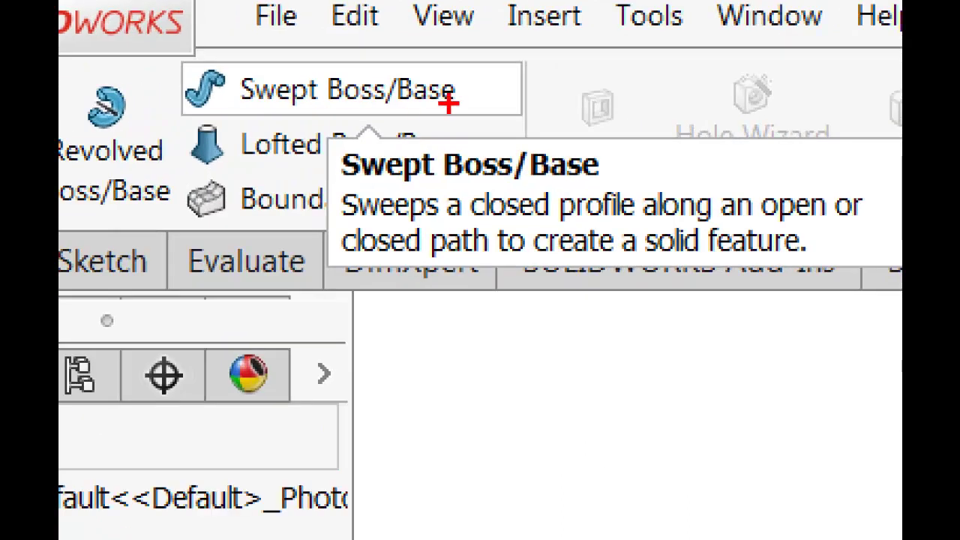
mouse_move(497, 79)
mouse_down()
mouse_move(363, 114)
mouse_move(489, 68)
mouse_up()
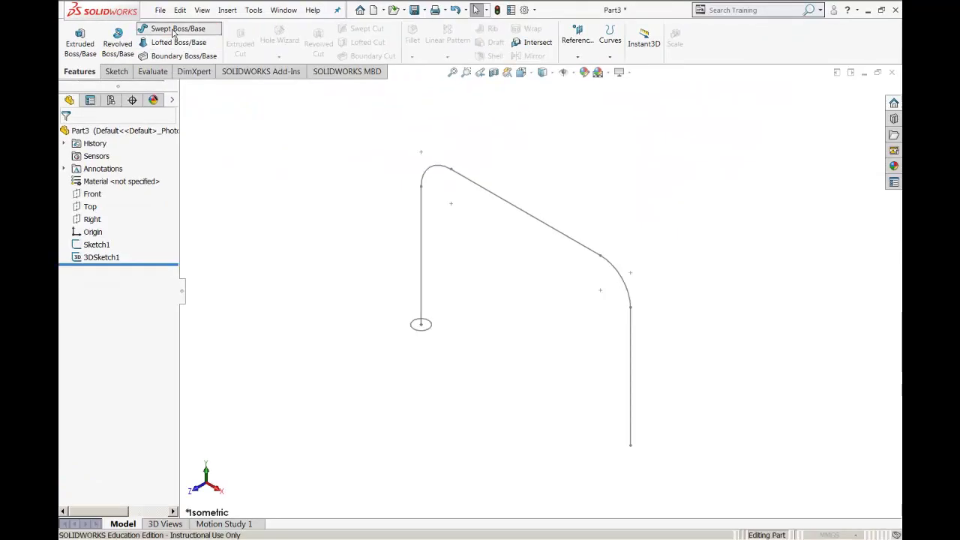
Step: Start Swept Boss/Base and annotate the path's vertical line, the profile circle and the profile field
click(173, 34)
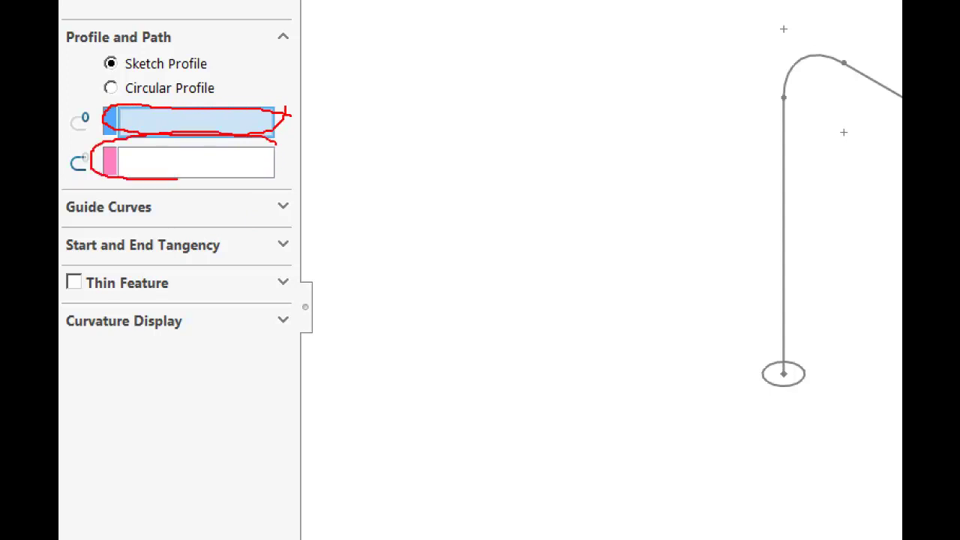
drag(794, 348, 869, 94)
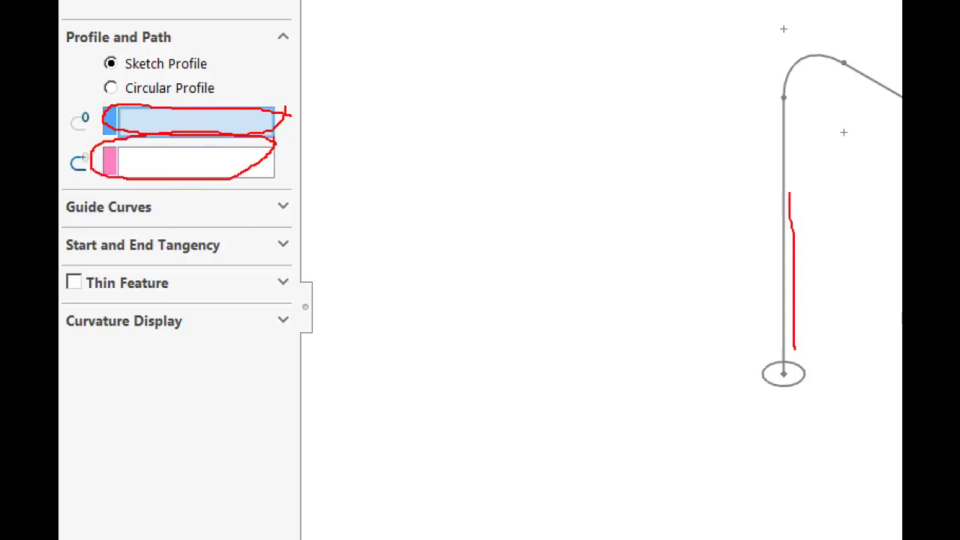
mouse_move(680, 341)
mouse_down()
mouse_move(763, 375)
mouse_move(750, 384)
mouse_move(763, 375)
mouse_up()
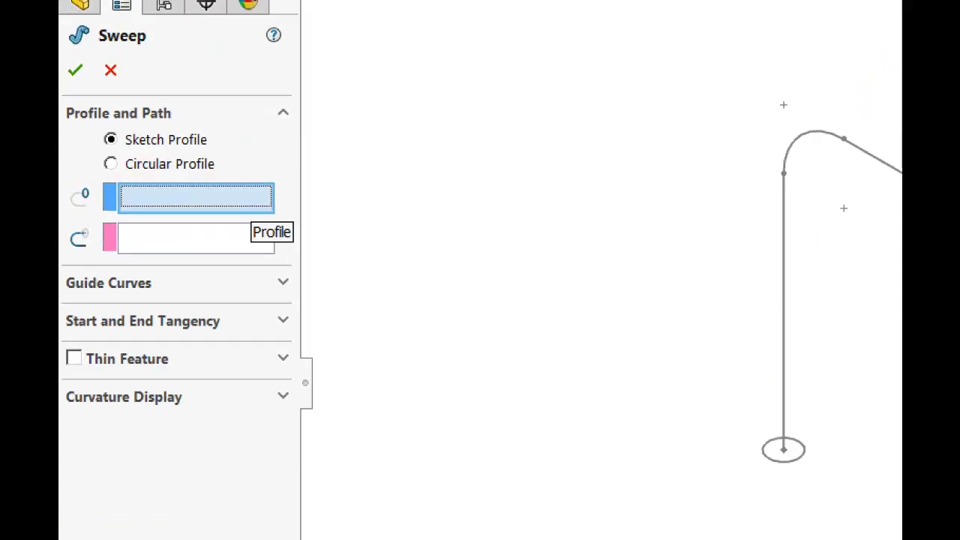
mouse_move(312, 217)
mouse_down()
mouse_move(264, 217)
mouse_move(306, 213)
mouse_up()
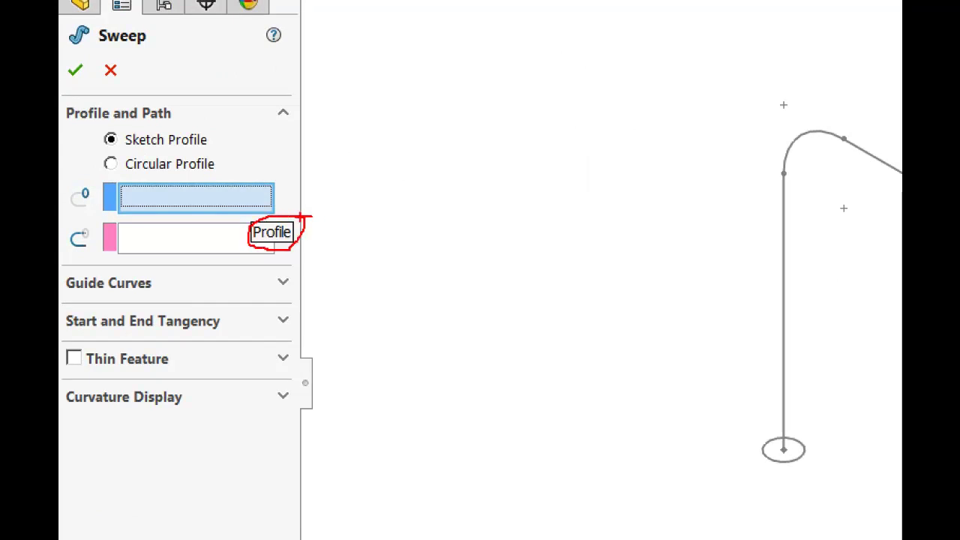
Step: Sweep Sketch1's circle along 3DSketch1 to create Sweep1, then return to the Chrome tutorial
click(420, 330)
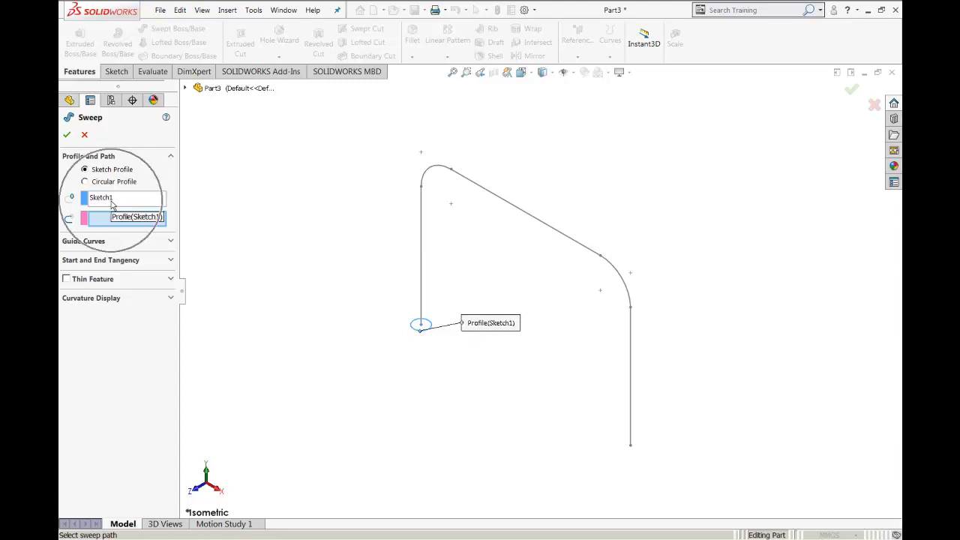
click(101, 226)
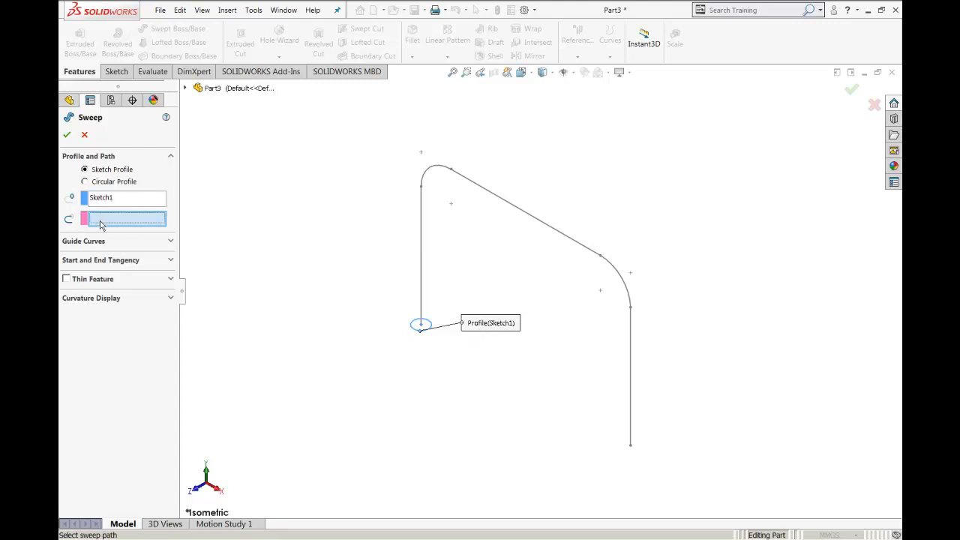
click(421, 238)
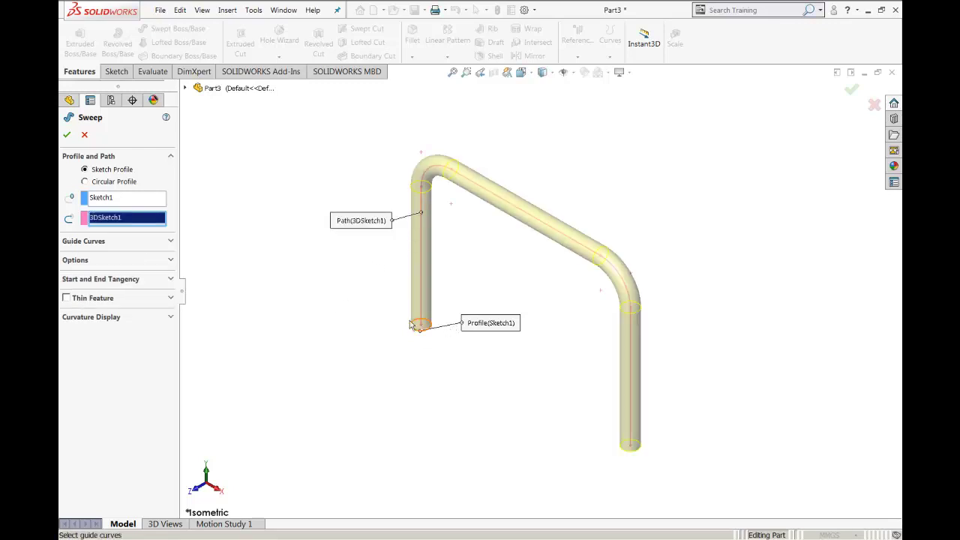
drag(382, 222, 373, 191)
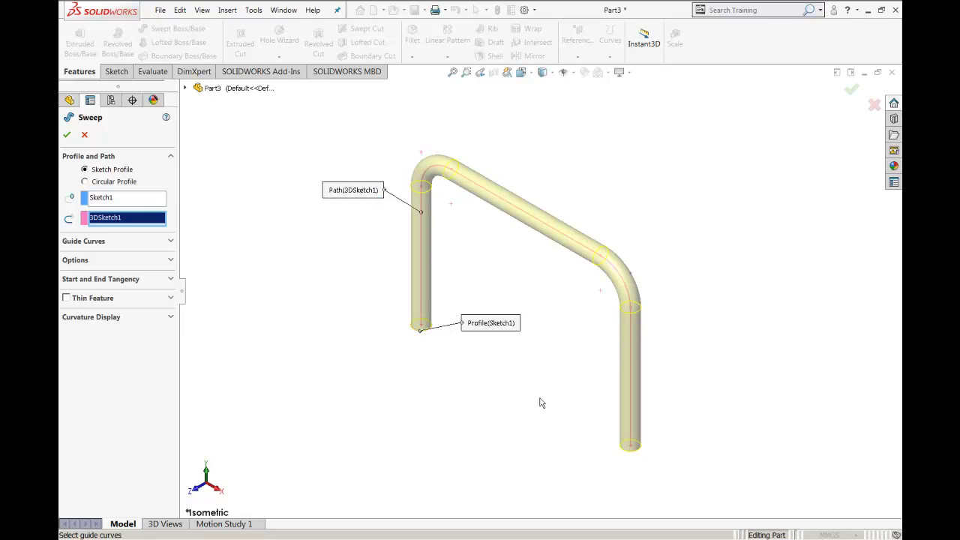
click(66, 135)
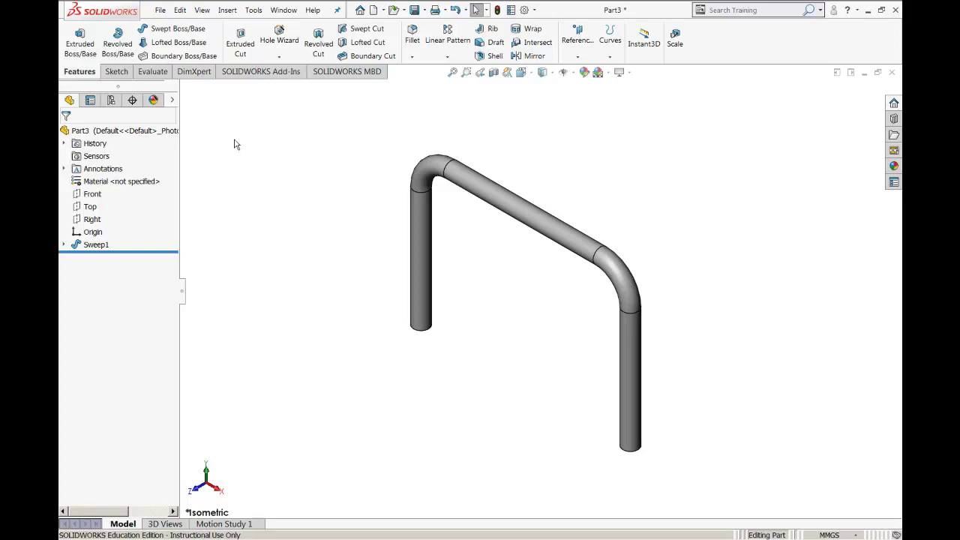
key(alt+Tab)
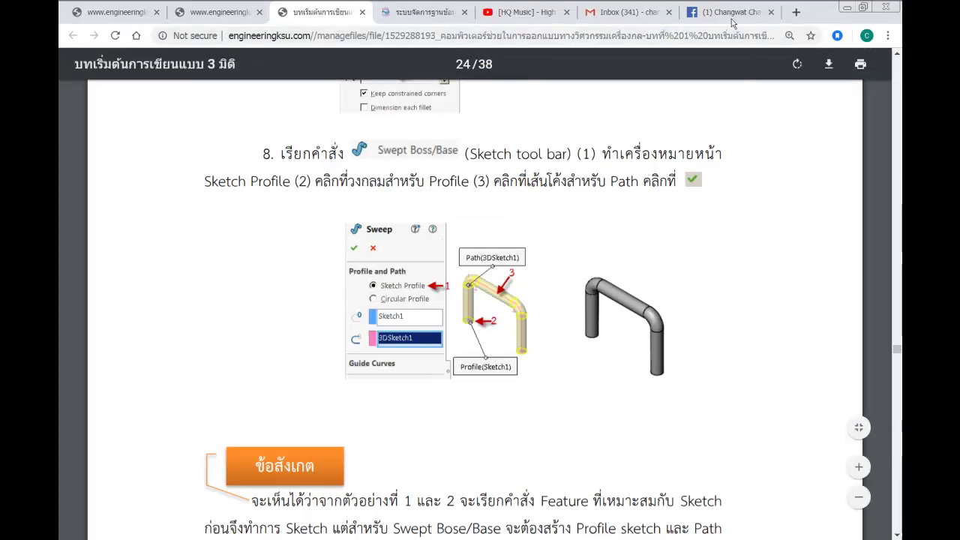
Step: Scroll the Facebook page to the example-models post and circle models 1, 2 and 3
click(733, 17)
scroll(438, 332, down, 2)
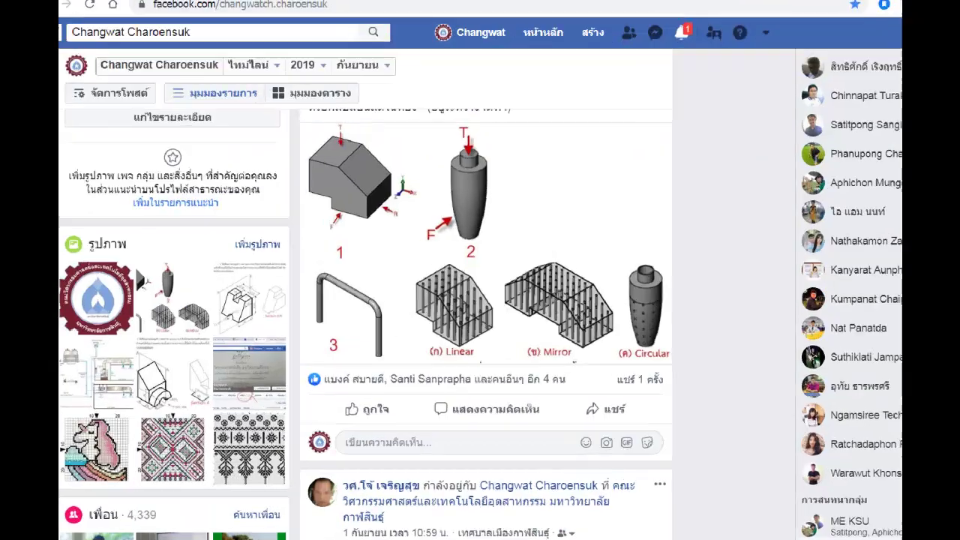
drag(366, 244, 375, 242)
drag(628, 254, 623, 238)
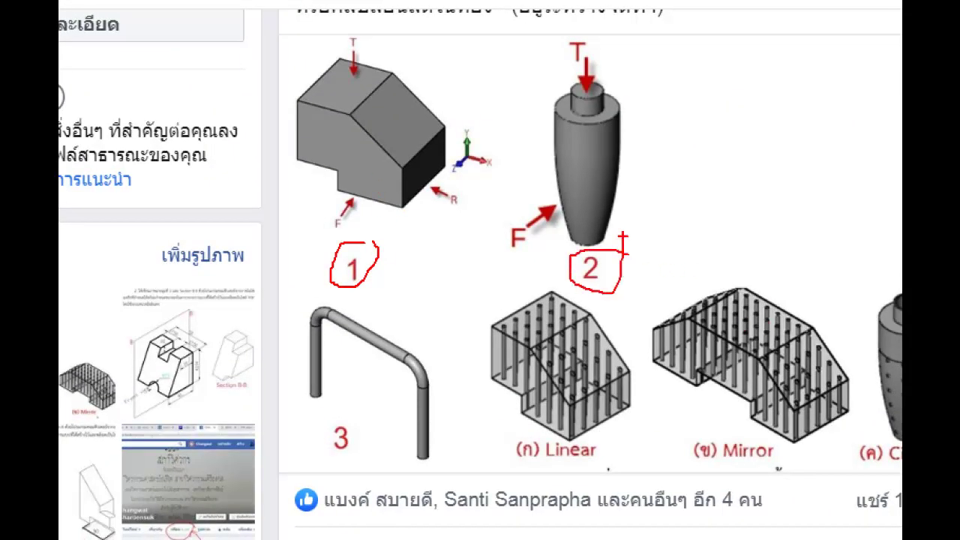
mouse_move(358, 400)
mouse_down()
mouse_move(333, 474)
mouse_move(337, 403)
mouse_up()
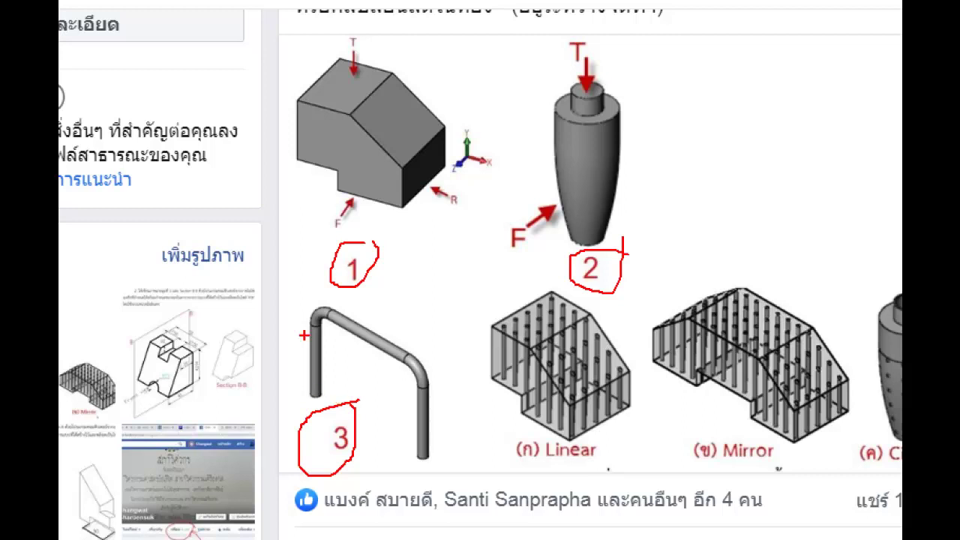
Step: Mark up example model 1 in the Facebook post
drag(301, 157, 282, 225)
drag(407, 204, 399, 255)
drag(284, 217, 399, 240)
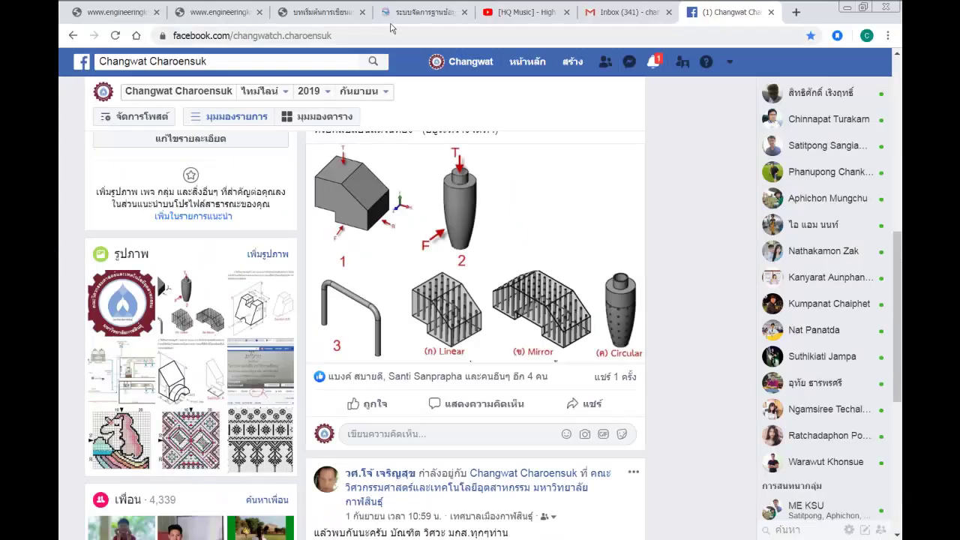
click(319, 12)
scroll(487, 225, up, 2)
scroll(507, 300, down, 2)
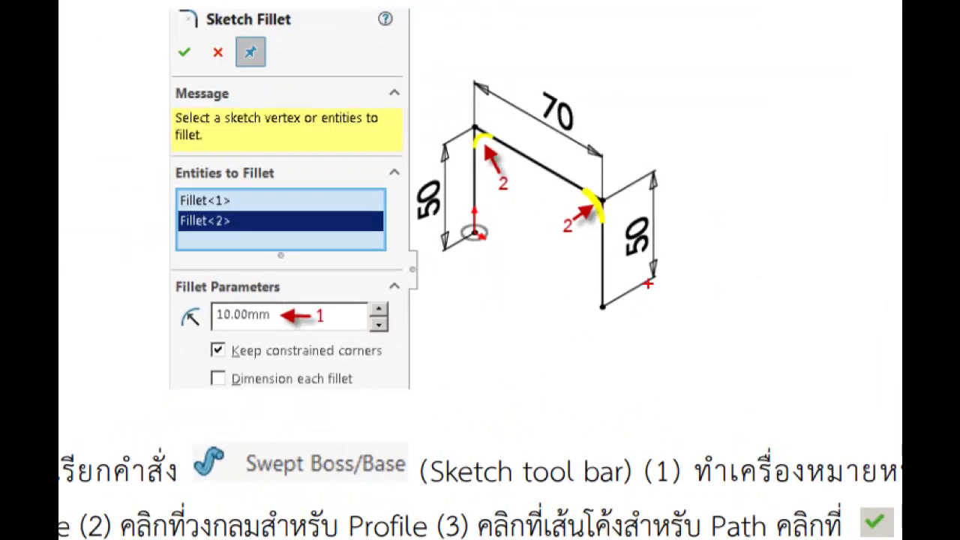
drag(668, 218, 671, 219)
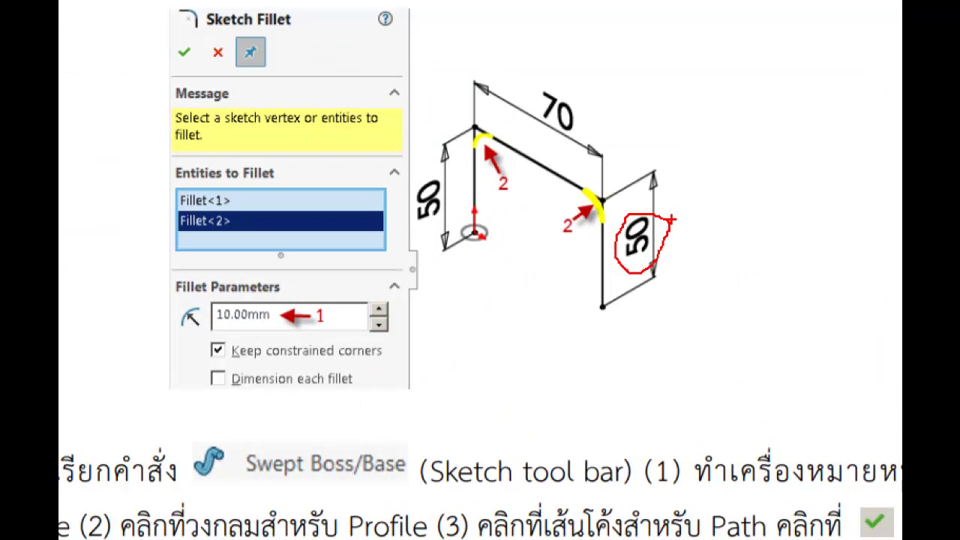
drag(588, 88, 597, 94)
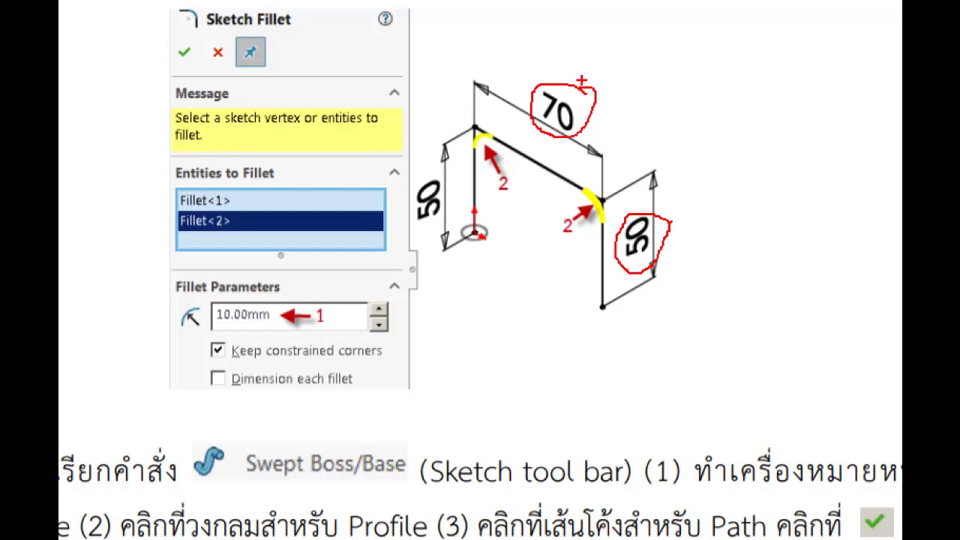
drag(488, 232, 496, 289)
key(Escape)
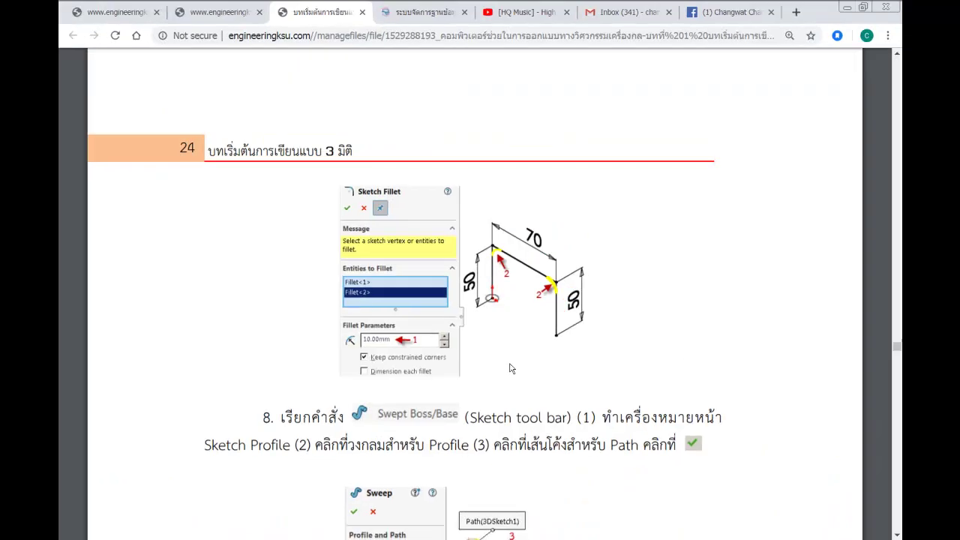
click(736, 15)
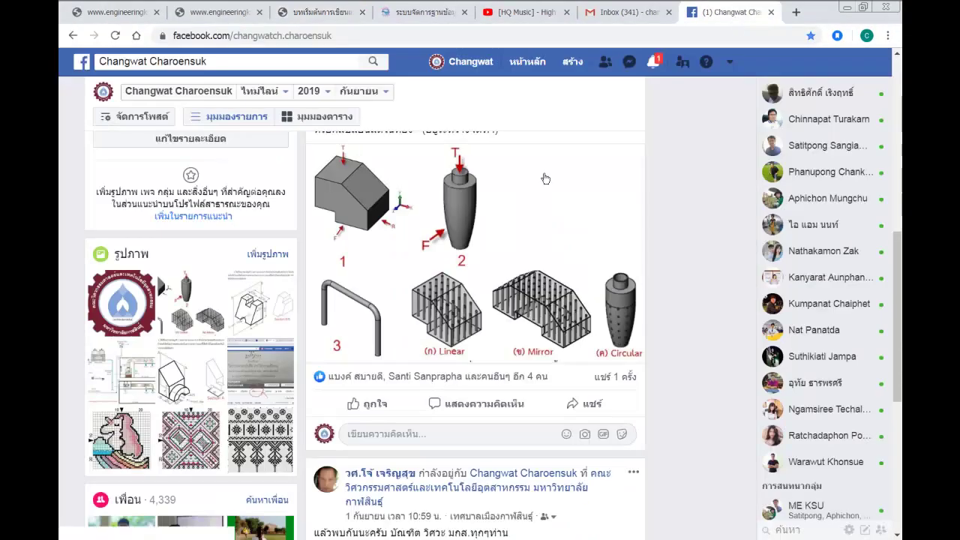
scroll(450, 344, down, 2)
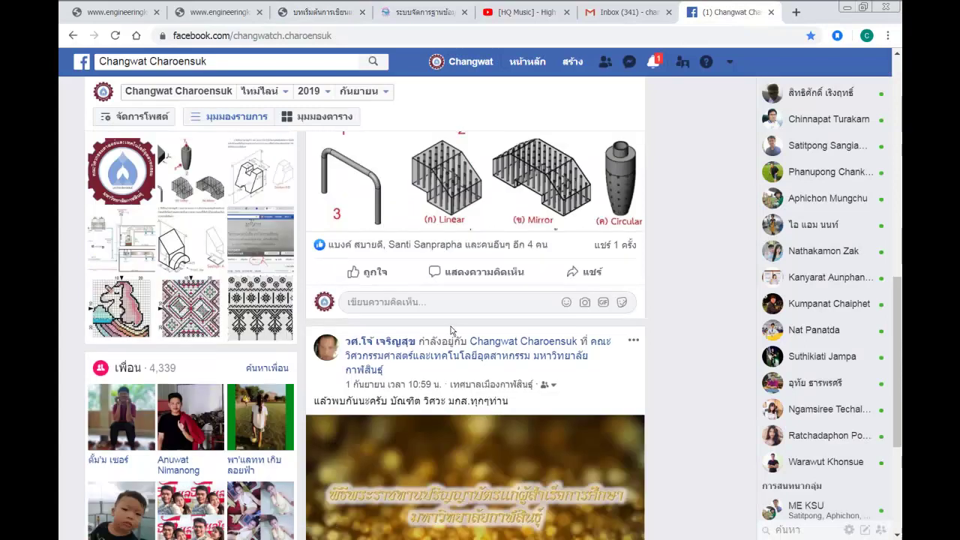